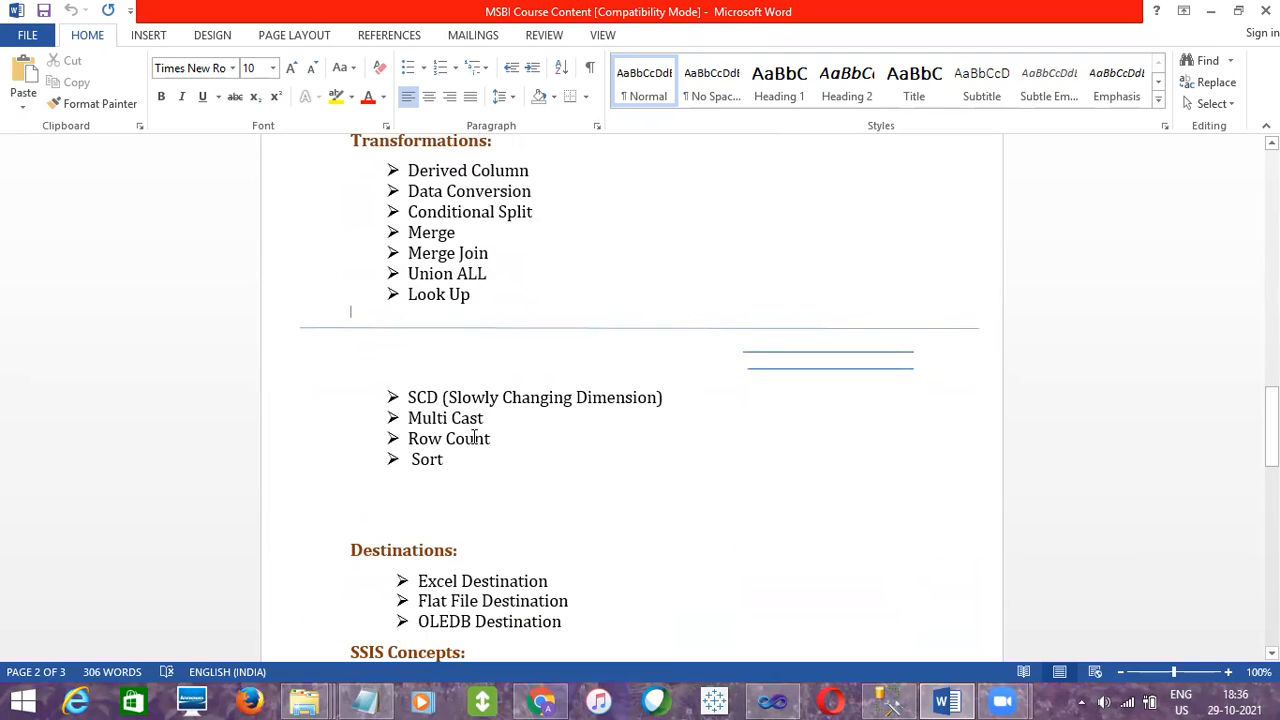
# - Review the Sort, Data Conversion, Union ALL and Merge entries in the course document's transformations list
pyautogui.doubleClick(428, 461)
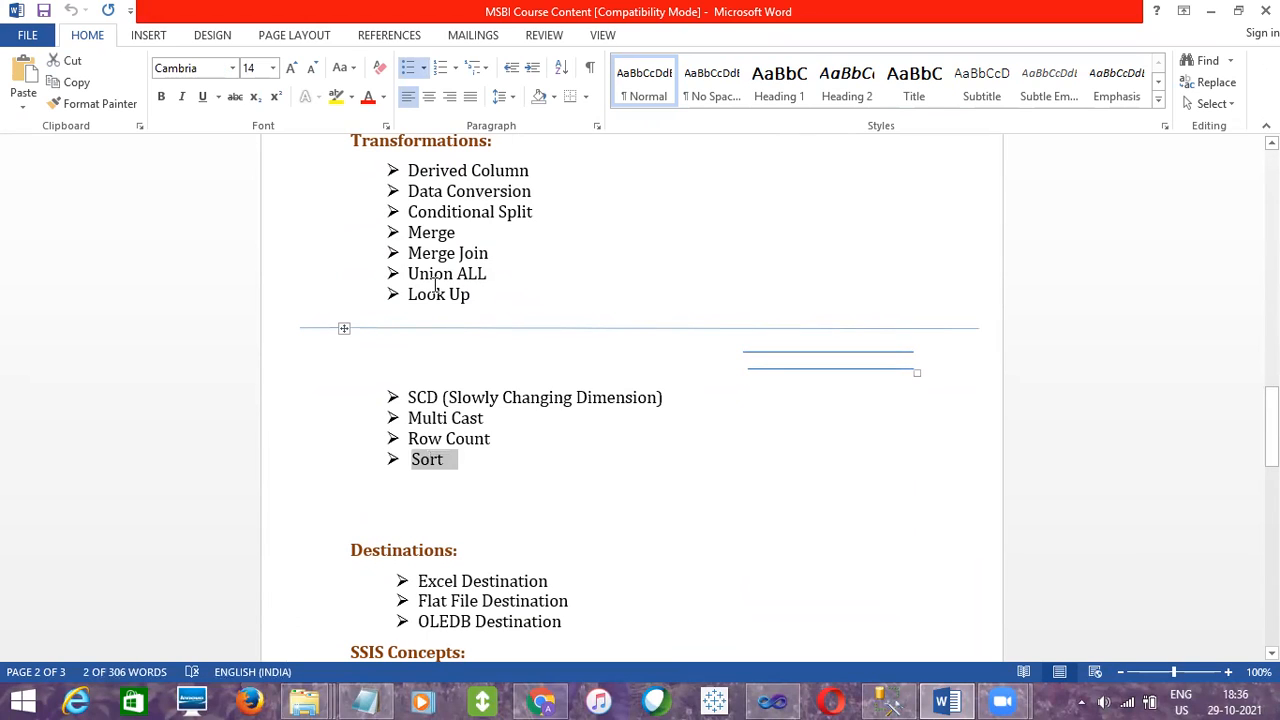
pyautogui.doubleClick(450, 199)
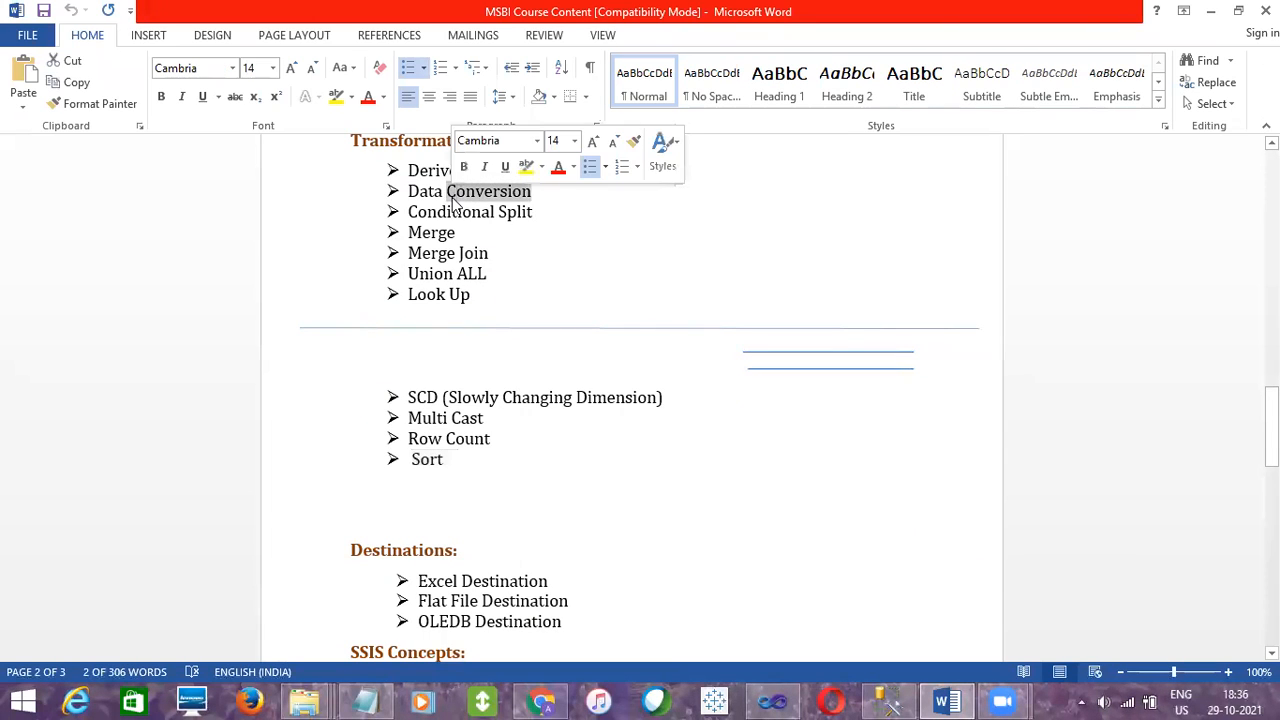
pyautogui.doubleClick(437, 272)
pyautogui.click(772, 700)
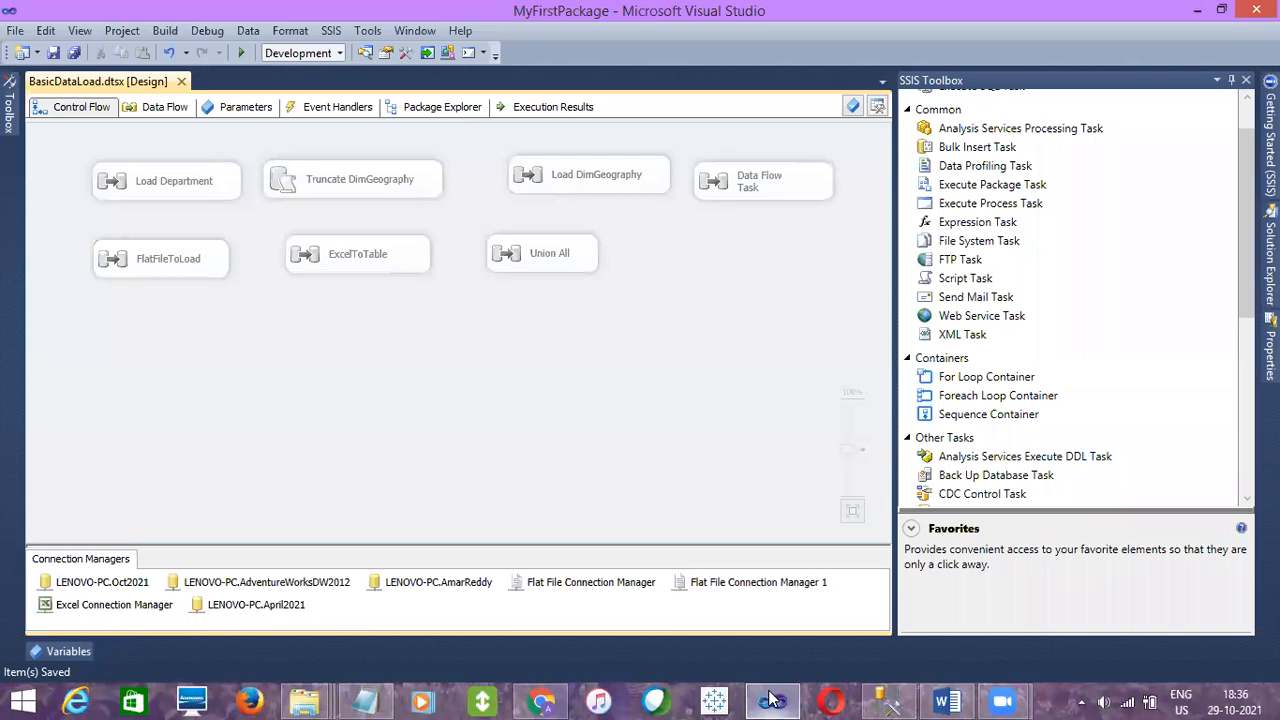
pyautogui.click(772, 700)
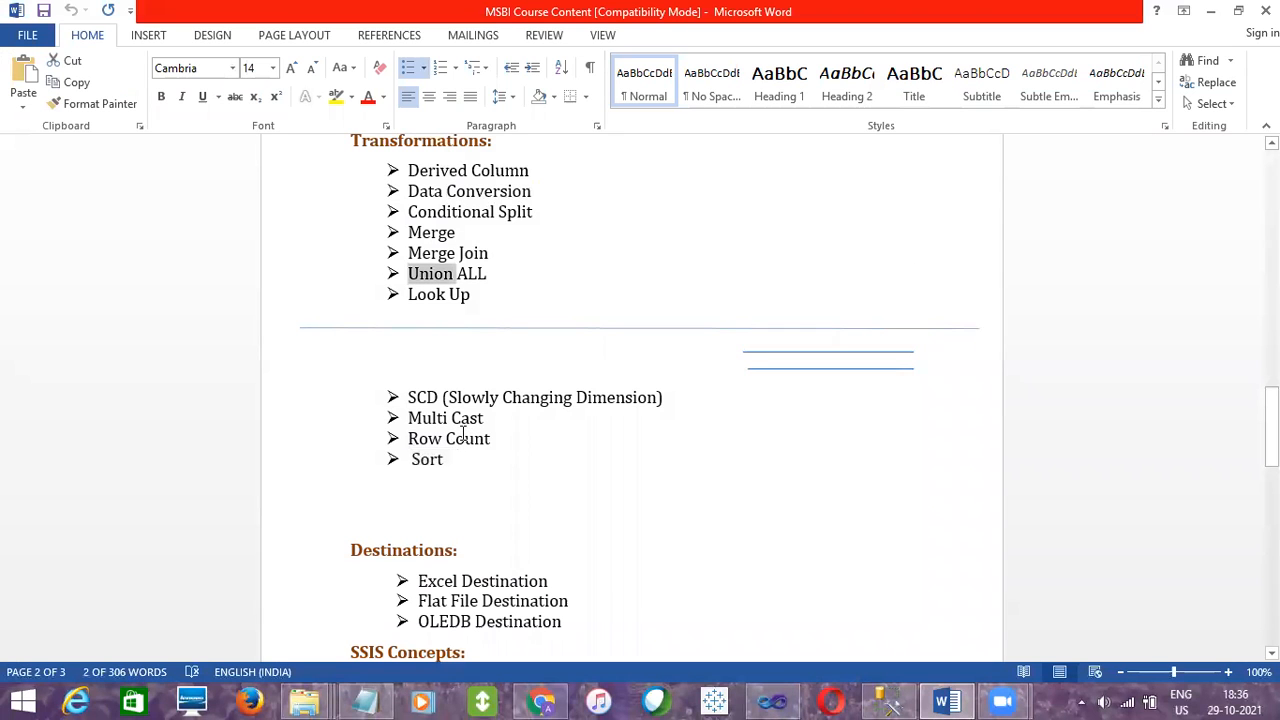
pyautogui.doubleClick(431, 232)
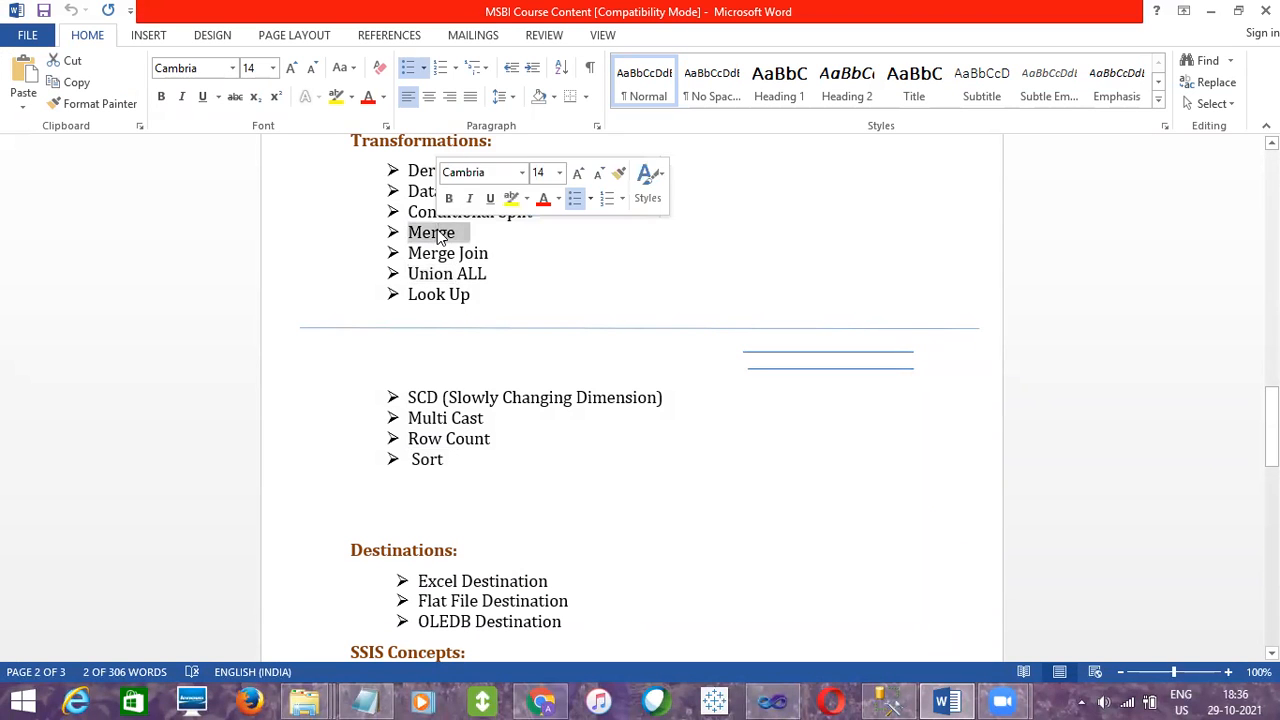
# - Minimize the course document and the Notepad list, and show the SQLQuery26.sql query in SQL Server Management Studio
pyautogui.click(1210, 11)
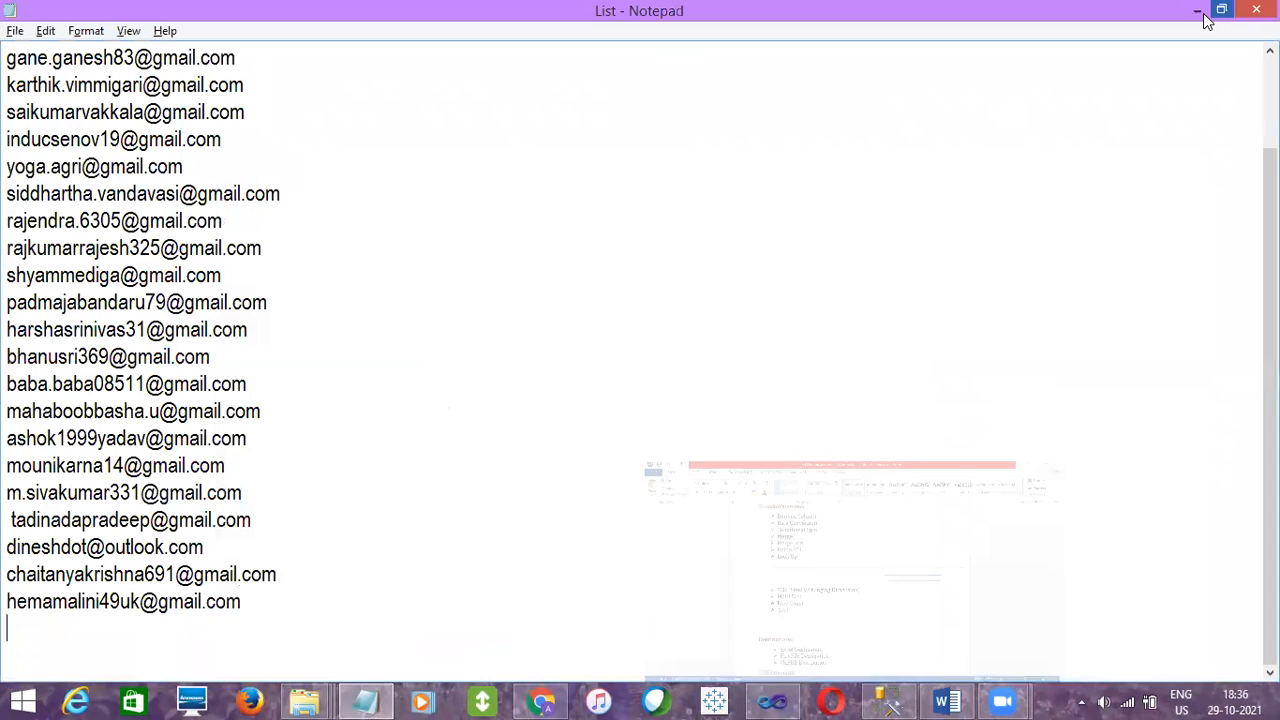
pyautogui.click(1197, 11)
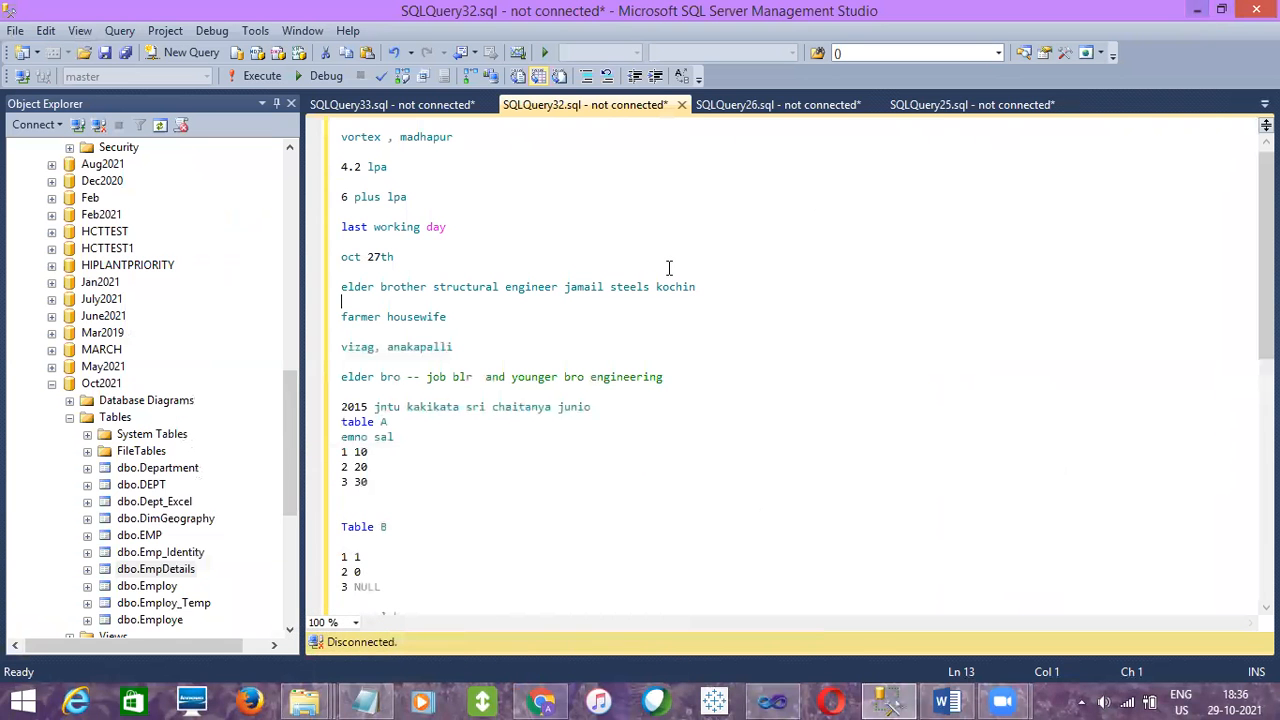
pyautogui.click(759, 104)
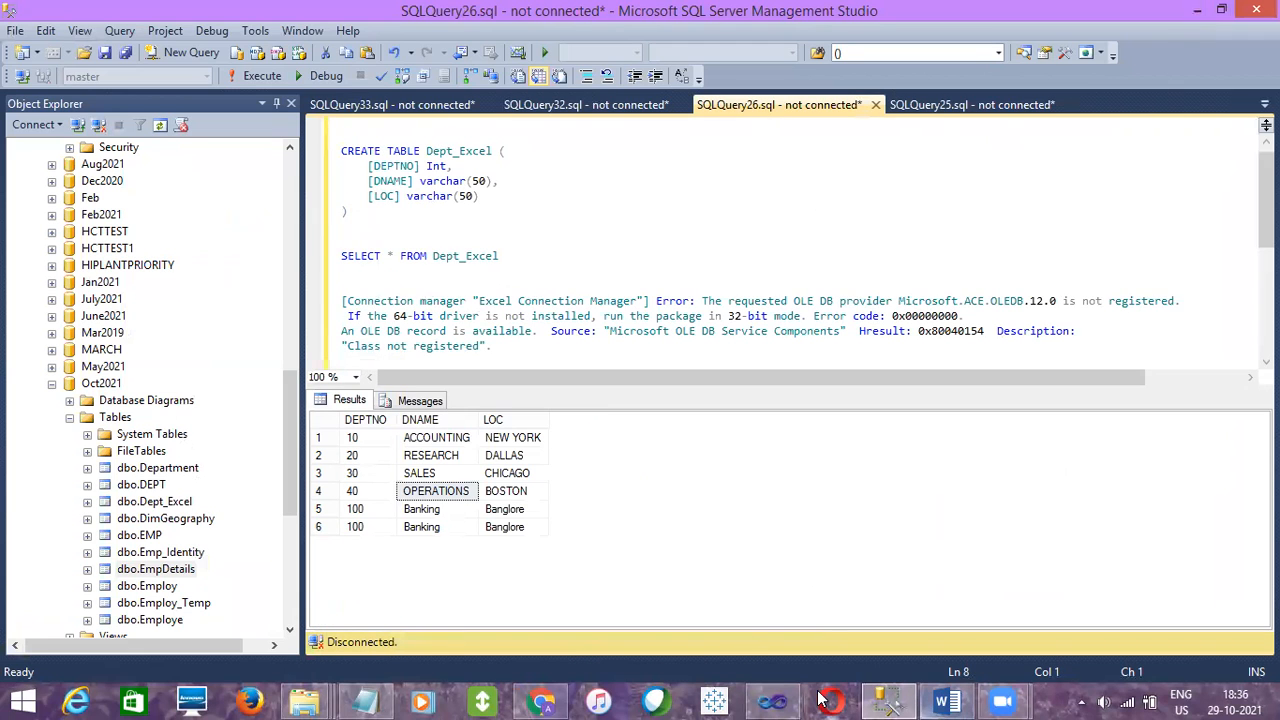
pyautogui.click(772, 702)
pyautogui.click(848, 425)
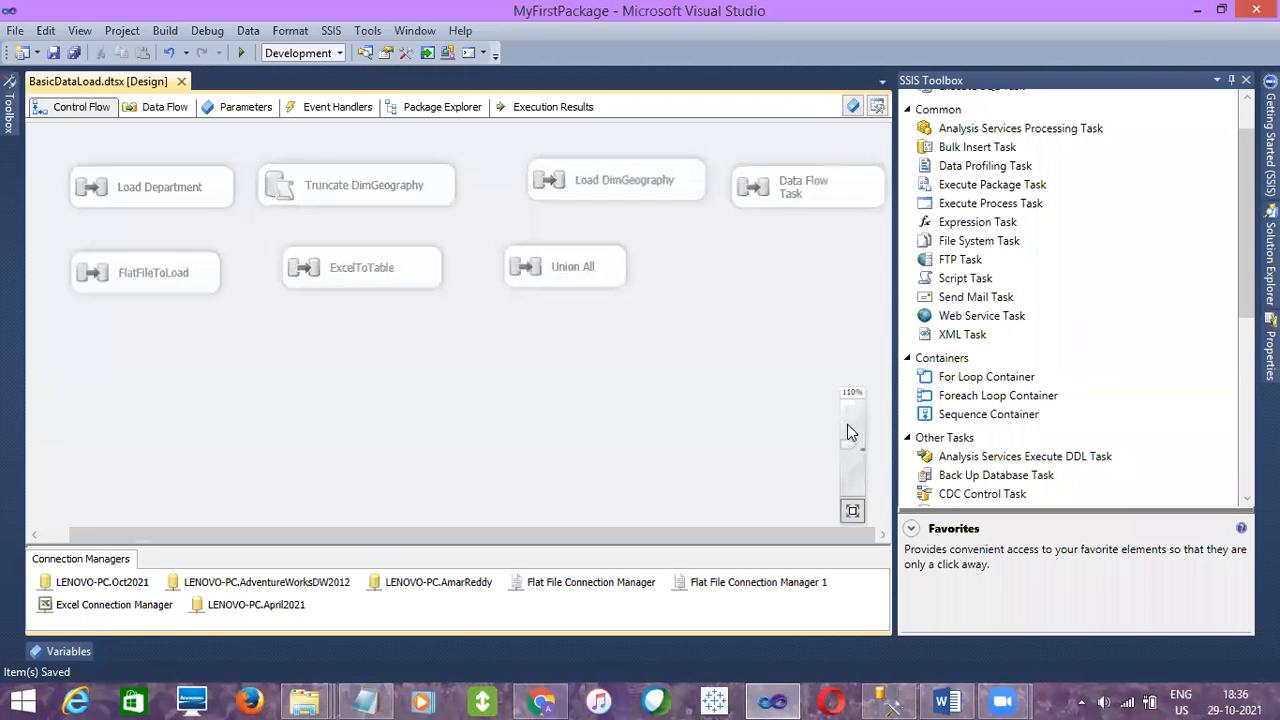
pyautogui.click(847, 456)
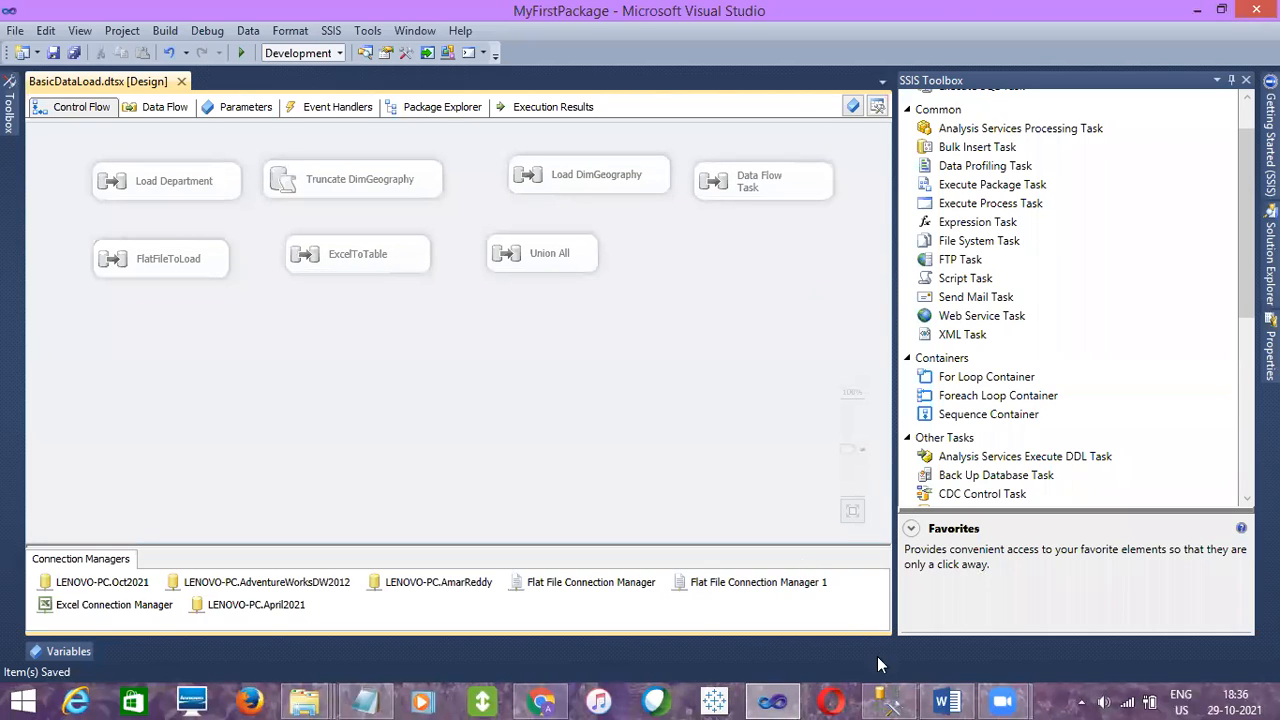
# - Switch to SQL Server Management Studio, clear all text from SQLQuery26.sql and hide the results pane
pyautogui.click(887, 702)
pyautogui.click(553, 273)
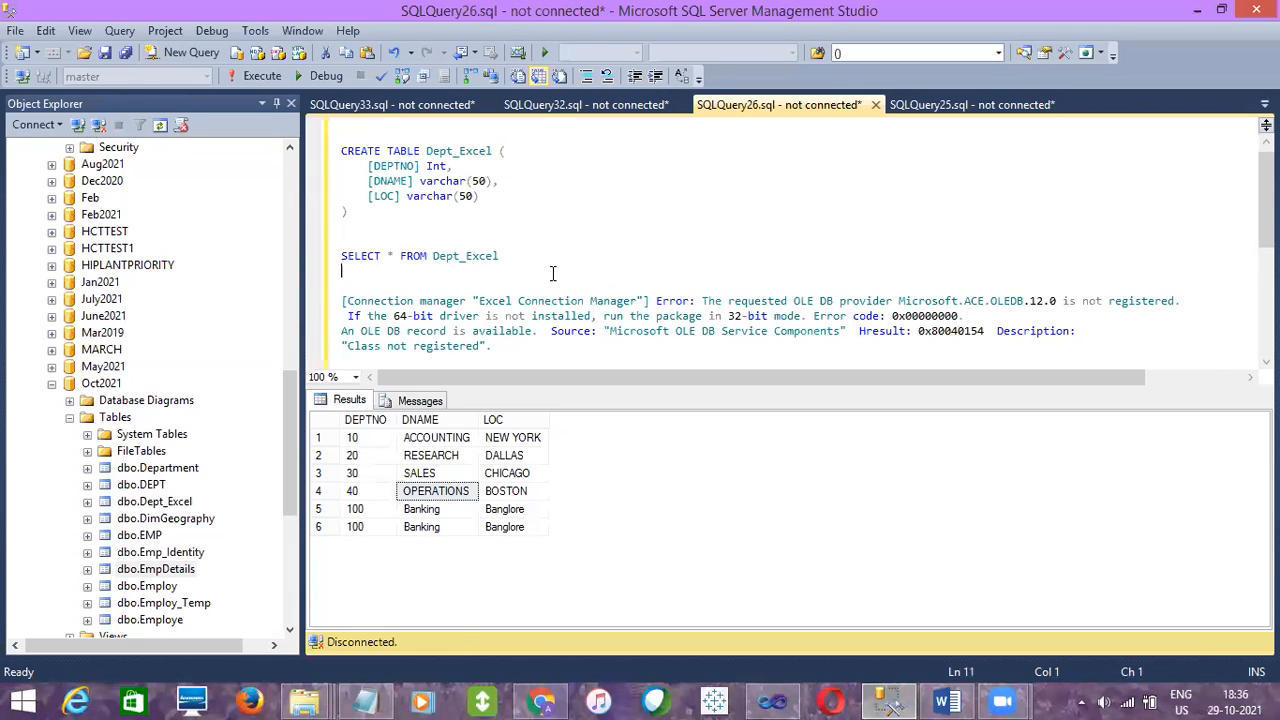
pyautogui.hotkey('ctrl', 'a')
pyautogui.press('Return')
pyautogui.press('Return')
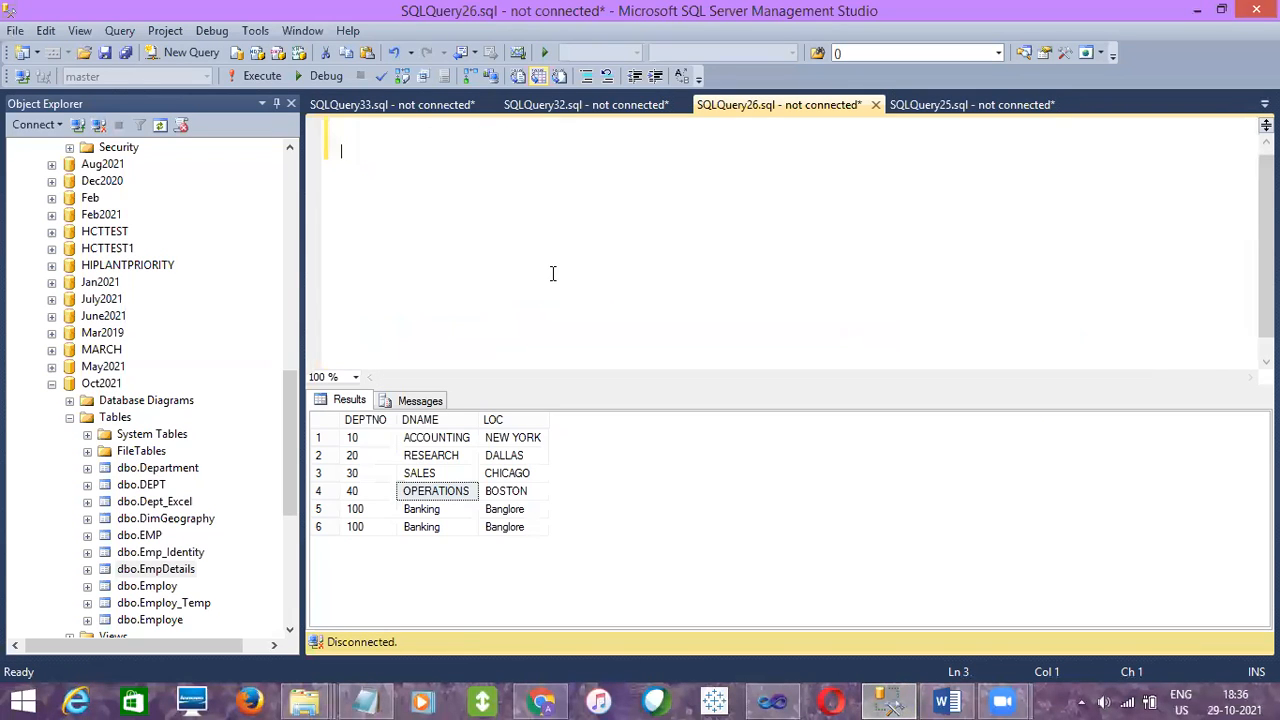
pyautogui.hotkey('ctrl', 'r')
# - Write the heading "MERGE Transformation" in the query, followed by a blank line
pyautogui.write('MERGE')
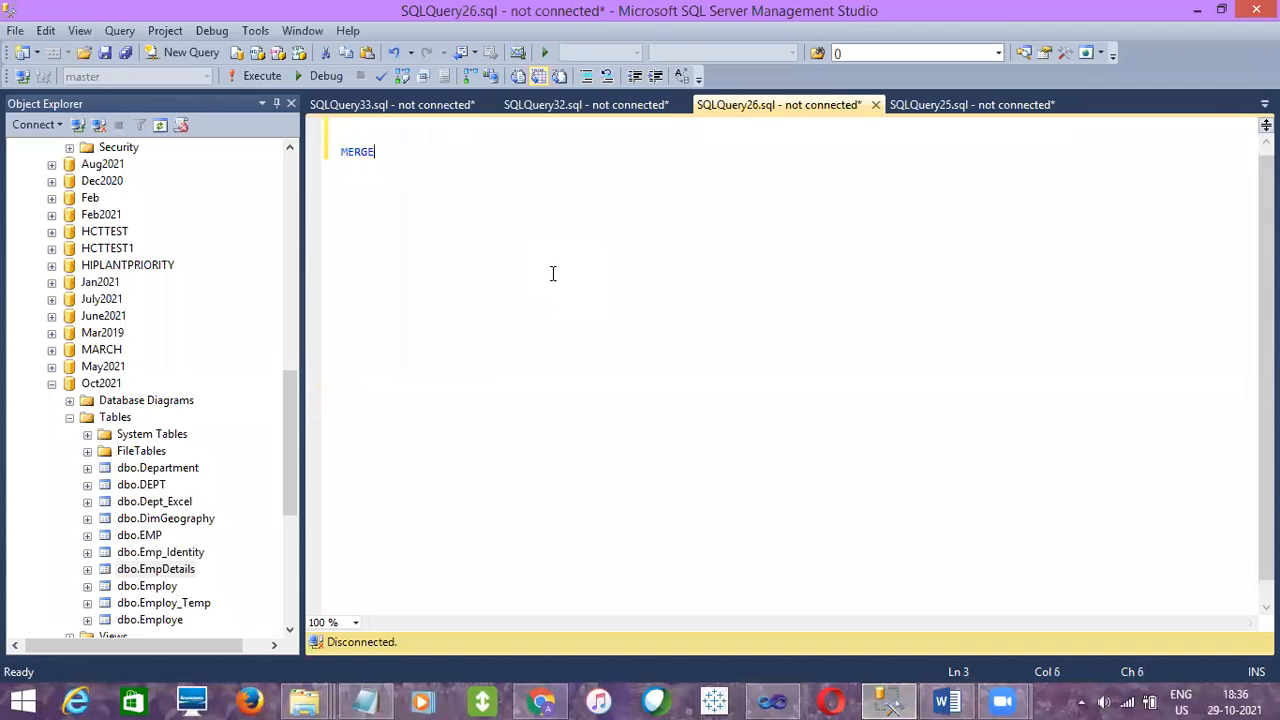
pyautogui.write(' Transformati')
pyautogui.write('n')
pyautogui.press('BackSpace')
pyautogui.write('on')
pyautogui.press('Return')
pyautogui.press('Return')
# - Add the note "MERGE will accept only 2 inputs and it will only sorted data" and highlight the number 2
pyautogui.write('MERGE will accept')
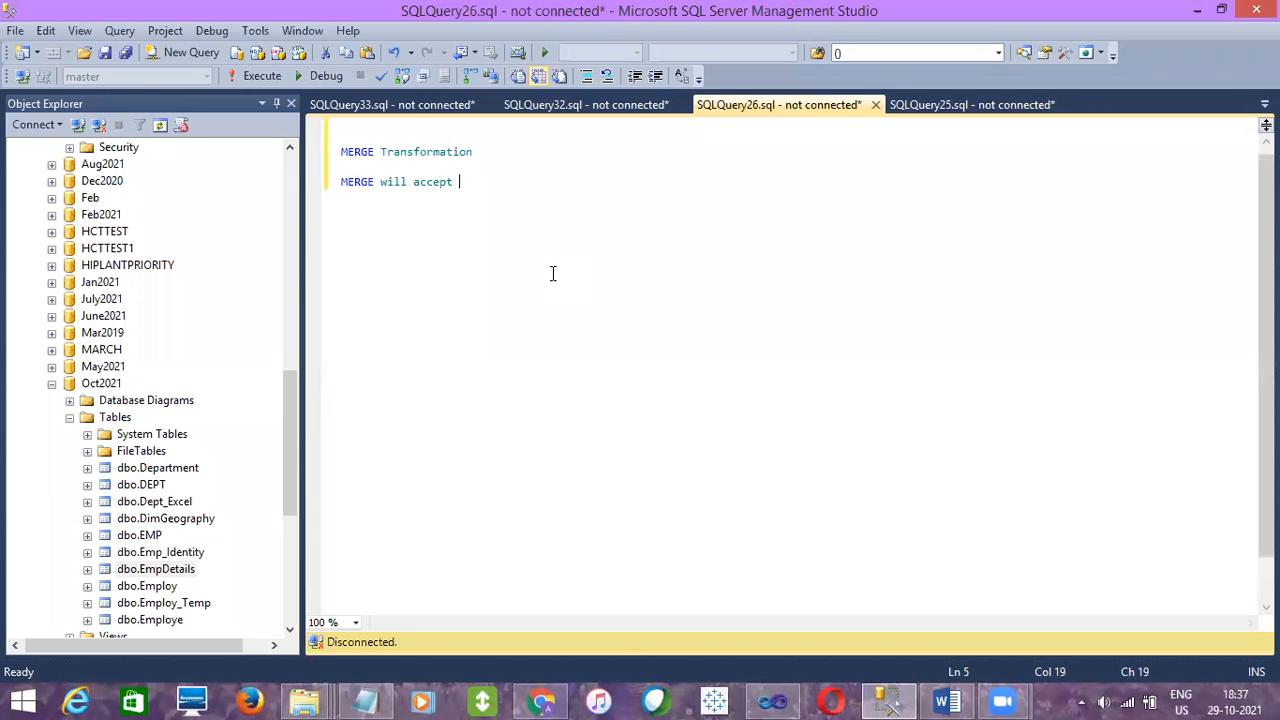
pyautogui.write(' only 2 inputs and it will accept')
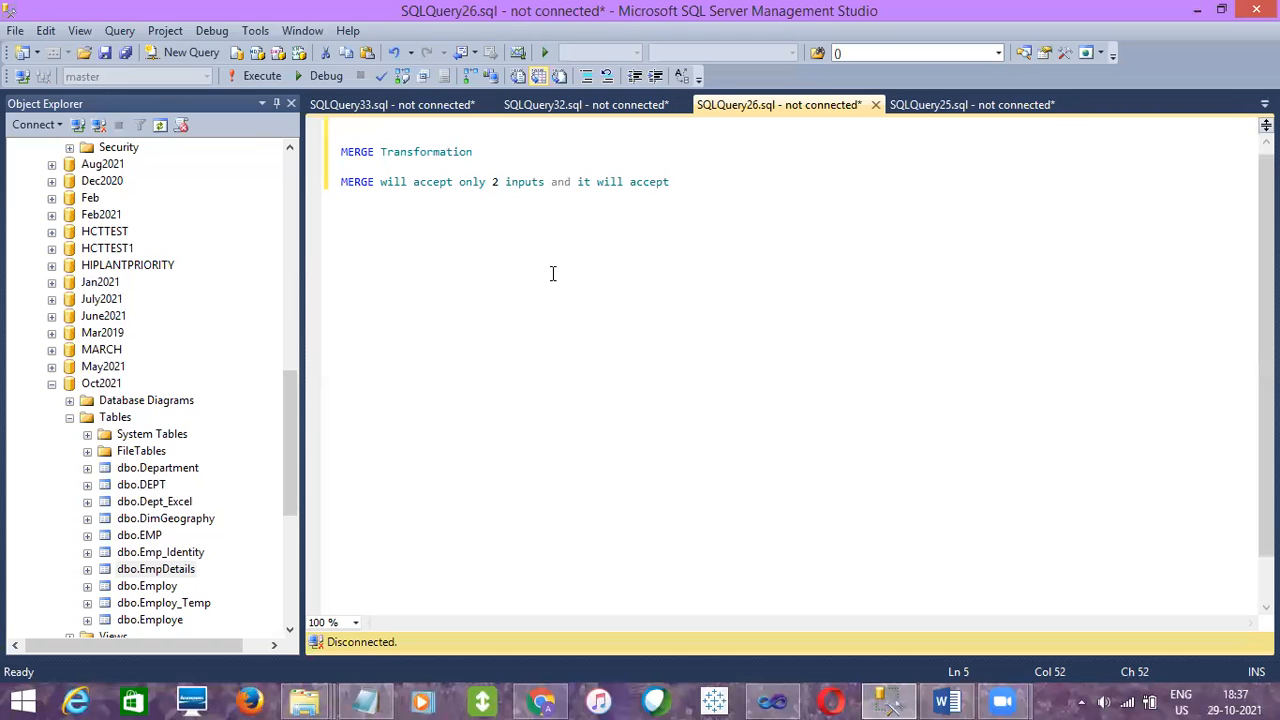
pyautogui.press('BackSpace')
pyautogui.press('BackSpace')
pyautogui.press('BackSpace')
pyautogui.press('BackSpace')
pyautogui.press('BackSpace')
pyautogui.press('BackSpace')
pyautogui.press('BackSpace')
pyautogui.press('BackSpace')
pyautogui.press('BackSpace')
pyautogui.write('ll only sorted data')
pyautogui.press('Return')
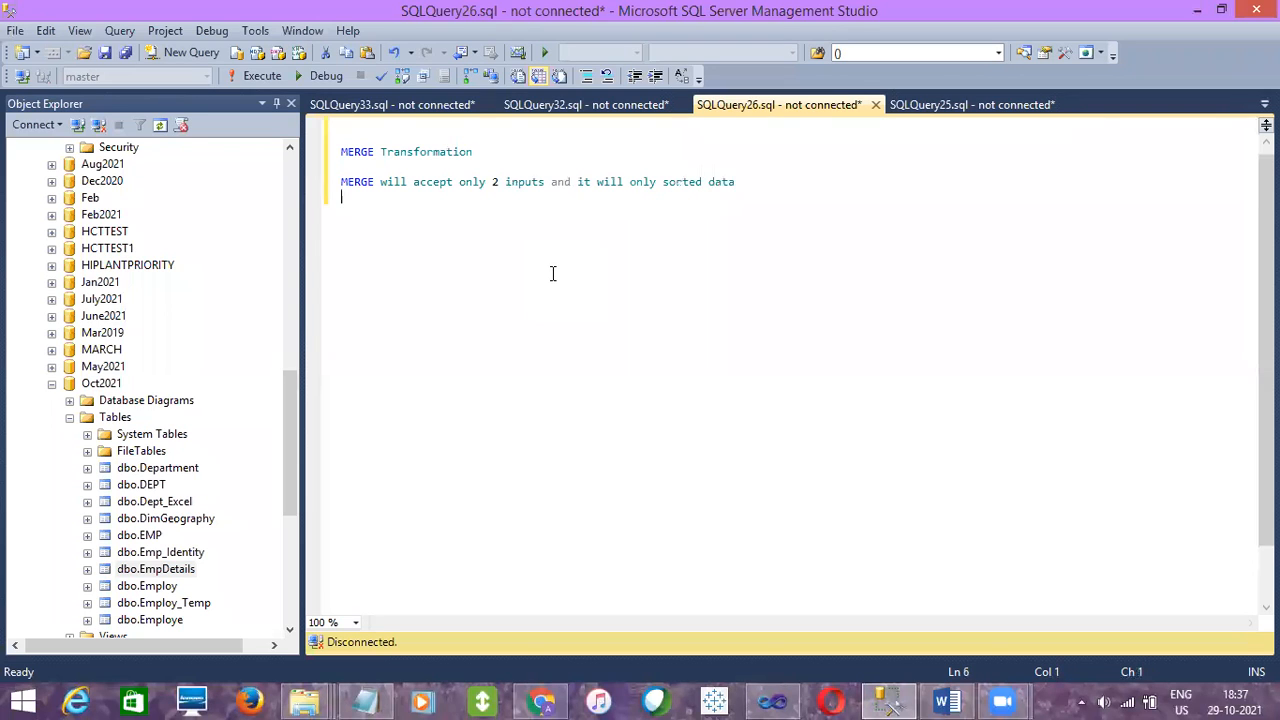
pyautogui.press('Return')
pyautogui.doubleClick(495, 183)
# - In Visual Studio, add a Data Flow Task named "Merge" beside the Union All task and open its data flow
pyautogui.click(910, 700)
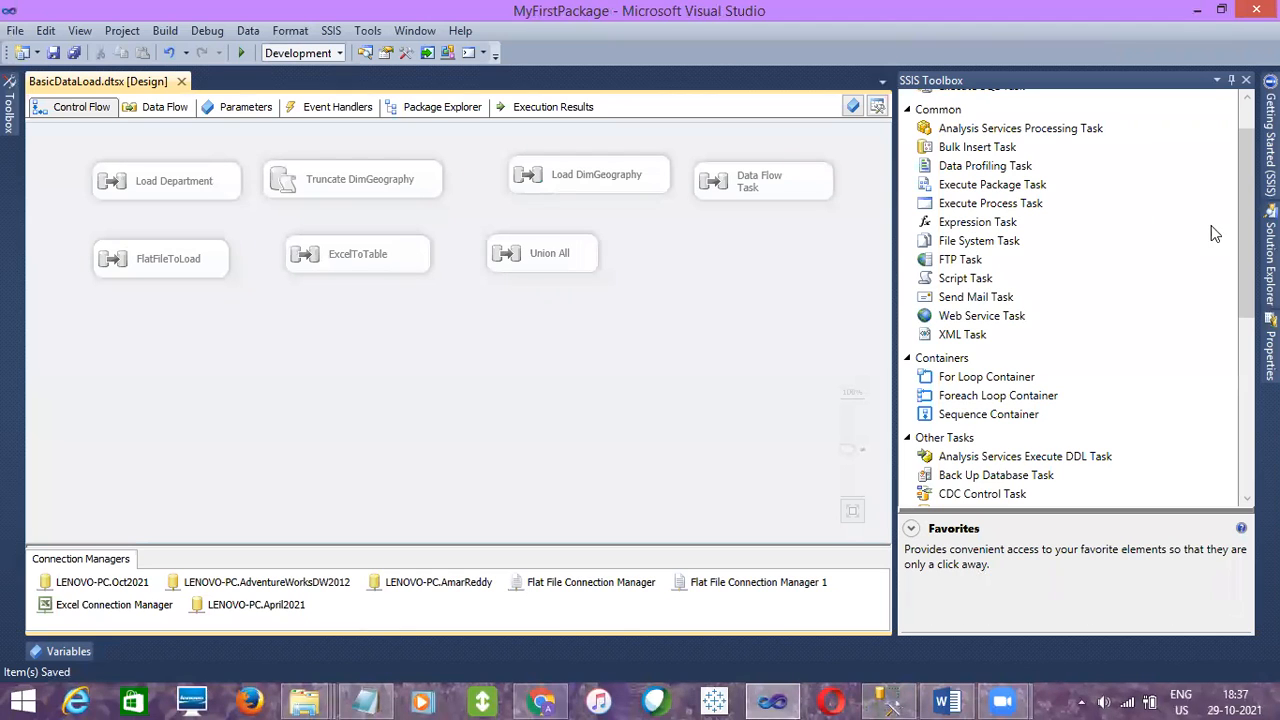
pyautogui.moveTo(1246, 163); pyautogui.dragTo(1246, 137)
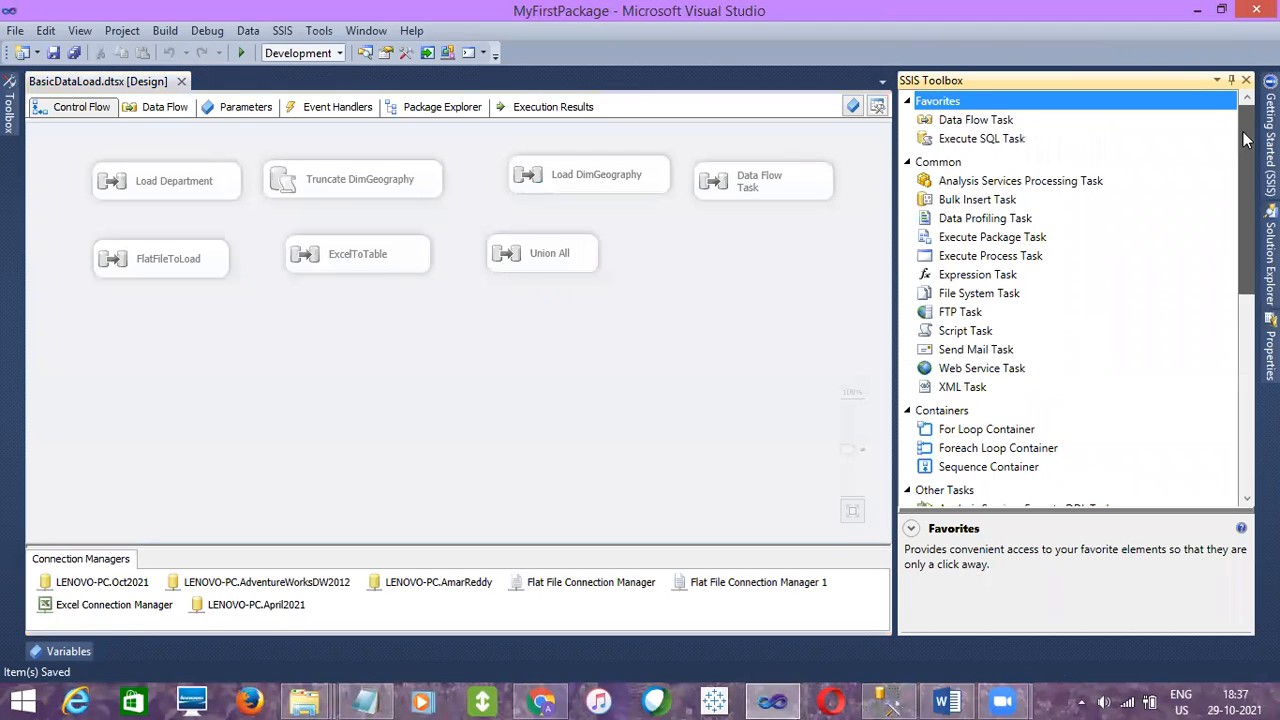
pyautogui.click(993, 124)
pyautogui.moveTo(640, 240); pyautogui.dragTo(640, 245)
pyautogui.click(688, 260)
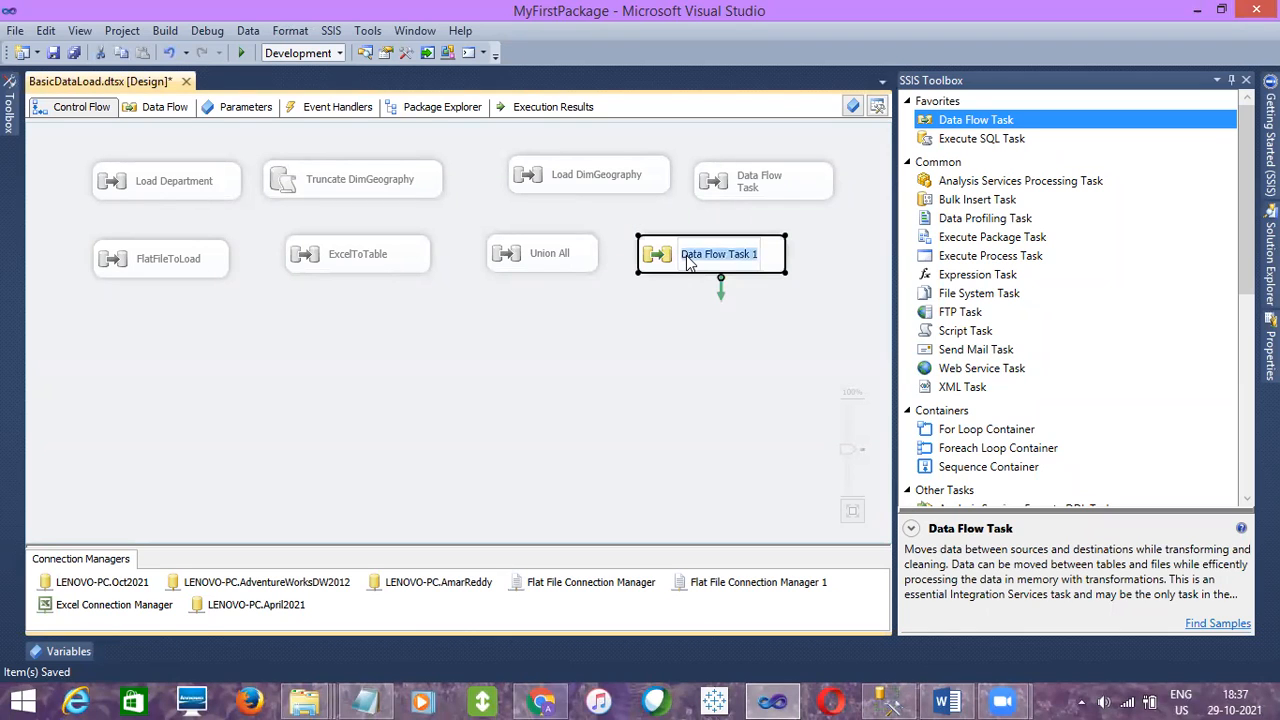
pyautogui.write('Merge')
pyautogui.press('Return')
pyautogui.doubleClick(701, 253)
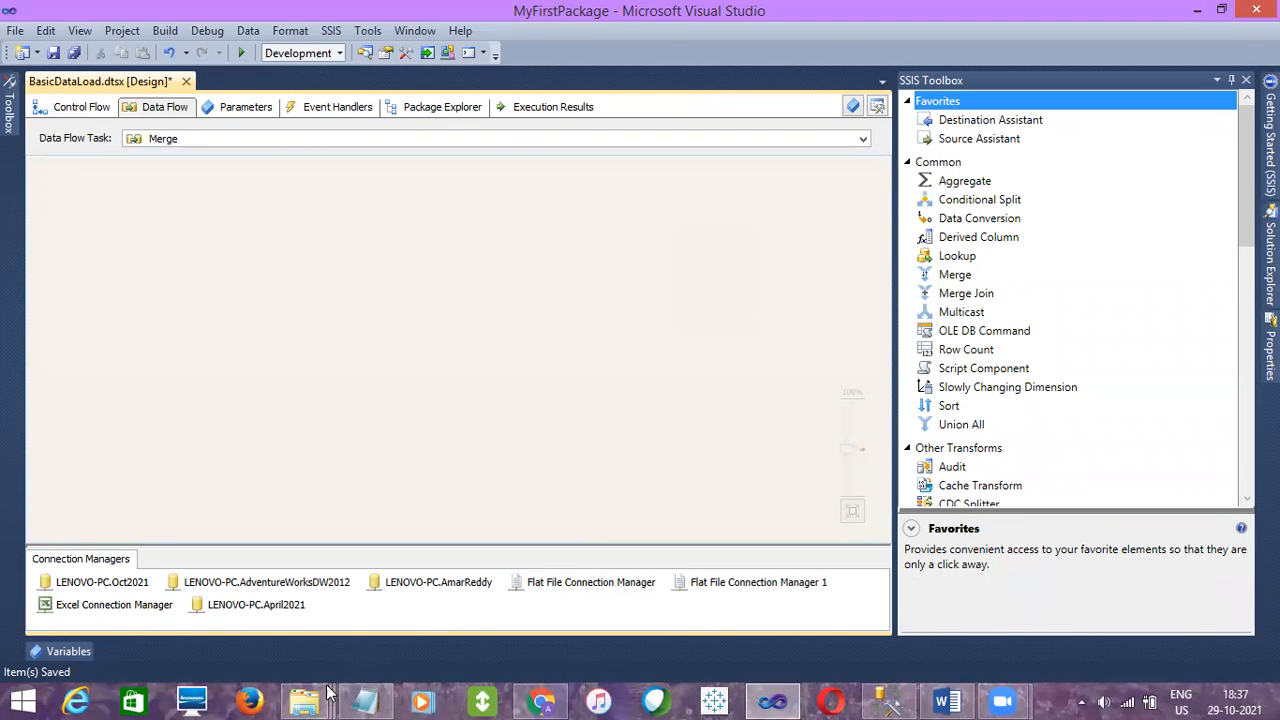
# - View the contents of the EmpDetails text file in the SSIS Sample files folder and close it
pyautogui.moveTo(304, 700)
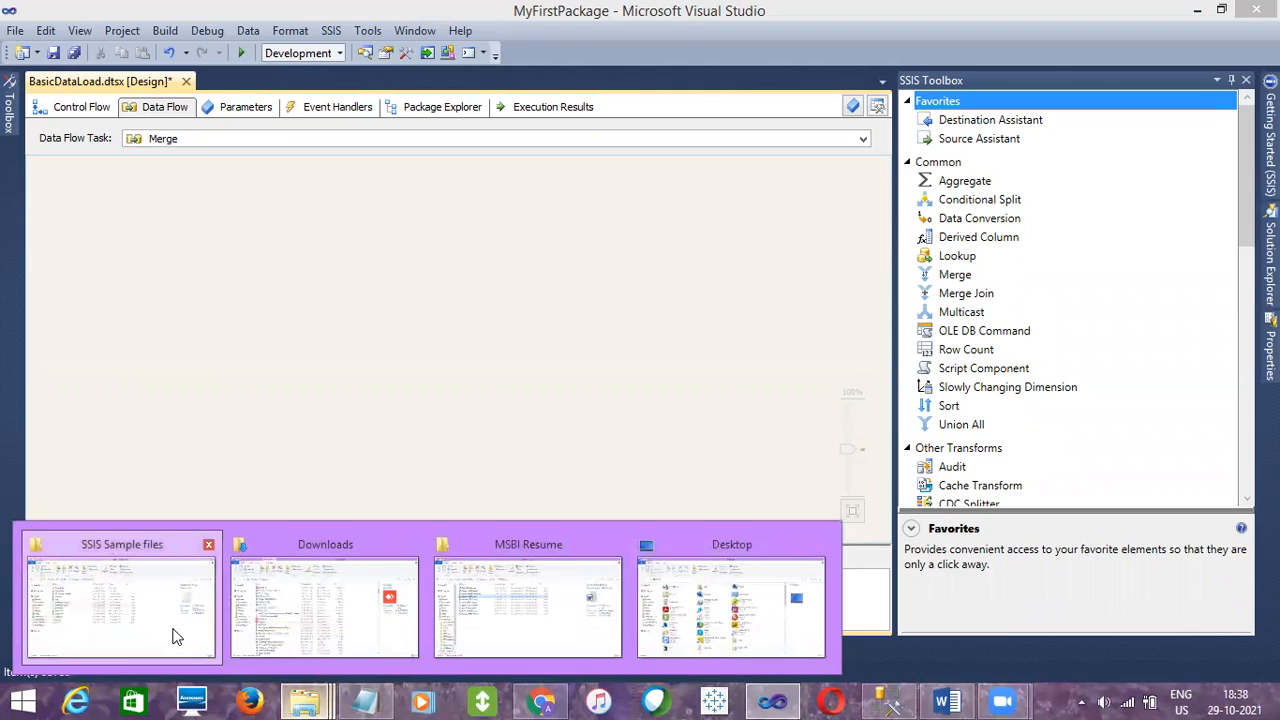
pyautogui.click(180, 632)
pyautogui.doubleClick(232, 344)
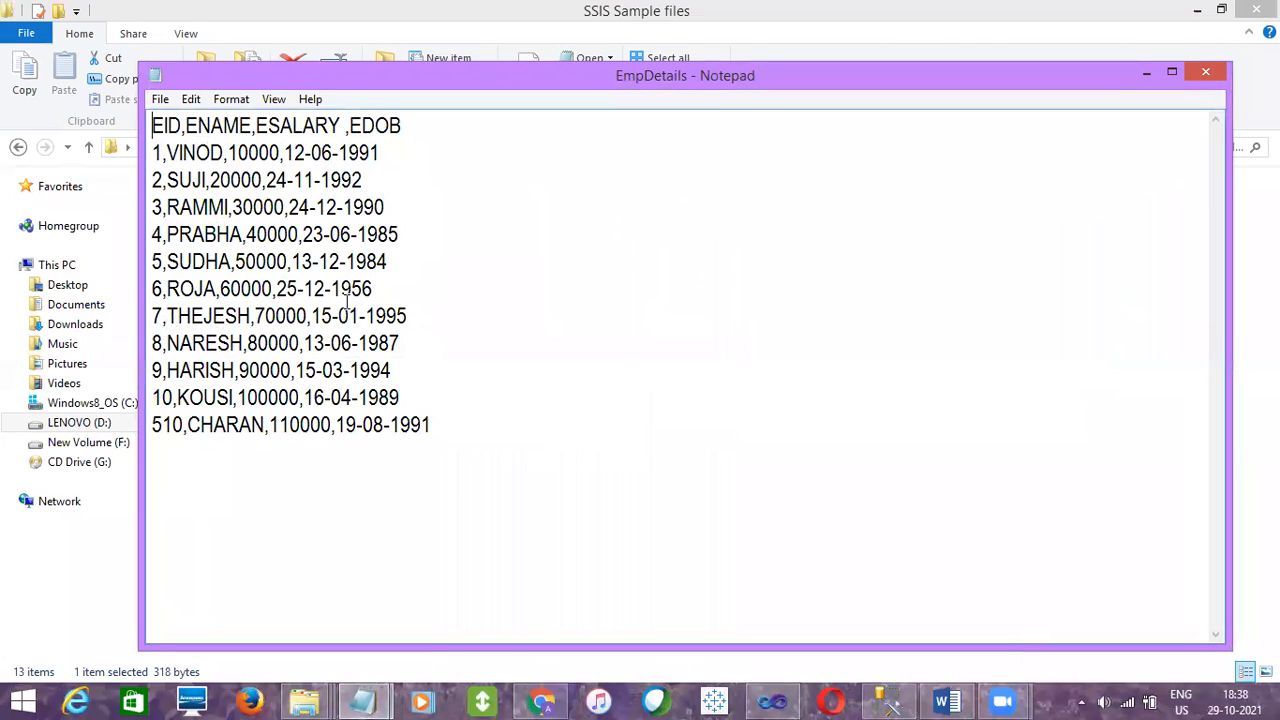
pyautogui.click(1206, 73)
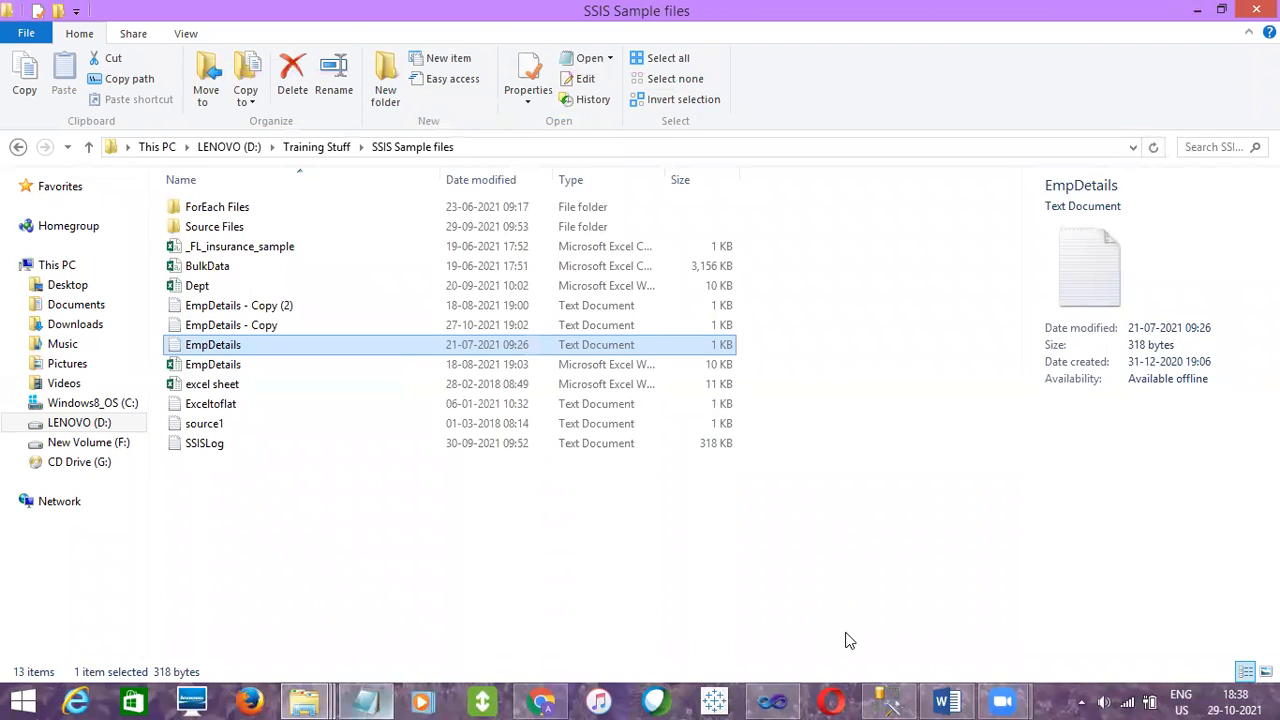
# - Look through the tables of the April2021 and Oct2021 databases in SQL Server Management Studio, including dbo.EmpDetails
pyautogui.click(903, 697)
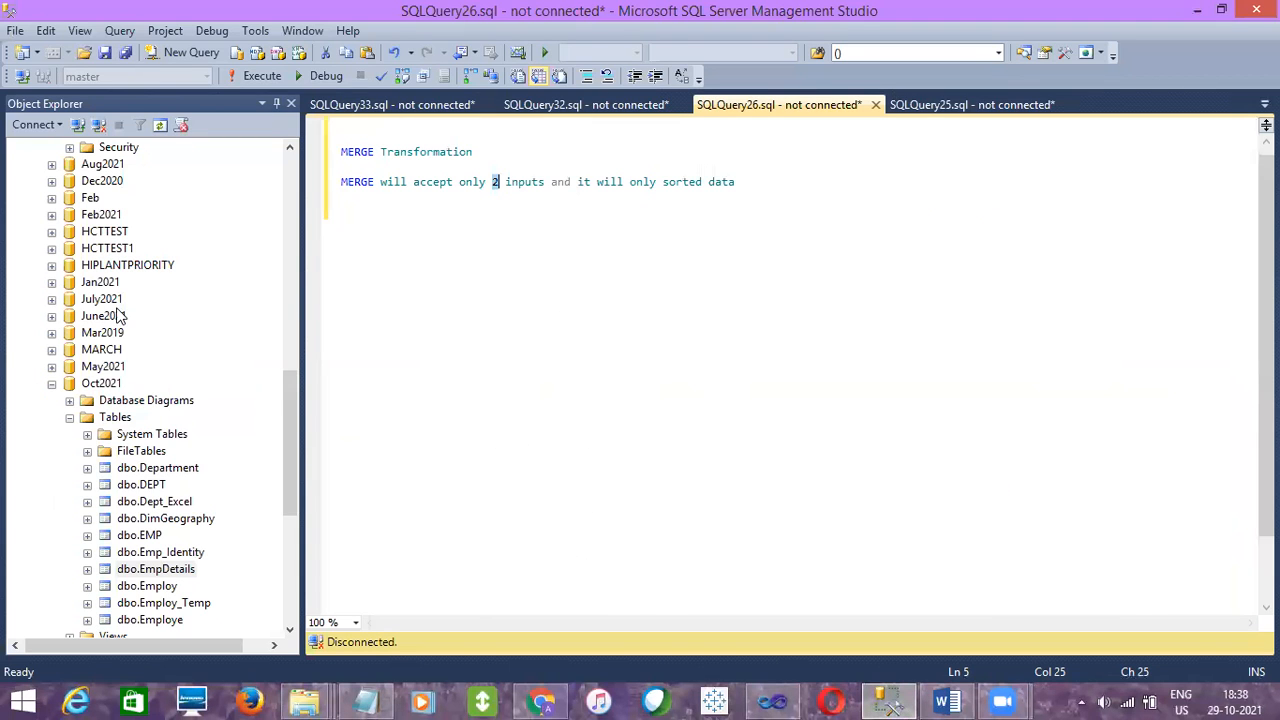
pyautogui.moveTo(296, 418); pyautogui.dragTo(292, 277)
pyautogui.click(98, 233)
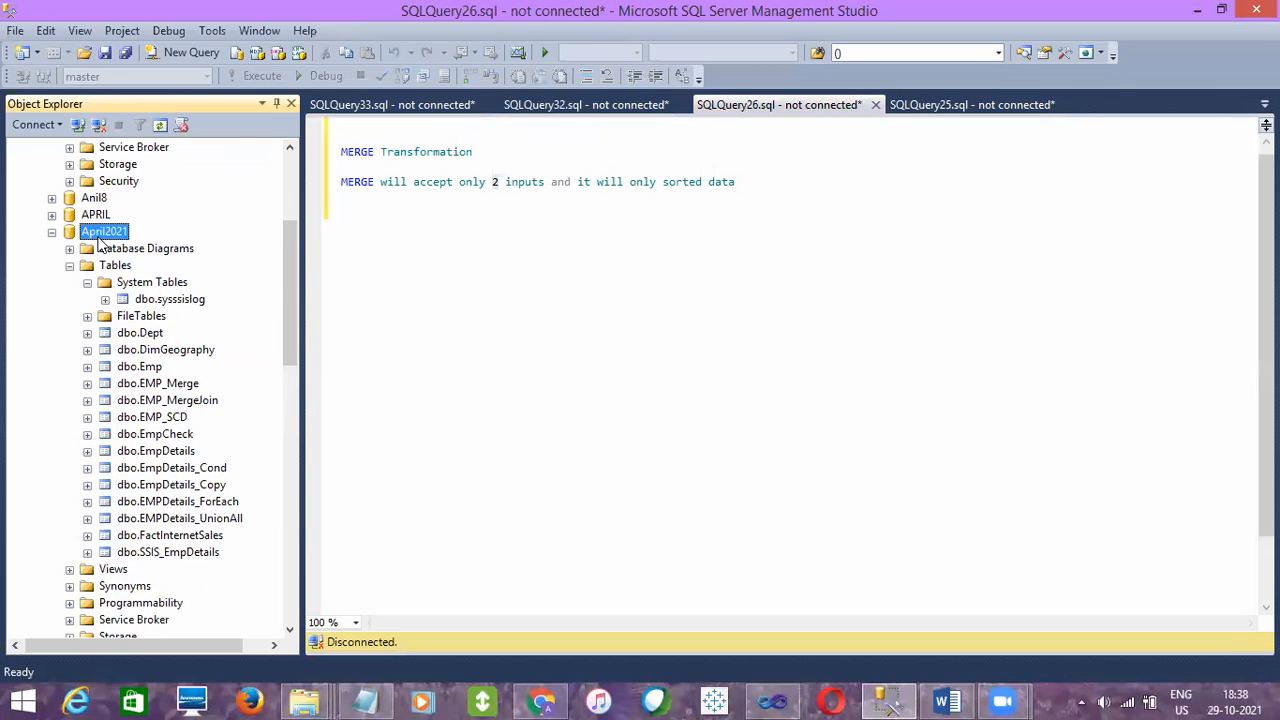
pyautogui.click(149, 453)
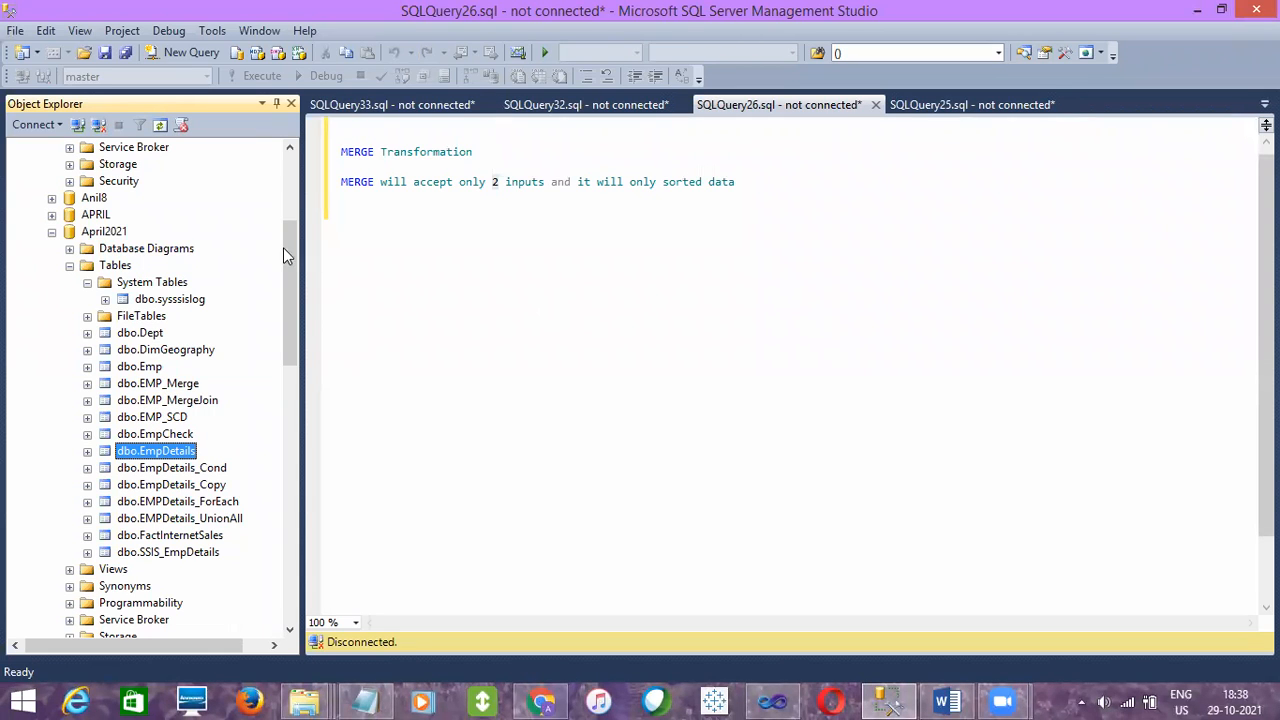
pyautogui.moveTo(283, 247); pyautogui.dragTo(279, 432)
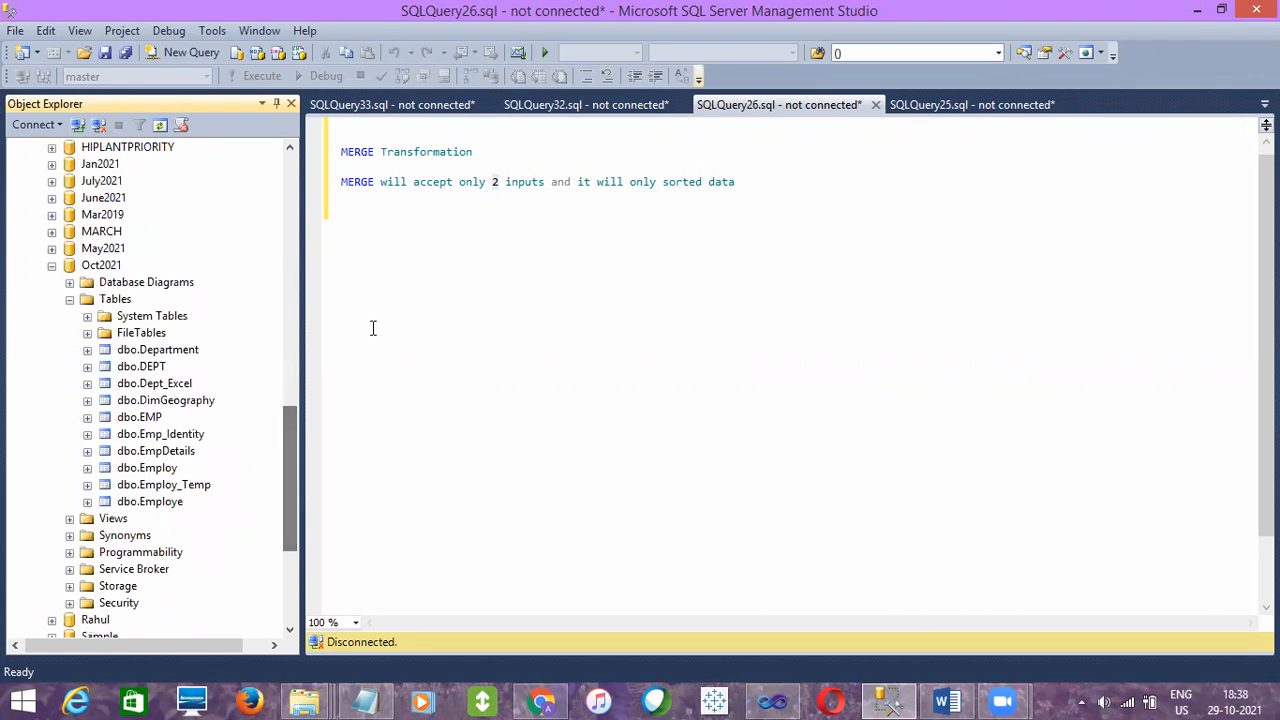
# - In Visual Studio, add a Flat File Source and an OLE DB Source side by side in the Merge data flow
pyautogui.click(772, 701)
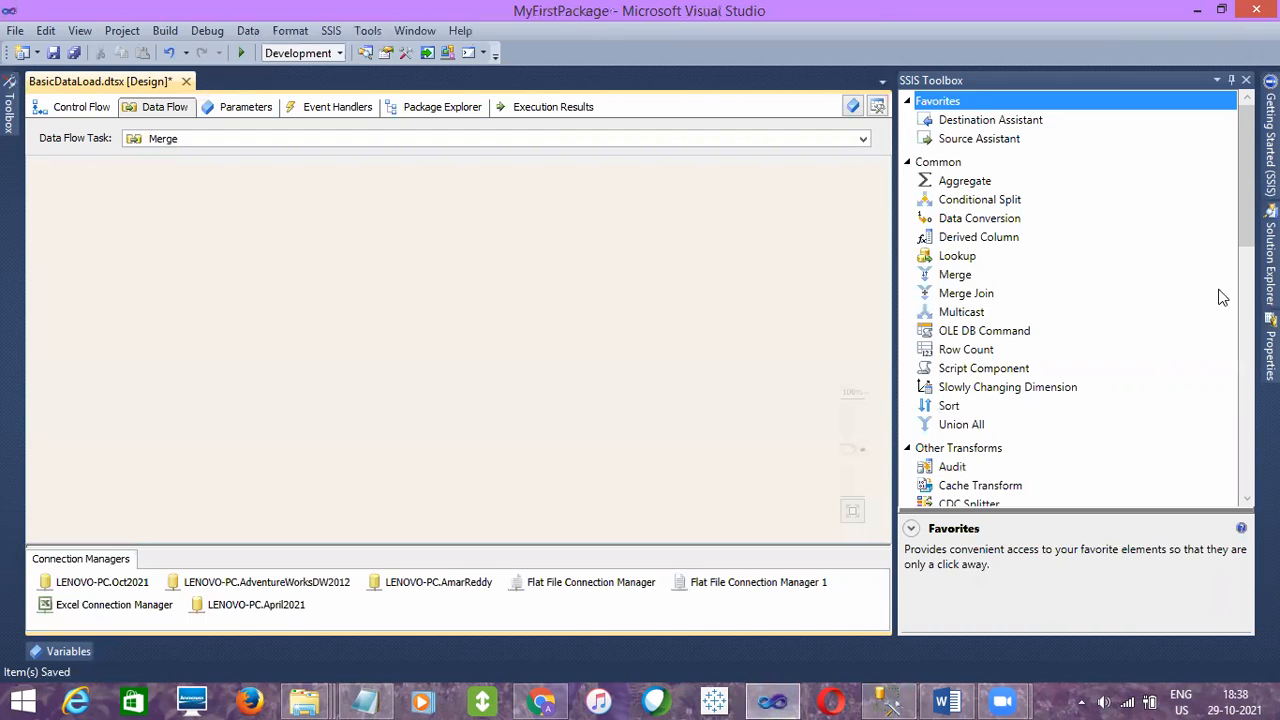
pyautogui.scroll(-9, 1220, 297)
pyautogui.moveTo(998, 342); pyautogui.dragTo(152, 232)
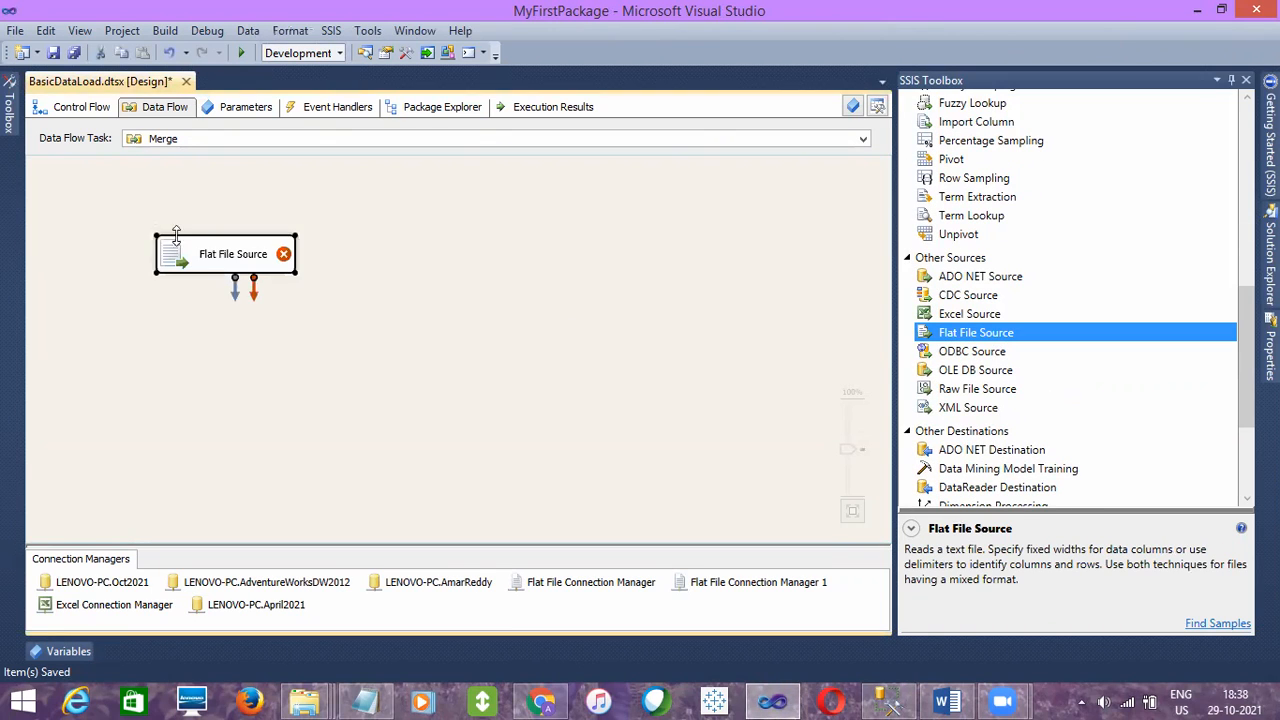
pyautogui.moveTo(977, 370); pyautogui.dragTo(392, 258)
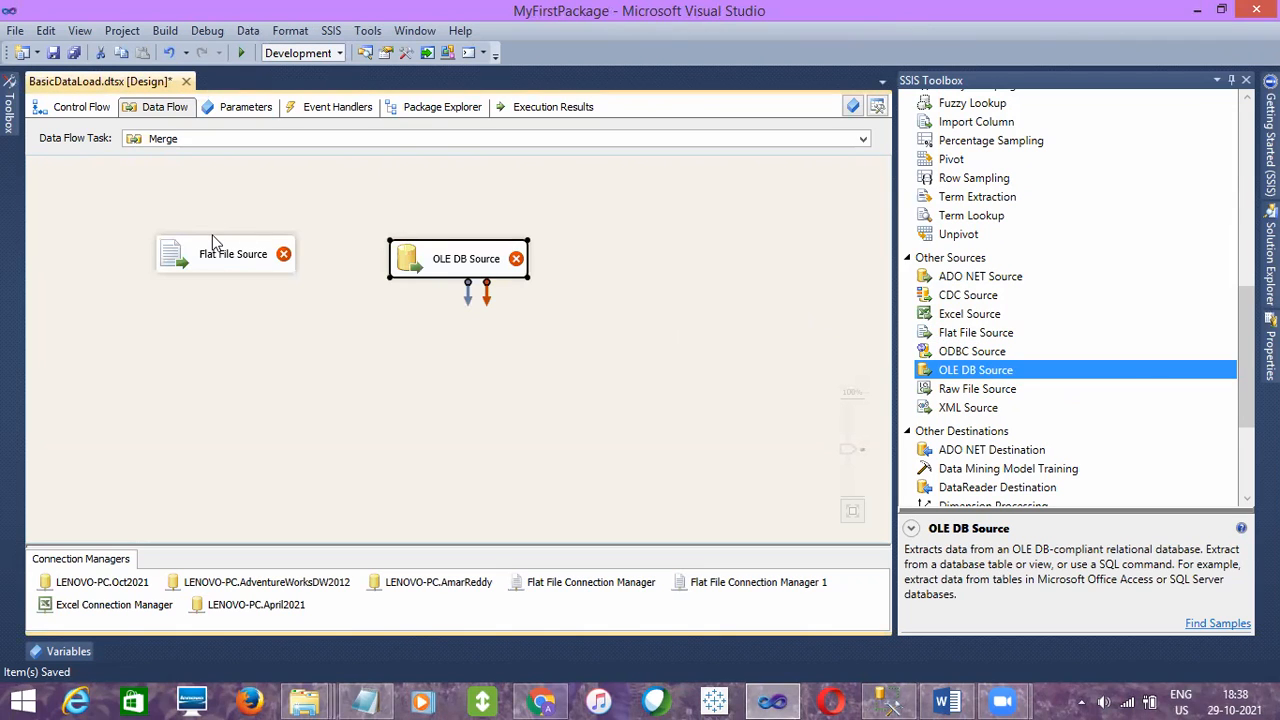
# - Add an OLE DB Destination below the sources and a Merge transformation between the sources and the destination
pyautogui.moveTo(1244, 402); pyautogui.dragTo(1241, 472)
pyautogui.moveTo(985, 397); pyautogui.dragTo(263, 448)
pyautogui.moveTo(1246, 440); pyautogui.dragTo(1237, 236)
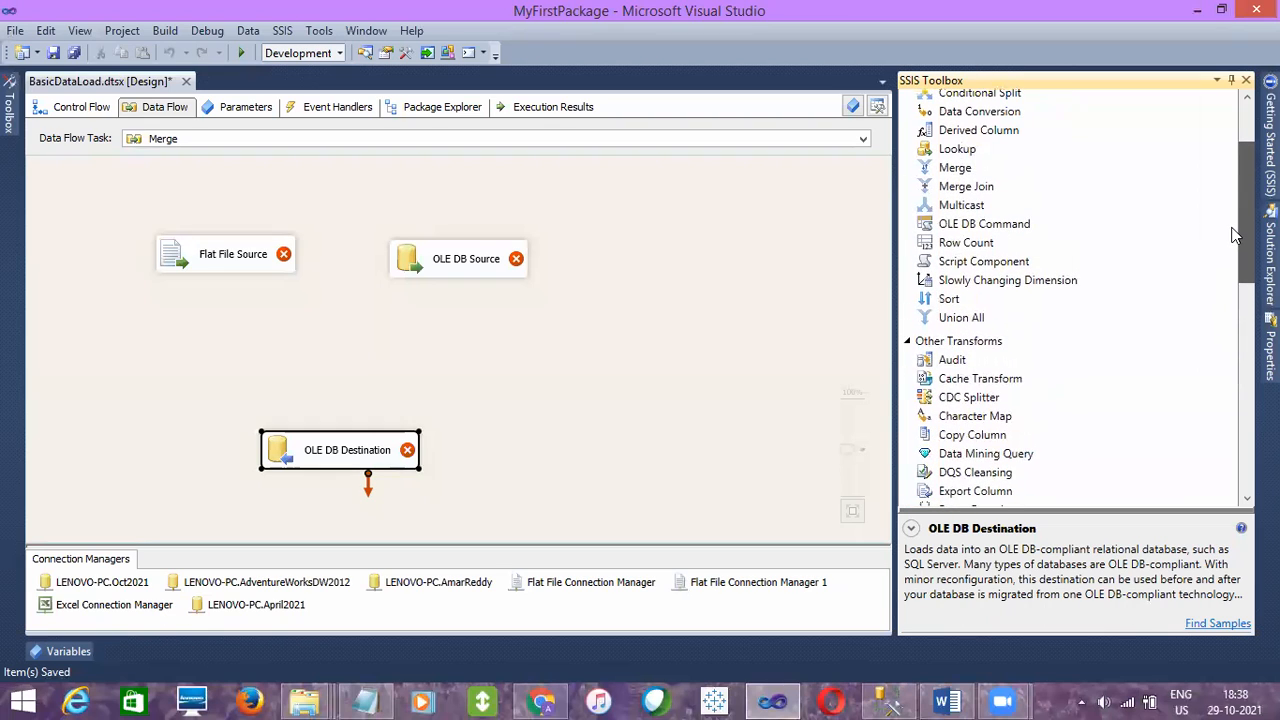
pyautogui.moveTo(953, 175); pyautogui.dragTo(282, 325)
# - Move the Flat File Source and OLE DB Source higher on the canvas and shift the Merge transformation slightly upward
pyautogui.moveTo(255, 270); pyautogui.dragTo(250, 228)
pyautogui.moveTo(474, 266); pyautogui.dragTo(474, 212)
pyautogui.click(549, 322)
pyautogui.click(346, 346)
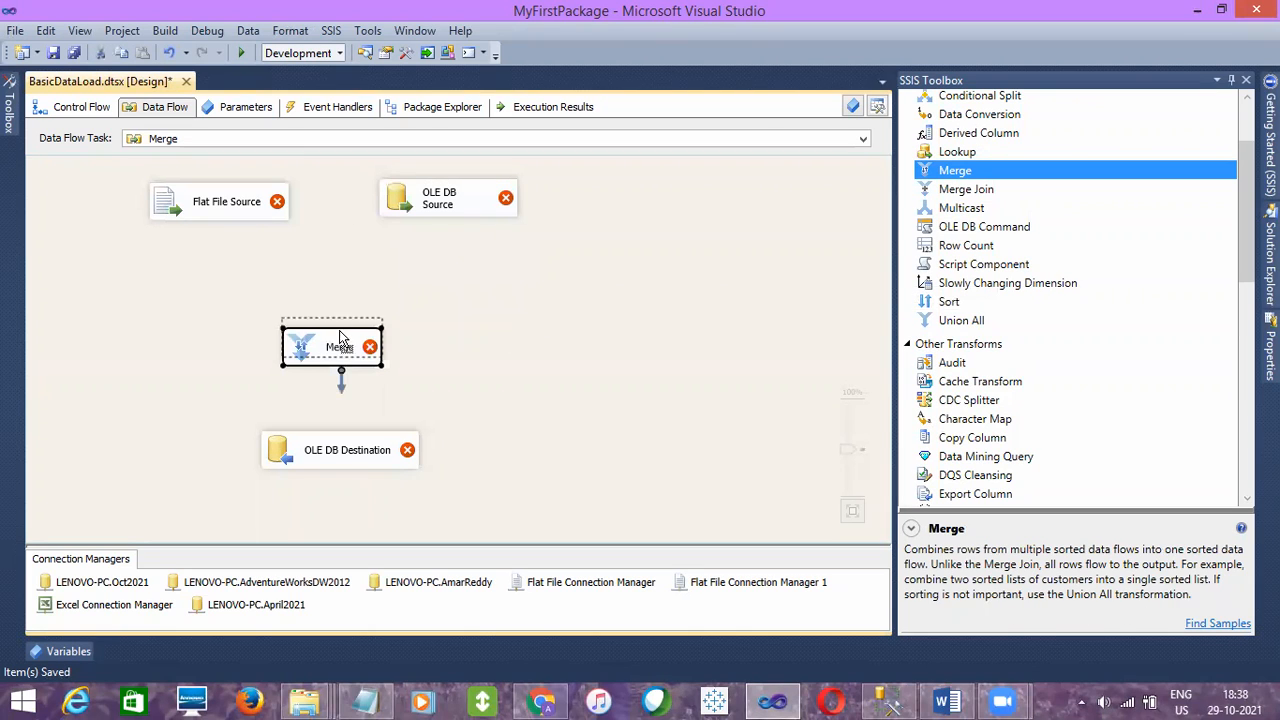
# - Refresh the Oct2021 database's table list in SQL Server Management Studio
pyautogui.click(882, 700)
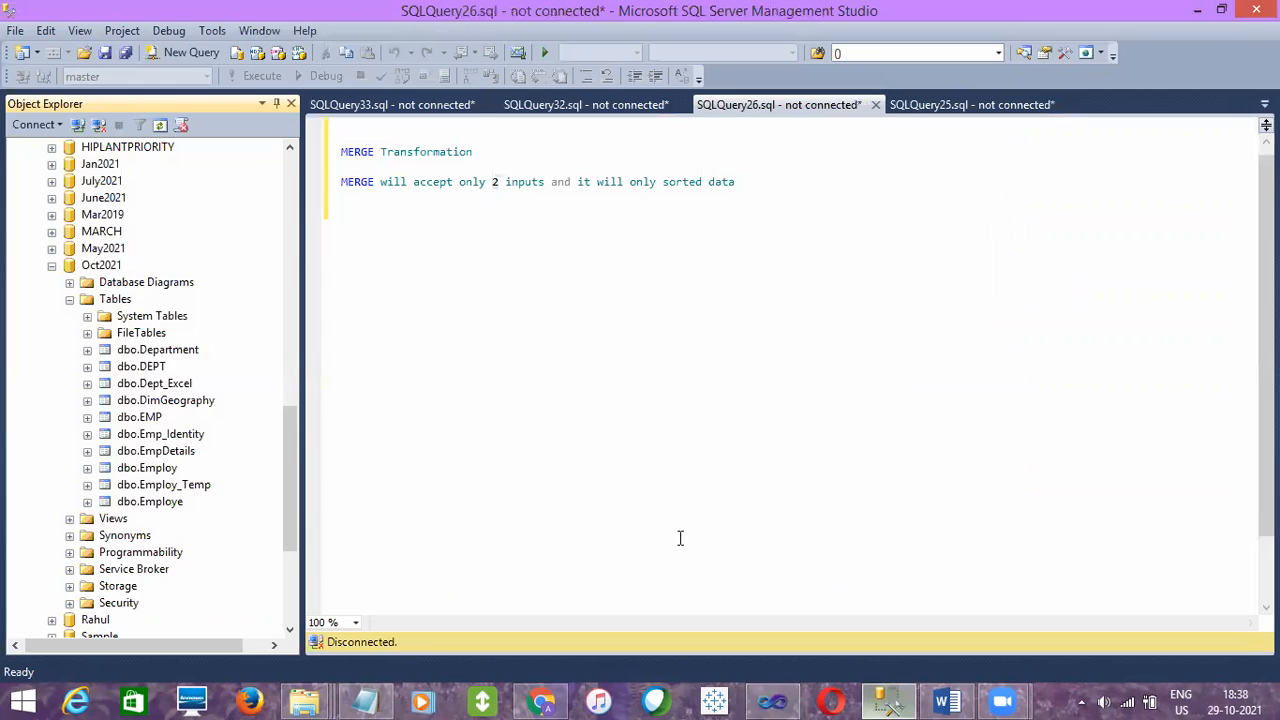
pyautogui.click(117, 298)
pyautogui.rightClick(117, 298)
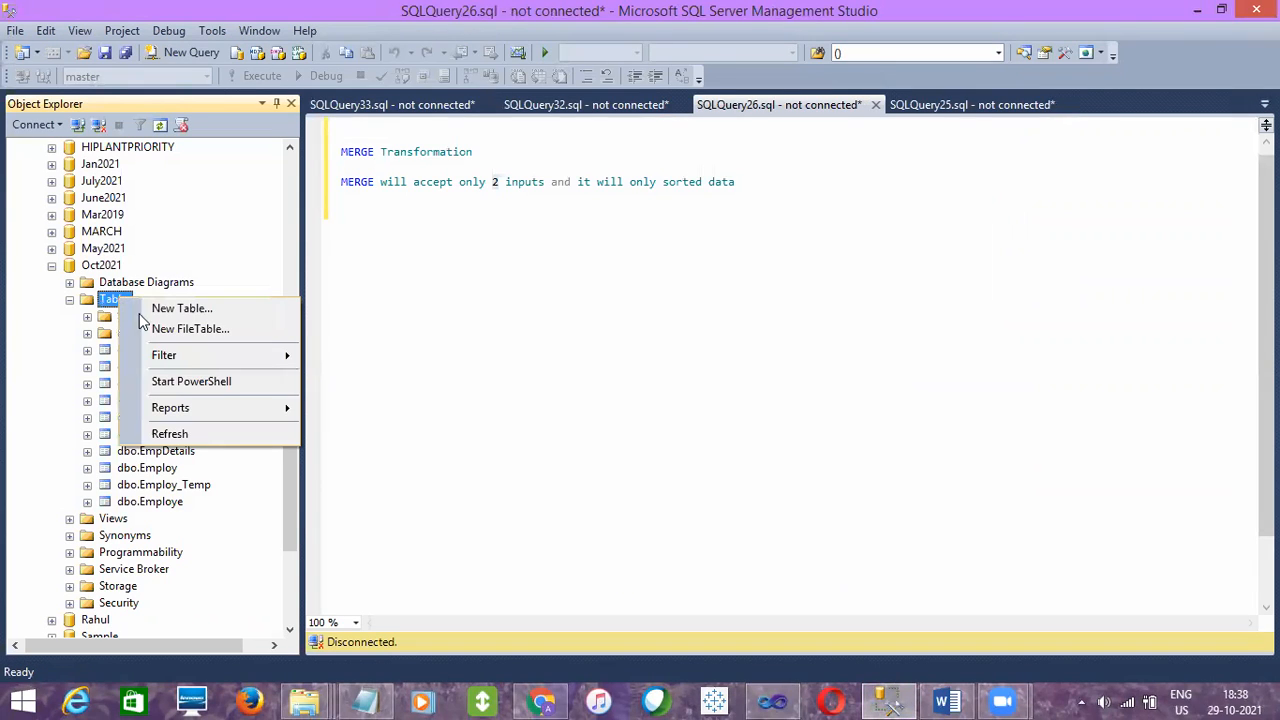
pyautogui.click(195, 433)
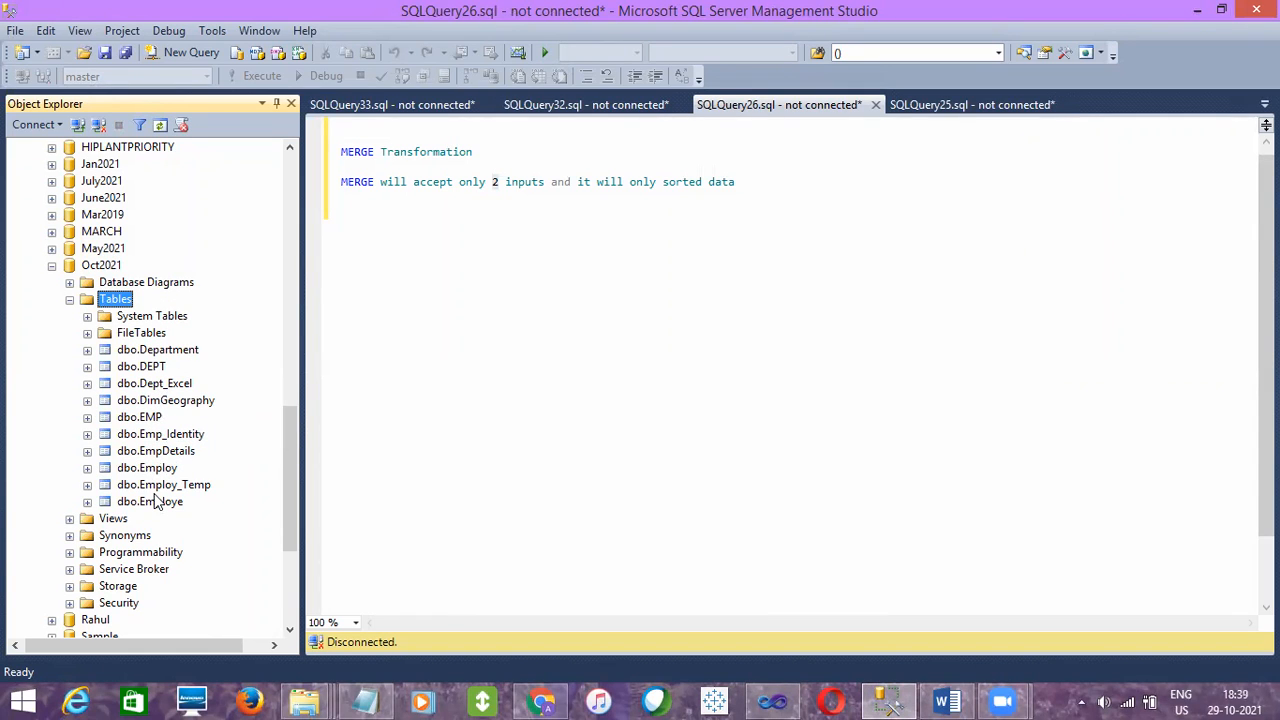
# - Script the dbo.EmpDetails table of the Oct2021 database as a CREATE statement in a new query window
pyautogui.click(157, 454)
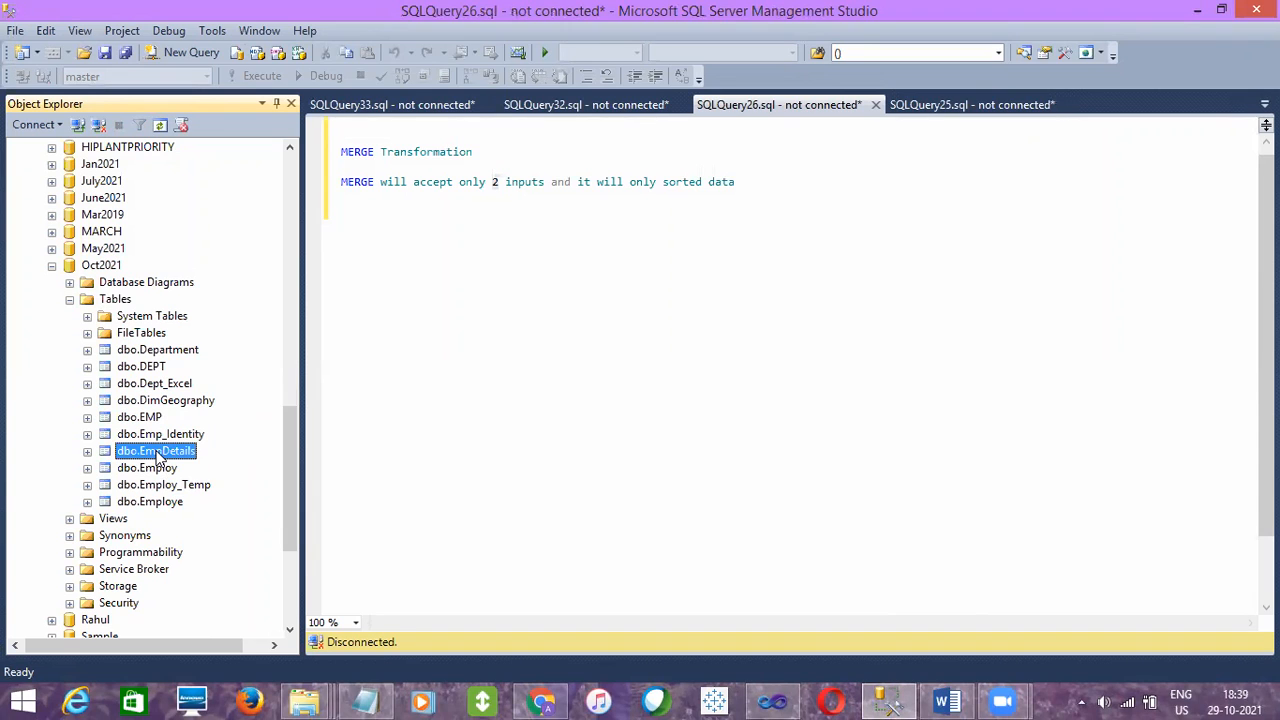
pyautogui.rightClick(159, 455)
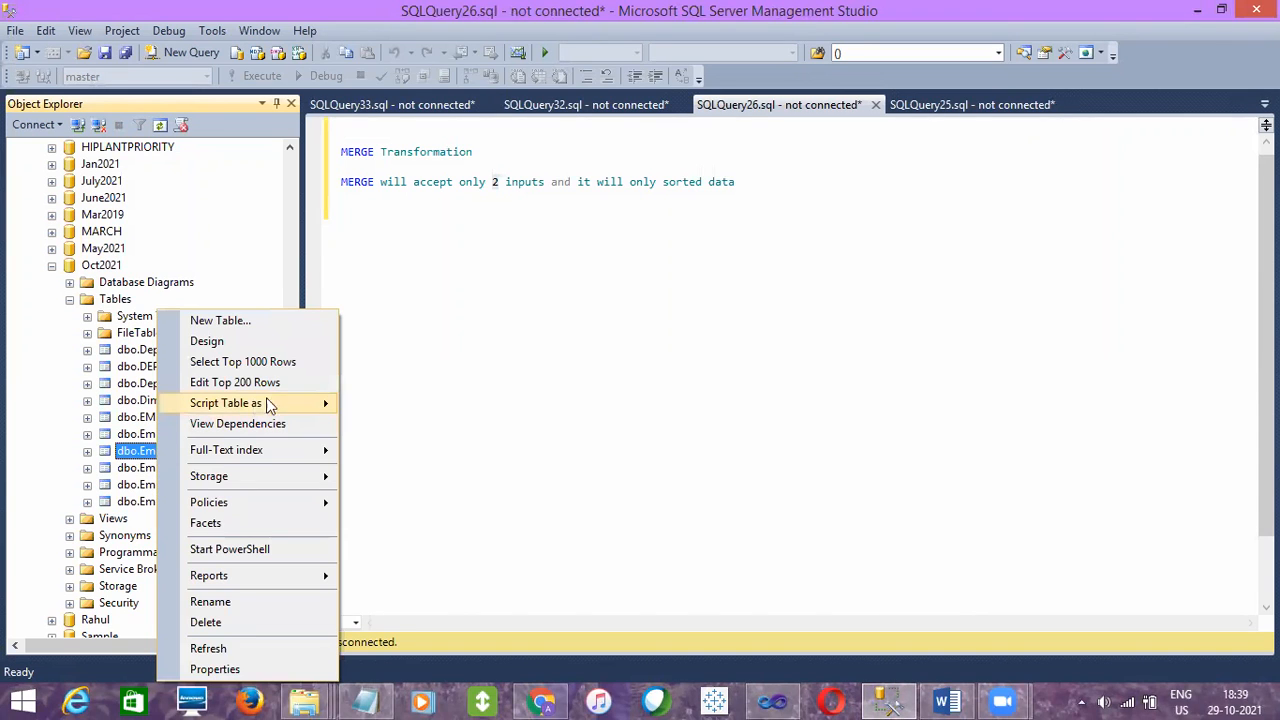
pyautogui.moveTo(283, 403)
pyautogui.moveTo(413, 404)
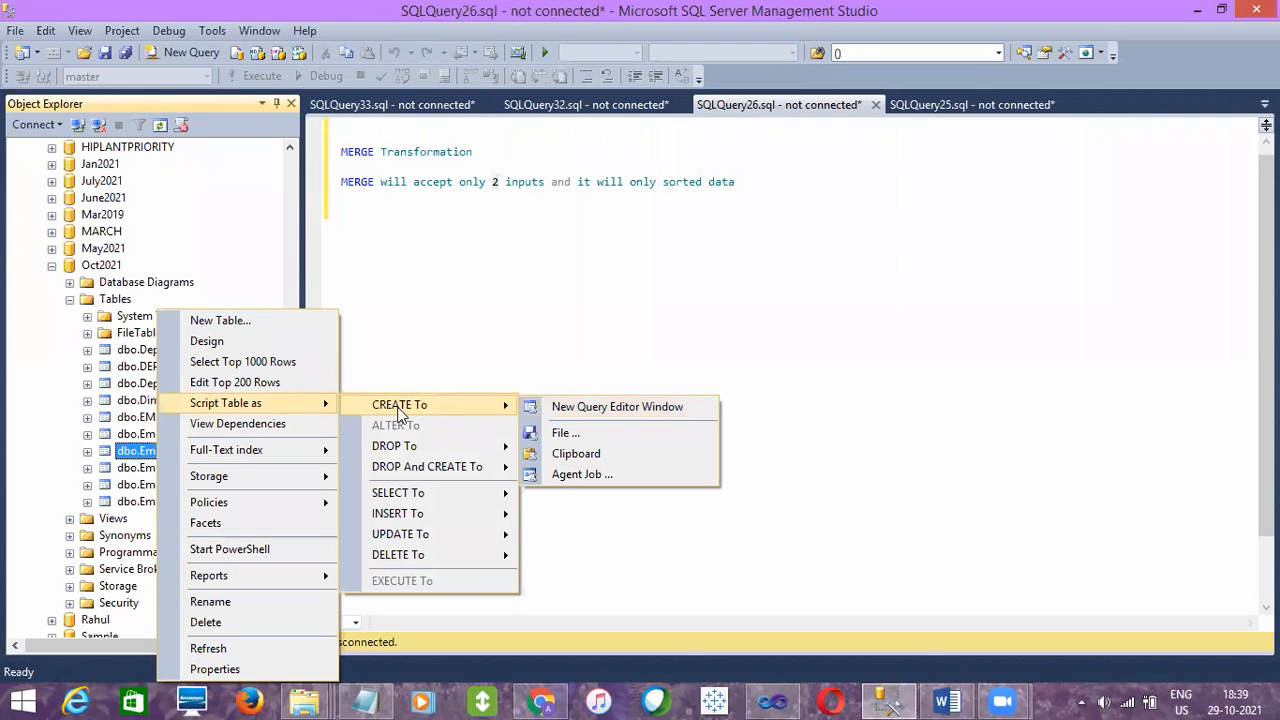
pyautogui.click(604, 410)
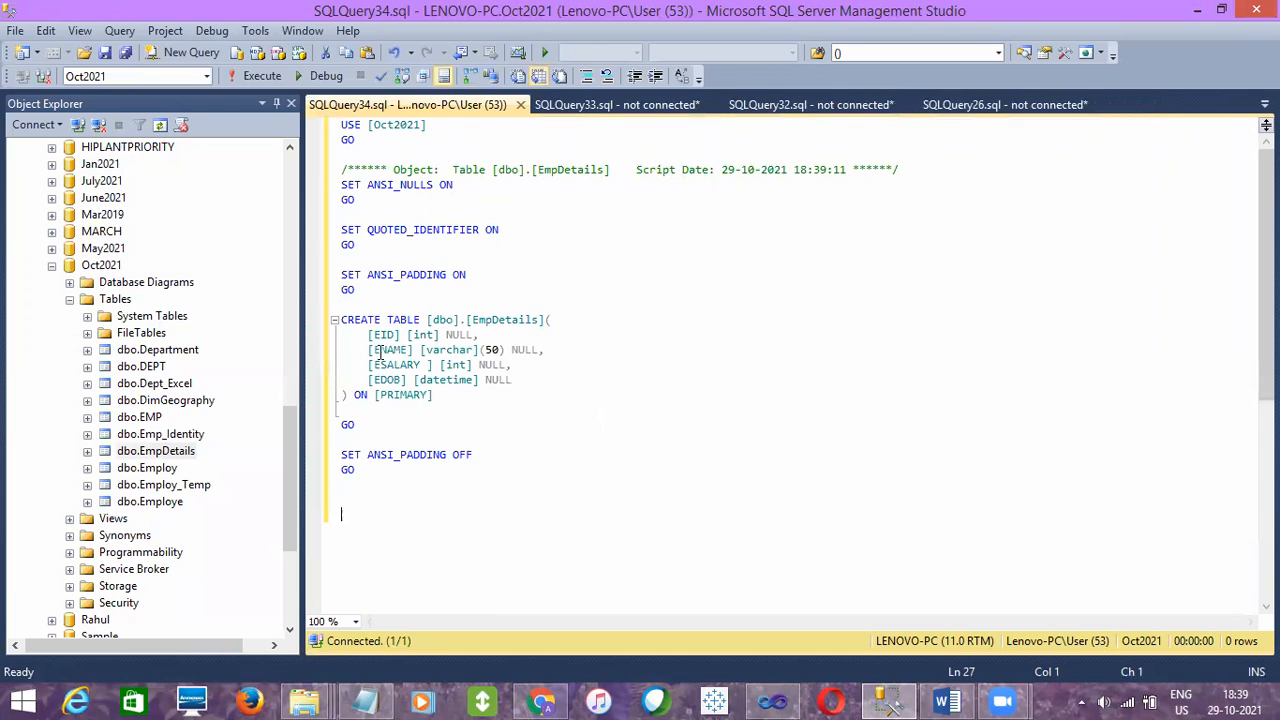
# - Change the table name in the CREATE TABLE script to EmpDetails_Merge and execute the script
pyautogui.moveTo(372, 296); pyautogui.dragTo(338, 168)
pyautogui.click(556, 378)
pyautogui.moveTo(556, 378); pyautogui.dragTo(537, 319)
pyautogui.click(540, 319)
pyautogui.write('_Merge')
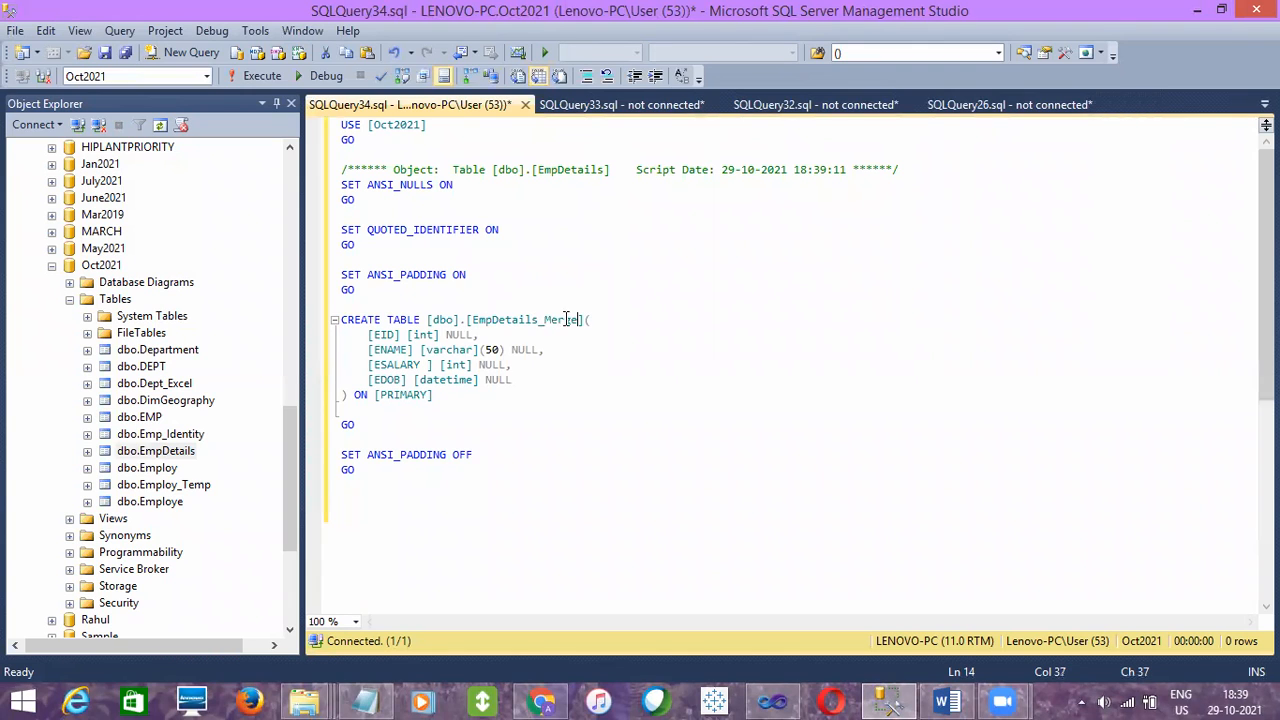
pyautogui.click(264, 79)
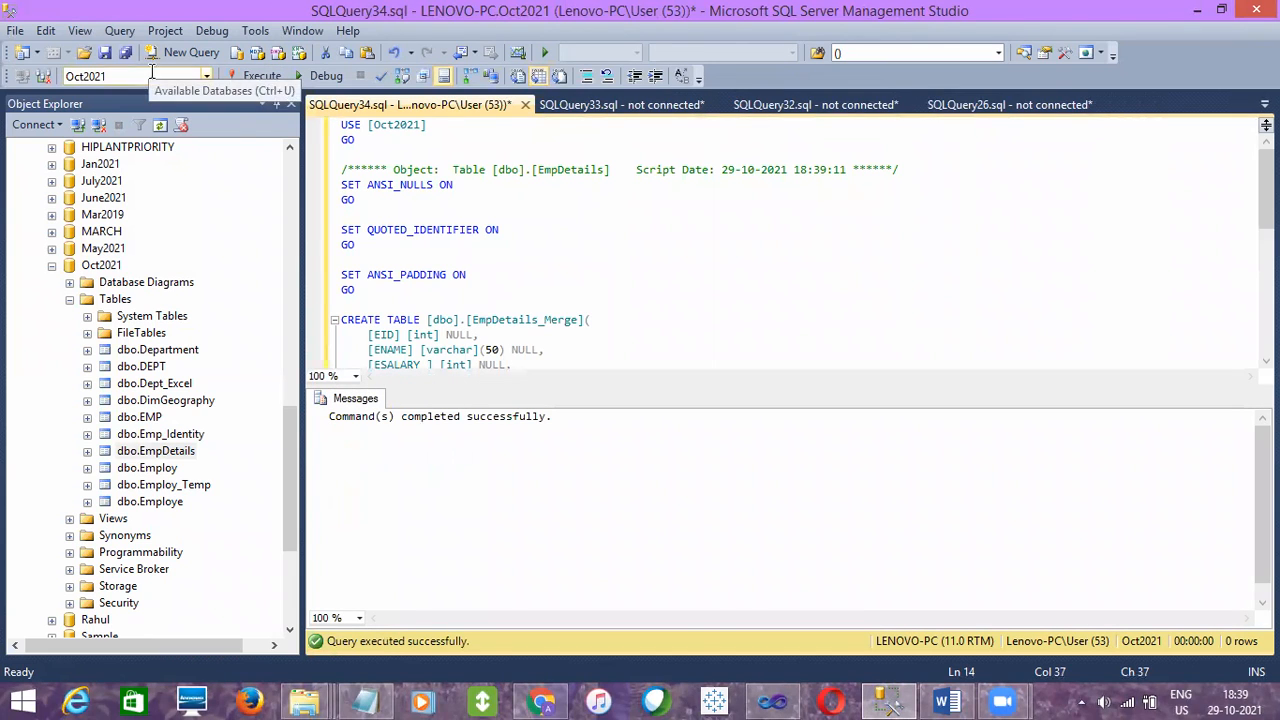
# - Copy the [EmpDetails_Merge] name from the script and close its query window to return to the Merge notes
pyautogui.doubleClick(503, 320)
pyautogui.hotkey('ctrl', 'c')
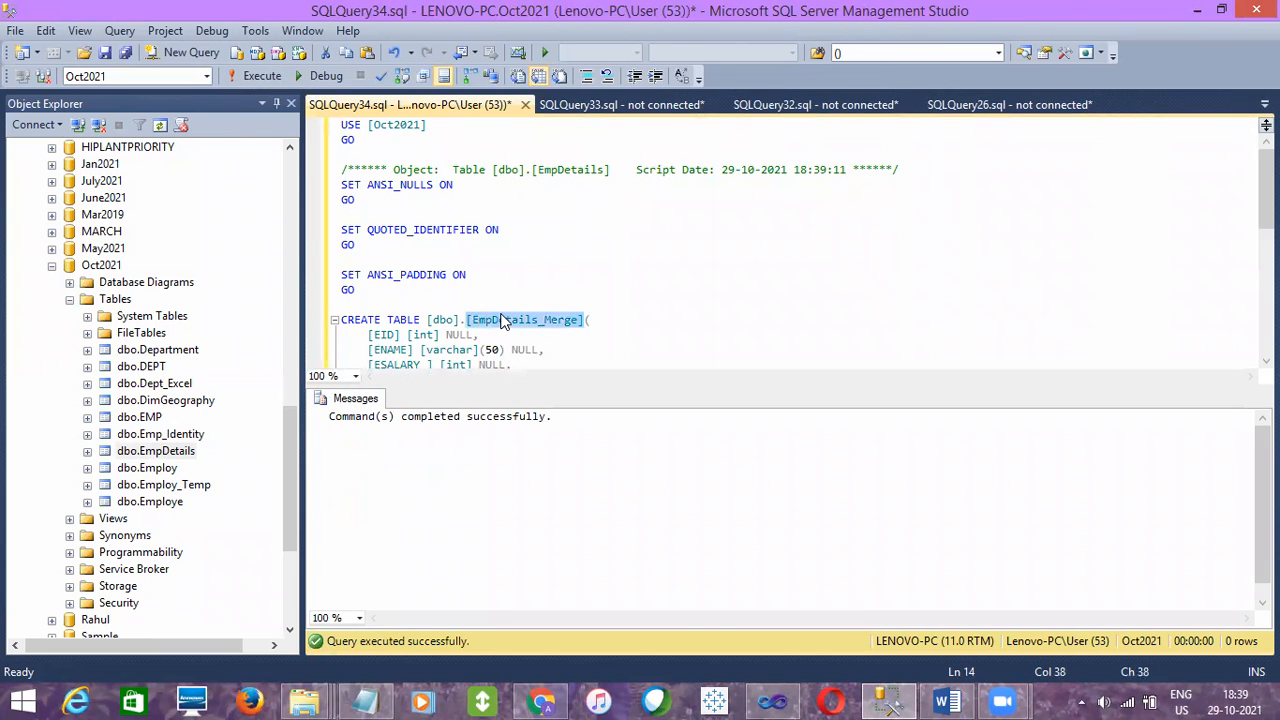
pyautogui.click(505, 274)
pyautogui.hotkey('ctrl', 'a')
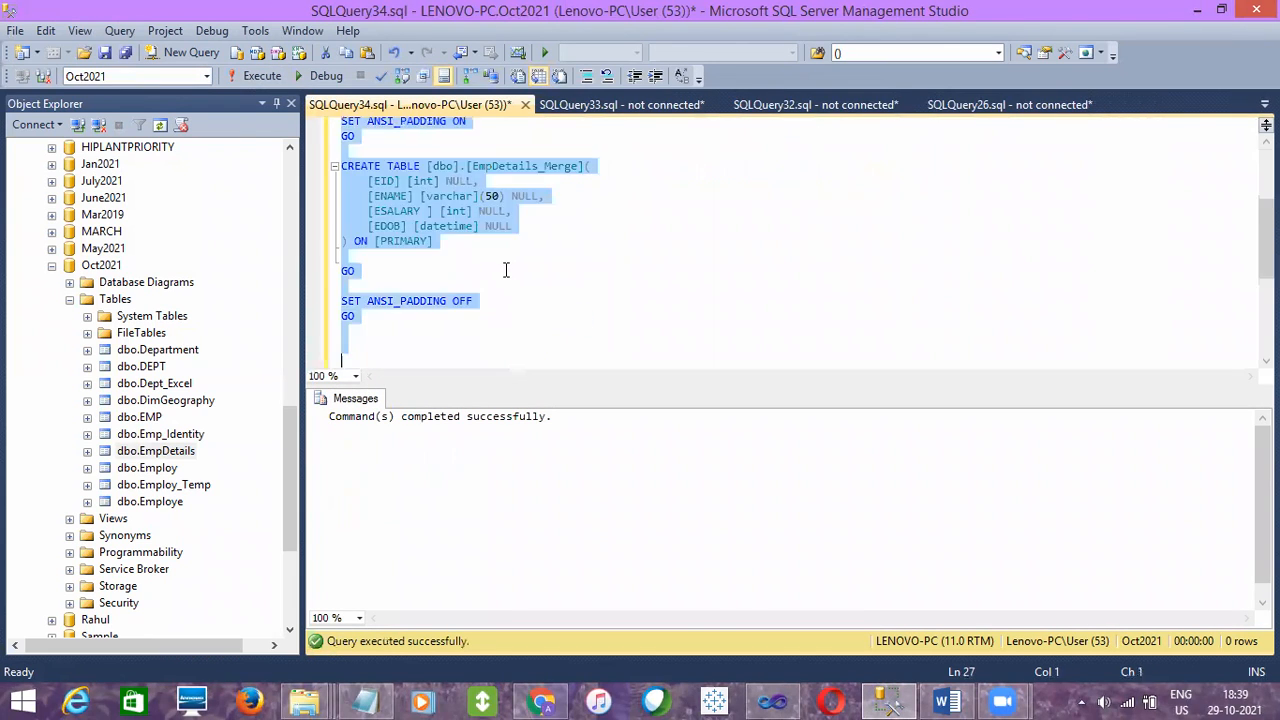
pyautogui.click(525, 105)
pyautogui.click(706, 461)
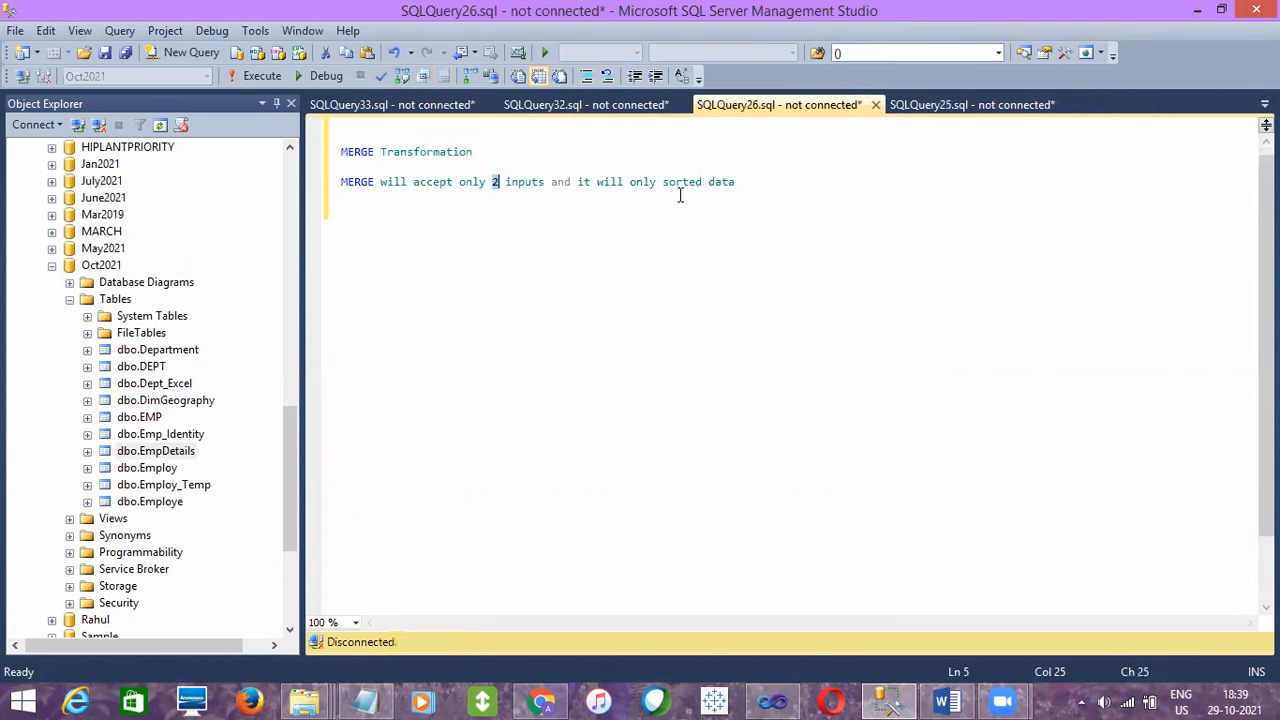
# - Below the Merge notes in SQLQuery26, write the query SELECT * FROM [EmpDetails_Merge]
pyautogui.press('Return')
pyautogui.press('Return')
pyautogui.write('SELECT ')
pyautogui.write('* FRPP')
pyautogui.press('BackSpace')
pyautogui.press('BackSpace')
pyautogui.write('OM')
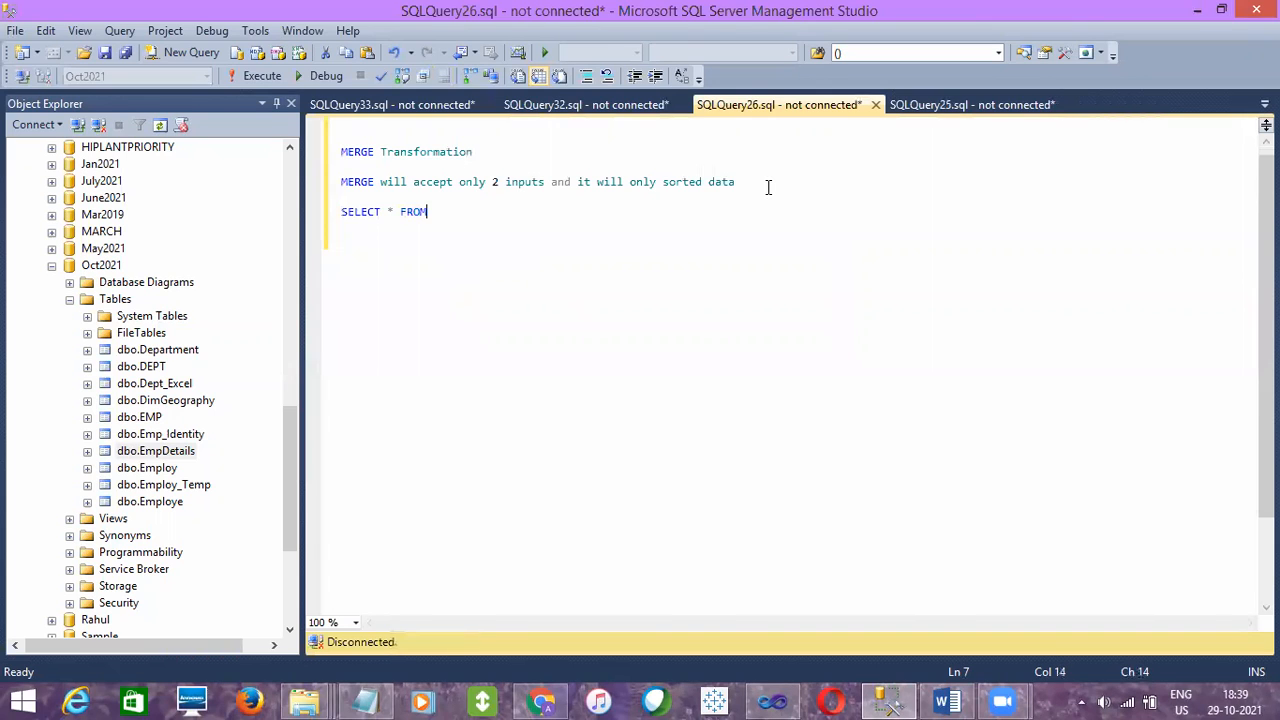
pyautogui.hotkey('ctrl', 'v')
# - Connect the query to LENOVO-PC with Windows Authentication, run the SELECT statement against Oct2021, and add blank lines below it
pyautogui.hotkey('shift', 'Up')
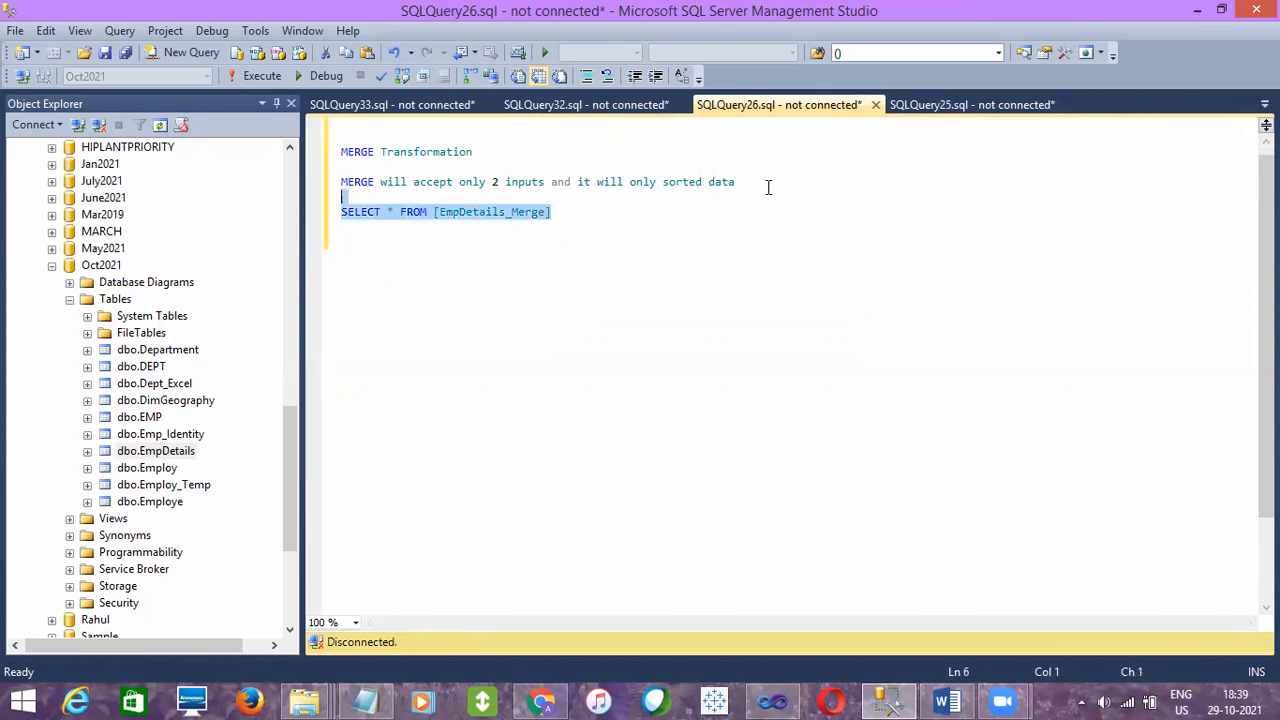
pyautogui.press('F5')
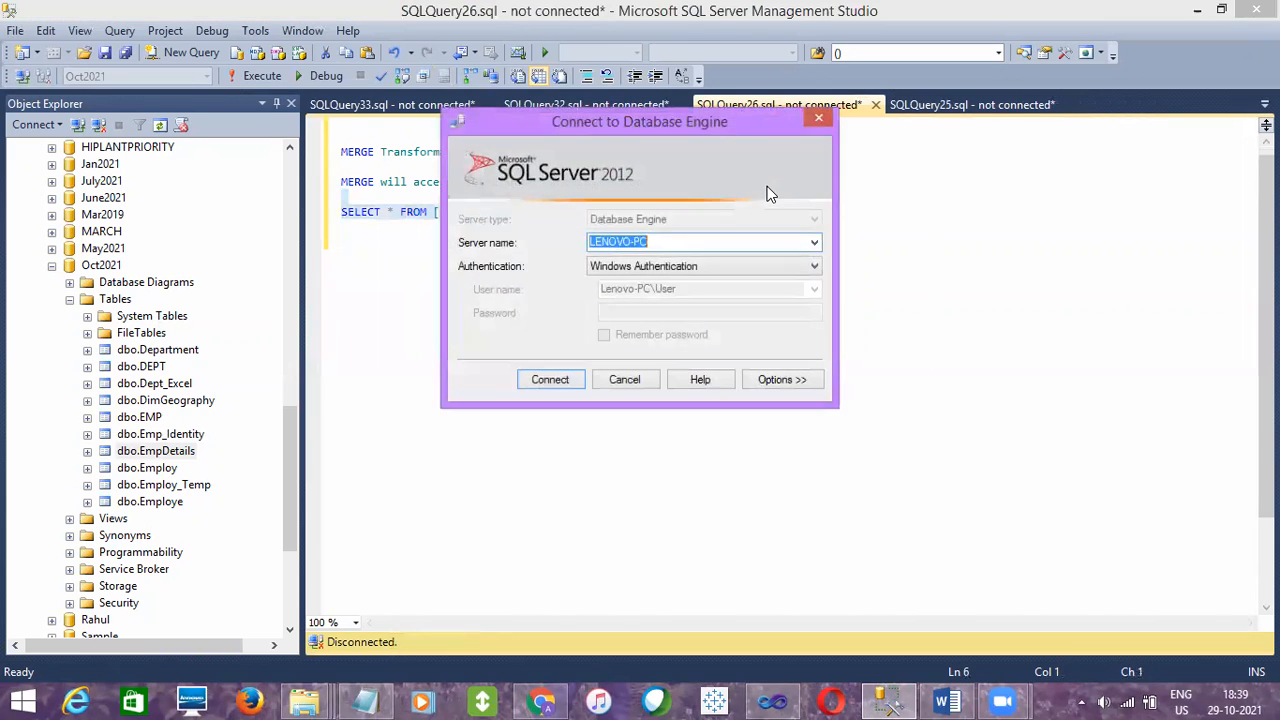
pyautogui.click(555, 379)
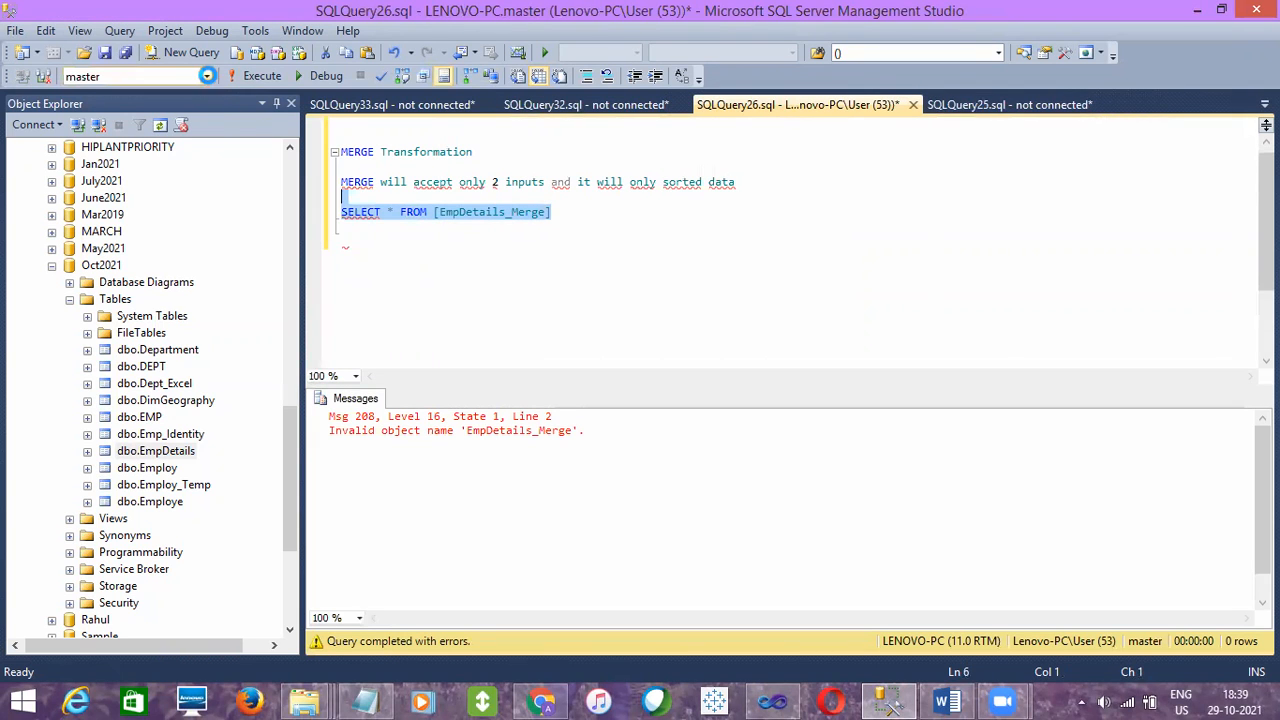
pyautogui.click(207, 76)
pyautogui.click(90, 176)
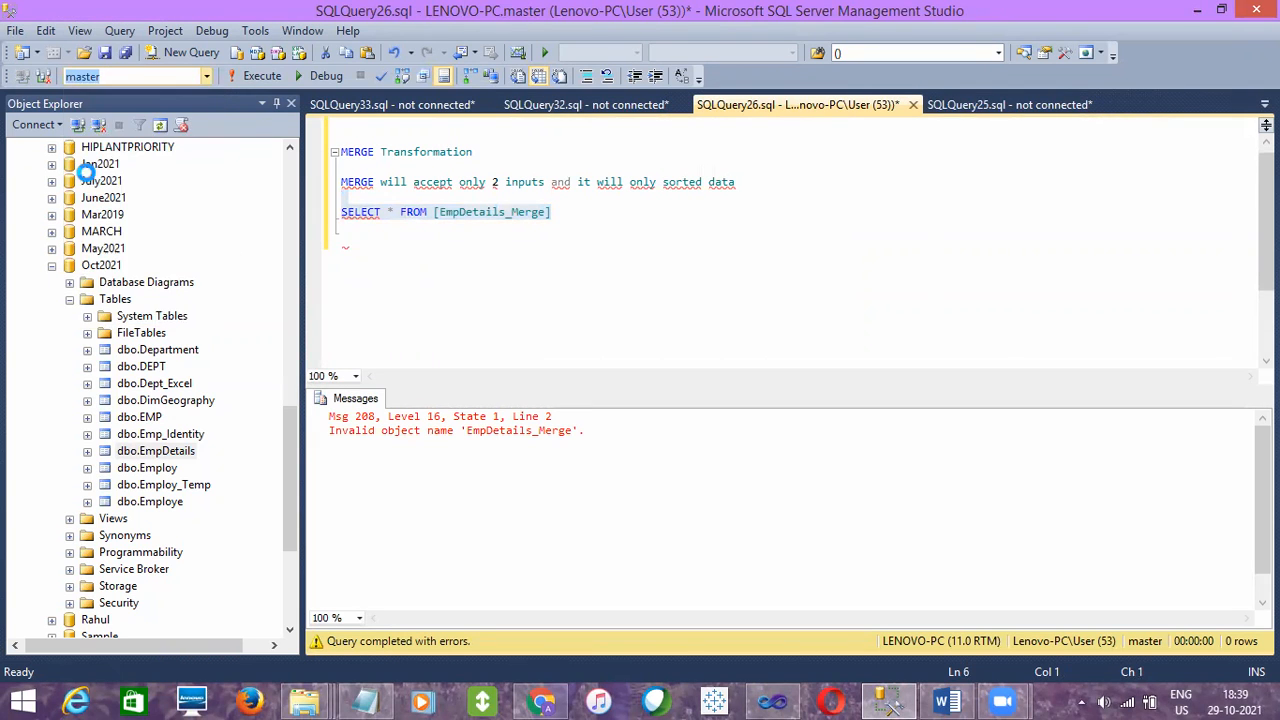
pyautogui.click(253, 75)
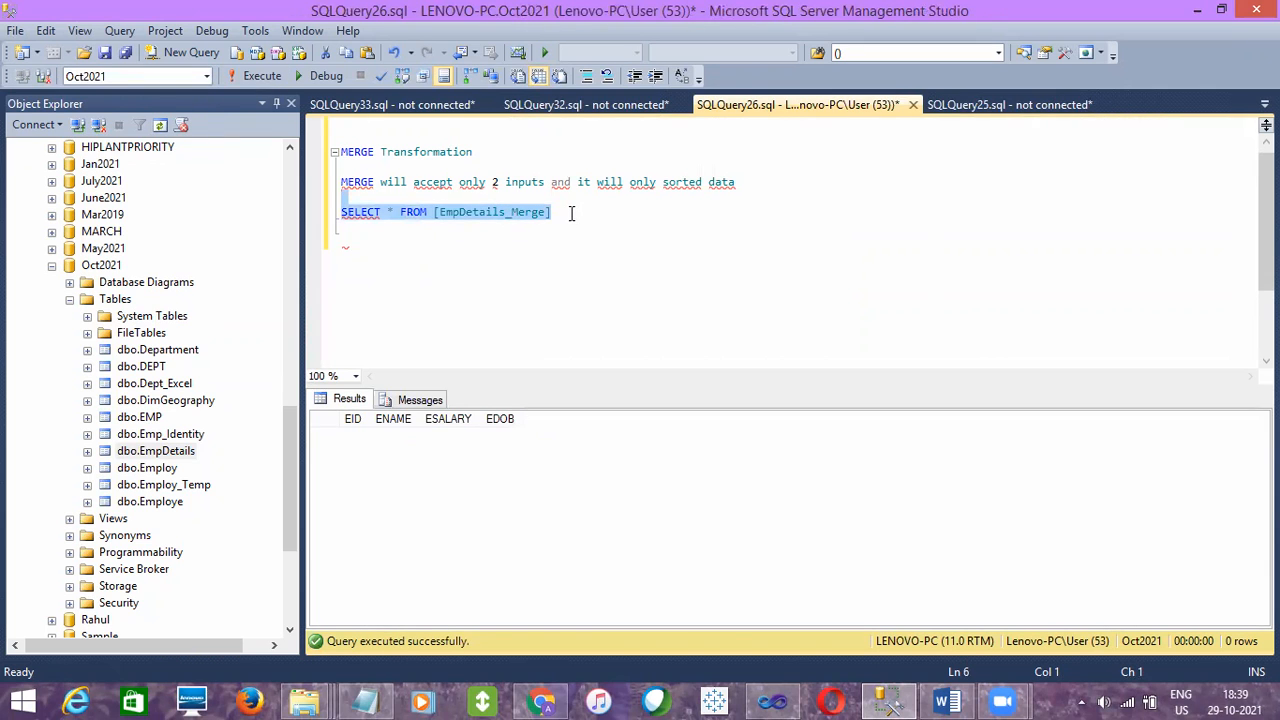
pyautogui.click(571, 213)
pyautogui.press('Return')
pyautogui.press('Return')
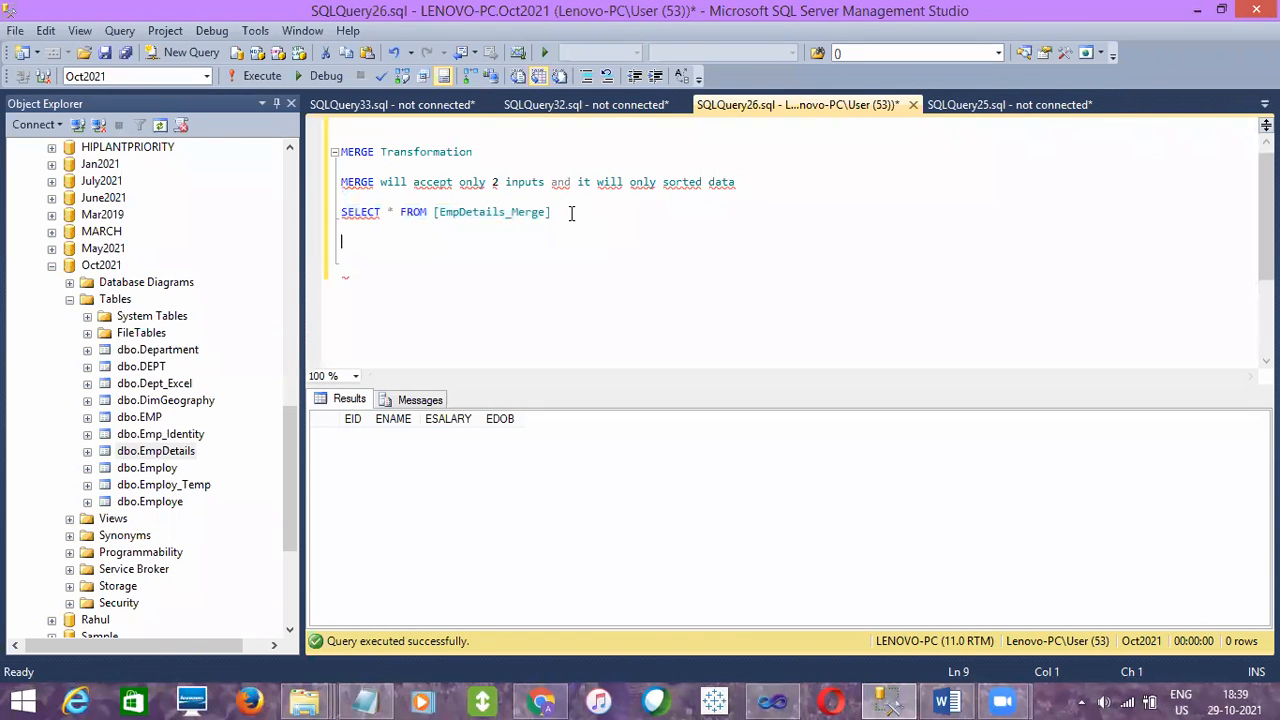
# - In Visual Studio, assign Flat File Connection Manager to the Flat File Source, keeping the EID, ENAME, ESALARY and EDOB columns
pyautogui.click(793, 698)
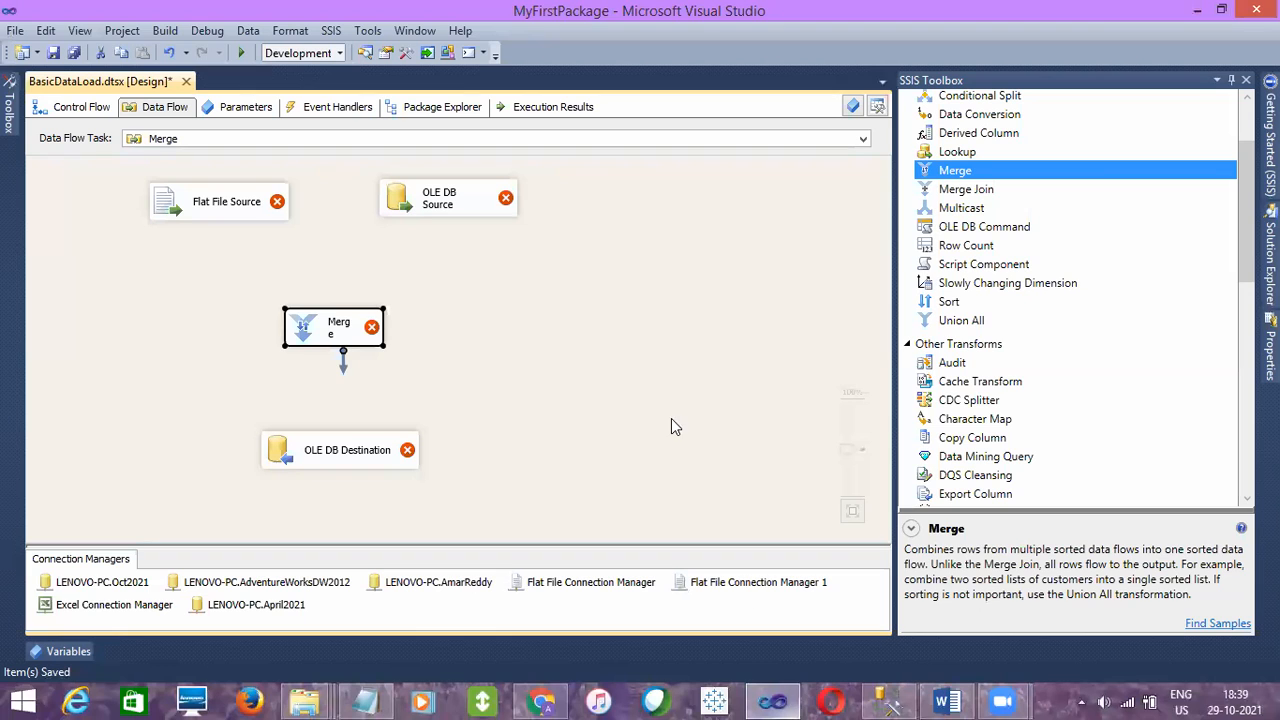
pyautogui.doubleClick(229, 208)
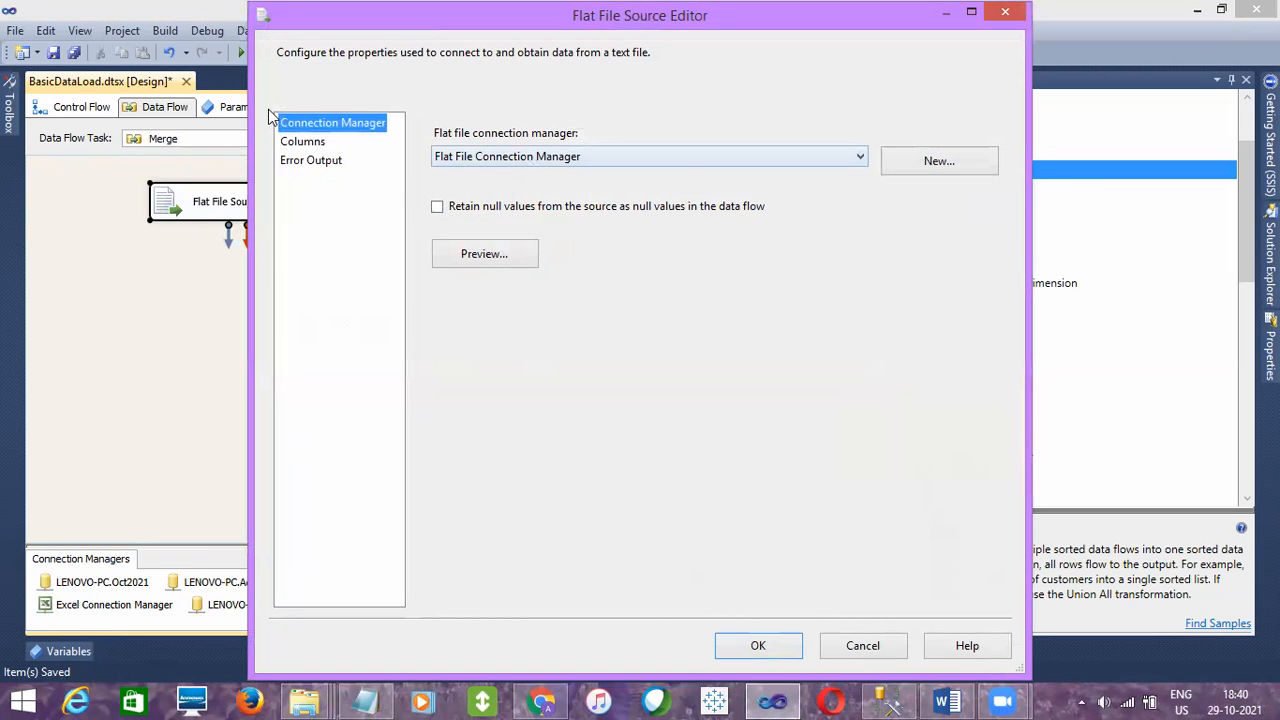
pyautogui.click(297, 144)
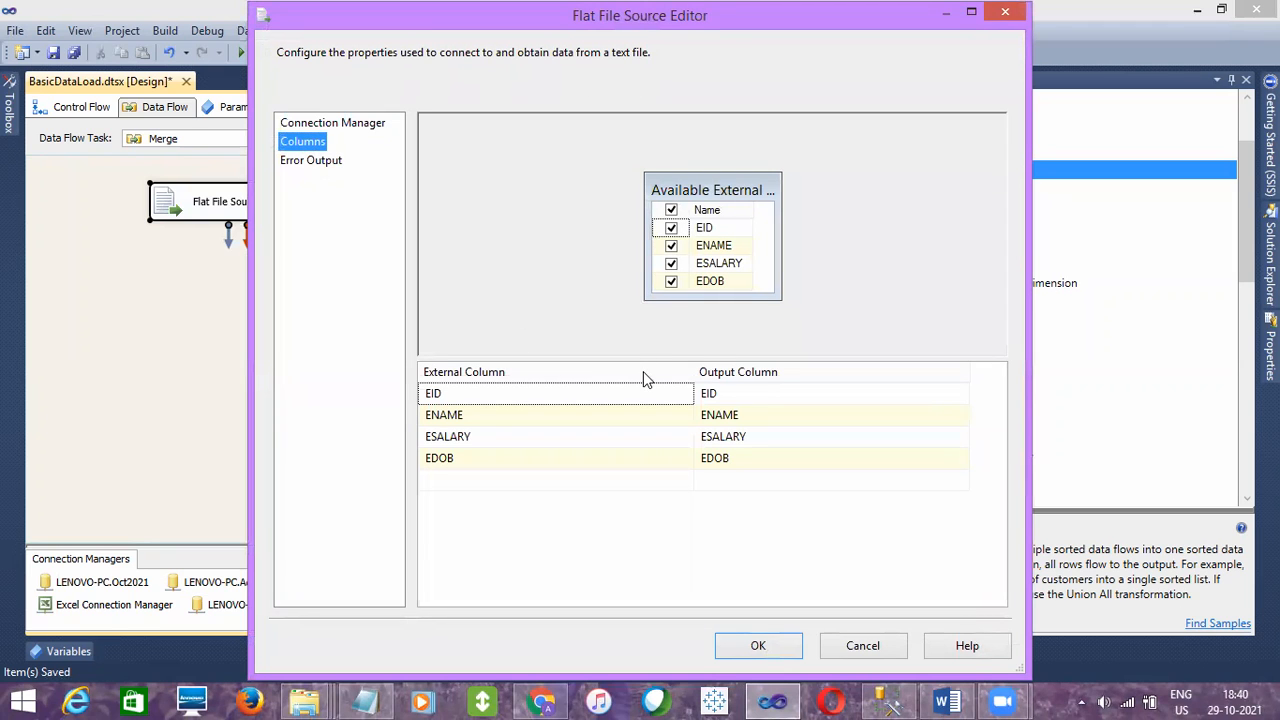
pyautogui.moveTo(305, 700)
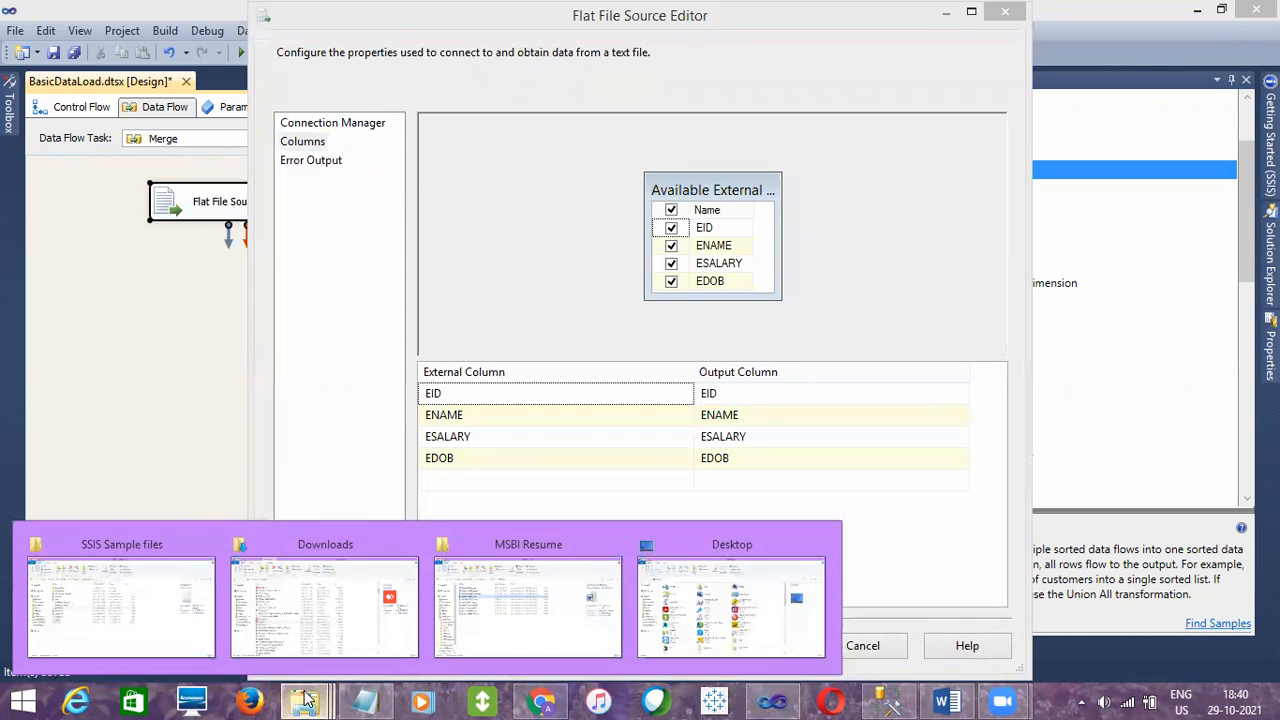
pyautogui.click(152, 621)
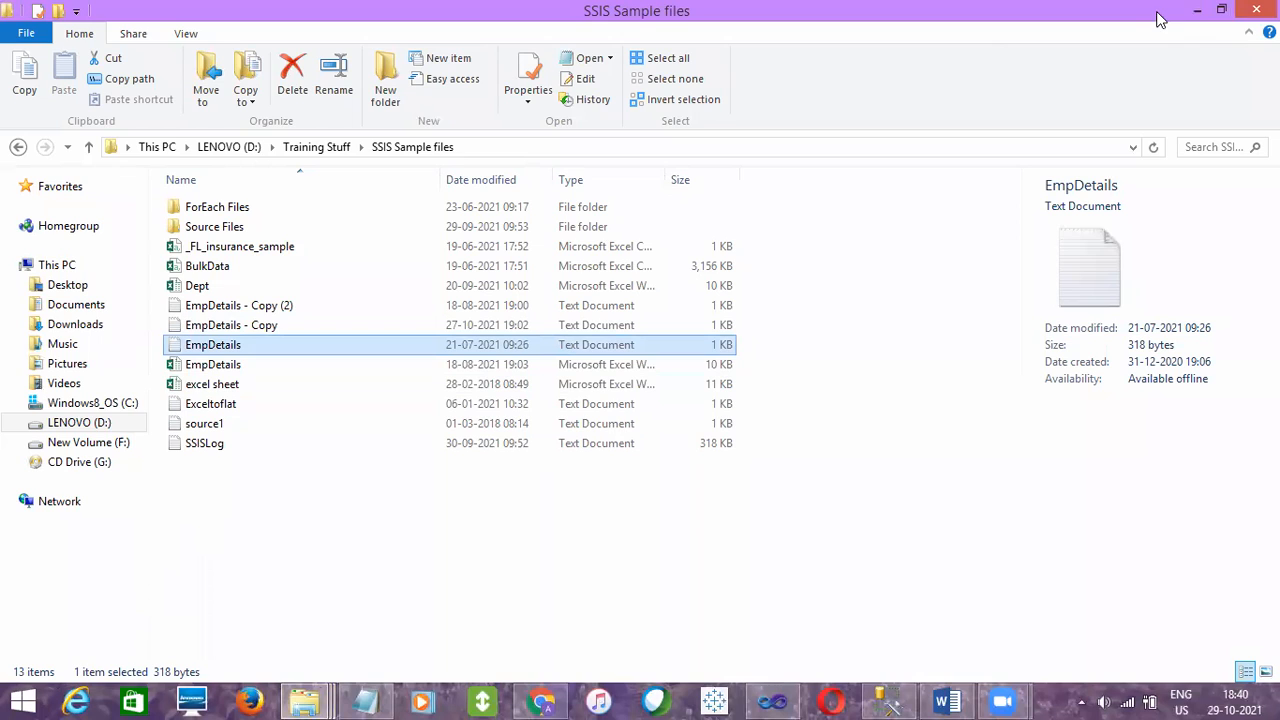
pyautogui.click(1196, 10)
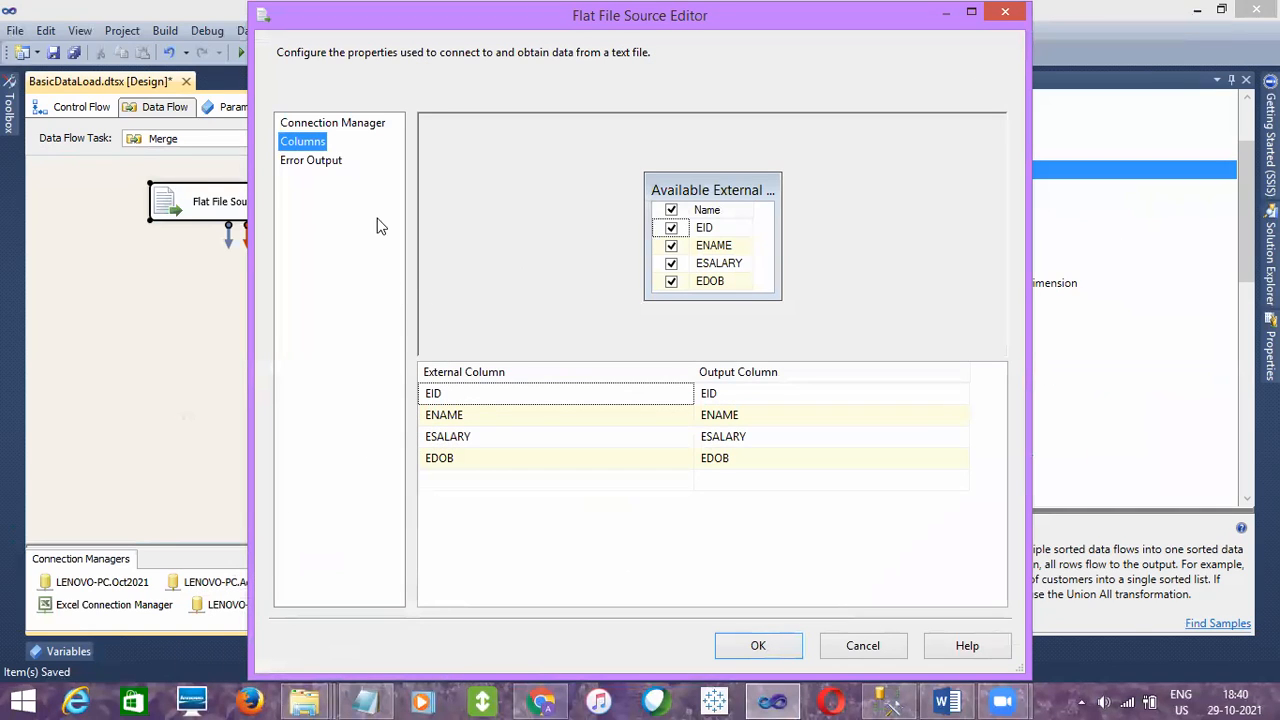
pyautogui.click(357, 124)
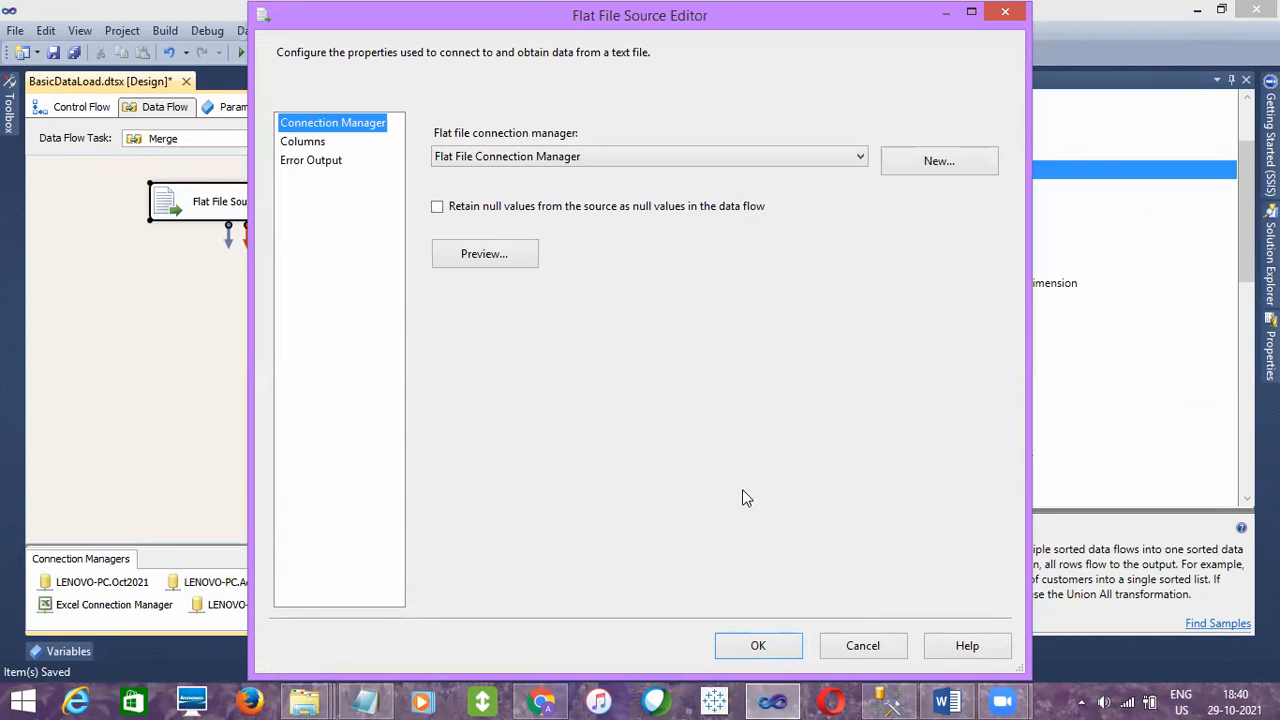
pyautogui.click(755, 645)
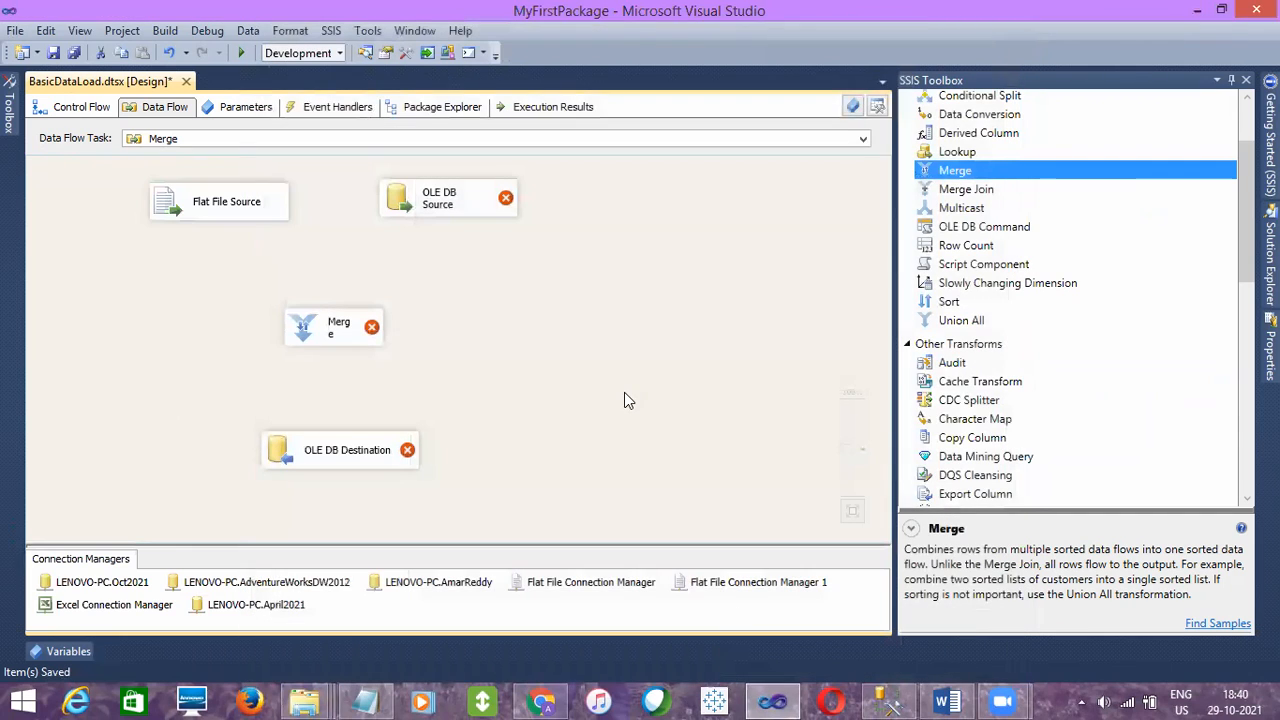
# - Configure the OLE DB Source to read the [dbo].[SSIS_EmpDetails] table through the LENOVO-PC.April2021 connection, and review its columns
pyautogui.moveTo(473, 215)
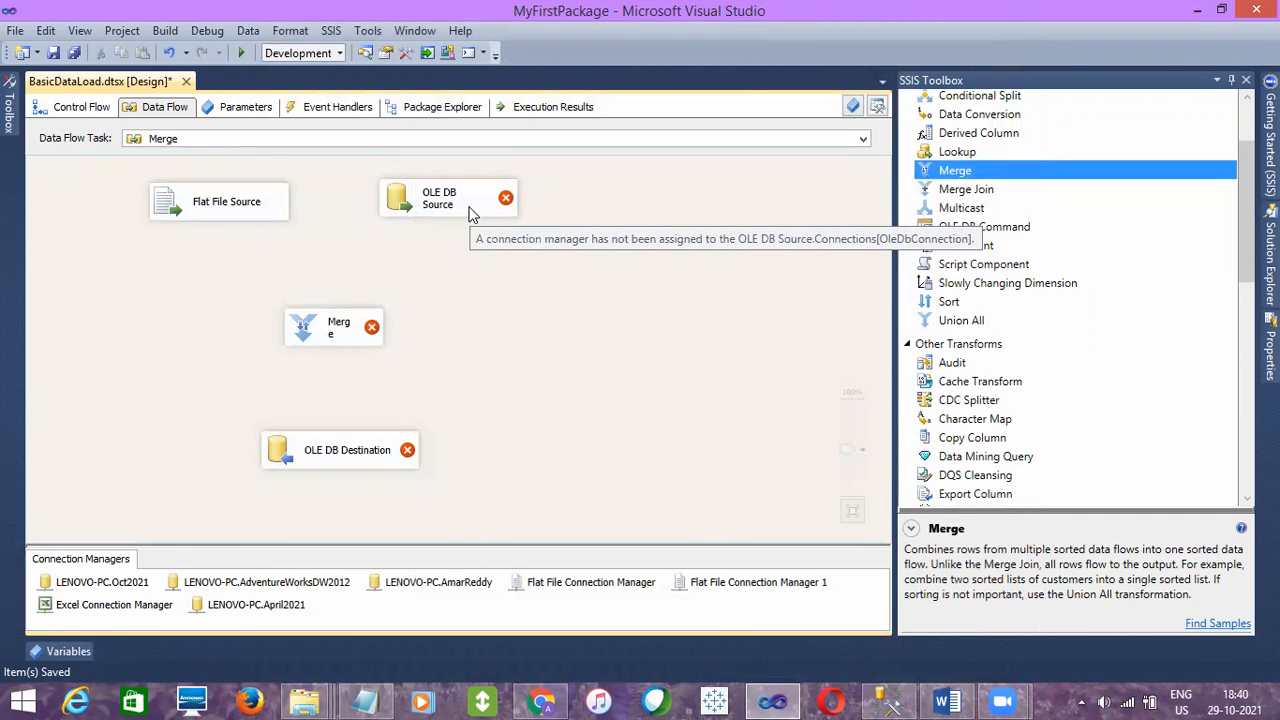
pyautogui.doubleClick(471, 212)
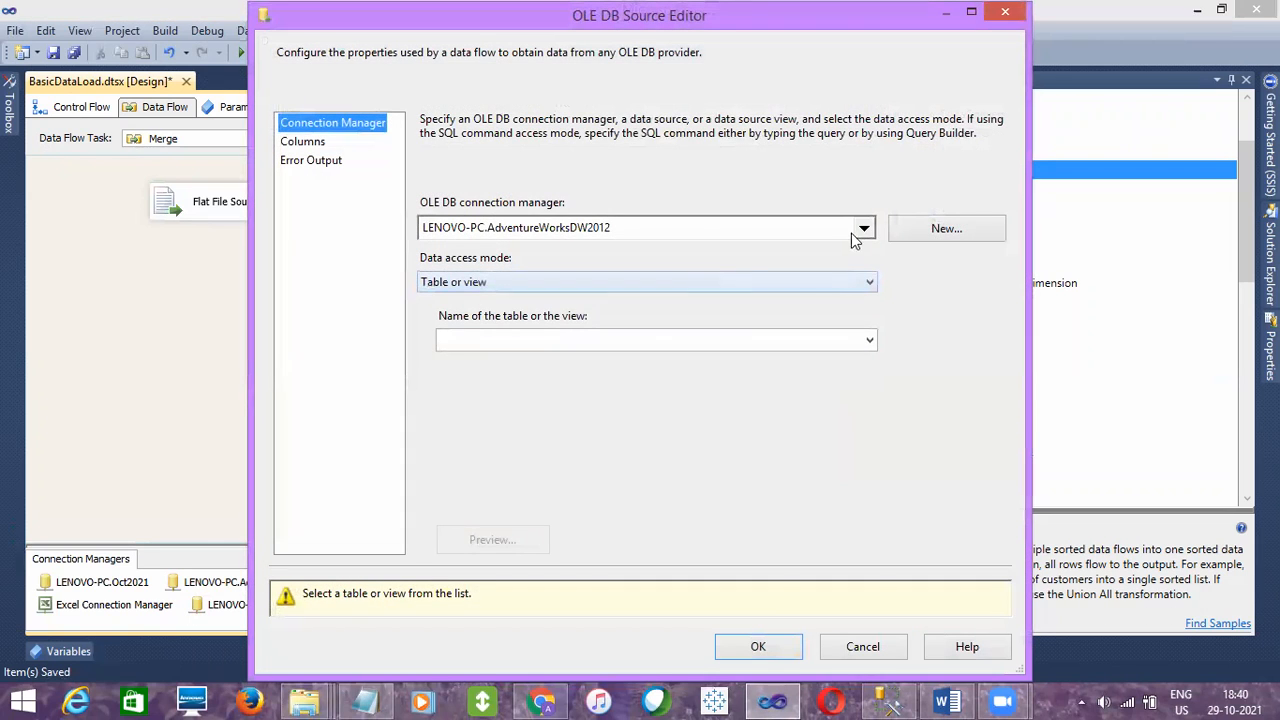
pyautogui.click(864, 228)
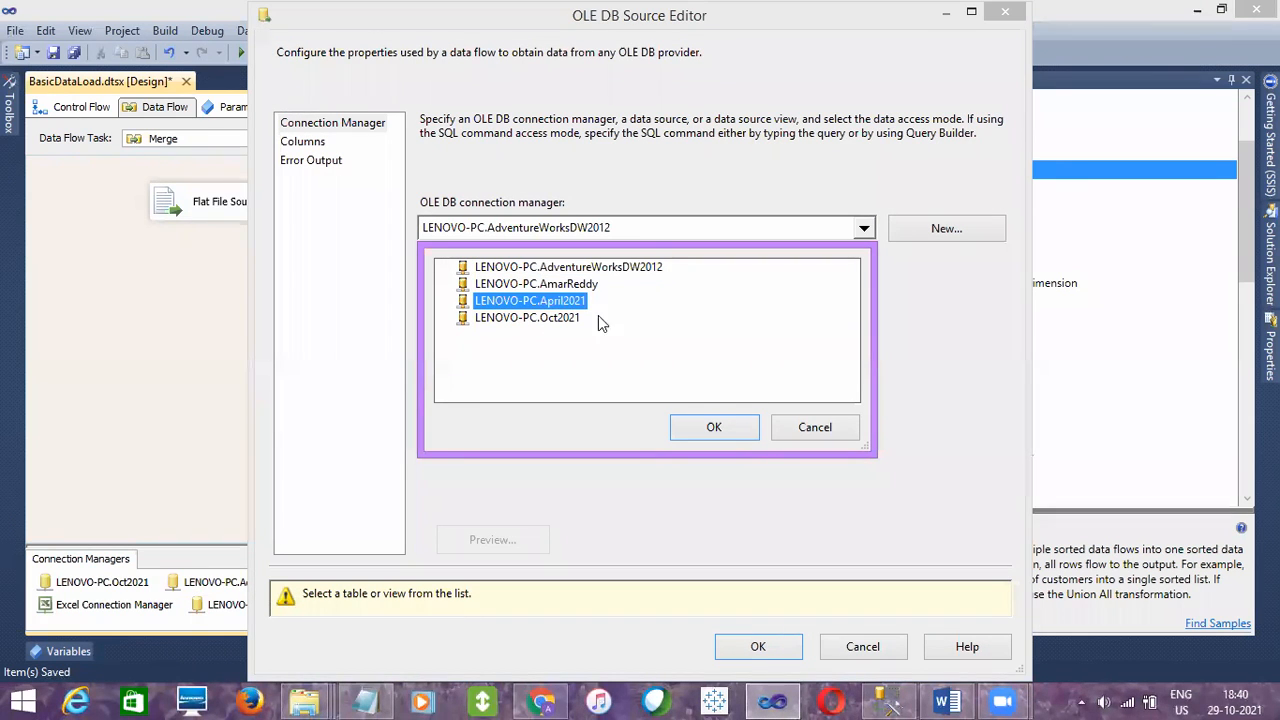
pyautogui.click(720, 427)
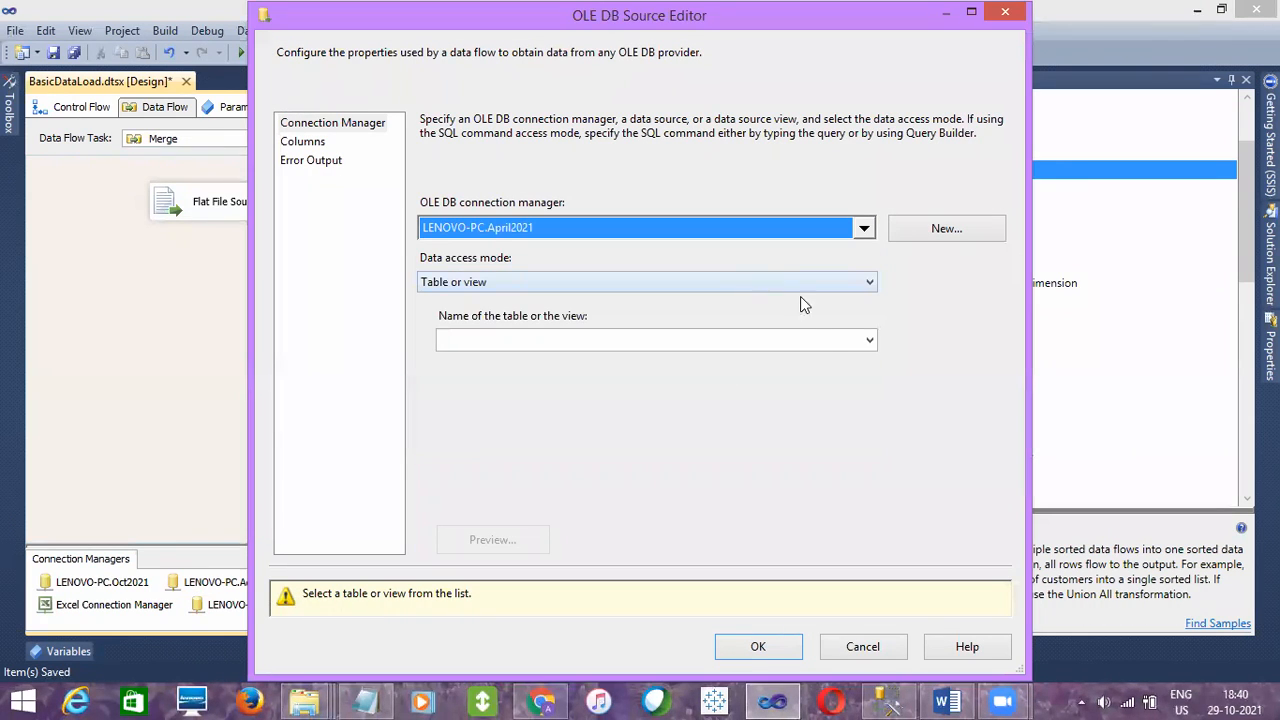
pyautogui.click(869, 340)
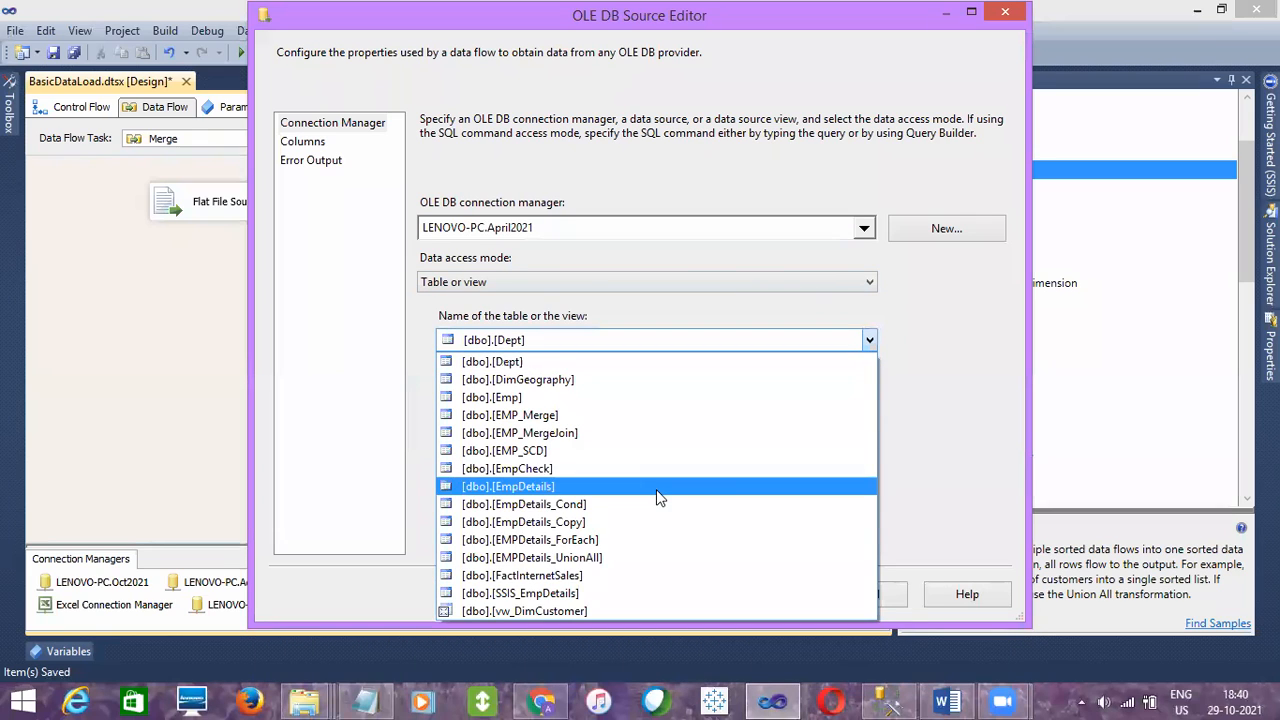
pyautogui.click(560, 593)
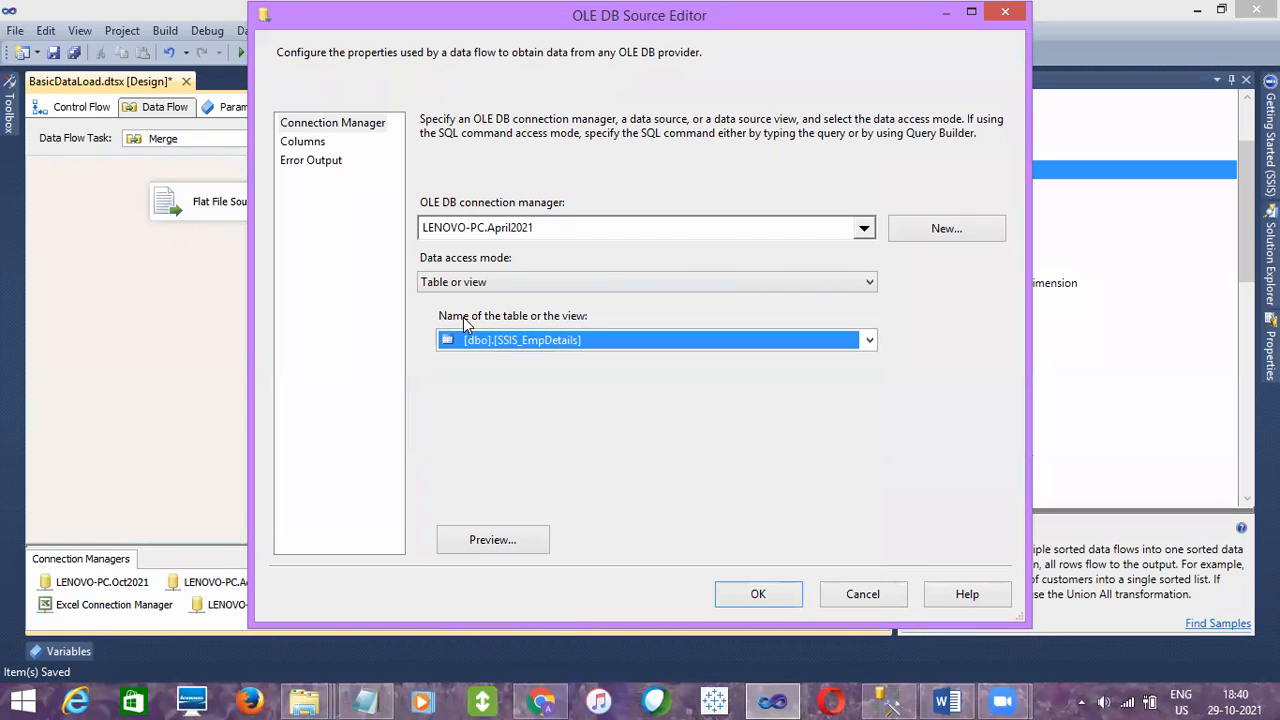
pyautogui.click(308, 145)
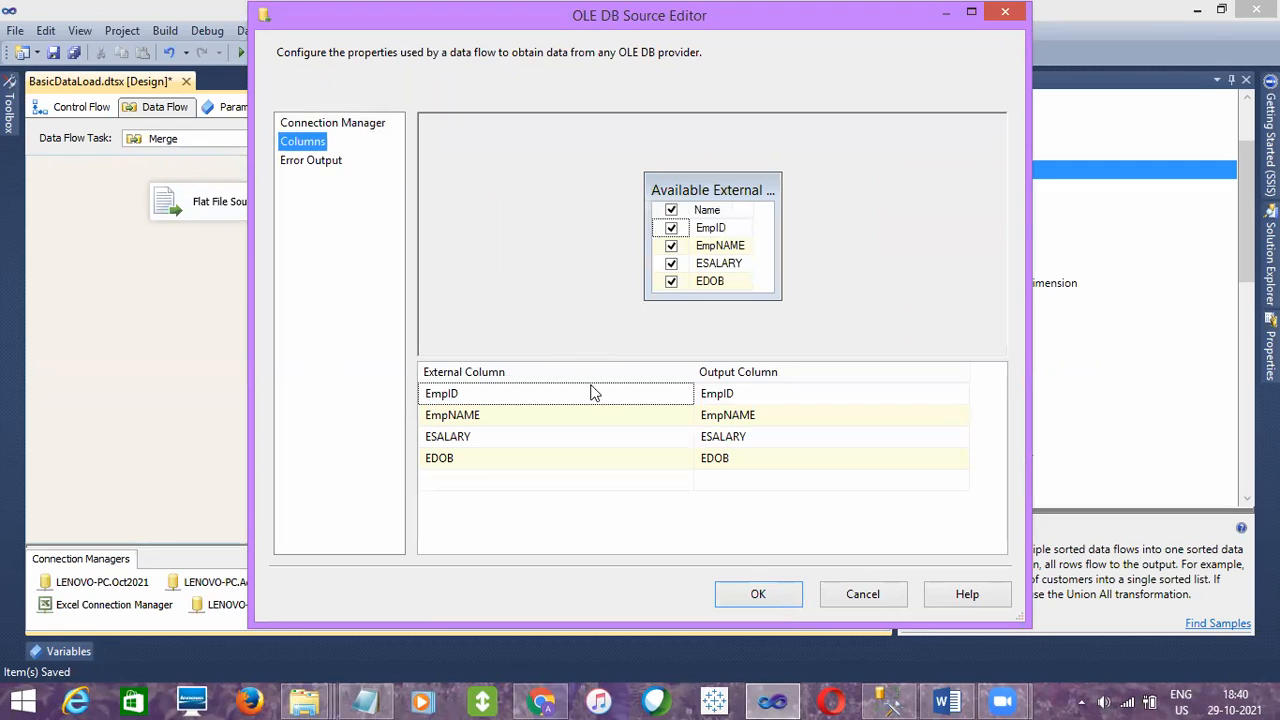
pyautogui.click(746, 583)
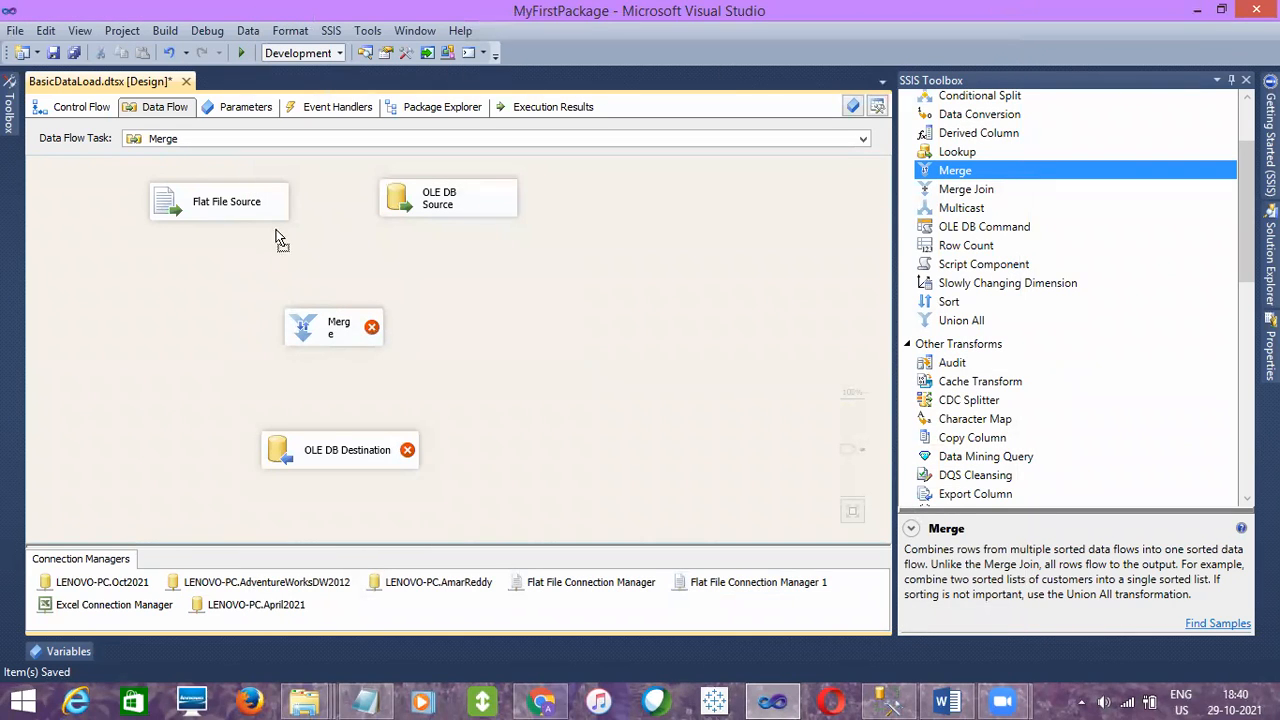
# - Connect the Flat File Source output to the Merge transformation as Merge Input 1
pyautogui.click(250, 214)
pyautogui.moveTo(229, 249); pyautogui.dragTo(337, 335)
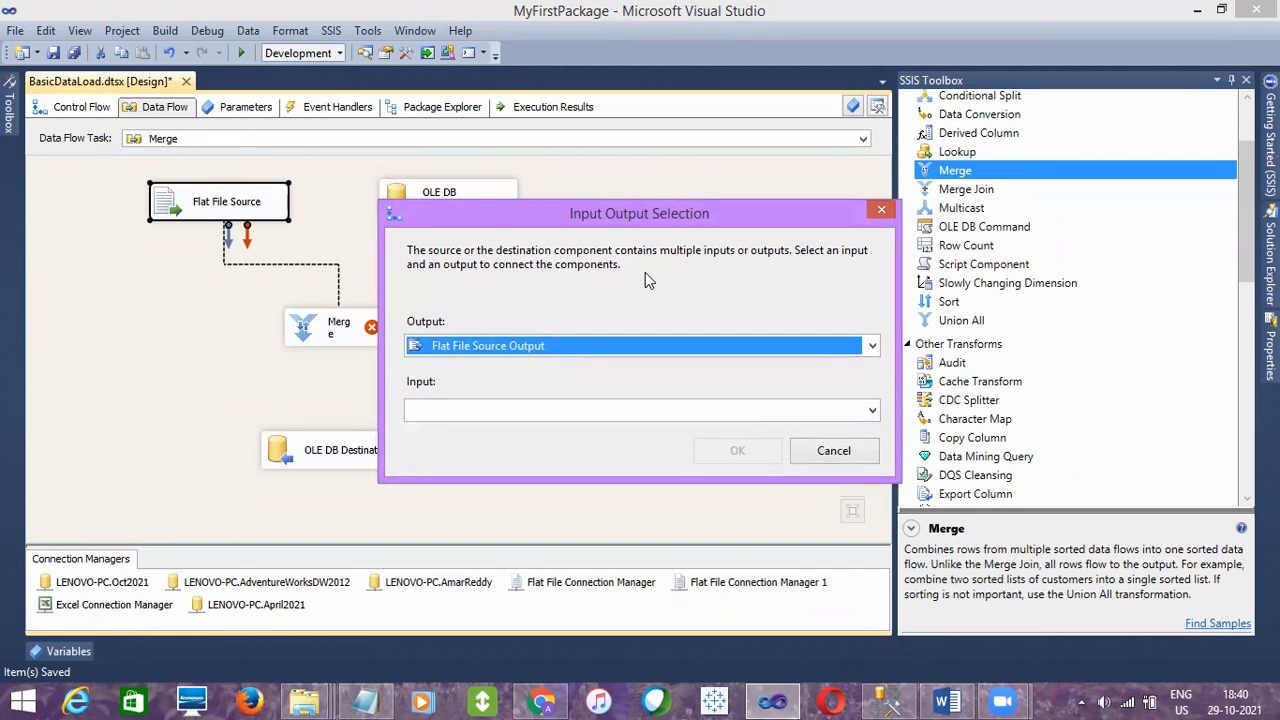
pyautogui.click(871, 410)
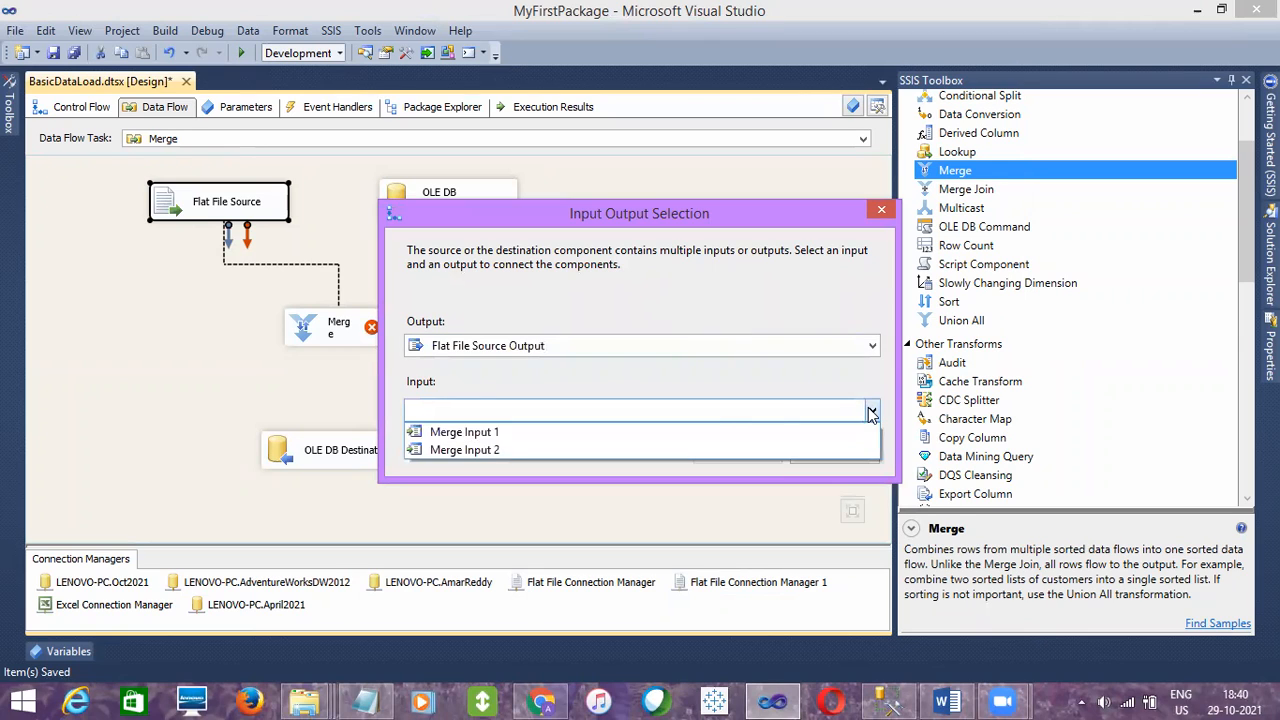
pyautogui.click(533, 440)
pyautogui.click(735, 450)
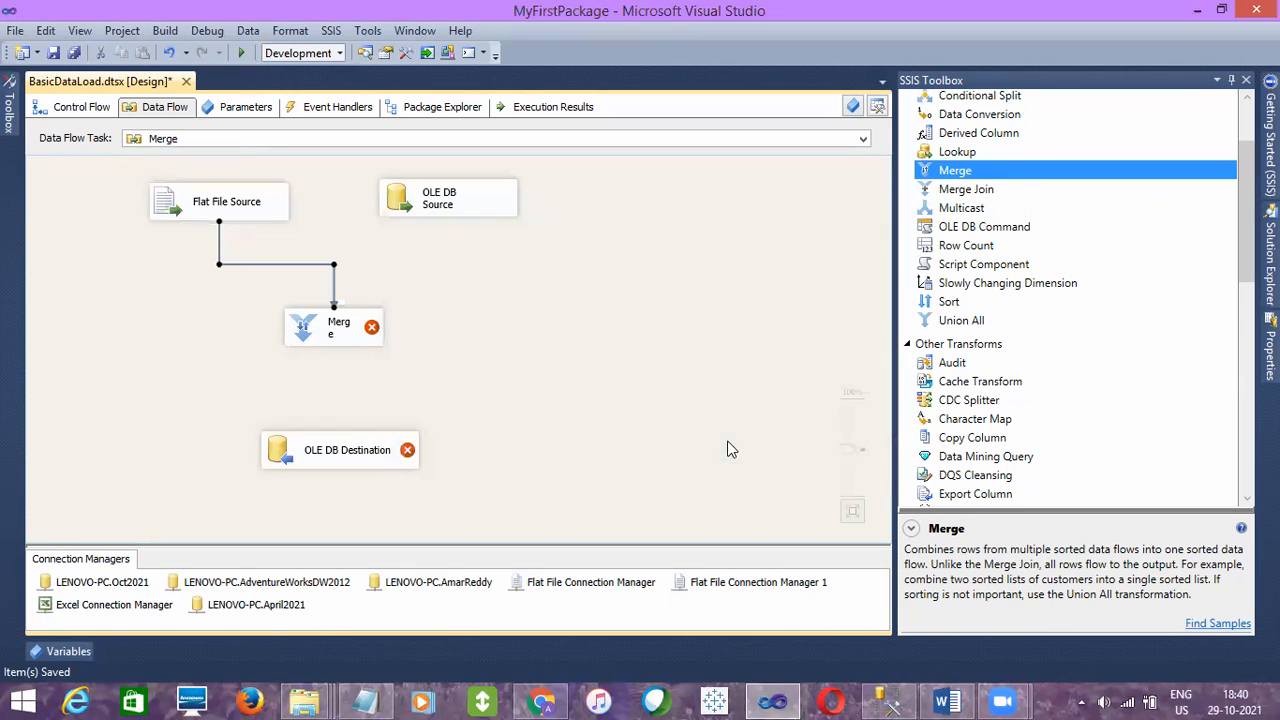
# - Connect the OLE DB Source output to the Merge transformation as its second input
pyautogui.click(413, 213)
pyautogui.moveTo(457, 232); pyautogui.dragTo(386, 328)
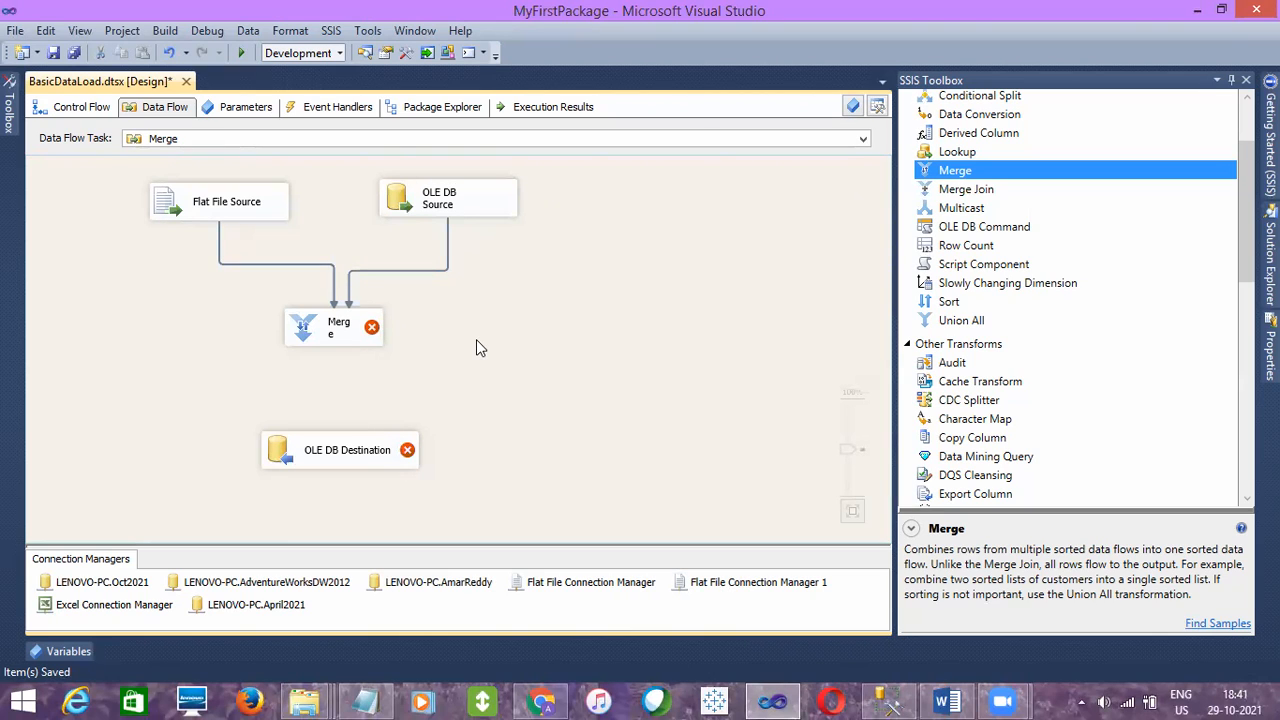
pyautogui.moveTo(373, 327)
# - Switch to SQL Server Management Studio, highlight "sorted" in the note on Merge inputs, and return to Visual Studio
pyautogui.click(888, 701)
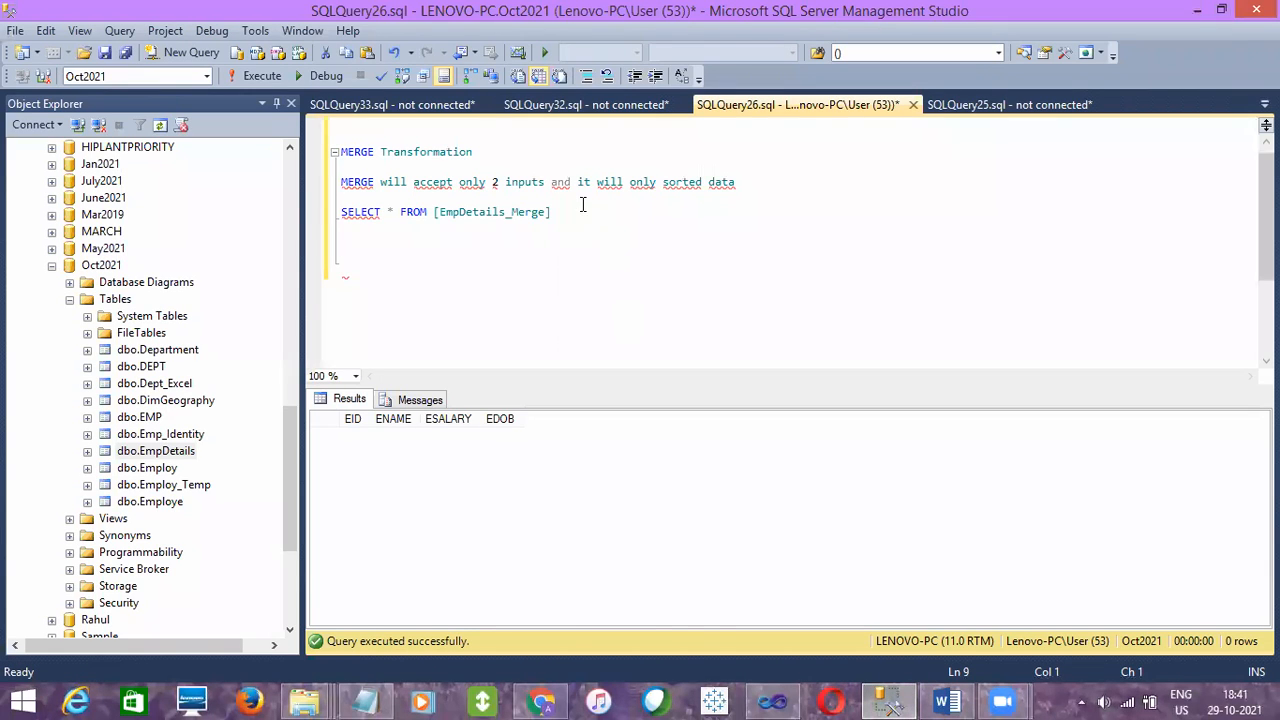
pyautogui.doubleClick(668, 182)
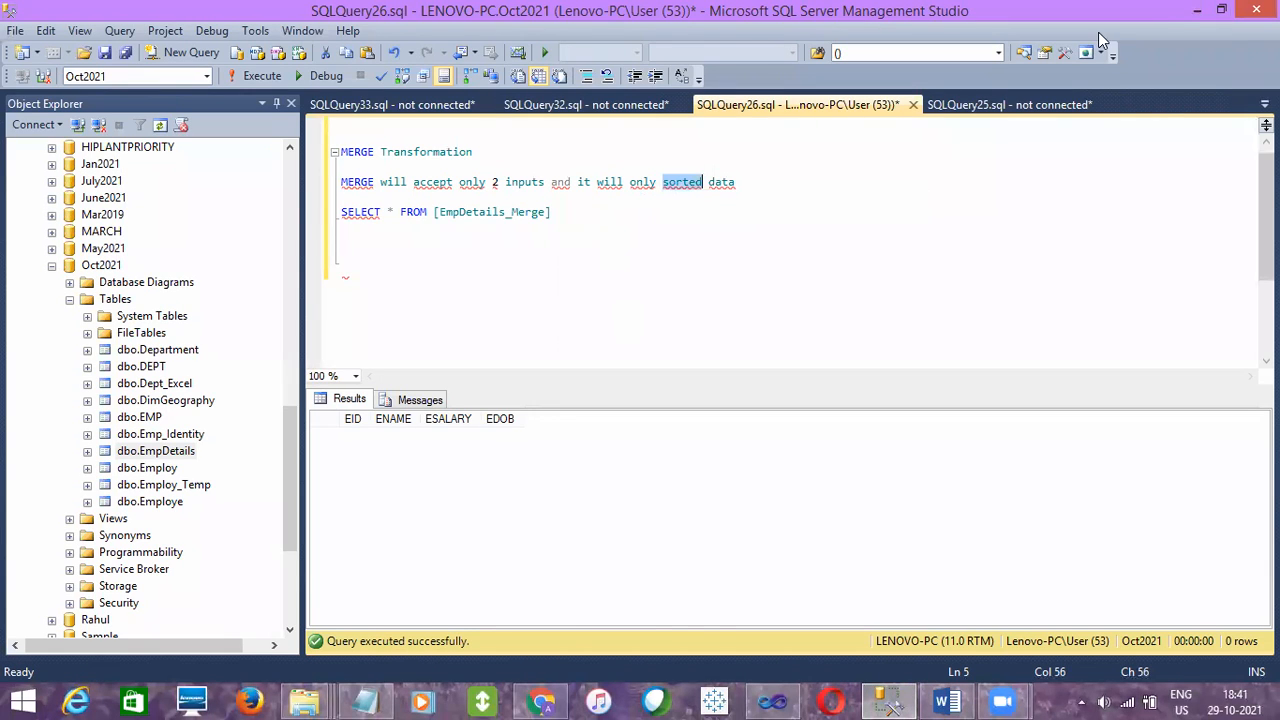
pyautogui.click(1197, 10)
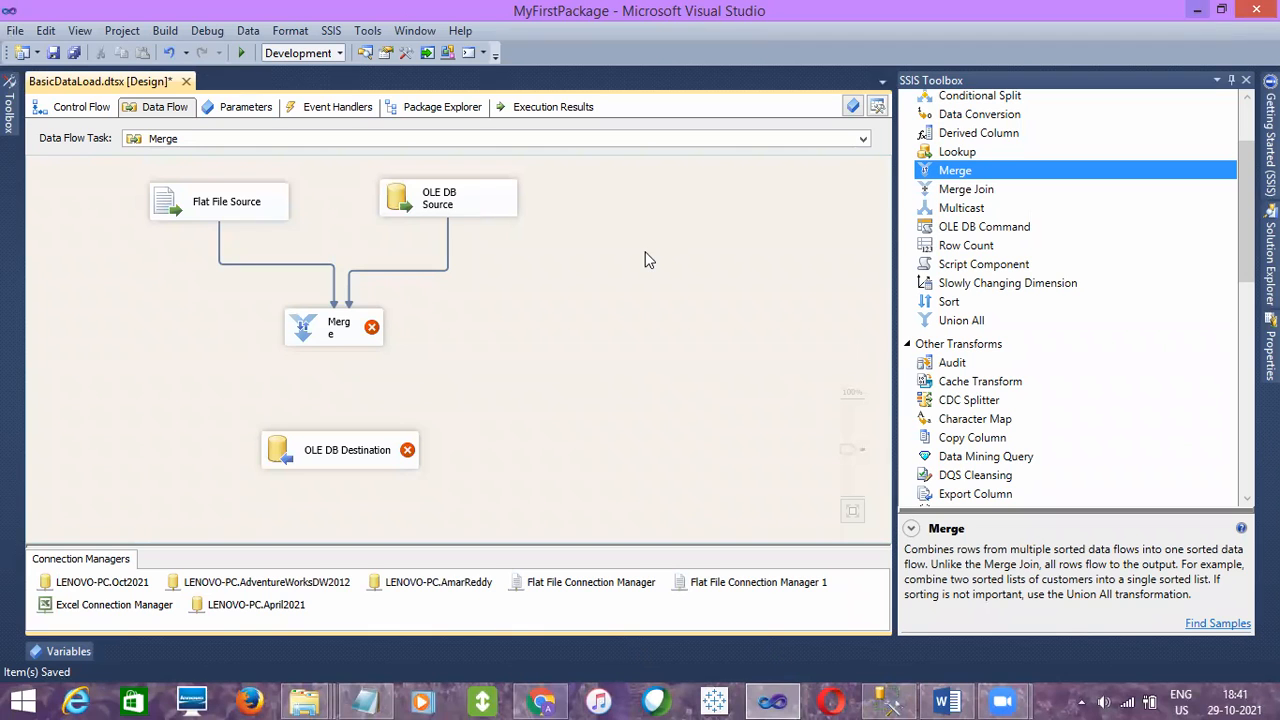
# - Delete both data paths leading from the OLE DB Source and the Flat File Source into the Merge transformation
pyautogui.click(407, 271)
pyautogui.press('Delete')
pyautogui.click(324, 263)
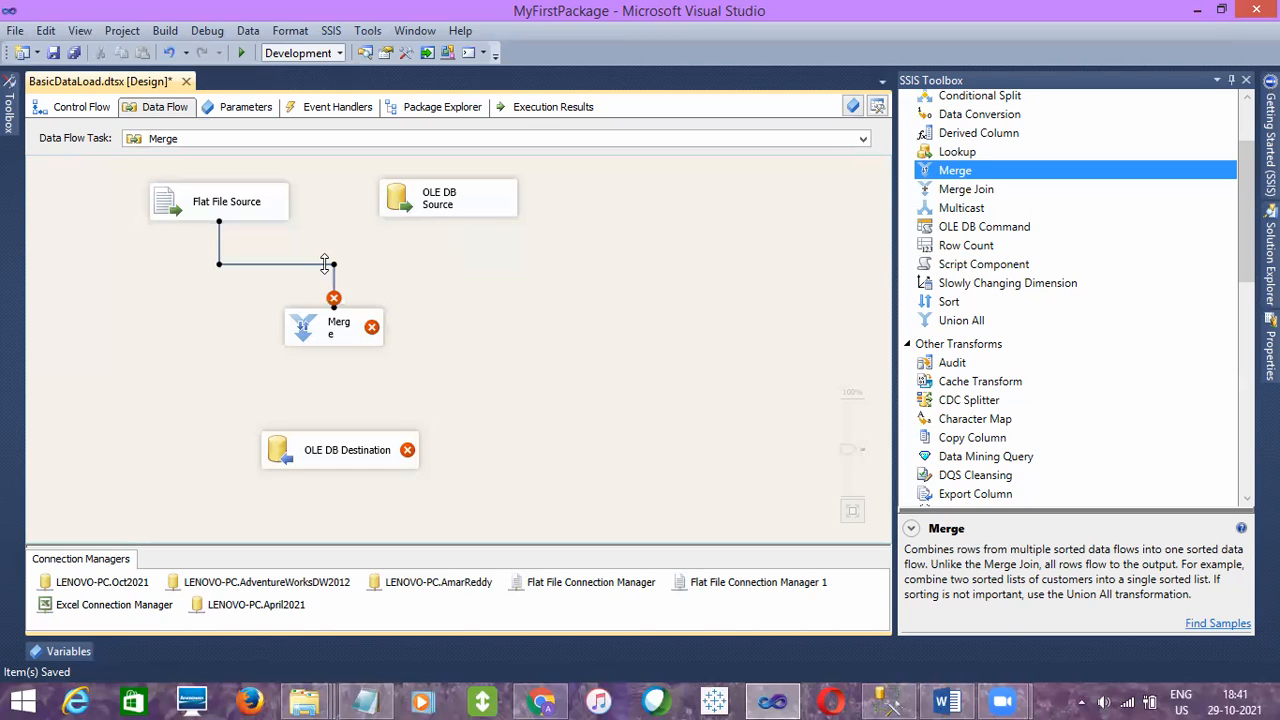
pyautogui.press('Delete')
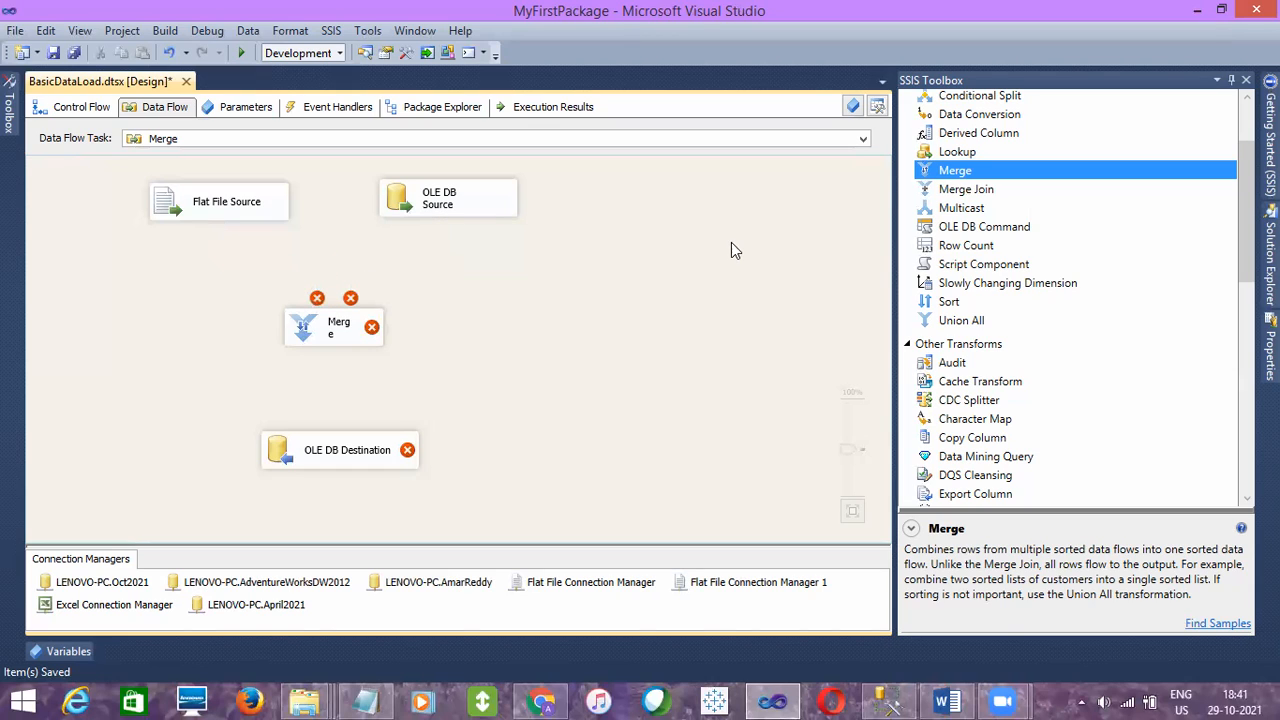
# - Add a Sort transformation below each of the two sources, moving Merge slightly down to make room
pyautogui.moveTo(950, 303); pyautogui.dragTo(392, 252)
pyautogui.moveTo(335, 330); pyautogui.dragTo(335, 352)
pyautogui.moveTo(962, 306); pyautogui.dragTo(208, 289)
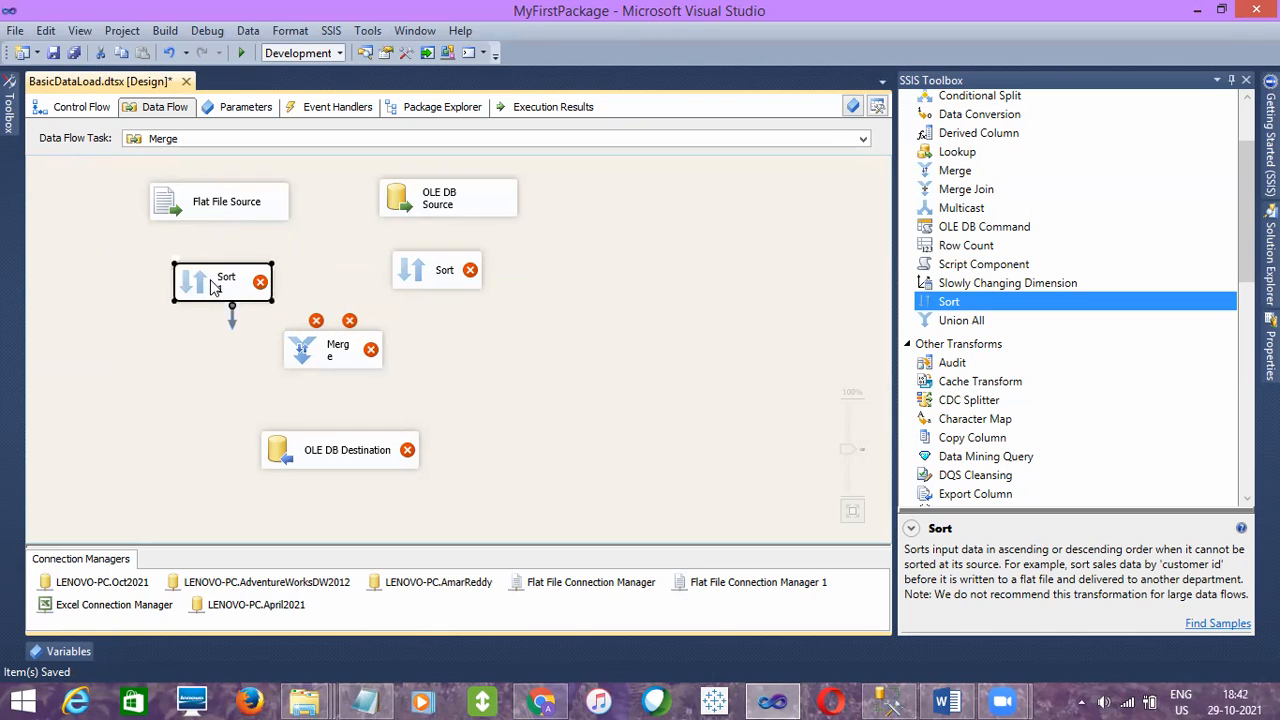
# - Connect the Flat File Source to Sort 1 and the OLE DB Source to Sort
pyautogui.click(228, 212)
pyautogui.moveTo(229, 247); pyautogui.dragTo(237, 281)
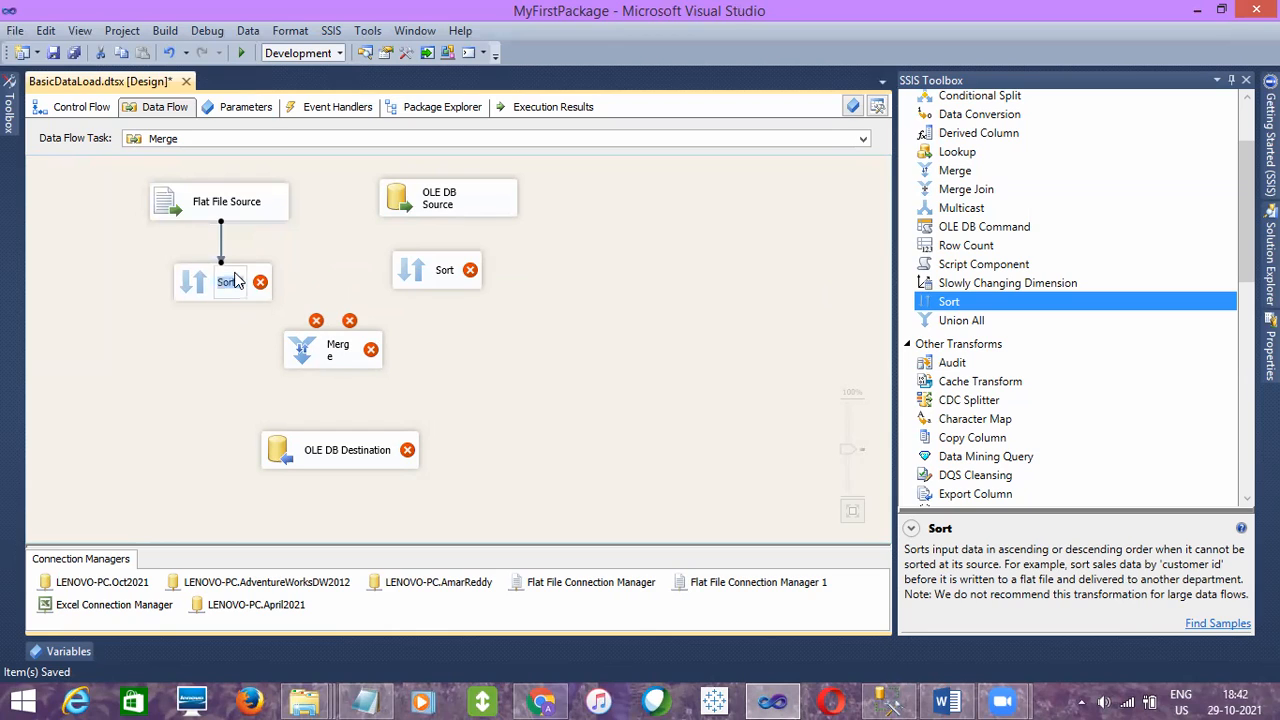
pyautogui.click(430, 207)
pyautogui.moveTo(457, 223); pyautogui.dragTo(455, 272)
# - Configure Sort 1 to sort by EID with the ascending sort type, passing the other columns through
pyautogui.doubleClick(244, 300)
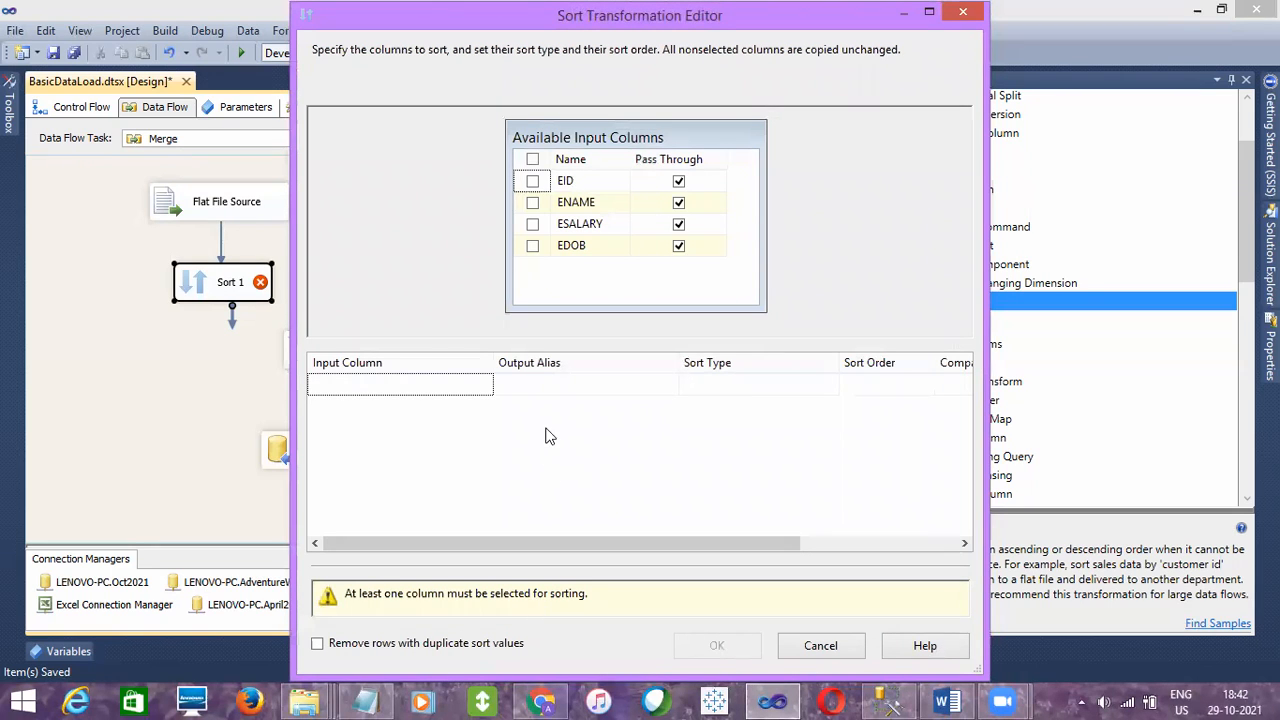
pyautogui.click(533, 183)
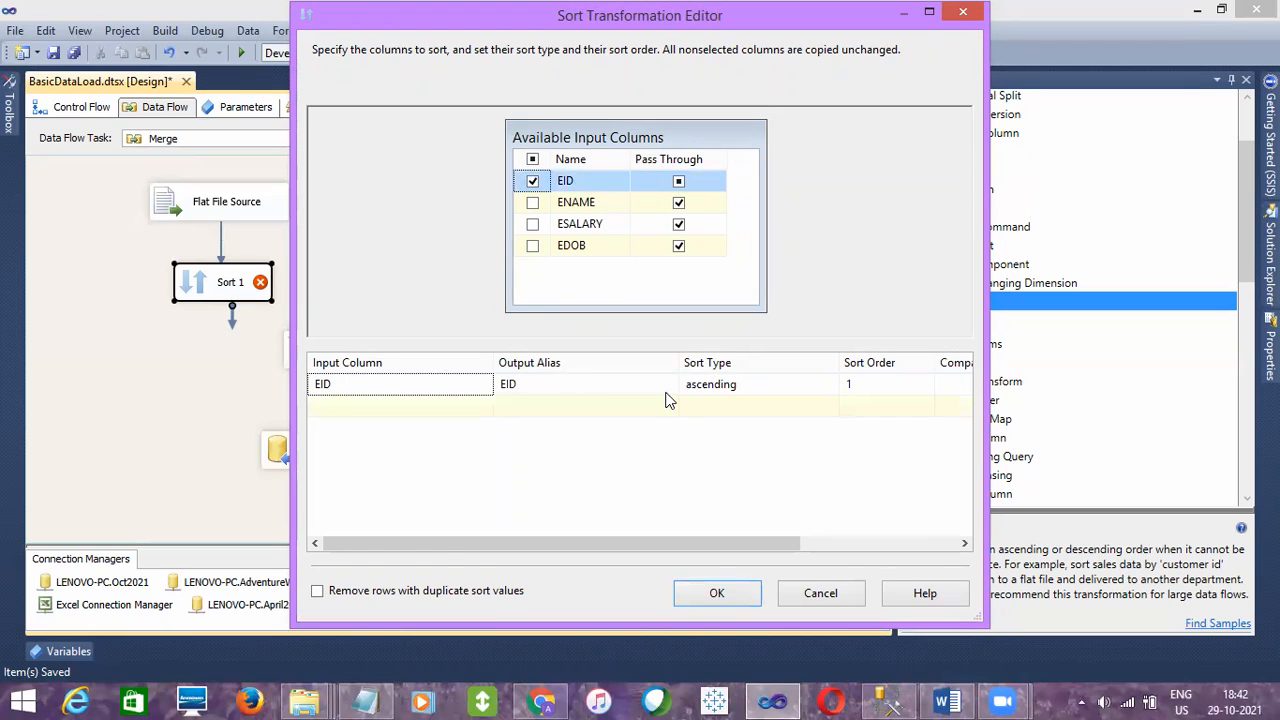
pyautogui.click(812, 384)
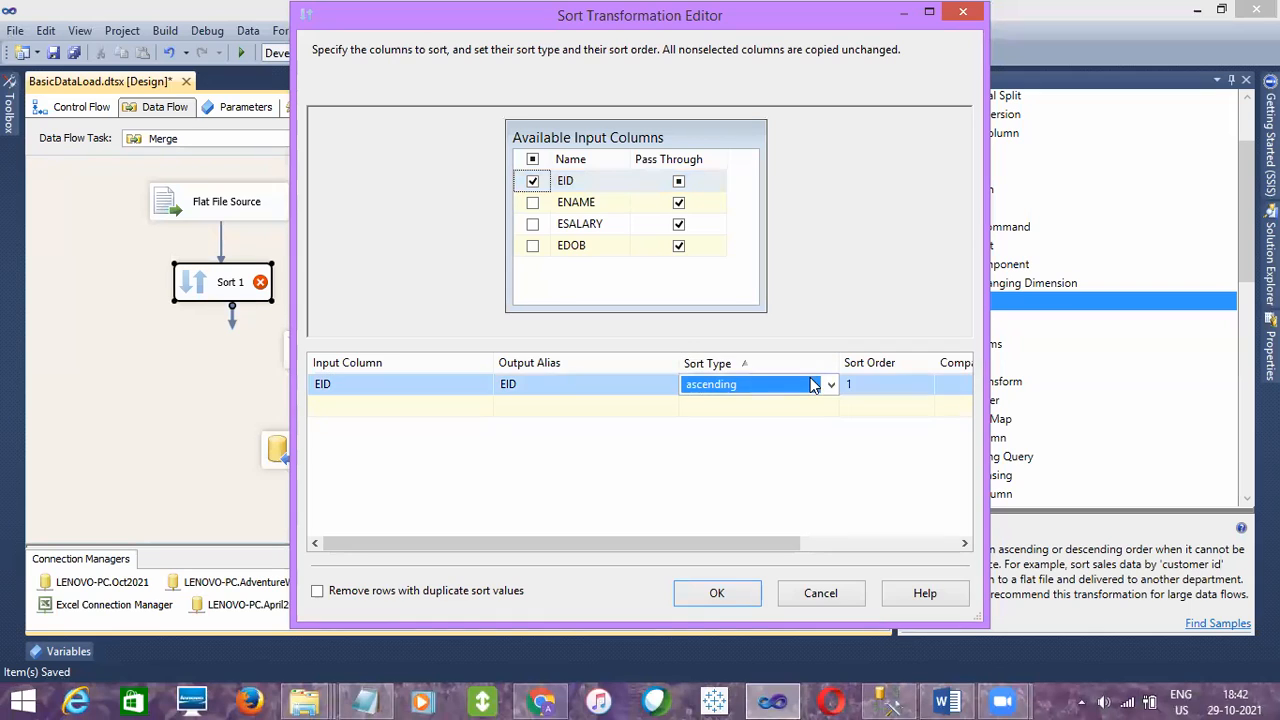
pyautogui.click(811, 380)
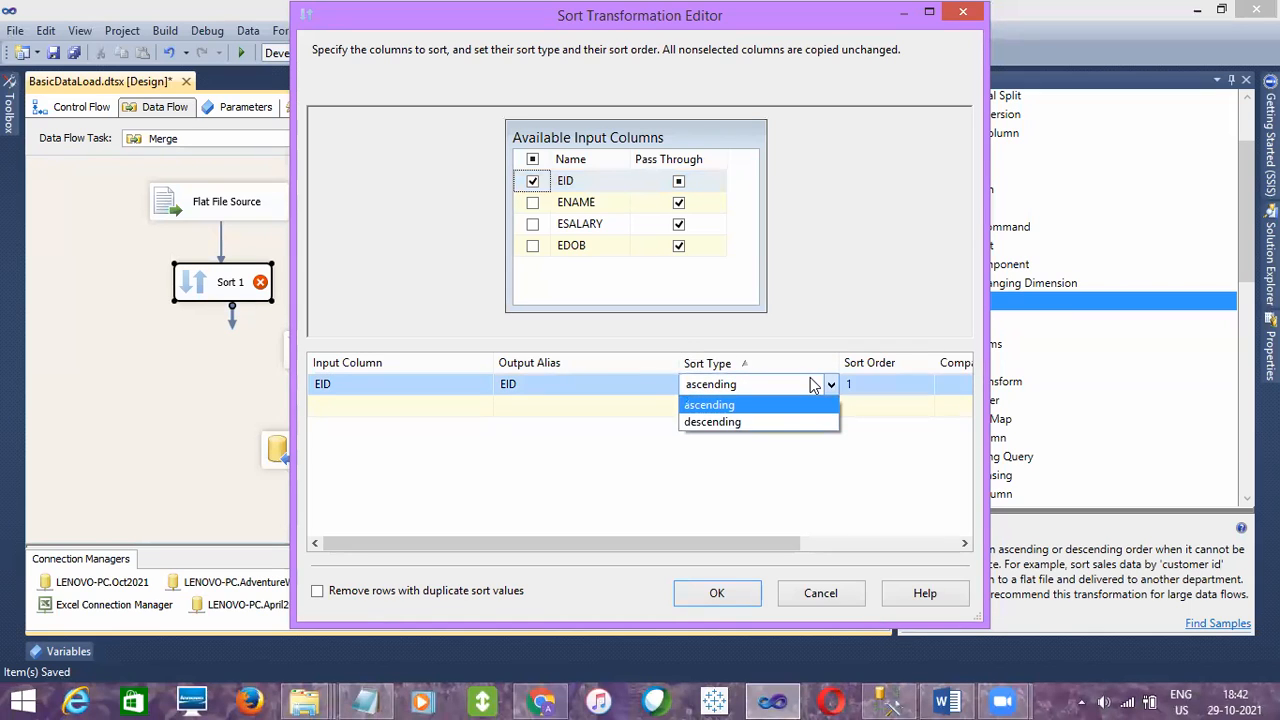
pyautogui.click(768, 405)
pyautogui.click(819, 451)
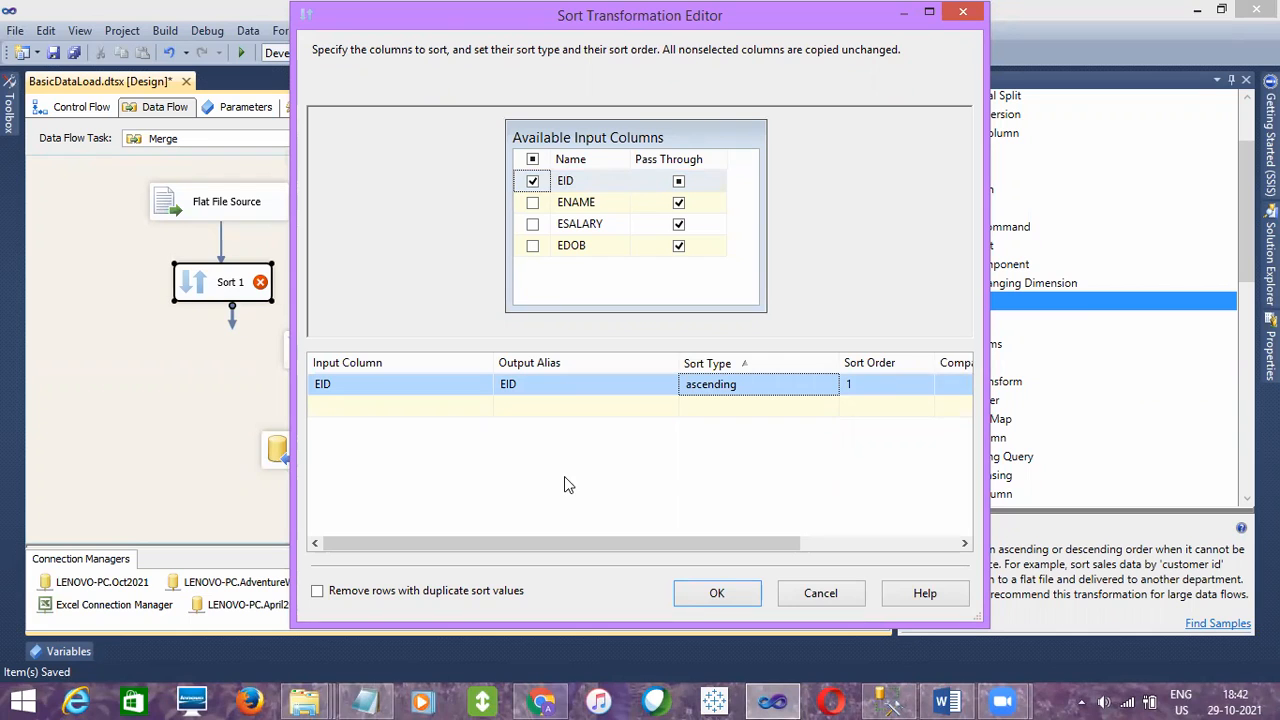
pyautogui.click(716, 592)
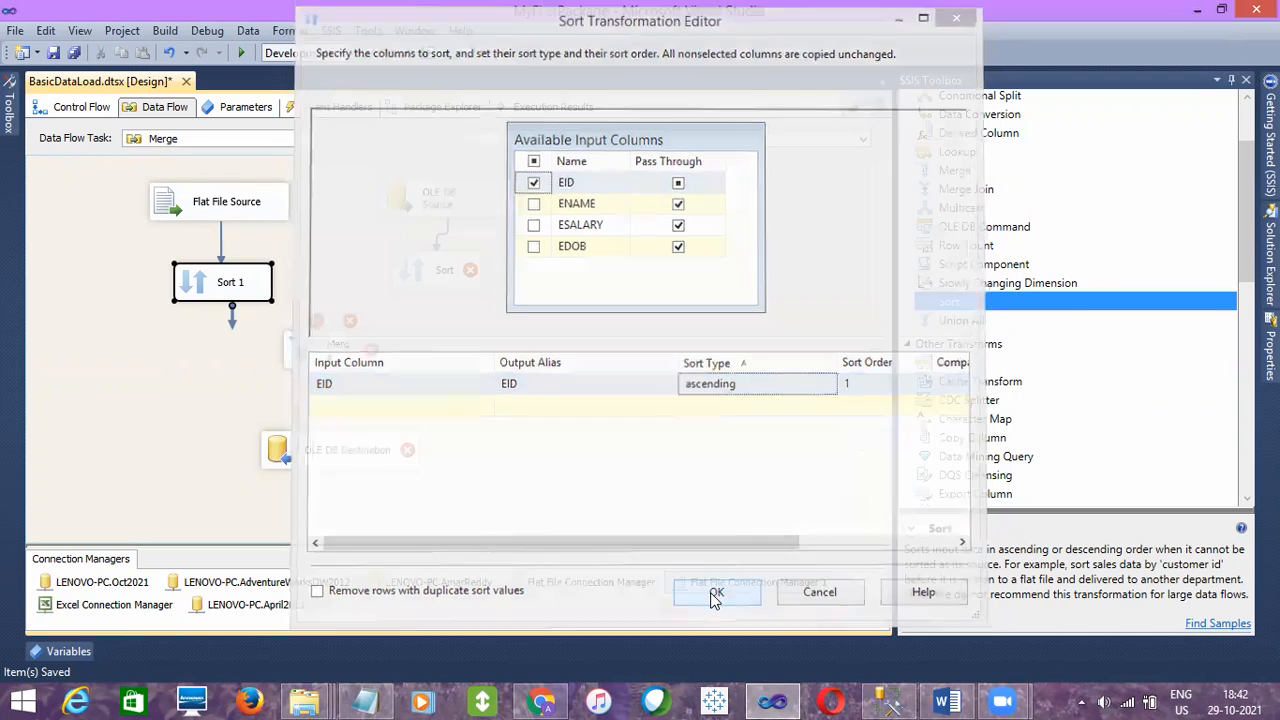
# - Configure the Sort under the OLE DB Source to sort by EmpID in ascending order
pyautogui.doubleClick(445, 268)
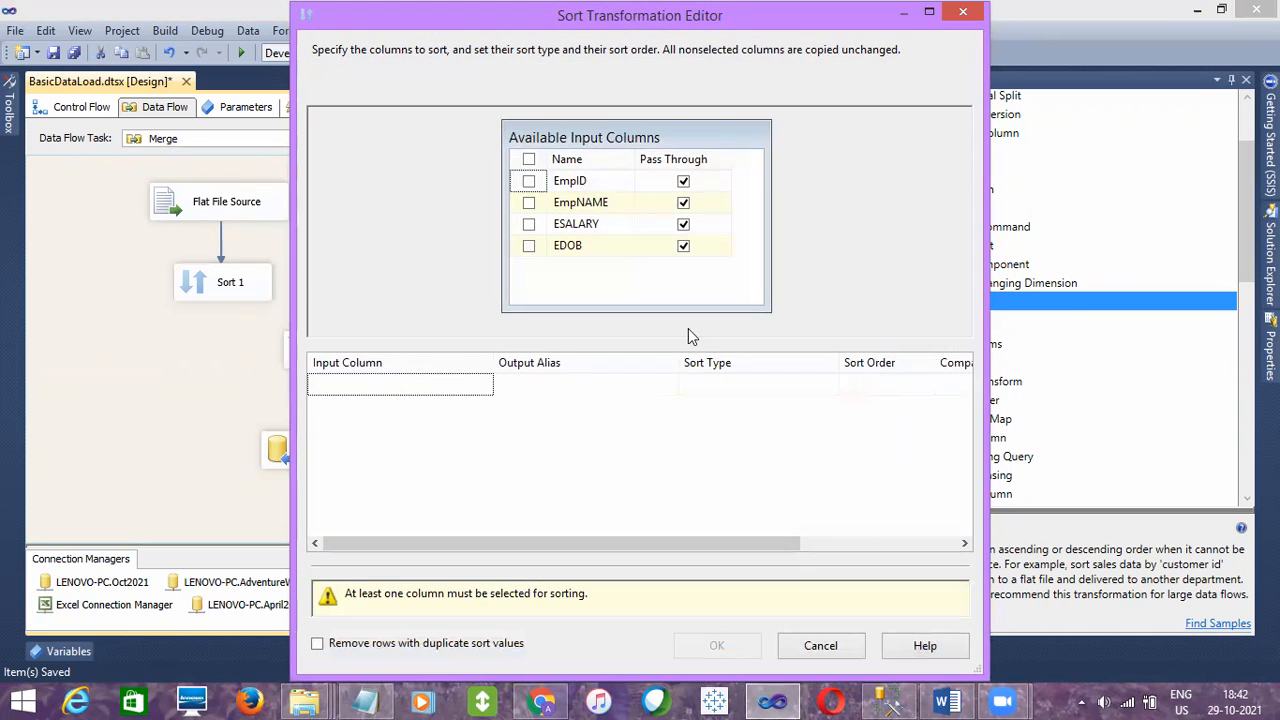
pyautogui.click(529, 181)
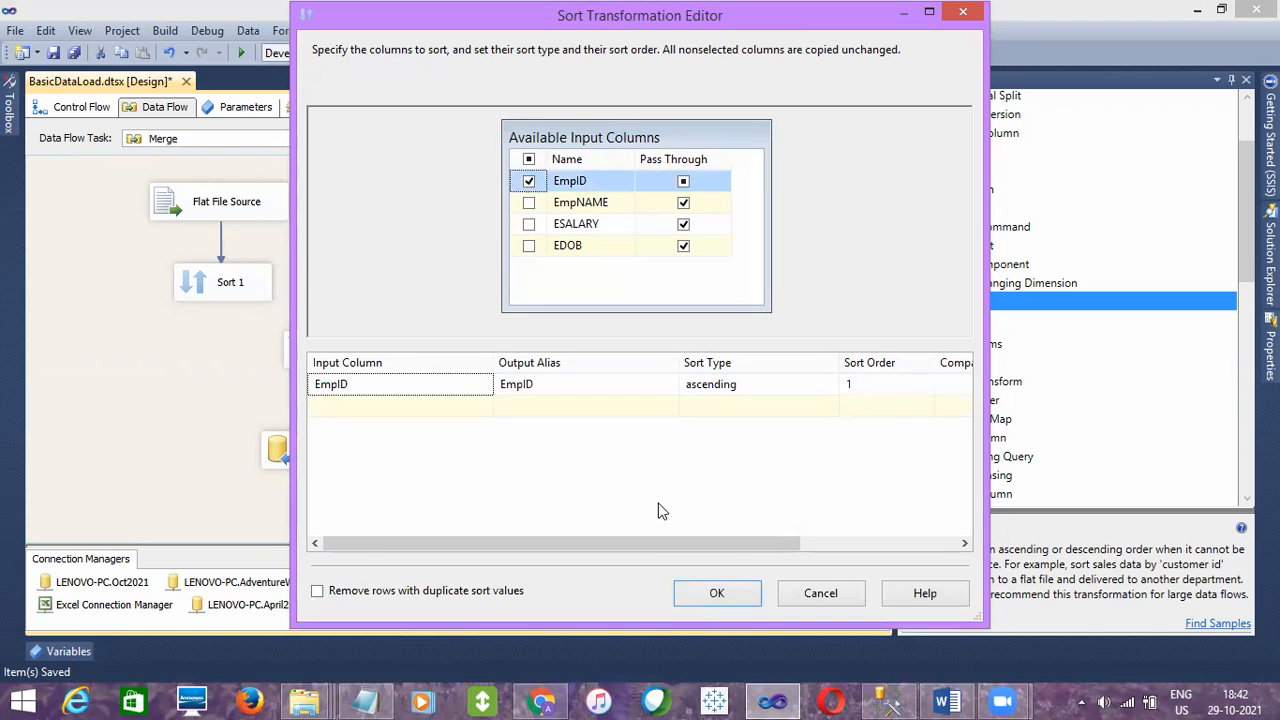
pyautogui.click(716, 591)
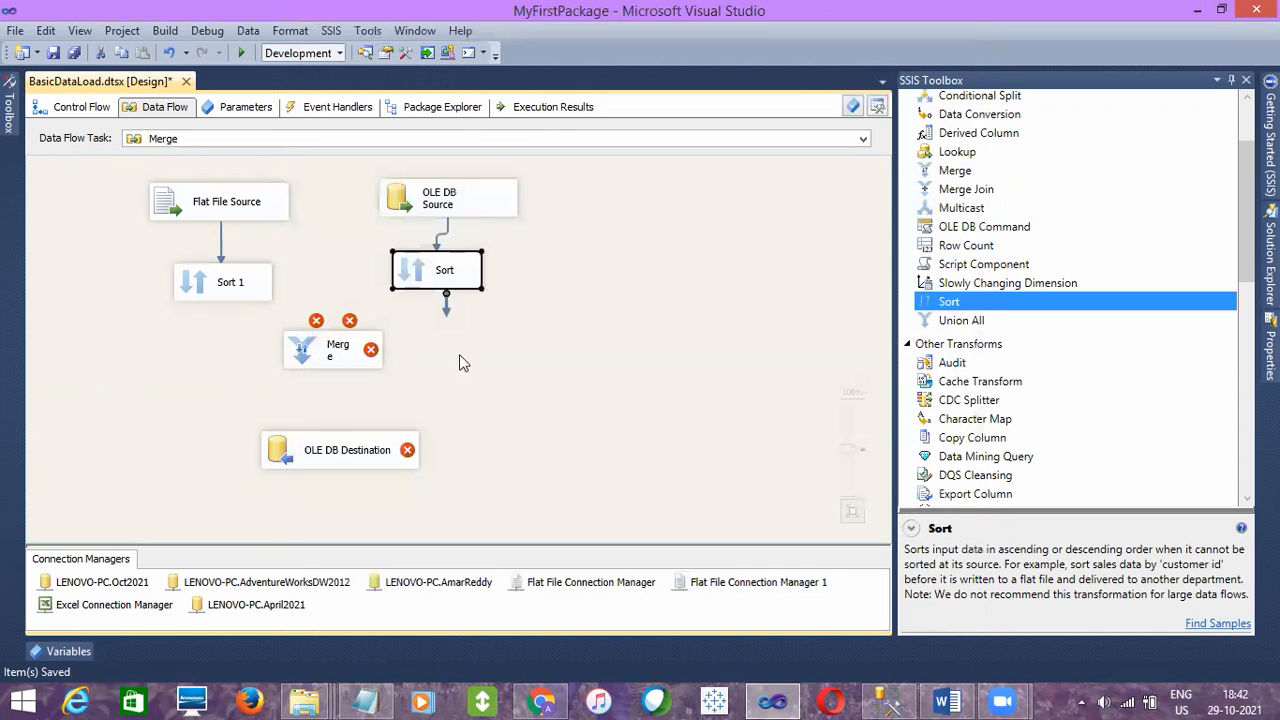
# - Connect the Sort 1 output to Merge Input 1 and the other Sort output to Merge Input 2
pyautogui.click(195, 296)
pyautogui.moveTo(229, 310); pyautogui.dragTo(306, 360)
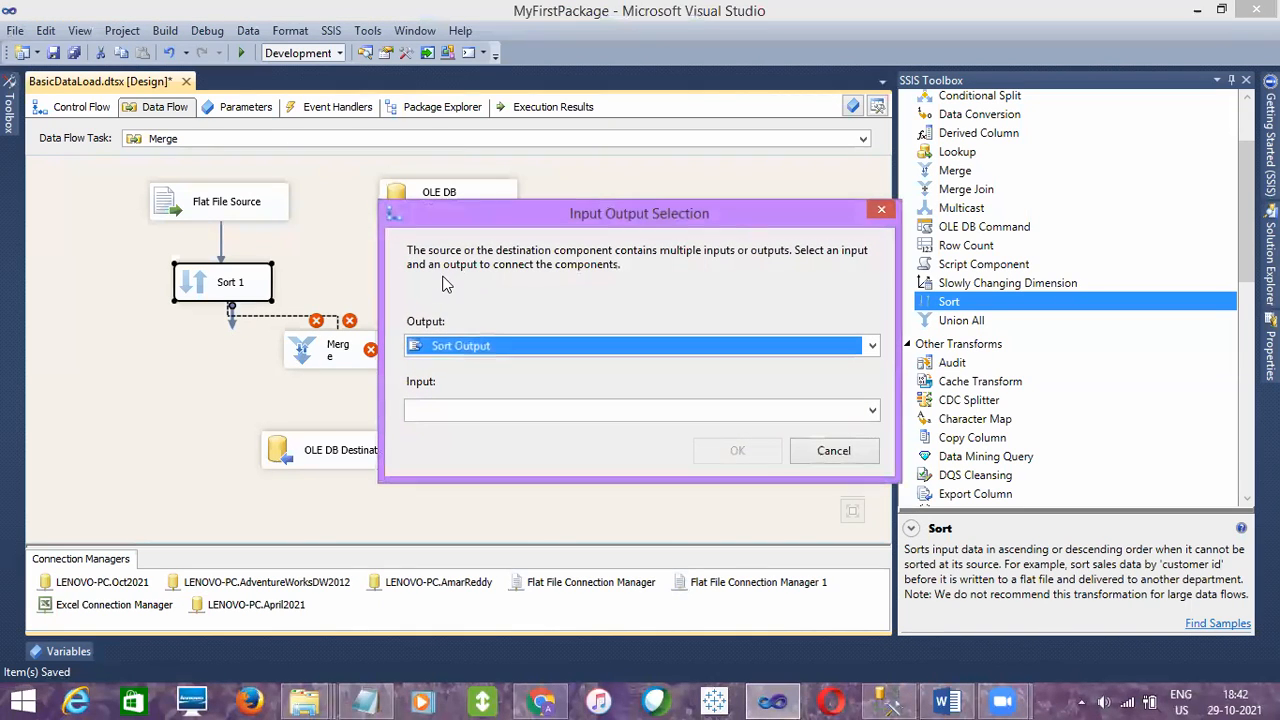
pyautogui.click(871, 412)
pyautogui.click(534, 433)
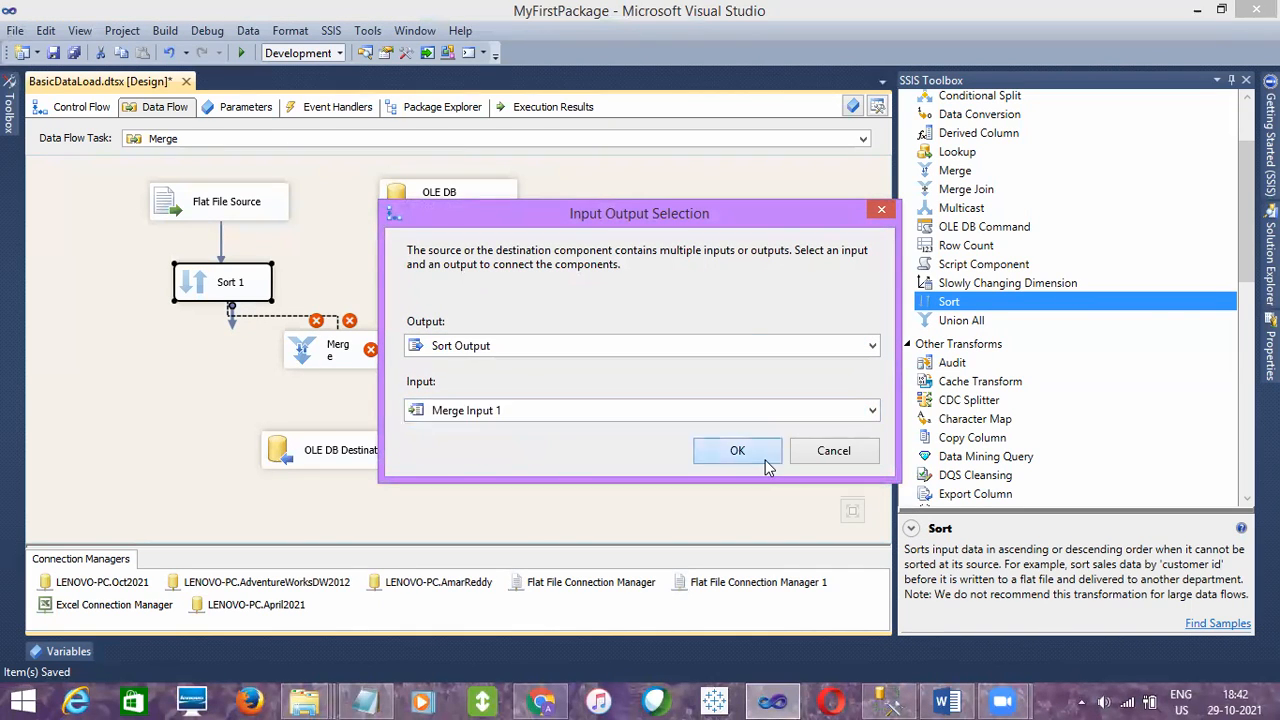
pyautogui.click(760, 458)
pyautogui.moveTo(447, 310); pyautogui.dragTo(378, 352)
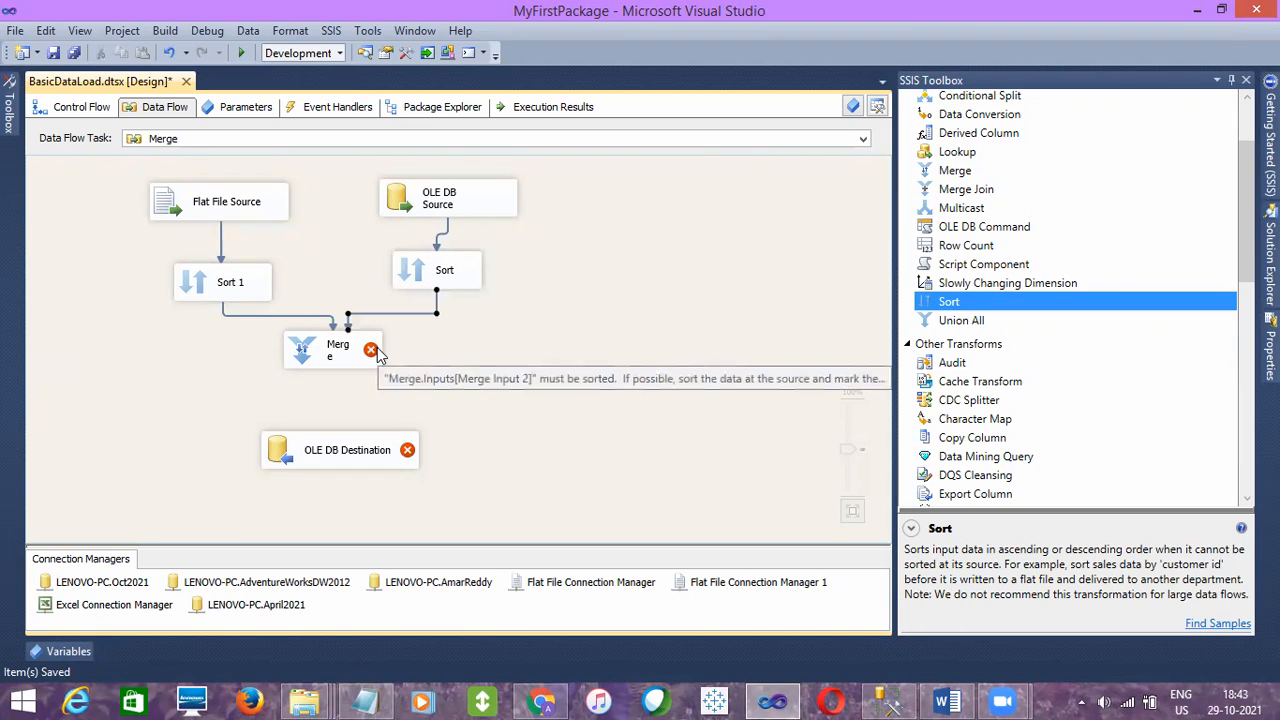
# - In the Merge transformation, map Merge Input 2's EmpID to EID and EmpNAME to ENAME
pyautogui.moveTo(308, 358)
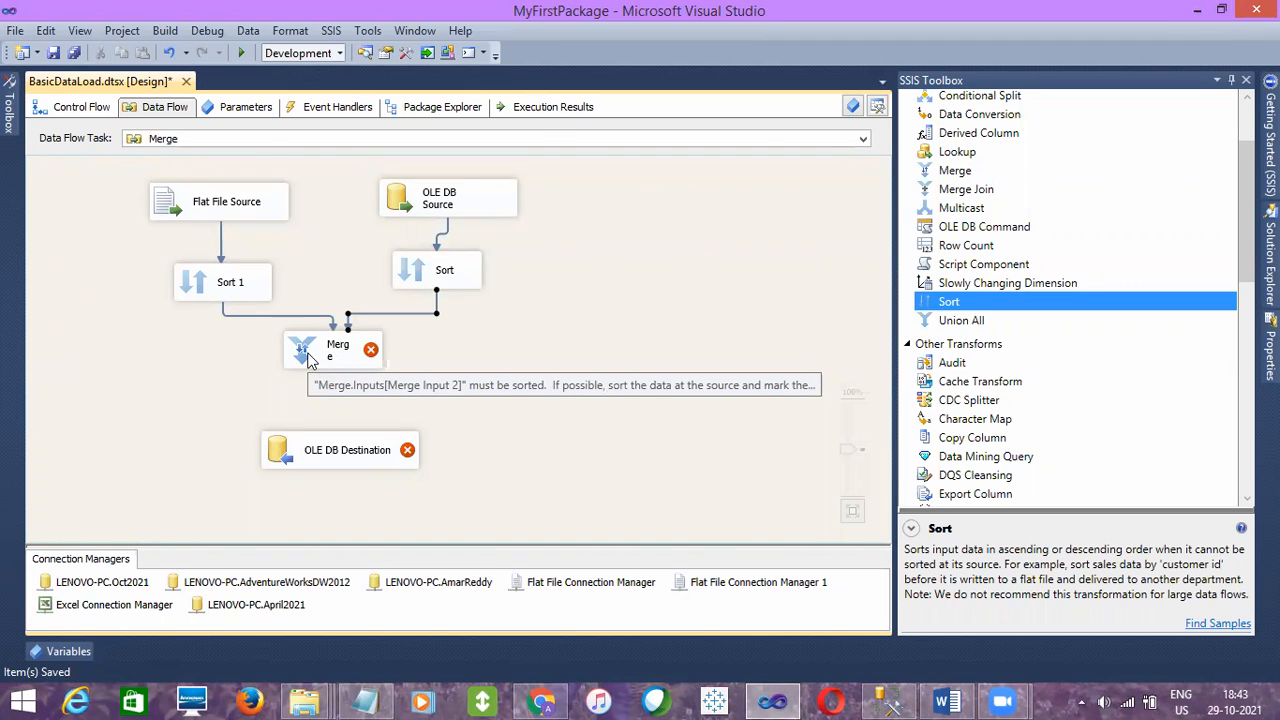
pyautogui.doubleClick(308, 358)
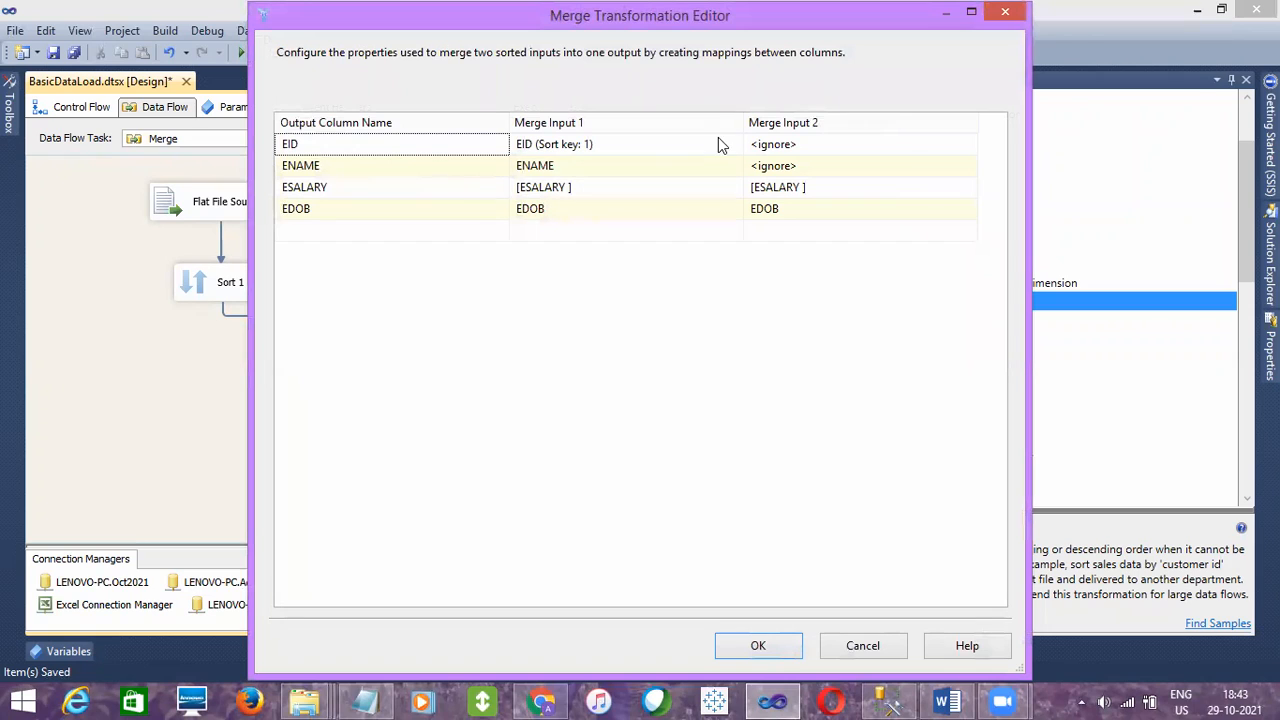
pyautogui.click(812, 143)
pyautogui.click(812, 143)
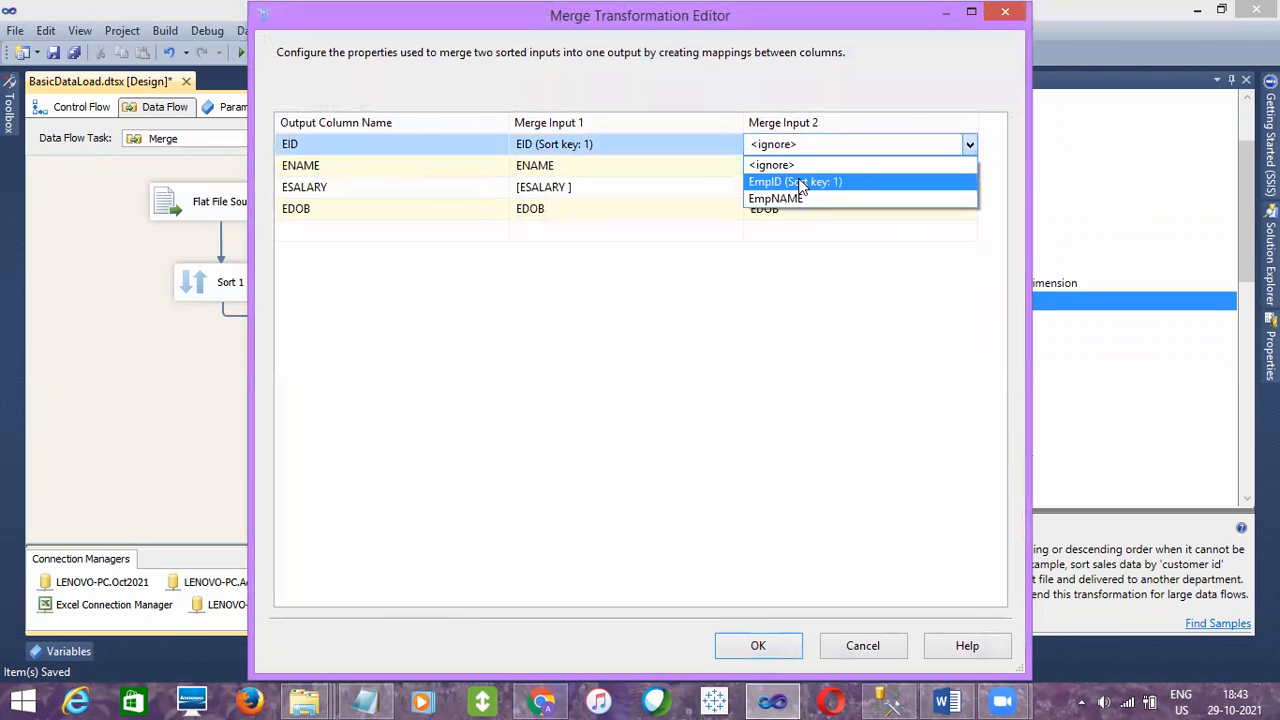
pyautogui.click(798, 183)
pyautogui.click(814, 168)
pyautogui.click(814, 168)
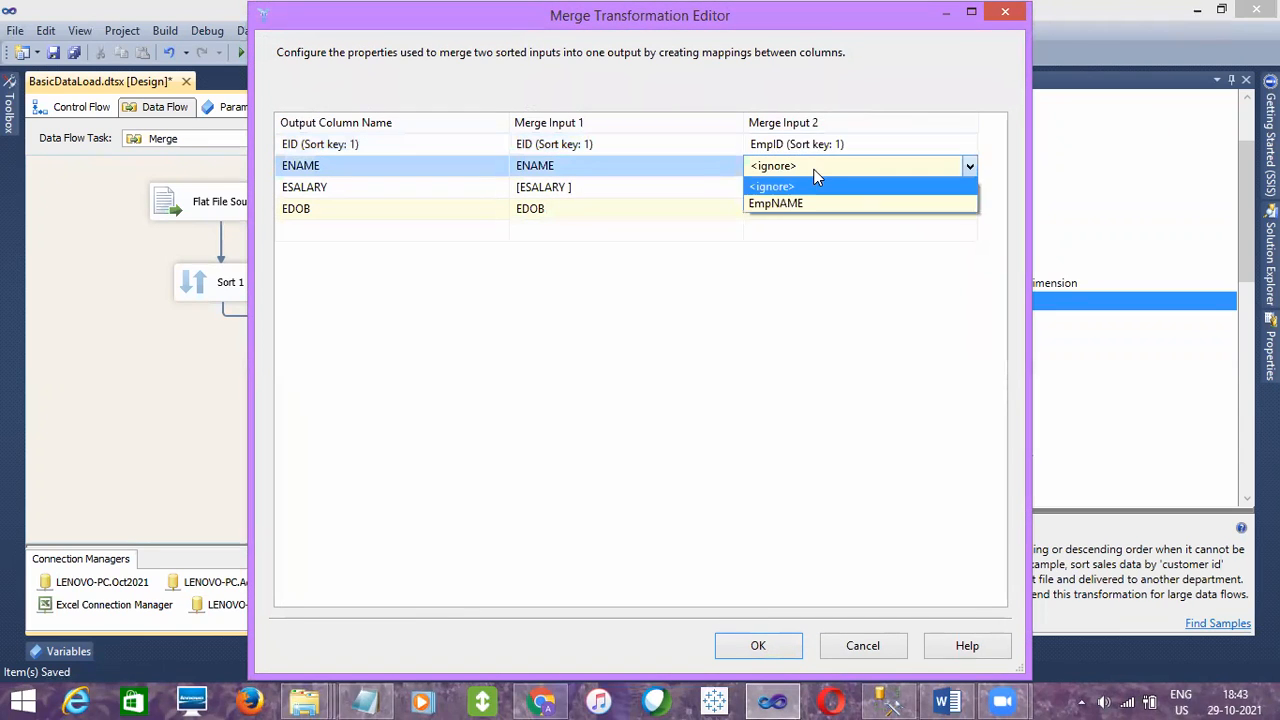
pyautogui.click(788, 202)
pyautogui.click(763, 246)
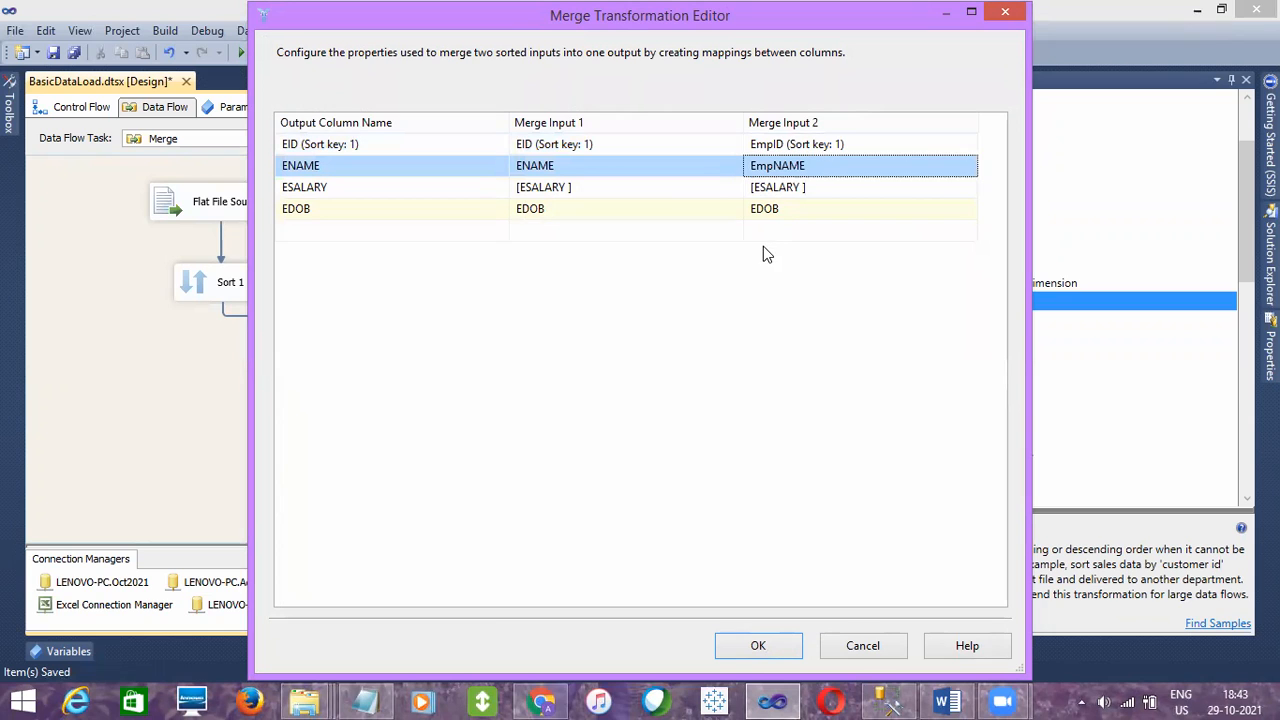
pyautogui.click(727, 638)
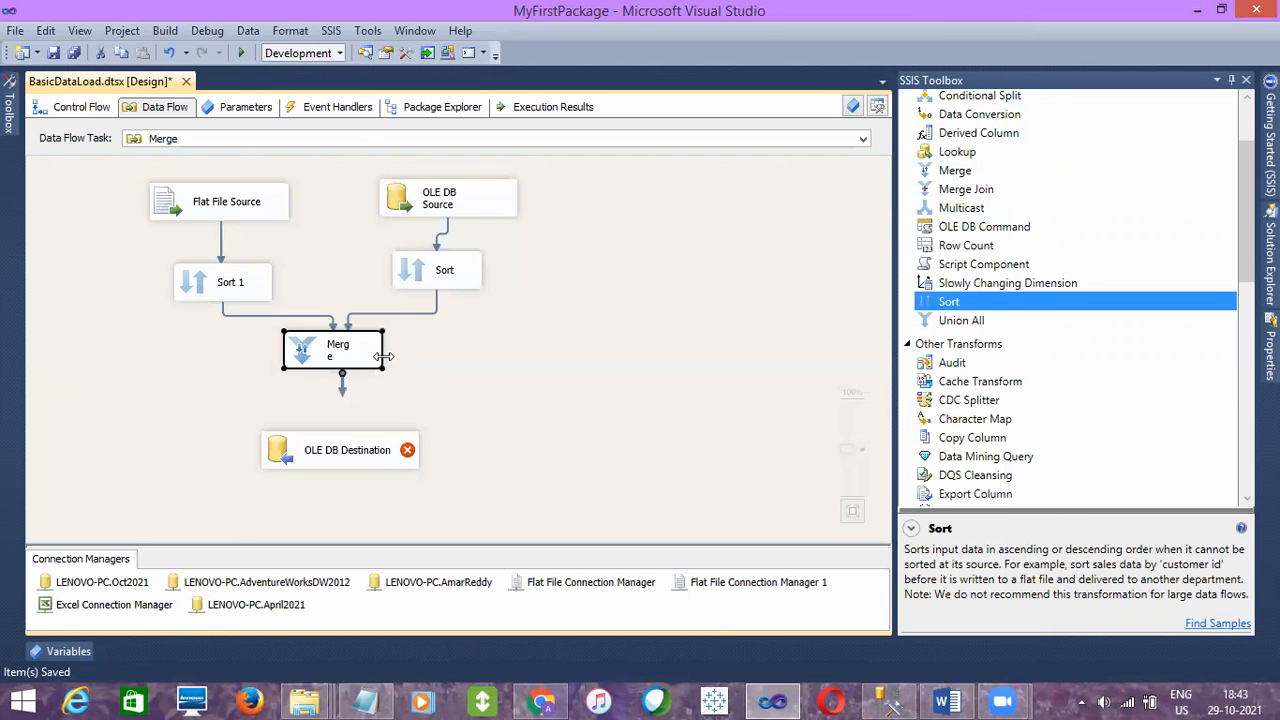
# - Connect Merge to the OLE DB Destination and target the [dbo].[EmpDetails_Merge] table through the LENOVO-PC.Oct2021 connection
pyautogui.moveTo(343, 386); pyautogui.dragTo(345, 455)
pyautogui.click(448, 417)
pyautogui.doubleClick(340, 452)
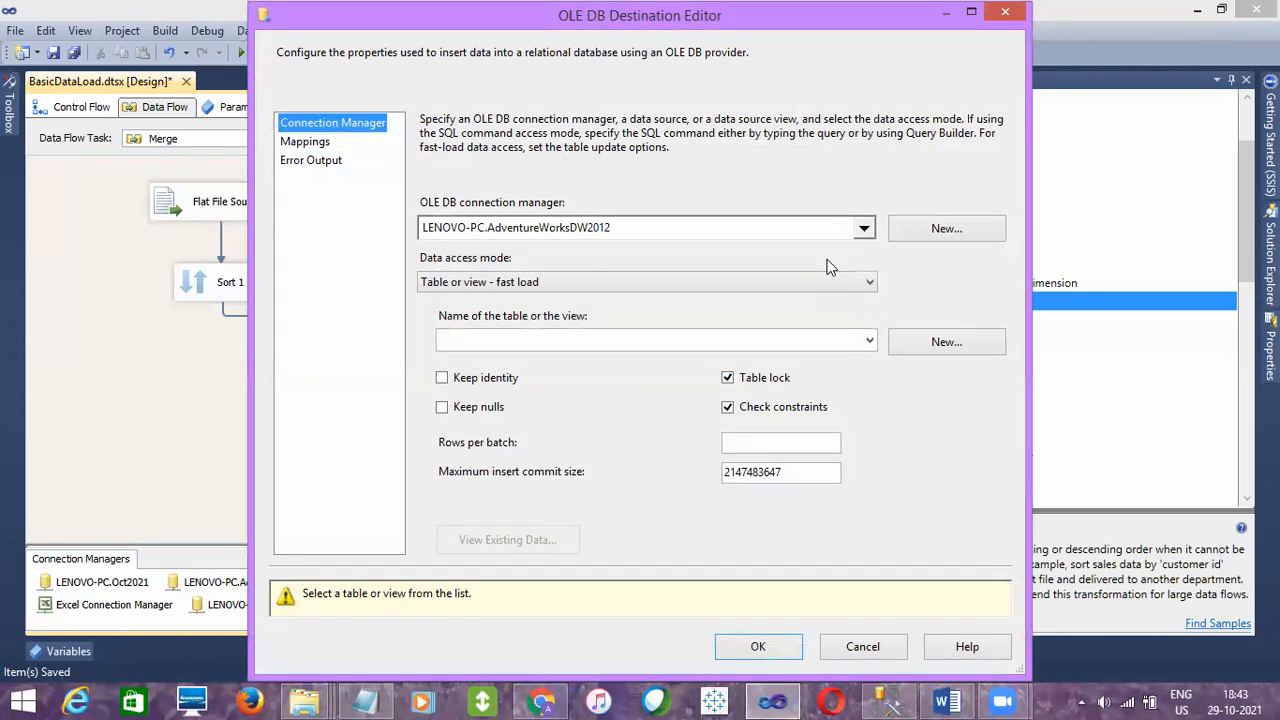
pyautogui.click(864, 228)
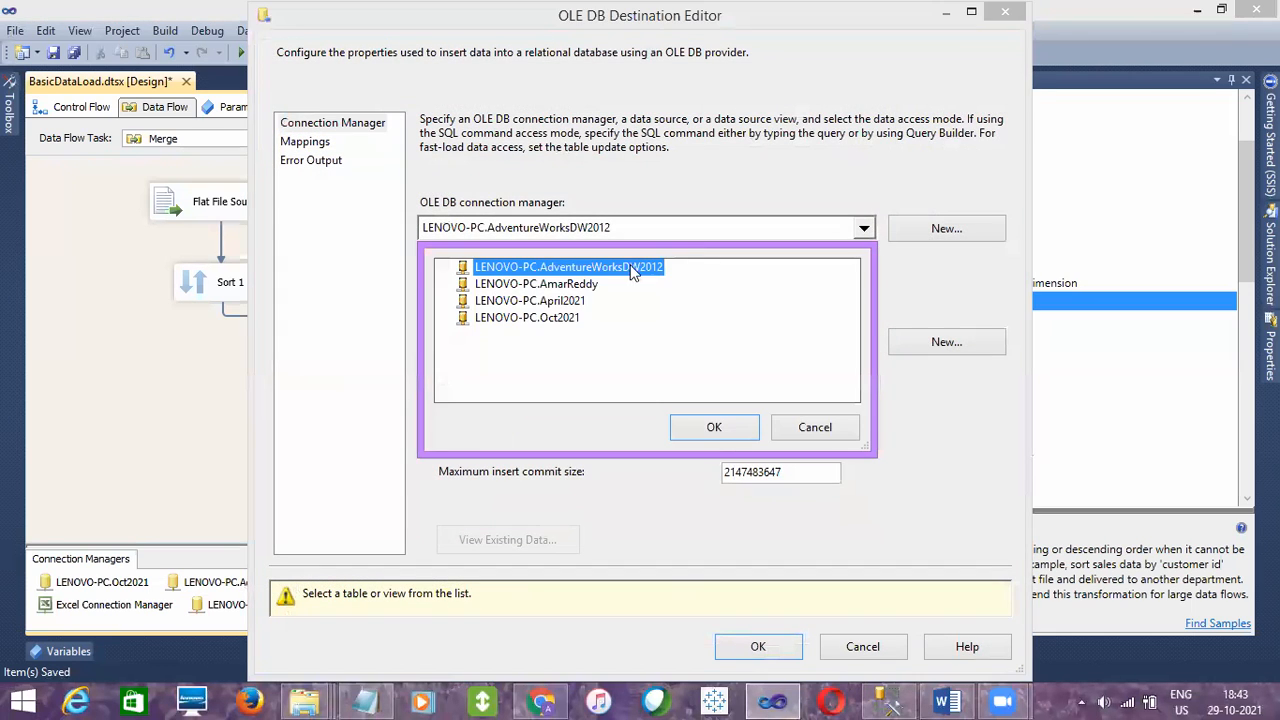
pyautogui.click(535, 318)
pyautogui.click(733, 433)
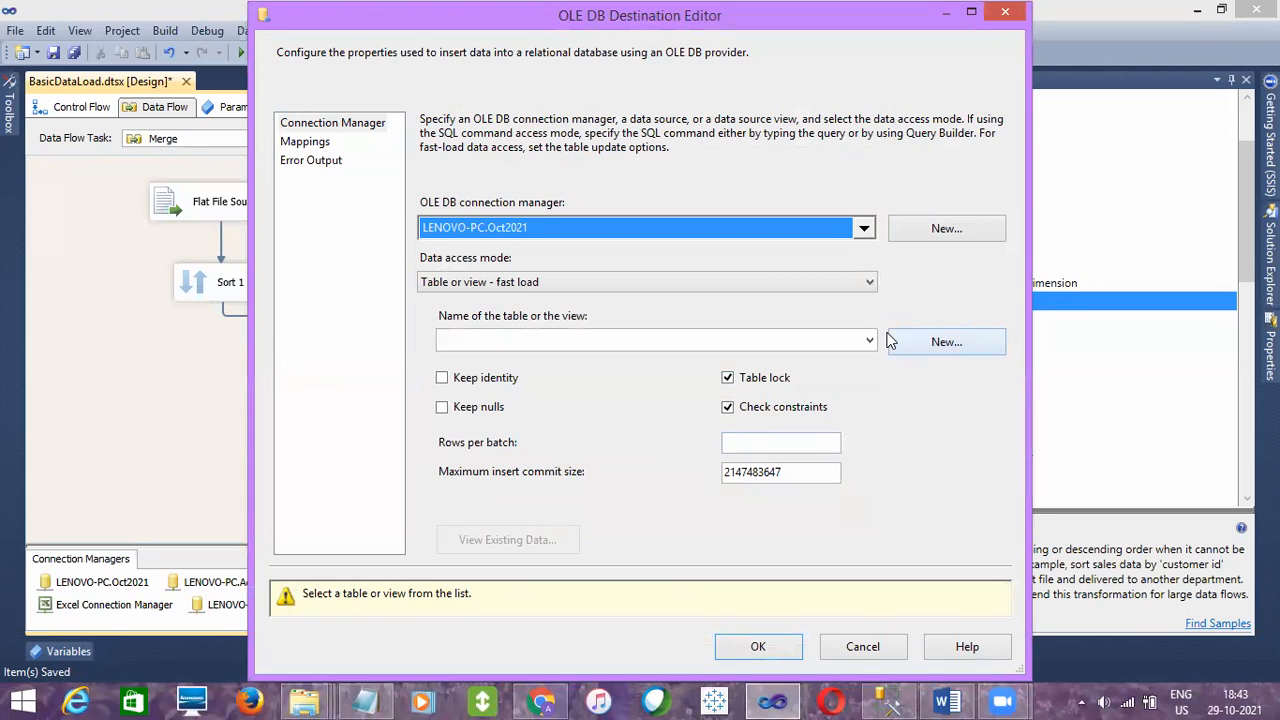
pyautogui.click(869, 340)
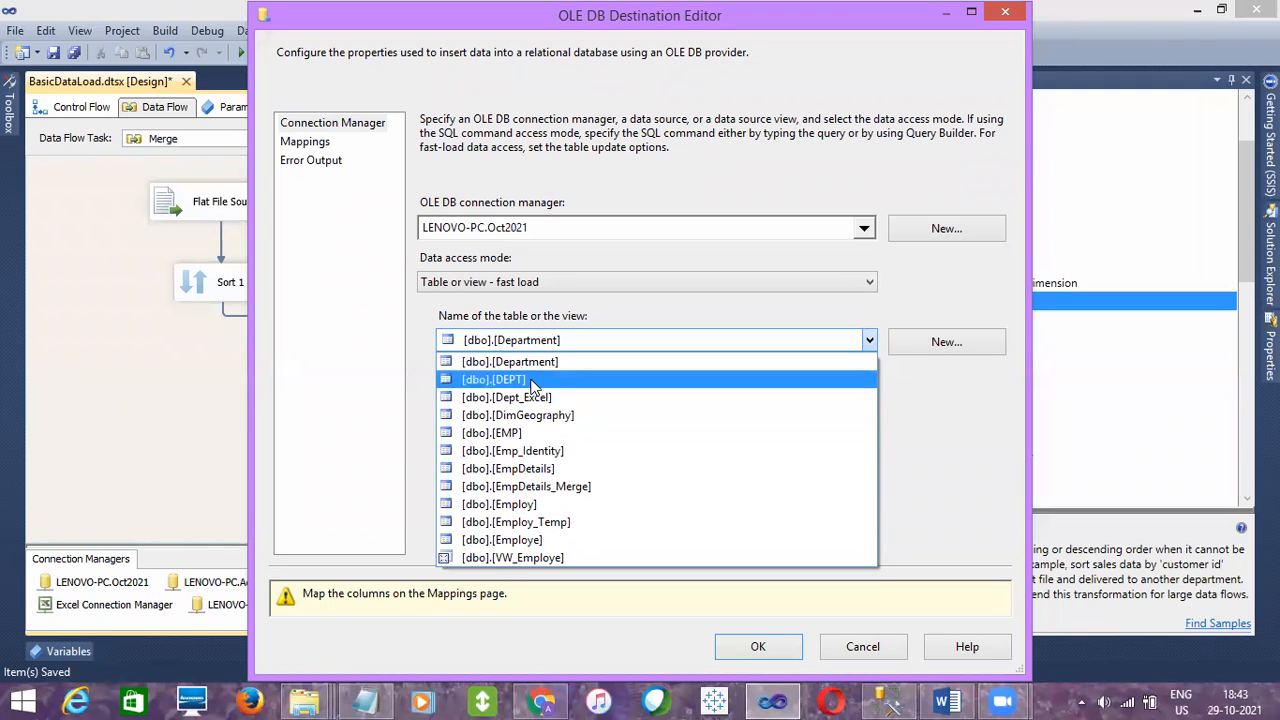
pyautogui.click(534, 487)
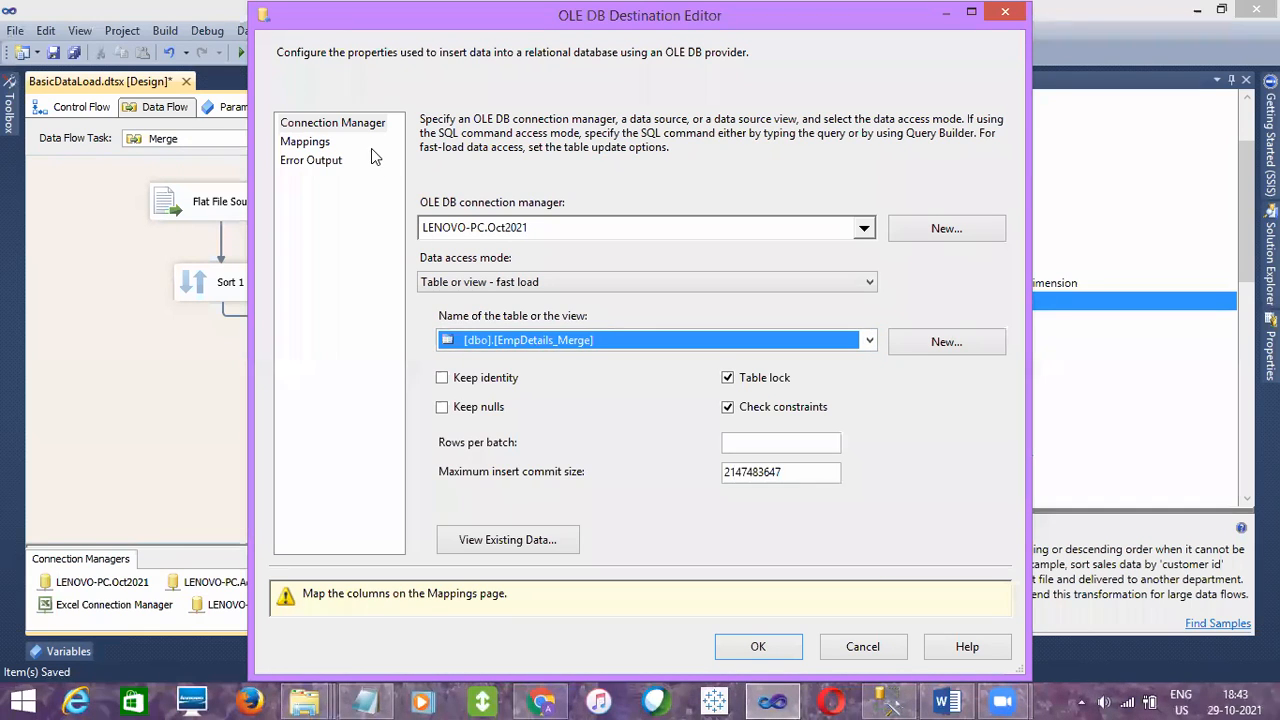
# - Map the destination's EID, ENAME, ESALARY and EDOB columns to the matching inputs, and save the package
pyautogui.click(307, 142)
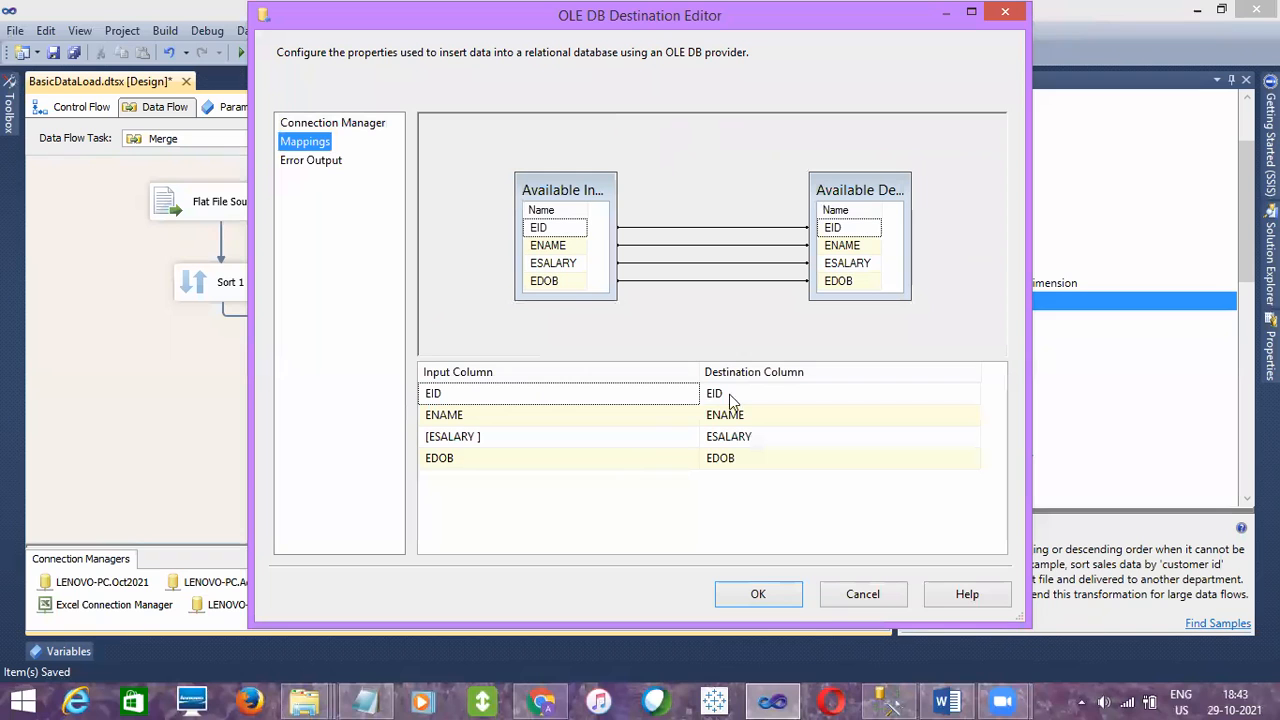
pyautogui.click(314, 132)
pyautogui.click(768, 600)
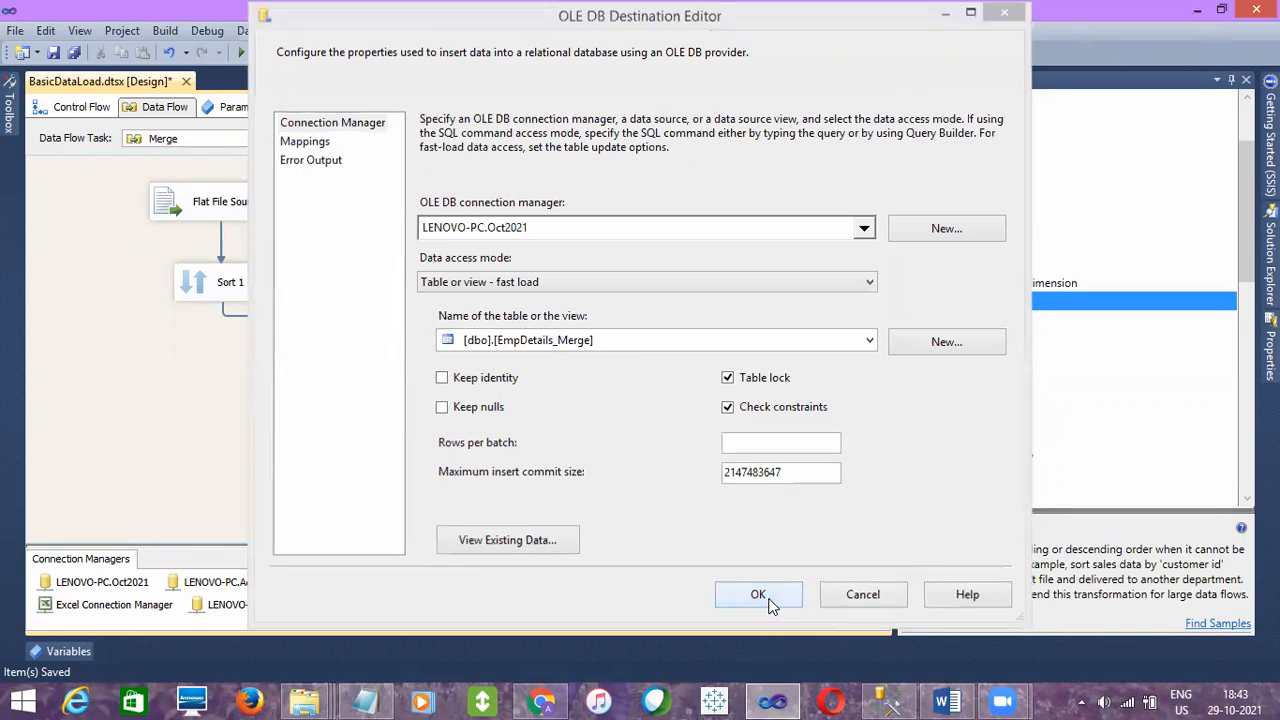
pyautogui.click(54, 53)
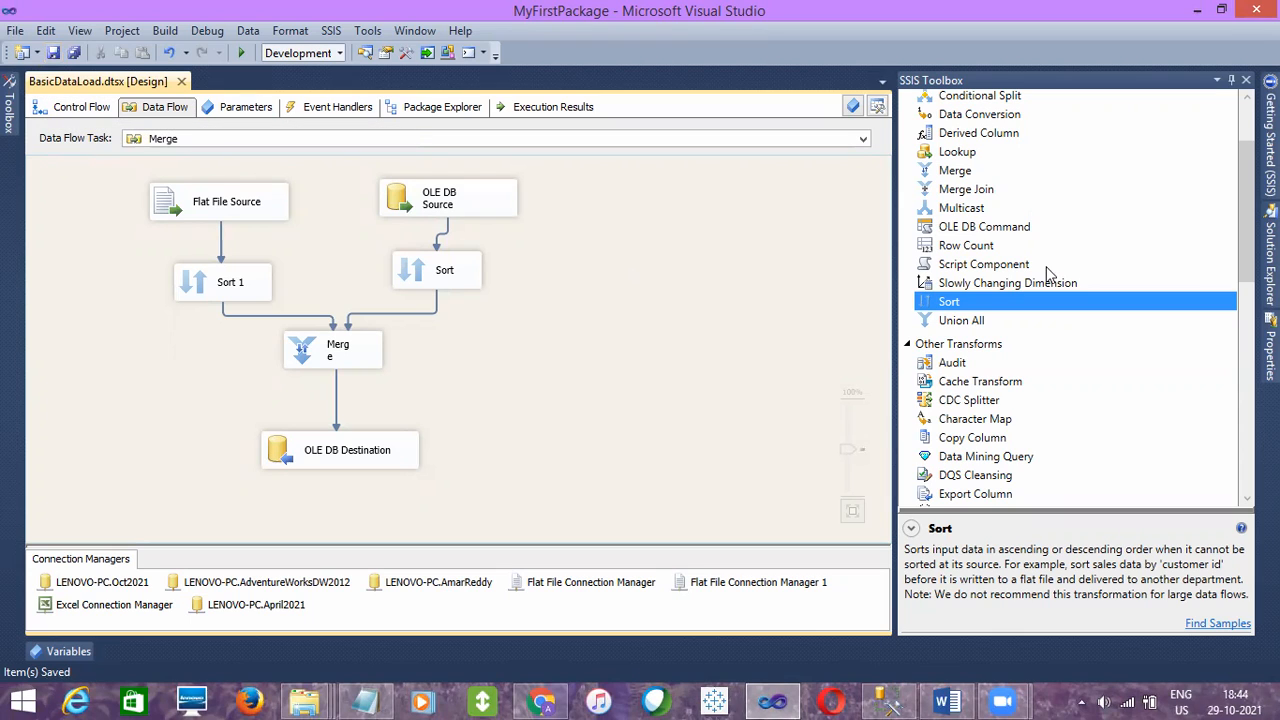
# - Execute the BasicDataLoad.dtsx package and check the row counts on the Merge data flow paths
pyautogui.click(1271, 255)
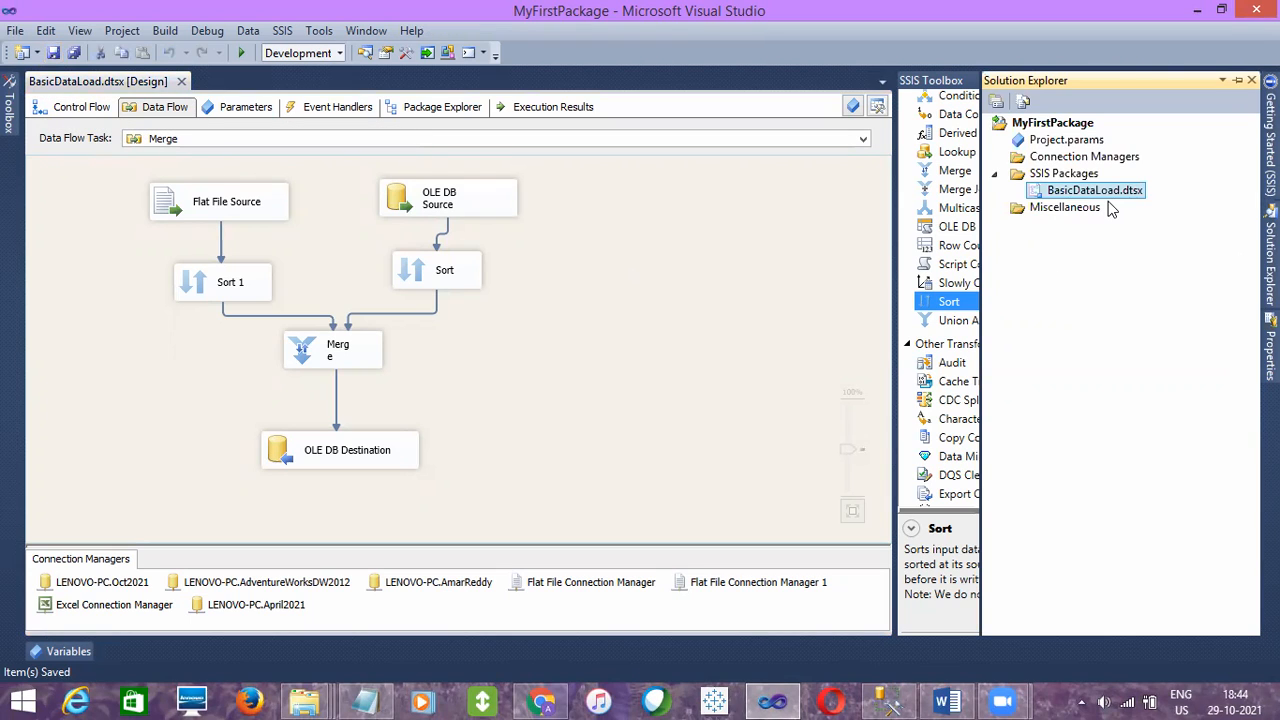
pyautogui.rightClick(1107, 203)
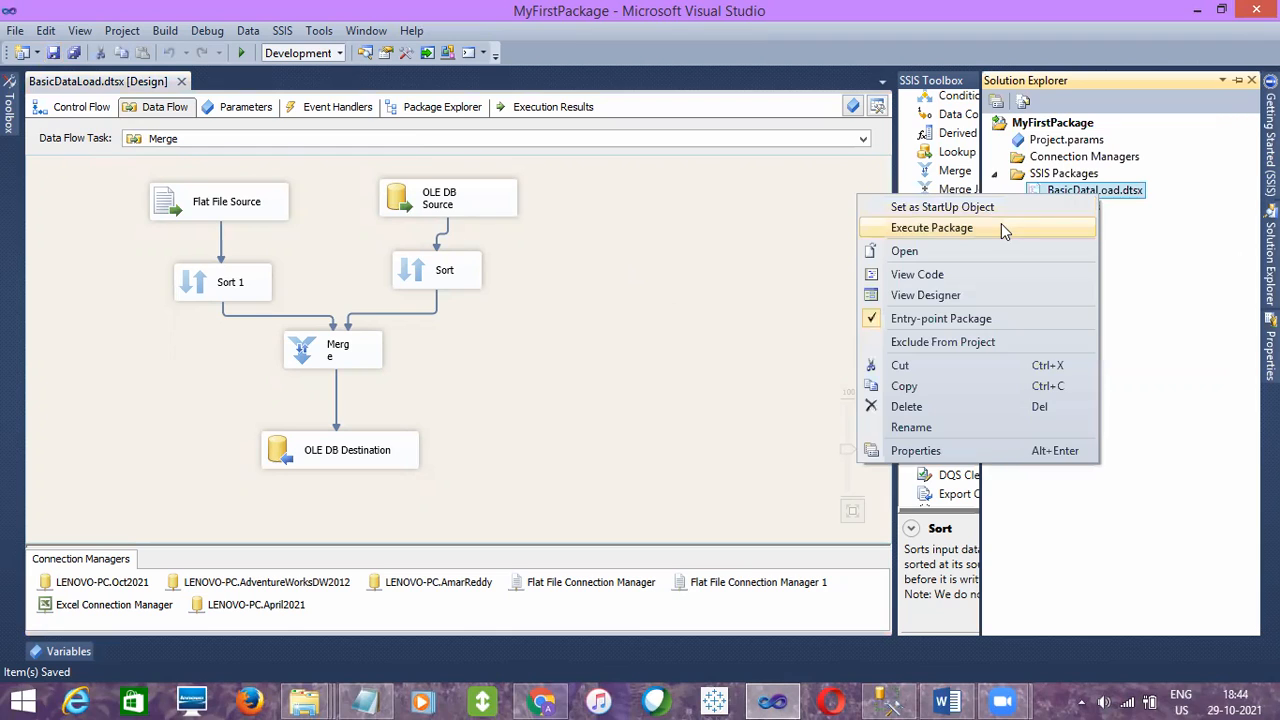
pyautogui.click(1001, 226)
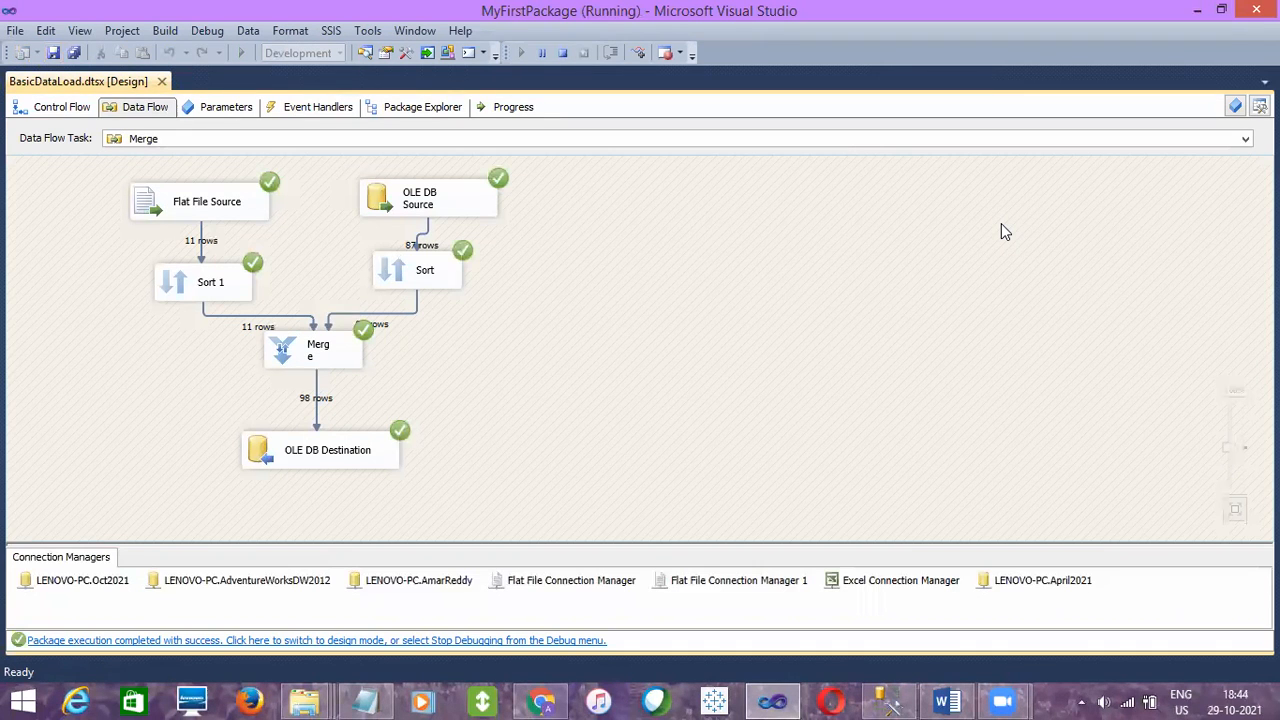
pyautogui.click(202, 252)
pyautogui.click(493, 197)
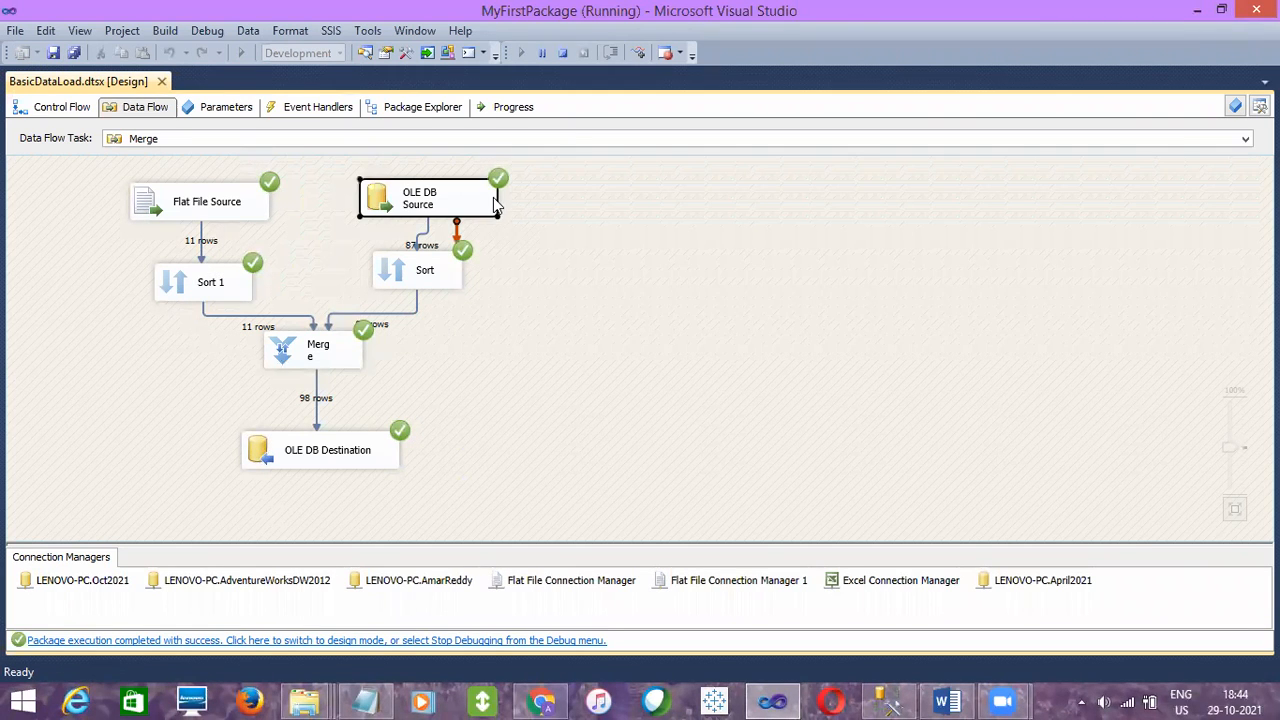
pyautogui.click(424, 238)
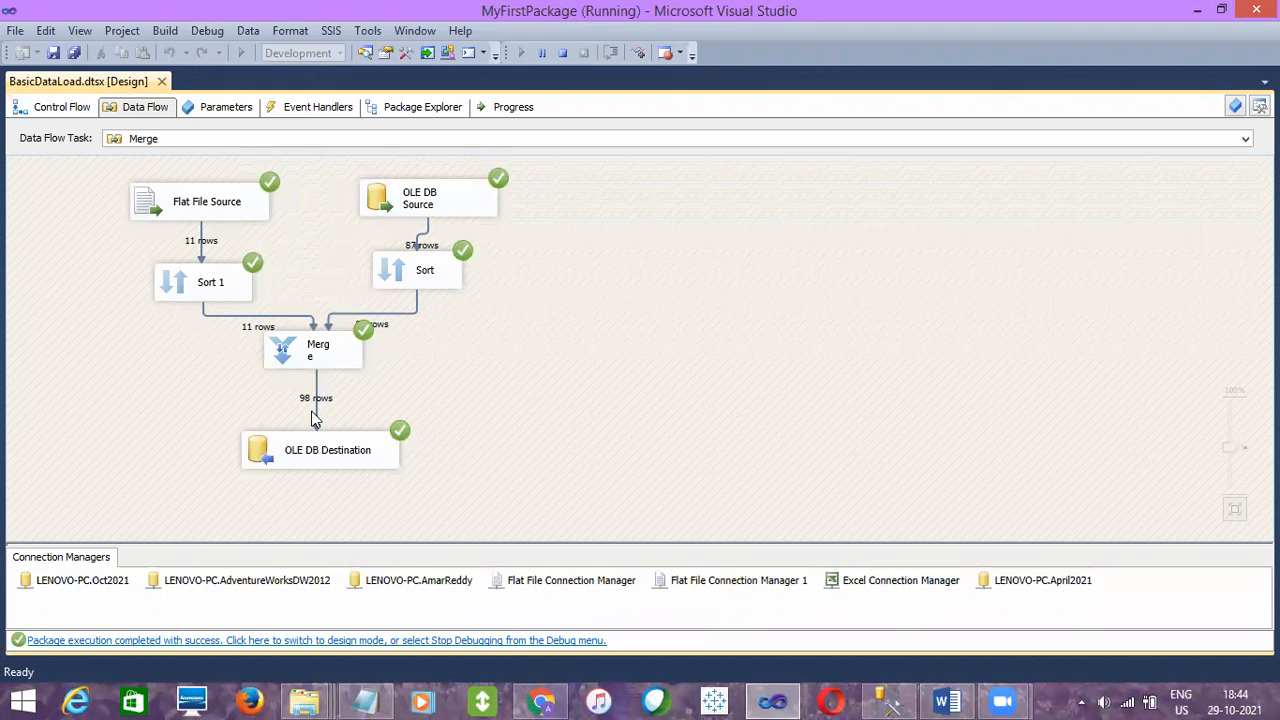
# - Switch to SQL Server Management Studio, run SELECT * FROM [EmpDetails_Merge] and examine the returned rows for duplicate EID values
pyautogui.click(887, 700)
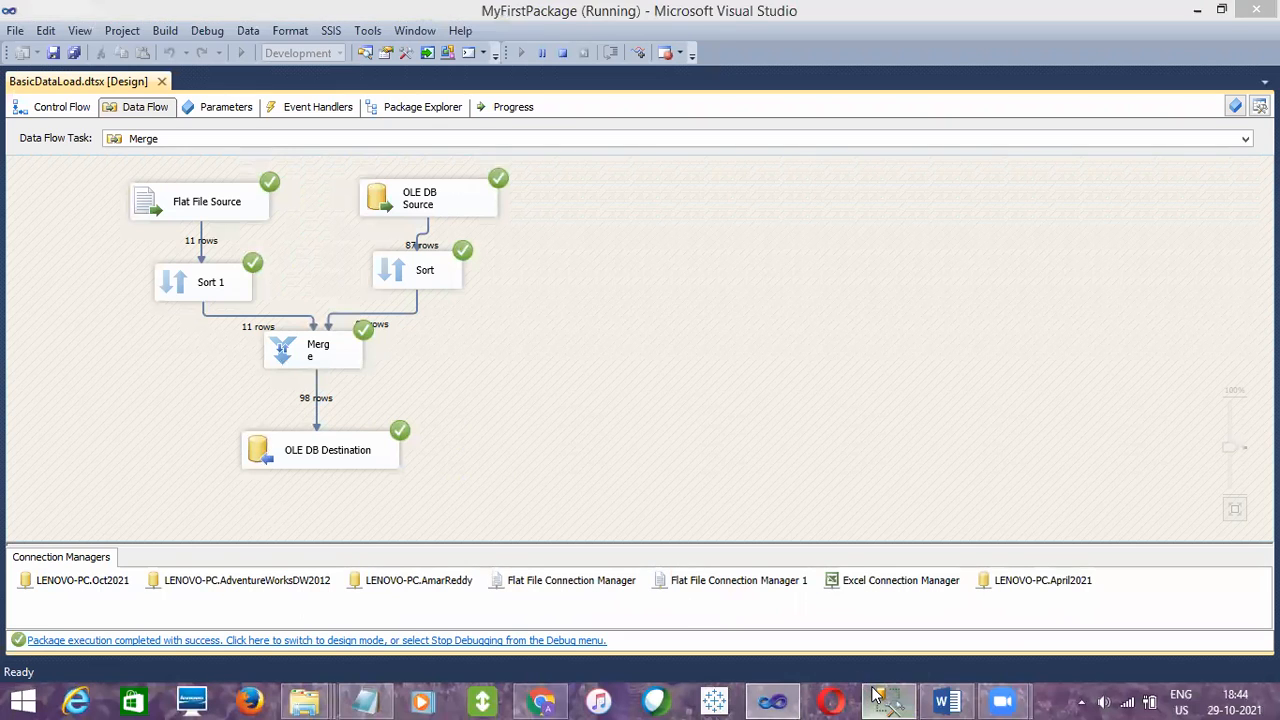
pyautogui.click(562, 213)
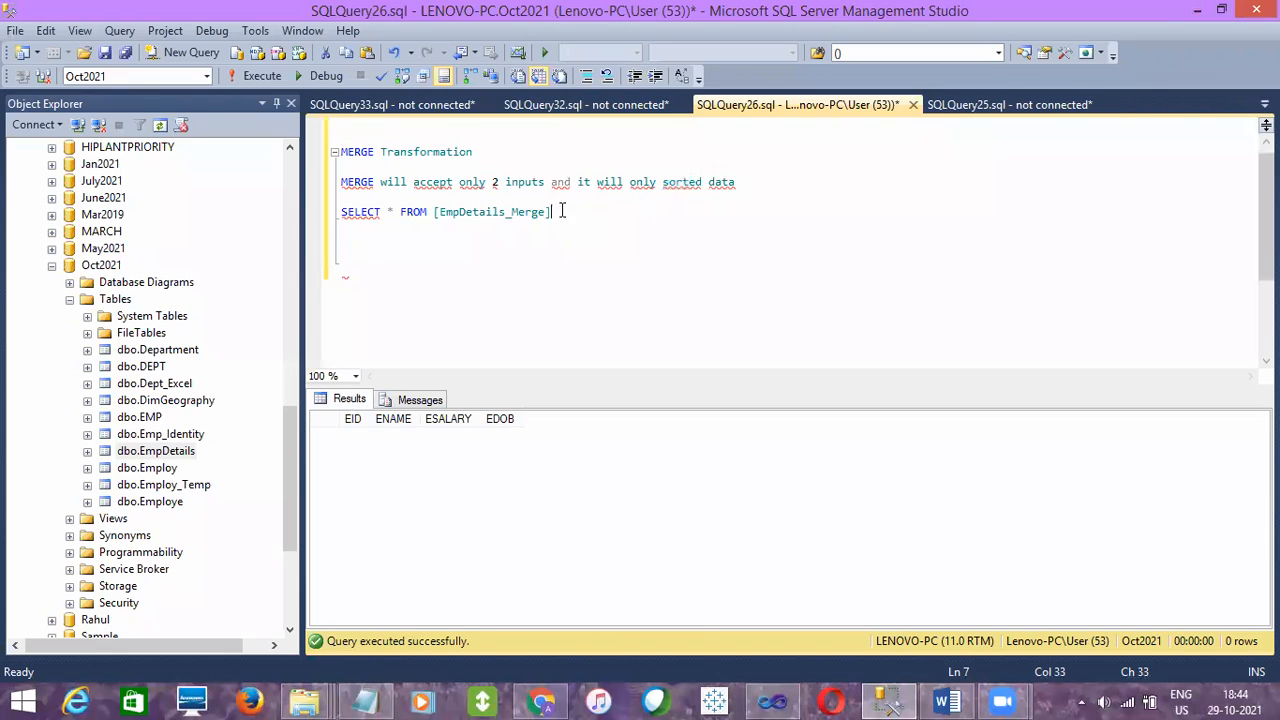
pyautogui.moveTo(558, 210); pyautogui.dragTo(555, 205)
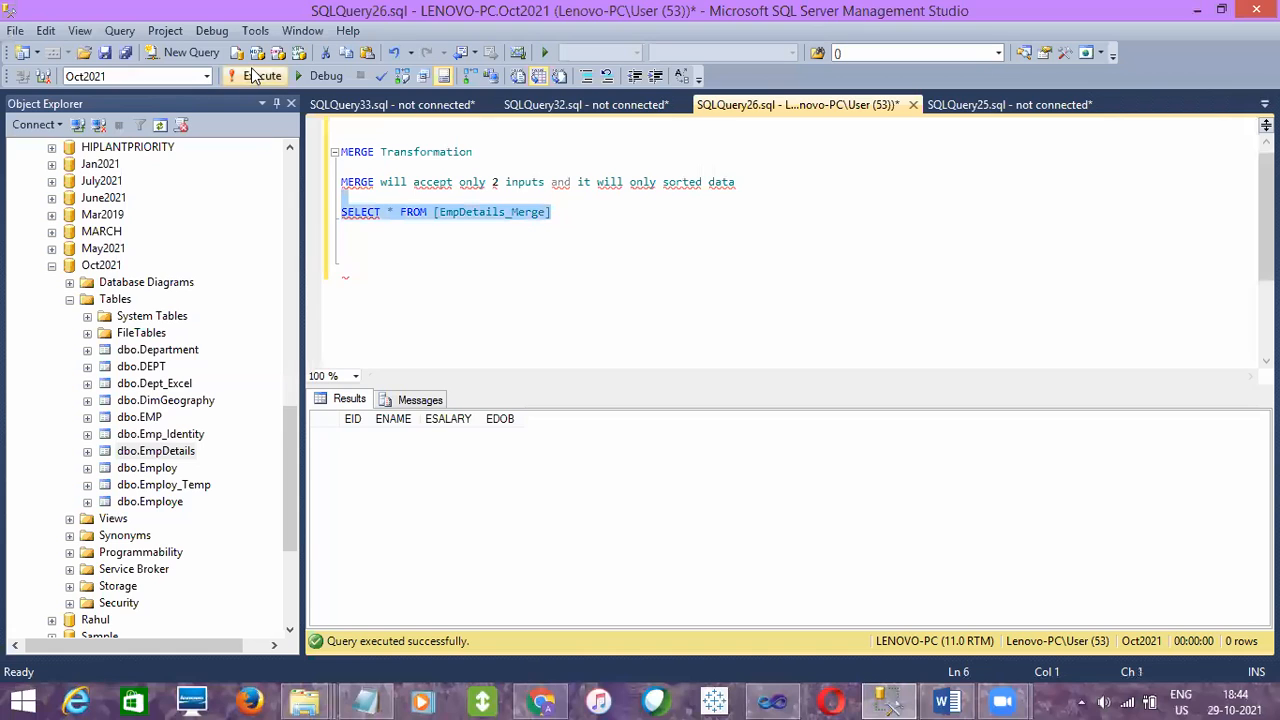
pyautogui.press('F5')
pyautogui.click(478, 548)
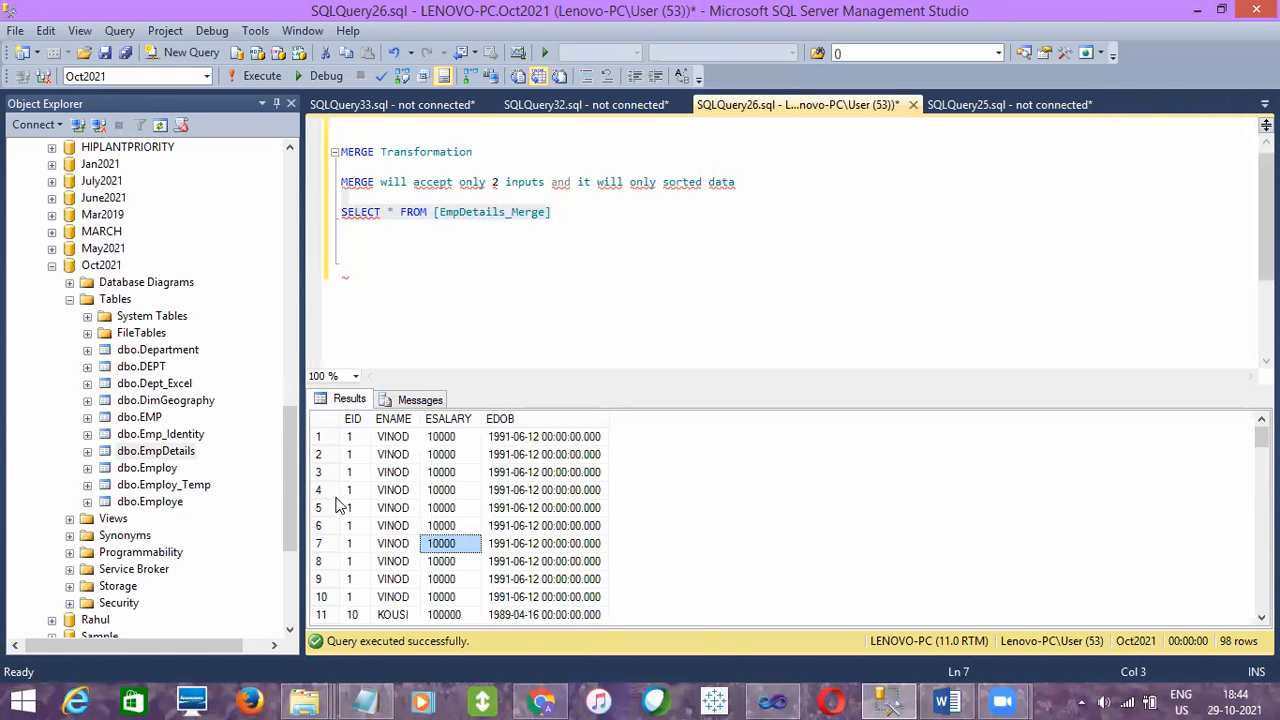
pyautogui.click(352, 543)
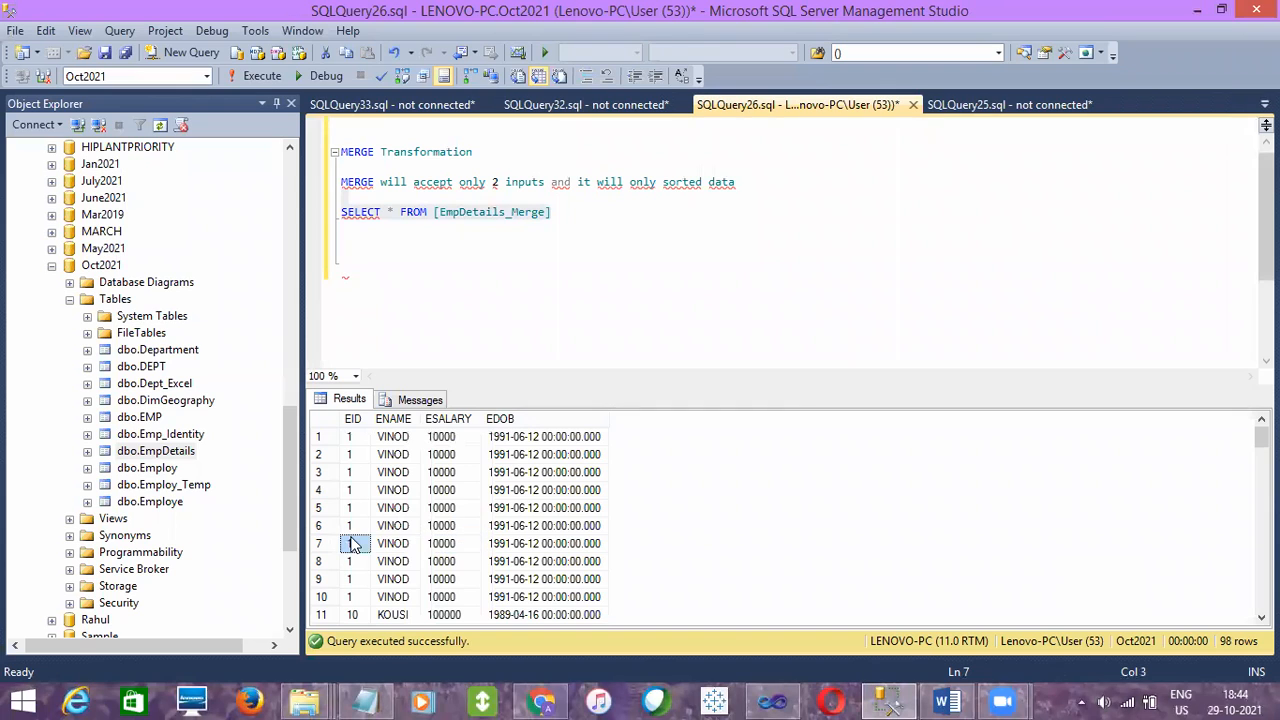
pyautogui.click(350, 440)
pyautogui.click(328, 422)
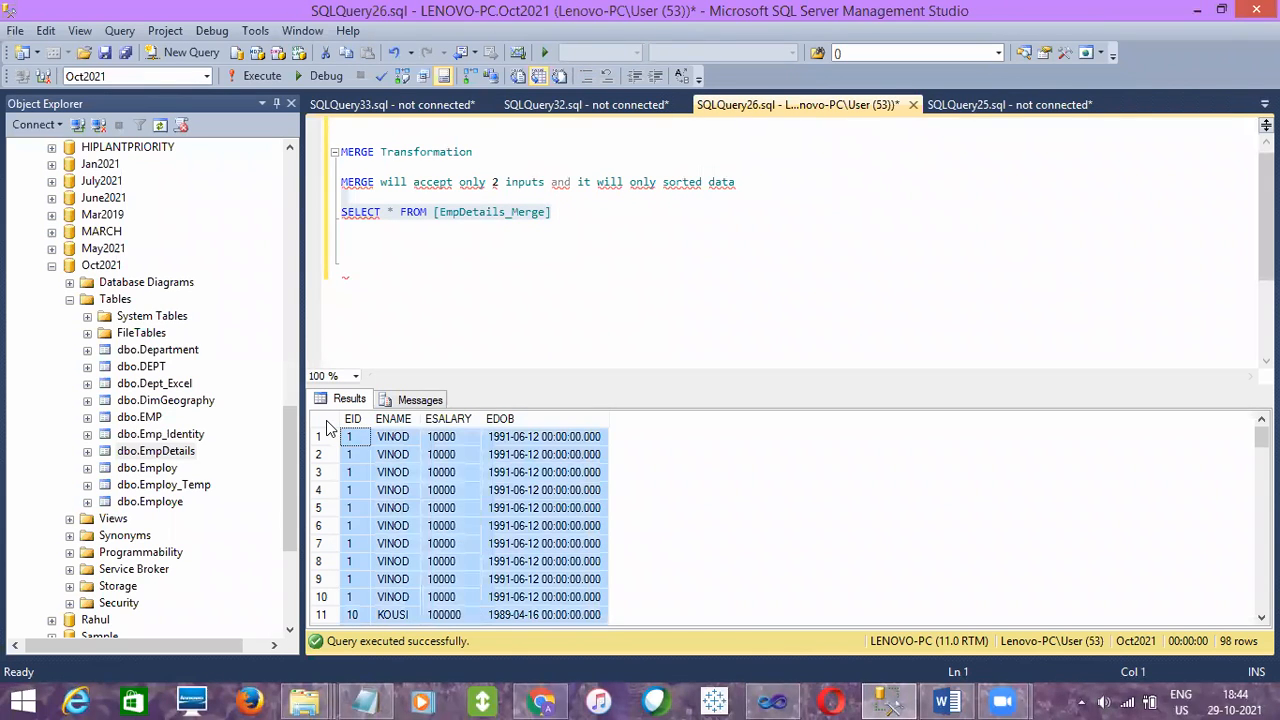
pyautogui.click(453, 283)
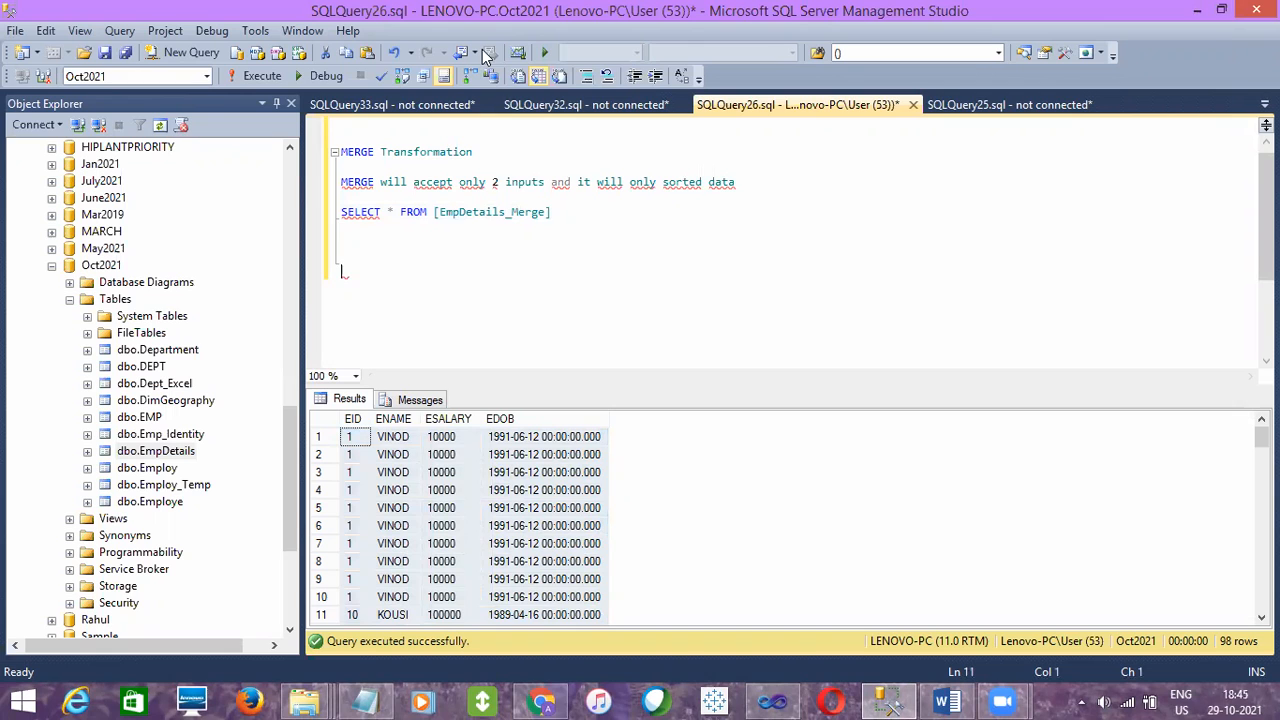
# - Switch to Visual Studio, stop debugging, and set Sort 1 to remove rows with duplicate sort values
pyautogui.click(772, 701)
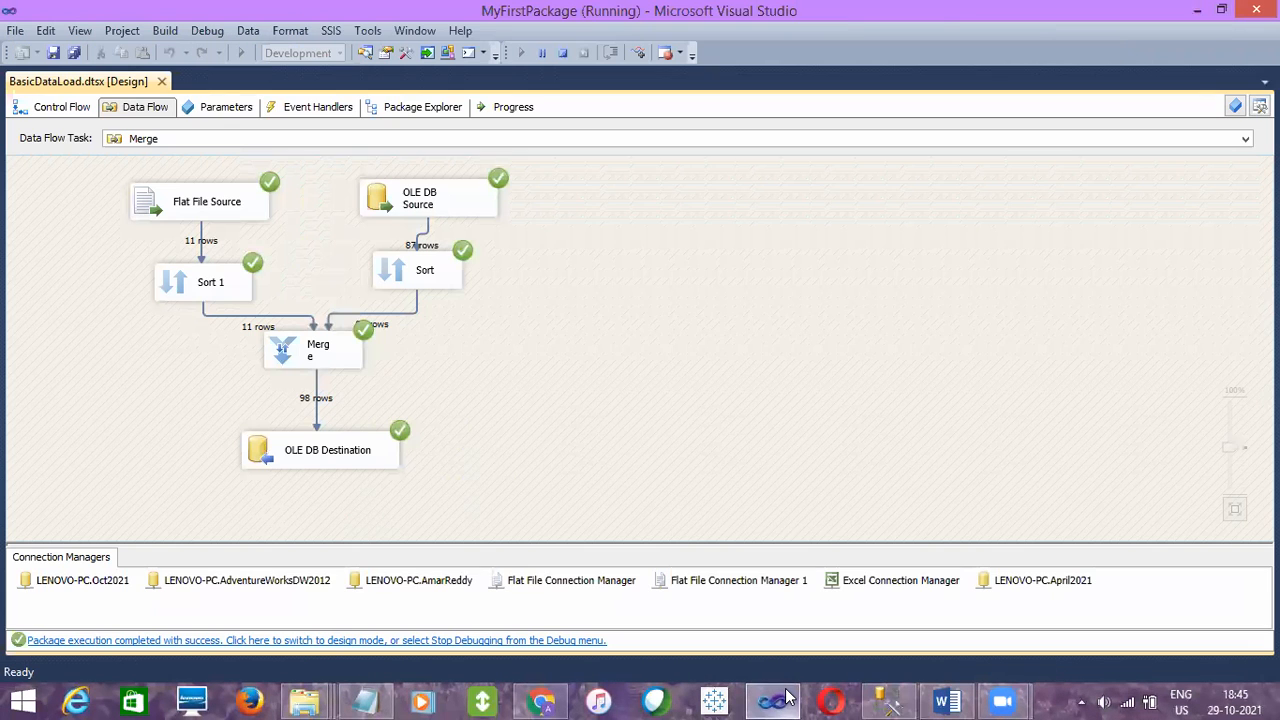
pyautogui.click(563, 53)
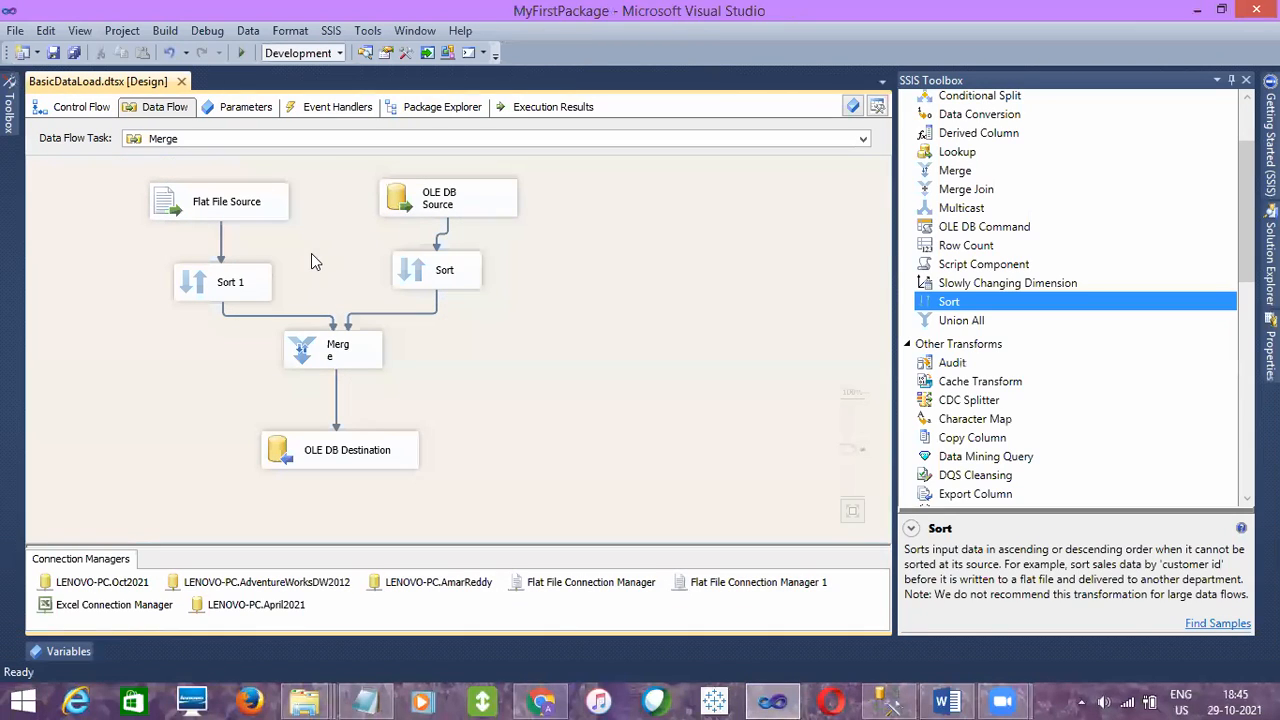
pyautogui.doubleClick(245, 285)
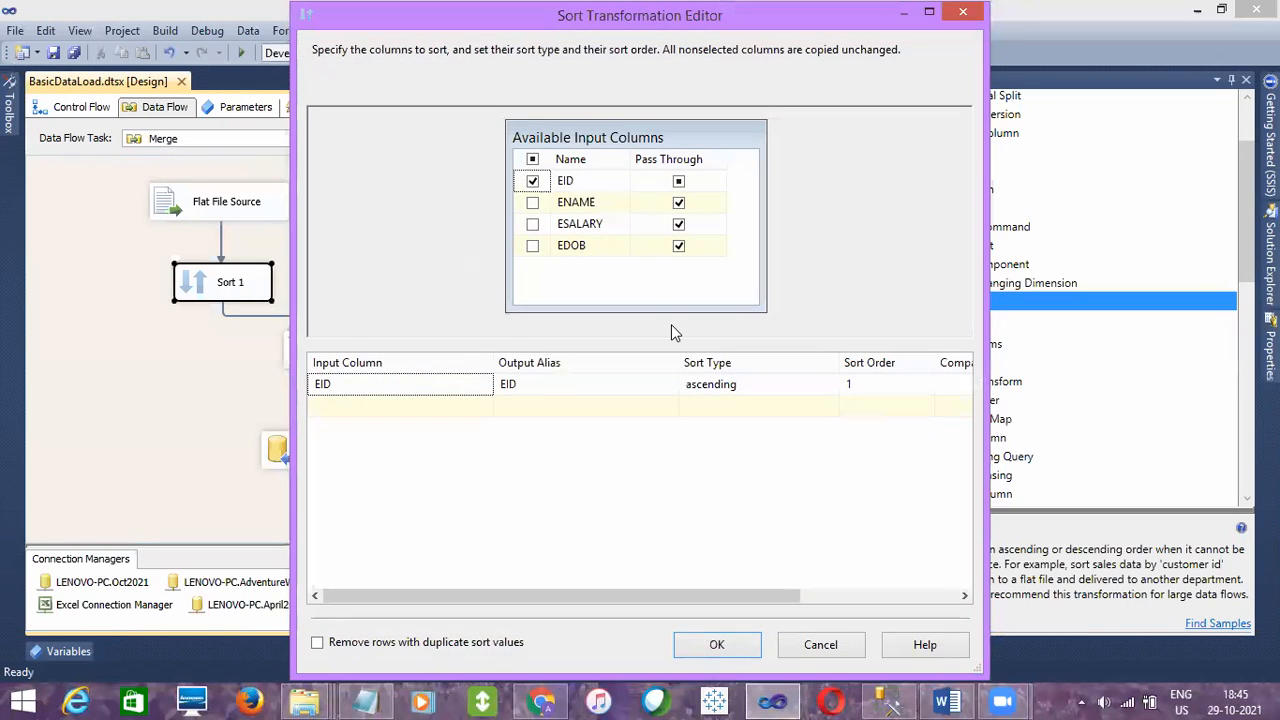
pyautogui.click(367, 649)
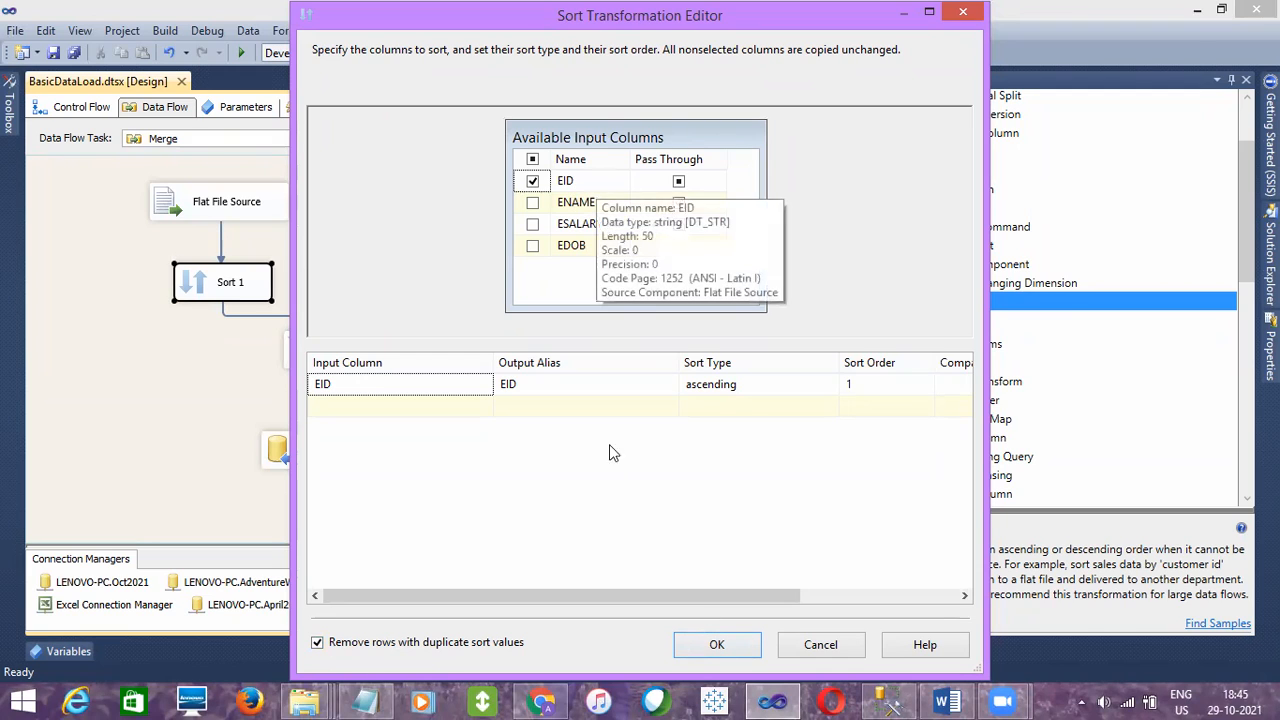
pyautogui.click(735, 643)
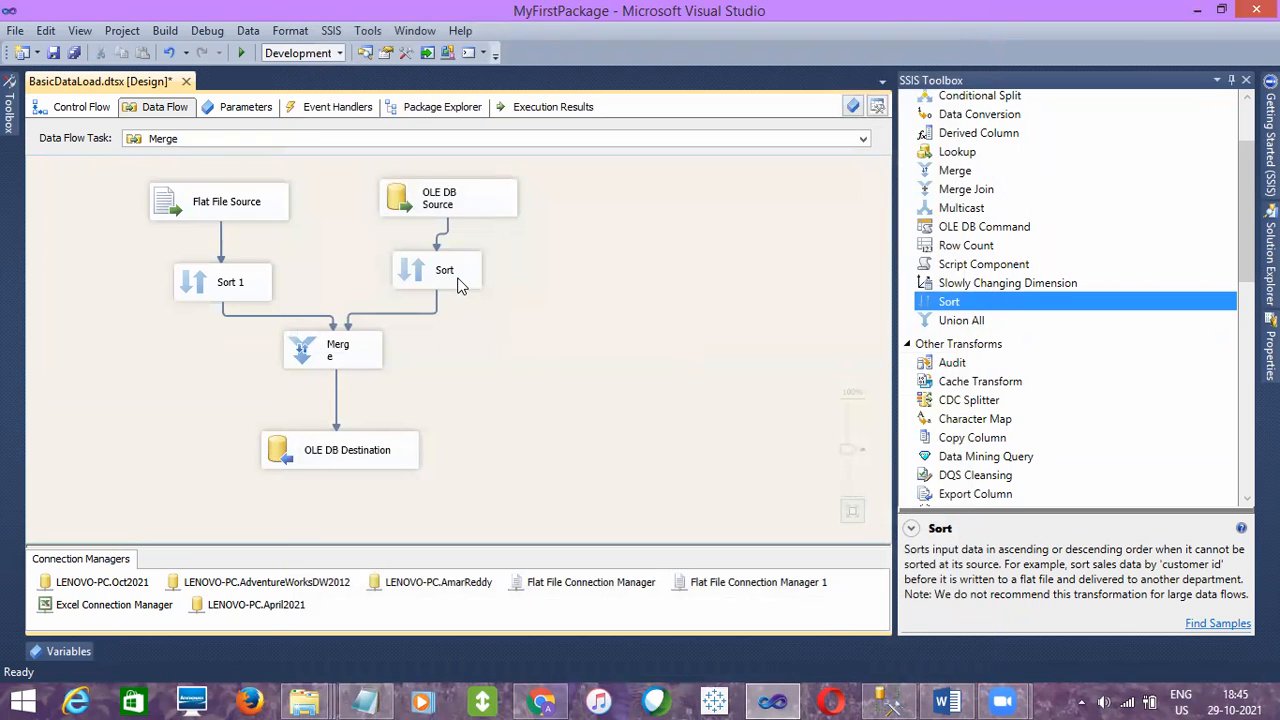
# - Set the Sort transformation below the OLE DB Source to remove rows with duplicate sort values
pyautogui.doubleClick(460, 280)
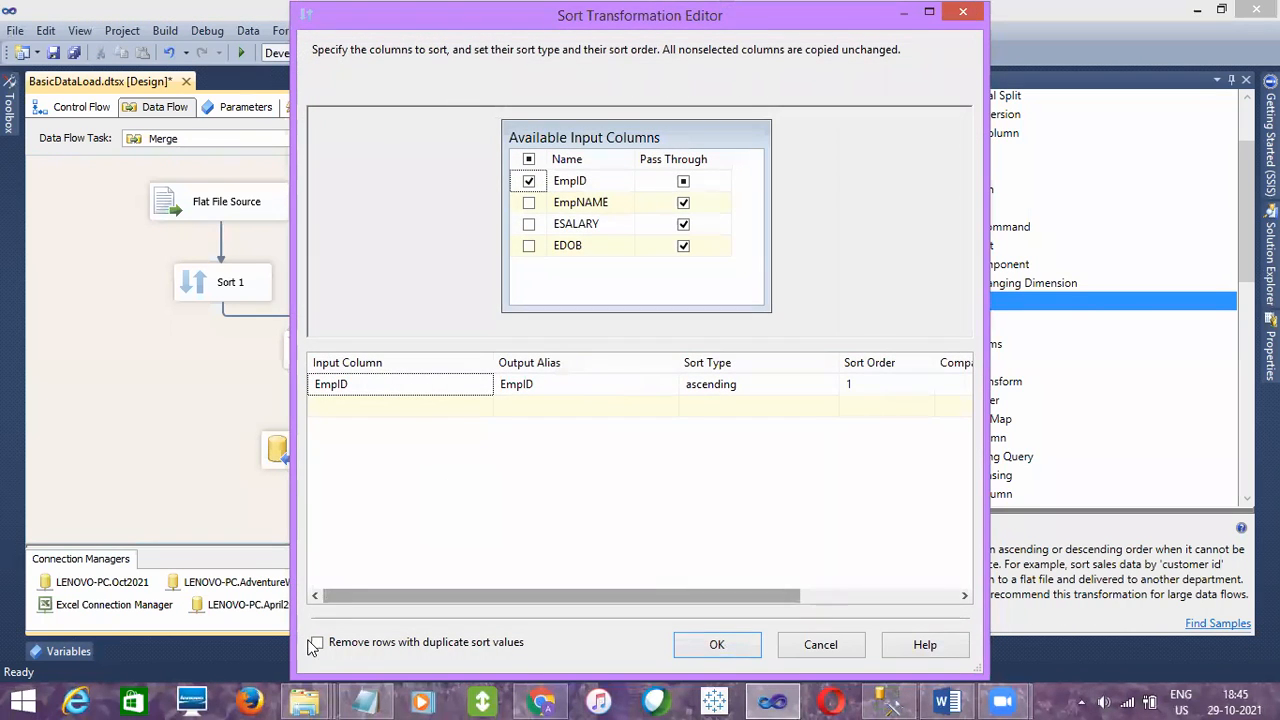
pyautogui.click(316, 642)
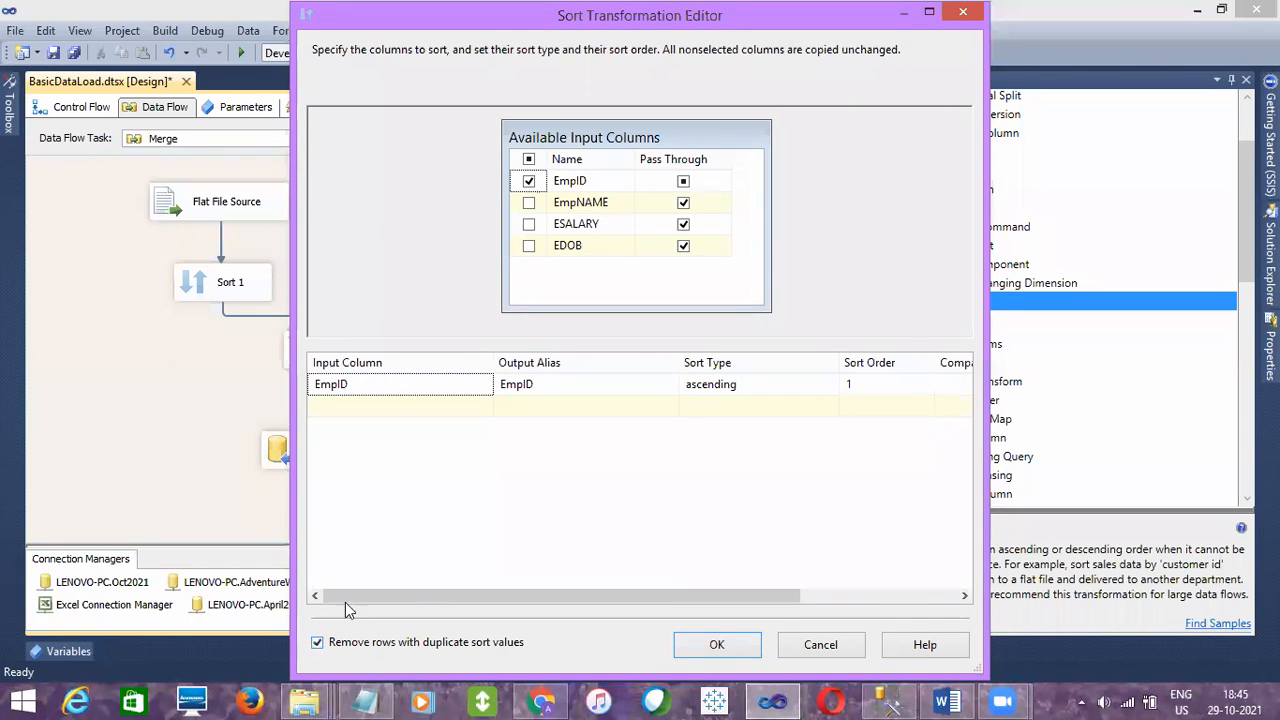
pyautogui.click(703, 638)
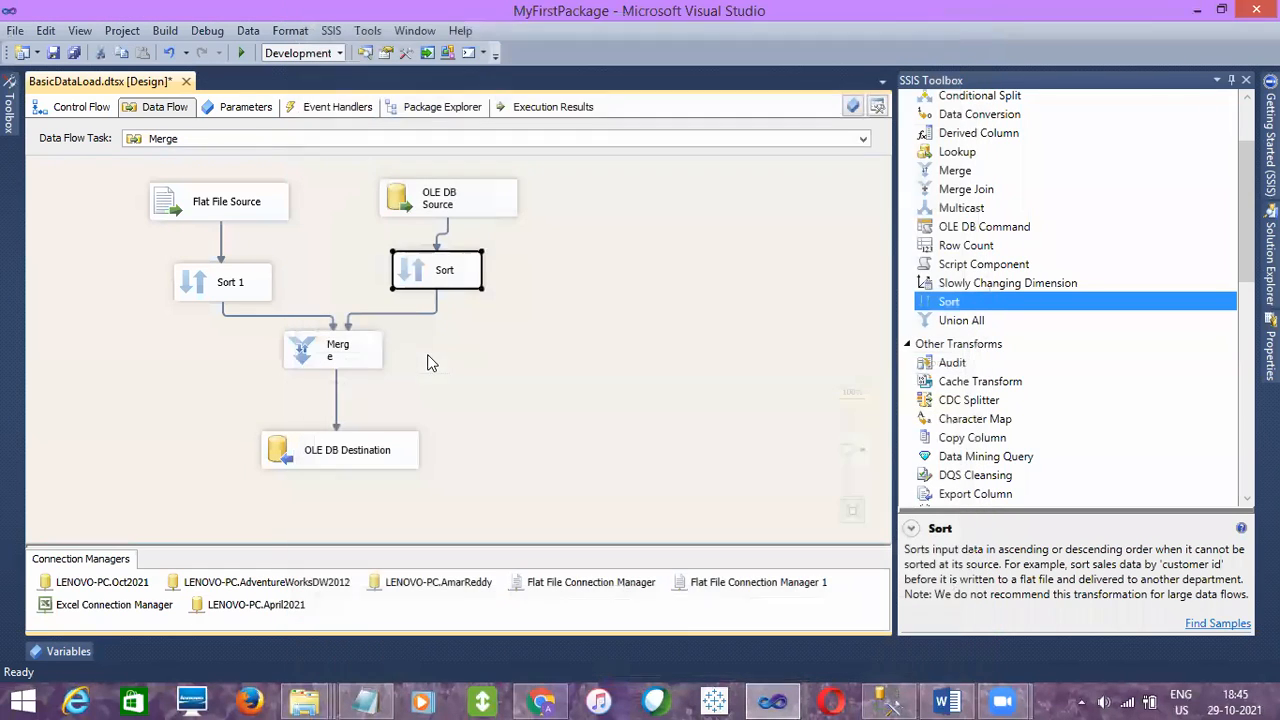
# - Enable data viewers on both paths from the Sort transformations into Merge, and save the package
pyautogui.click(287, 313)
pyautogui.click(287, 316)
pyautogui.rightClick(287, 316)
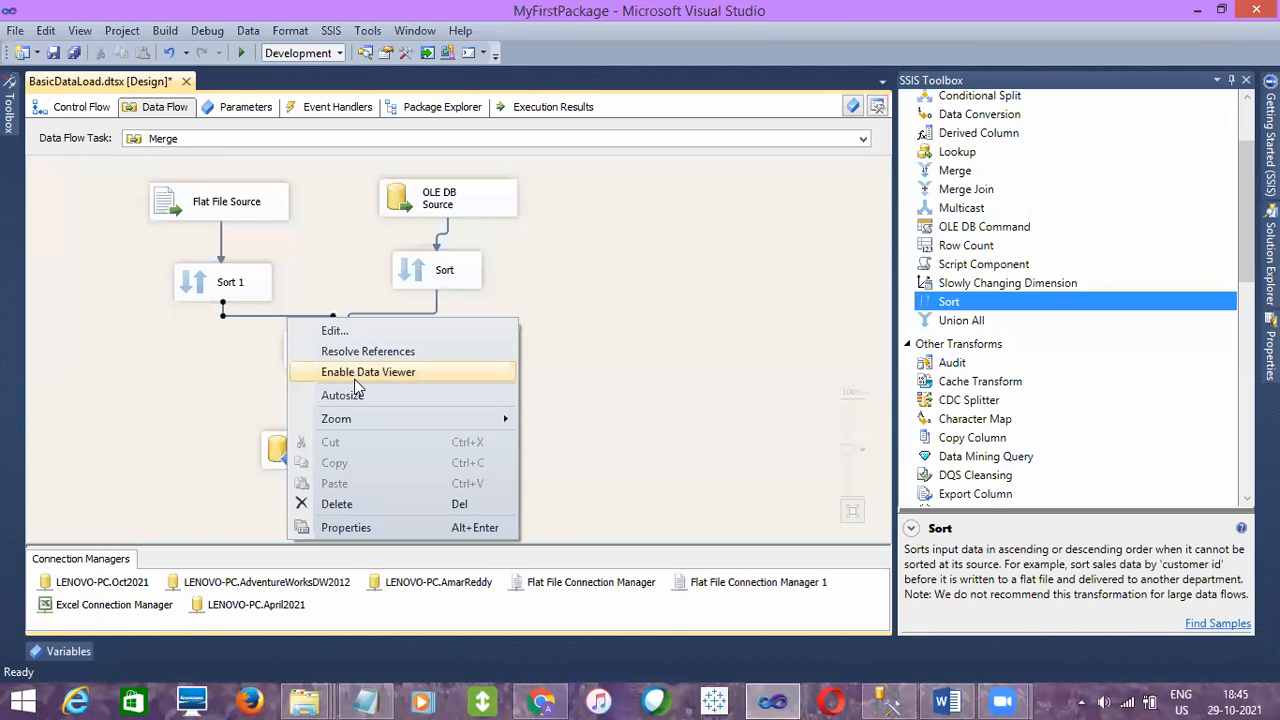
pyautogui.click(355, 372)
pyautogui.click(430, 312)
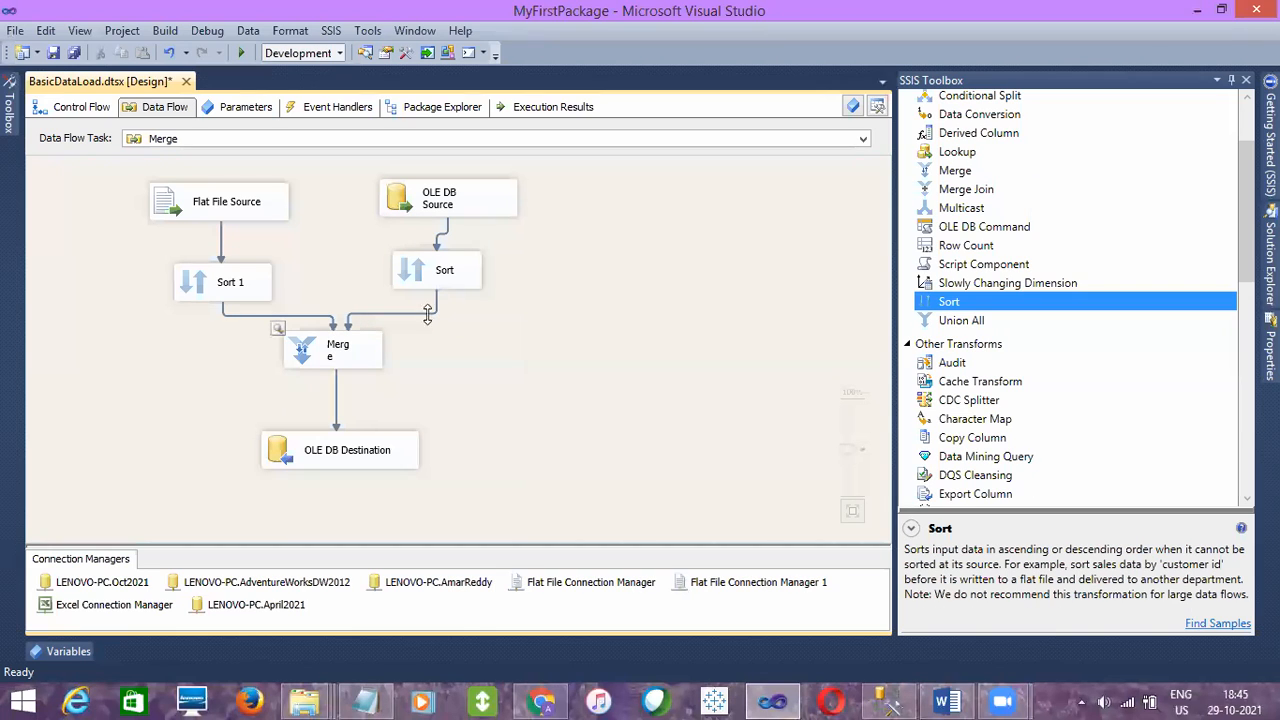
pyautogui.click(428, 313)
pyautogui.rightClick(428, 313)
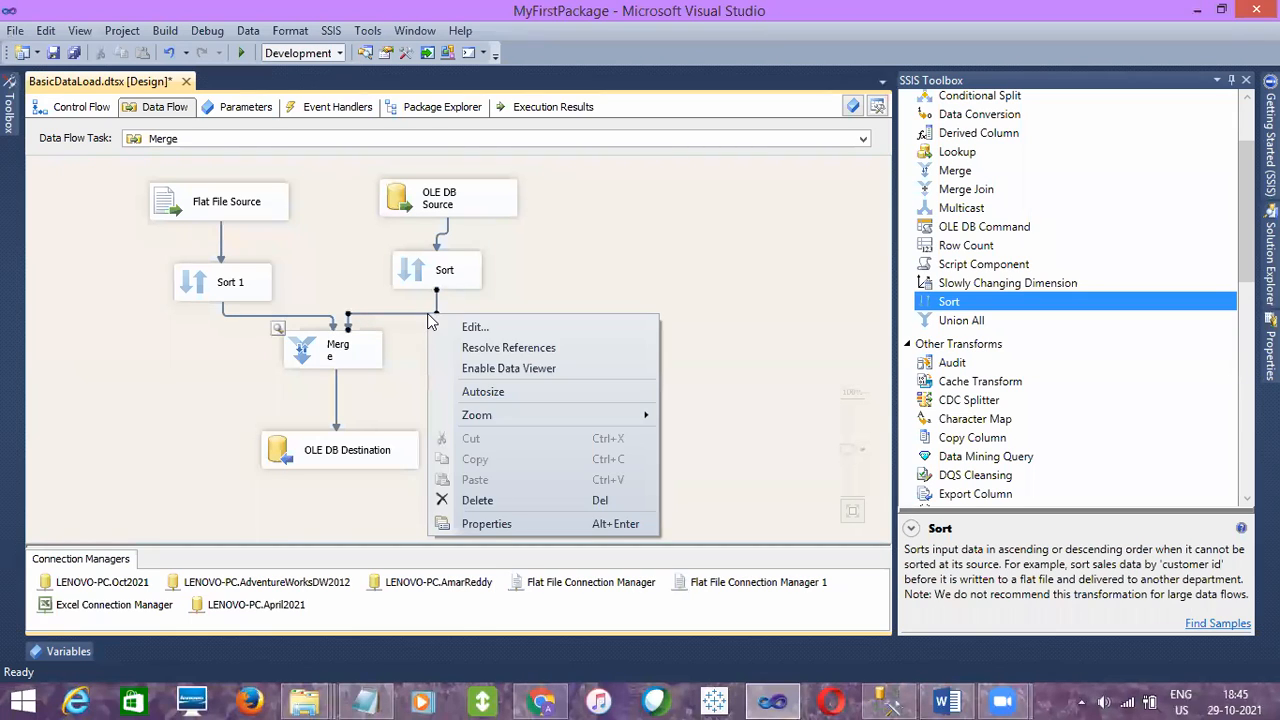
pyautogui.click(470, 368)
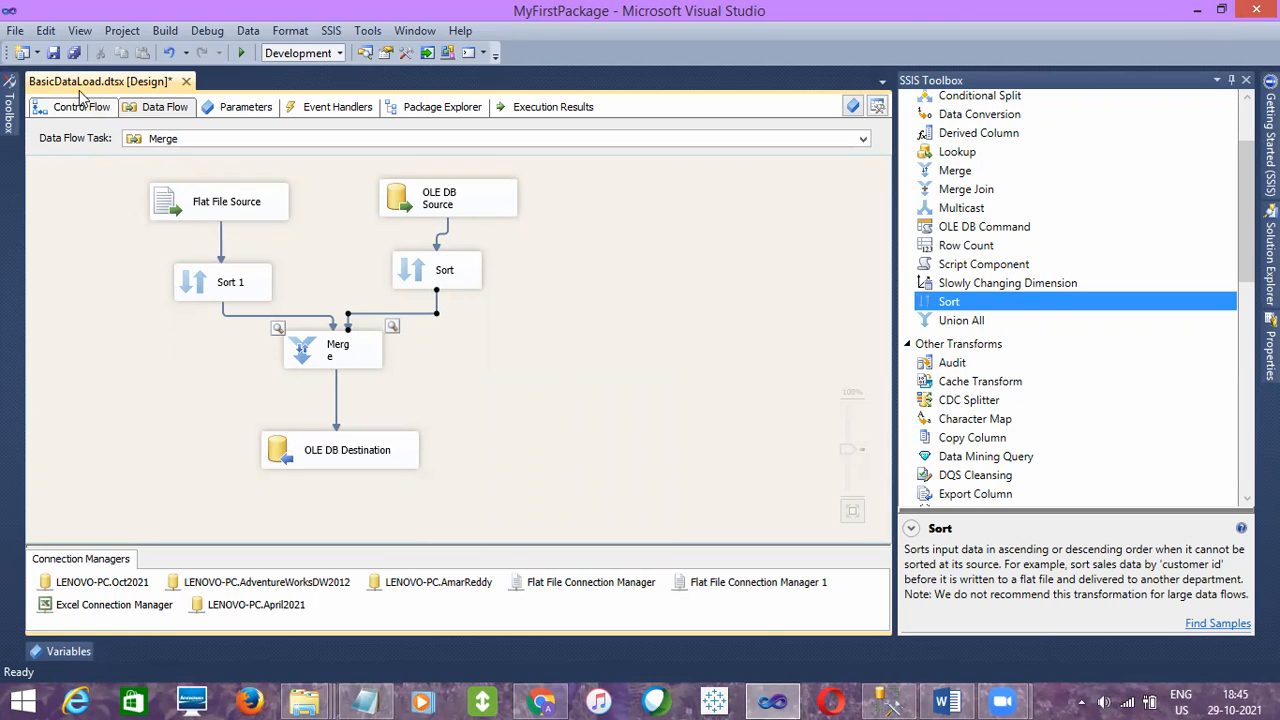
pyautogui.click(53, 52)
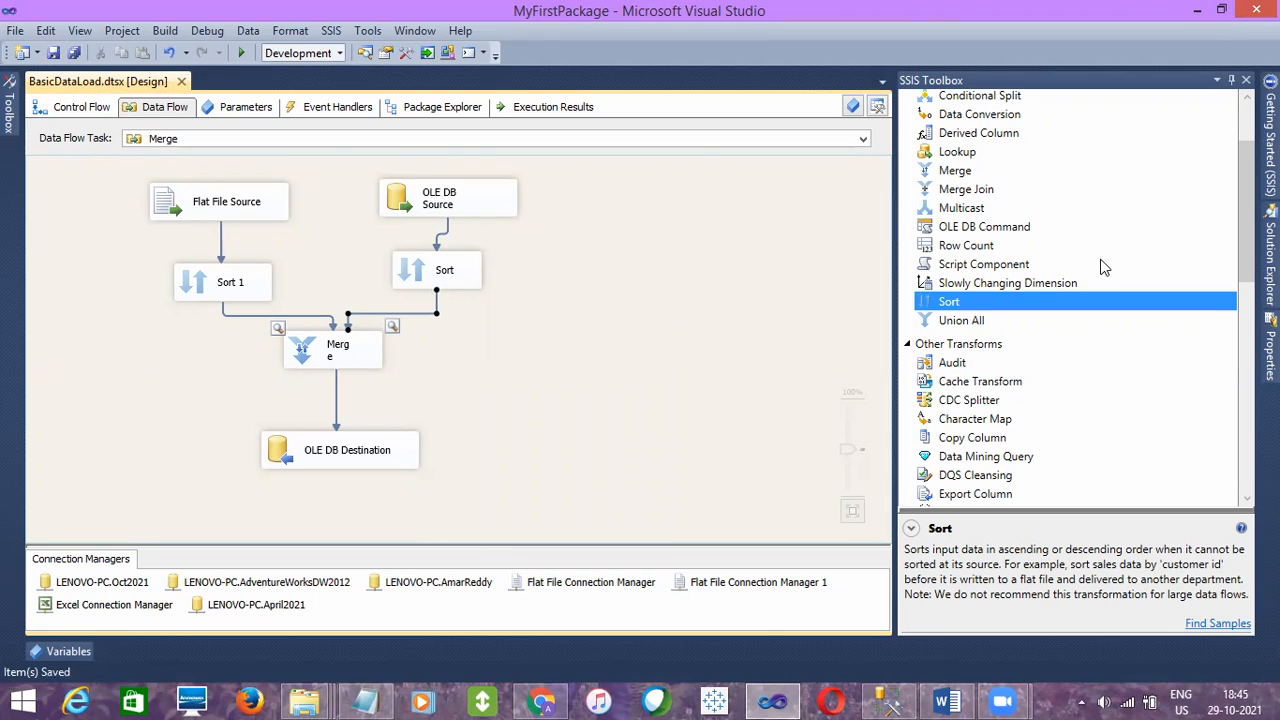
# - Execute the BasicDataLoad.dtsx package again, then review the sorted rows in the data viewers and close them
pyautogui.click(1270, 255)
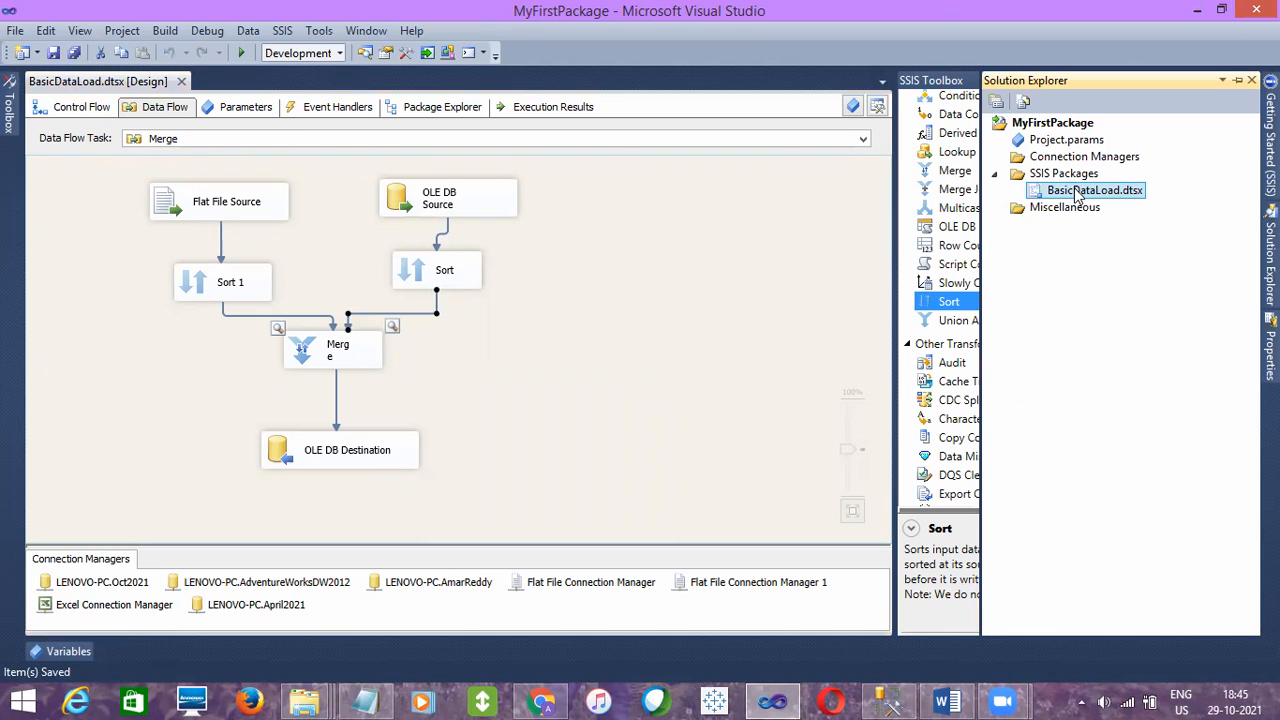
pyautogui.rightClick(1076, 190)
pyautogui.click(971, 222)
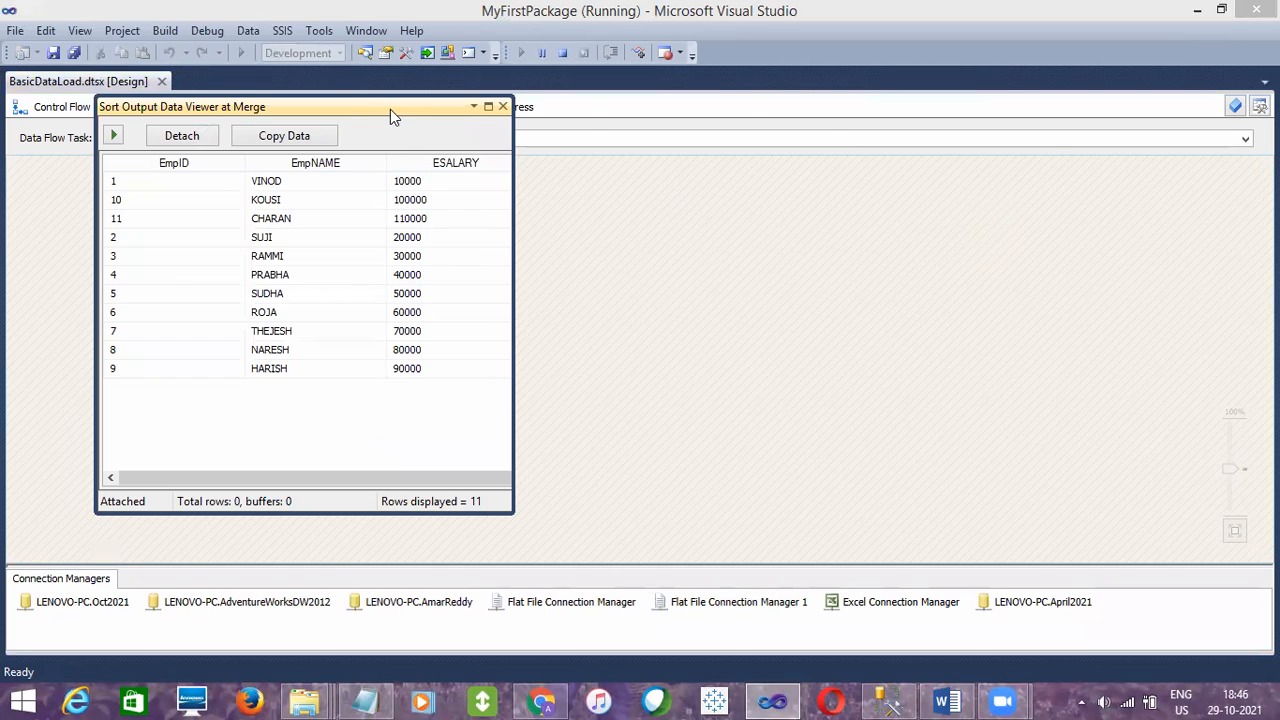
pyautogui.moveTo(390, 112); pyautogui.dragTo(855, 108)
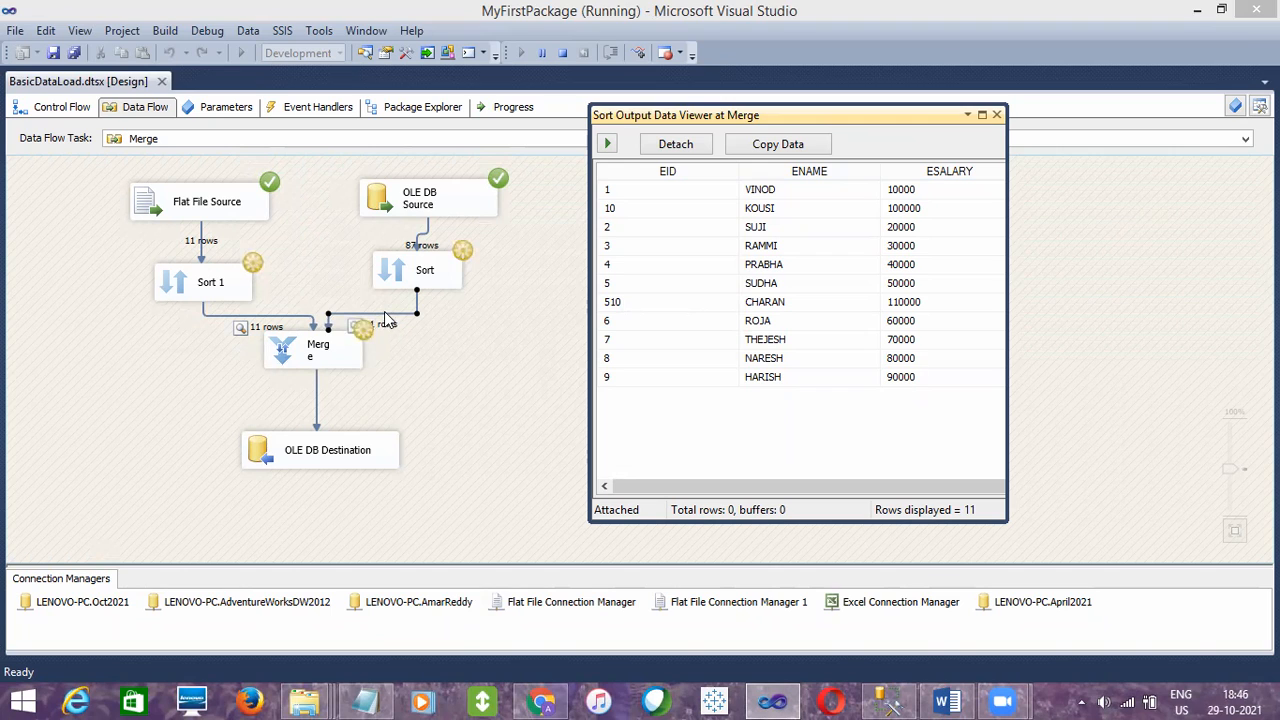
pyautogui.click(996, 115)
# - Check the row counts around Merge, the OLE DB Destination and both Sort transformations, and stop debugging
pyautogui.click(333, 342)
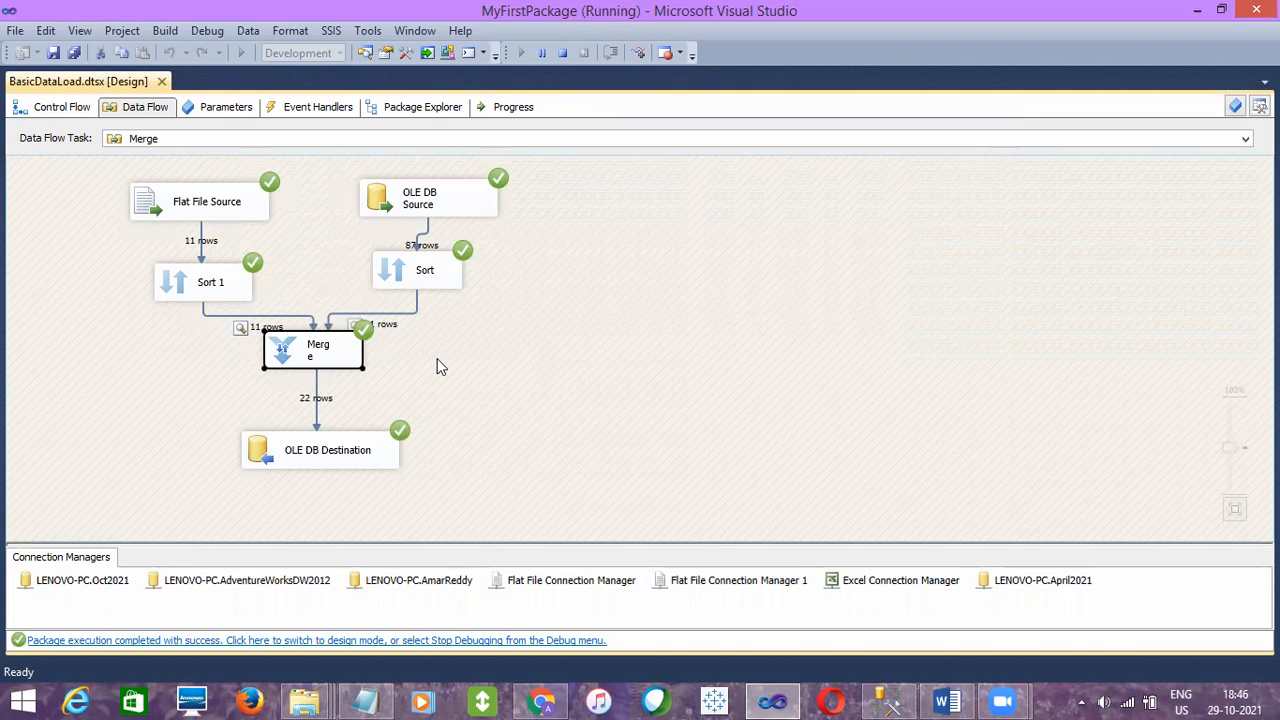
pyautogui.click(340, 445)
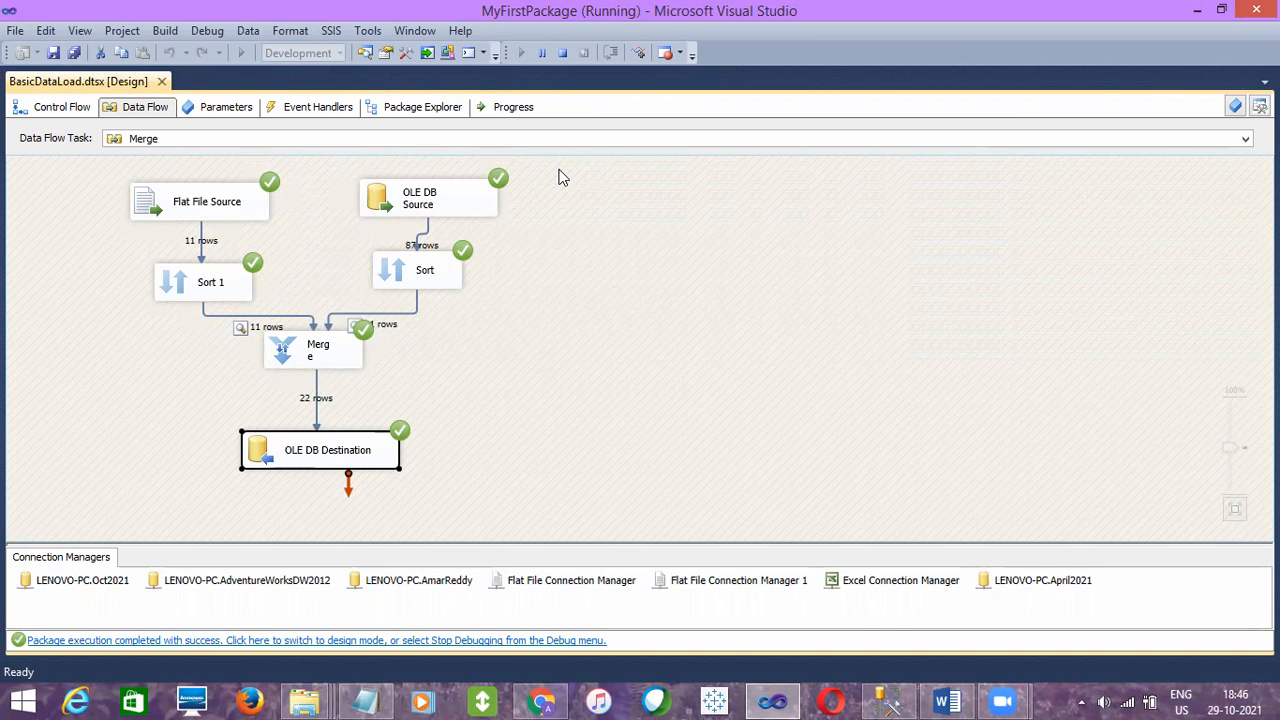
pyautogui.click(318, 399)
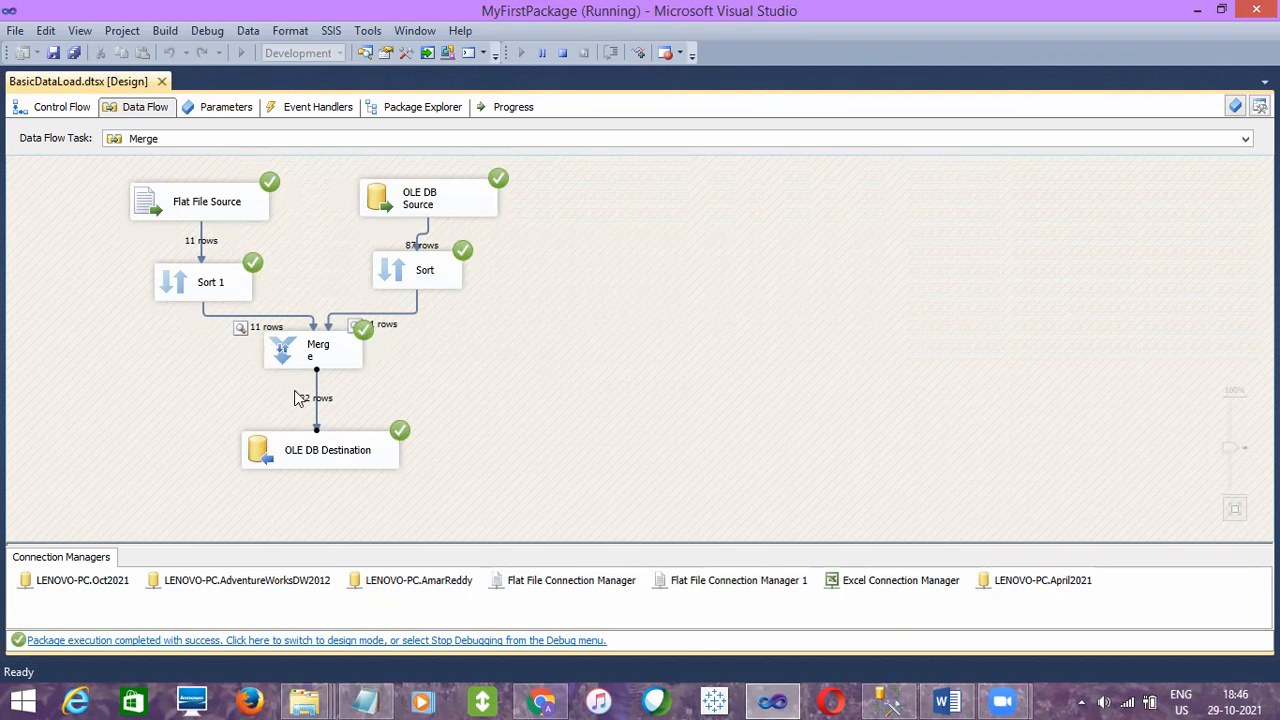
pyautogui.click(236, 293)
pyautogui.click(433, 273)
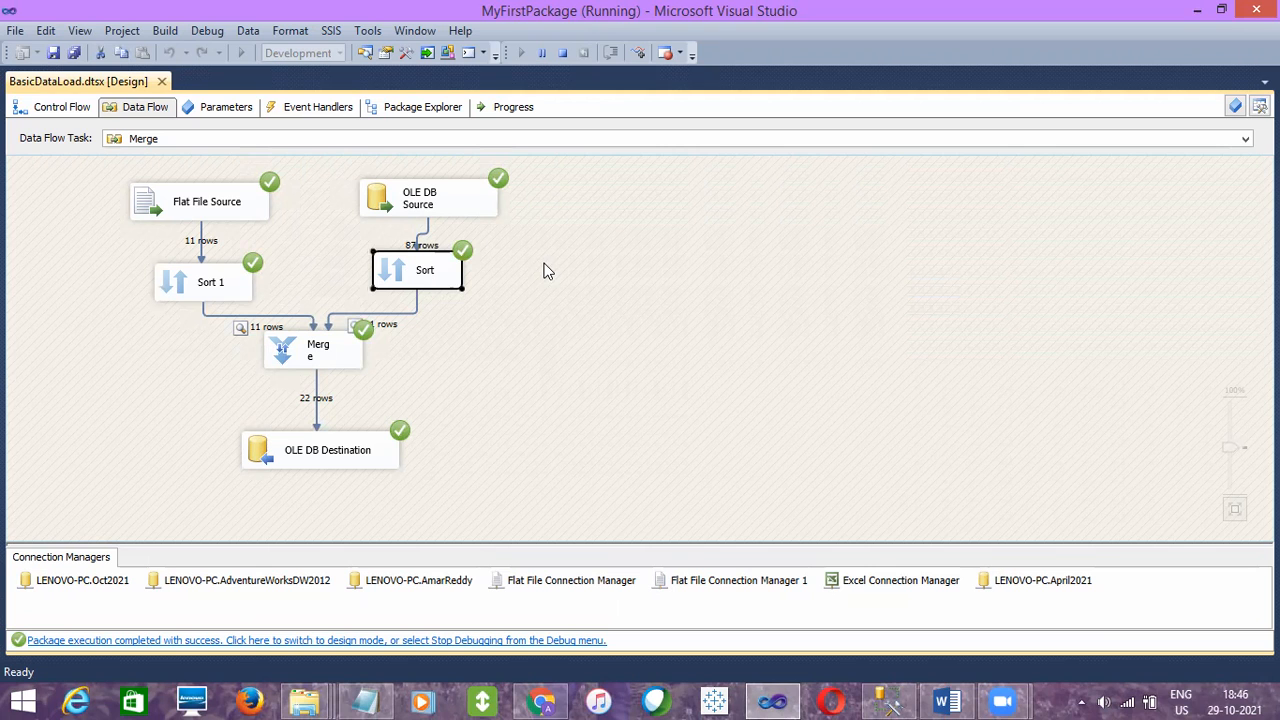
pyautogui.click(564, 55)
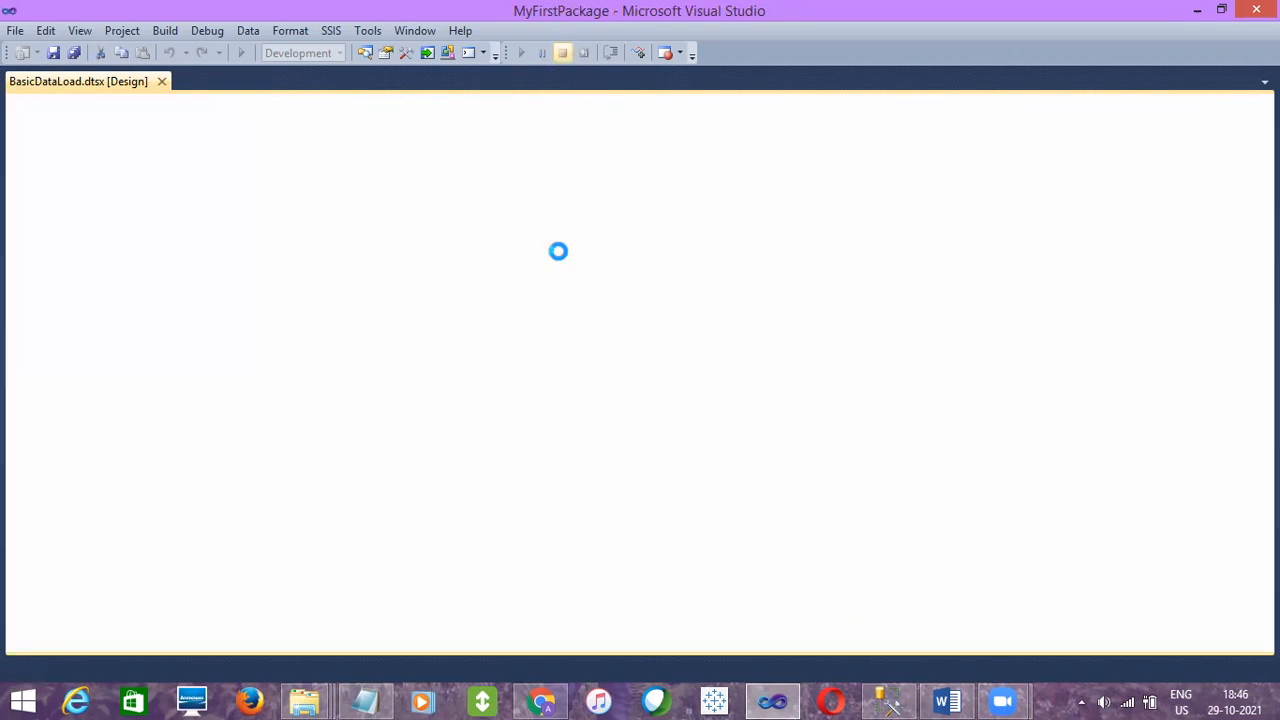
# - Switch to SQL Server Management Studio and run SELECT * FROM [EmpDetails_Merge] to check the loaded rows
pyautogui.click(888, 700)
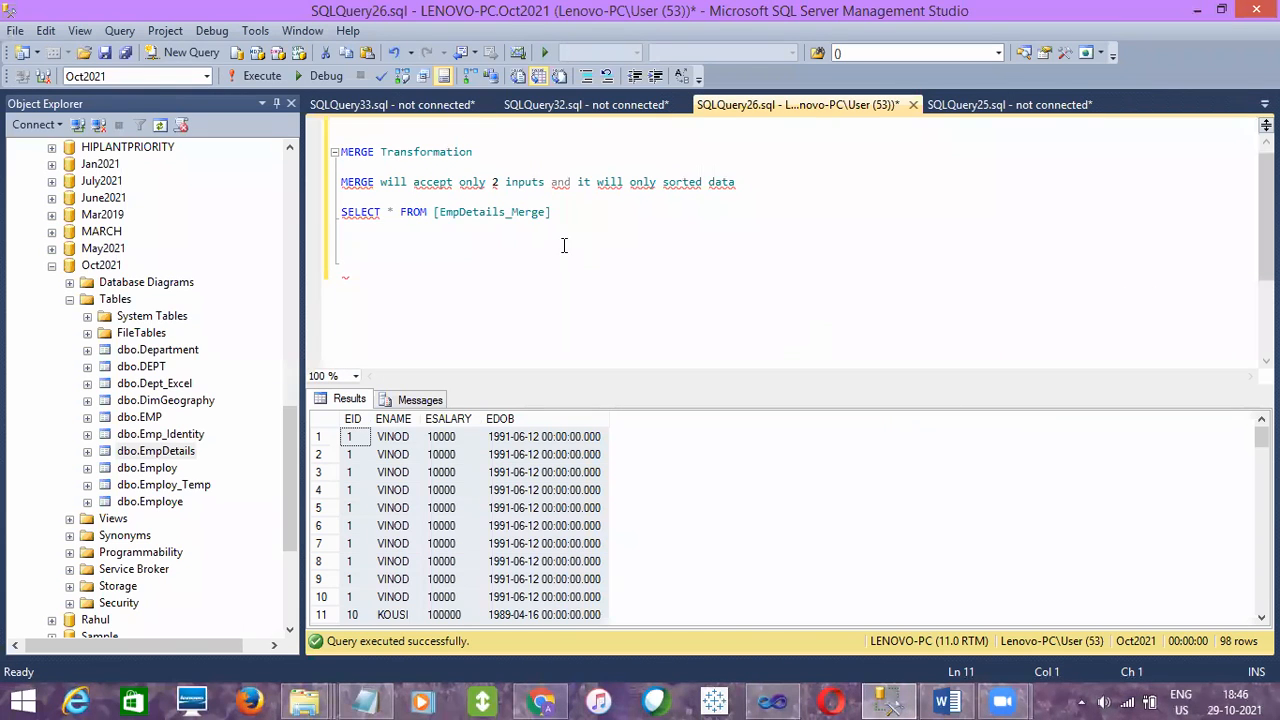
pyautogui.click(564, 211)
pyautogui.moveTo(564, 211); pyautogui.dragTo(340, 197)
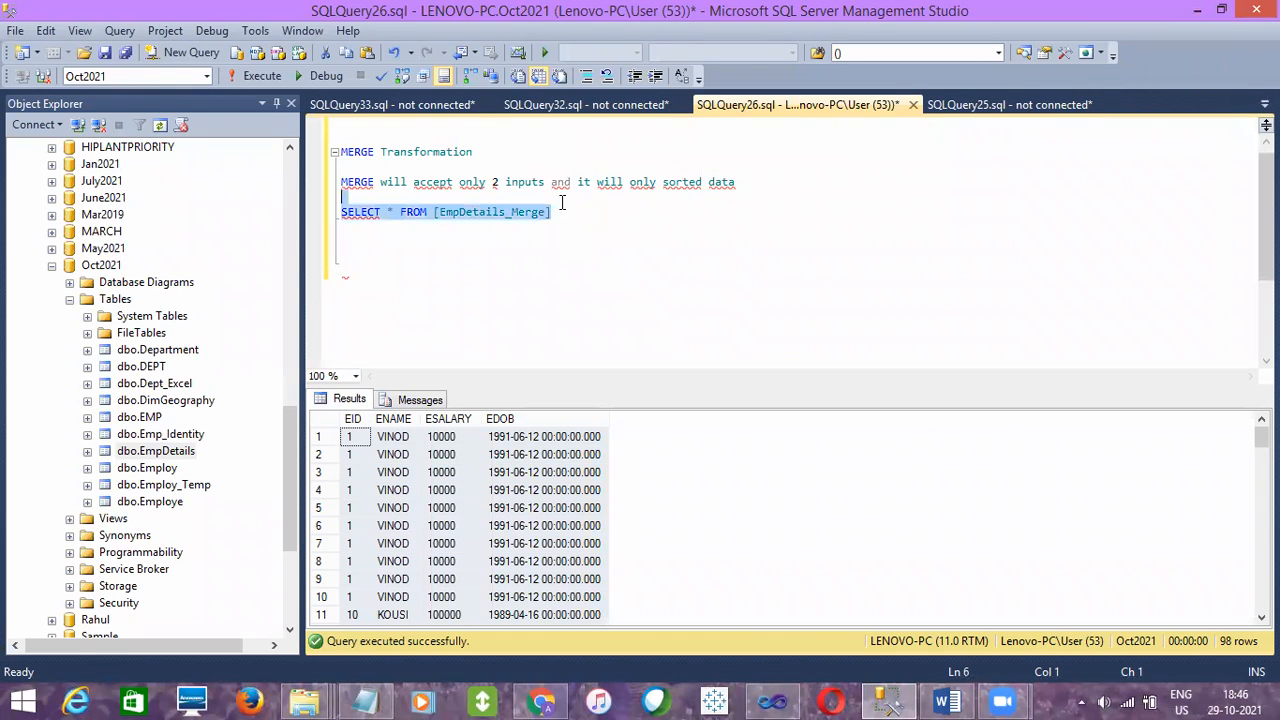
pyautogui.click(264, 78)
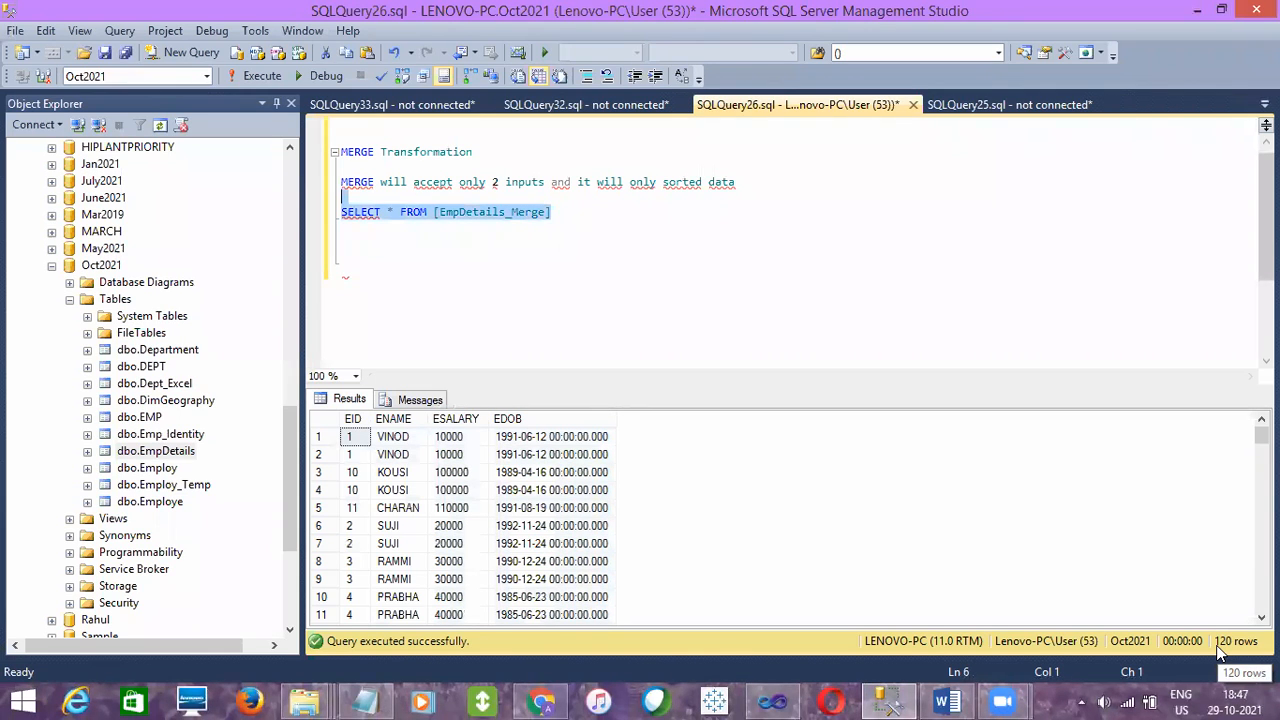
# - Write TRUNCATE TABLE [EmpDetails_Merge] below the SELECT query and execute only that statement
pyautogui.click(558, 211)
pyautogui.moveTo(558, 211); pyautogui.dragTo(433, 214)
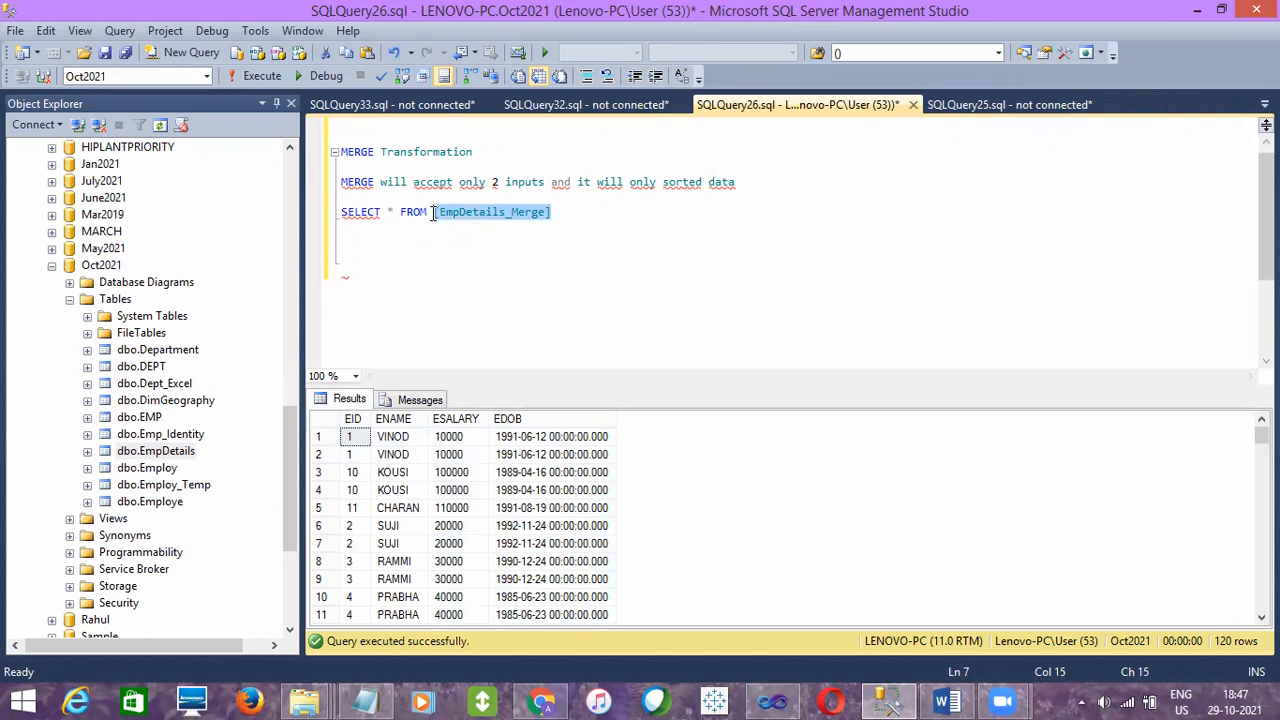
pyautogui.press('End')
pyautogui.press('Return')
pyautogui.press('Return')
pyautogui.press('Return')
pyautogui.write('TRUNCATE TABLE')
pyautogui.write('[EmpDetails_Merge]')
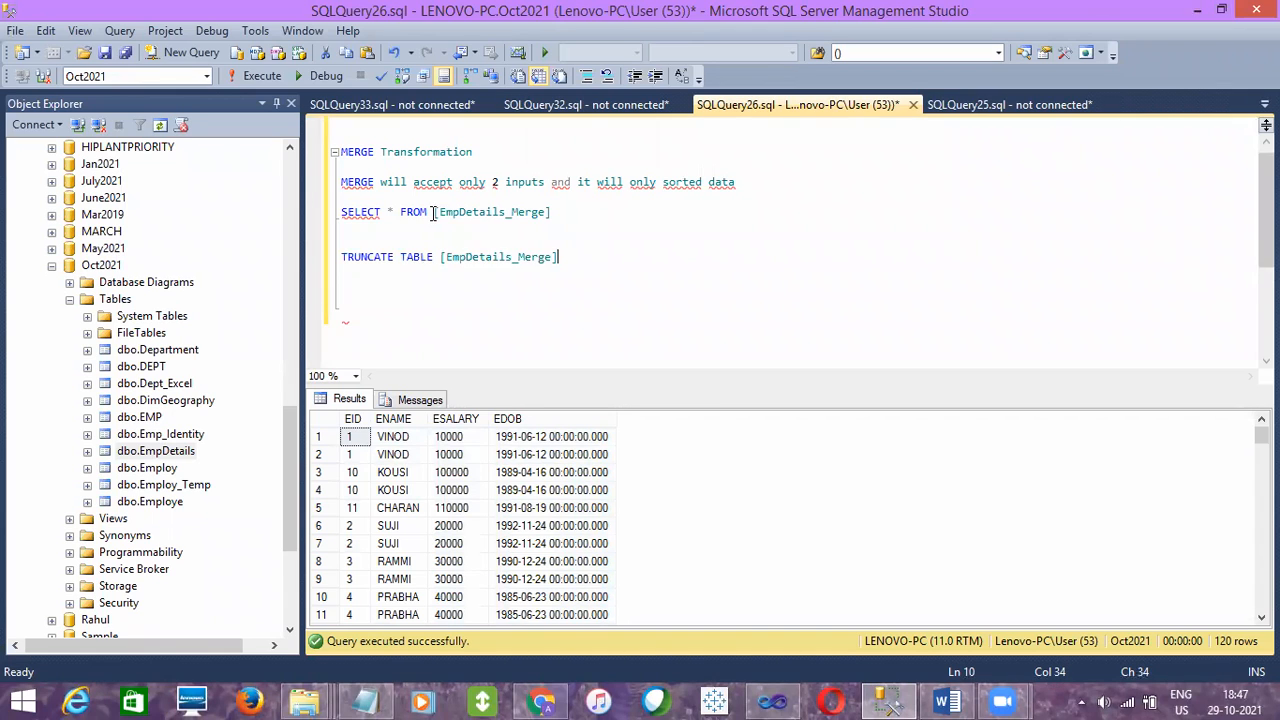
pyautogui.hotkey('shift', 'Up')
pyautogui.press('F5')
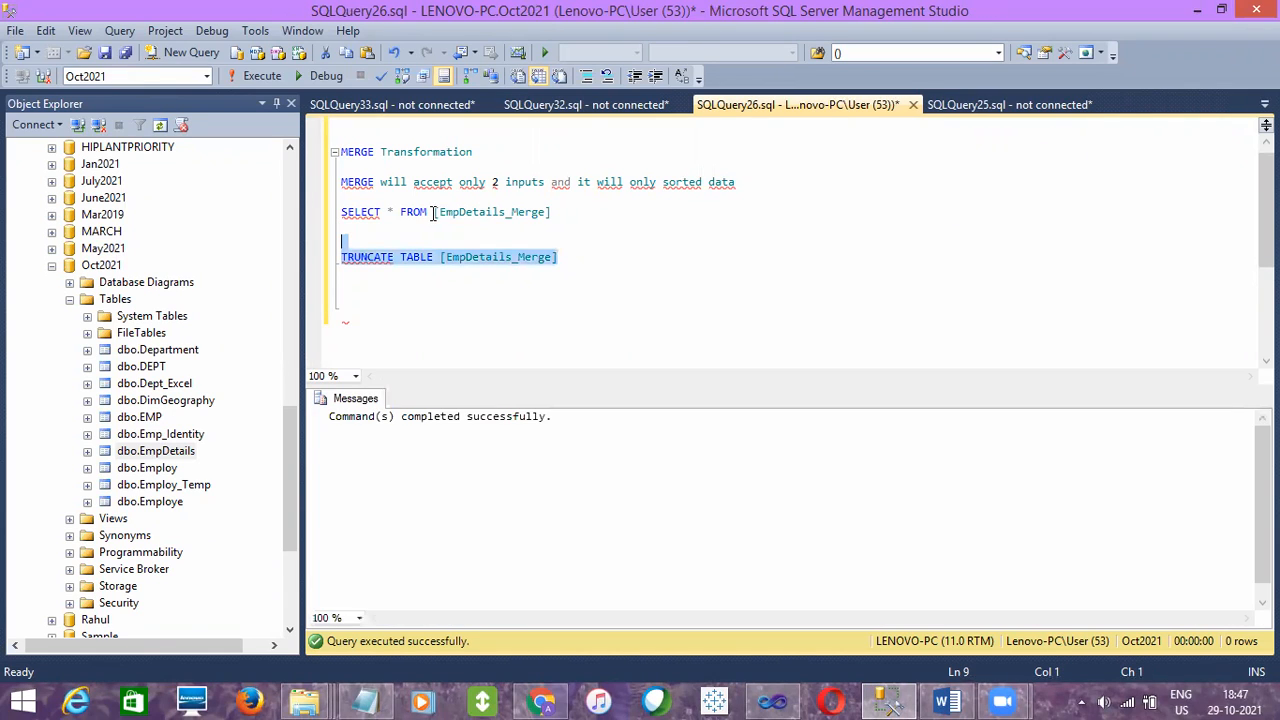
# - Delete the TRUNCATE statement from the script and rerun SELECT * FROM [EmpDetails_Merge]
pyautogui.press('BackSpace')
pyautogui.press('BackSpace')
pyautogui.press('BackSpace')
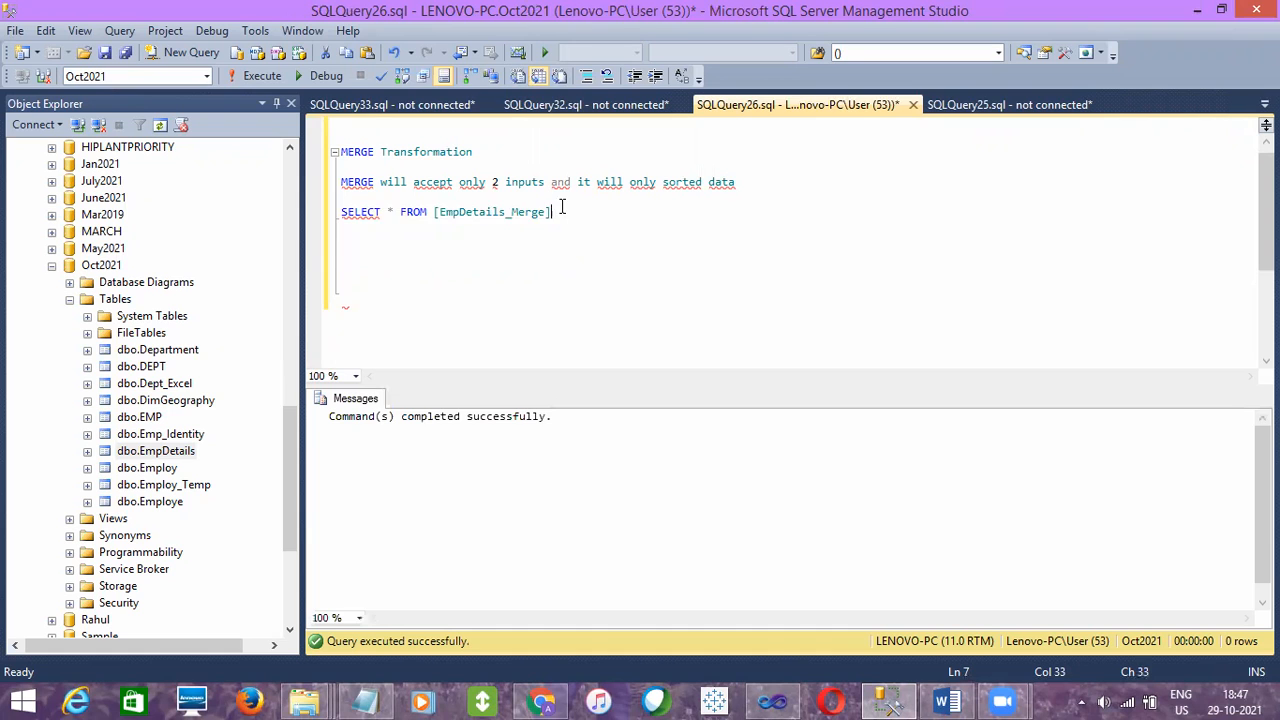
pyautogui.hotkey('shift', 'Up')
pyautogui.press('F5')
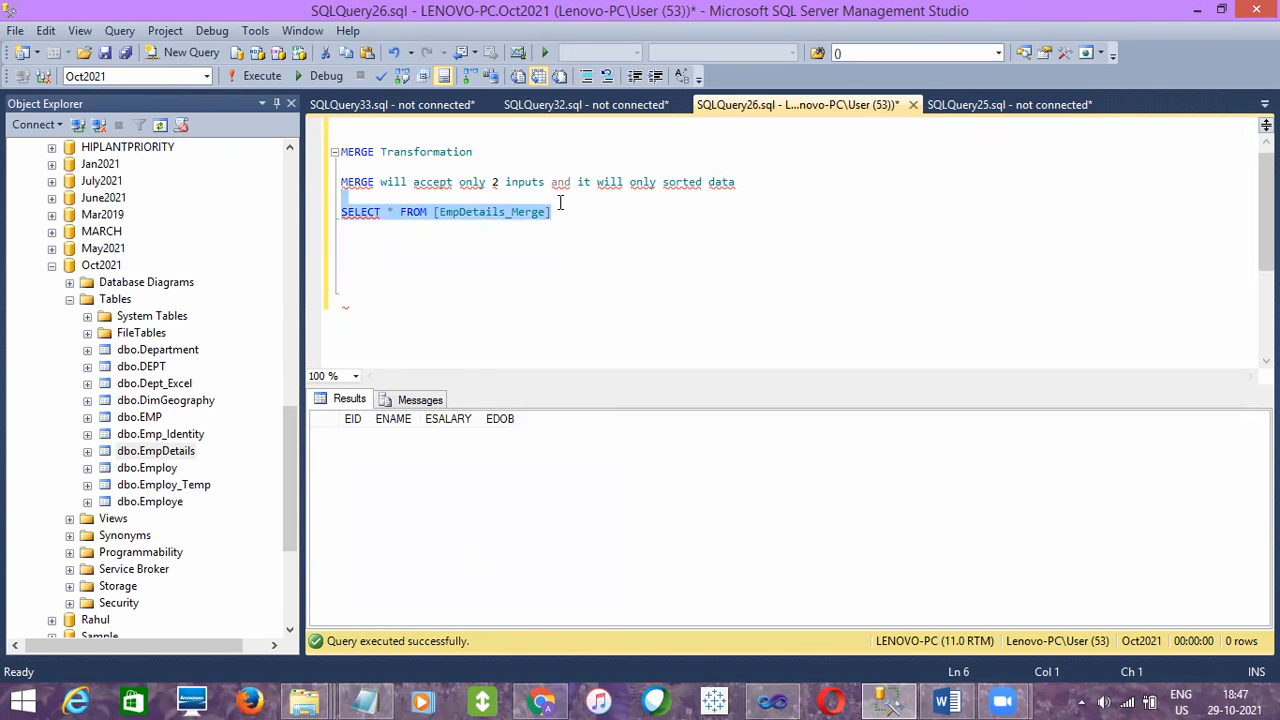
# - Switch to Visual Studio, enable a data viewer on the path from Merge to OLE DB Destination, and save the package
pyautogui.hotkey('alt', 'Tab')
pyautogui.click(621, 308)
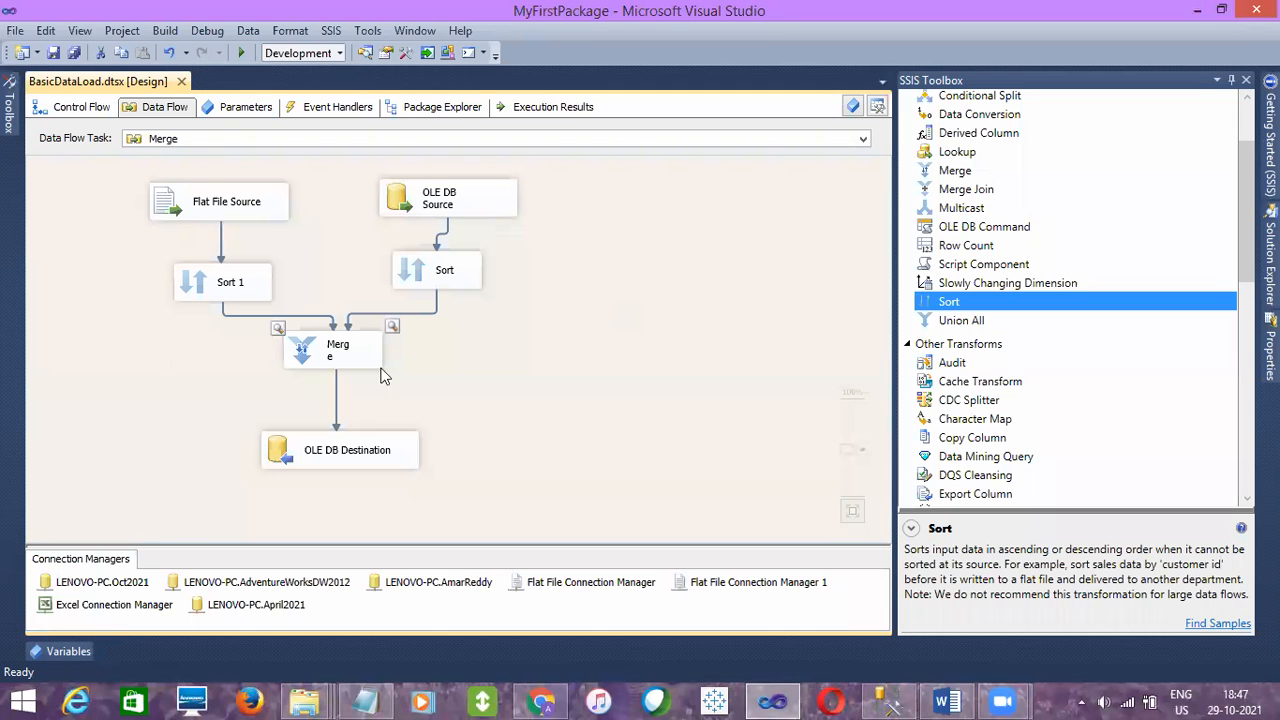
pyautogui.rightClick(336, 392)
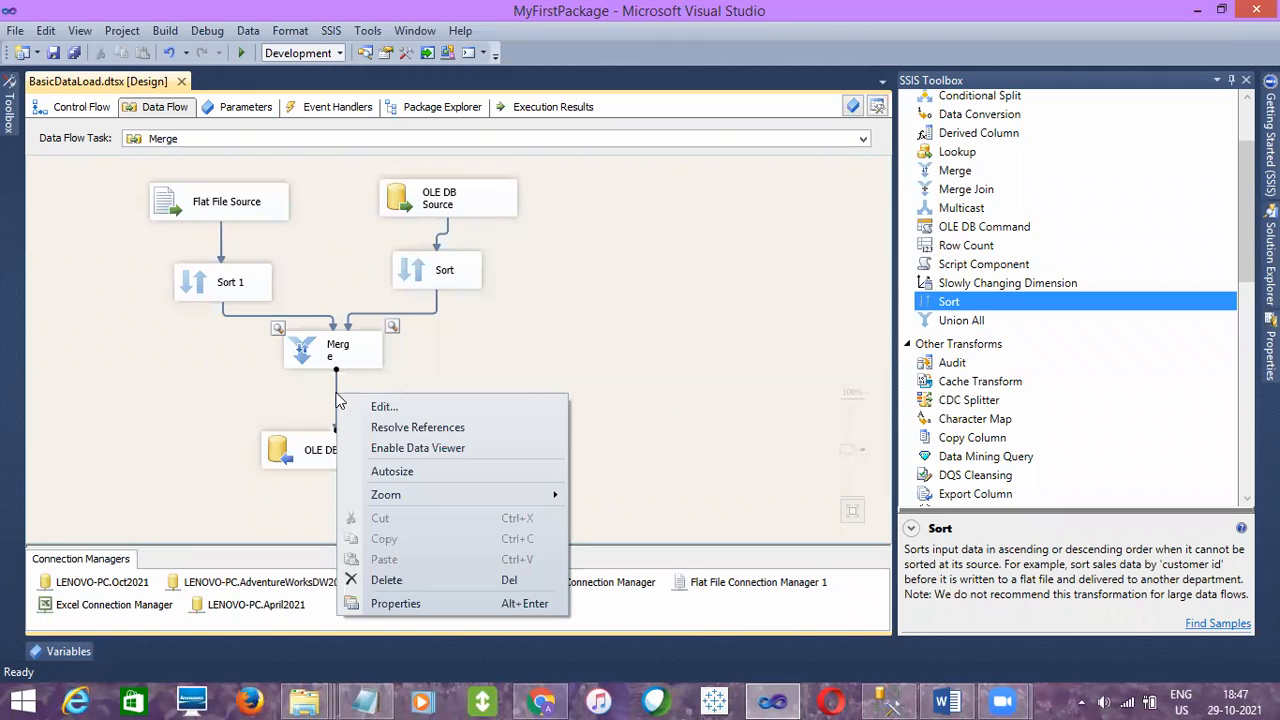
pyautogui.click(399, 446)
pyautogui.click(65, 56)
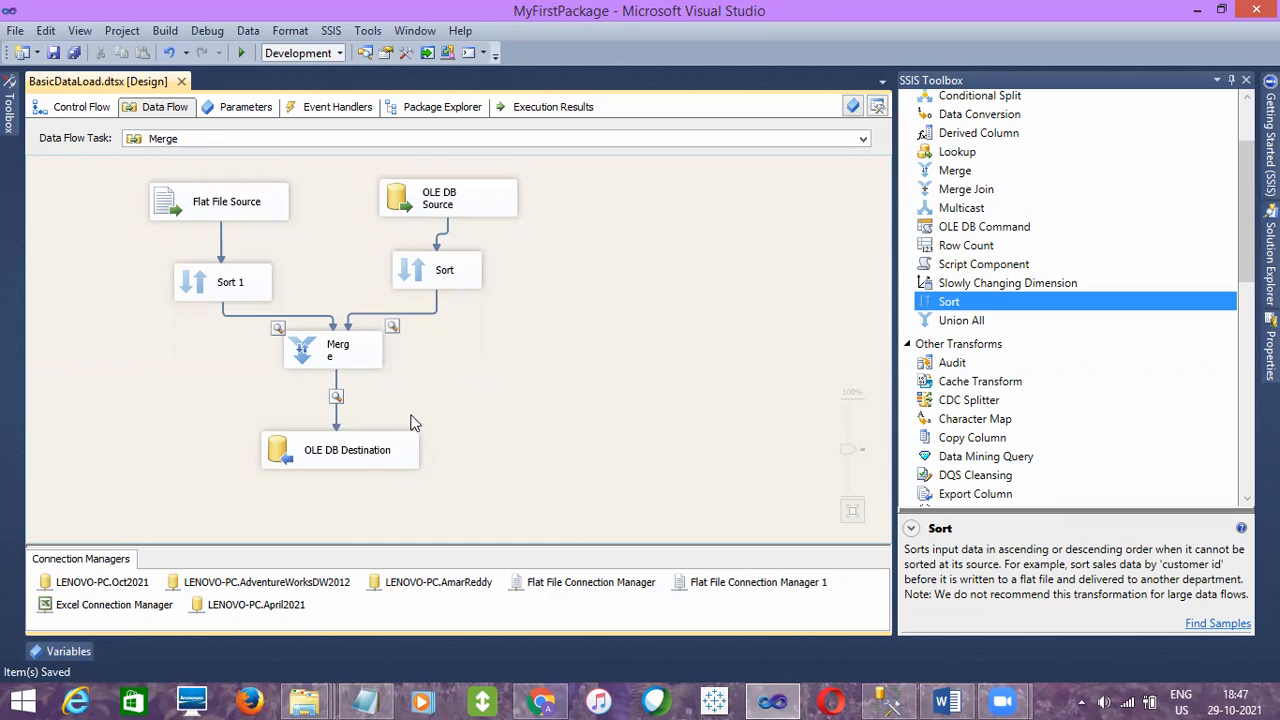
# - Execute the BasicDataLoad.dtsx package, then review the rows in both Sort output data viewers and close them
pyautogui.click(376, 451)
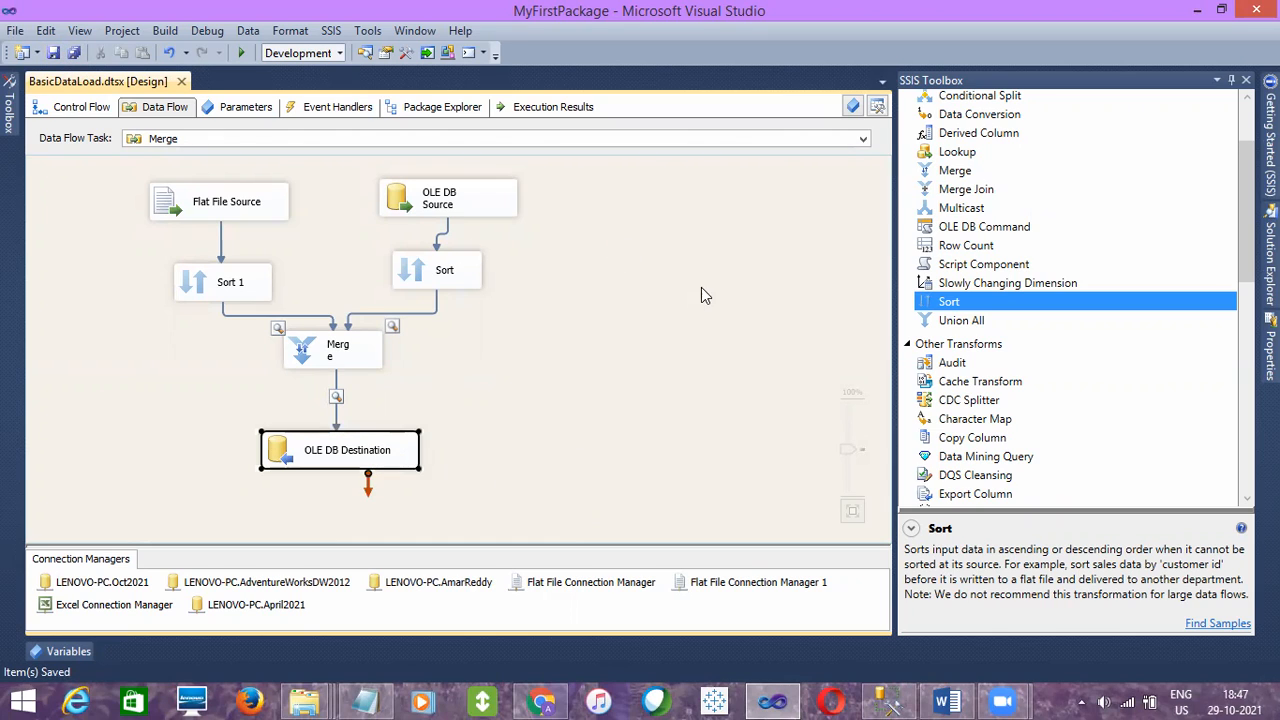
pyautogui.click(1270, 265)
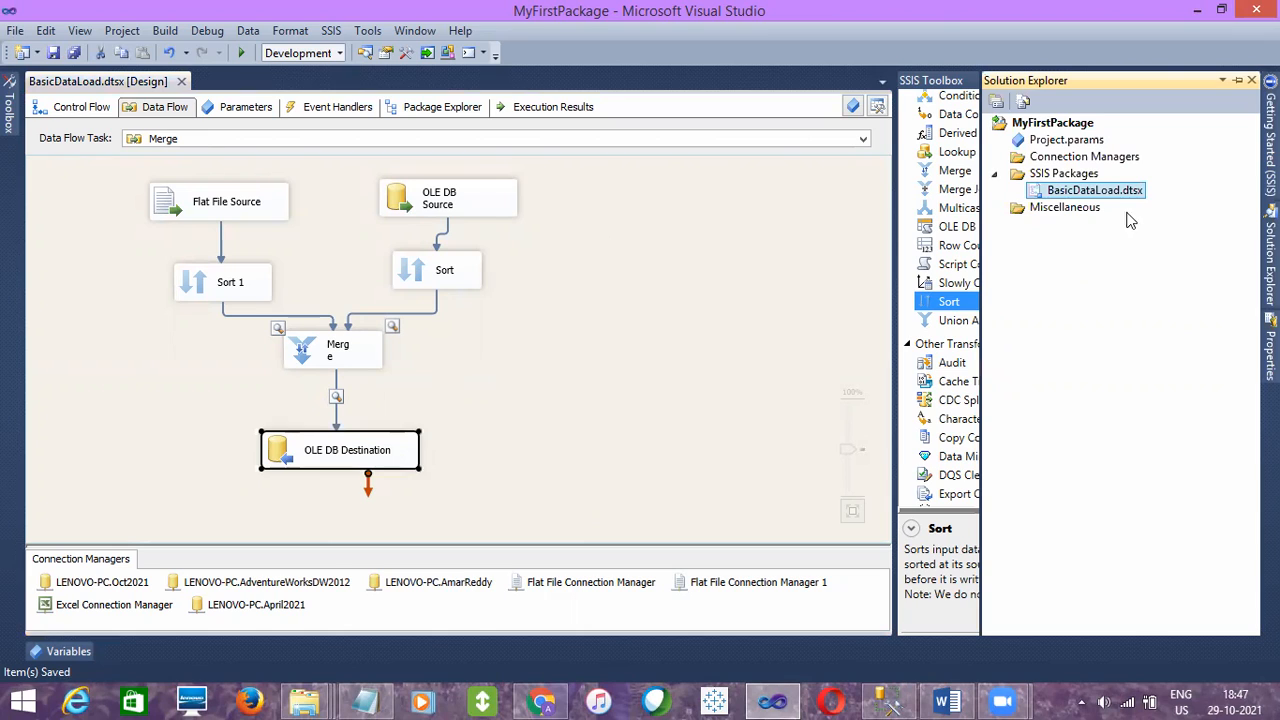
pyautogui.rightClick(1100, 192)
pyautogui.click(955, 228)
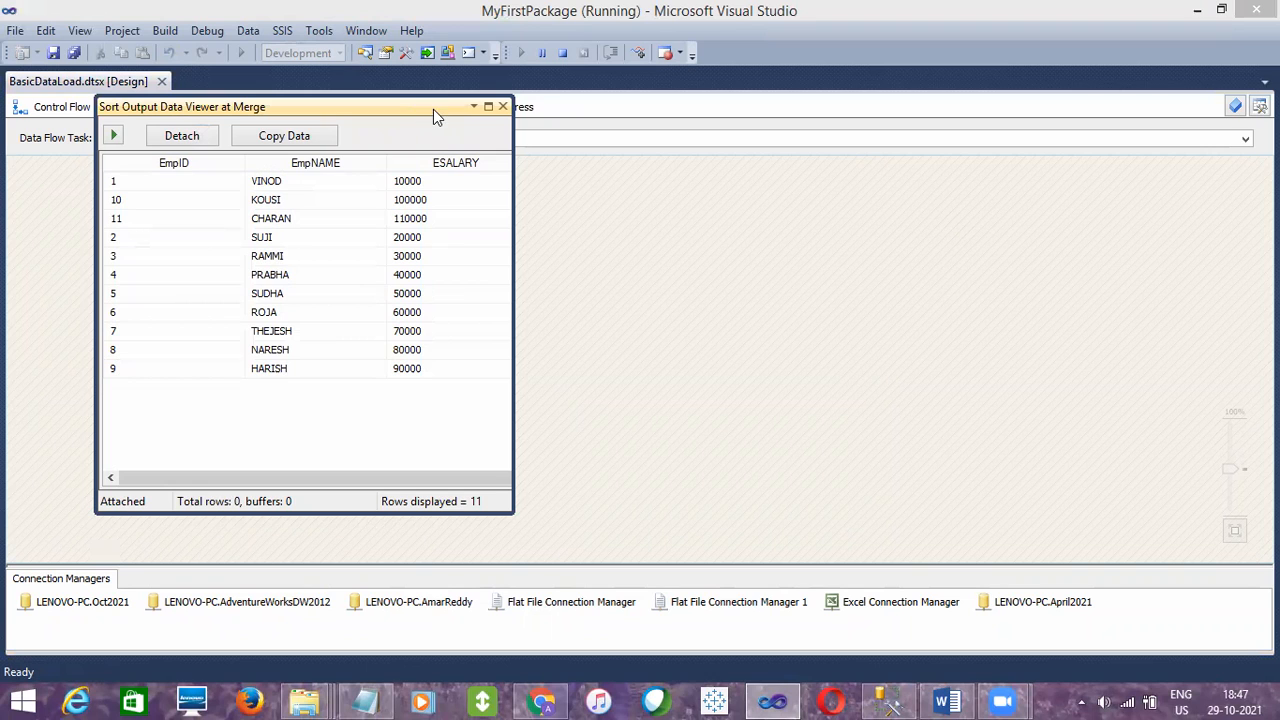
pyautogui.moveTo(433, 110); pyautogui.dragTo(958, 129)
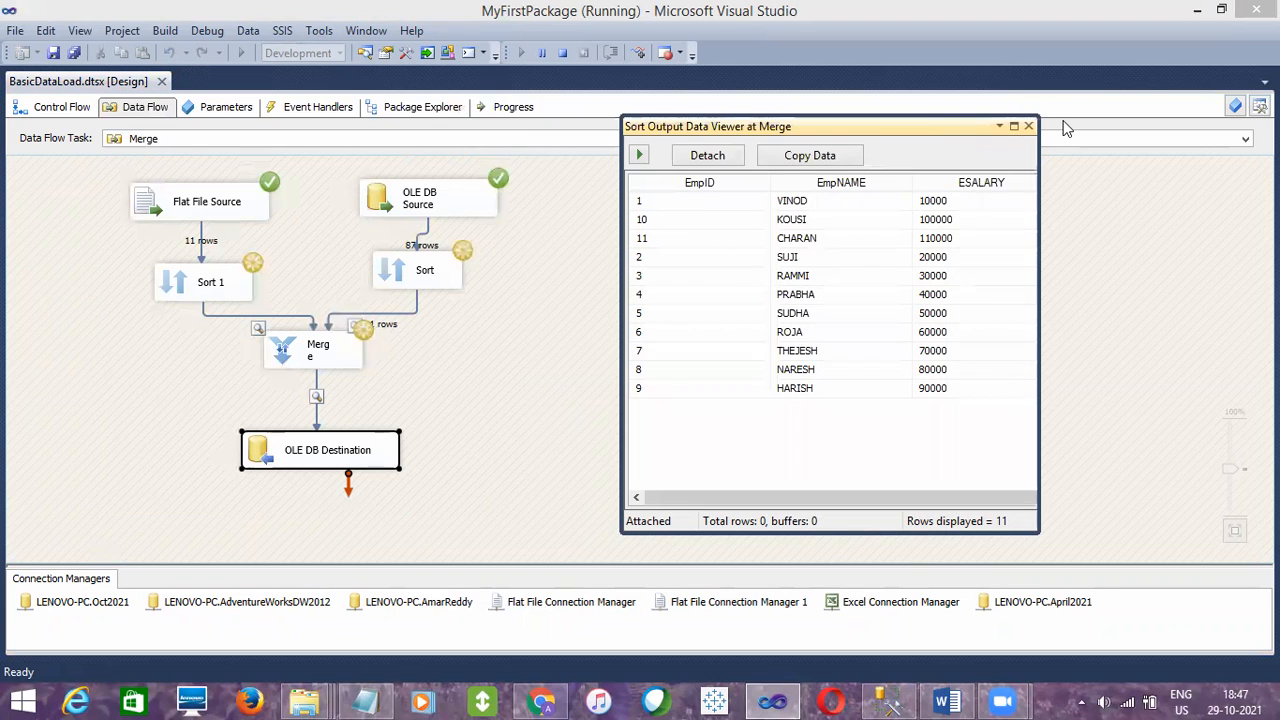
pyautogui.click(1029, 126)
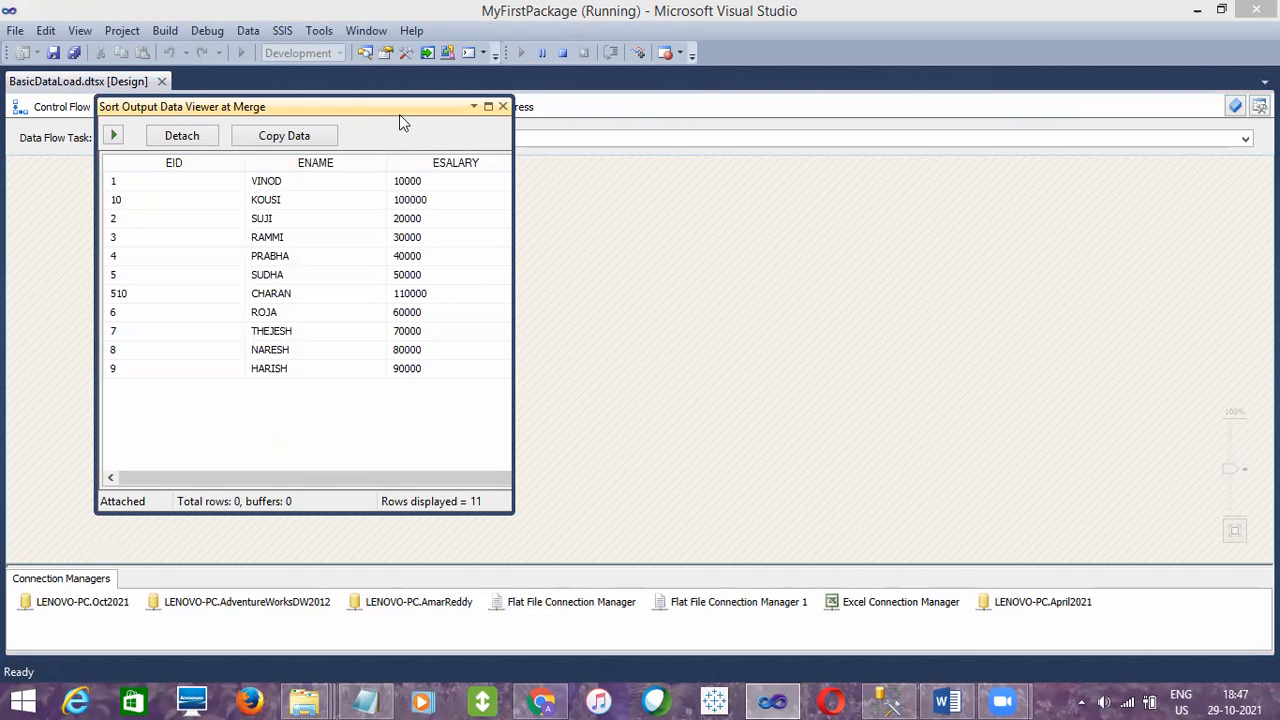
pyautogui.moveTo(399, 114); pyautogui.dragTo(945, 132)
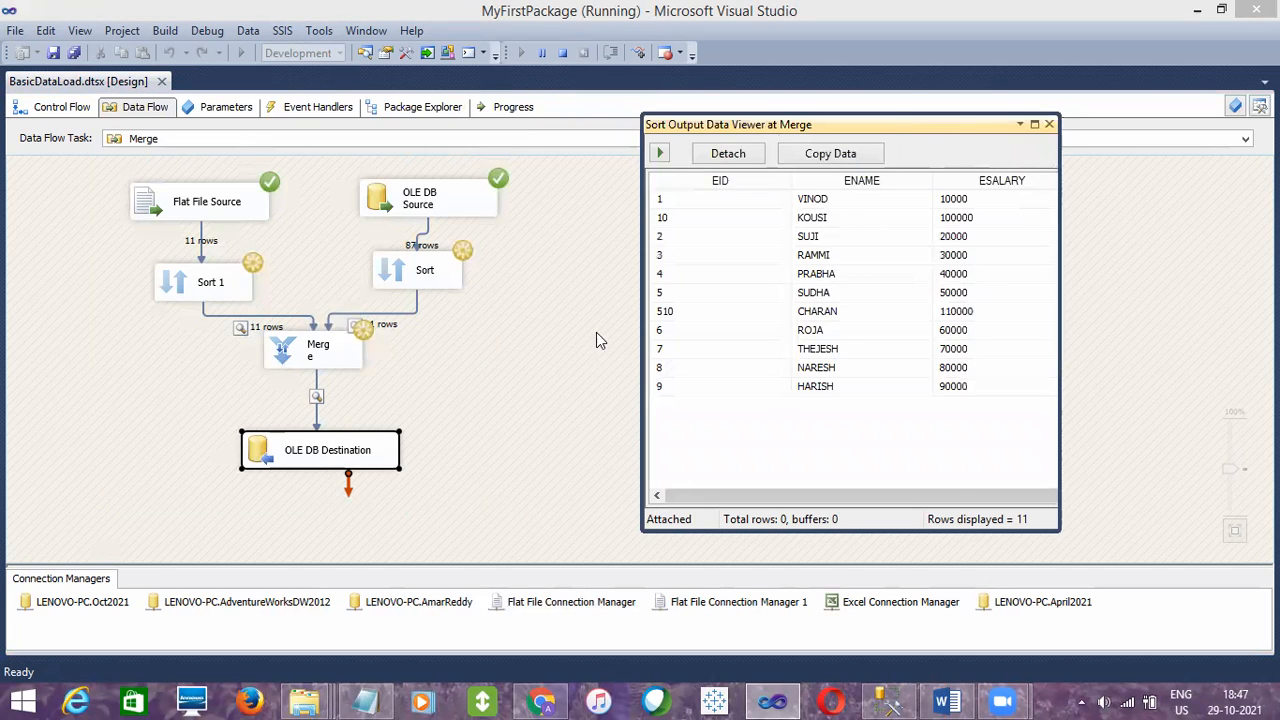
pyautogui.click(1049, 124)
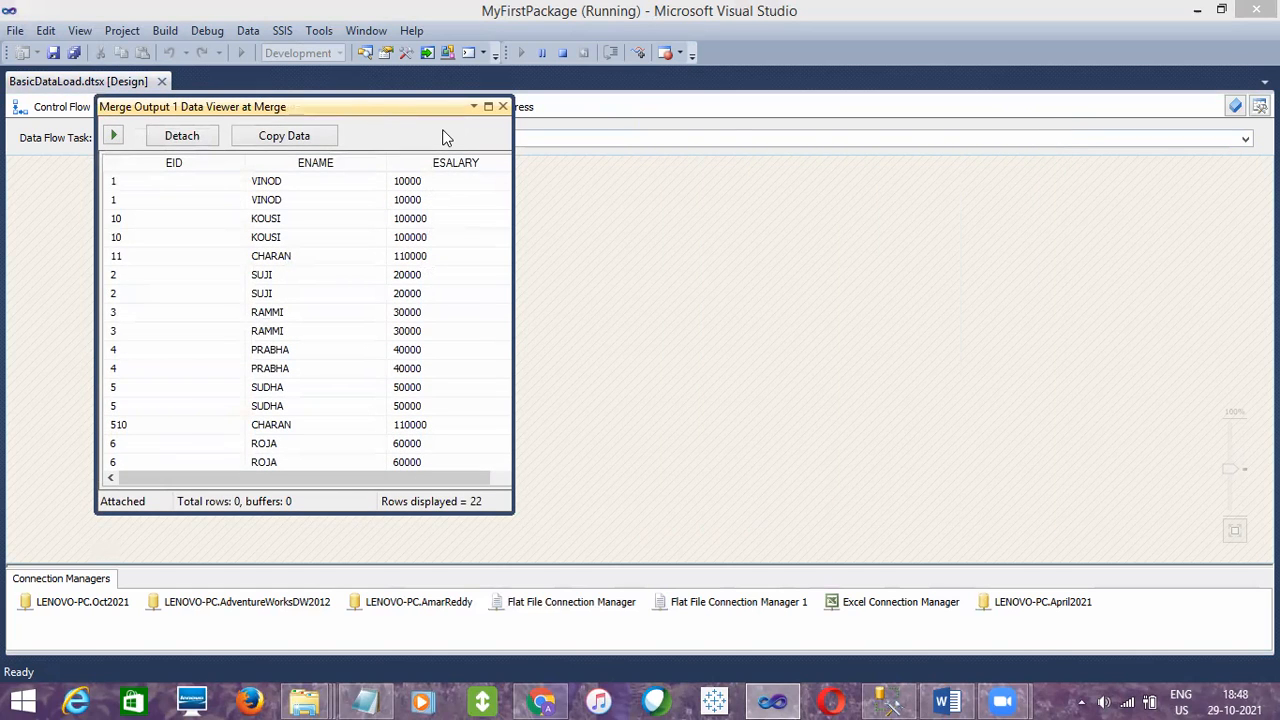
# - Move the Merge output data viewer clear of the data flow and compare its rows with the counts around Sort and Merge
pyautogui.moveTo(445, 106); pyautogui.dragTo(1007, 108)
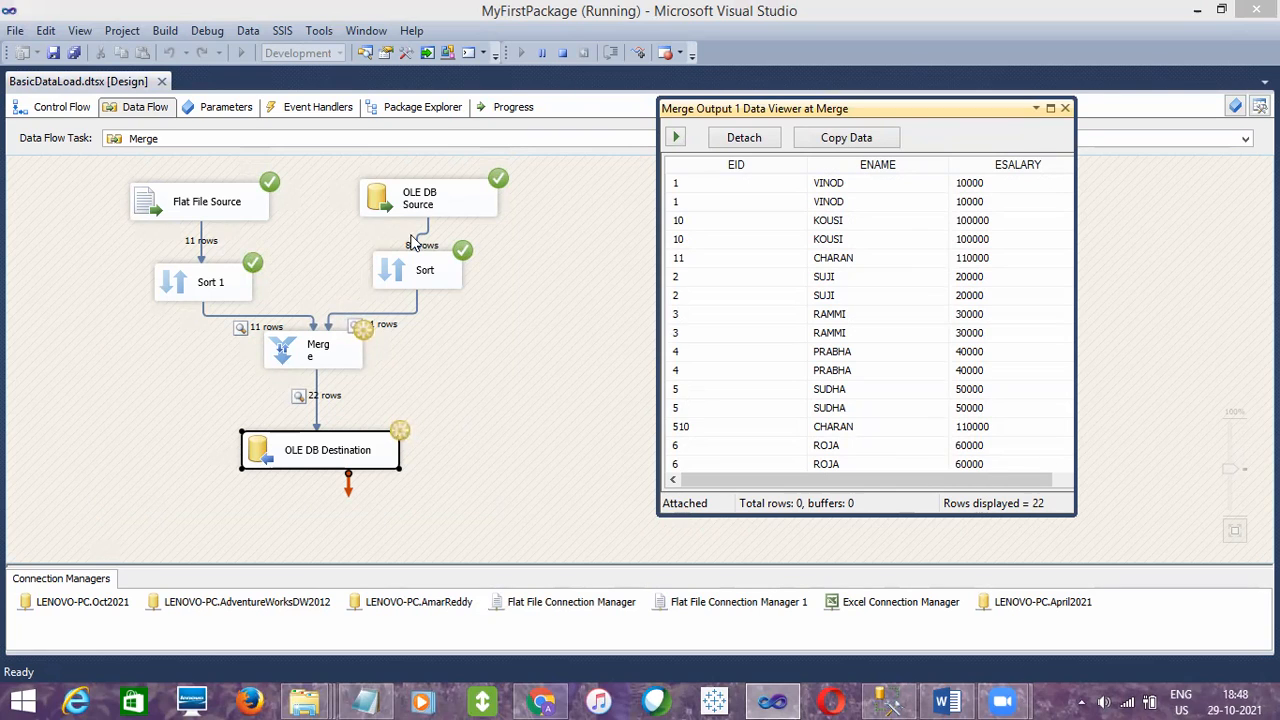
pyautogui.click(423, 268)
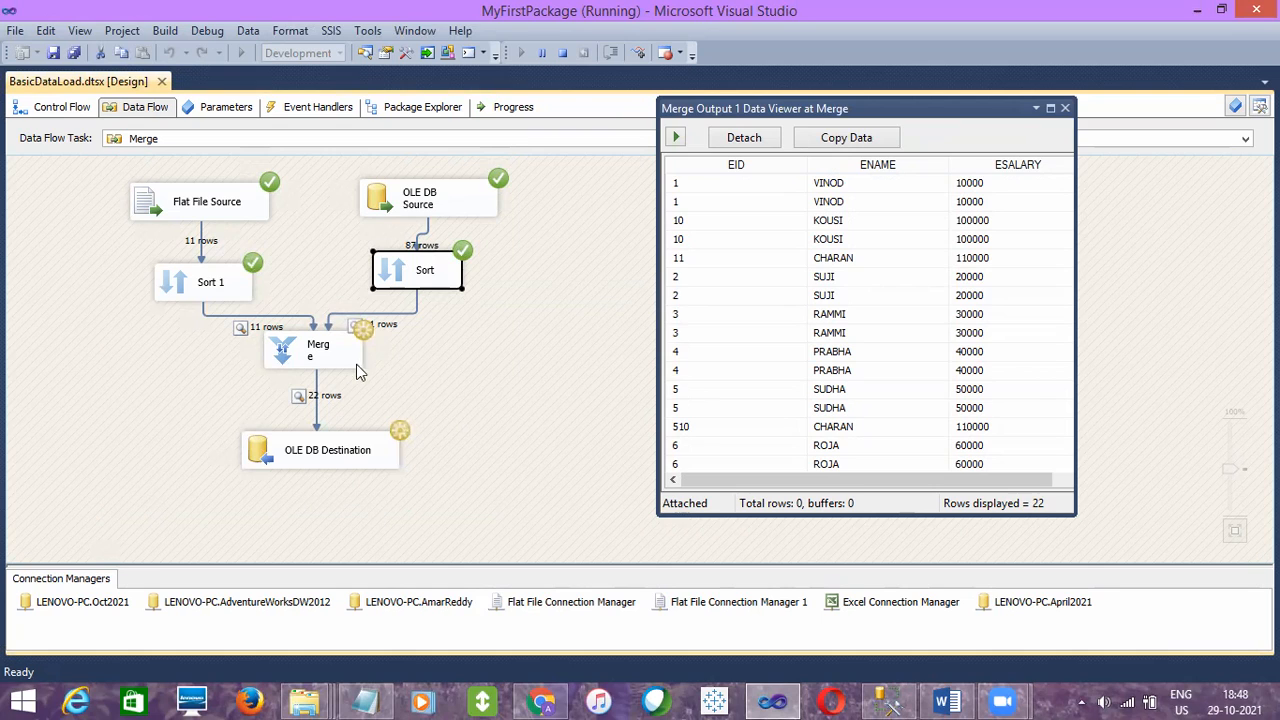
pyautogui.click(330, 370)
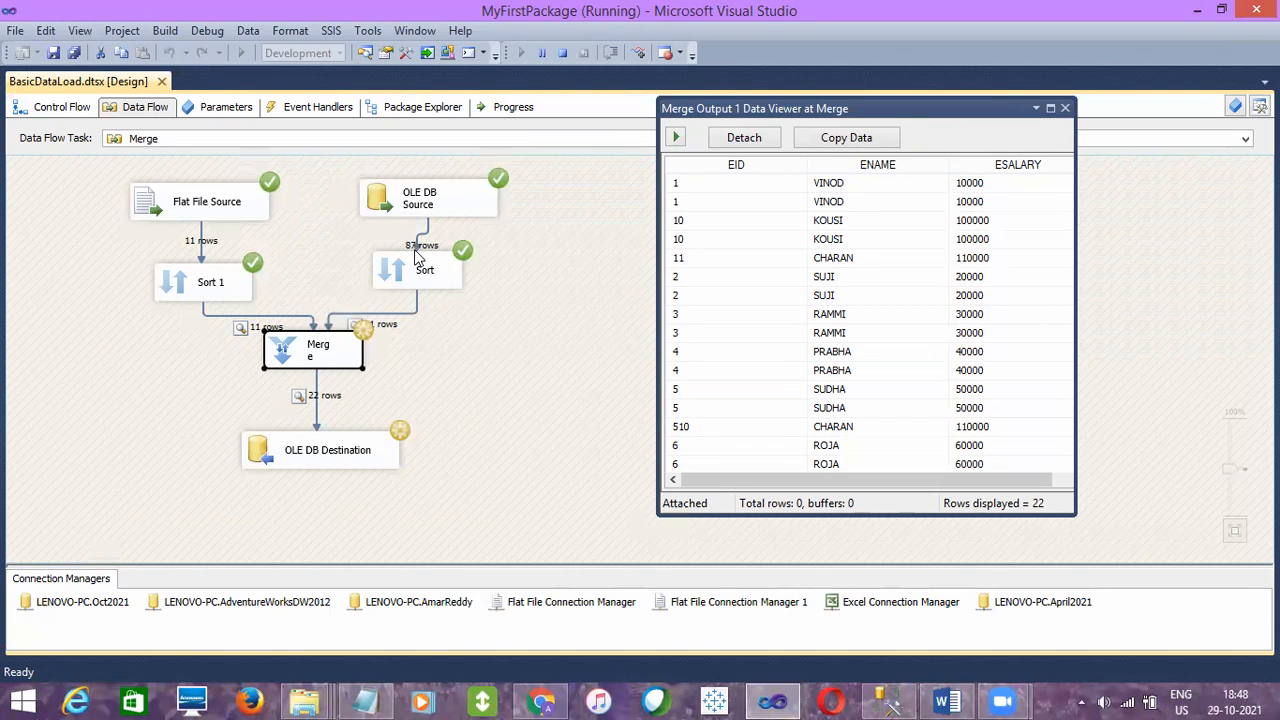
pyautogui.click(419, 275)
pyautogui.click(330, 364)
pyautogui.click(455, 283)
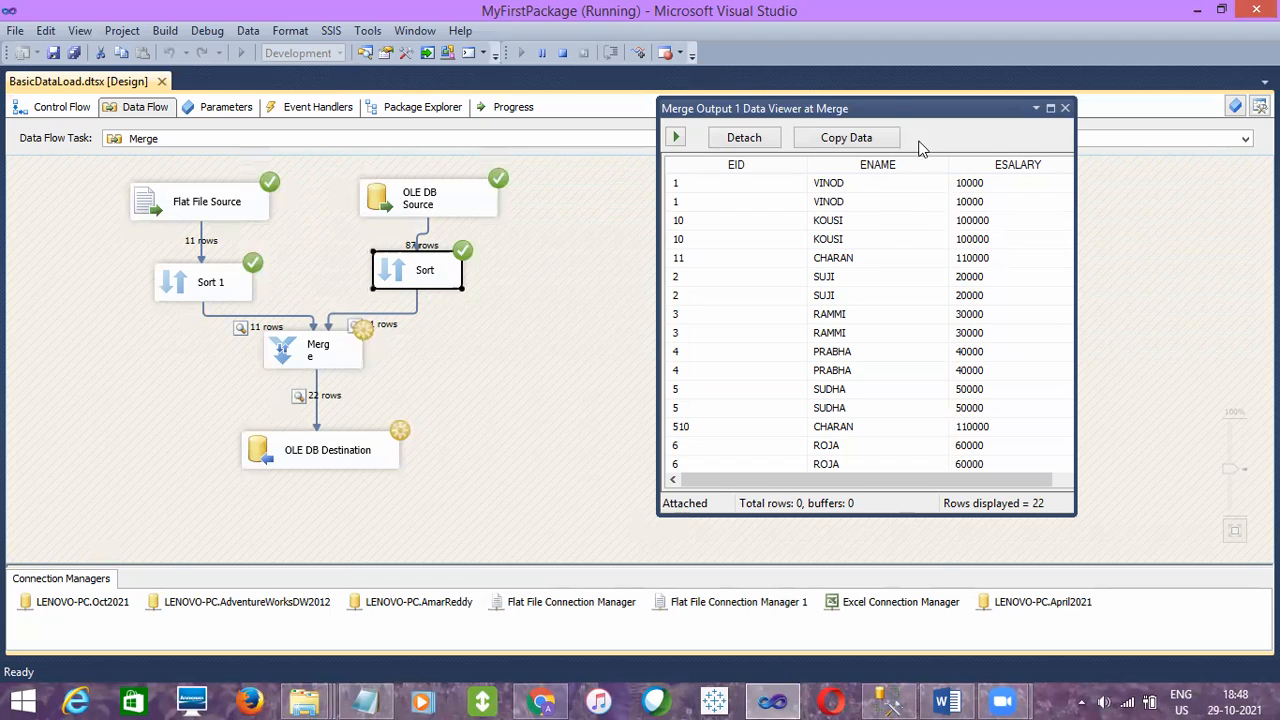
# - Close the Merge output data viewer so the package finishes loading, then stop debugging
pyautogui.click(1066, 110)
pyautogui.click(312, 360)
pyautogui.click(321, 461)
pyautogui.click(654, 330)
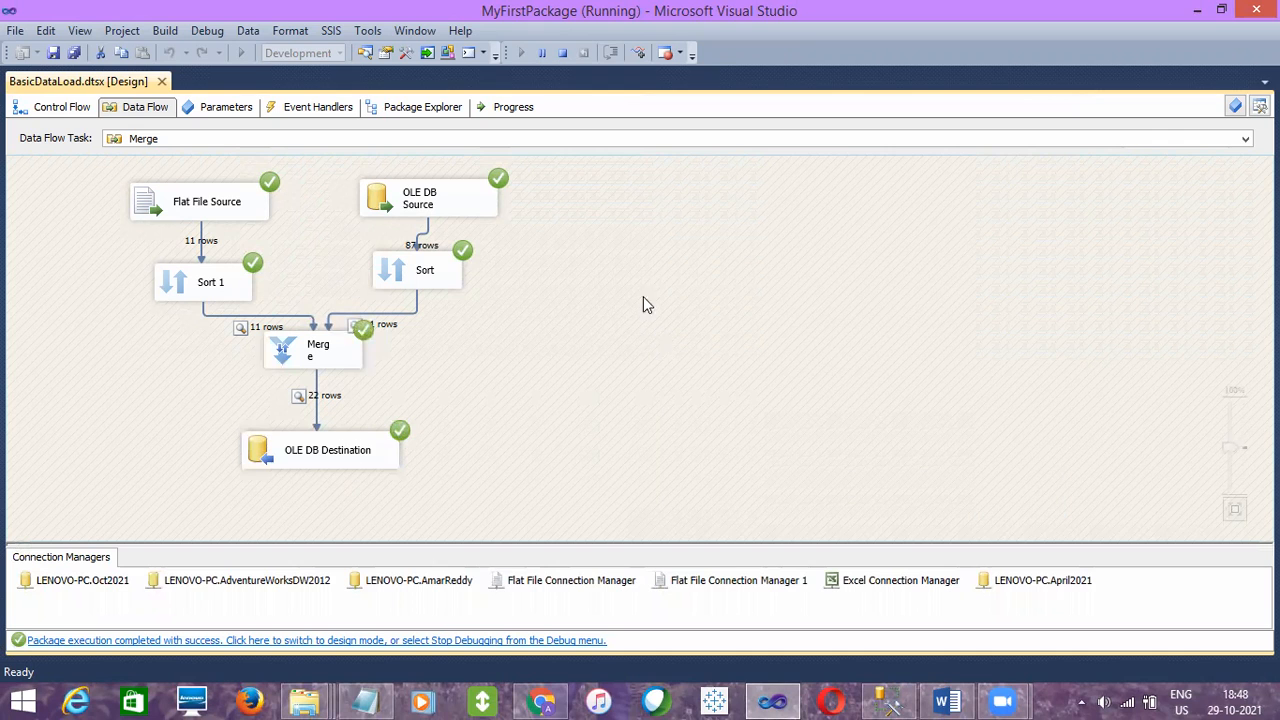
pyautogui.click(562, 53)
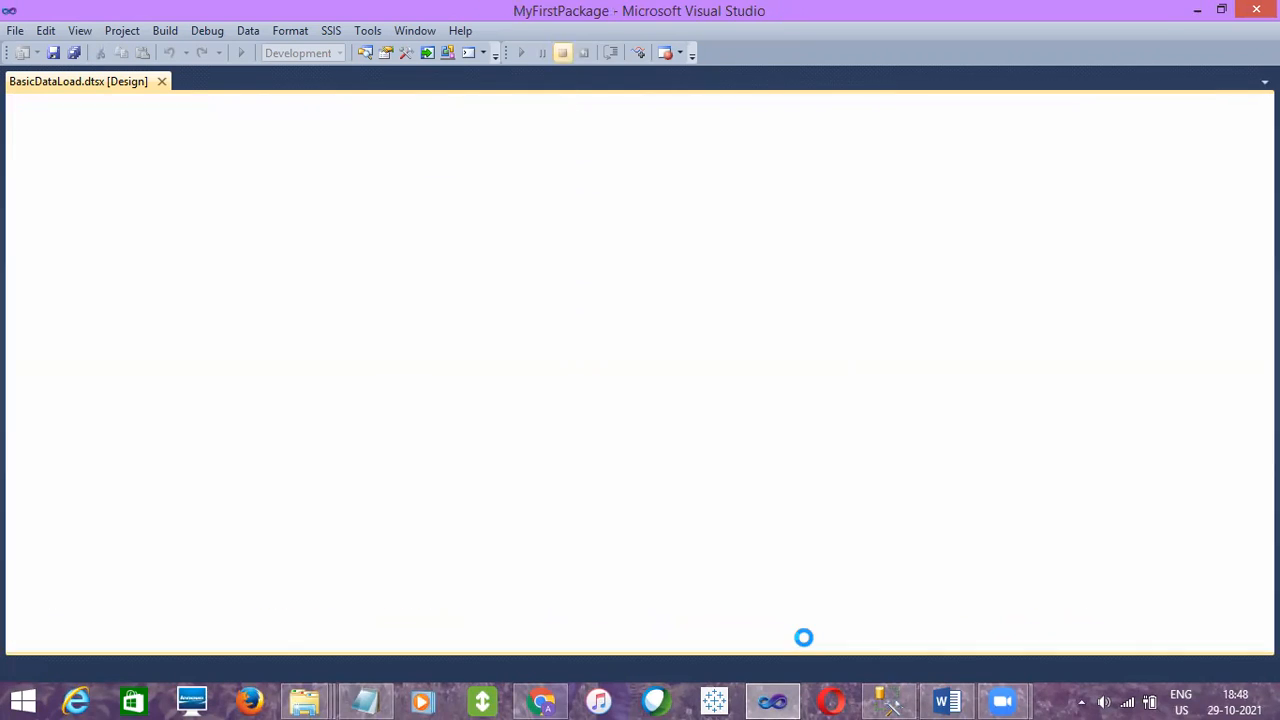
# - Switch to SQL Server Management Studio, rerun the EmpDetails_Merge query and inspect the merged rows
pyautogui.click(880, 700)
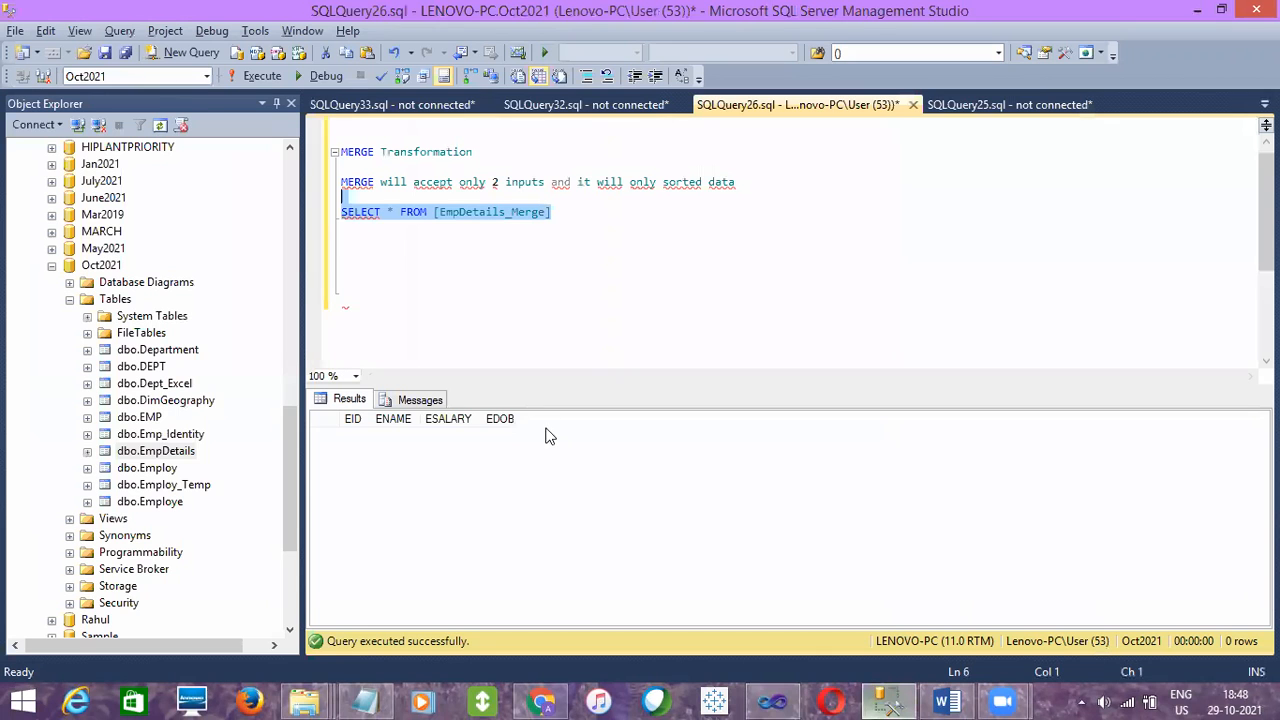
pyautogui.click(245, 78)
pyautogui.click(512, 497)
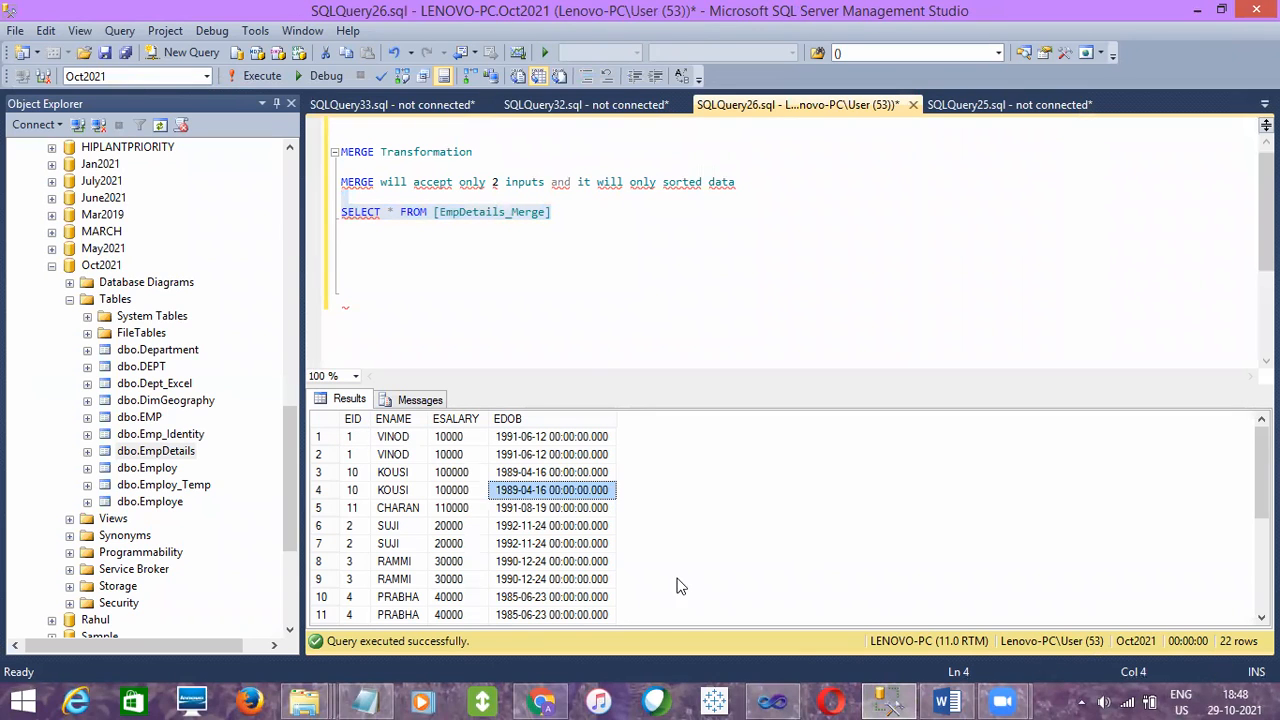
pyautogui.click(388, 527)
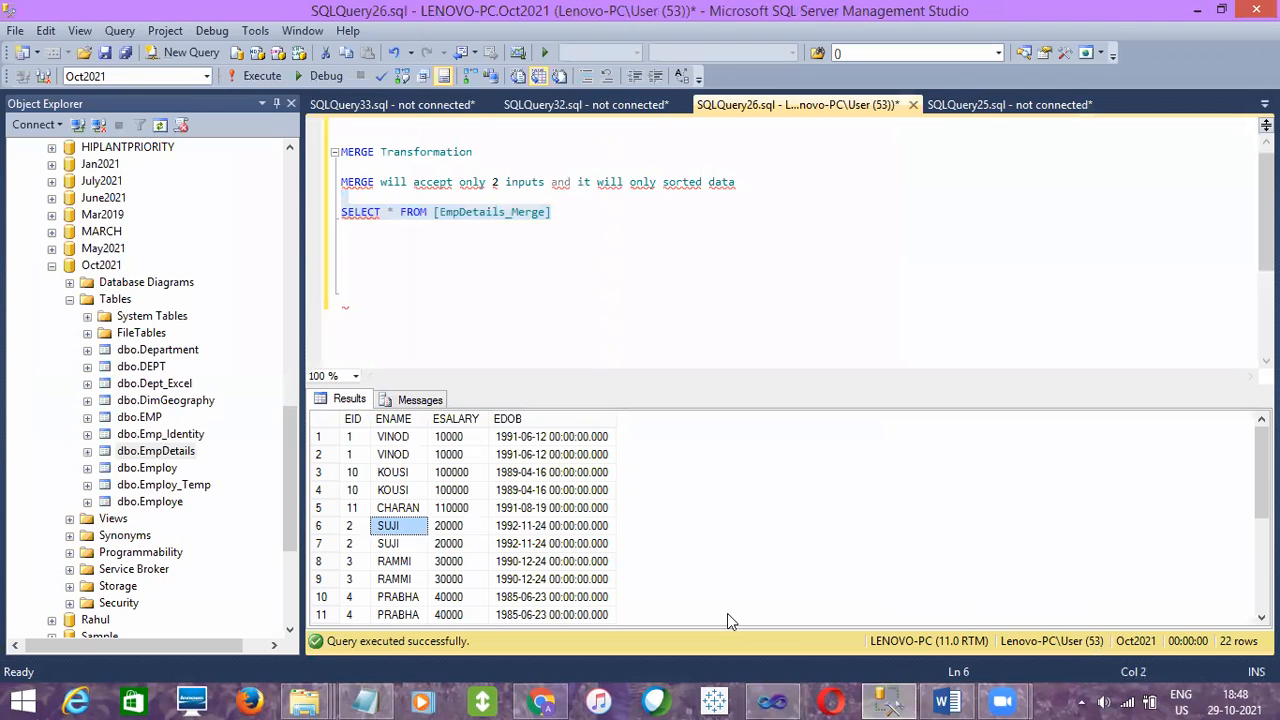
# - Return to Visual Studio and disable the data viewer on the path from Merge to OLE DB Destination
pyautogui.click(778, 700)
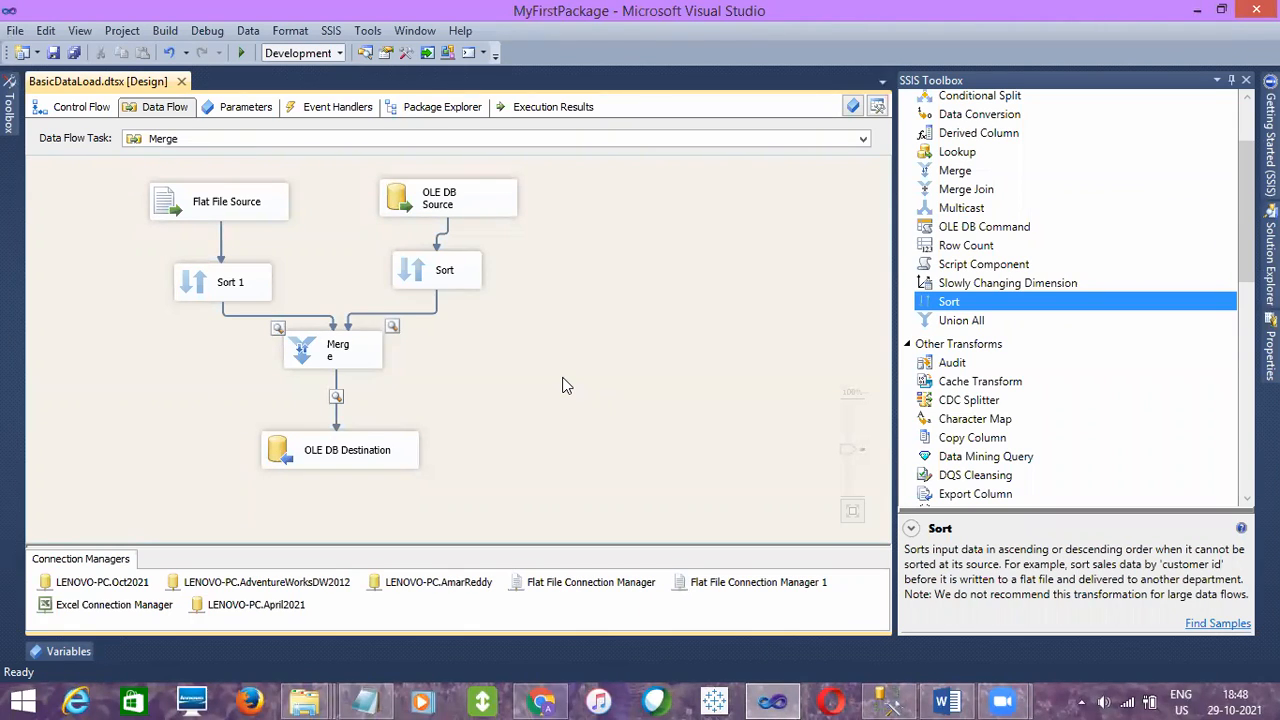
pyautogui.click(197, 212)
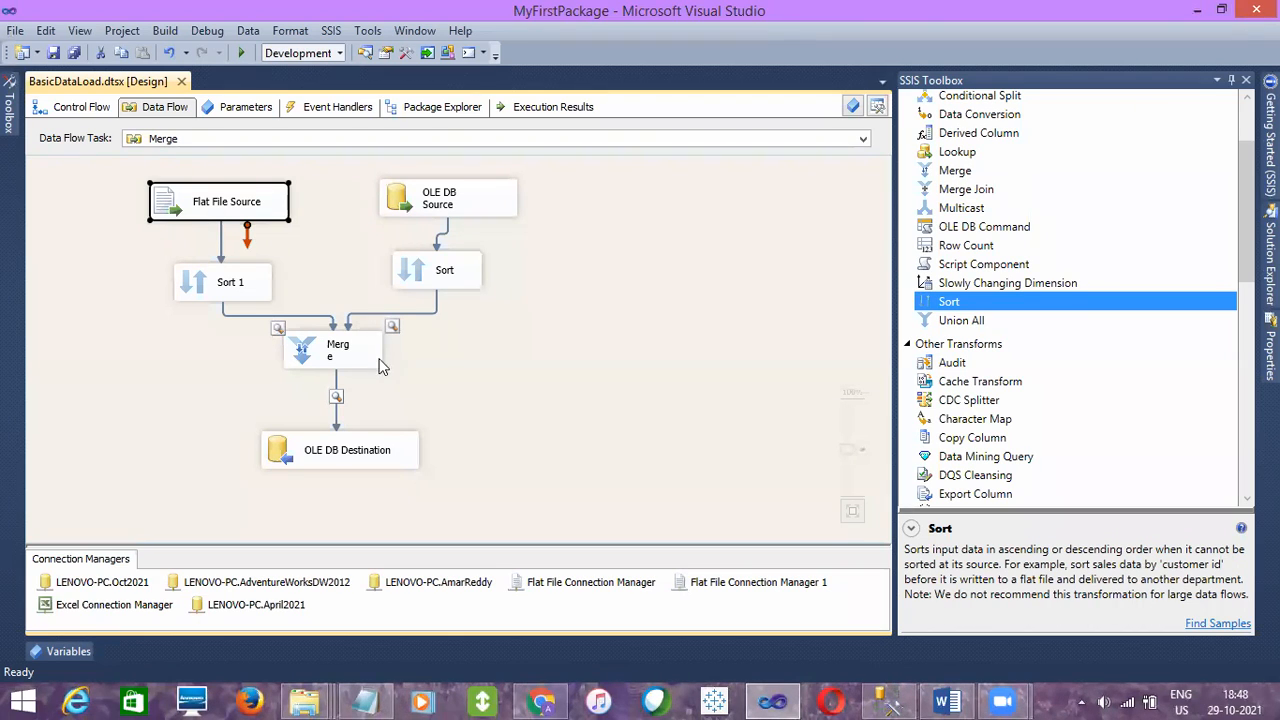
pyautogui.click(358, 440)
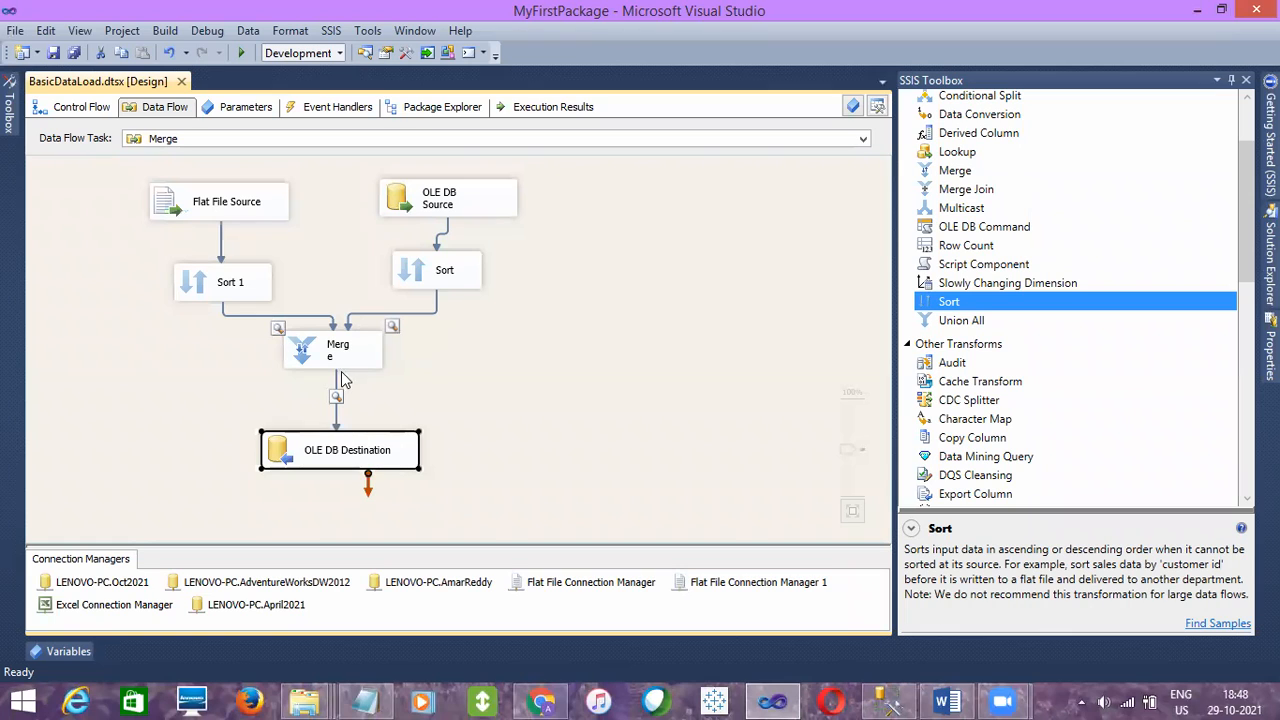
pyautogui.click(336, 374)
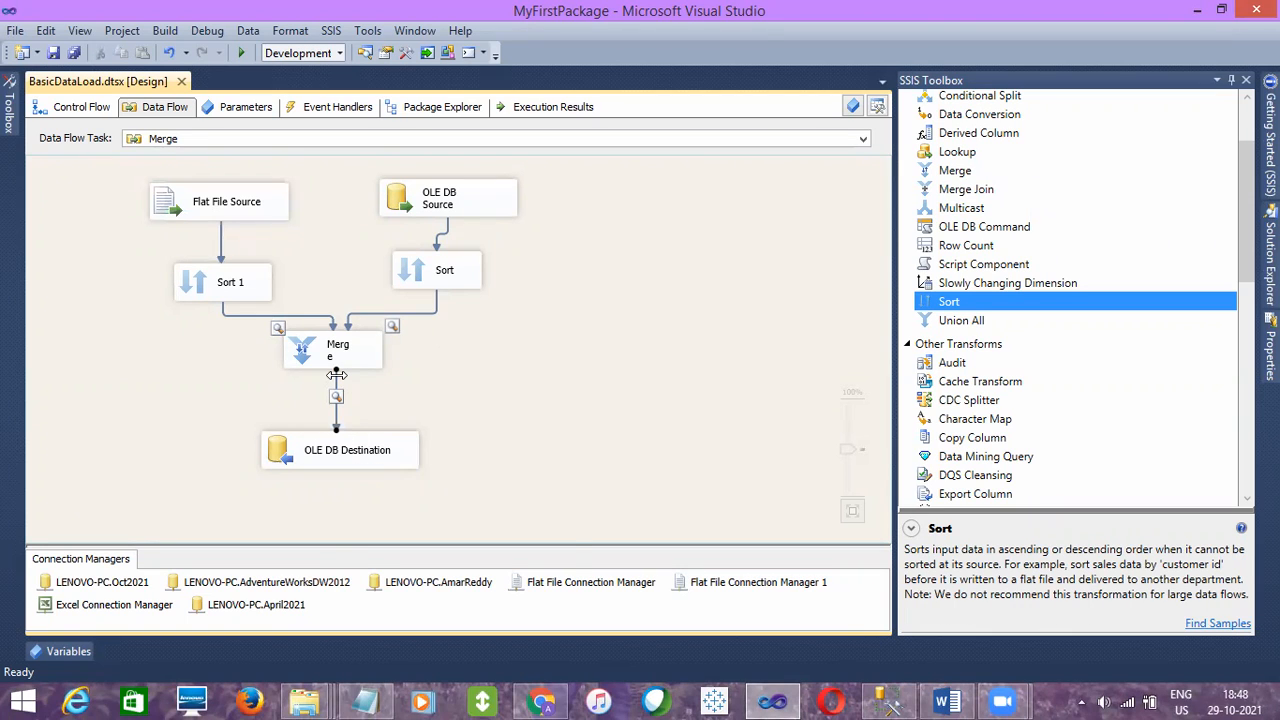
pyautogui.rightClick(337, 377)
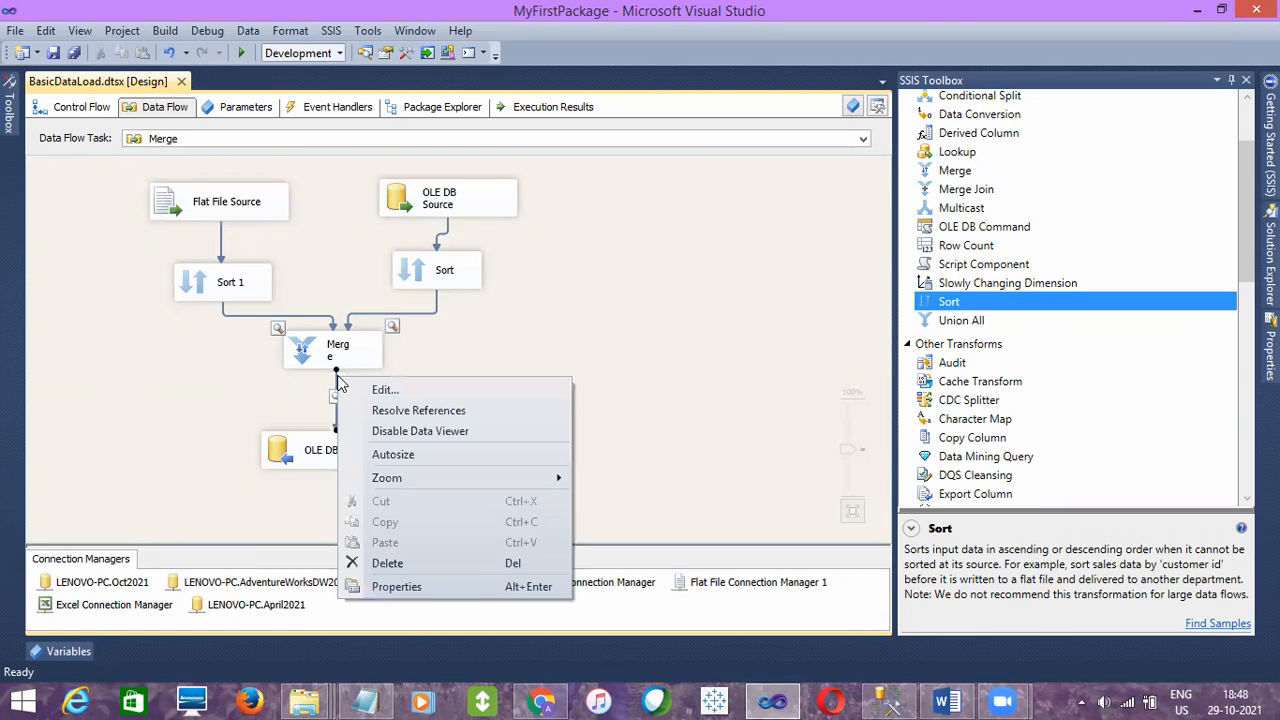
pyautogui.click(388, 433)
# - Disable the data viewers on both paths from the Sort transformations into Merge, and save the package
pyautogui.click(412, 313)
pyautogui.rightClick(412, 313)
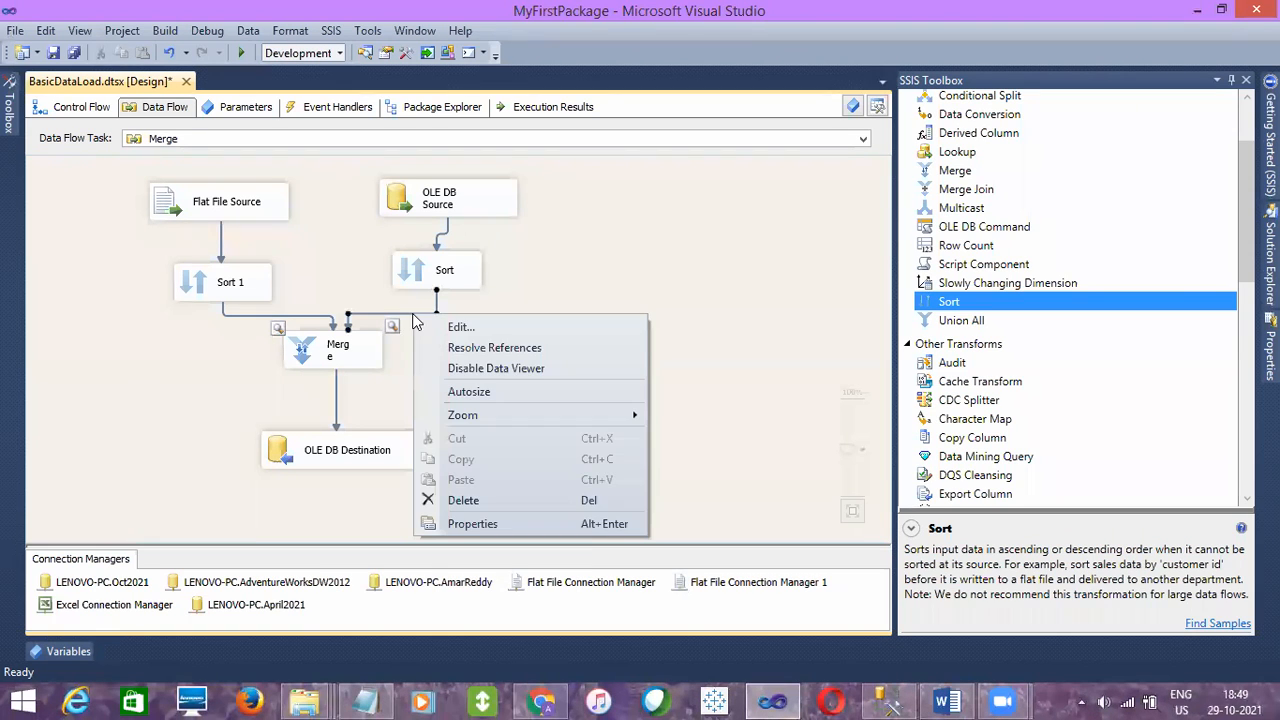
pyautogui.click(460, 367)
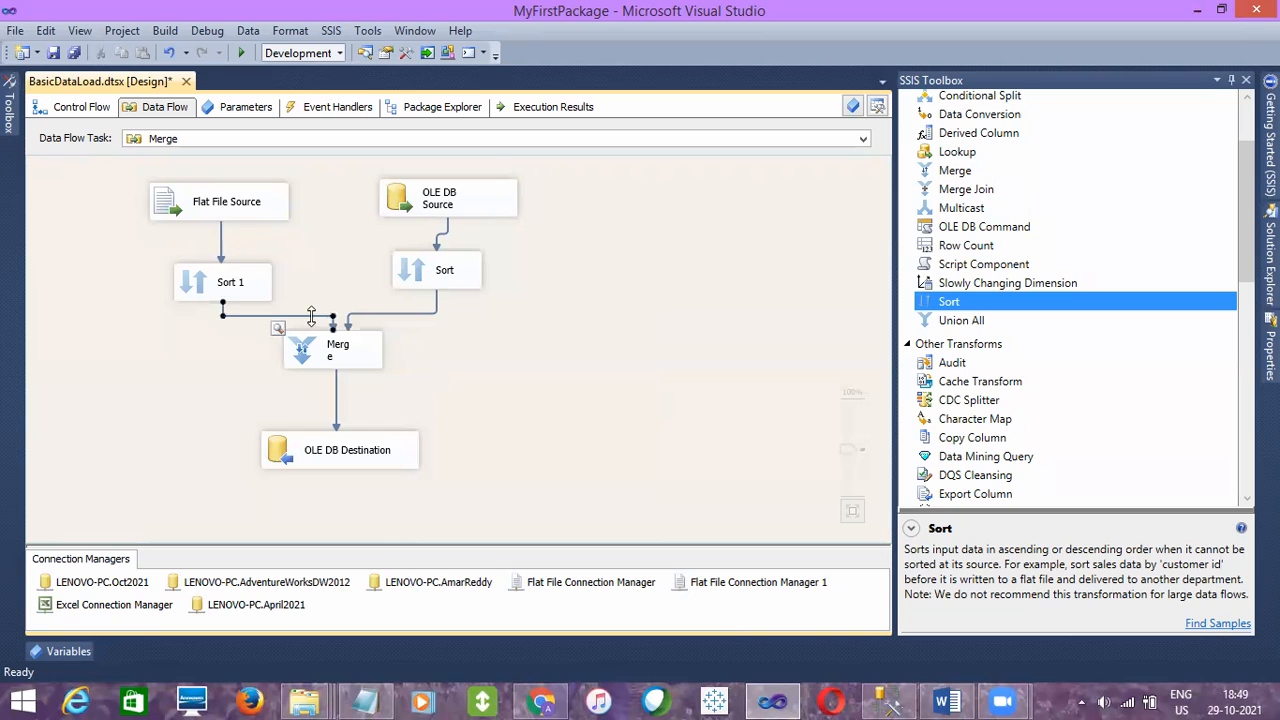
pyautogui.rightClick(311, 315)
pyautogui.click(368, 374)
pyautogui.click(392, 314)
pyautogui.click(103, 335)
pyautogui.click(53, 52)
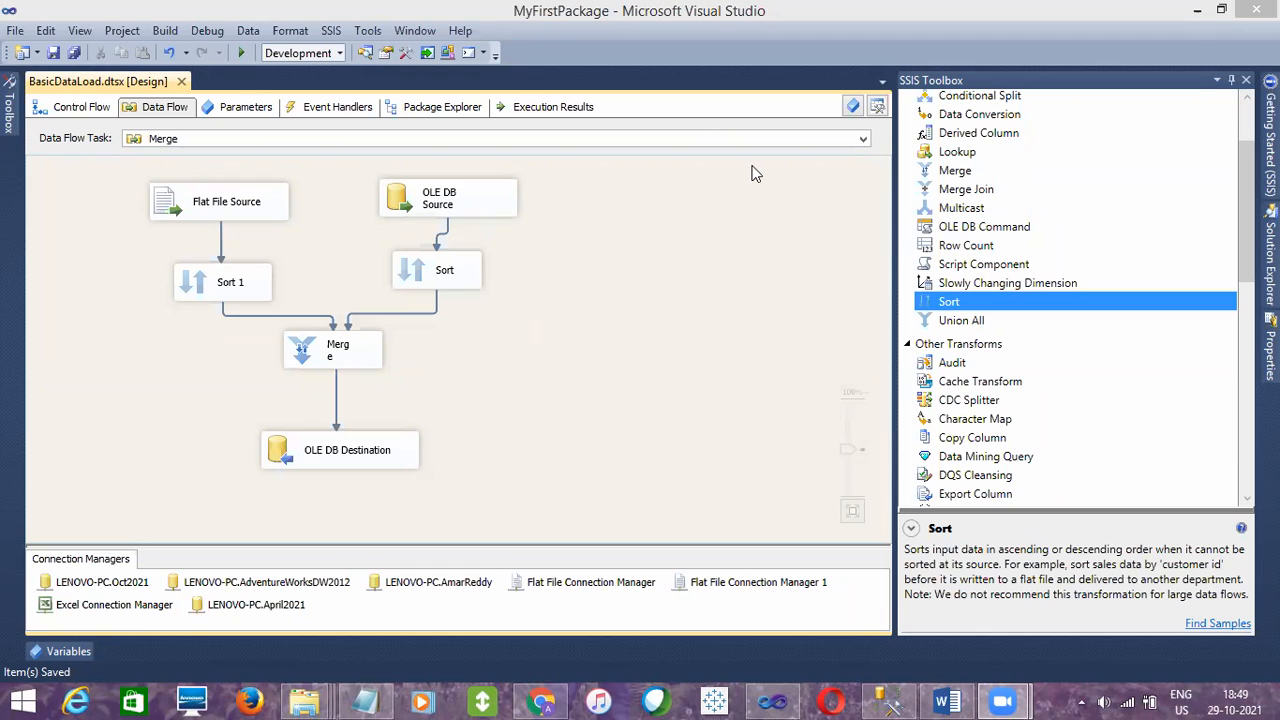
# - Switch to SQL Server Management Studio and inspect the EID and EDOB values in the EmpDetails_Merge results for duplicate rows
pyautogui.click(887, 702)
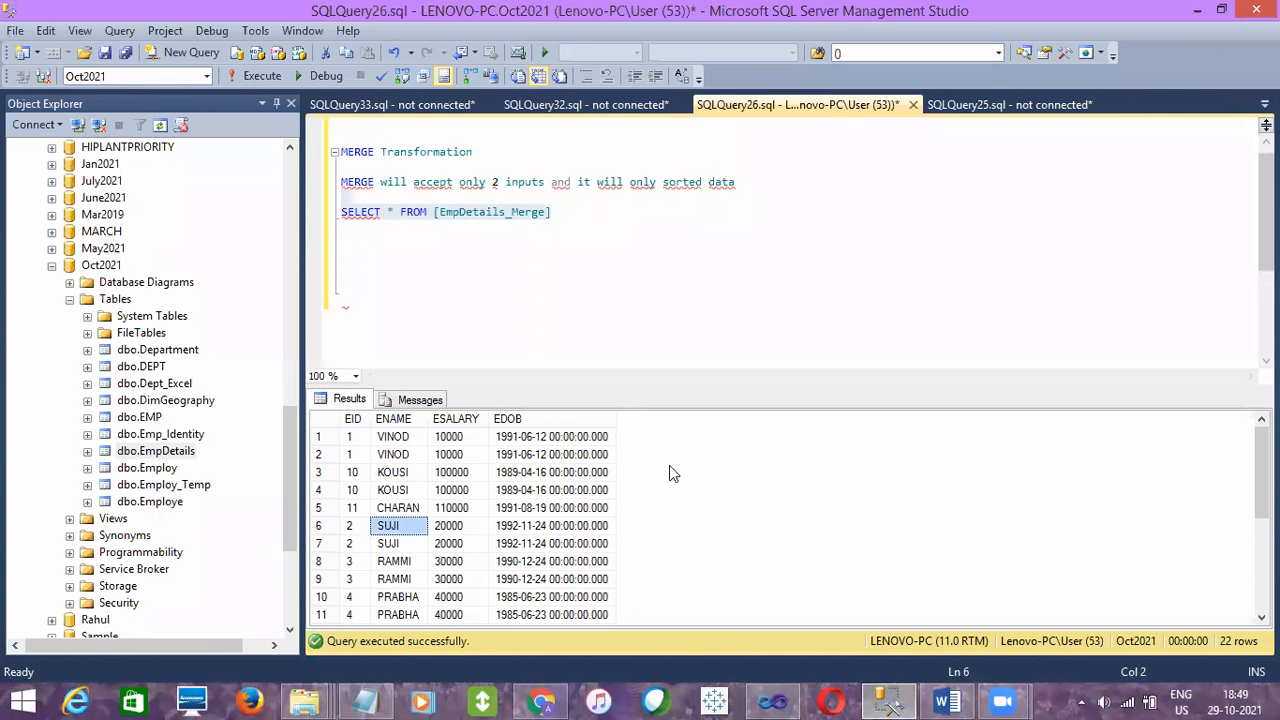
pyautogui.click(349, 440)
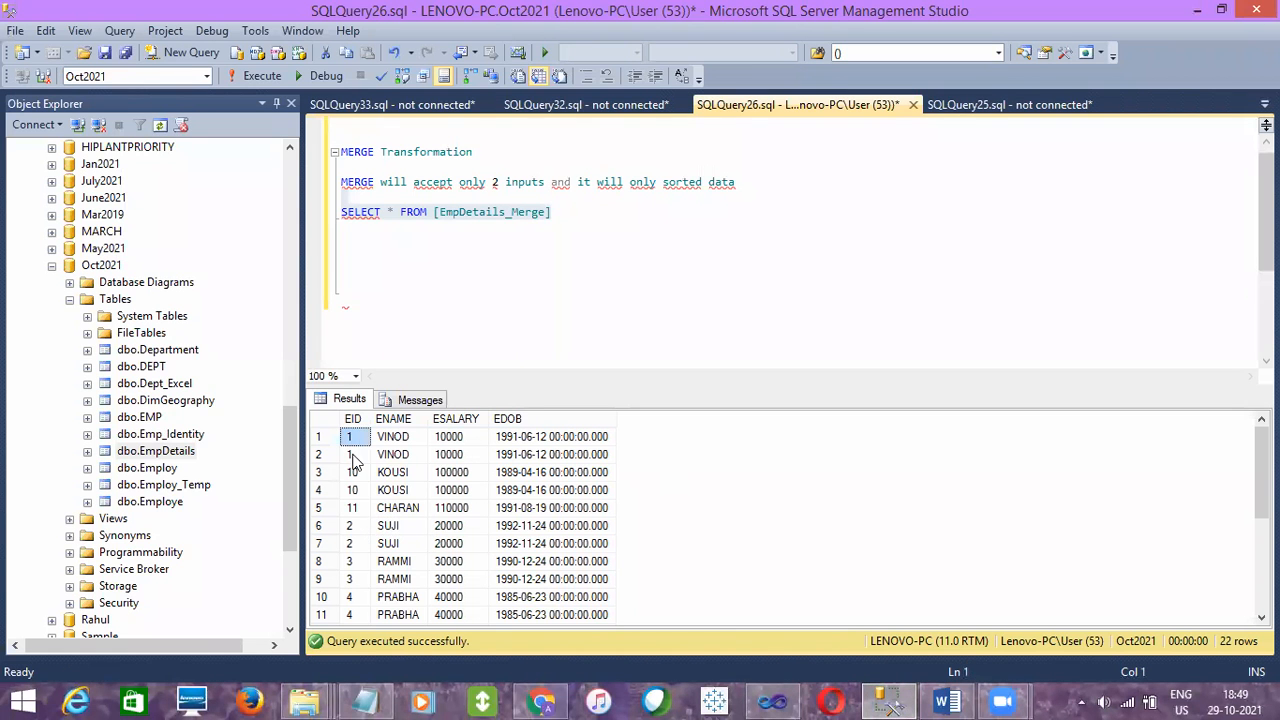
pyautogui.click(352, 457)
pyautogui.click(356, 508)
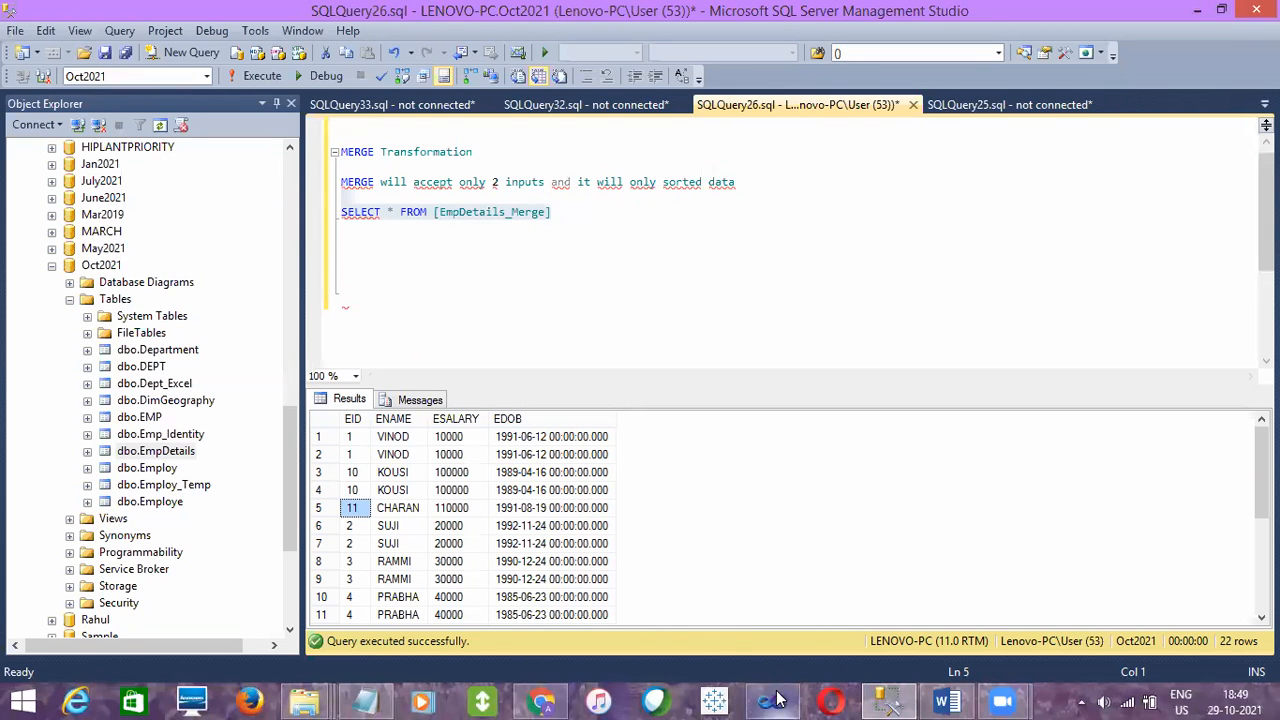
pyautogui.click(578, 512)
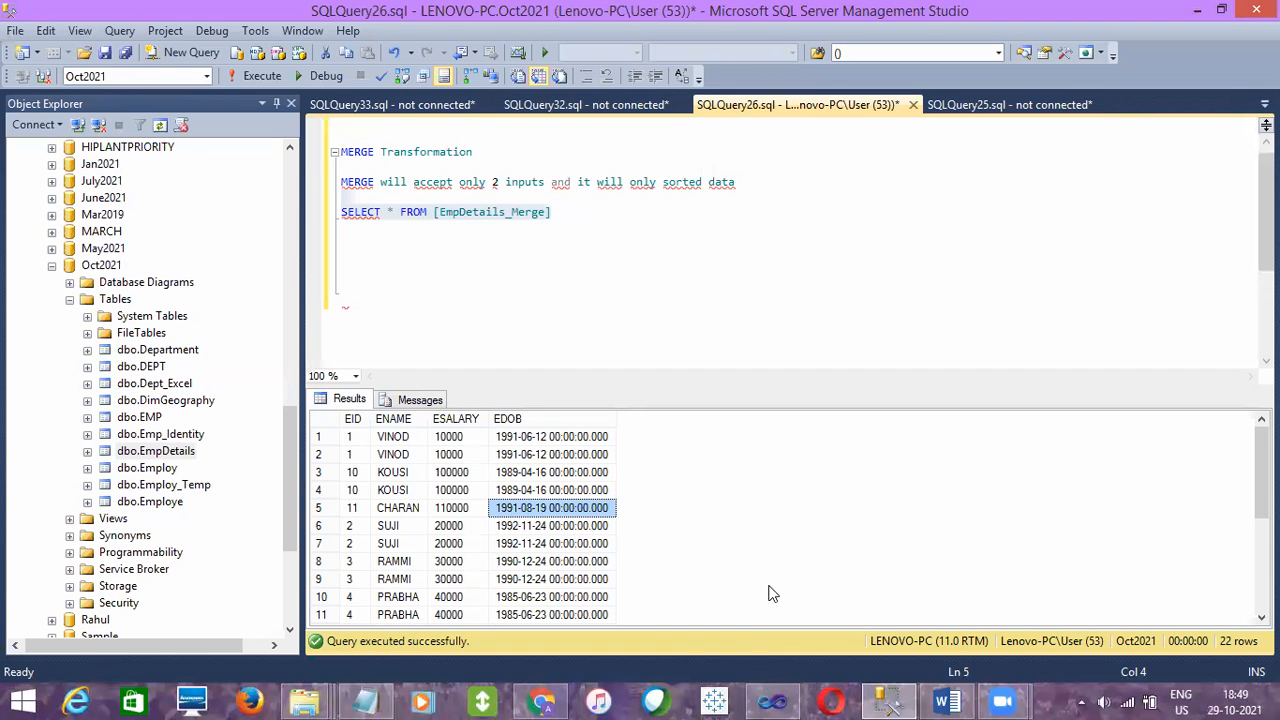
# - Return to Visual Studio and review the two Sort transformations, the Merge transformation and the path to OLE DB Destination
pyautogui.click(752, 700)
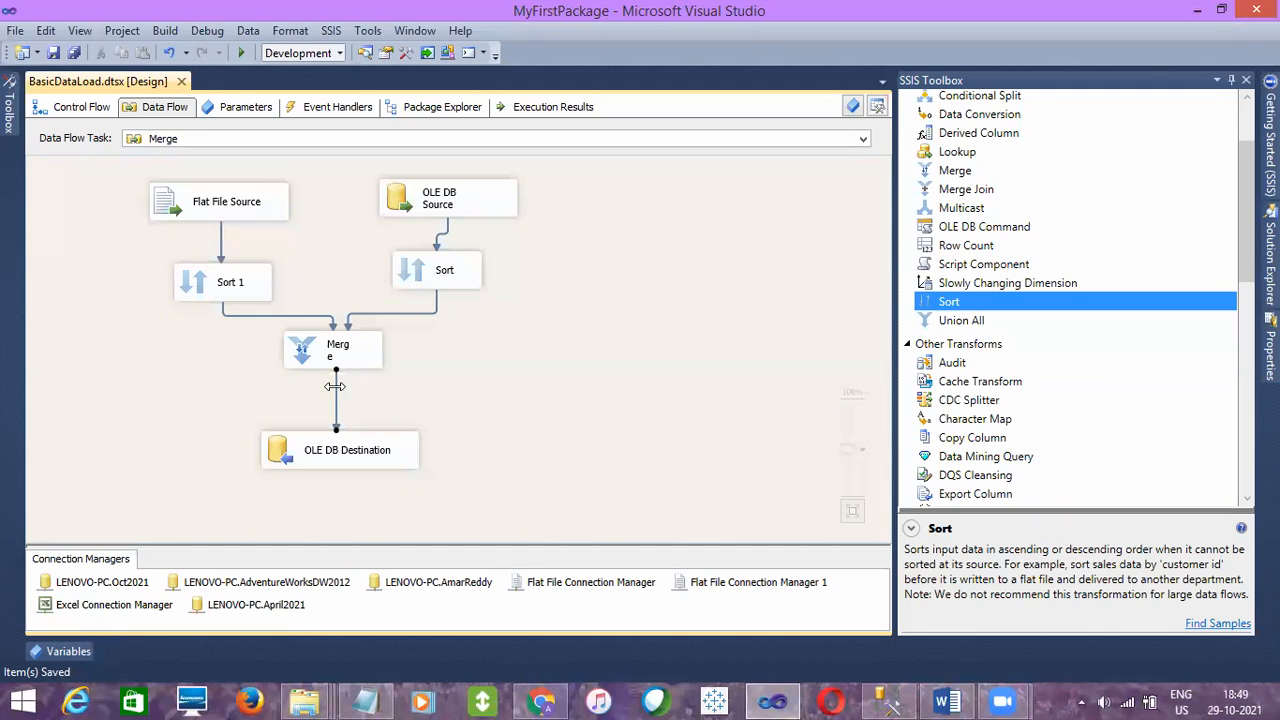
pyautogui.click(419, 283)
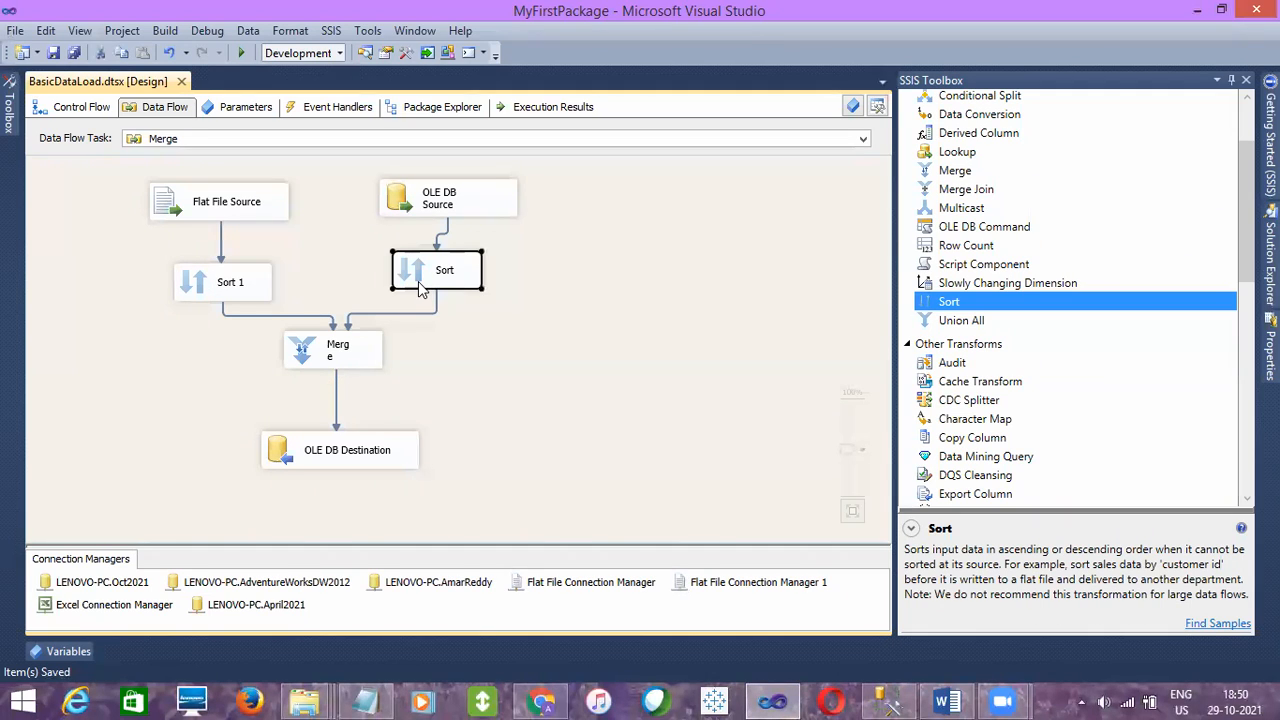
pyautogui.click(336, 403)
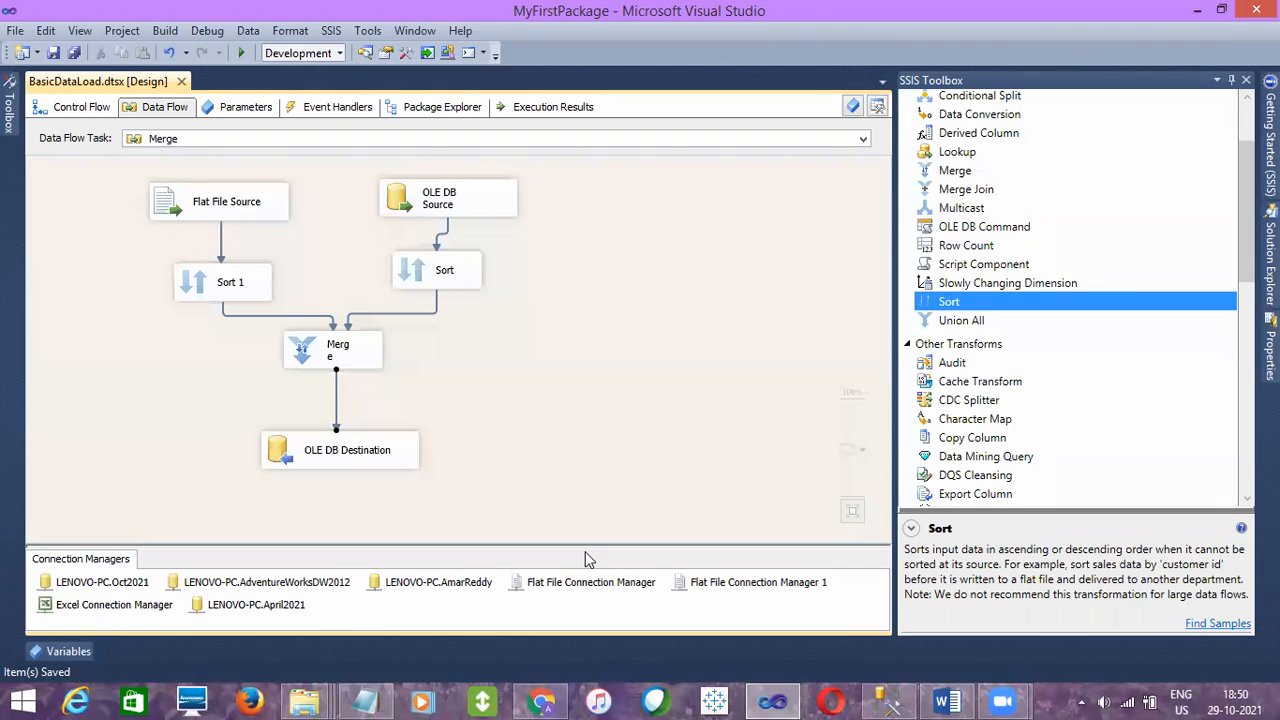
pyautogui.click(243, 283)
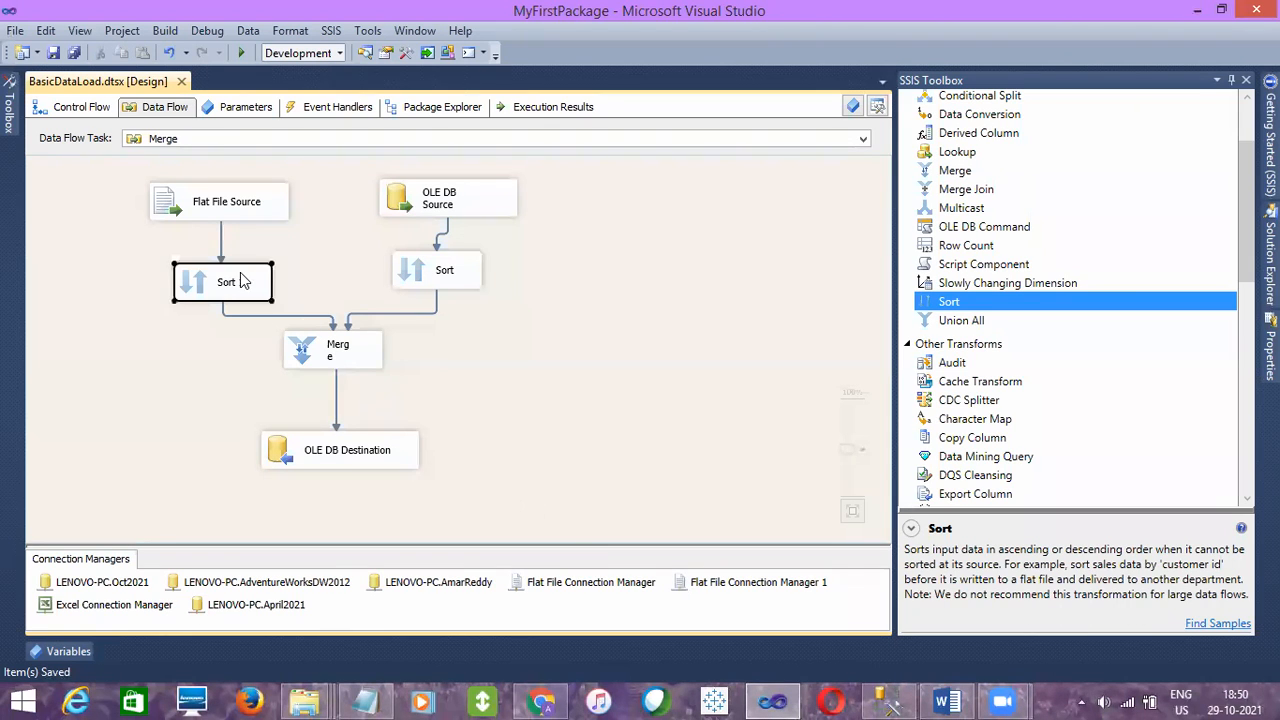
pyautogui.click(366, 361)
pyautogui.click(336, 399)
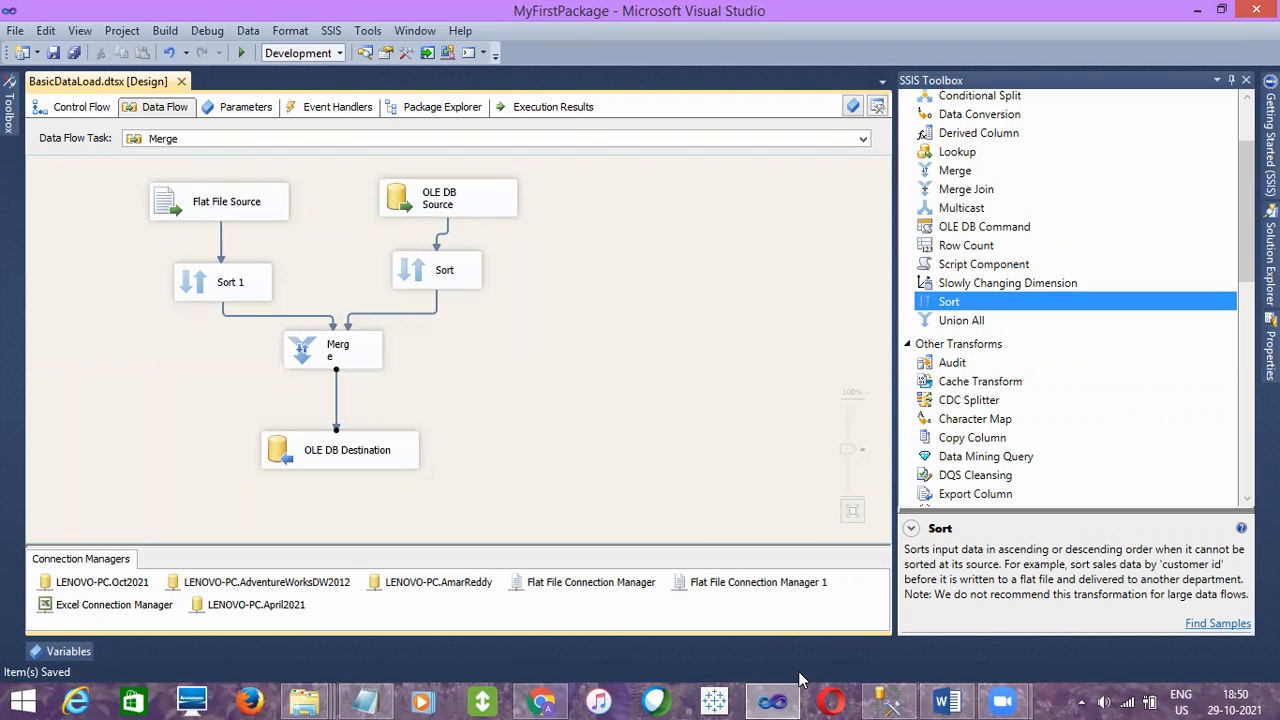
# - In SQL Server Management Studio, restore and execute TRUNCATE TABLE [EmpDetails_Merge], and remove that statement from the script
pyautogui.click(888, 700)
pyautogui.click(474, 290)
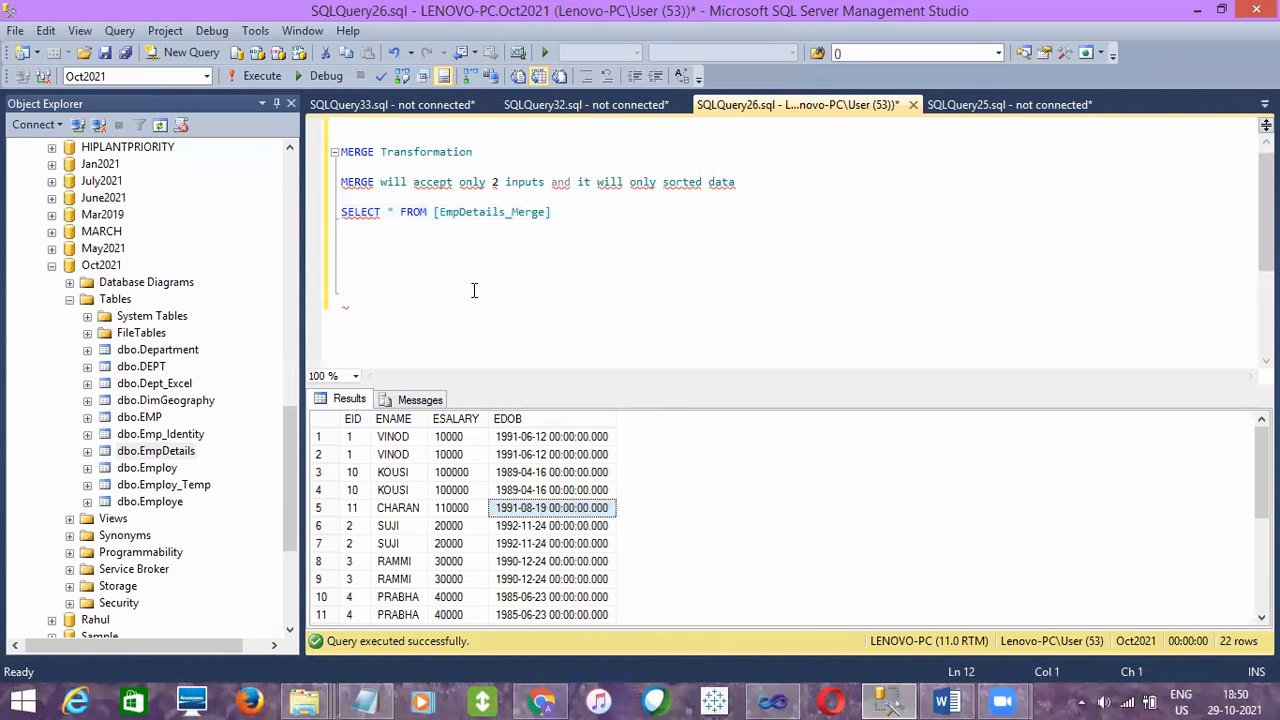
pyautogui.hotkey('ctrl', 'z')
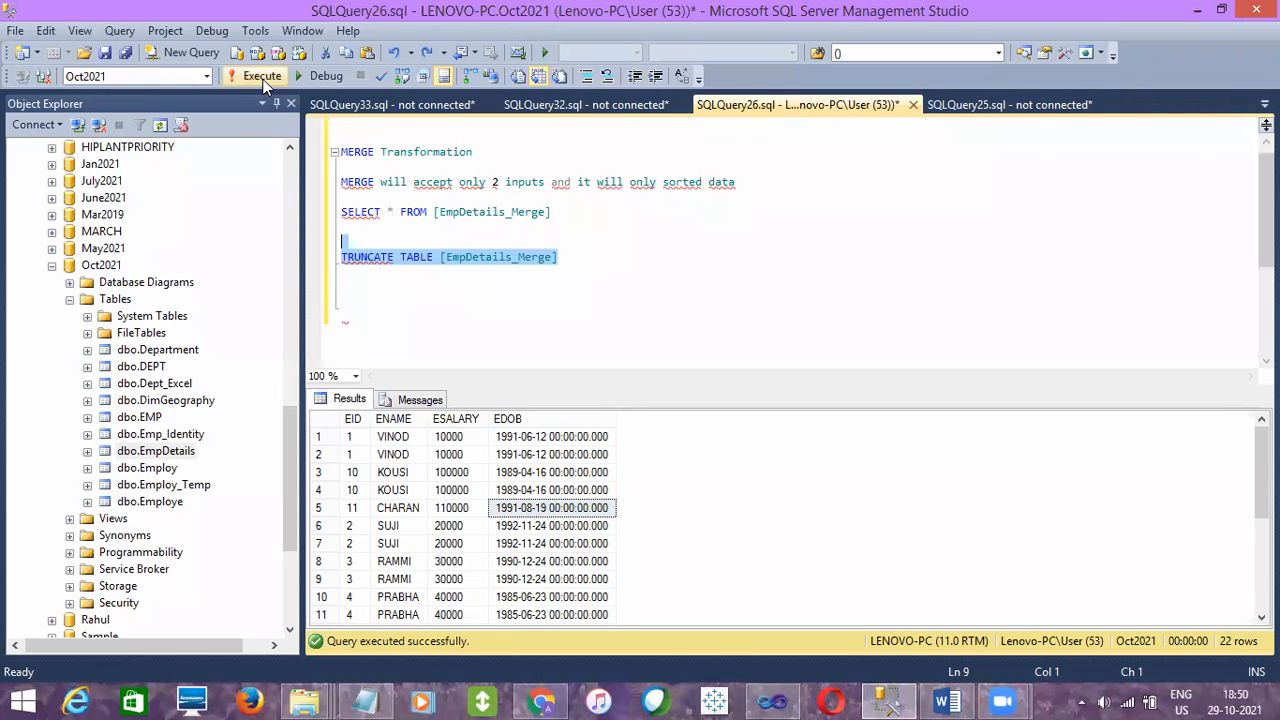
pyautogui.click(262, 78)
pyautogui.press('Delete')
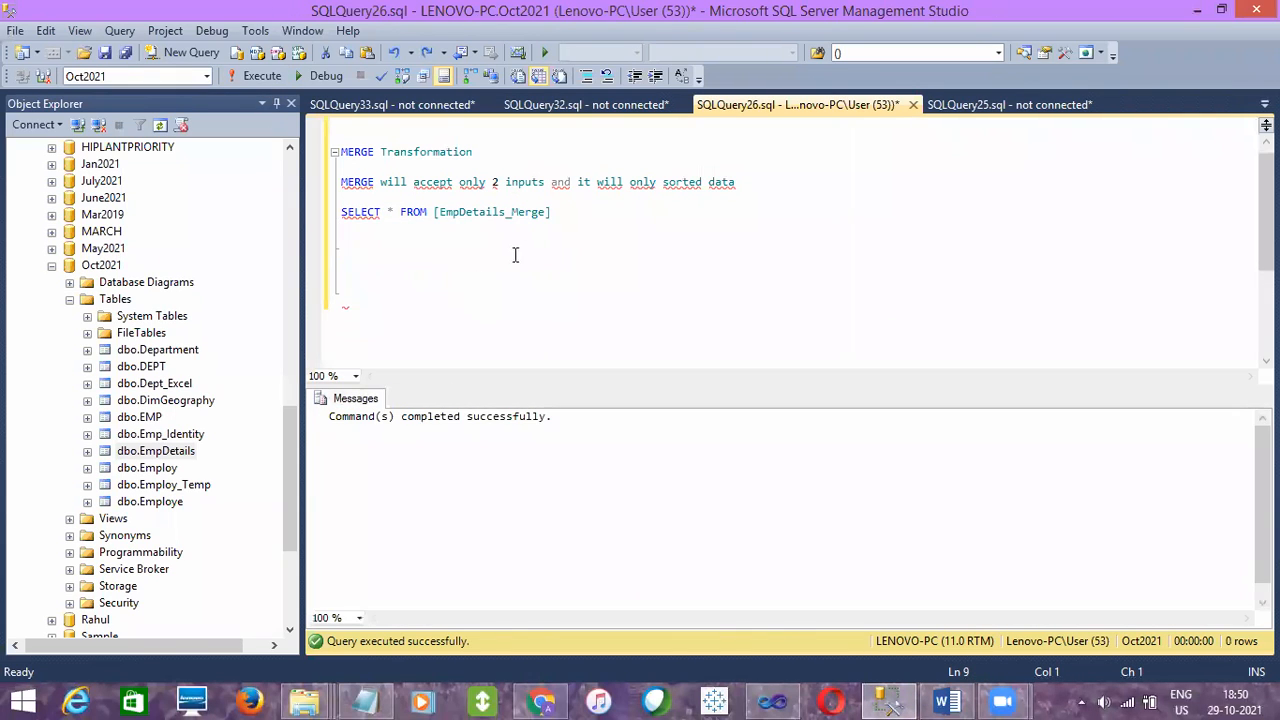
# - Run SELECT * FROM [EmpDetails_Merge] to check the table's contents after truncation
pyautogui.moveTo(553, 212); pyautogui.dragTo(341, 197)
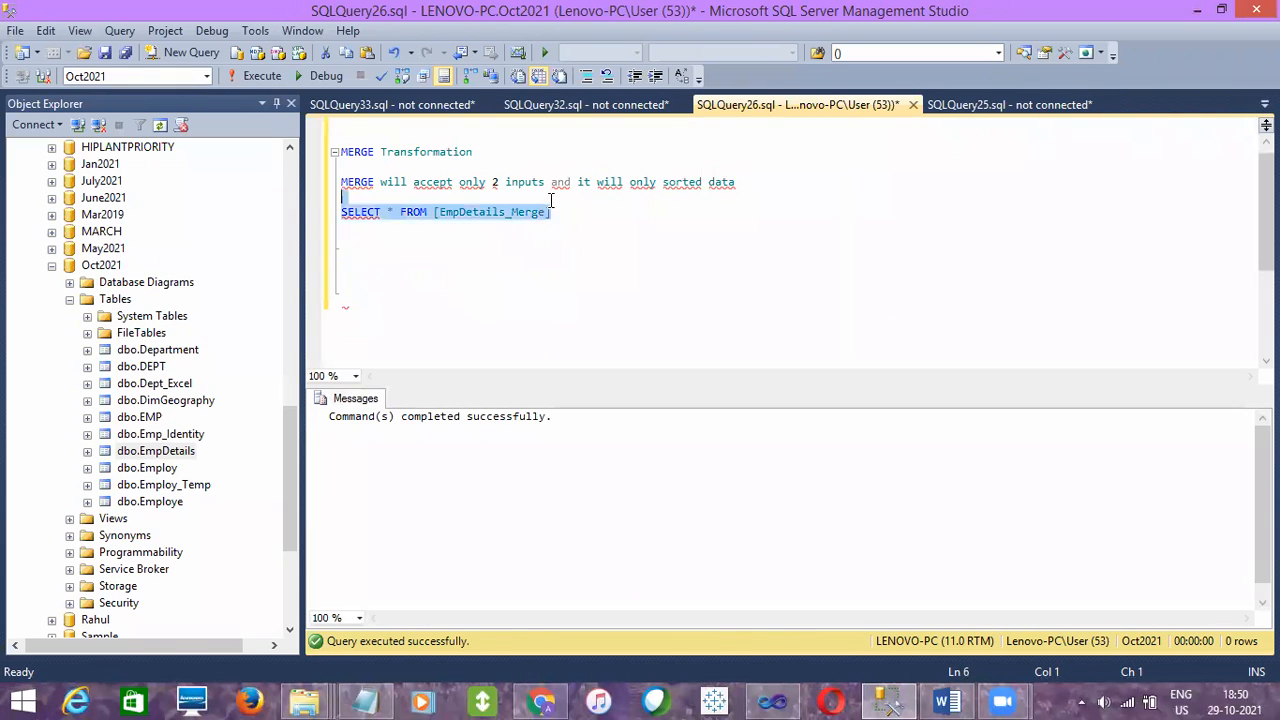
pyautogui.click(241, 80)
pyautogui.click(453, 302)
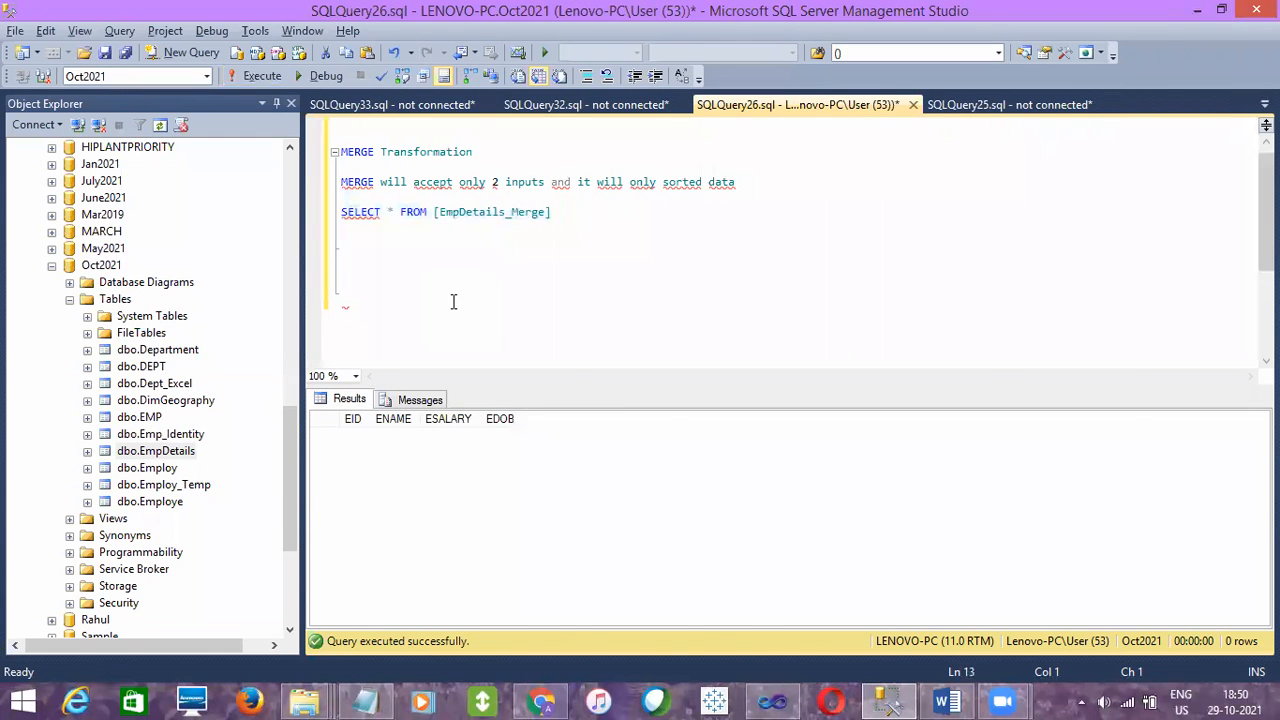
# - Return to Visual Studio and replace the direct path between Merge and OLE DB Destination with a new, connected Sort transformation
pyautogui.hotkey('alt', 'Tab')
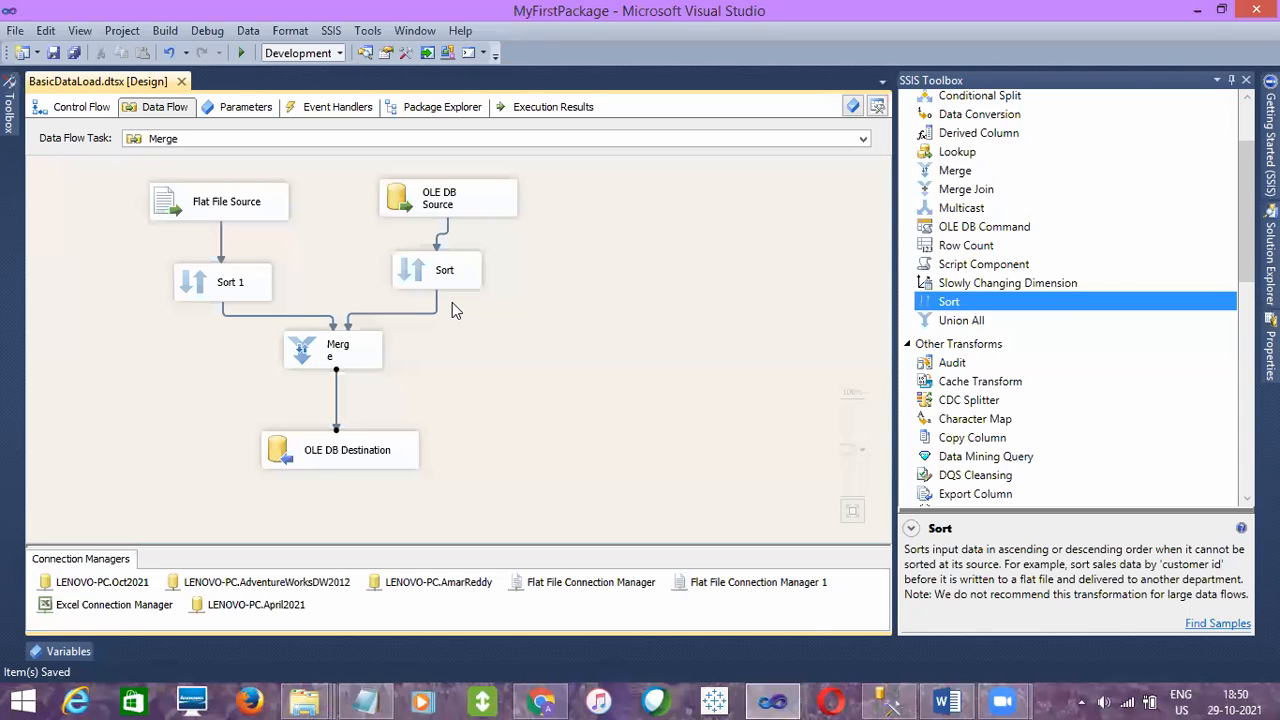
pyautogui.press('Delete')
pyautogui.moveTo(373, 460); pyautogui.dragTo(364, 494)
pyautogui.moveTo(958, 308); pyautogui.dragTo(343, 468)
pyautogui.click(335, 362)
# - Configure the Sort after Merge to order by EID ascending and remove rows with duplicate sort values, and save the package
pyautogui.doubleClick(350, 401)
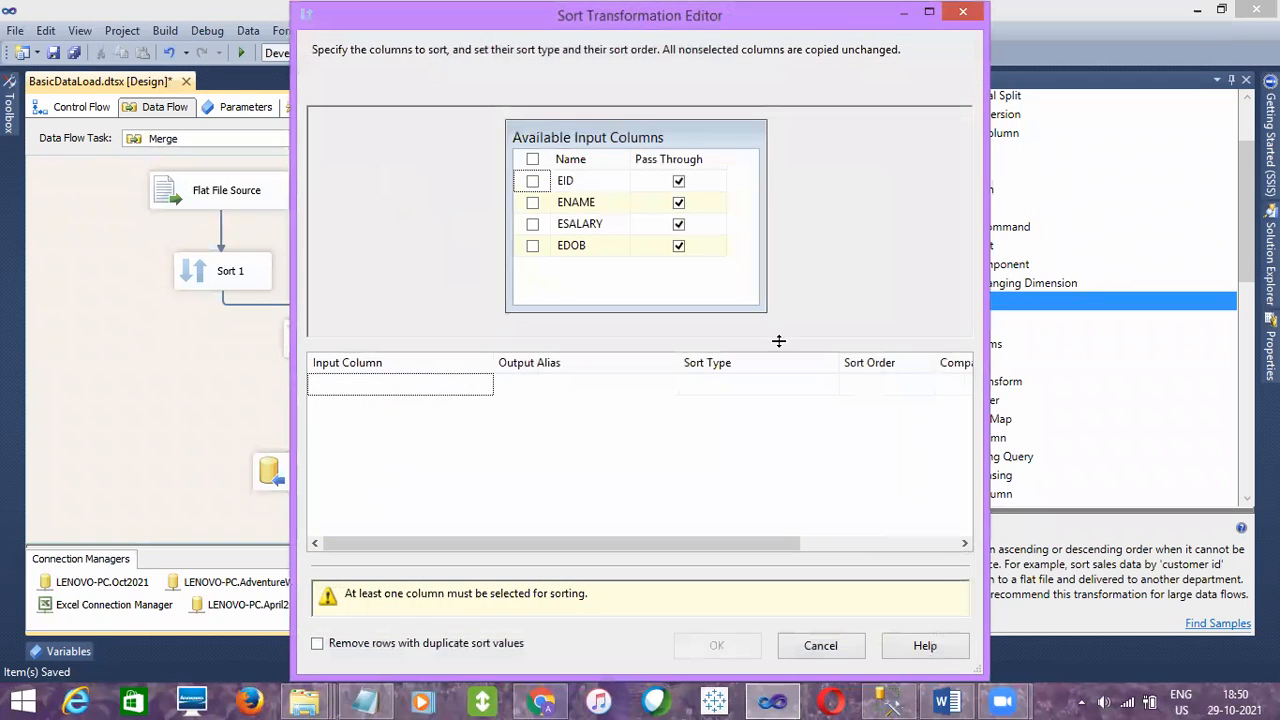
pyautogui.click(532, 181)
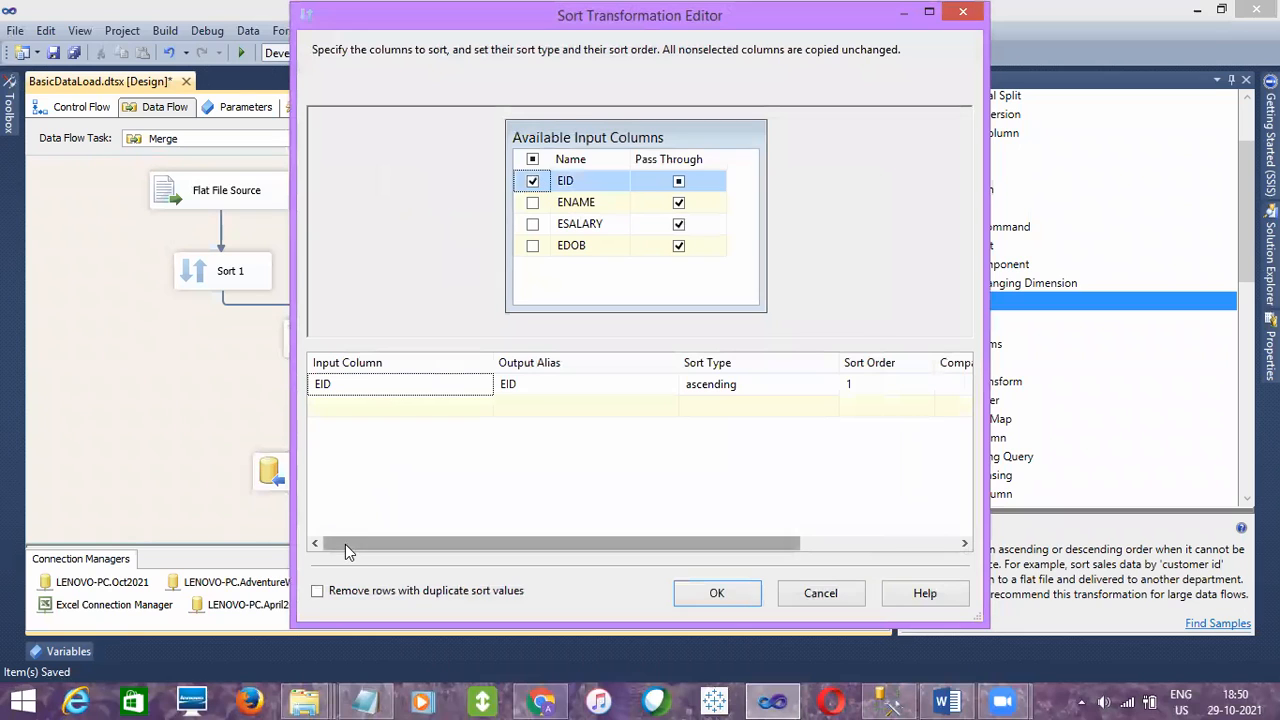
pyautogui.click(317, 591)
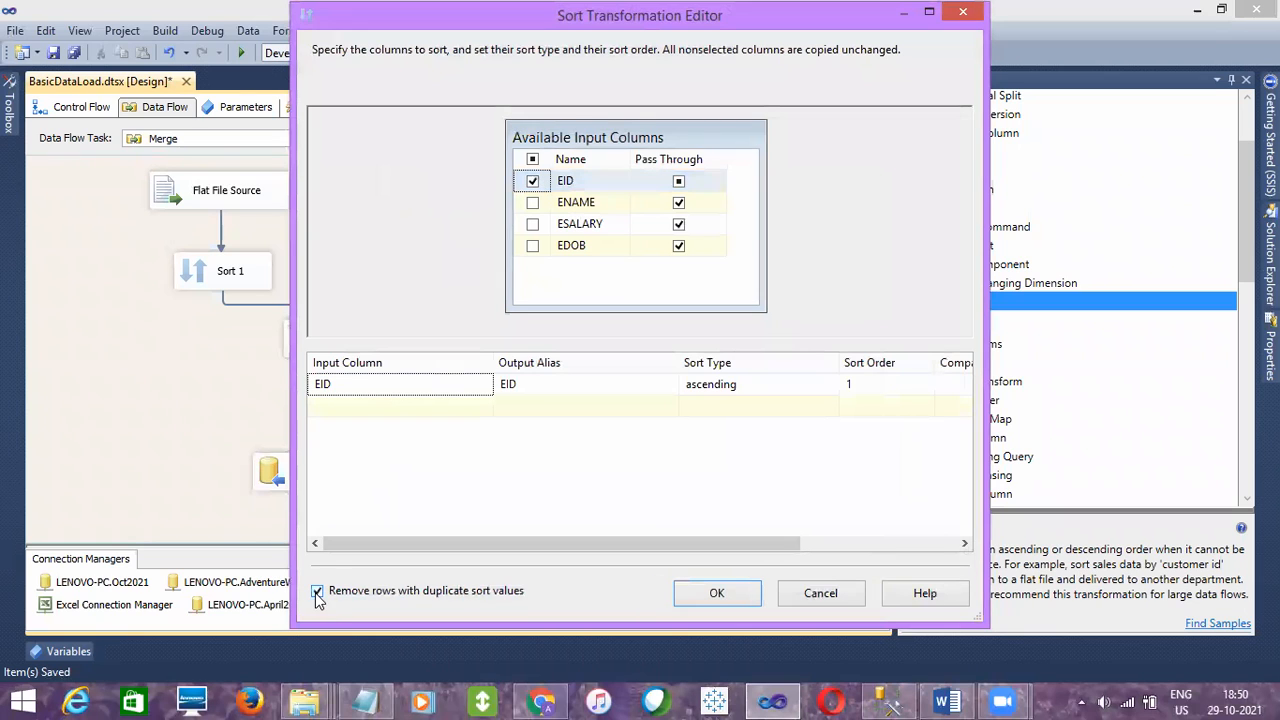
pyautogui.click(717, 592)
pyautogui.click(51, 54)
# - Execute the BasicDataLoad.dtsx package from the project's SSIS packages and check the run at OLE DB Destination
pyautogui.click(1266, 228)
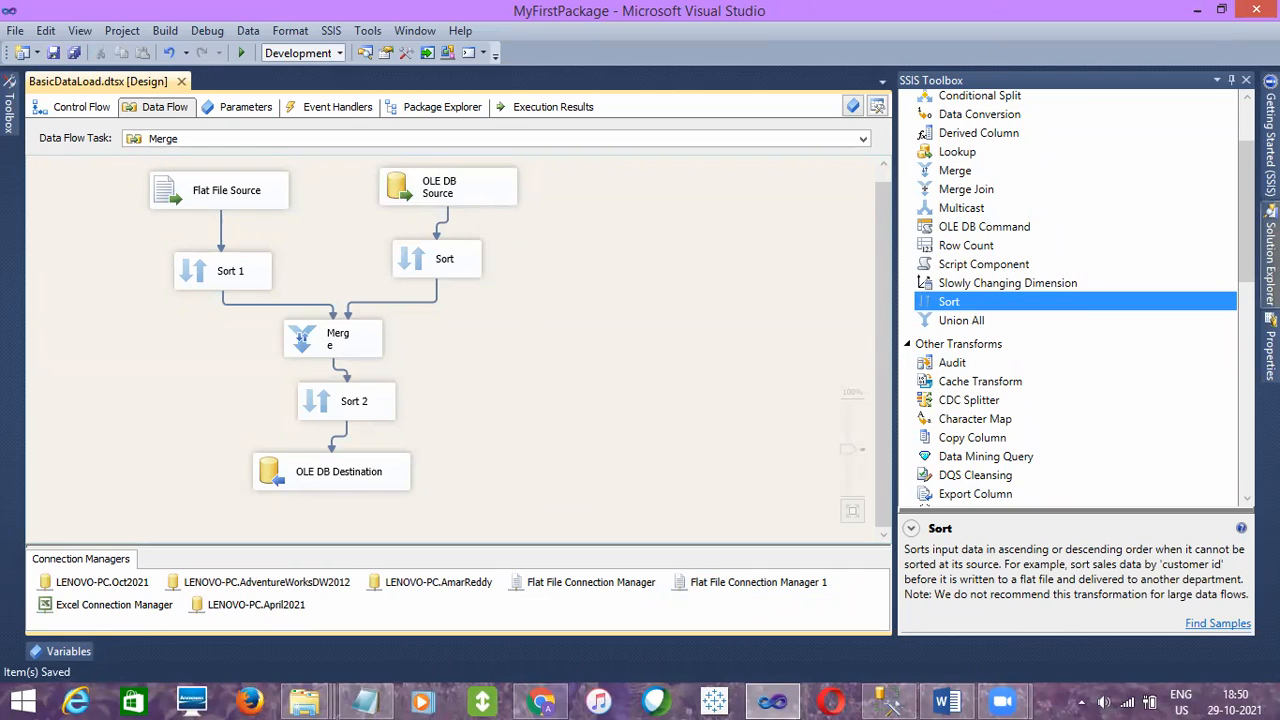
pyautogui.rightClick(1093, 193)
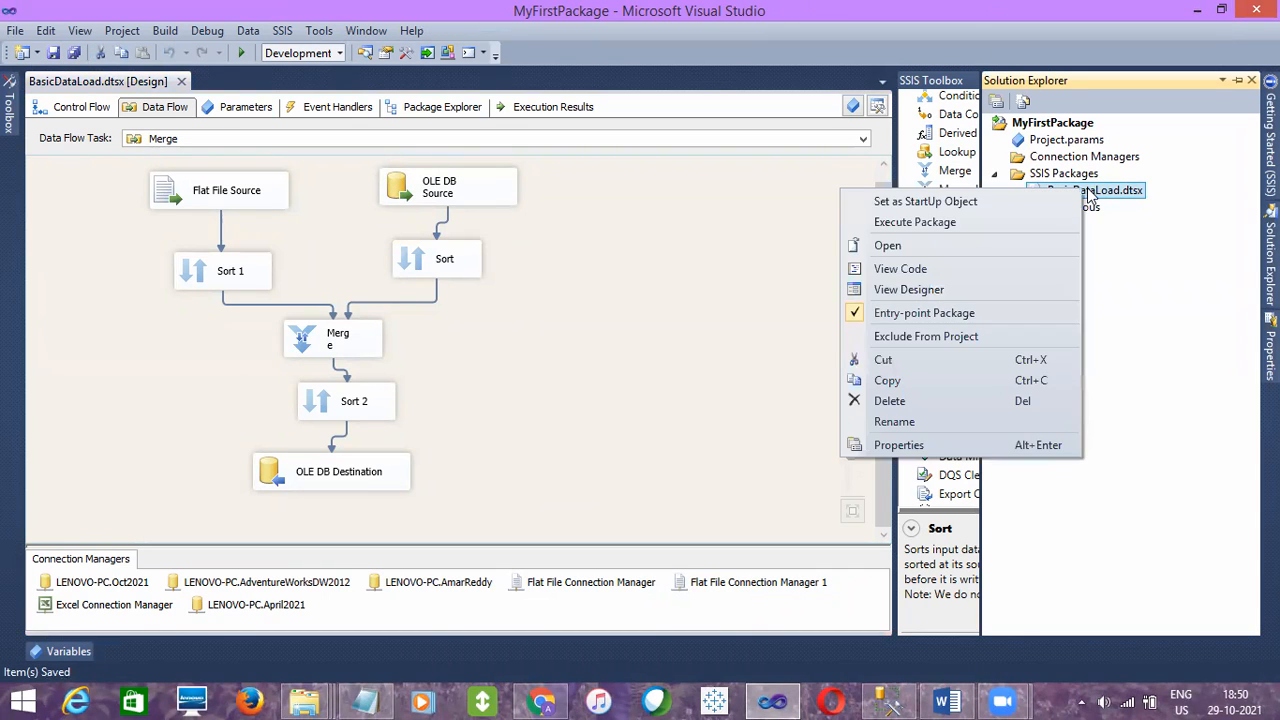
pyautogui.click(914, 222)
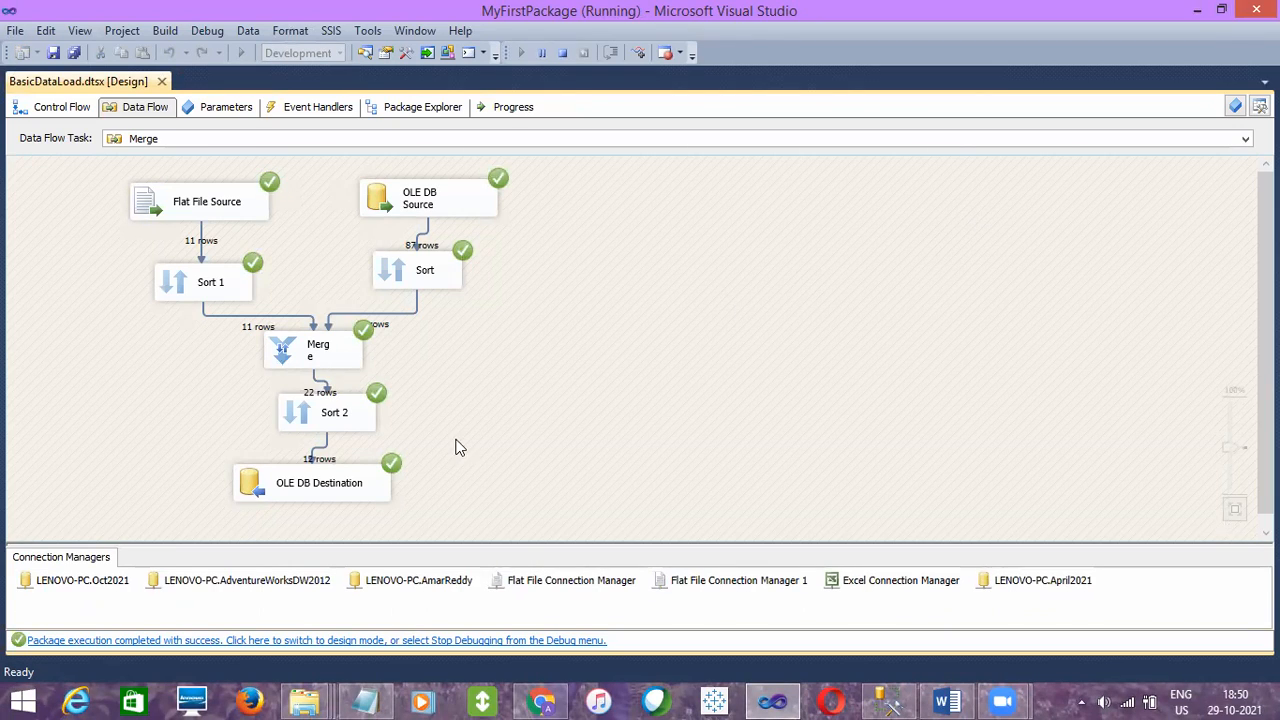
pyautogui.click(366, 489)
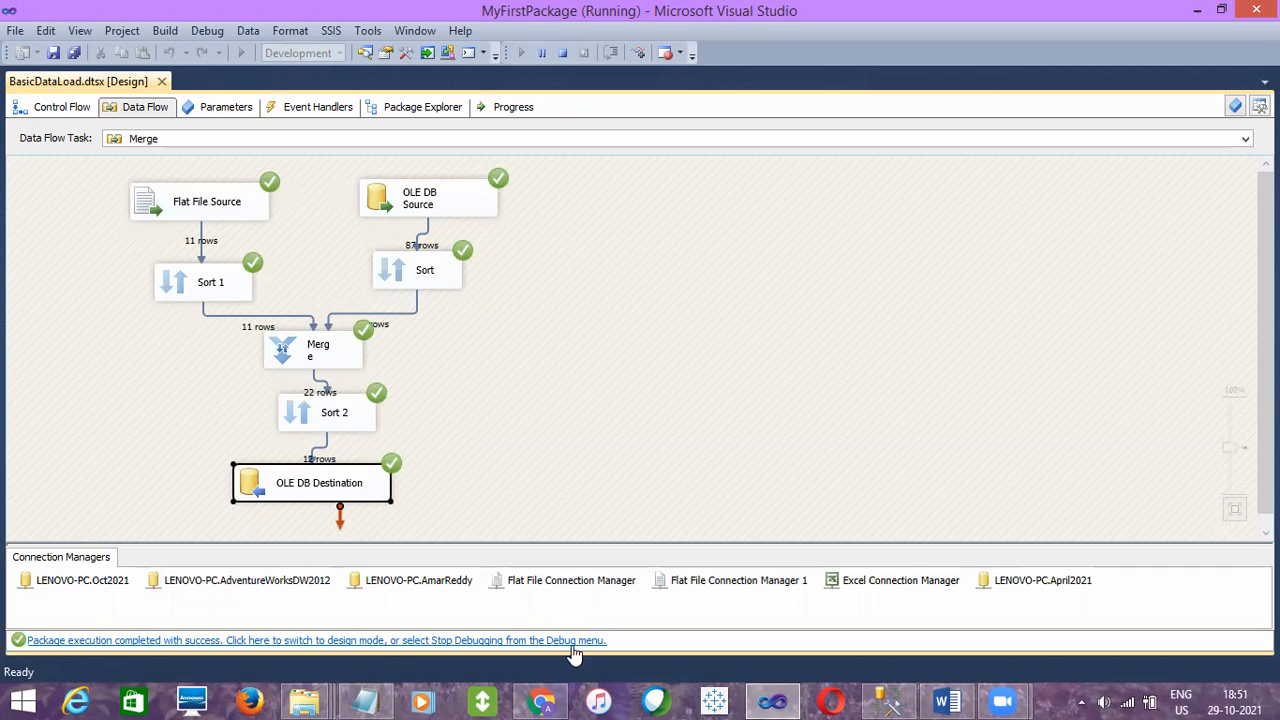
# - Switch to SQL Server Management Studio, rerun the EmpDetails_Merge query and inspect the de-duplicated rows
pyautogui.click(895, 700)
pyautogui.click(556, 212)
pyautogui.moveTo(556, 212); pyautogui.dragTo(552, 203)
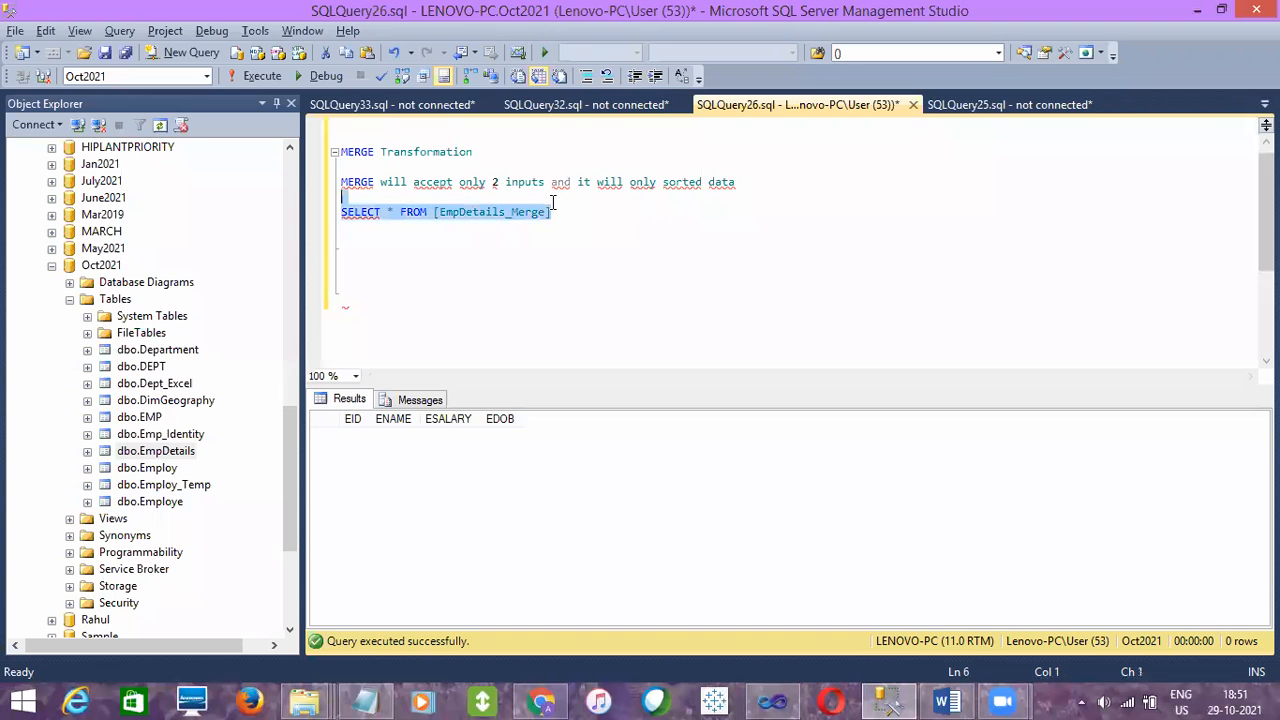
pyautogui.click(264, 82)
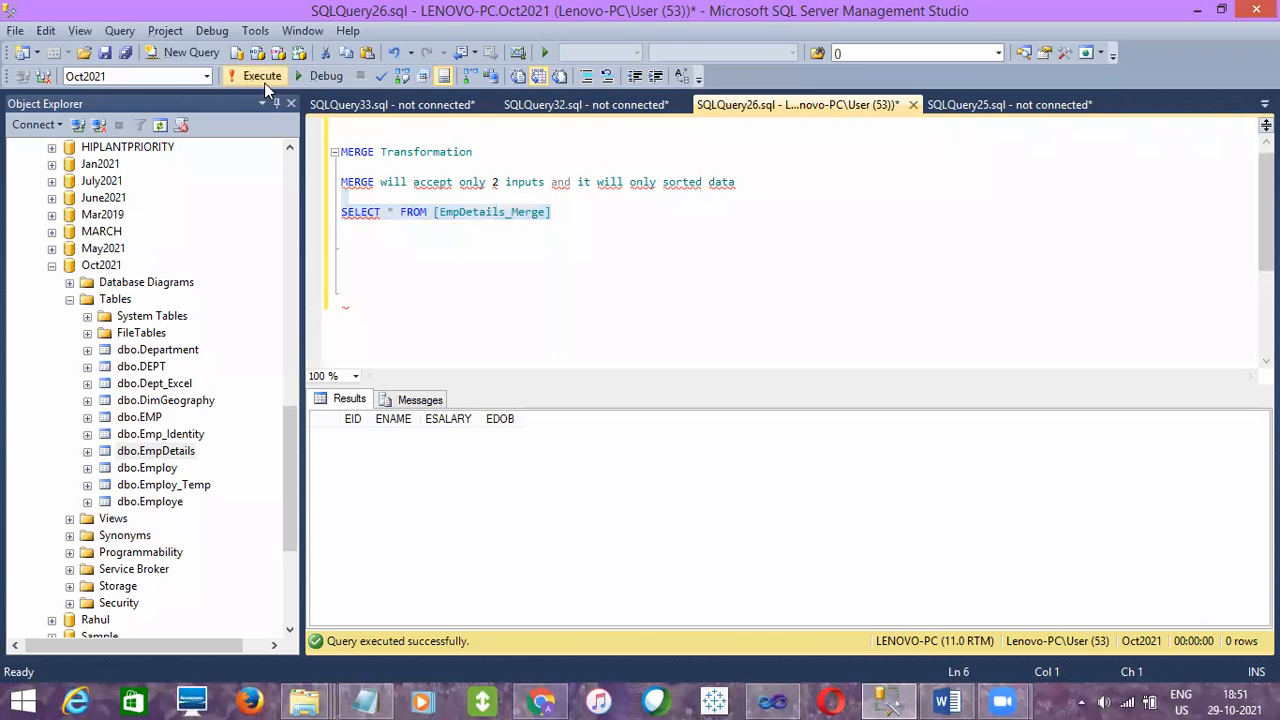
pyautogui.click(371, 510)
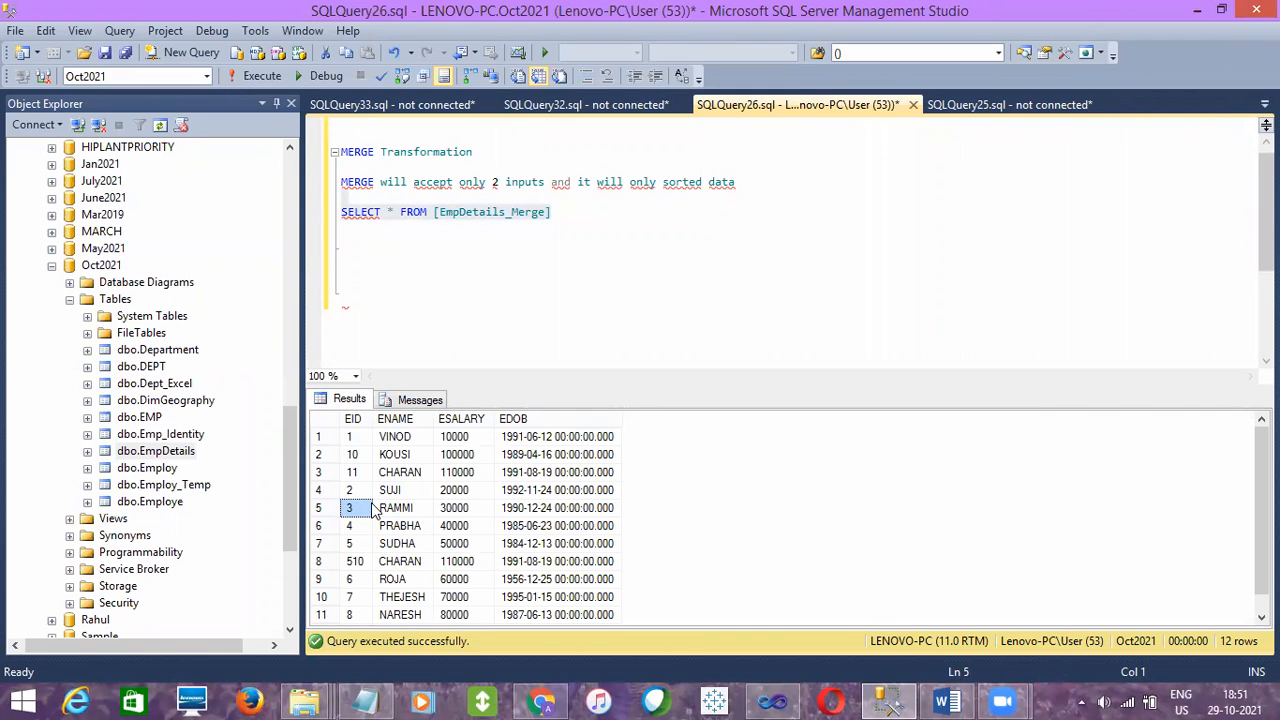
# - Append ORDER BY EID DESC to the EmpDetails_Merge SELECT statement
pyautogui.click(573, 212)
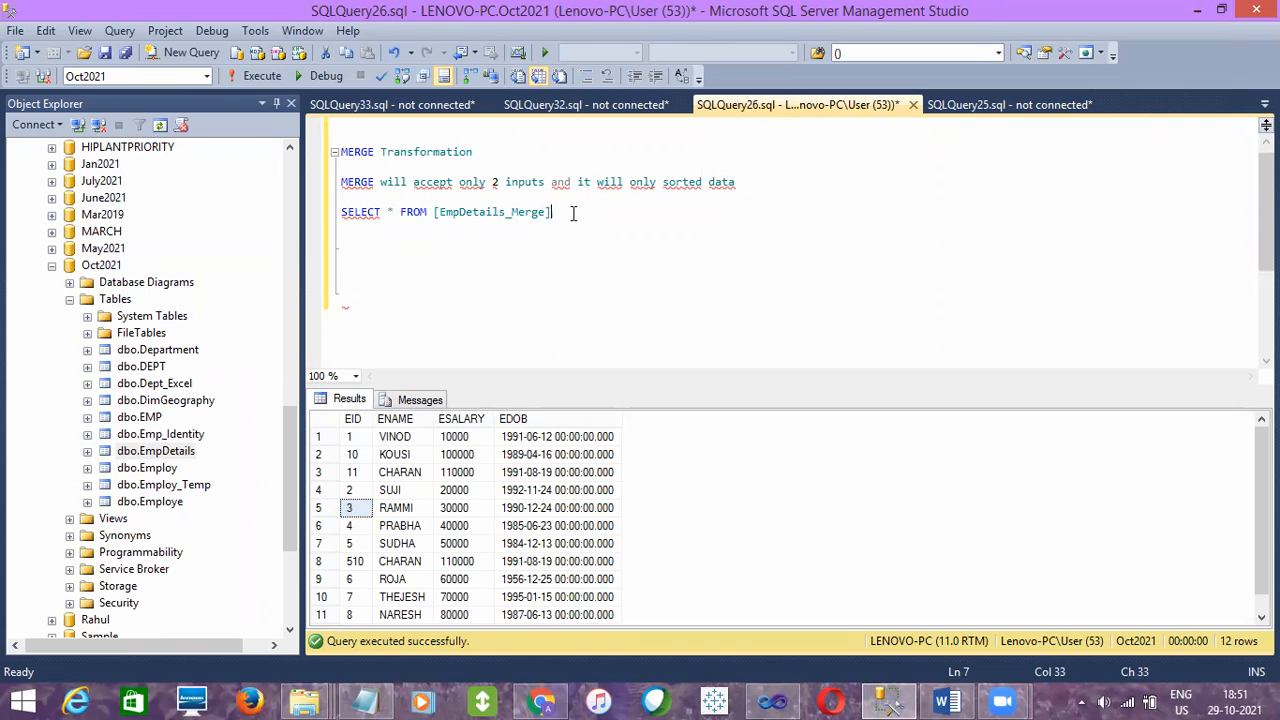
pyautogui.write('ORDER BY ')
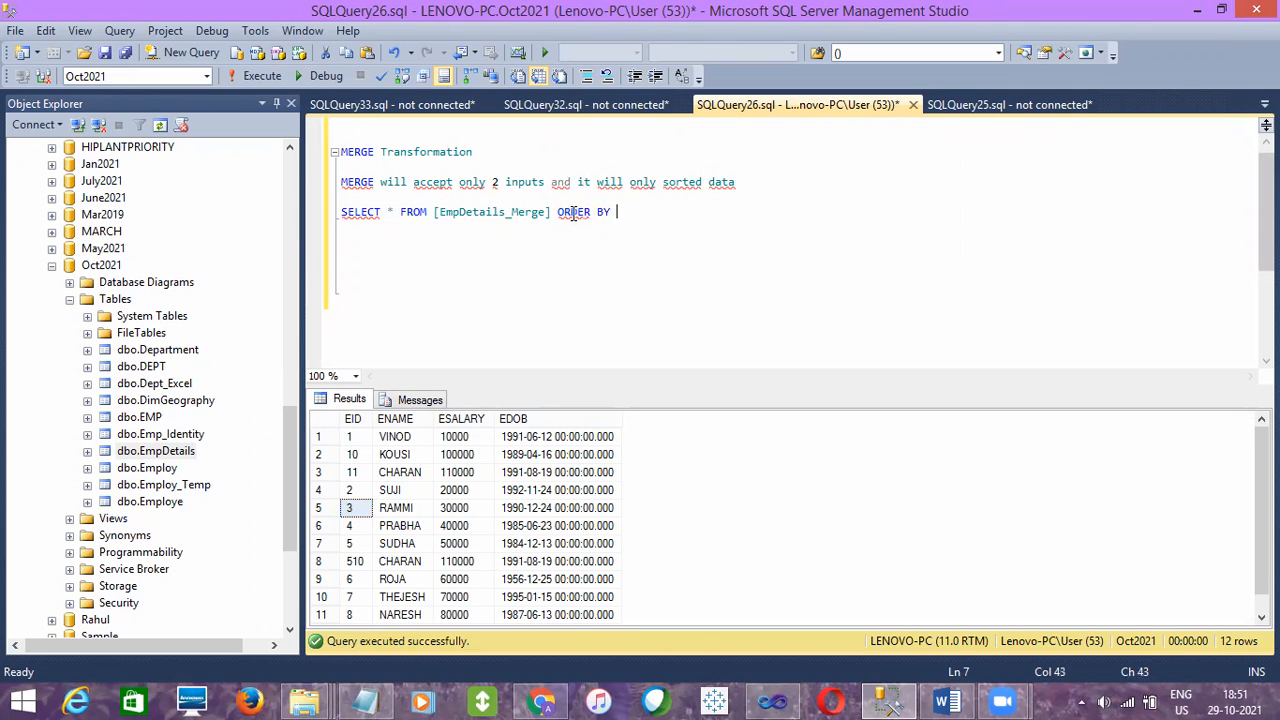
pyautogui.write('ID')
pyautogui.press('Left')
pyautogui.write('E')
pyautogui.press('End')
pyautogui.write('DESC')
# - Execute the EmpDetails_Merge query with descending EID order and inspect the returned rows
pyautogui.moveTo(693, 211); pyautogui.dragTo(679, 201)
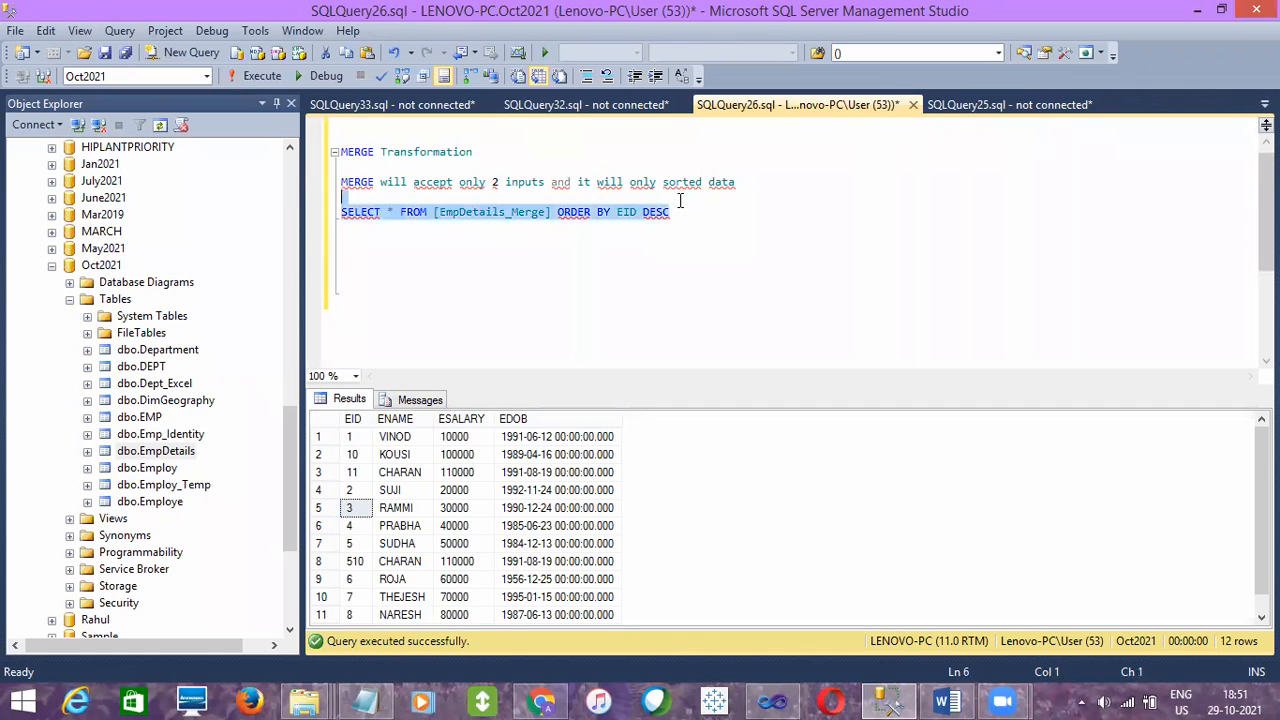
pyautogui.click(251, 79)
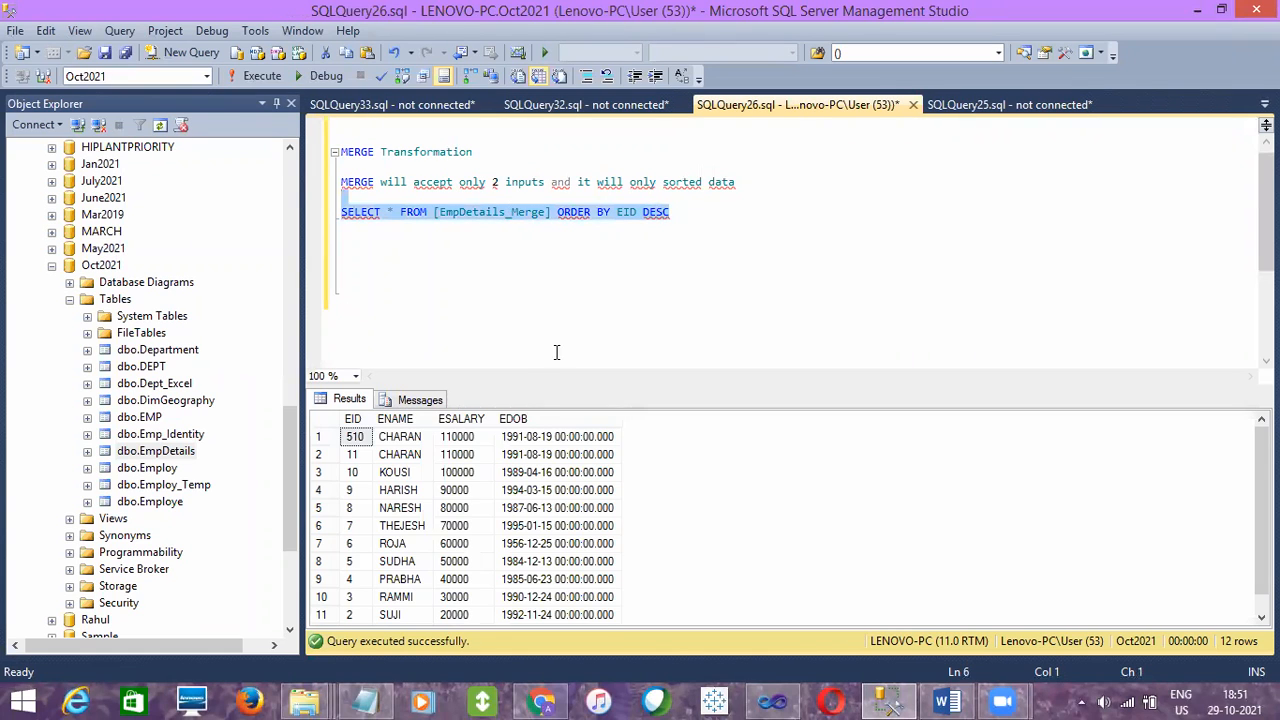
pyautogui.click(355, 490)
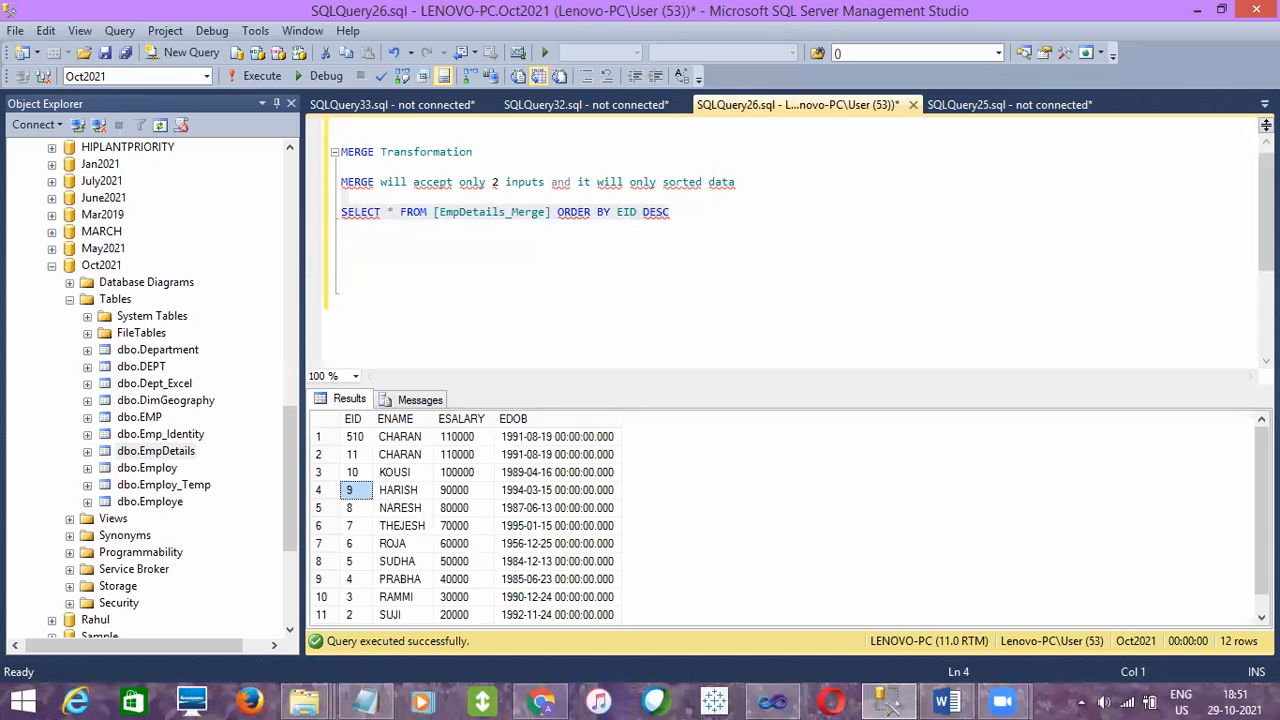
pyautogui.moveTo(1262, 510)
pyautogui.mouseDown()
pyautogui.moveTo(1262, 530)
pyautogui.moveTo(1262, 508)
pyautogui.mouseUp()
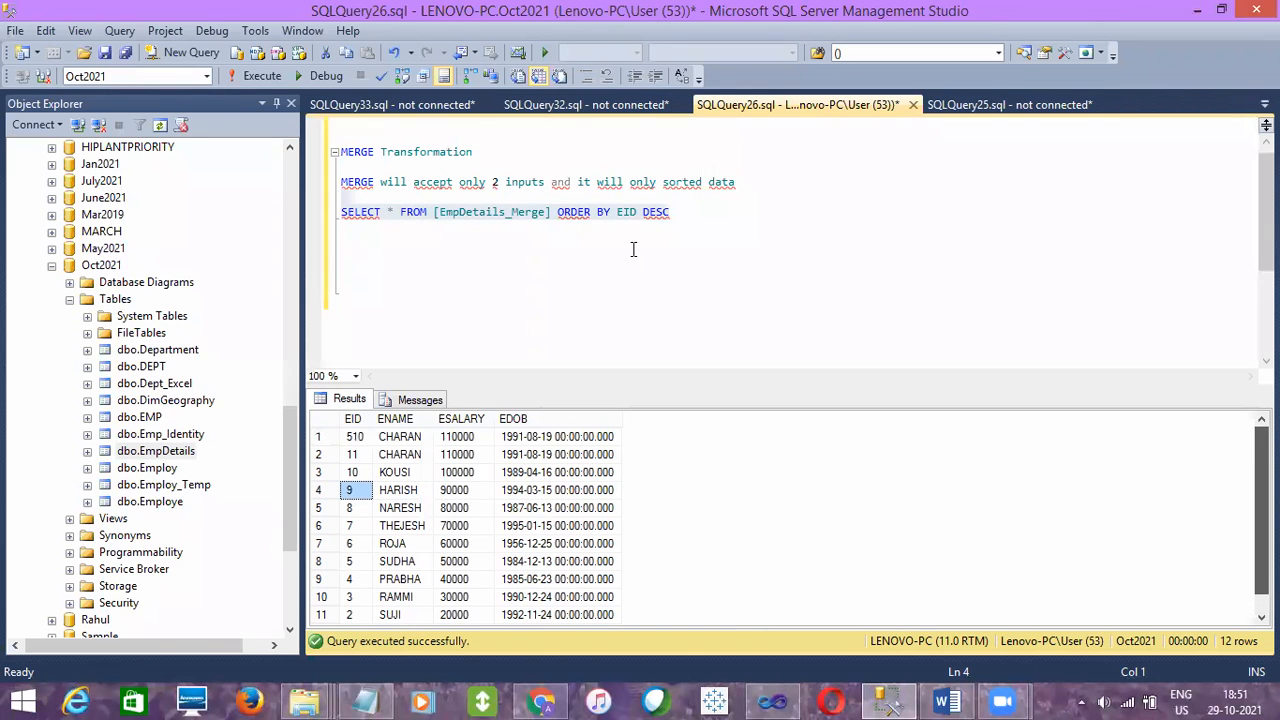
# - Look through the dbo.Department and dbo.DEPT tables of the Oct2021 database for columns and indexes
pyautogui.click(88, 351)
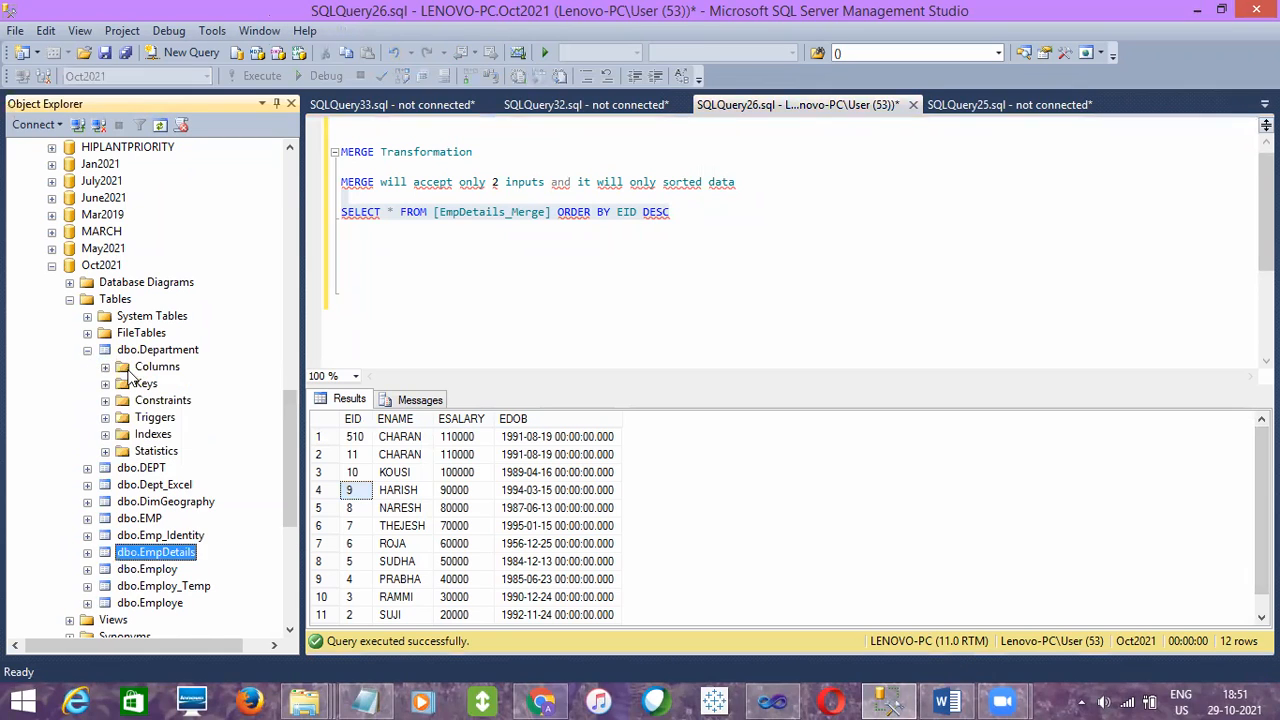
pyautogui.click(105, 367)
pyautogui.click(88, 350)
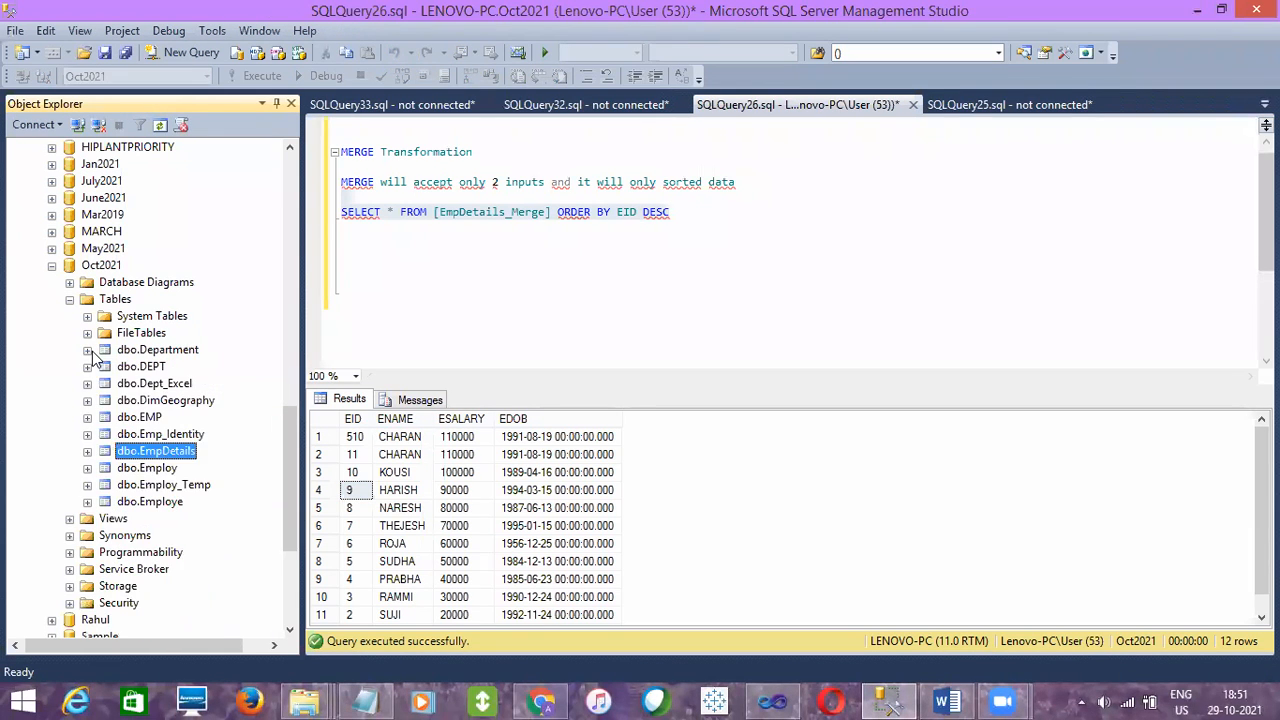
pyautogui.click(88, 367)
pyautogui.click(105, 384)
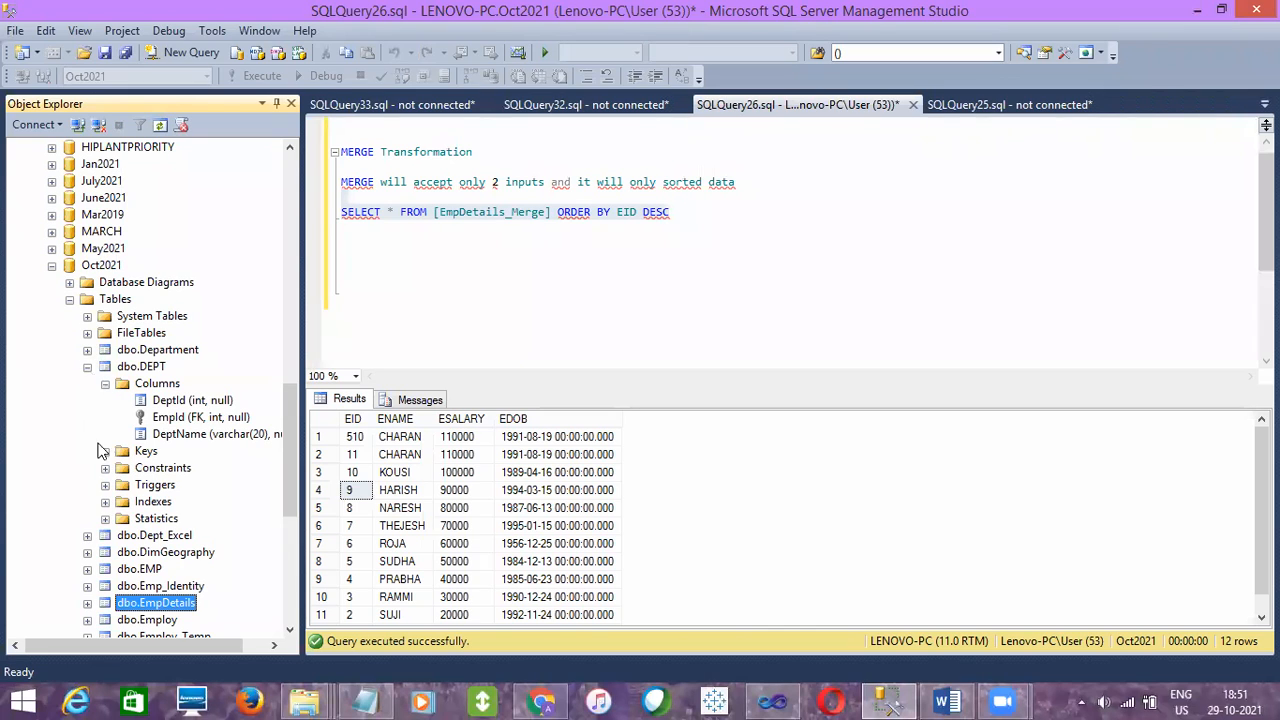
pyautogui.click(106, 502)
pyautogui.click(89, 367)
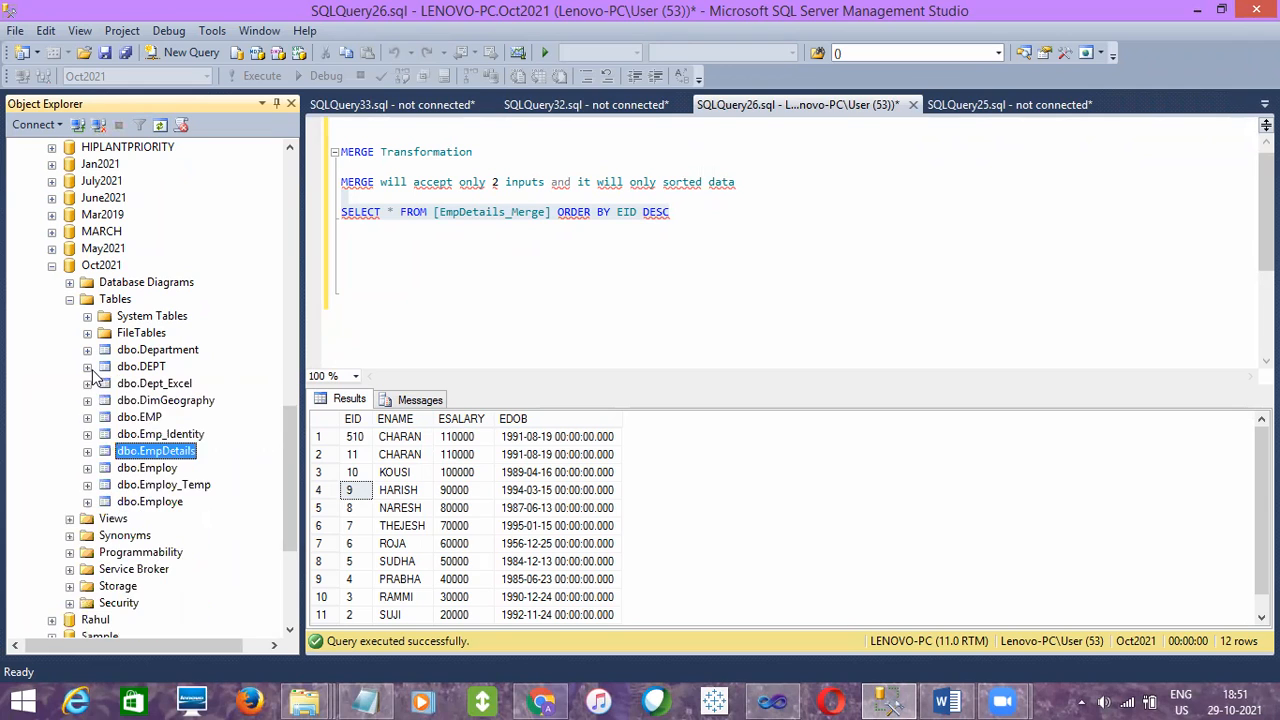
# - Expand the indexes of the dbo.EMP table and select the clustered index CIX_EMp_Eid
pyautogui.click(88, 417)
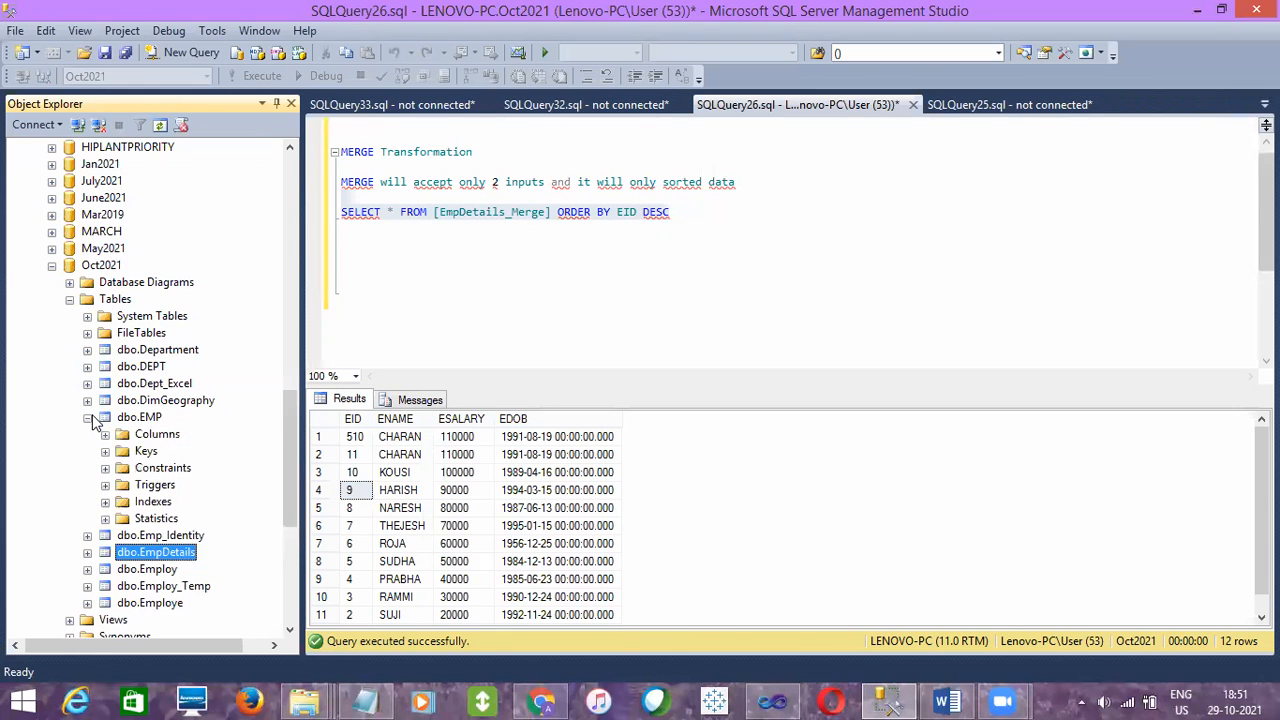
pyautogui.click(105, 502)
pyautogui.click(203, 521)
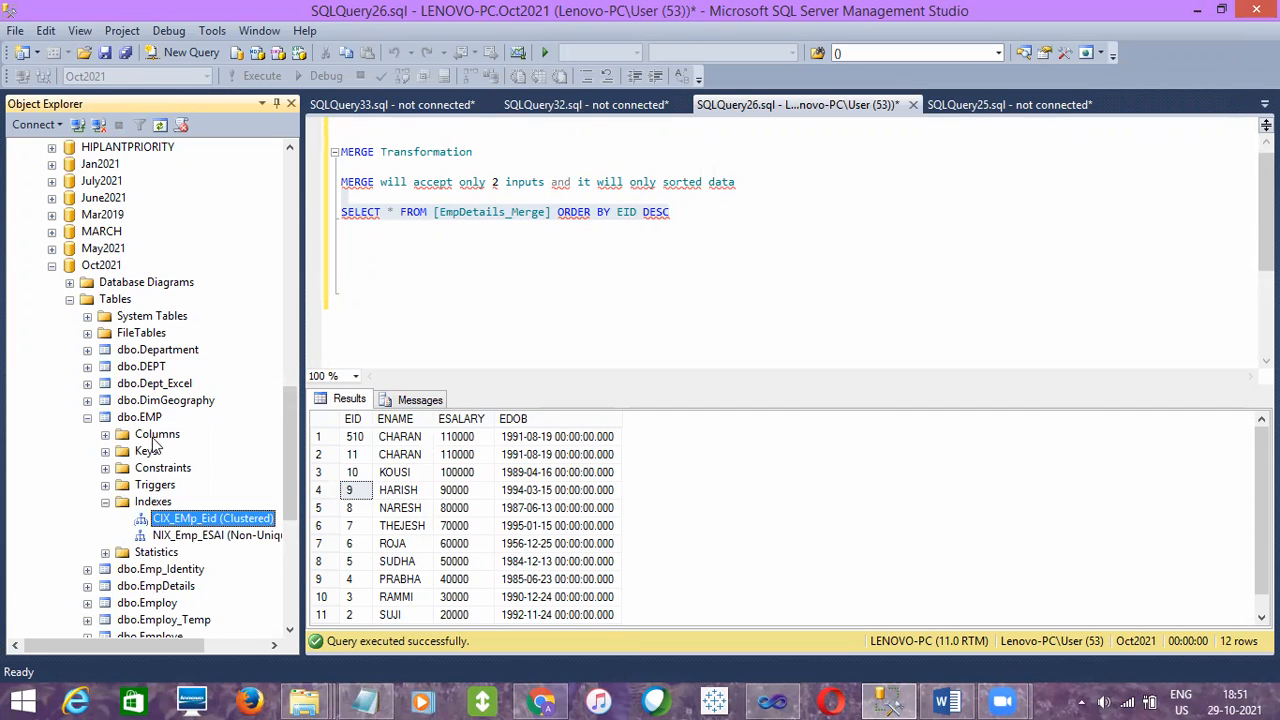
# - Query the top 1000 rows of dbo.EMP, examine the order of the EId column, and close the query
pyautogui.click(155, 425)
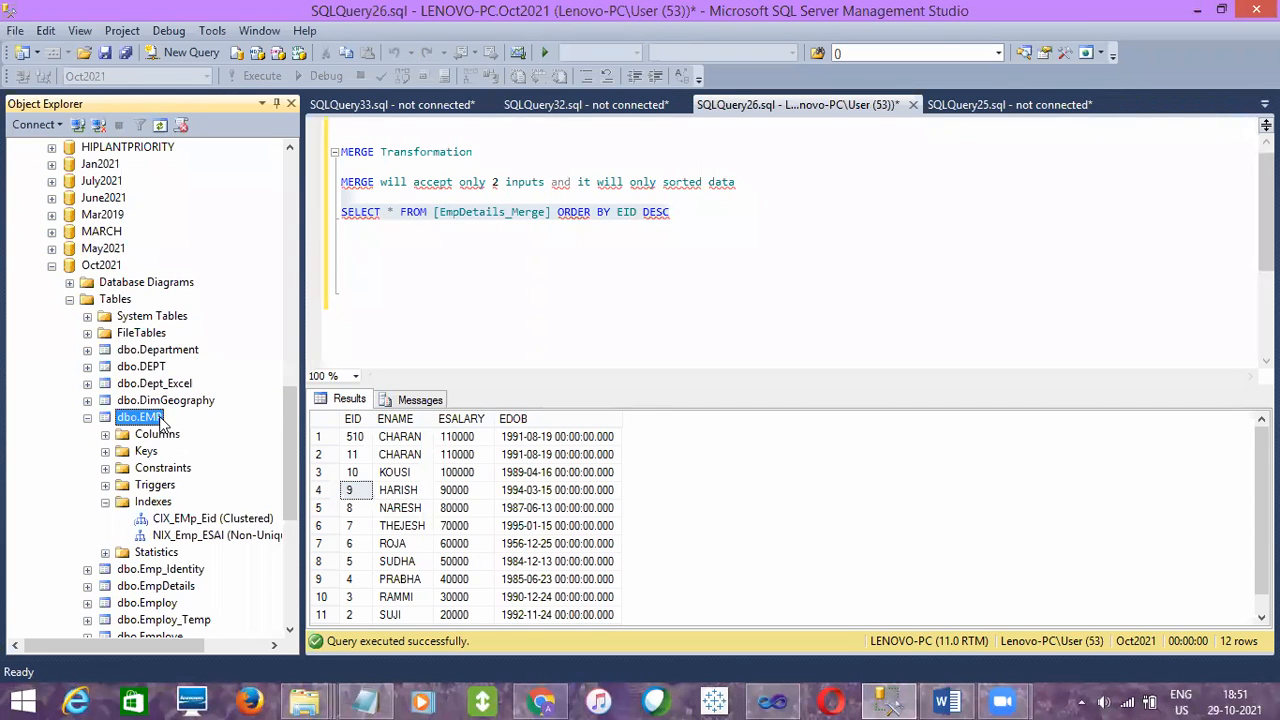
pyautogui.rightClick(160, 424)
pyautogui.click(240, 362)
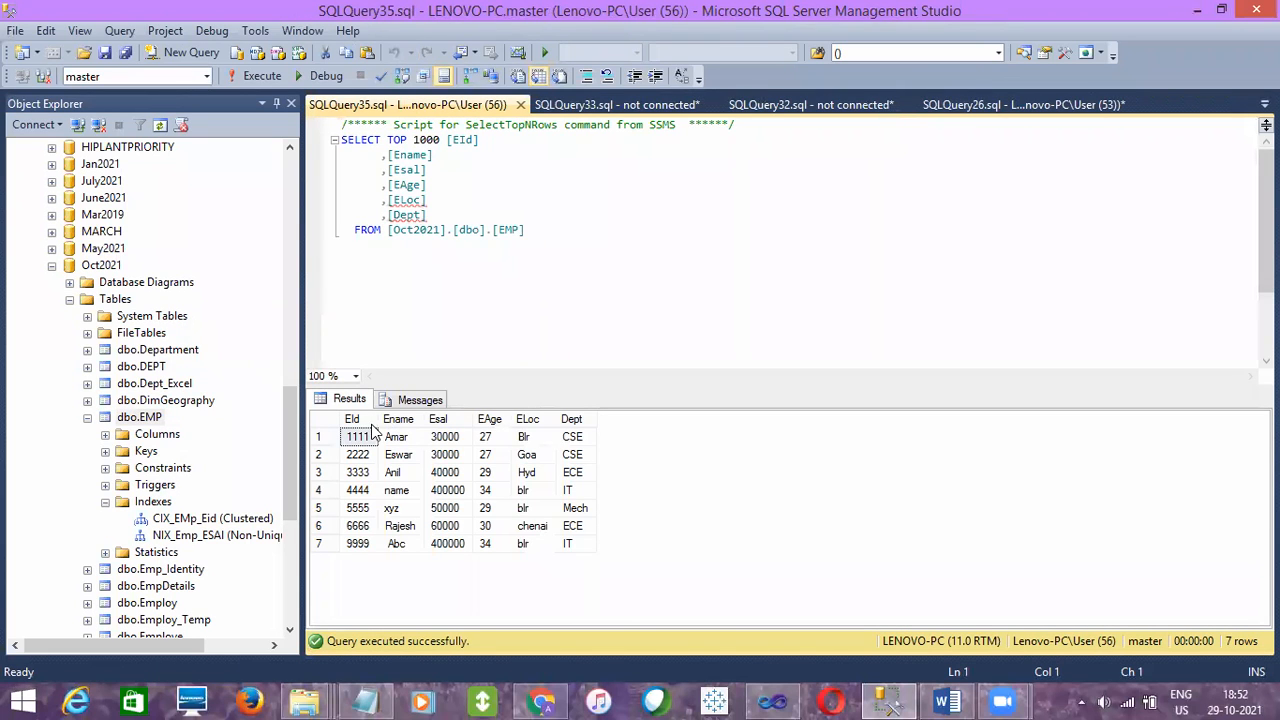
pyautogui.click(367, 424)
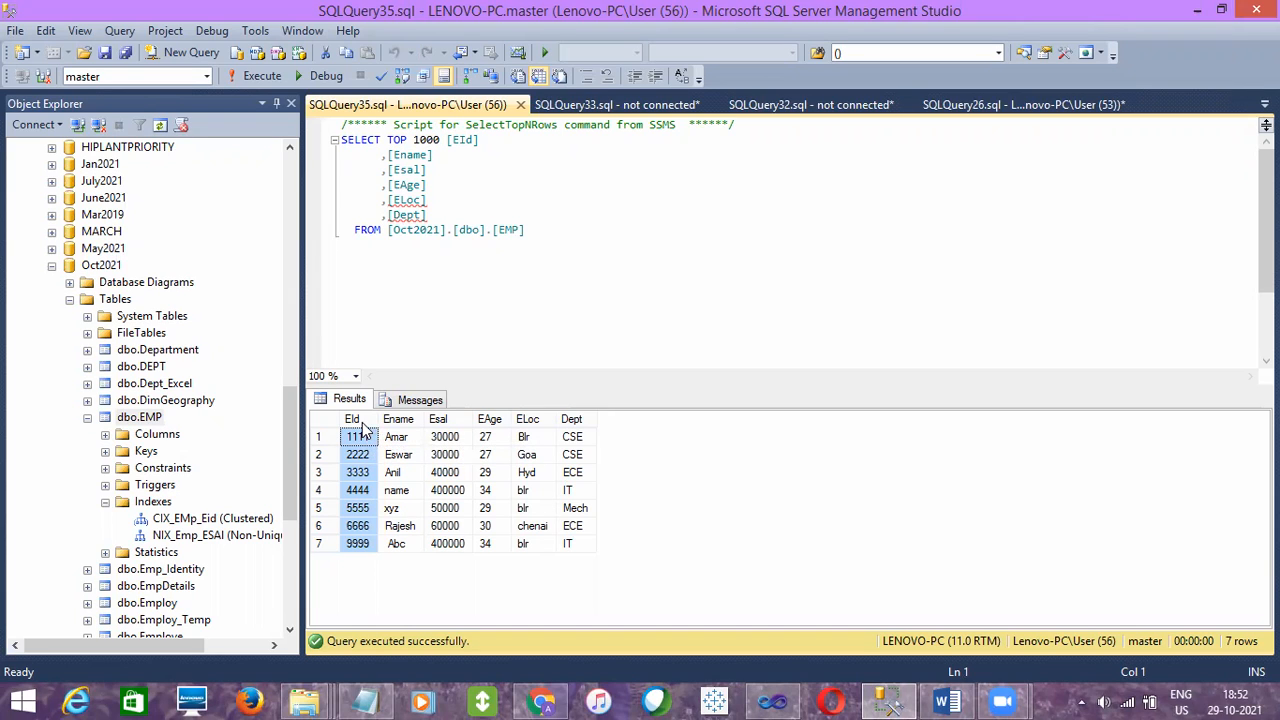
pyautogui.click(535, 257)
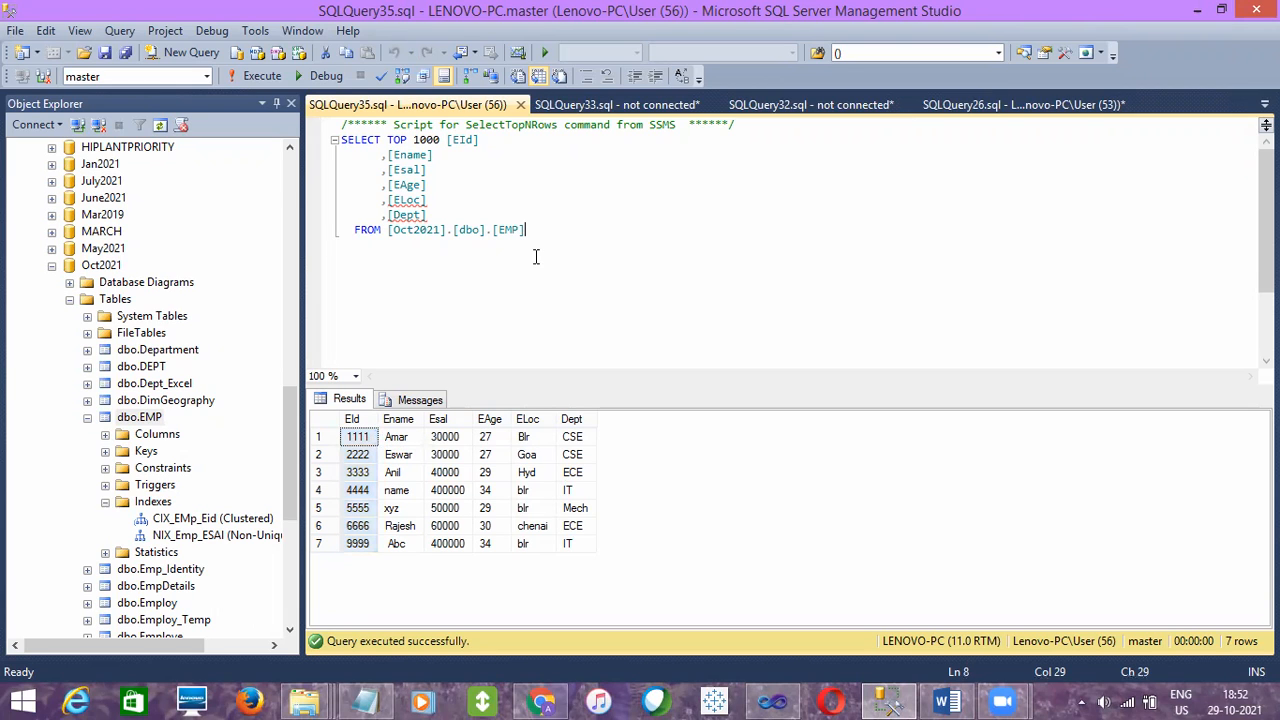
pyautogui.click(520, 104)
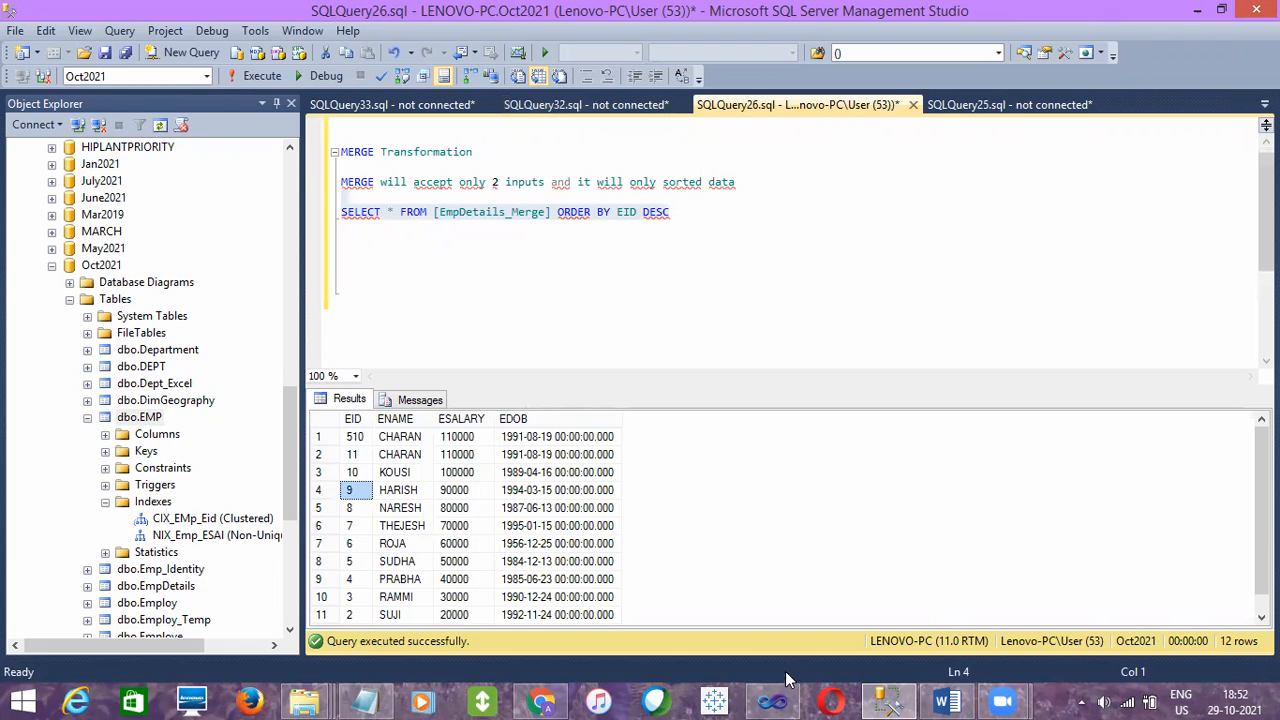
# - Switch to Visual Studio and examine the executed Merge data flow between Sort 2 and OLE DB Destination
pyautogui.click(772, 702)
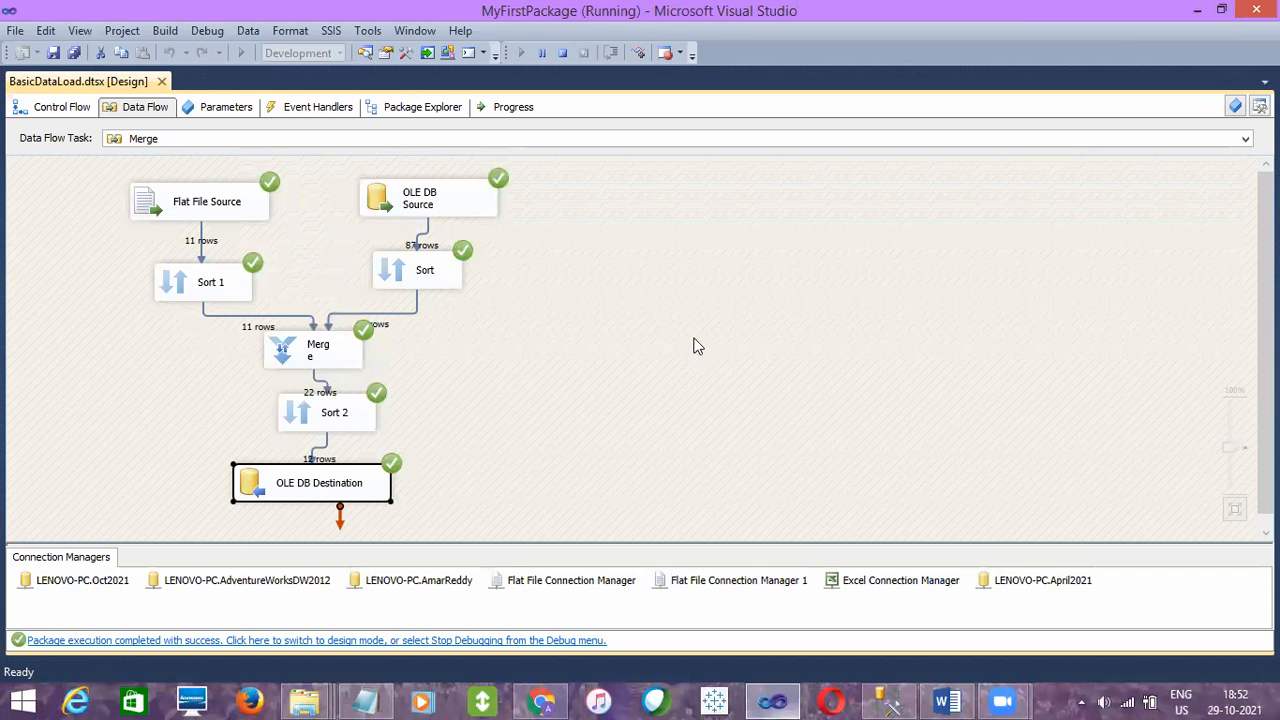
pyautogui.click(360, 418)
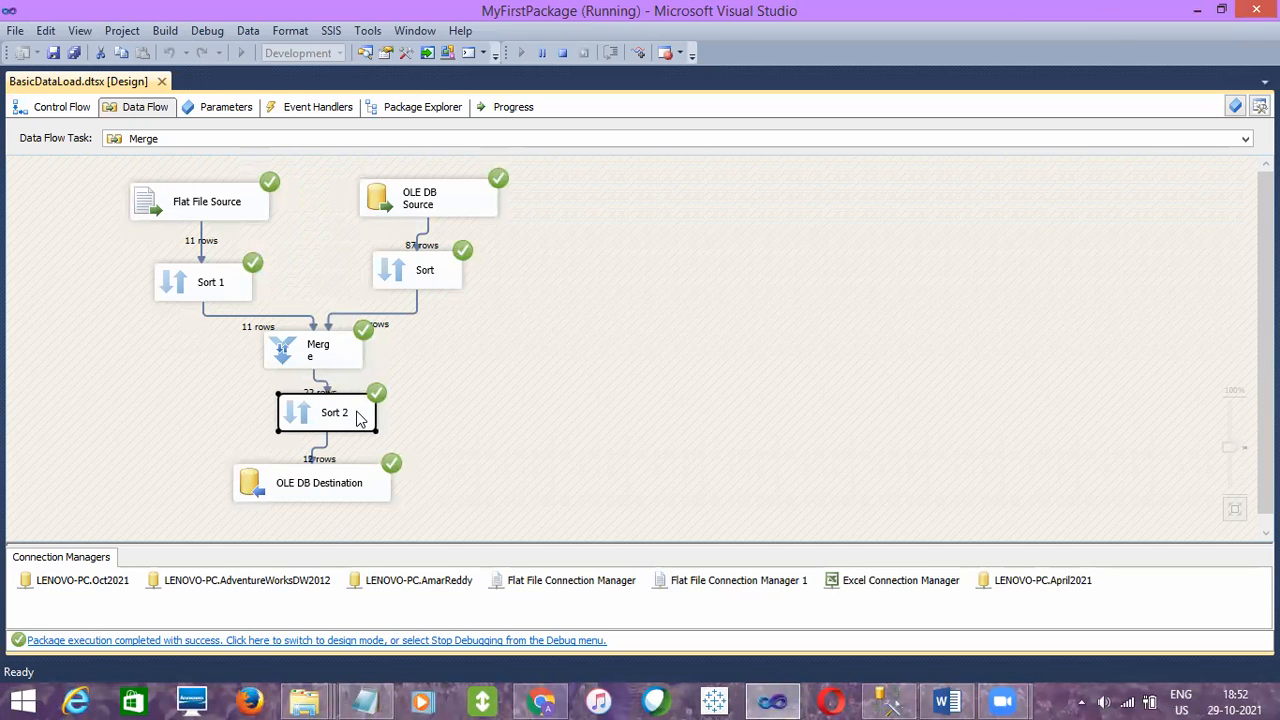
pyautogui.click(313, 482)
pyautogui.click(414, 461)
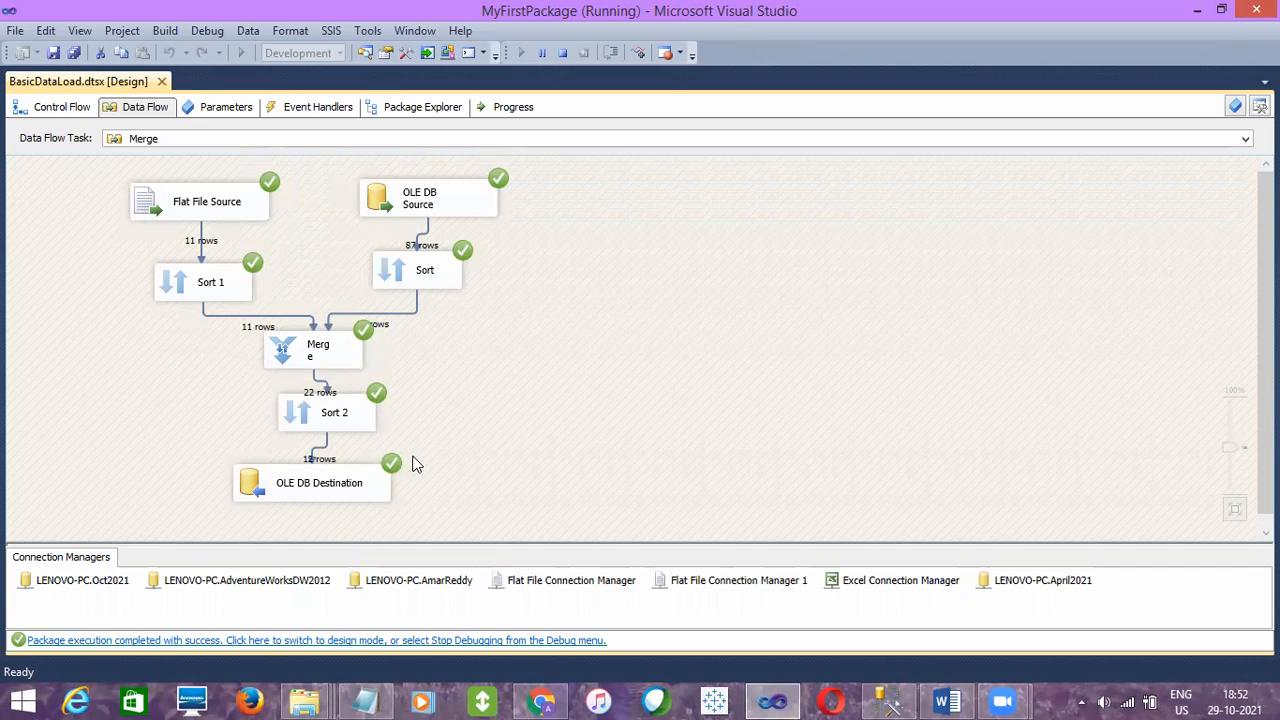
pyautogui.click(340, 411)
pyautogui.click(334, 467)
# - Open the OLE DB Destination settings to check the target table, and close them without changes
pyautogui.click(333, 487)
pyautogui.doubleClick(334, 485)
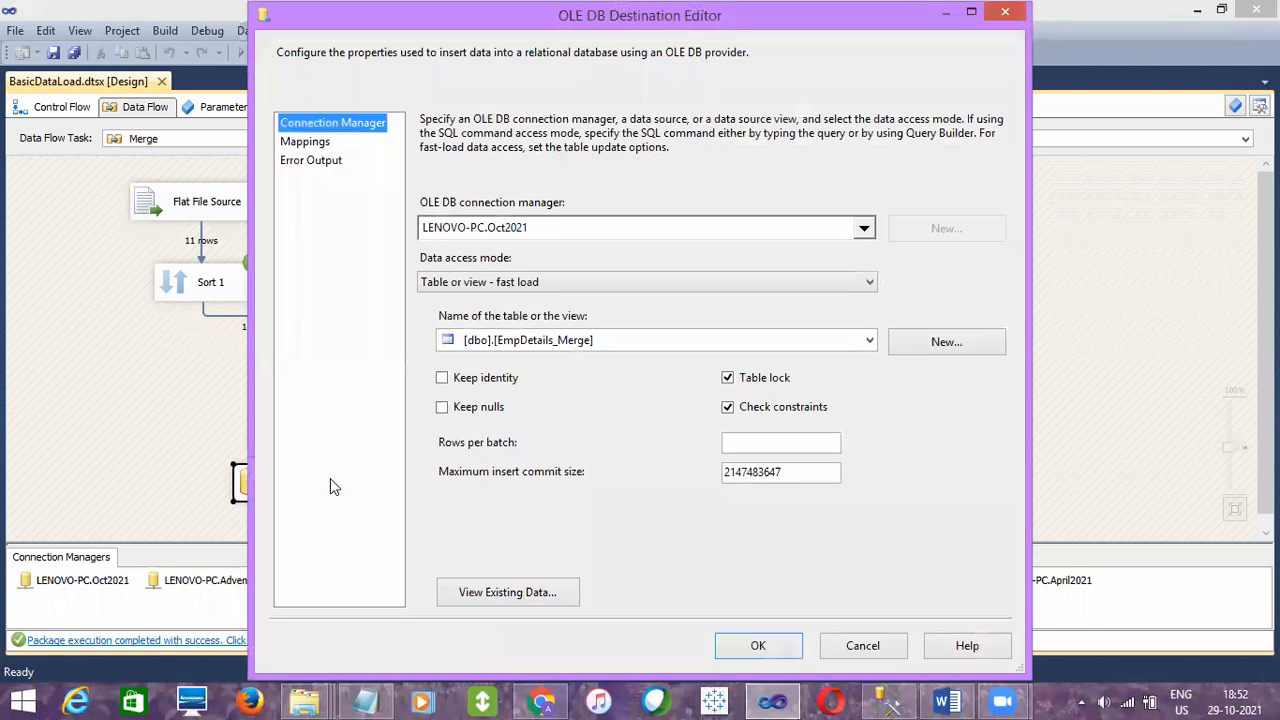
pyautogui.click(853, 647)
pyautogui.click(527, 407)
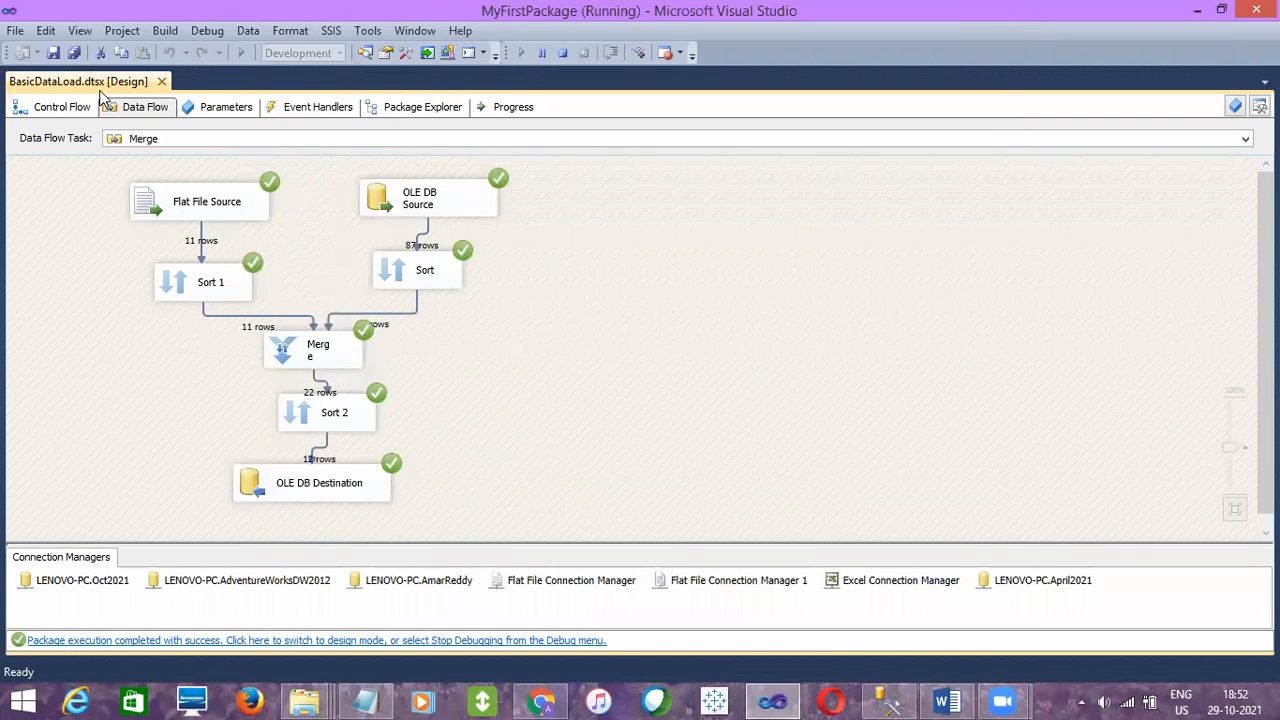
# - Return to the package's control flow and stop debugging
pyautogui.click(70, 106)
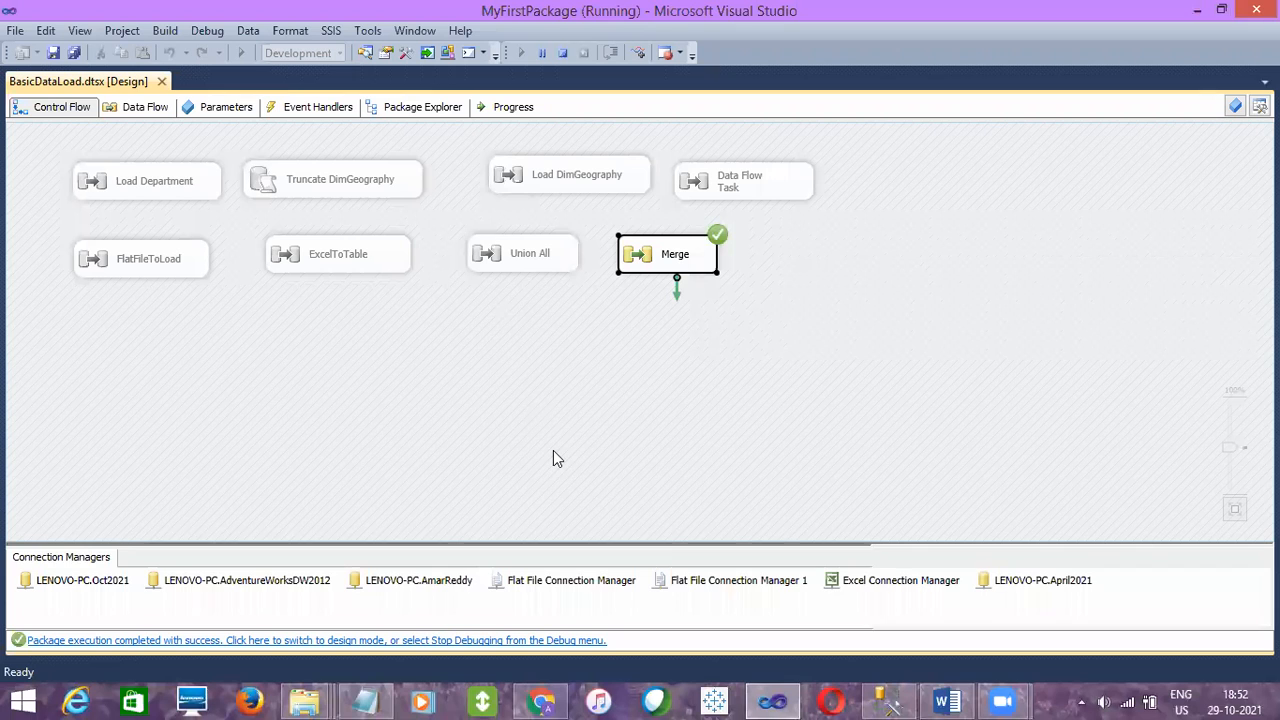
pyautogui.click(563, 57)
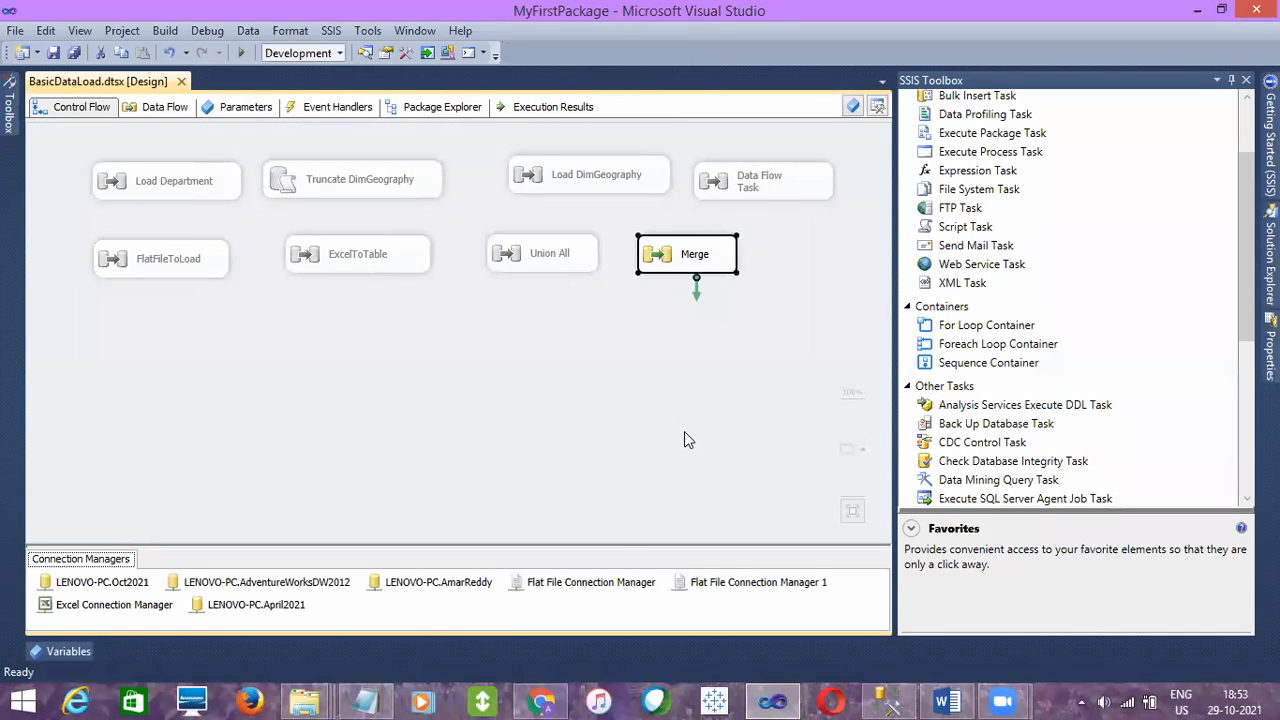
pyautogui.click(684, 440)
# - Switch to SQL Server Management Studio, rerun the EmpDetails_Merge SELECT ordered by EID DESC and check the EID values
pyautogui.click(888, 701)
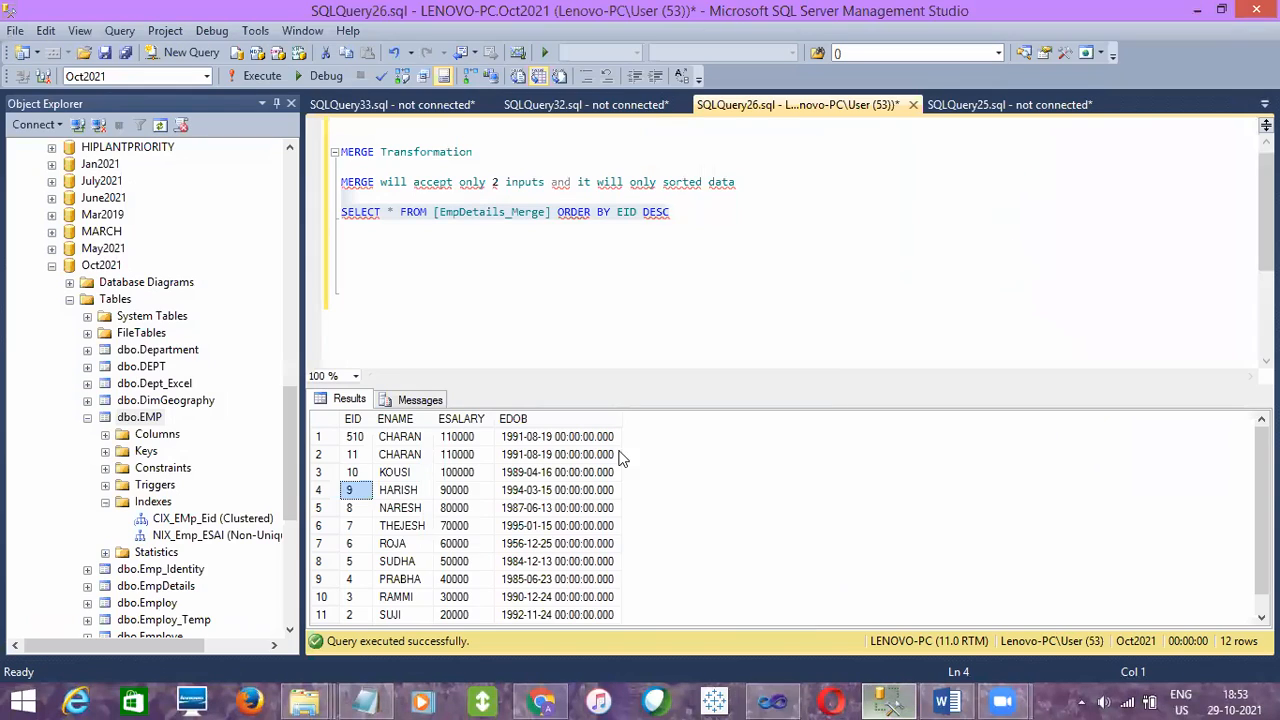
pyautogui.click(692, 214)
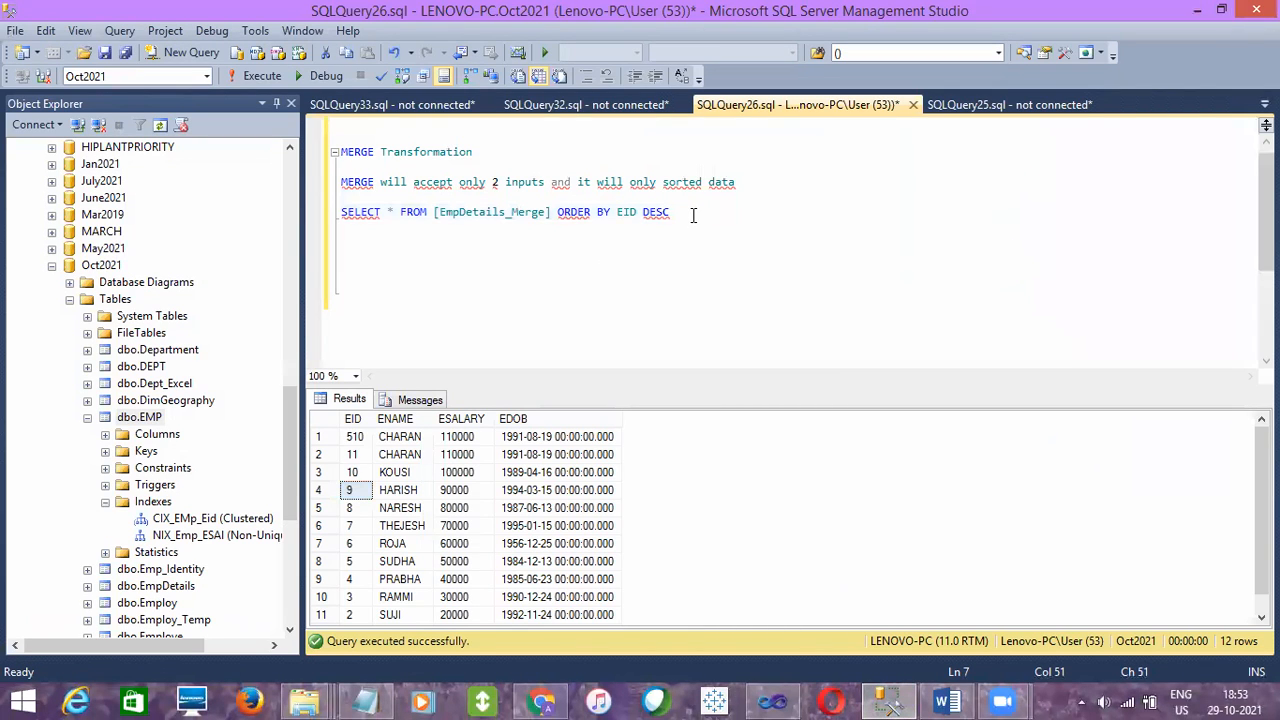
pyautogui.moveTo(692, 214); pyautogui.dragTo(338, 199)
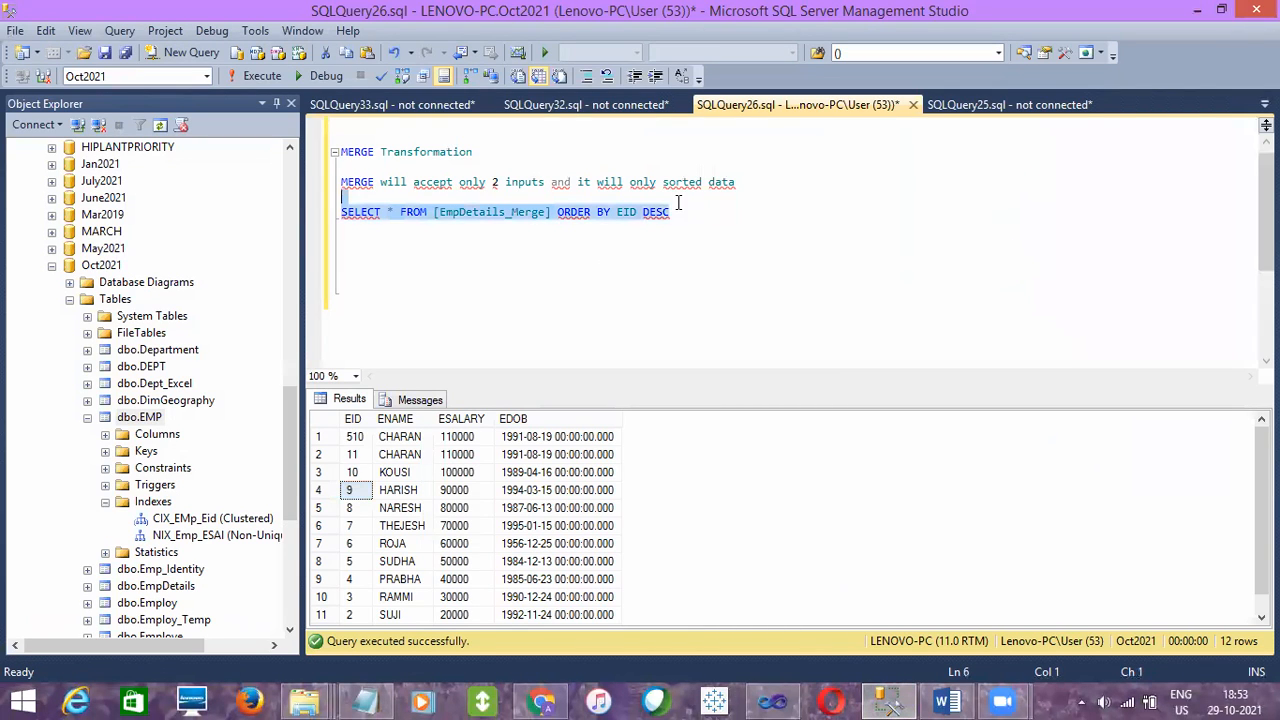
pyautogui.click(264, 75)
pyautogui.click(355, 455)
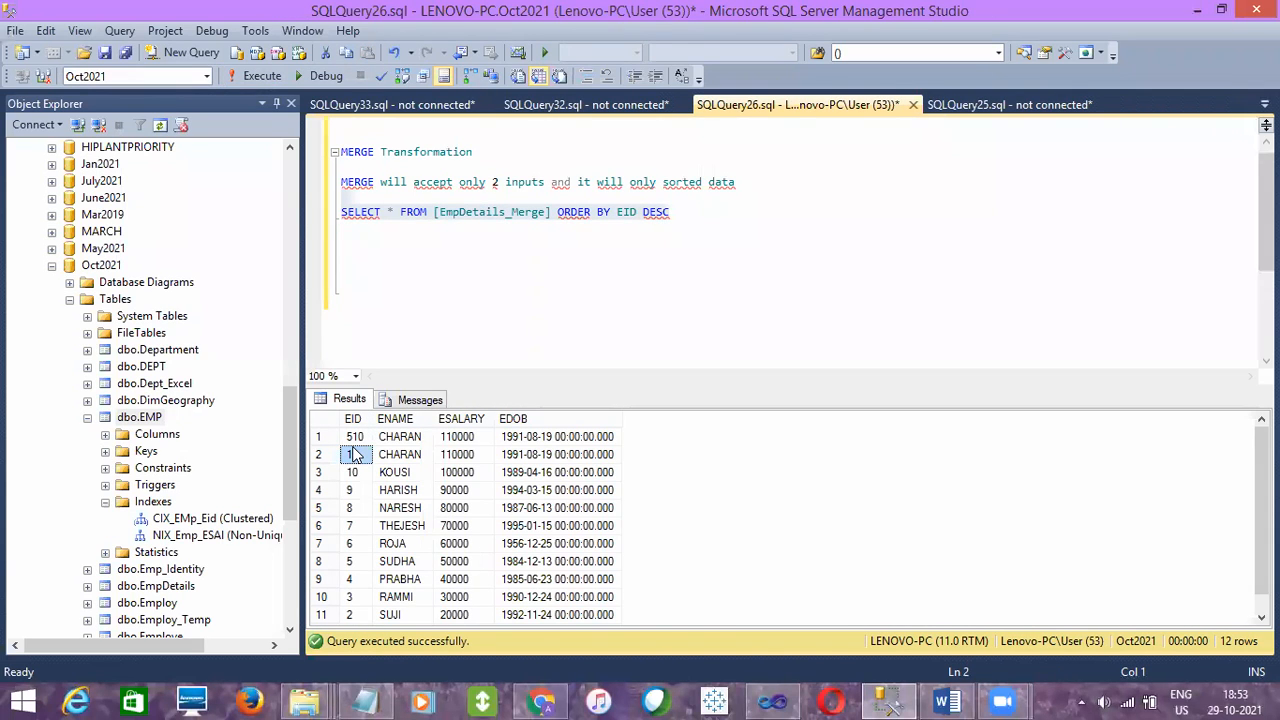
# - Switch to Visual Studio and open the Merge data flow to review its Merge and OLE DB Destination components
pyautogui.click(772, 701)
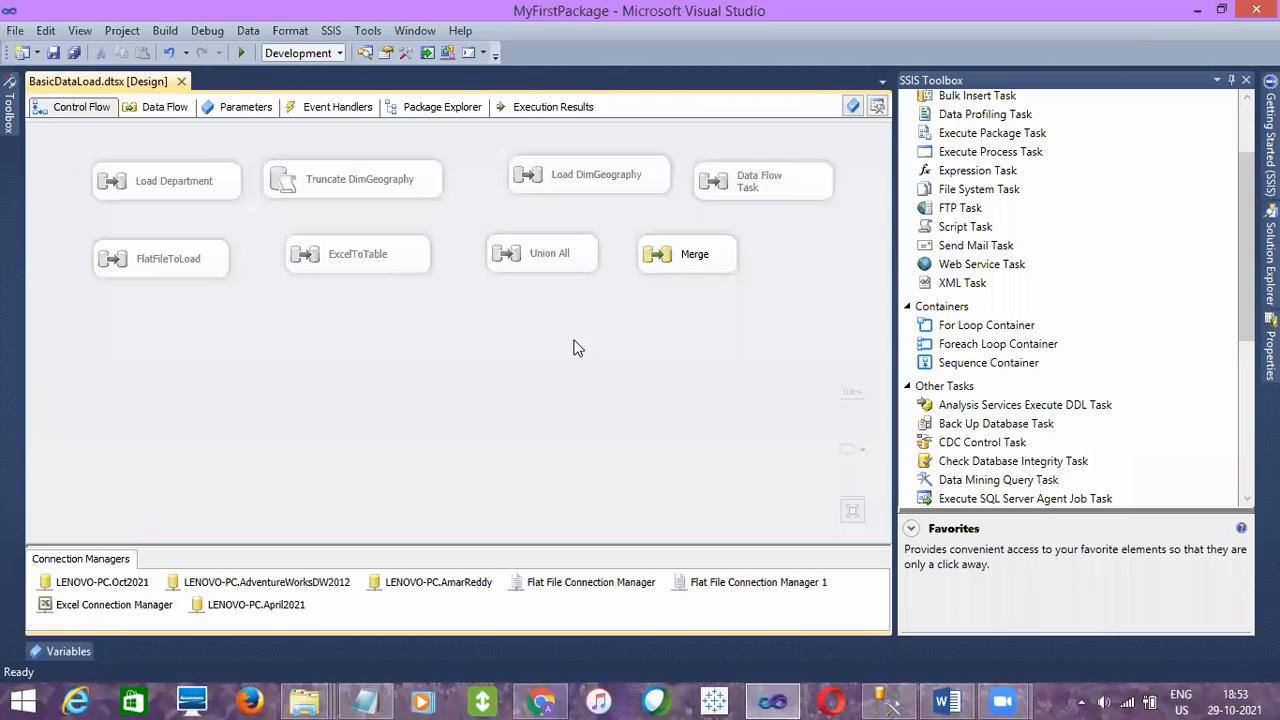
pyautogui.doubleClick(688, 259)
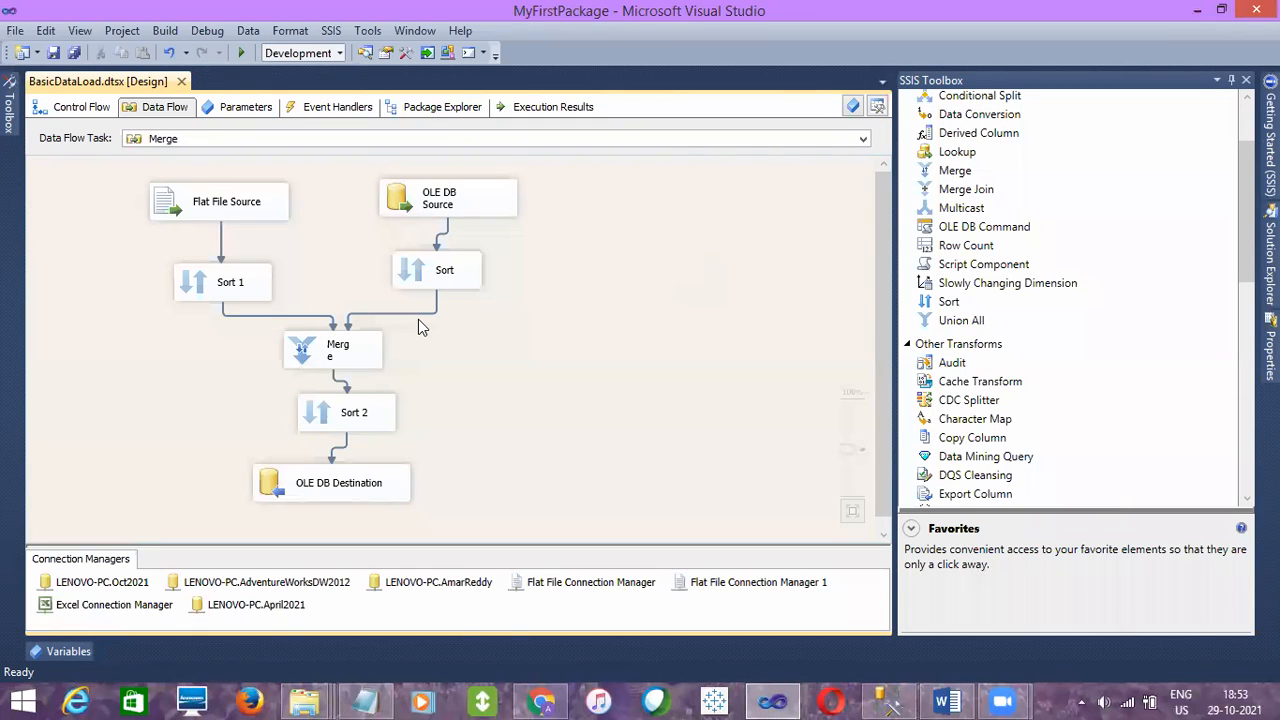
pyautogui.click(325, 342)
pyautogui.click(336, 487)
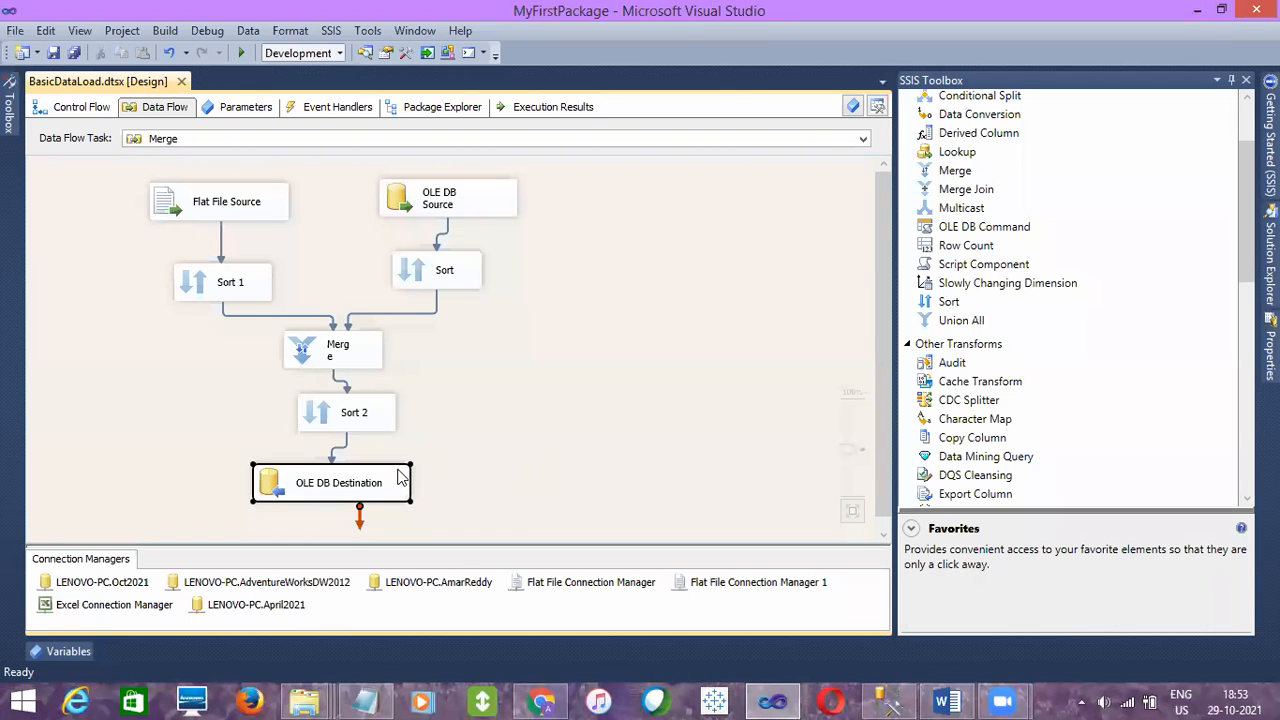
# - Try the Keep identity option in the OLE DB Destination settings and cancel the editor
pyautogui.doubleClick(399, 476)
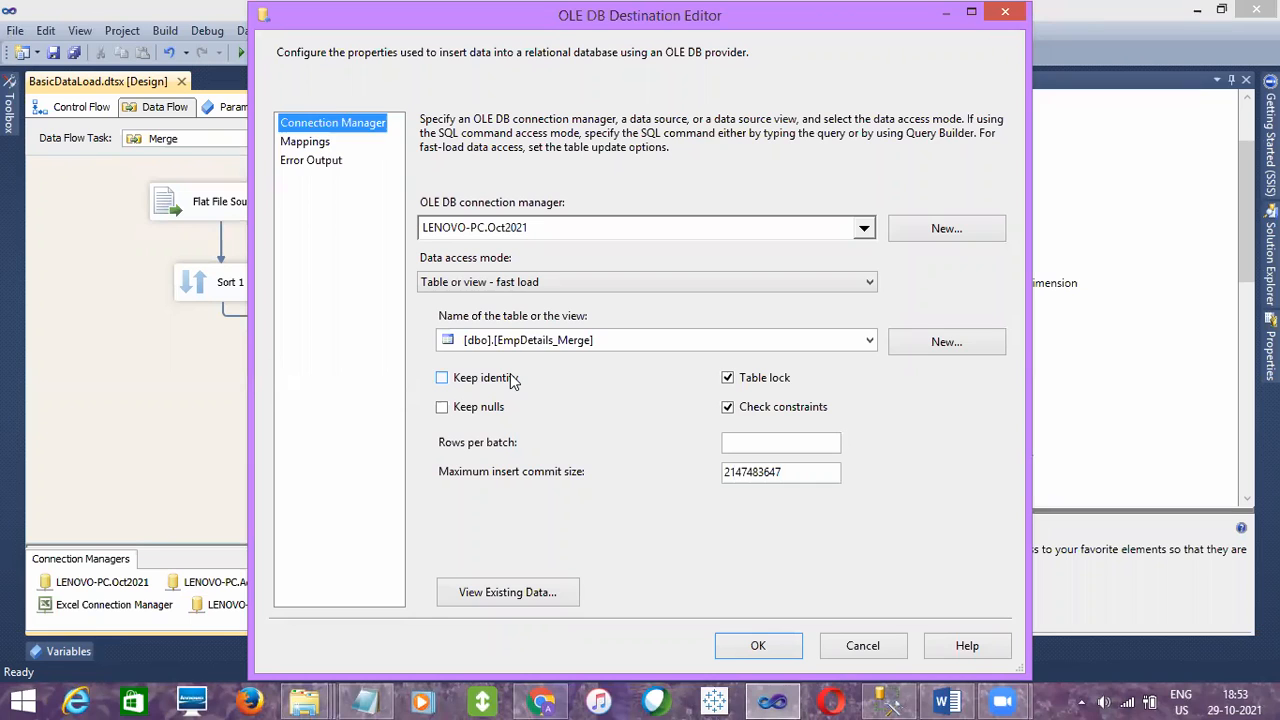
pyautogui.click(512, 380)
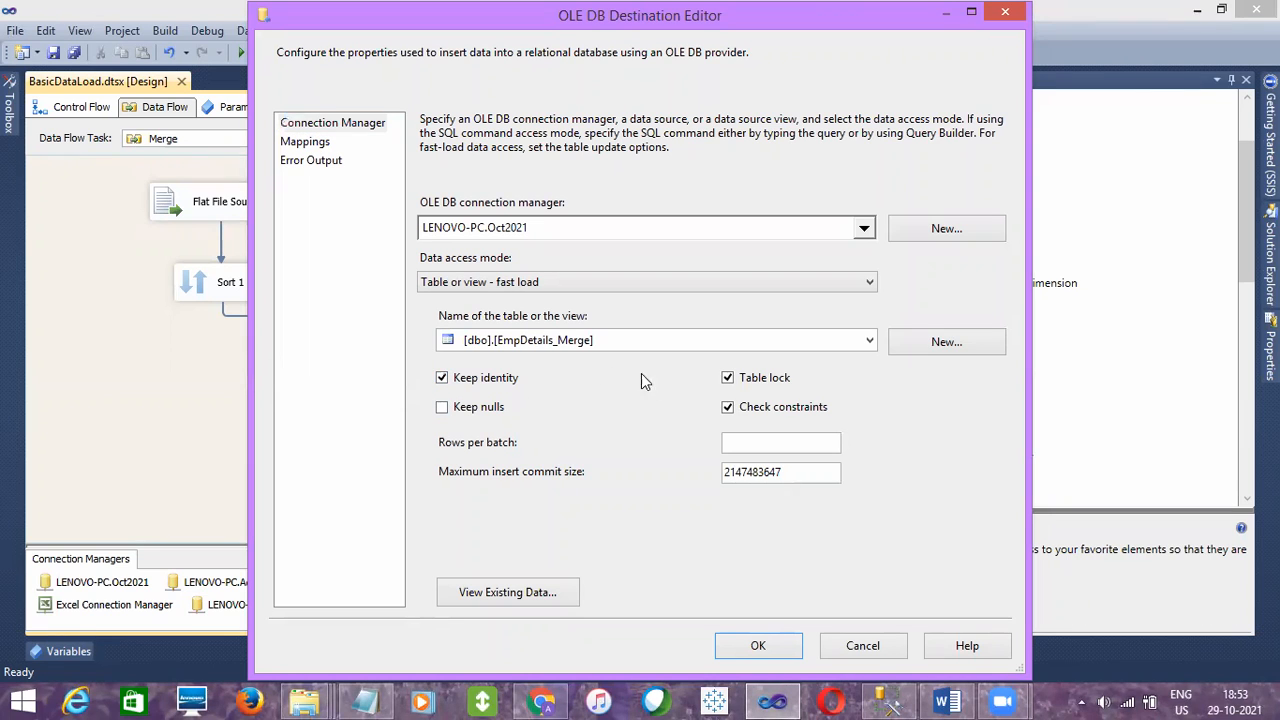
pyautogui.click(474, 388)
pyautogui.click(868, 643)
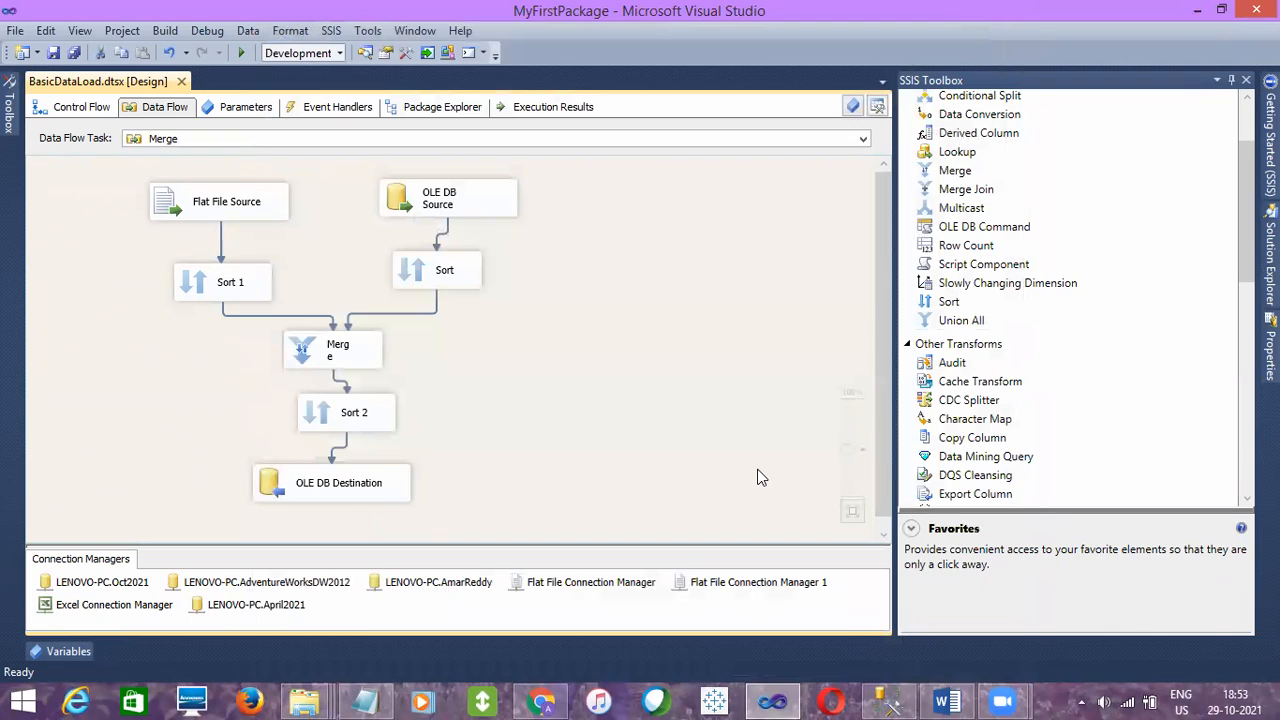
# - Review Sort 2 and OLE DB Destination in the Merge data flow and return to the control flow
pyautogui.click(342, 407)
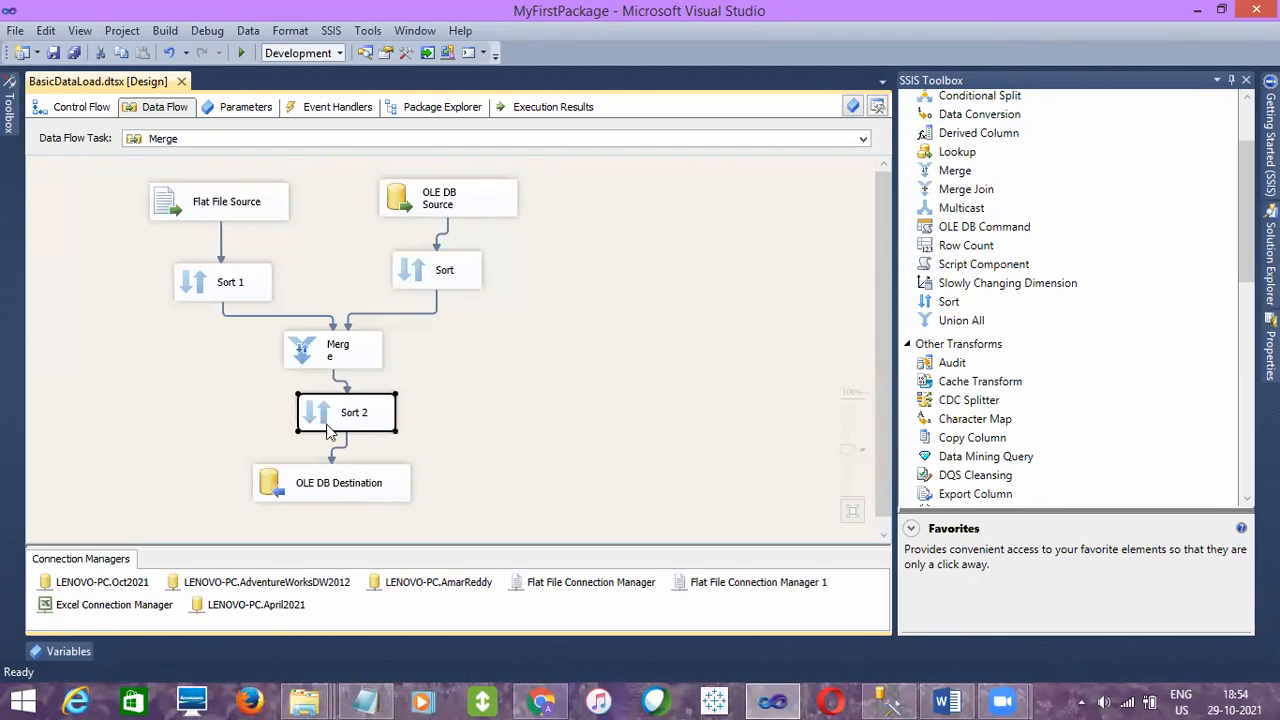
pyautogui.click(314, 474)
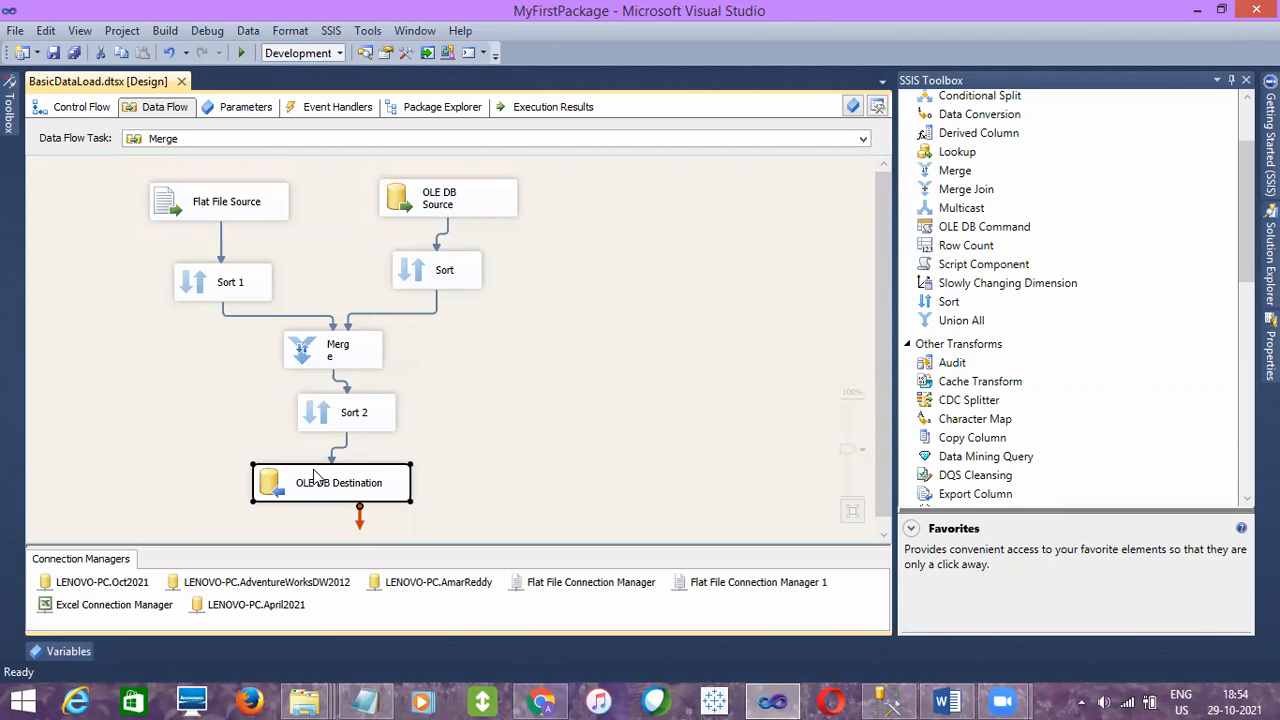
pyautogui.click(192, 438)
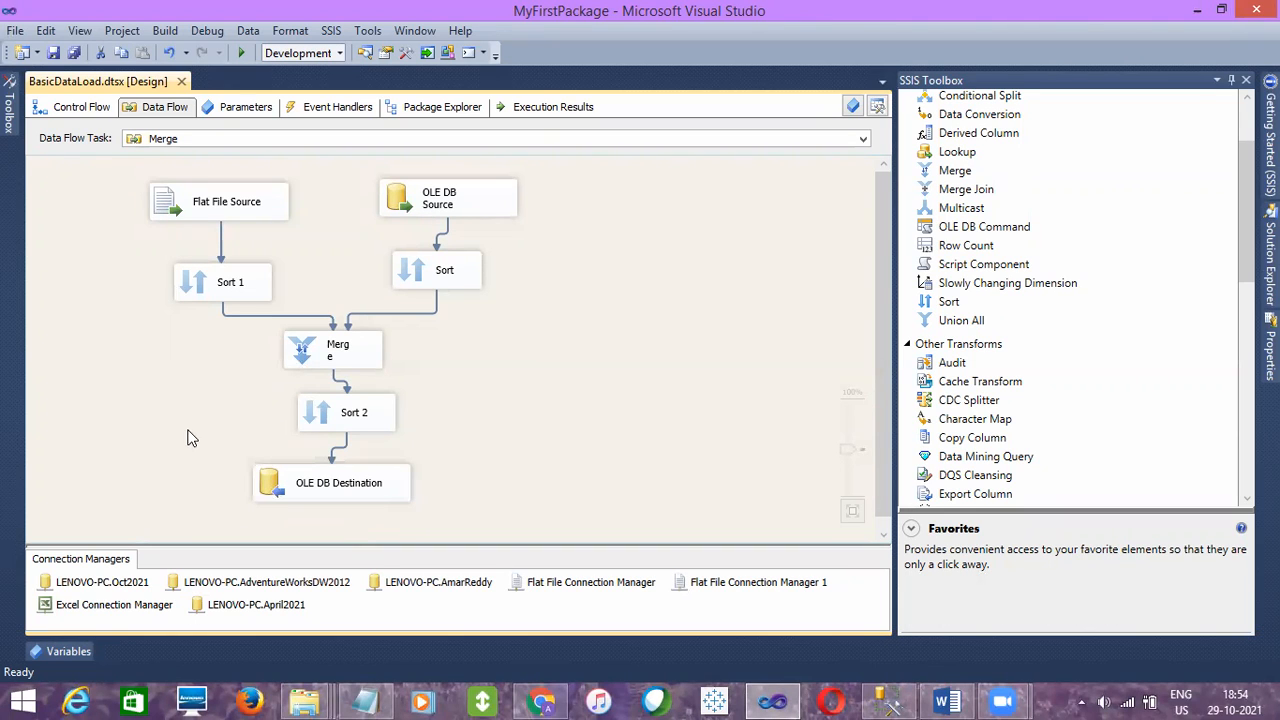
pyautogui.click(78, 106)
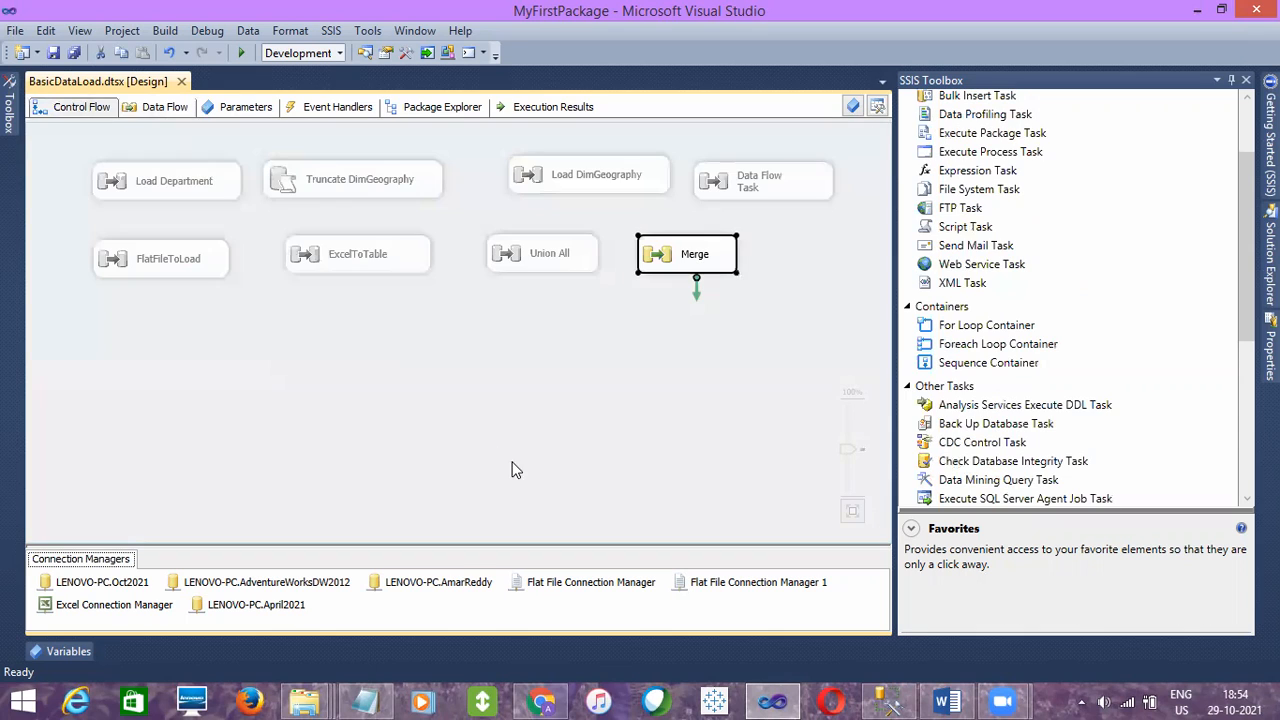
# - Switch to SQL Server Management Studio and examine the ORDER BY EID DESC clause, the CIX_EMp_Eid clustered index and the EID result column
pyautogui.click(905, 697)
pyautogui.click(703, 213)
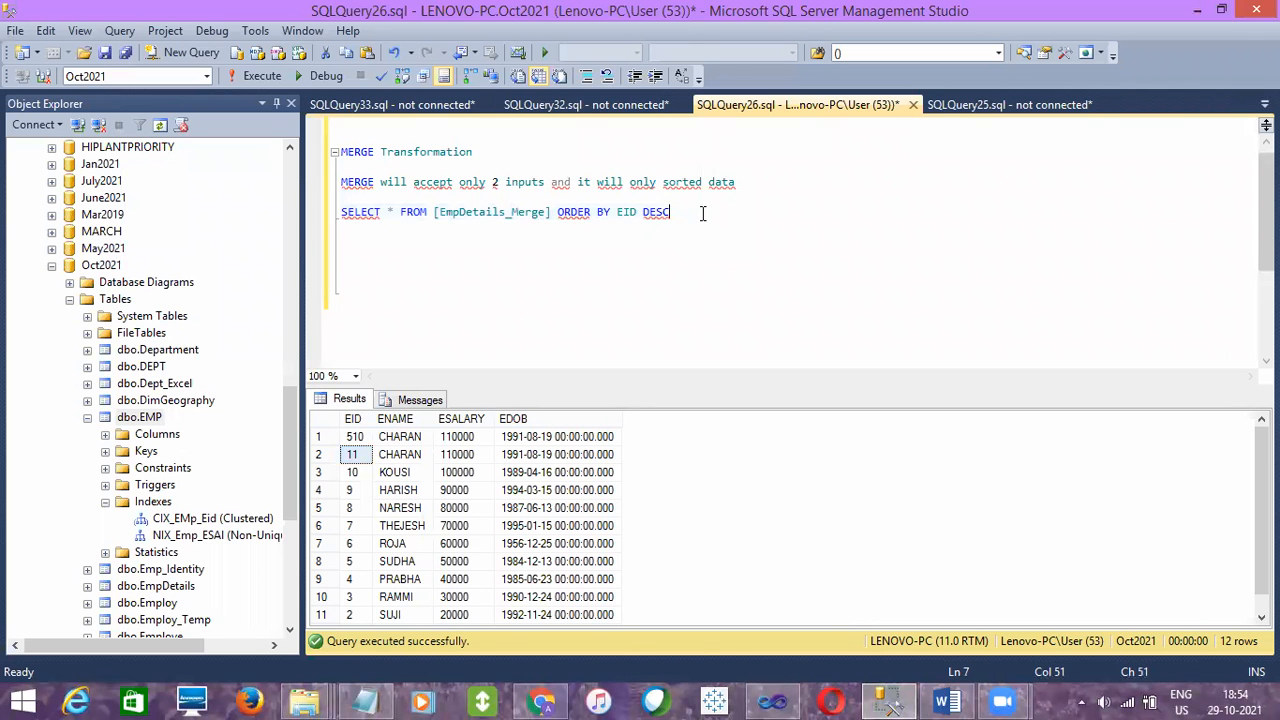
pyautogui.moveTo(672, 213); pyautogui.dragTo(556, 218)
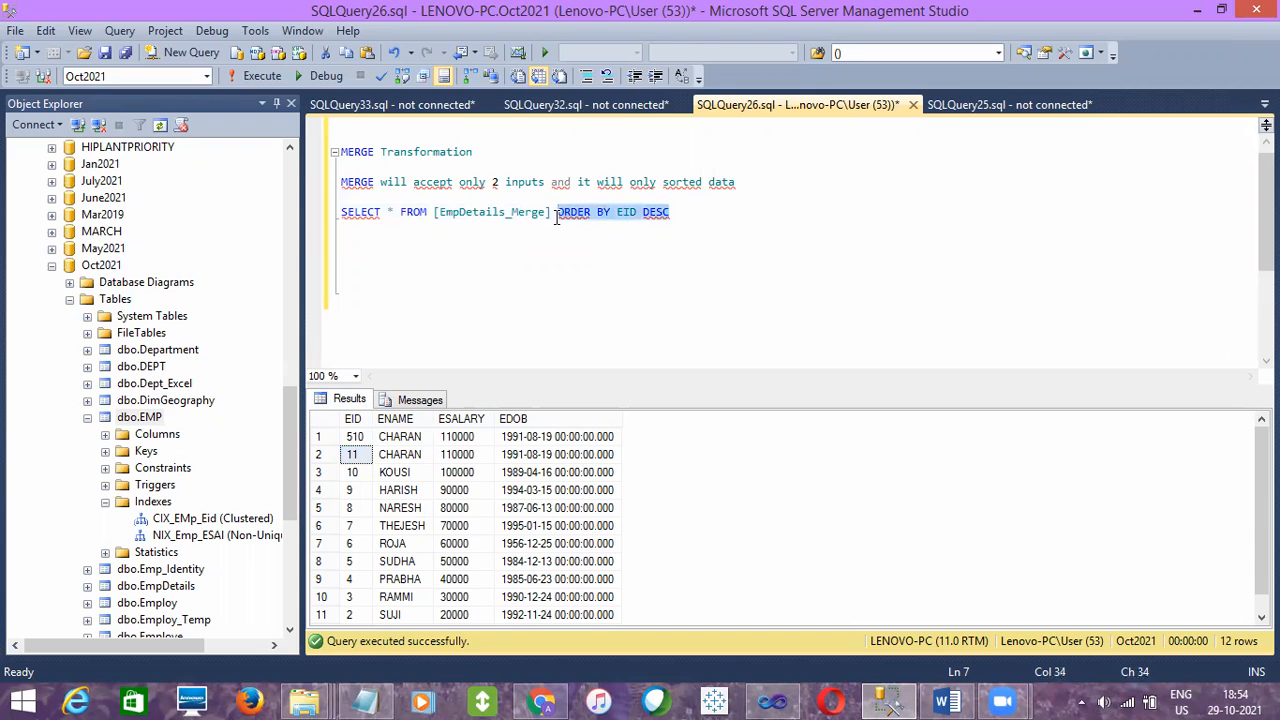
pyautogui.click(178, 520)
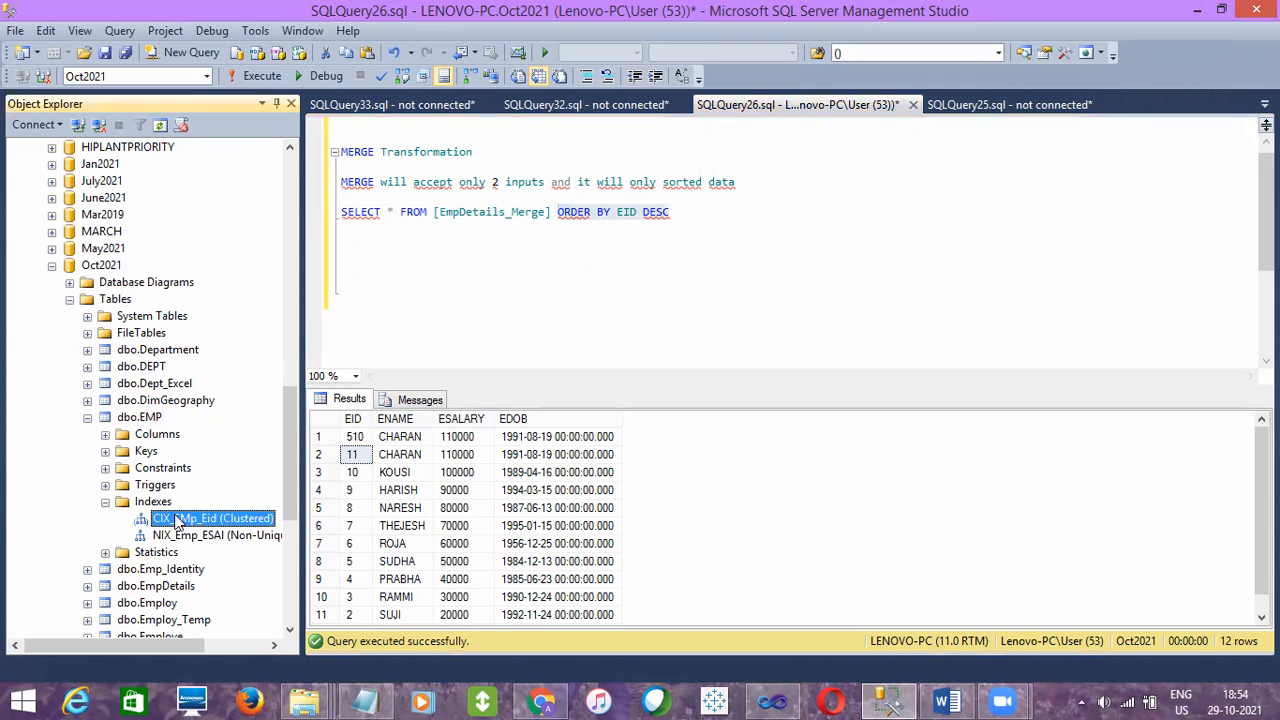
pyautogui.click(353, 419)
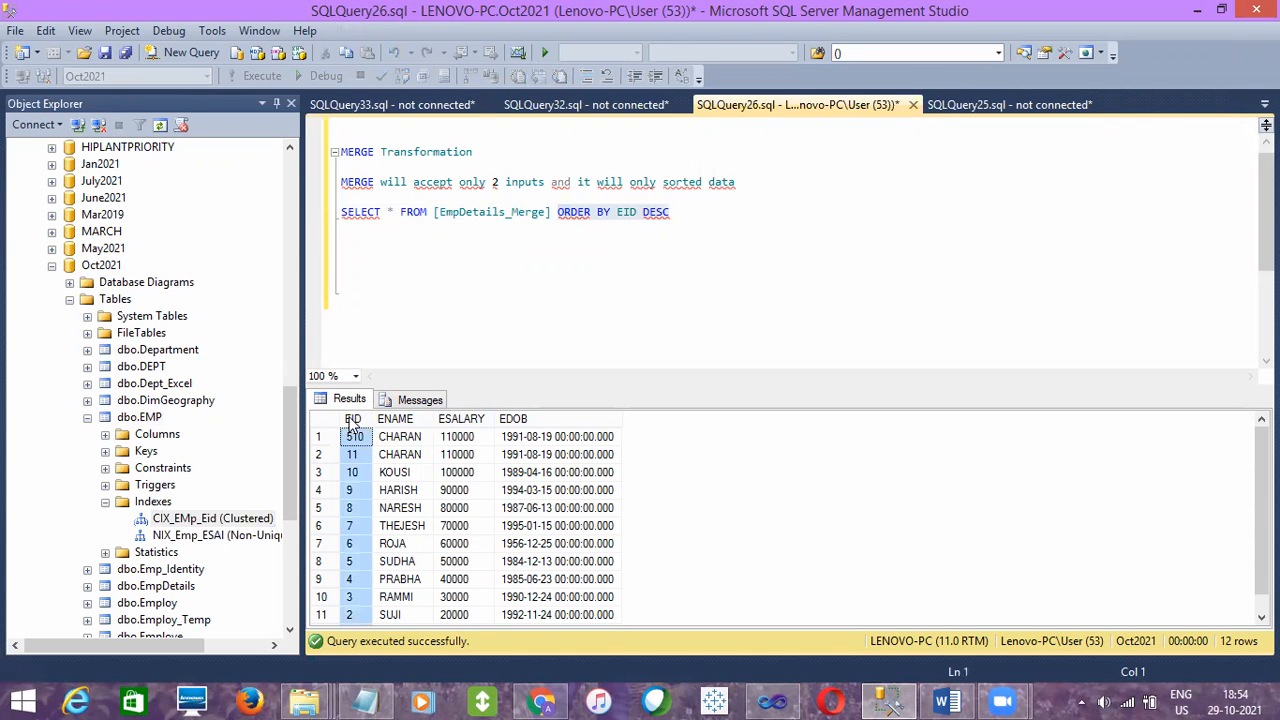
# - Query the top 1000 rows of dbo.EMP to check the EId order, close that query and return to the EmpDetails_Merge query
pyautogui.click(420, 105)
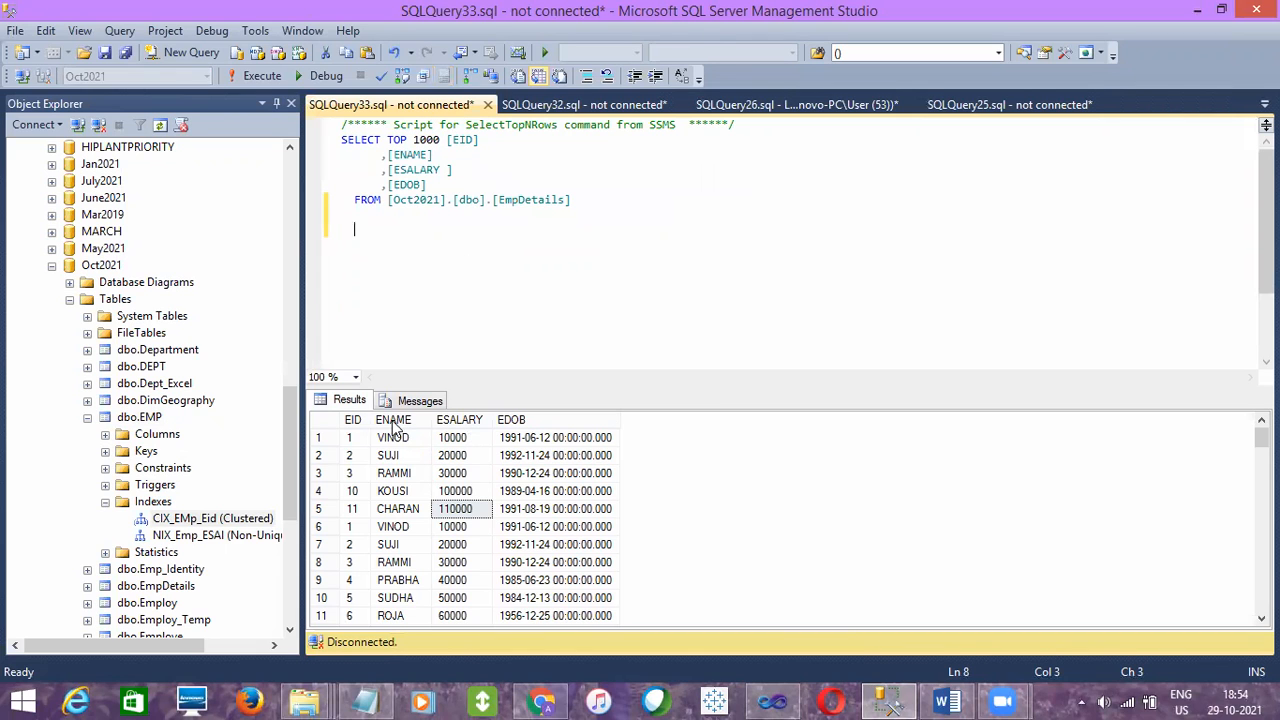
pyautogui.click(141, 418)
pyautogui.rightClick(141, 418)
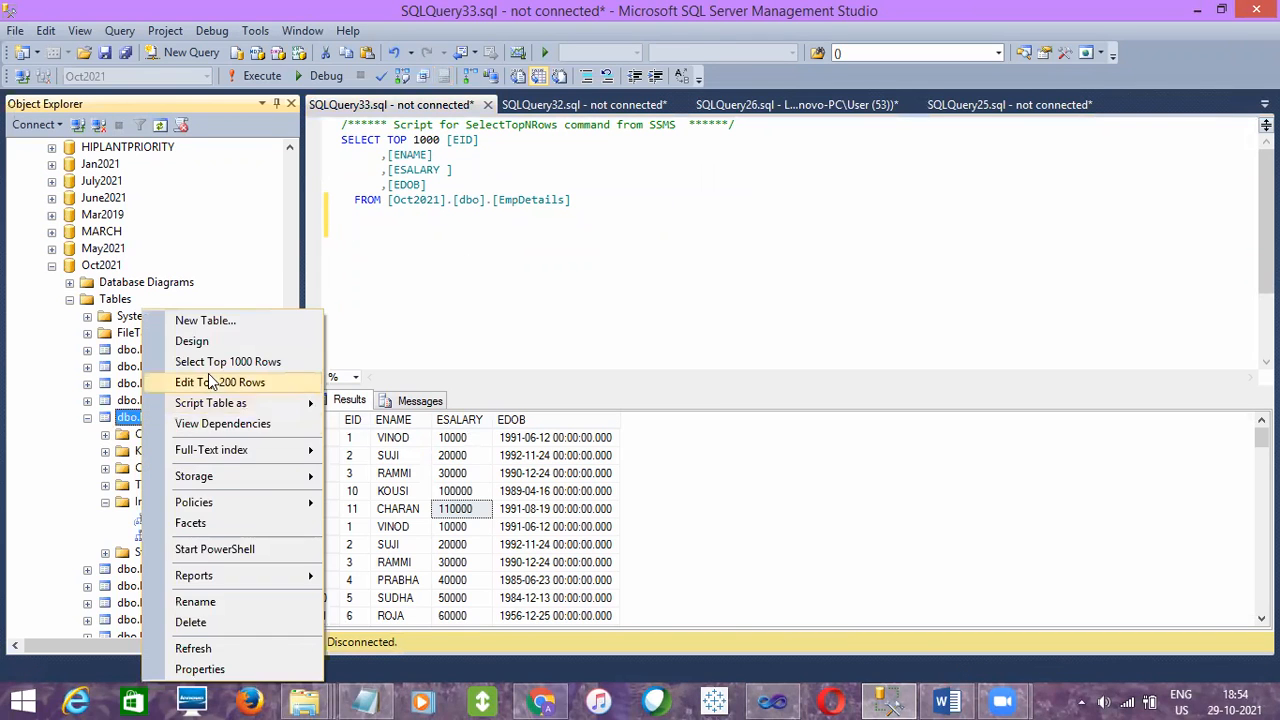
pyautogui.click(215, 362)
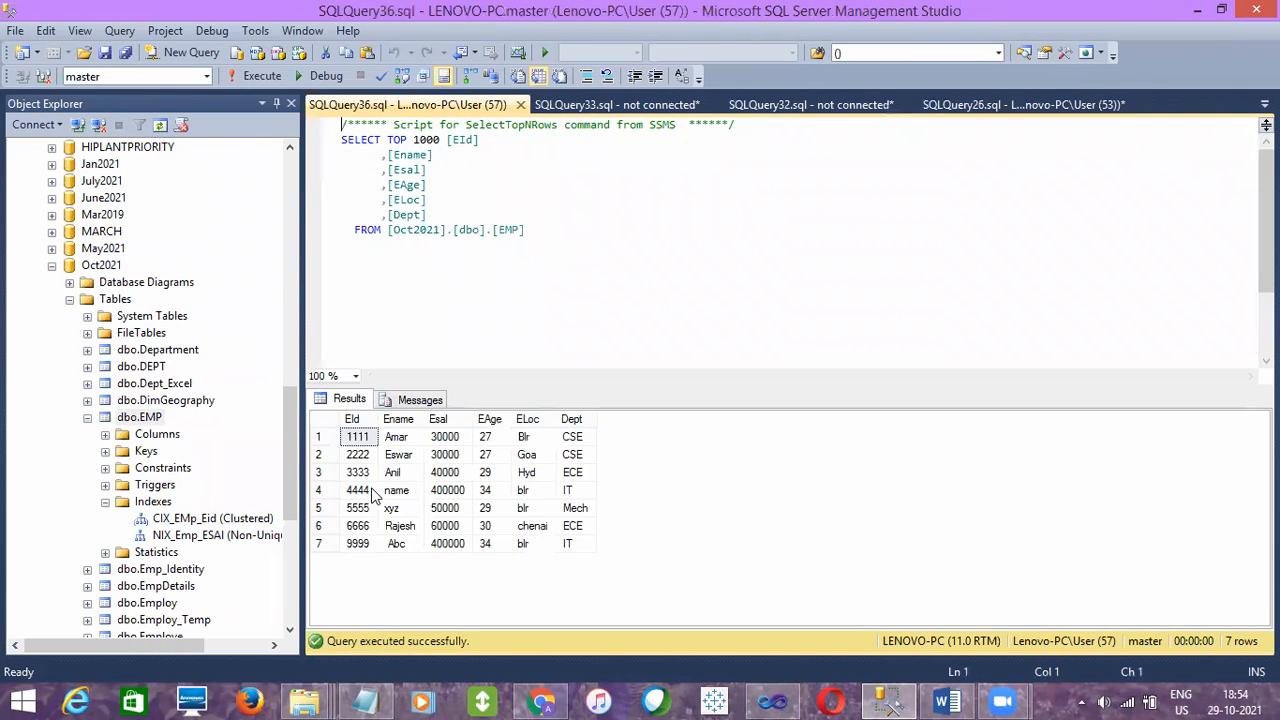
pyautogui.click(357, 454)
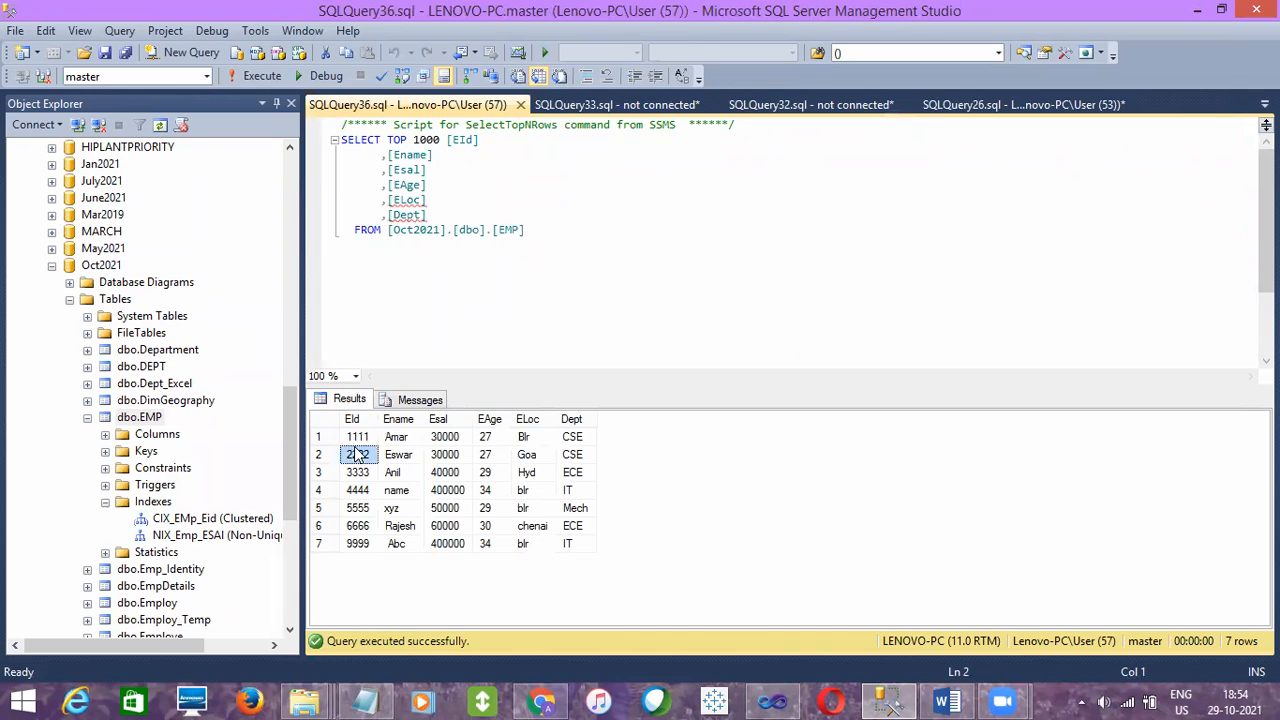
pyautogui.click(520, 104)
pyautogui.click(830, 112)
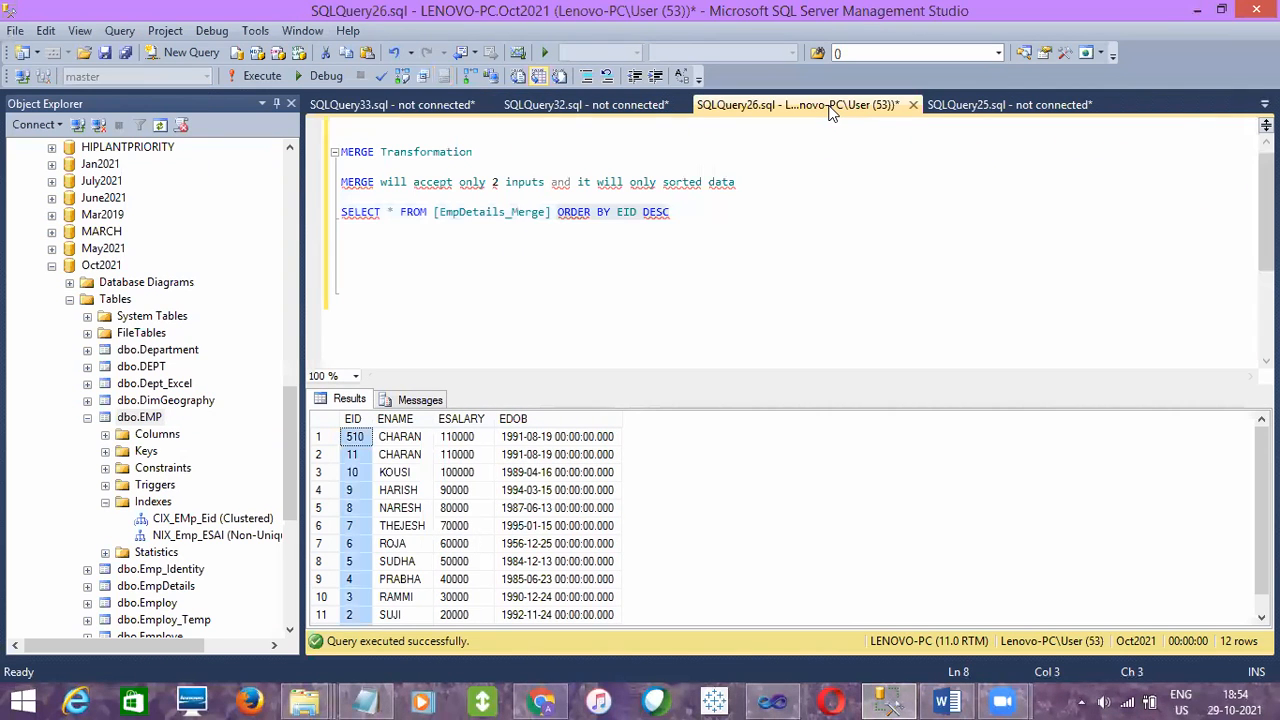
pyautogui.click(618, 266)
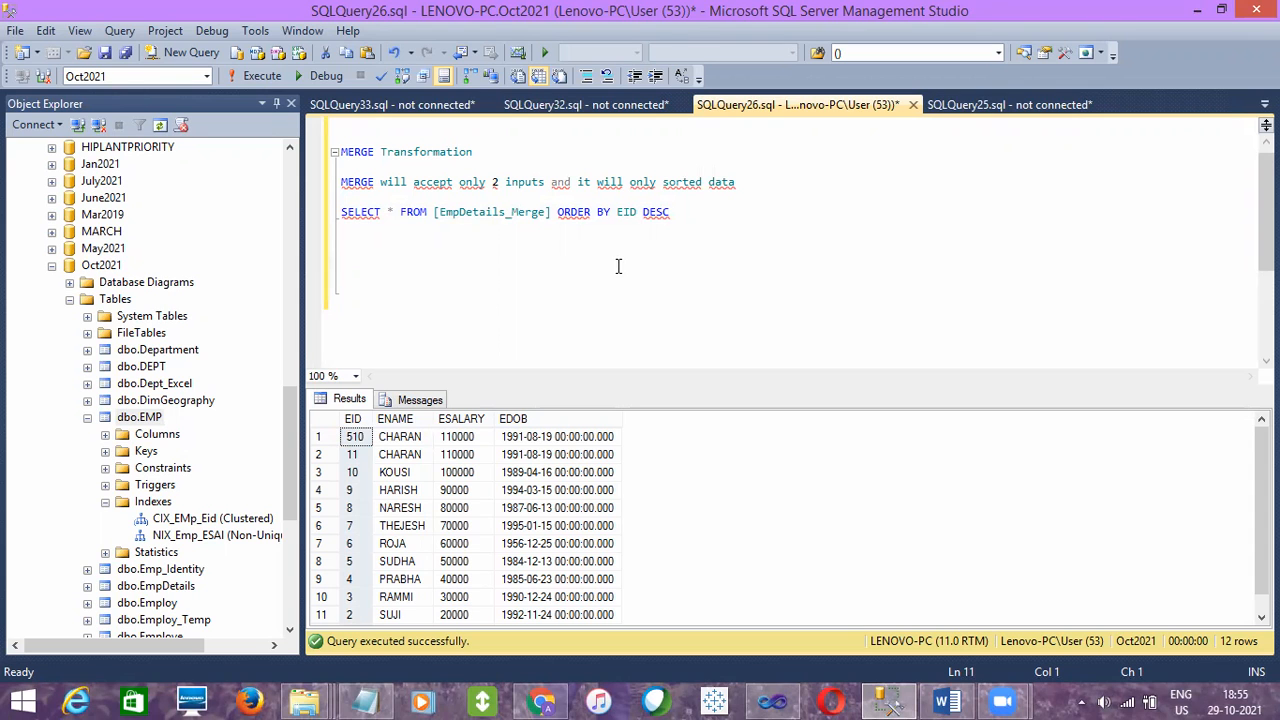
# - Switch to Visual Studio, open the Merge data flow and inspect the settings of the Sort transformation under OLE DB Source
pyautogui.click(792, 699)
pyautogui.doubleClick(718, 256)
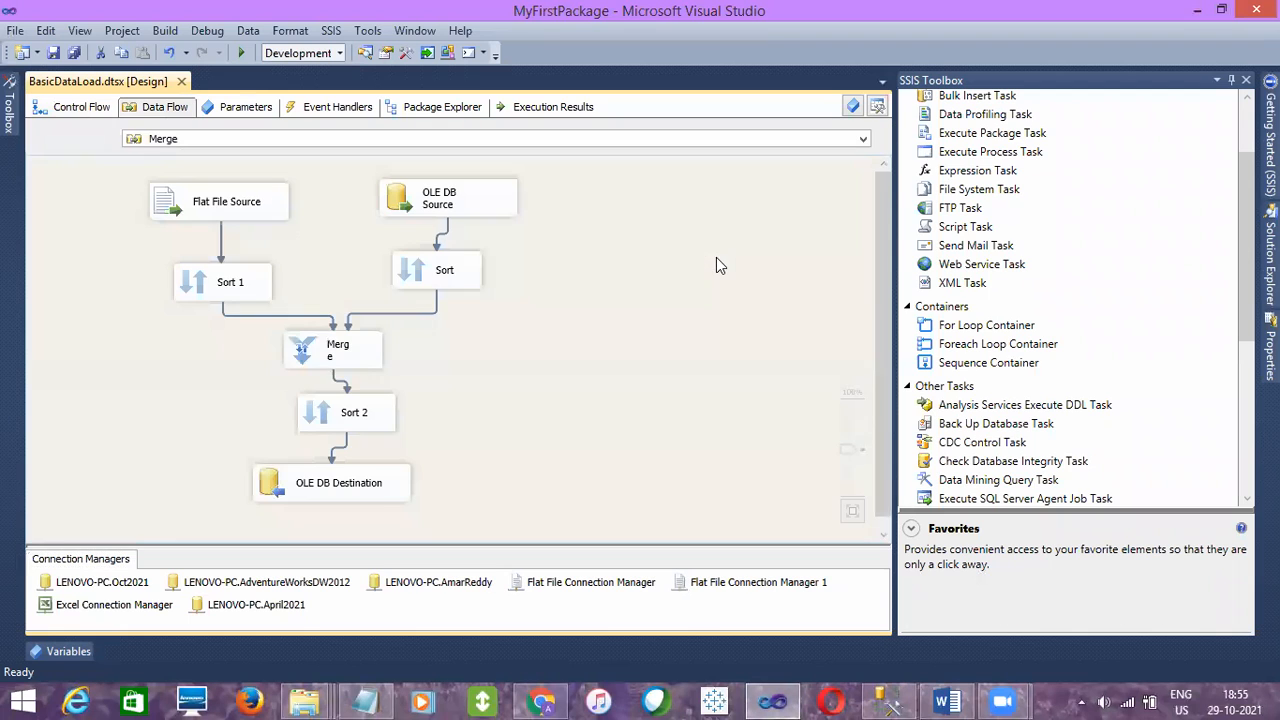
pyautogui.doubleClick(444, 270)
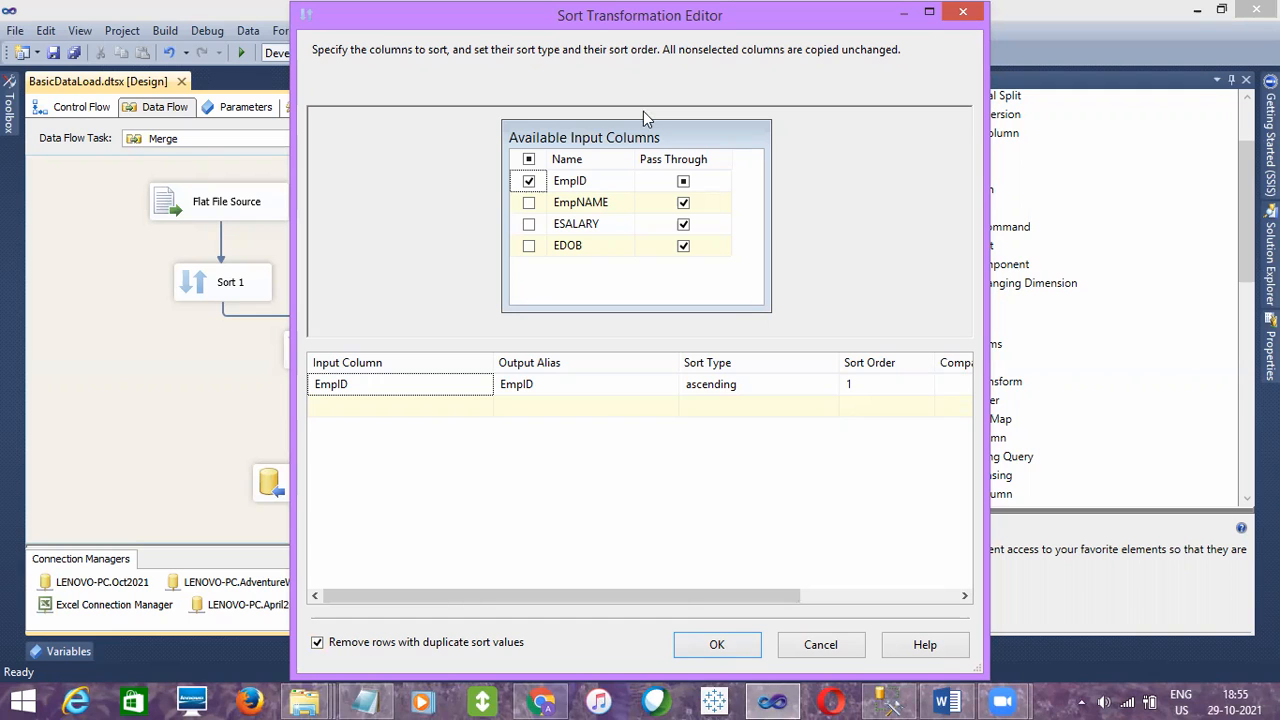
# - Dismiss the Sort editor without changes, switch to SQL Server Management Studio and close the SQLQuery25 and SQLQuery22 queries without saving
pyautogui.click(815, 643)
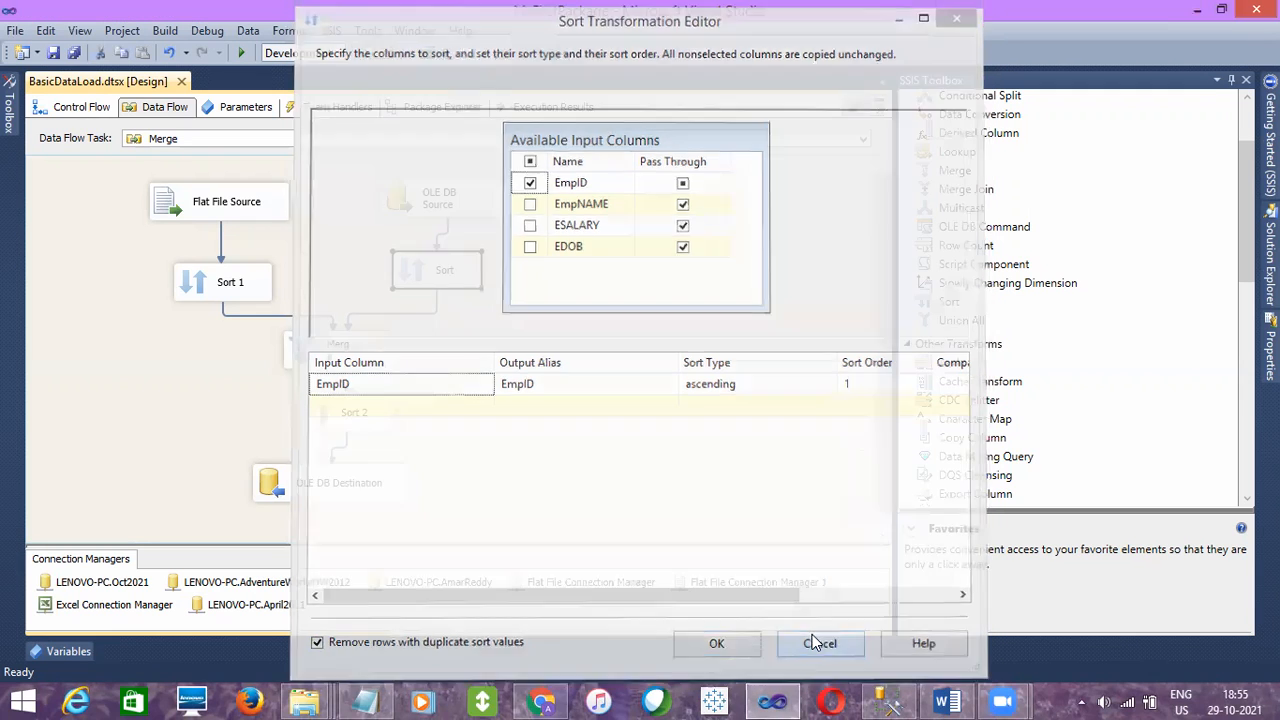
pyautogui.click(728, 424)
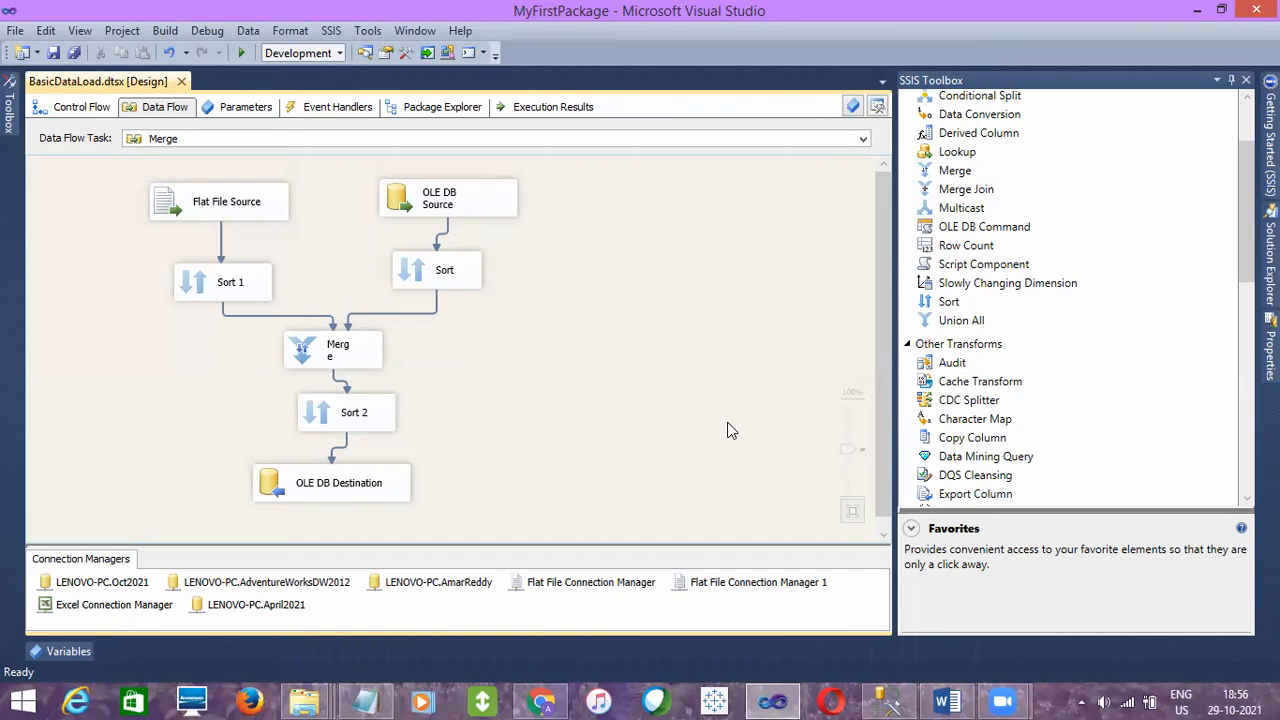
pyautogui.click(887, 701)
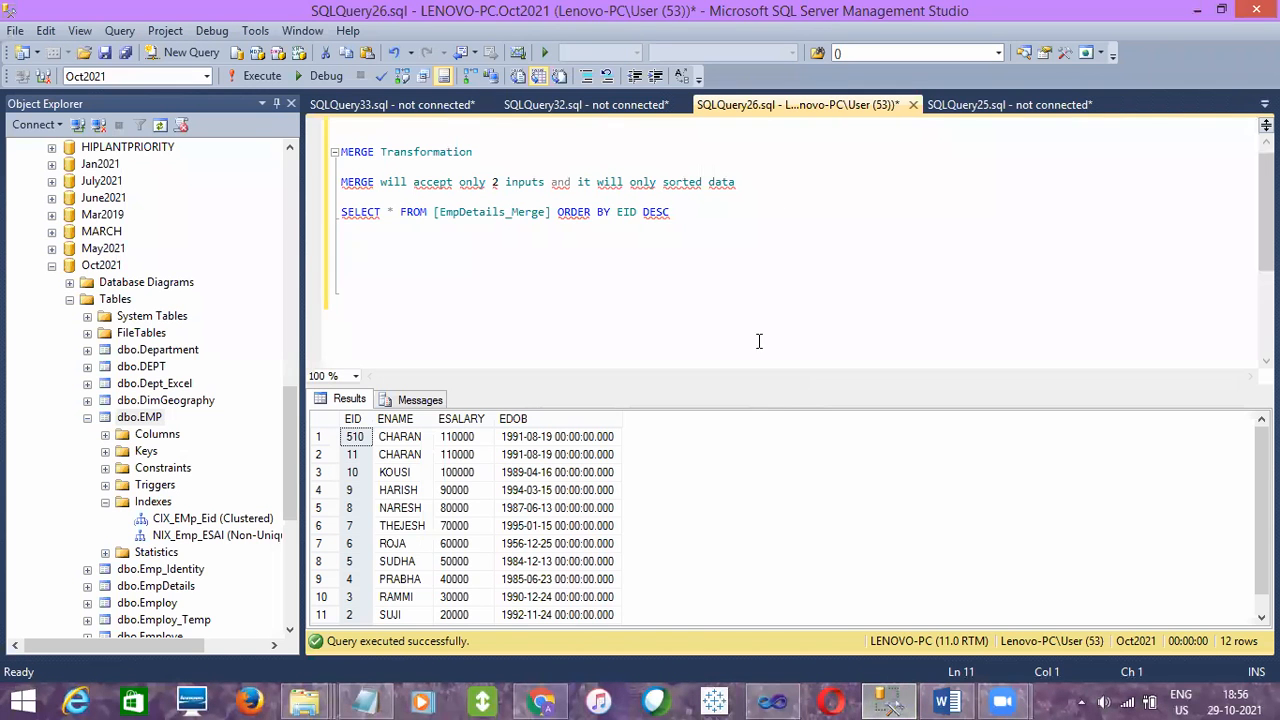
pyautogui.click(966, 107)
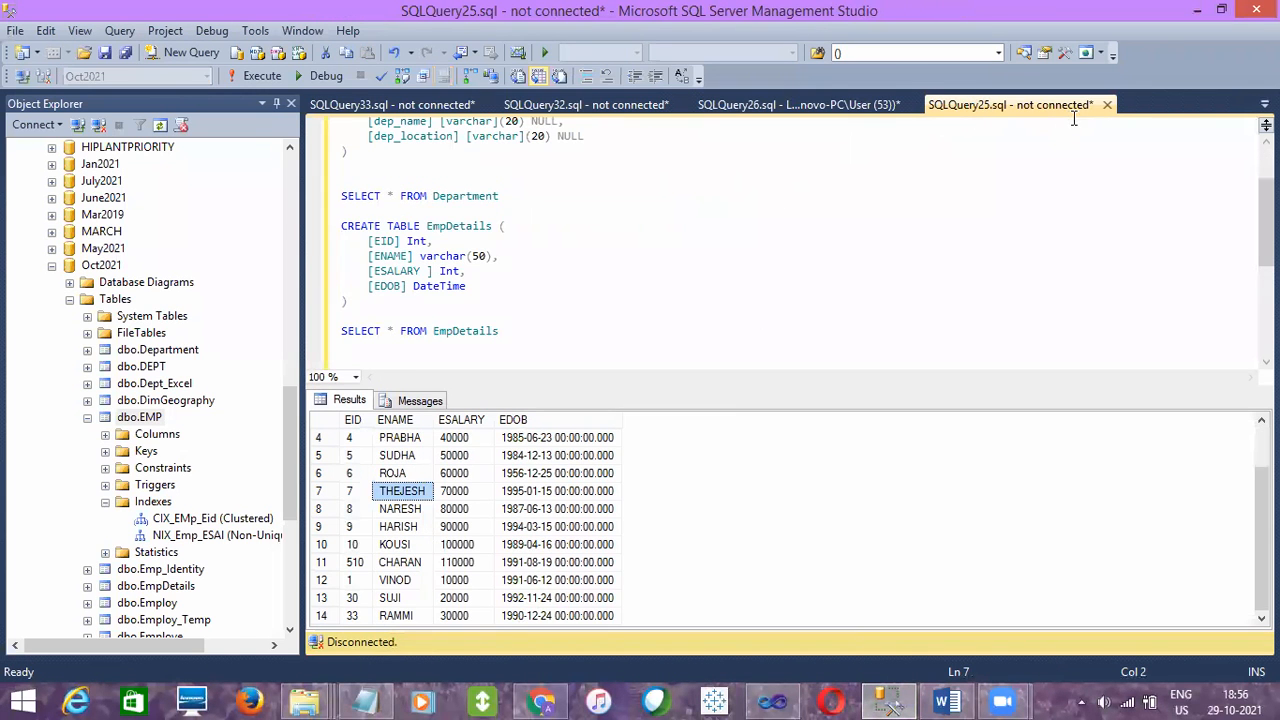
pyautogui.click(1106, 105)
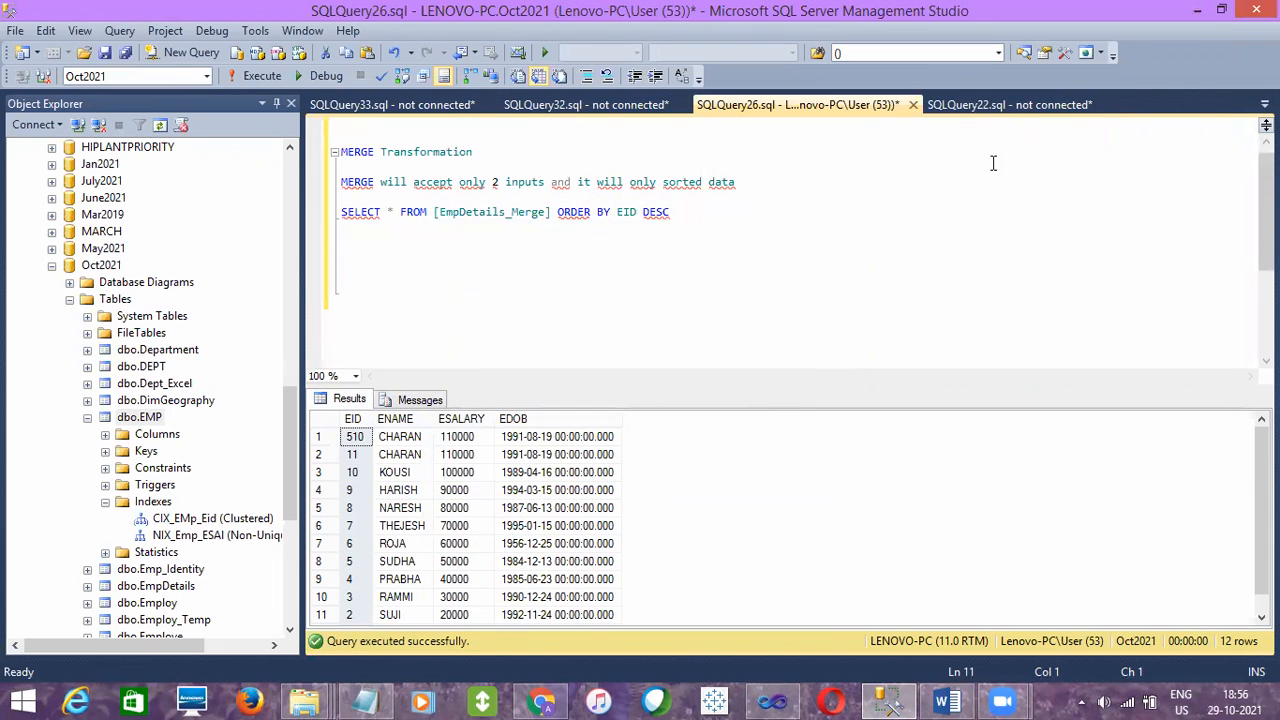
pyautogui.click(997, 106)
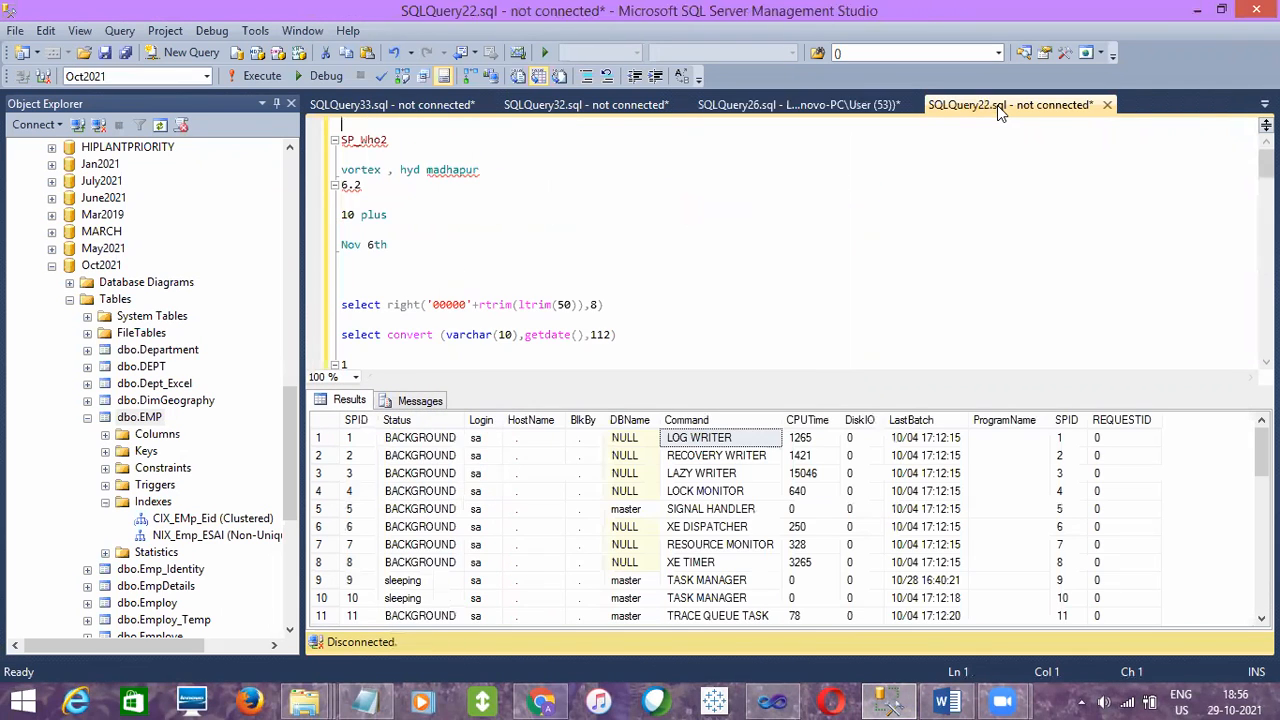
pyautogui.click(1107, 105)
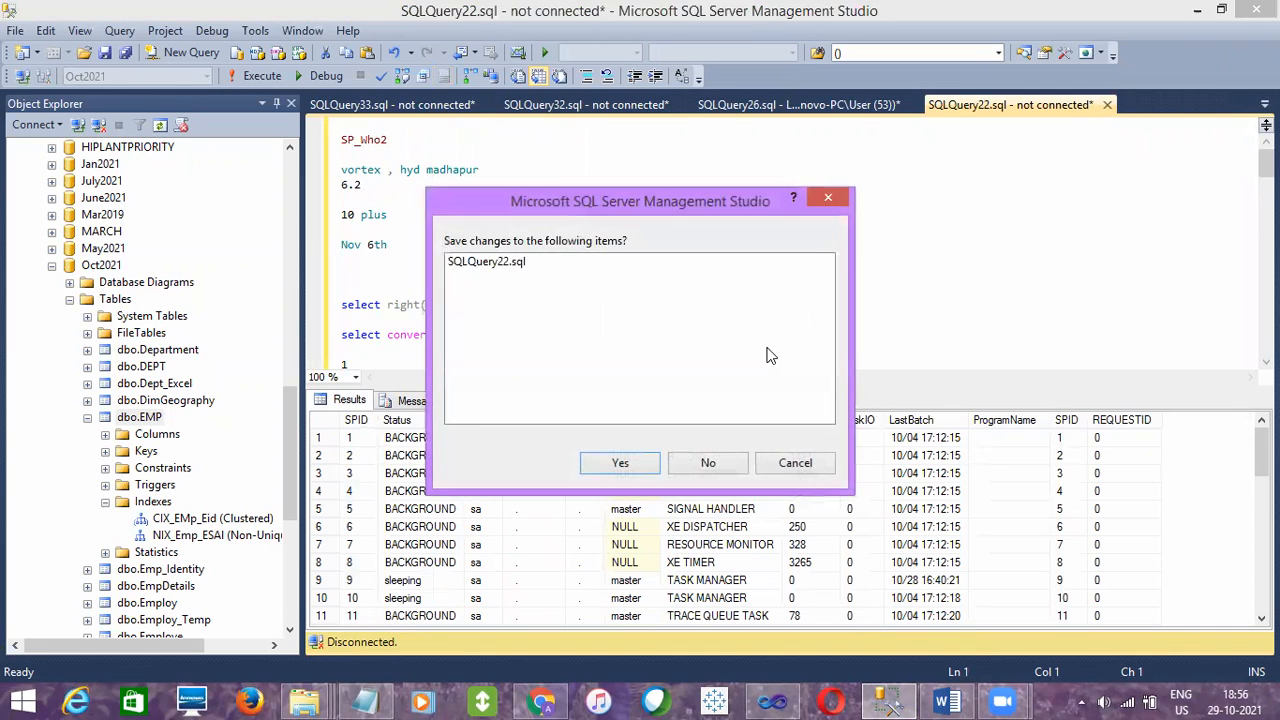
pyautogui.click(709, 459)
# - Look at the SSIS notes in SQLQuery21 and close the SQLQuery32 query without saving its changes
pyautogui.click(982, 104)
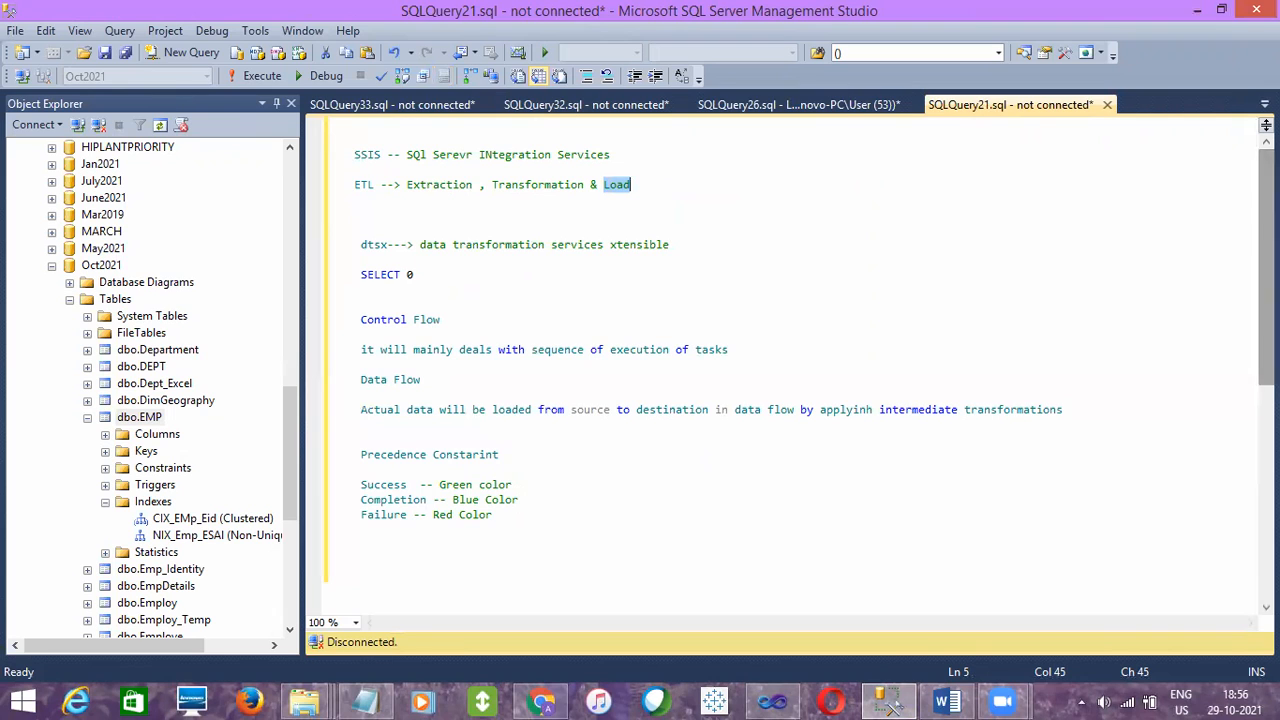
pyautogui.click(828, 108)
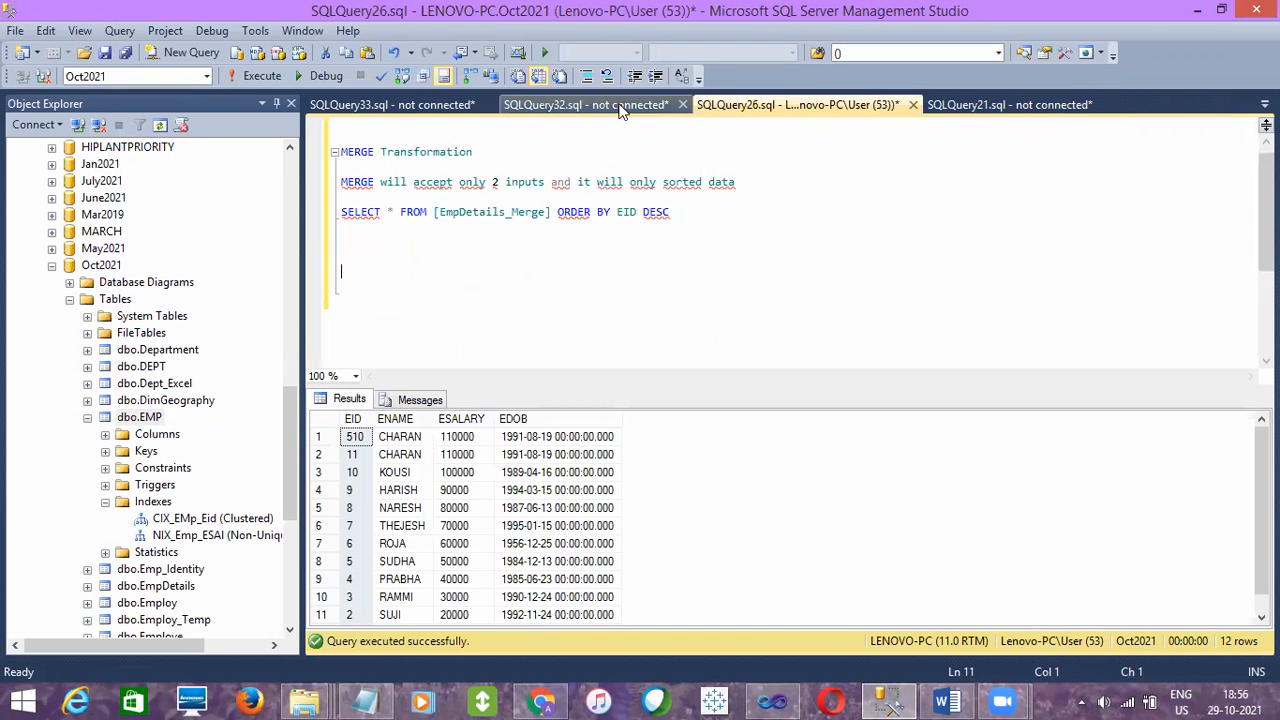
pyautogui.click(610, 103)
pyautogui.click(681, 104)
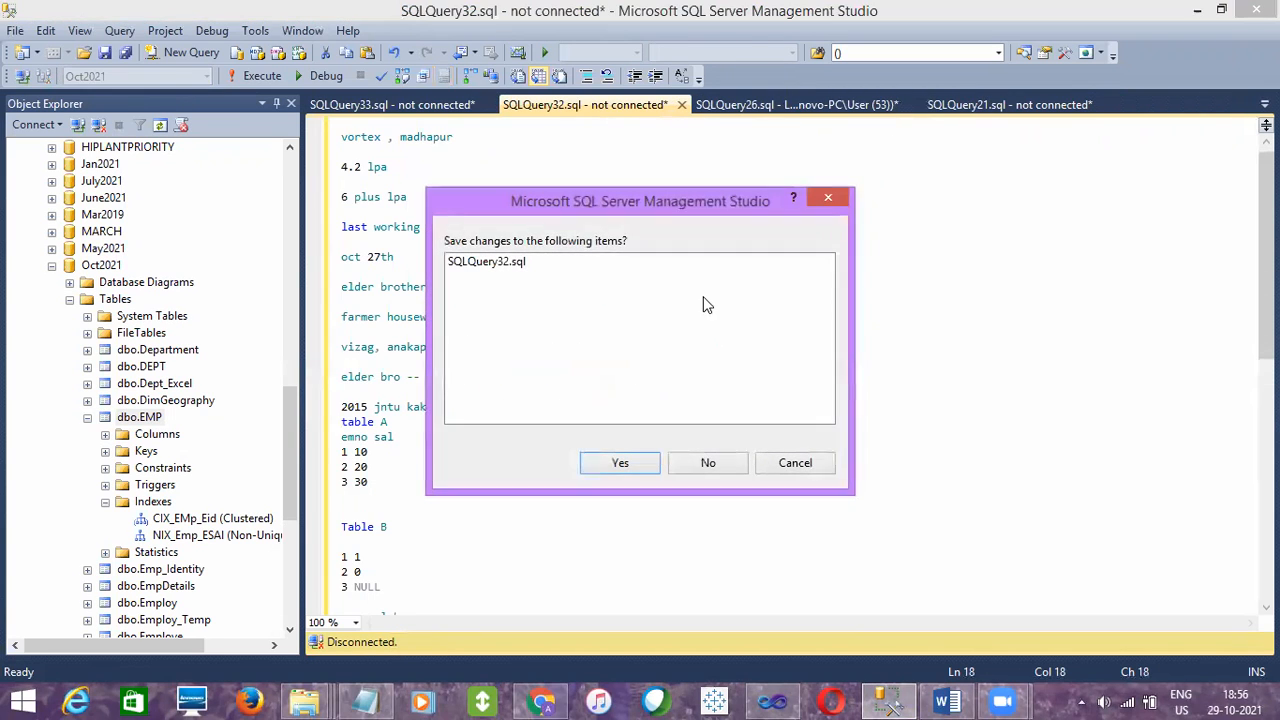
pyautogui.click(690, 462)
# - Check the contents of the SQLQuery9 and SQLQuery6 queries and close both without saving their changes
pyautogui.click(969, 104)
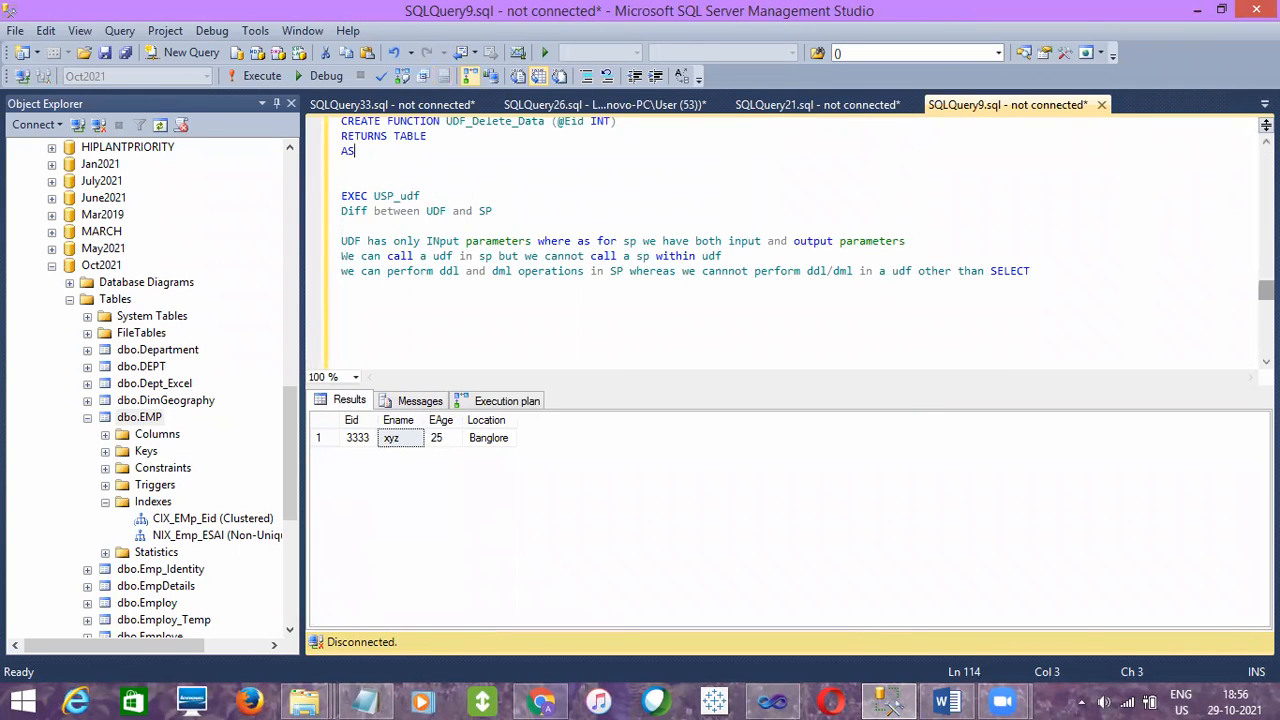
pyautogui.moveTo(1266, 290); pyautogui.dragTo(1266, 158)
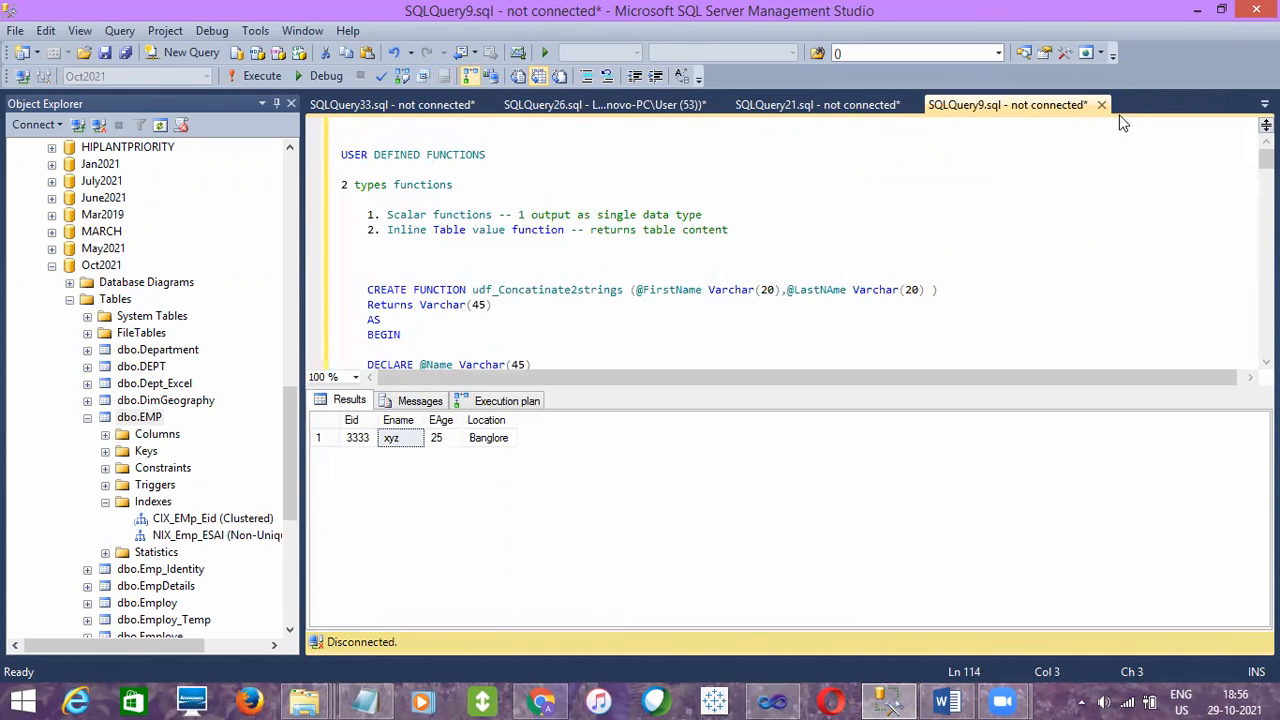
pyautogui.click(1101, 105)
pyautogui.click(731, 462)
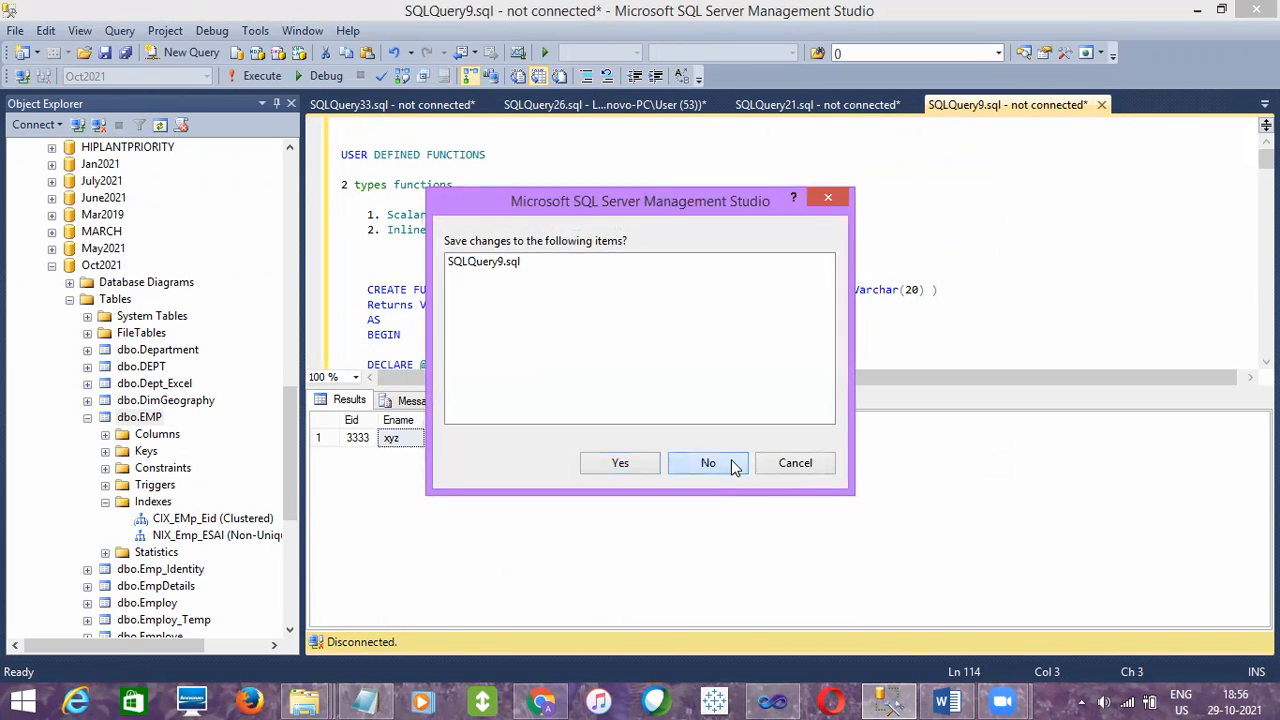
pyautogui.click(955, 107)
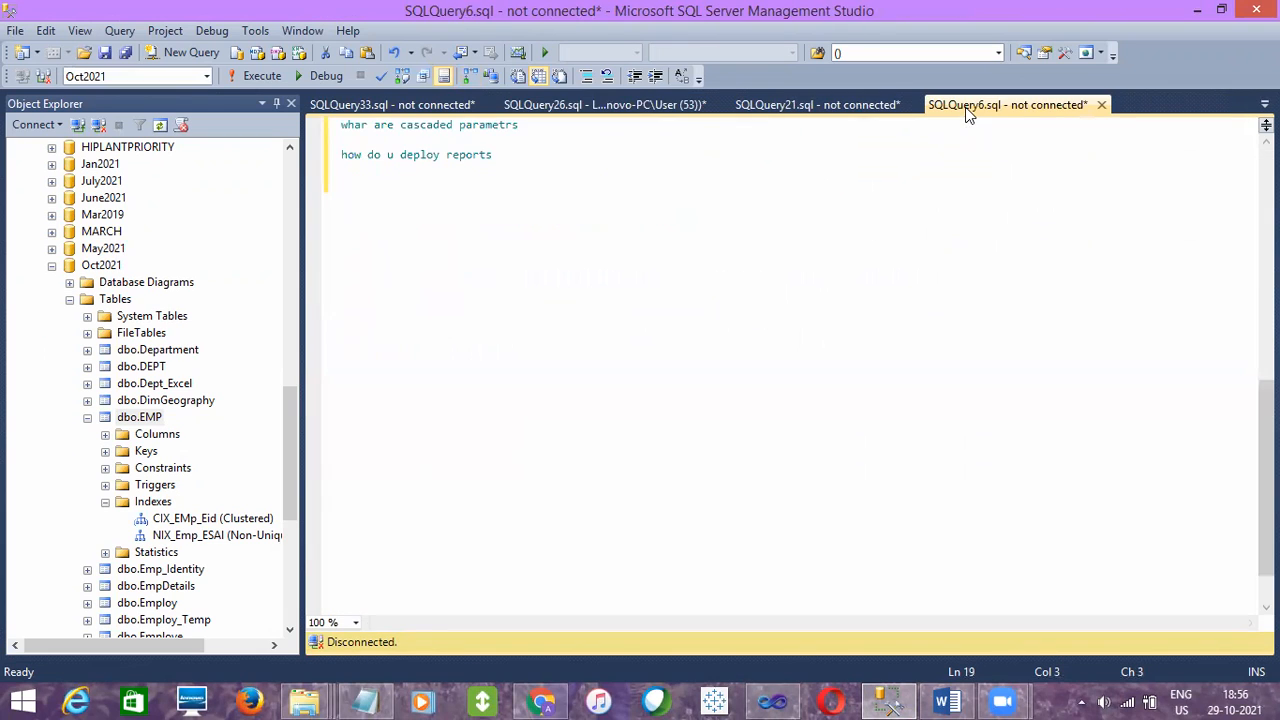
pyautogui.click(1101, 105)
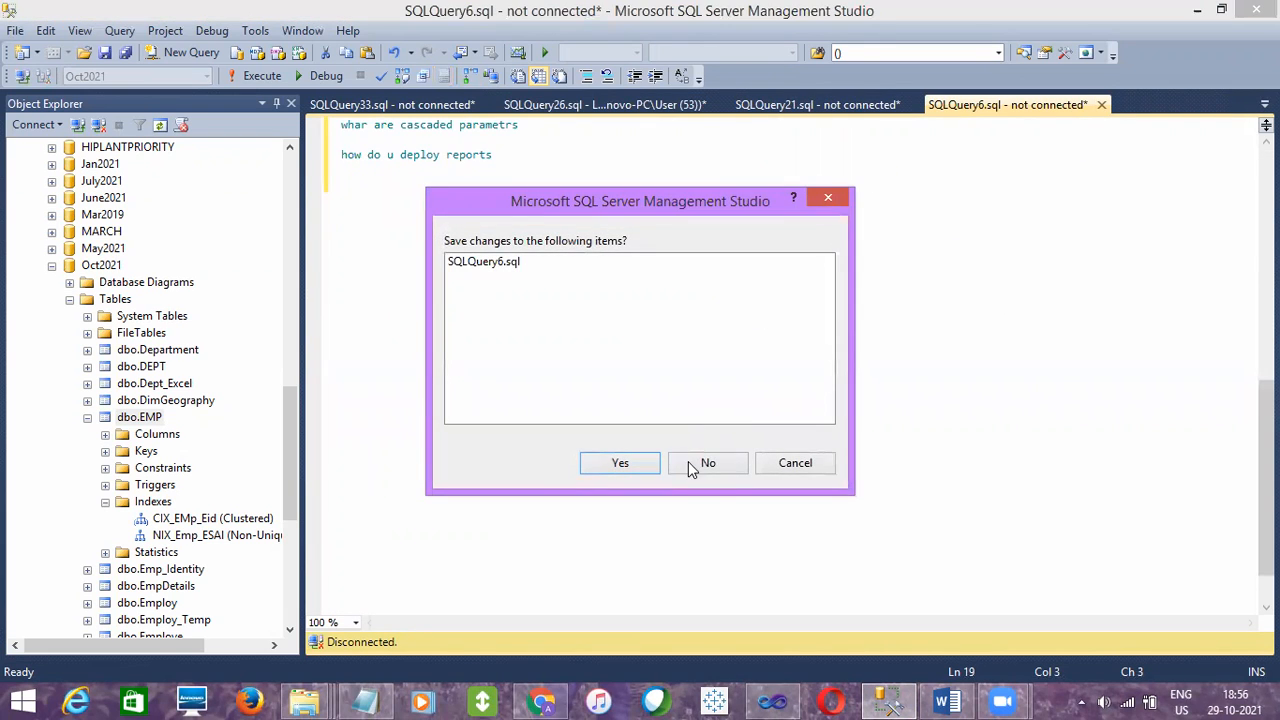
pyautogui.click(688, 463)
# - Find the CTE_Select statement that deletes duplicate EMP rows in SQL Class Queries and highlight it through SELECT * FROm EMP
pyautogui.click(1016, 108)
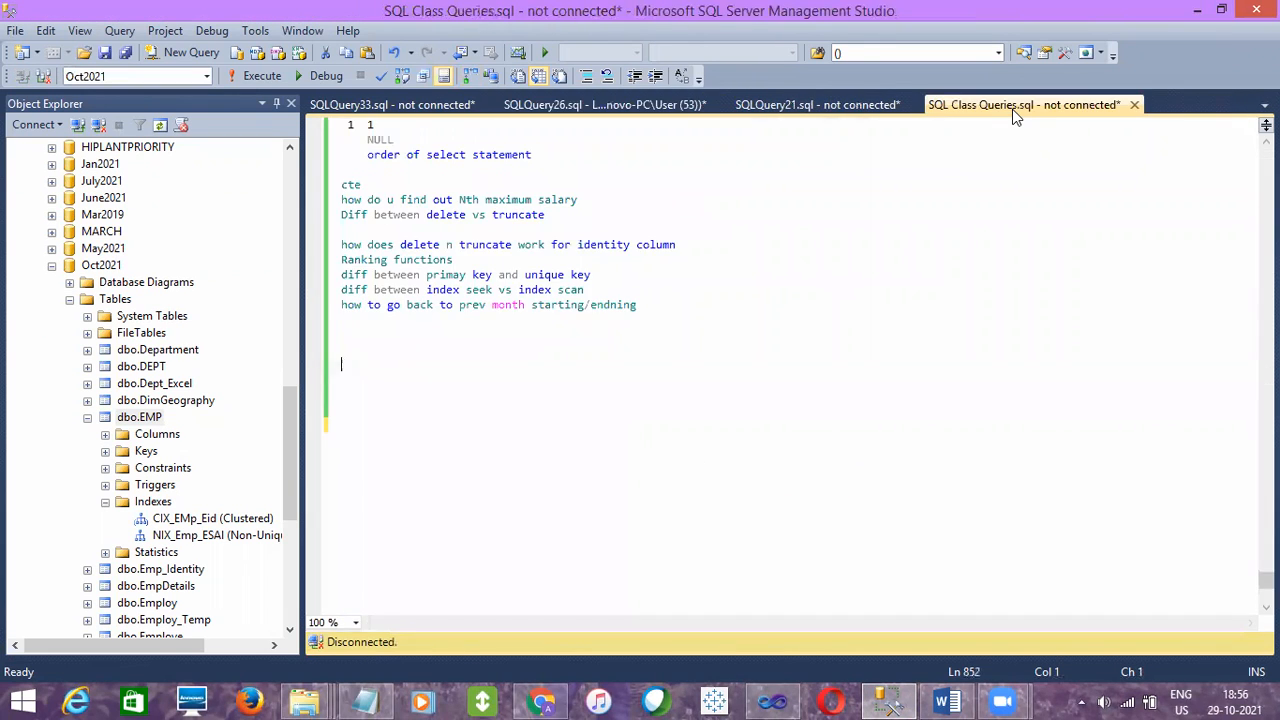
pyautogui.moveTo(1266, 580); pyautogui.dragTo(1266, 365)
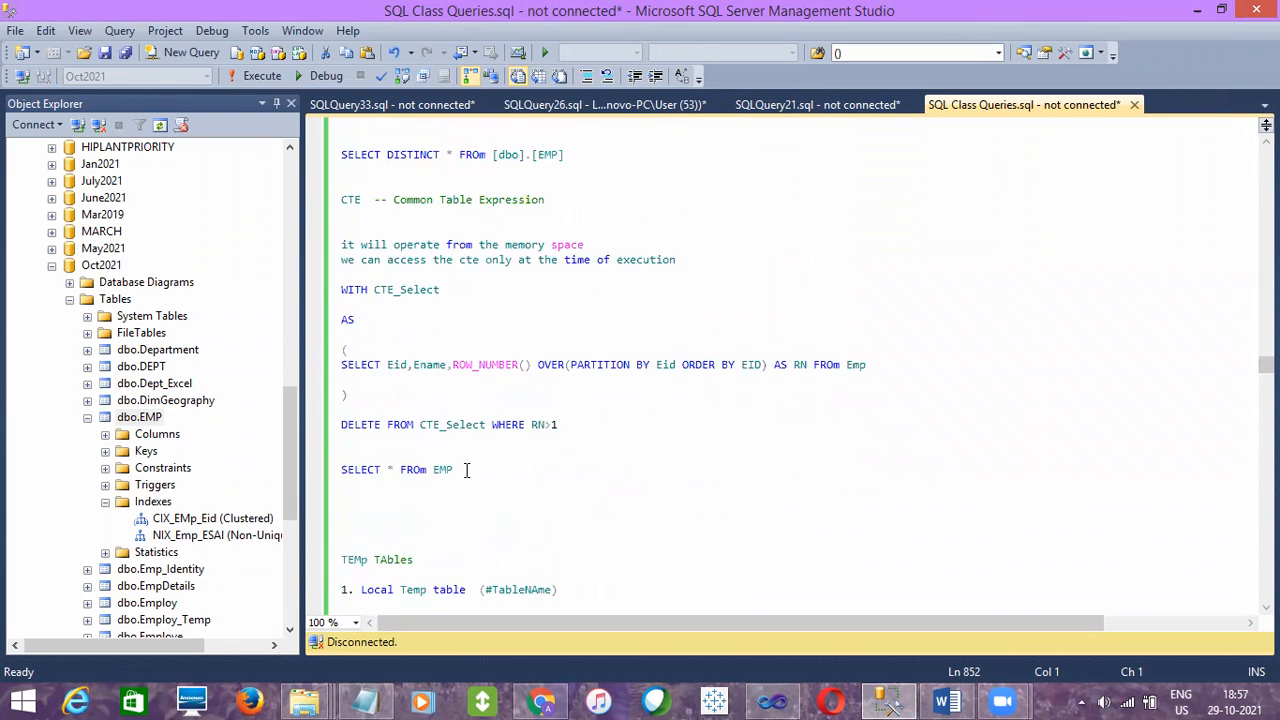
pyautogui.moveTo(453, 469); pyautogui.dragTo(339, 278)
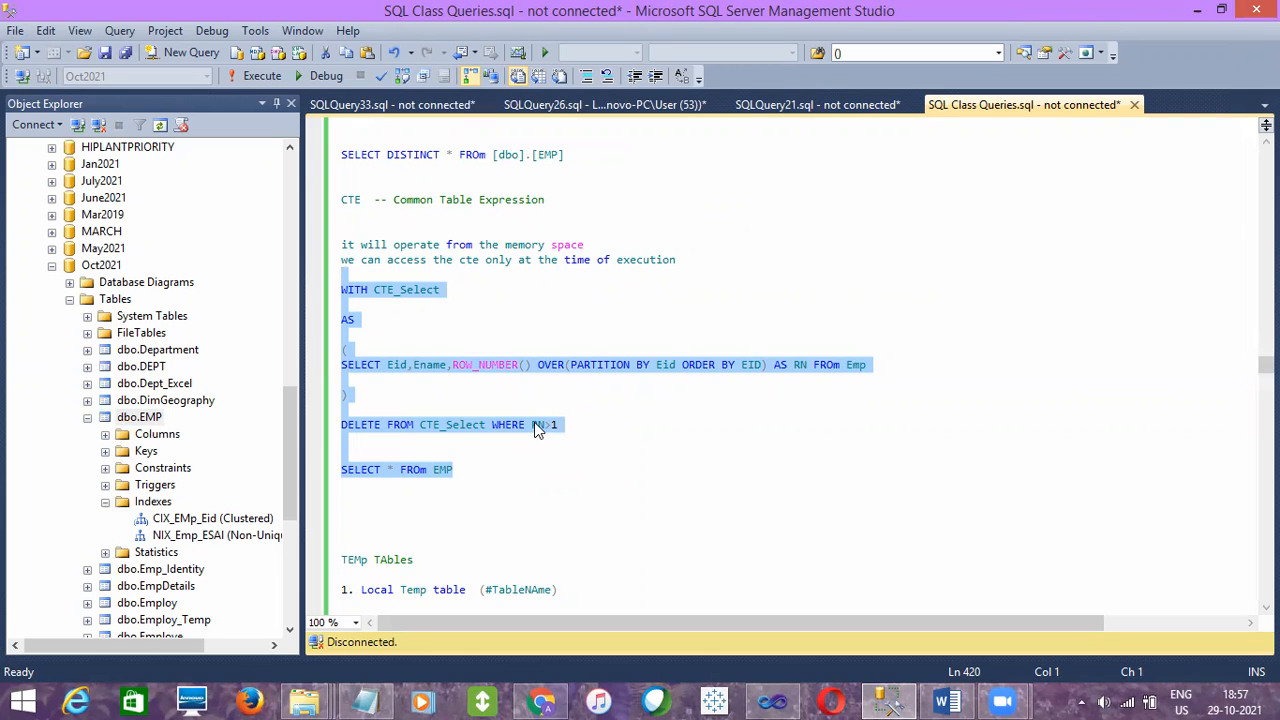
# - Delete the extra blank lines between SELECT * FROm EMP and the TEMp TAbles heading in SQL Class Queries
pyautogui.click(472, 486)
pyautogui.moveTo(348, 528); pyautogui.dragTo(343, 489)
pyautogui.press('Delete')
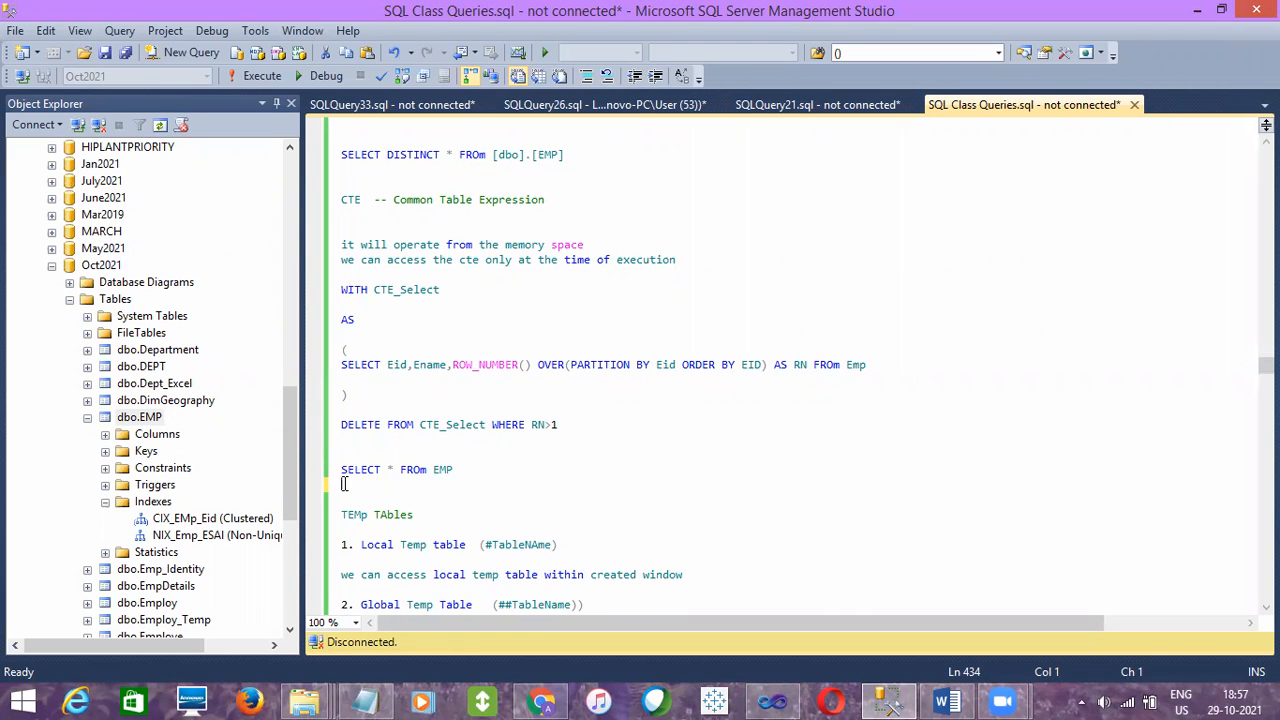
pyautogui.moveTo(1265, 365); pyautogui.dragTo(1265, 575)
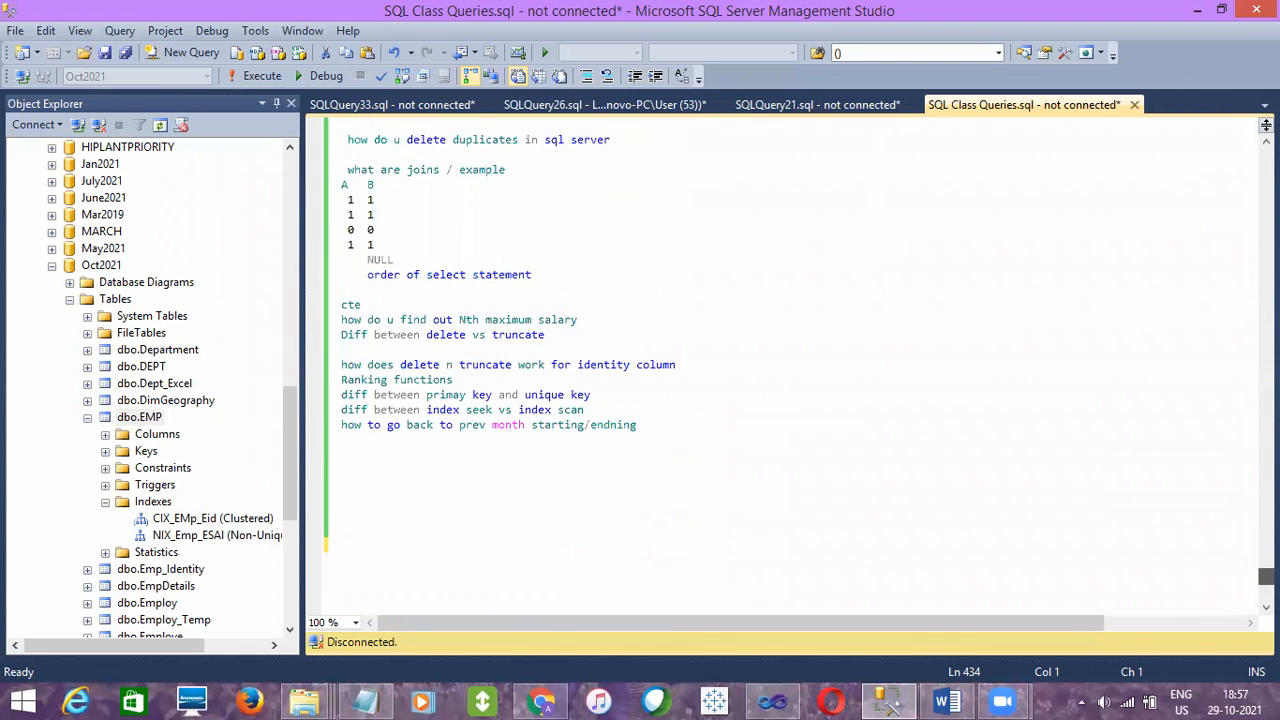
# - Return to the EmpDetails_Merge query and examine the EDOB, ESALARY and ENAME values of the row with EID 11
pyautogui.click(660, 105)
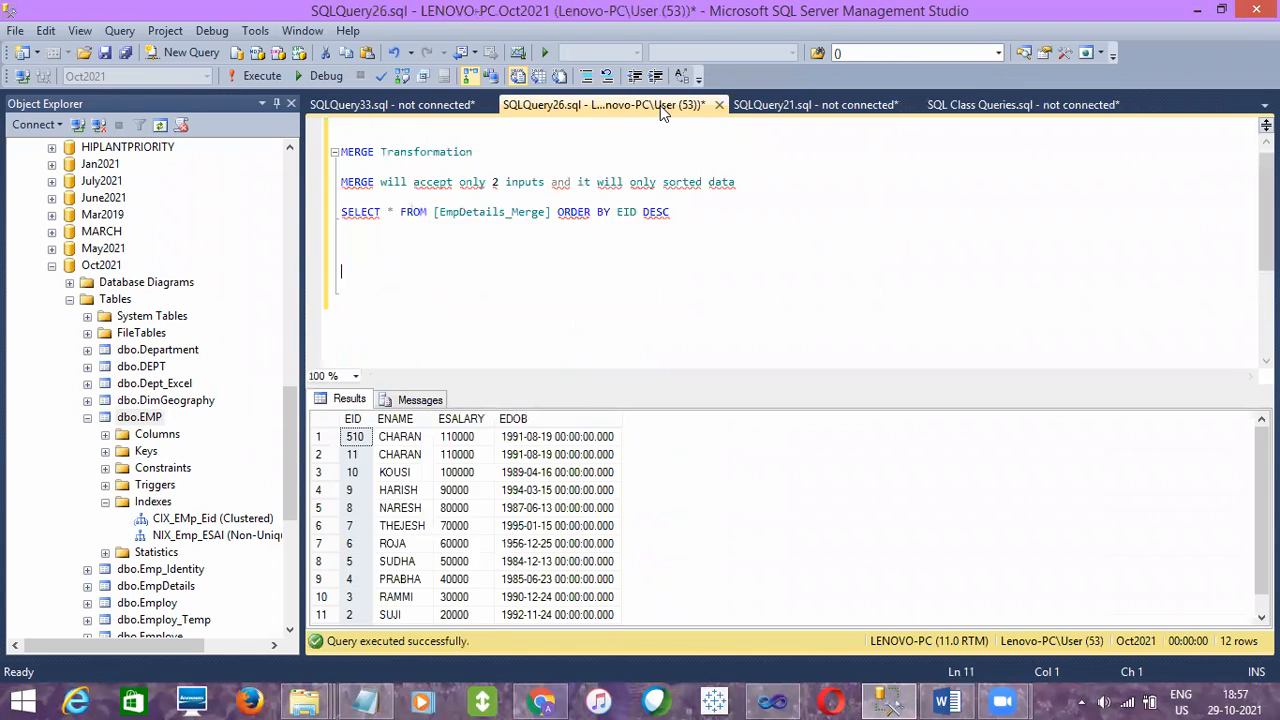
pyautogui.click(615, 255)
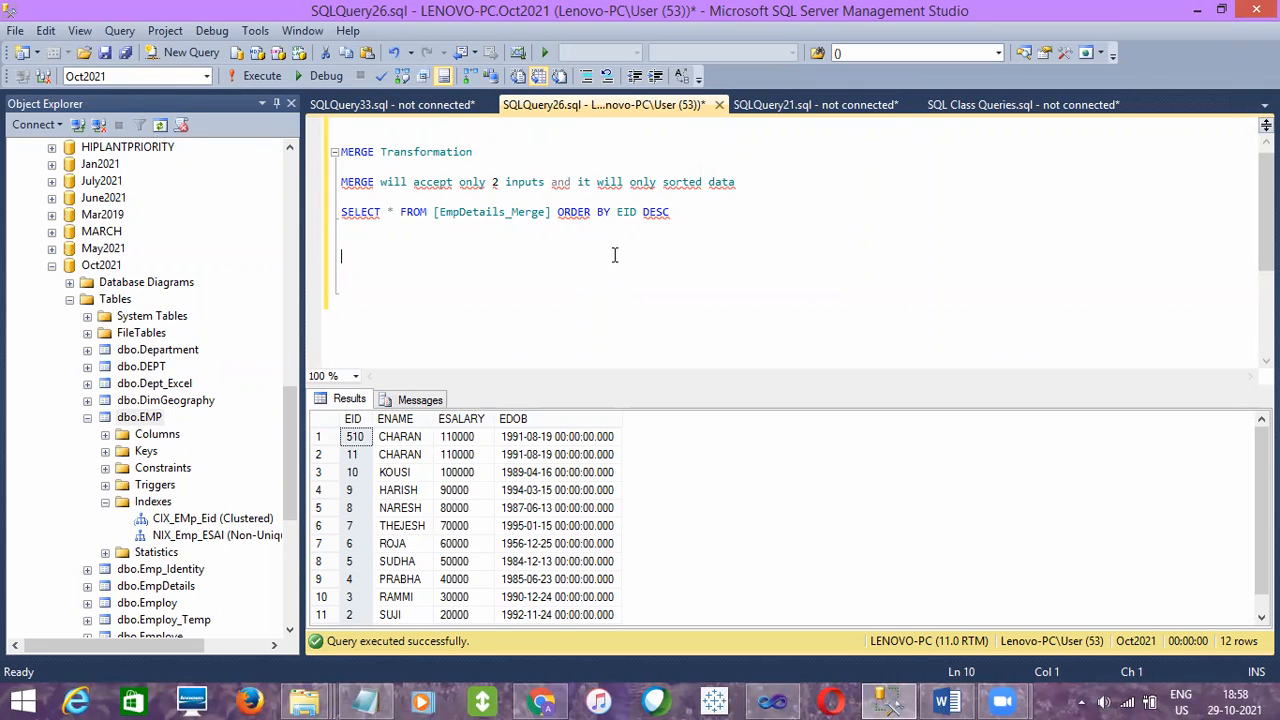
pyautogui.click(552, 240)
pyautogui.click(523, 457)
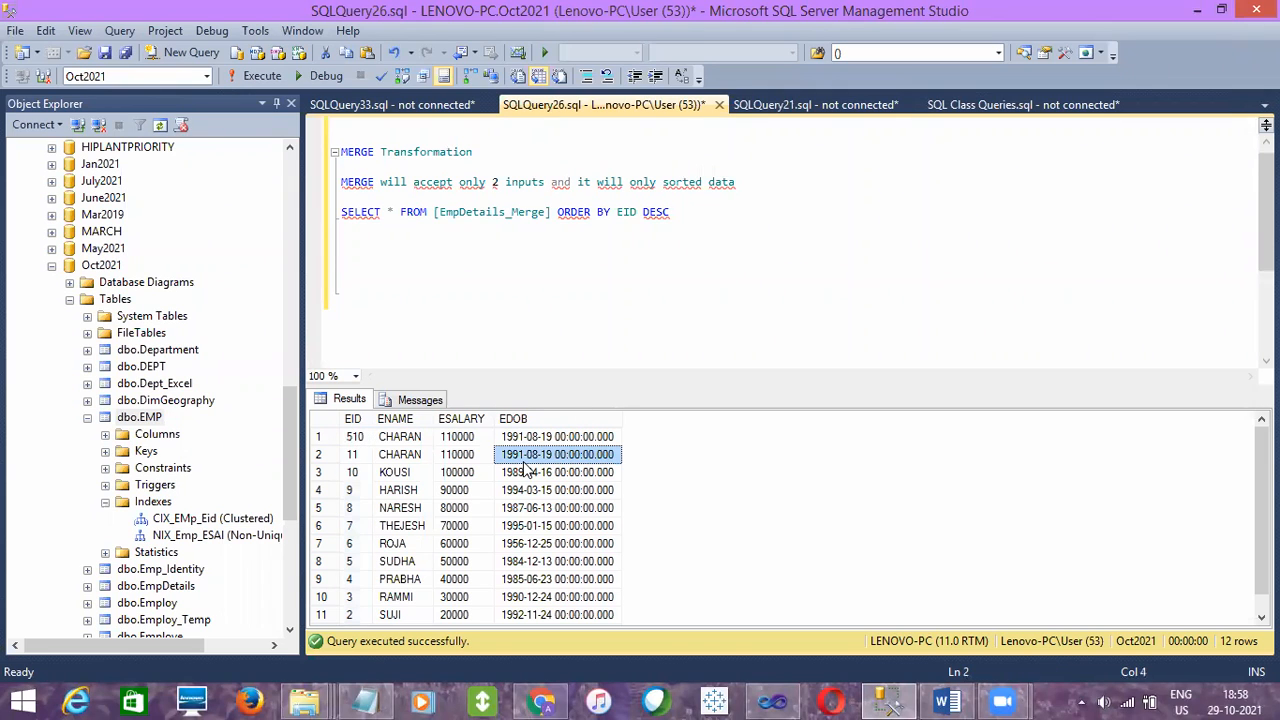
pyautogui.click(454, 457)
pyautogui.click(398, 455)
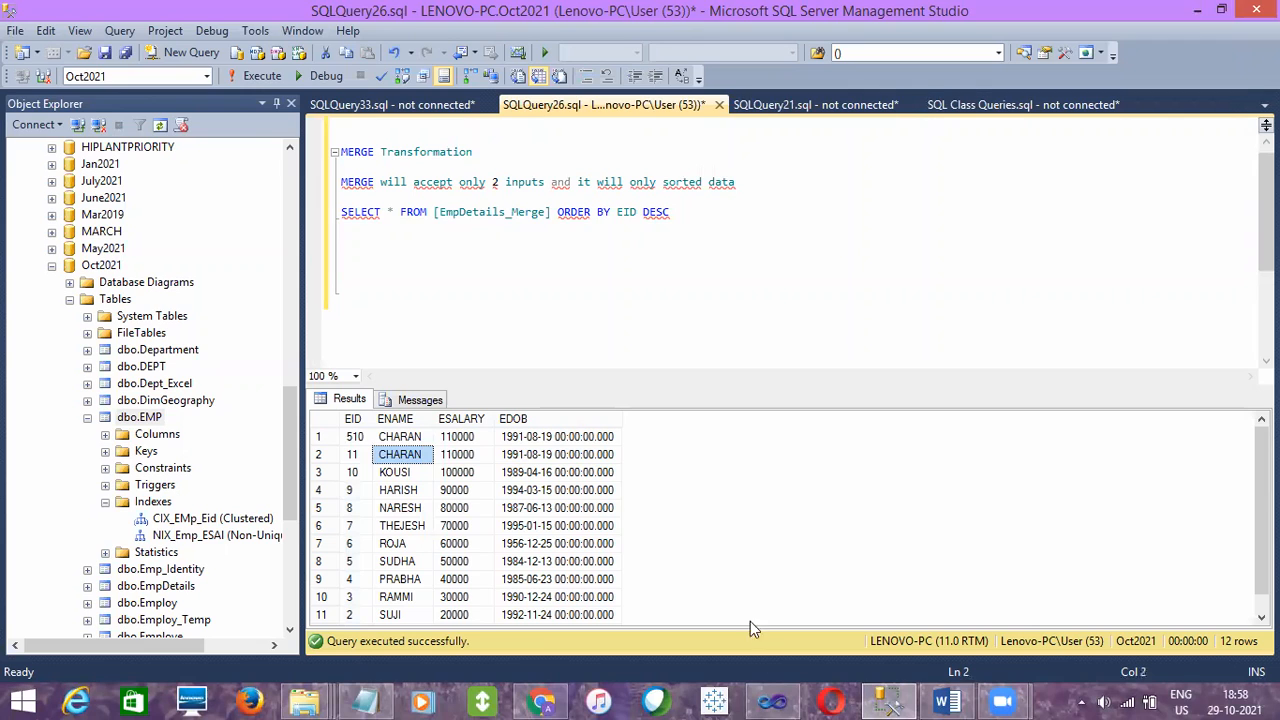
# - Switch to Visual Studio and check the duplicate-row removal setting of the Sort transformation under OLE DB Source
pyautogui.click(772, 702)
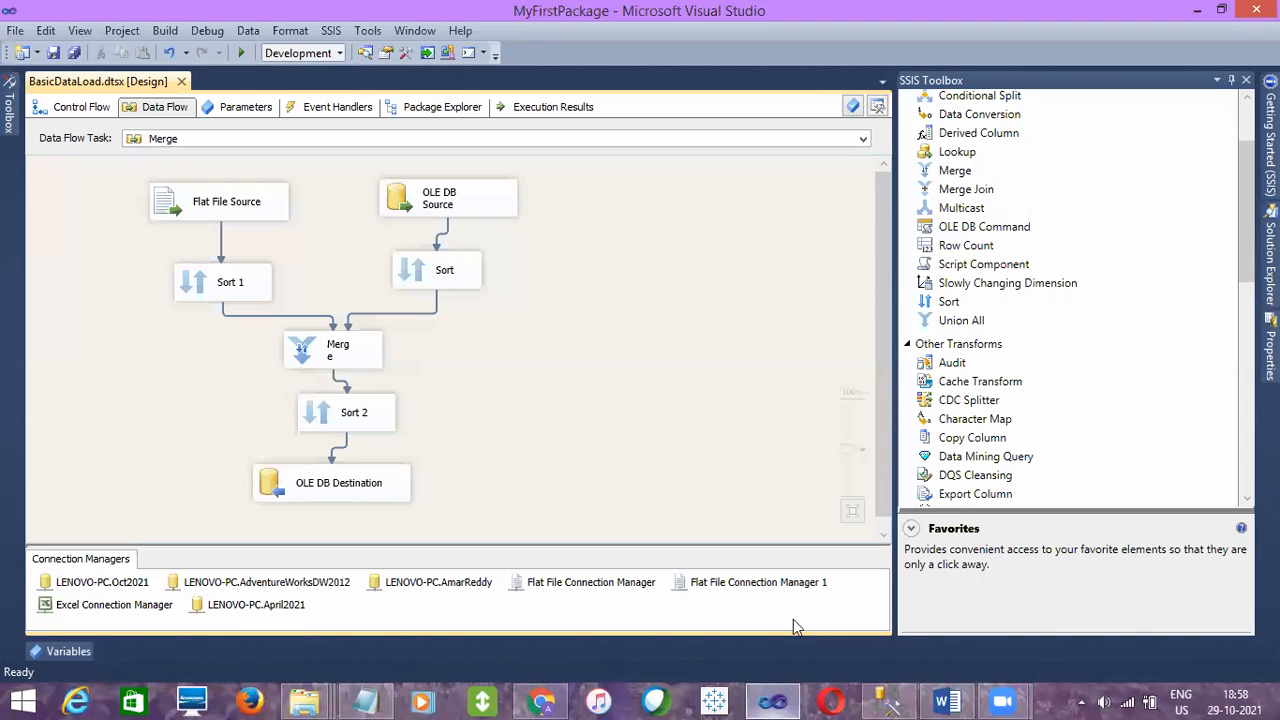
pyautogui.doubleClick(450, 276)
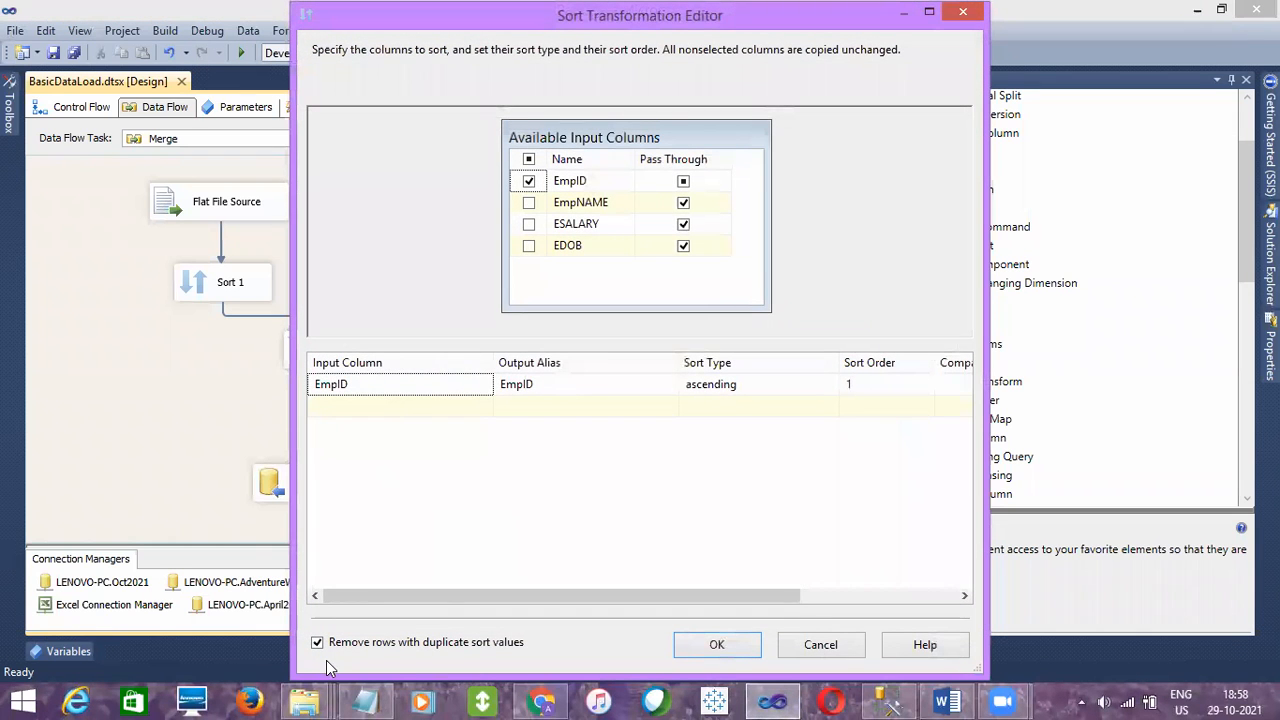
pyautogui.click(816, 646)
# - Return to the control flow and disable the Merge task
pyautogui.click(66, 106)
pyautogui.click(703, 267)
pyautogui.rightClick(705, 275)
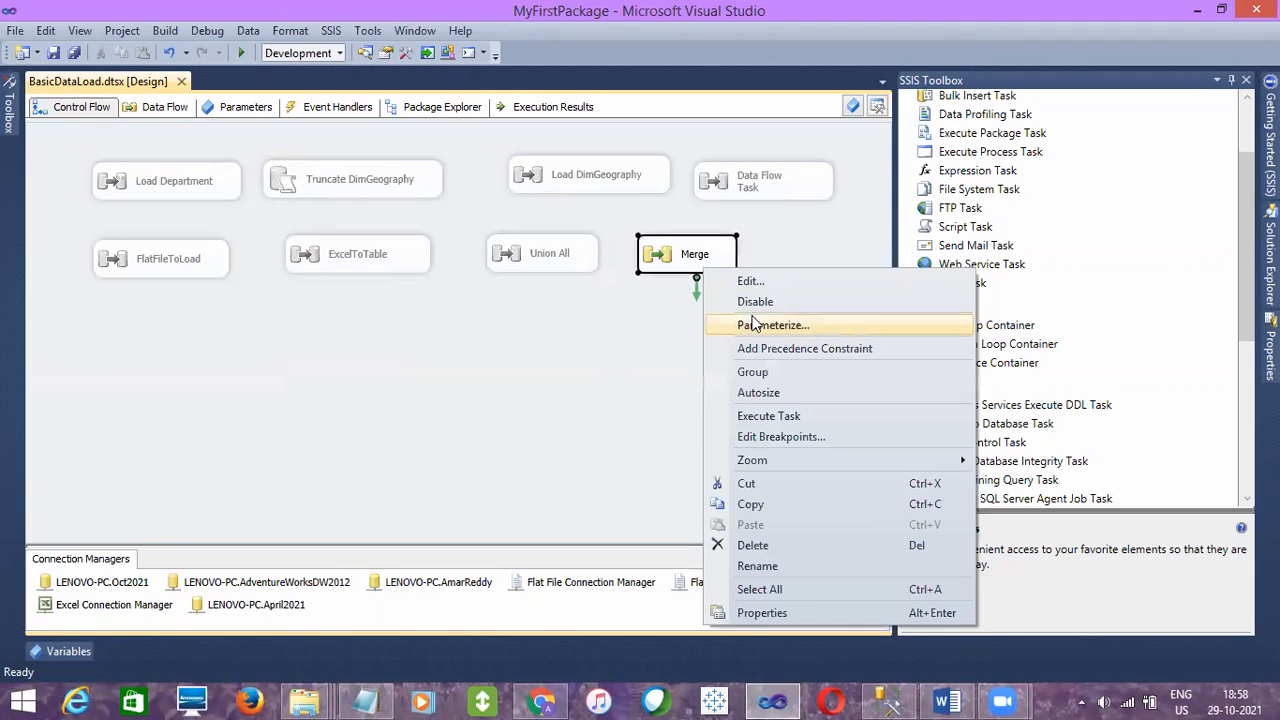
pyautogui.click(745, 299)
pyautogui.click(661, 343)
# - Add a Data Flow Task below FlatFileToLoad, name it Multicast and open its data flow at the available sources
pyautogui.moveTo(1246, 308); pyautogui.dragTo(1215, 245)
pyautogui.moveTo(970, 122); pyautogui.dragTo(266, 390)
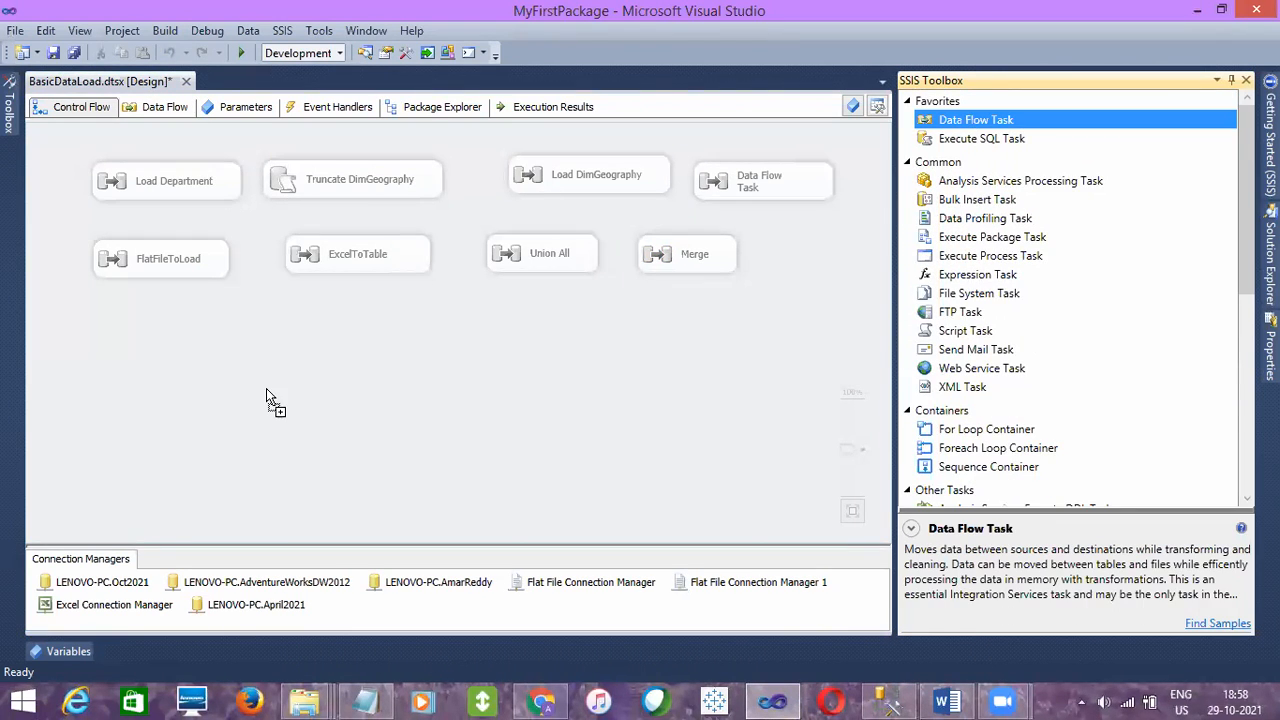
pyautogui.moveTo(140, 352); pyautogui.dragTo(141, 353)
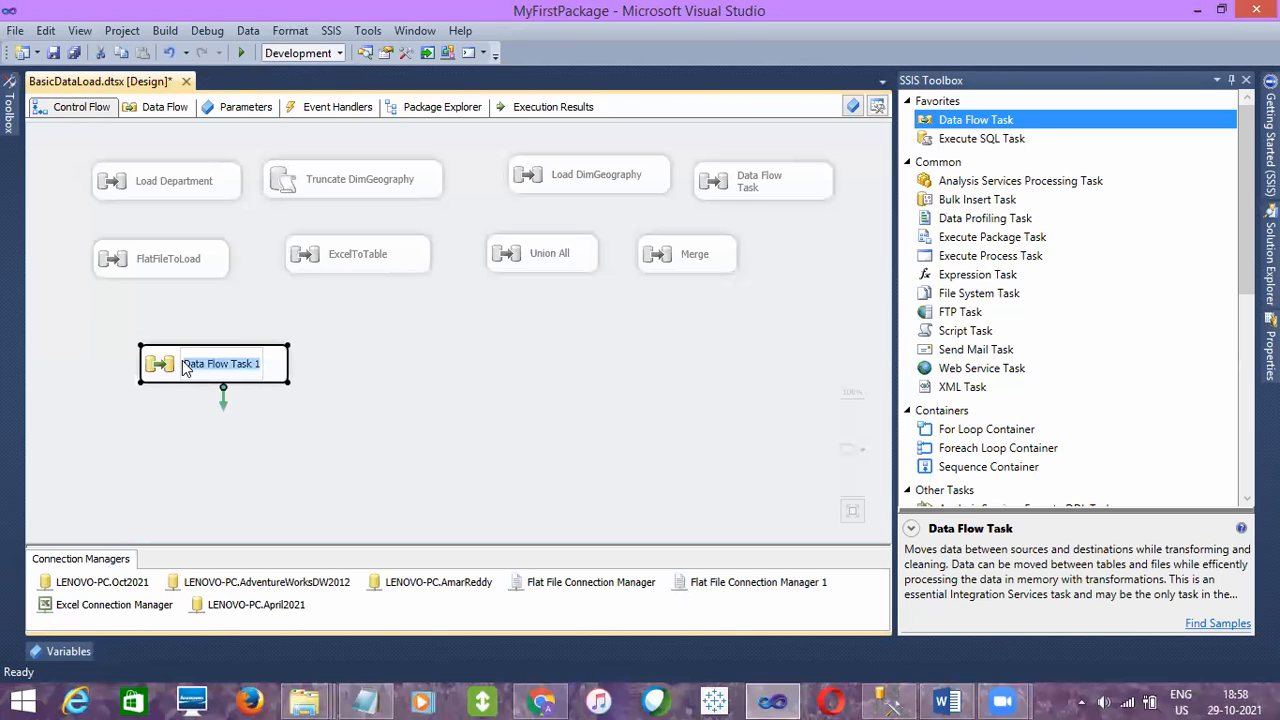
pyautogui.write('Mult')
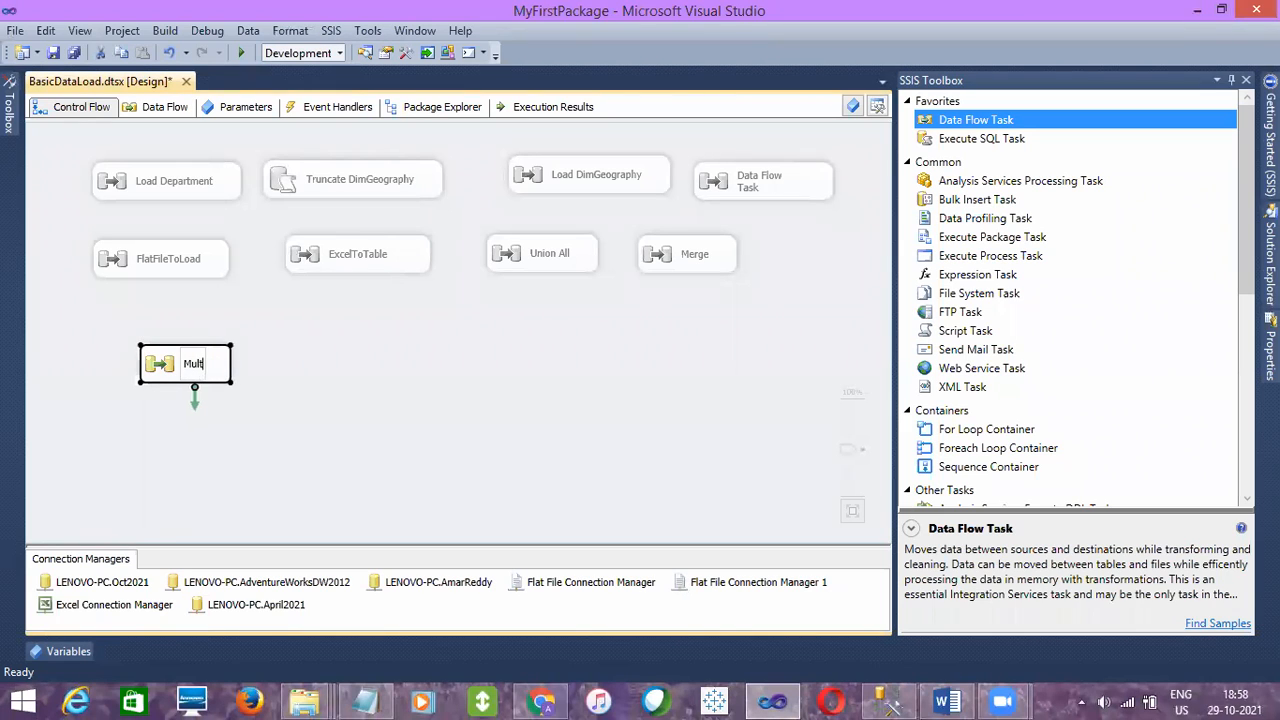
pyautogui.write('icas')
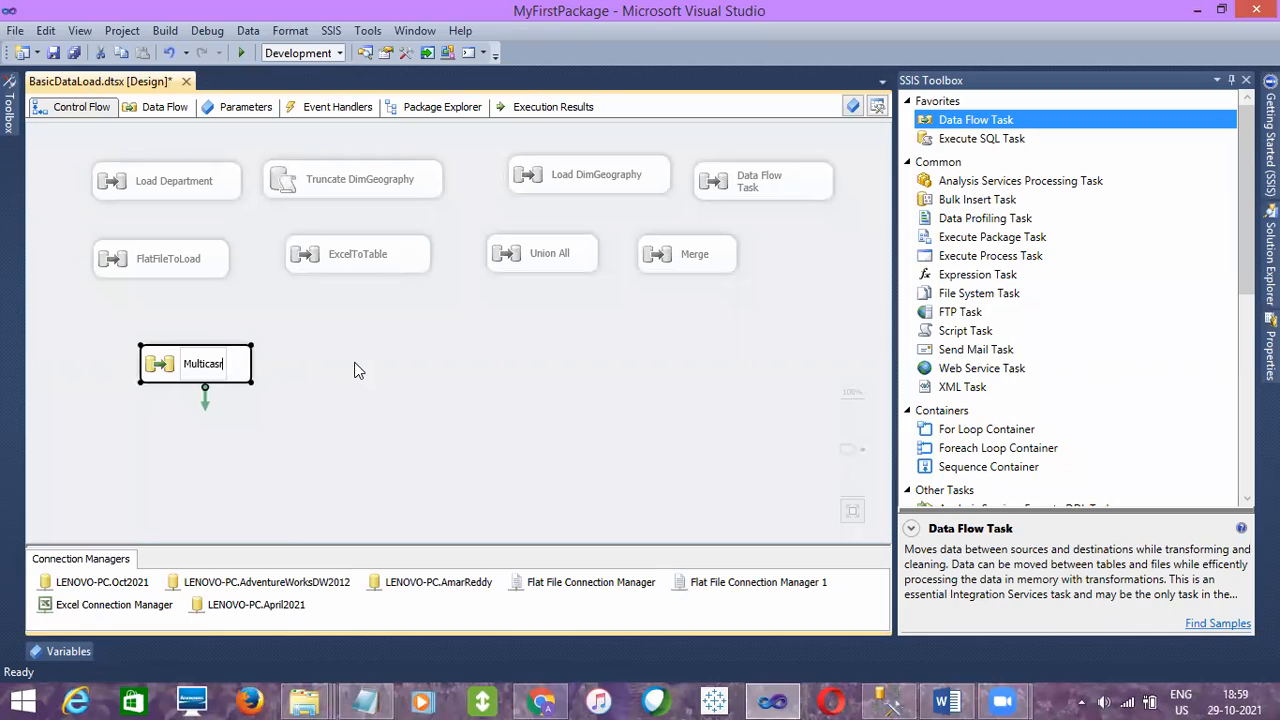
pyautogui.write('t')
pyautogui.click(371, 398)
pyautogui.doubleClick(203, 364)
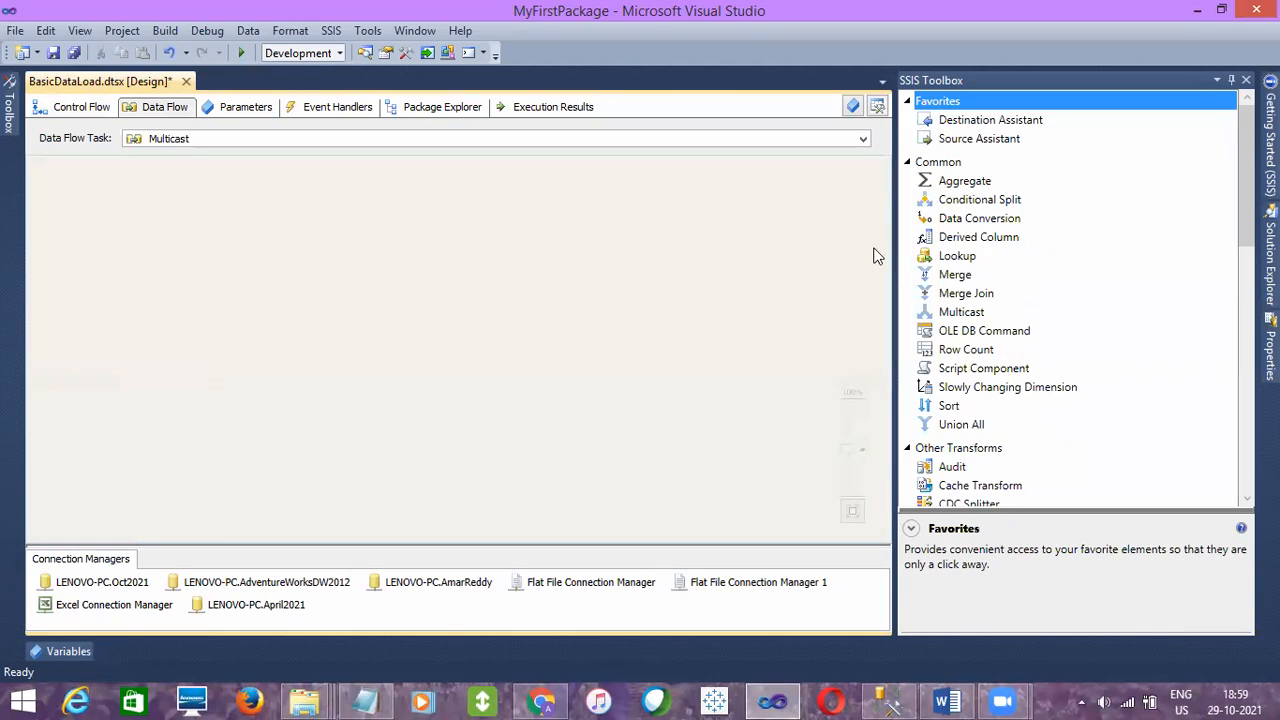
pyautogui.moveTo(1245, 208); pyautogui.dragTo(1235, 363)
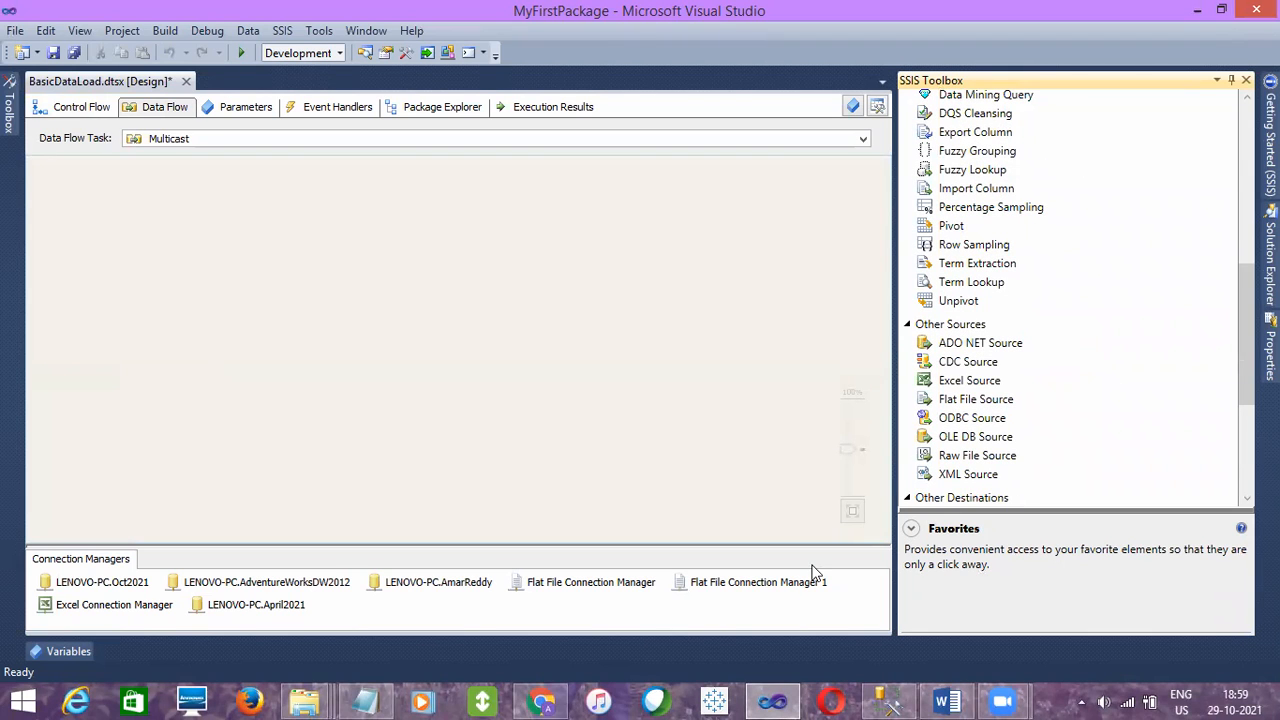
# - Switch to SQL Server Management Studio and add the heading "MultiCast" below the EmpDetails_Merge query
pyautogui.click(887, 702)
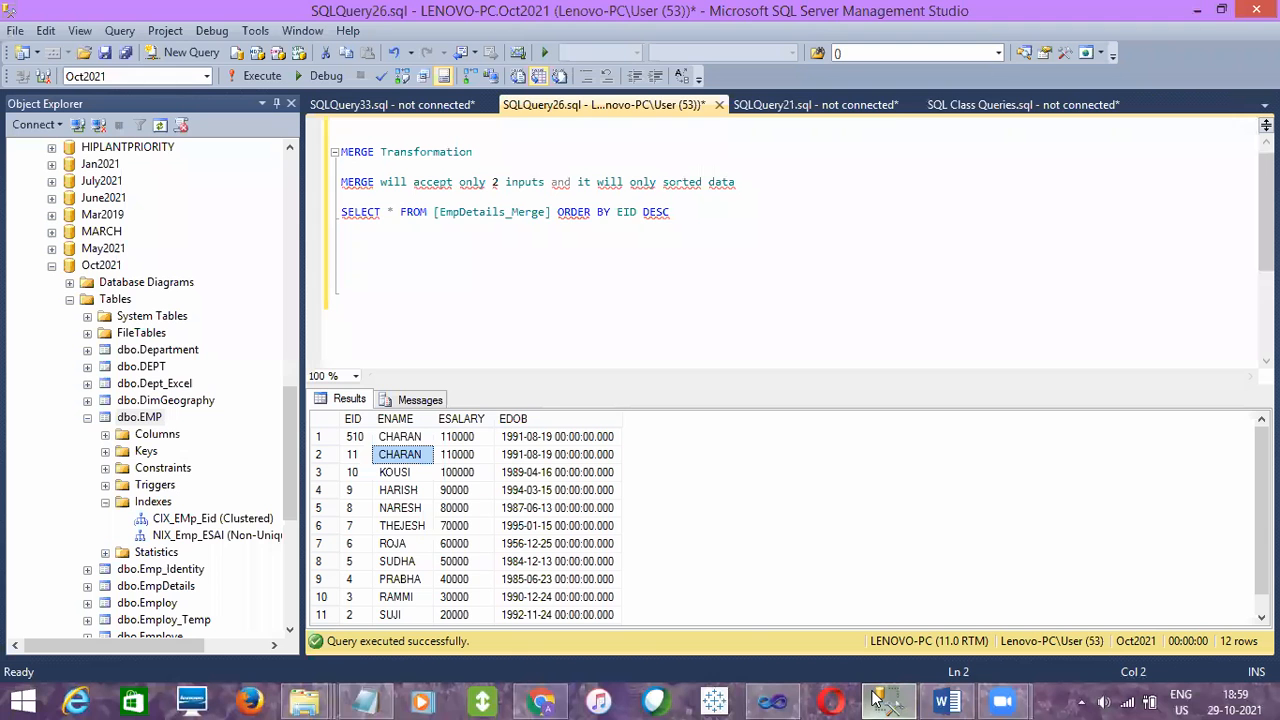
pyautogui.click(385, 236)
pyautogui.press('Return')
pyautogui.press('Return')
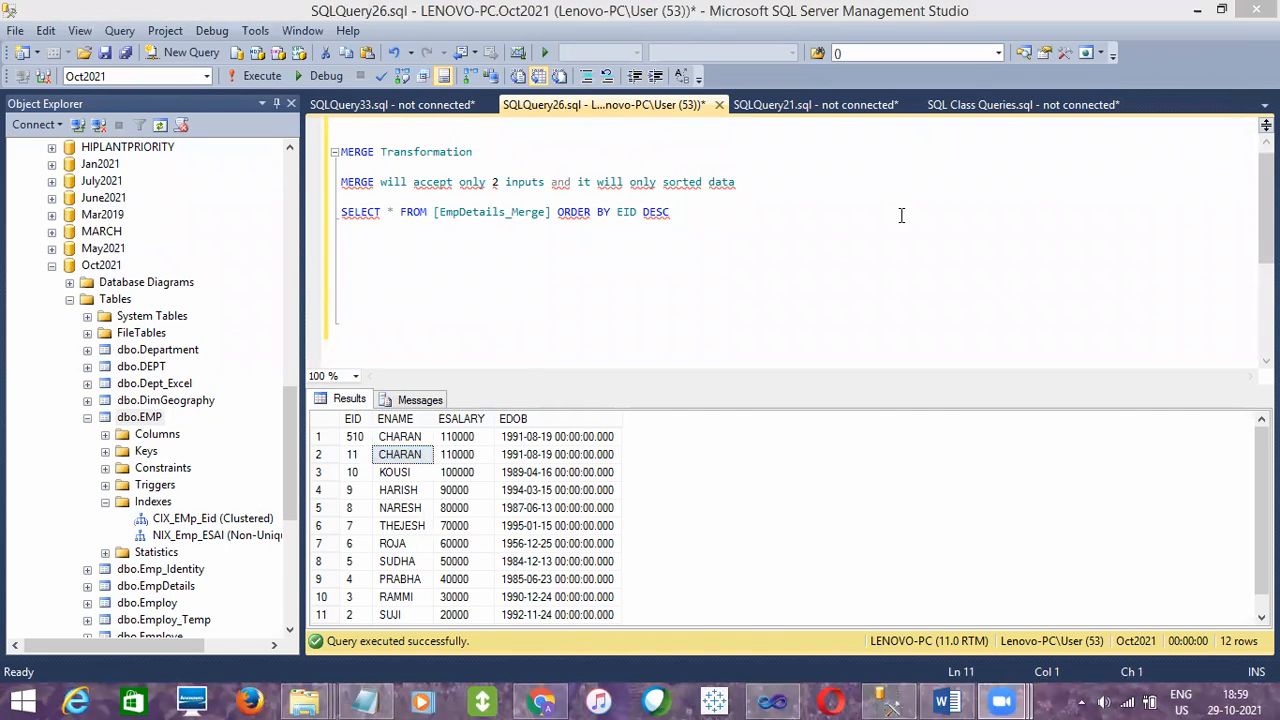
pyautogui.write('Multic')
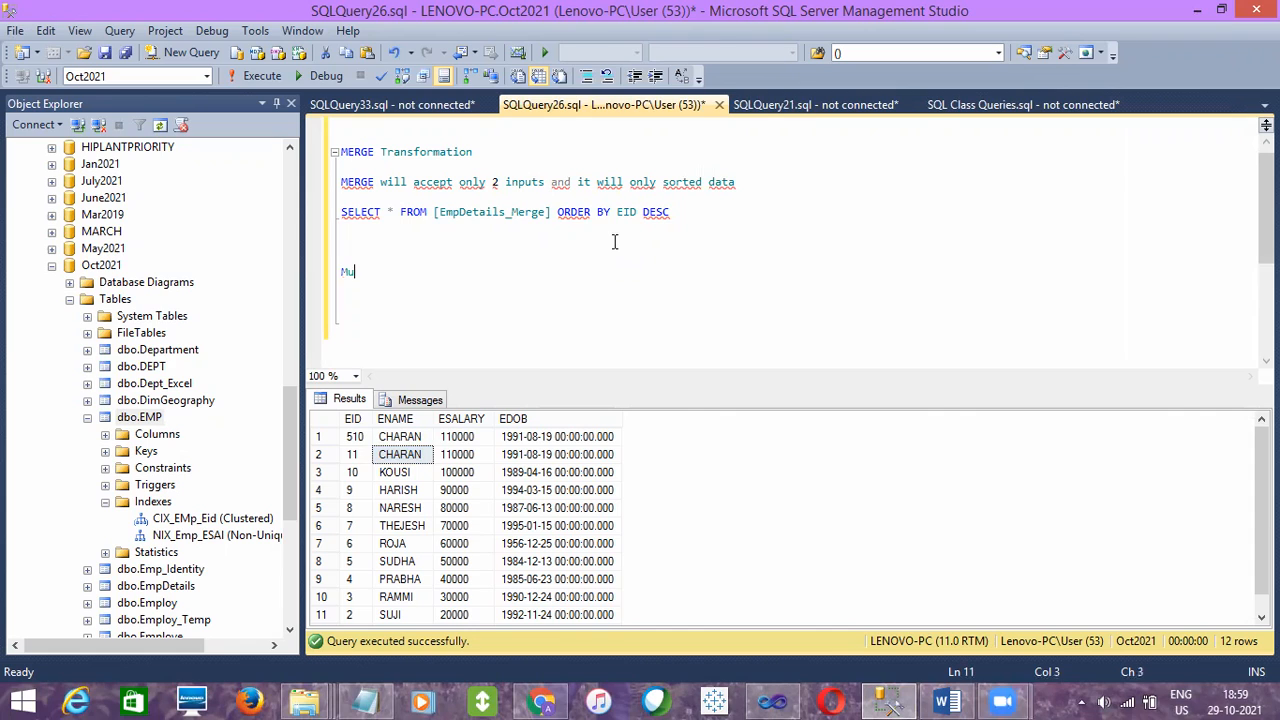
pyautogui.press('BackSpace')
pyautogui.write('Cast')
pyautogui.press('Return')
pyautogui.press('Return')
# - Below the heading, write "It accepts 1 source and it will load same source data into multiple destinations" and hide the query results
pyautogui.write('It accepts ')
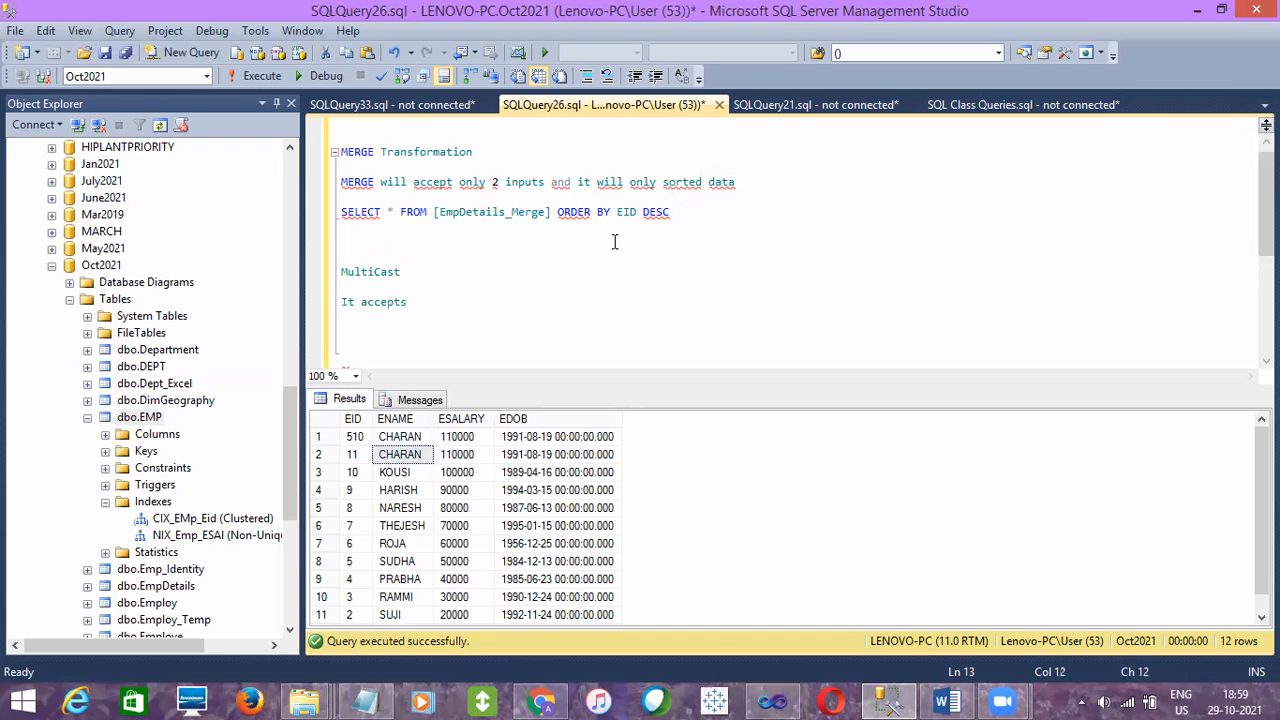
pyautogui.write('1 source and it will load sa')
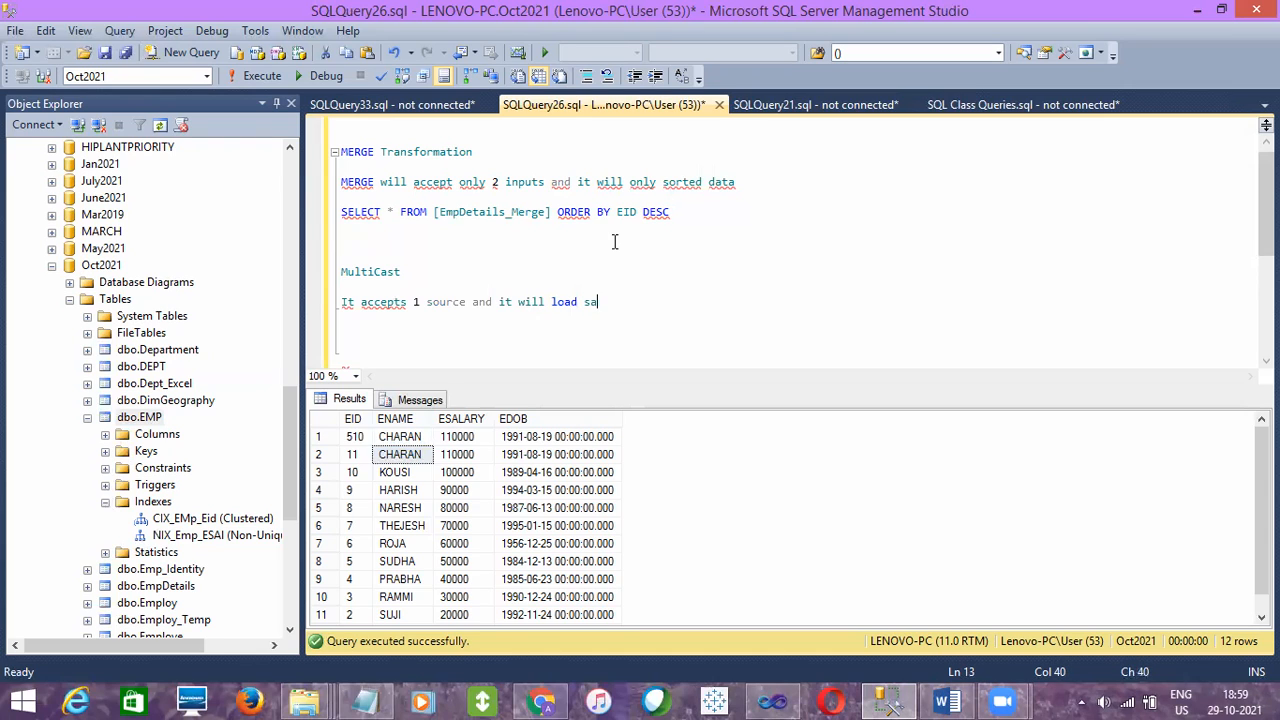
pyautogui.write('me source data into mu')
pyautogui.write('e destinations')
pyautogui.press('Return')
pyautogui.press('Return')
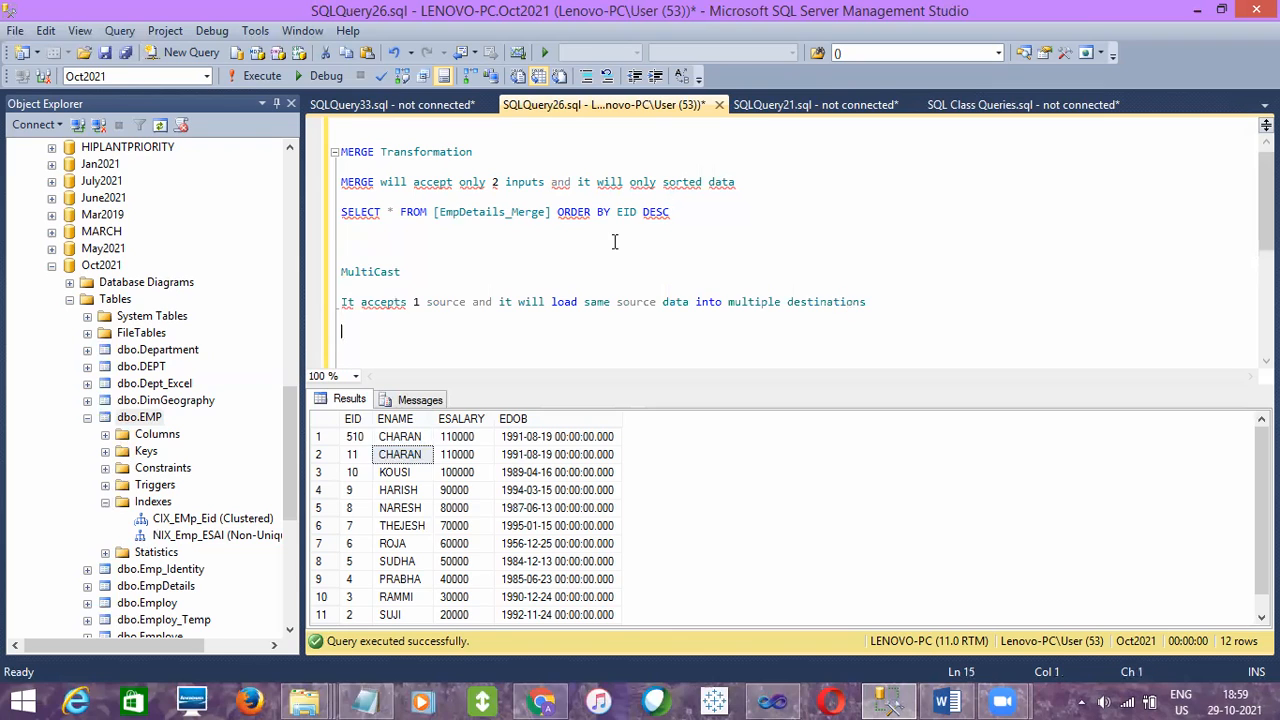
pyautogui.hotkey('ctrl', 'r')
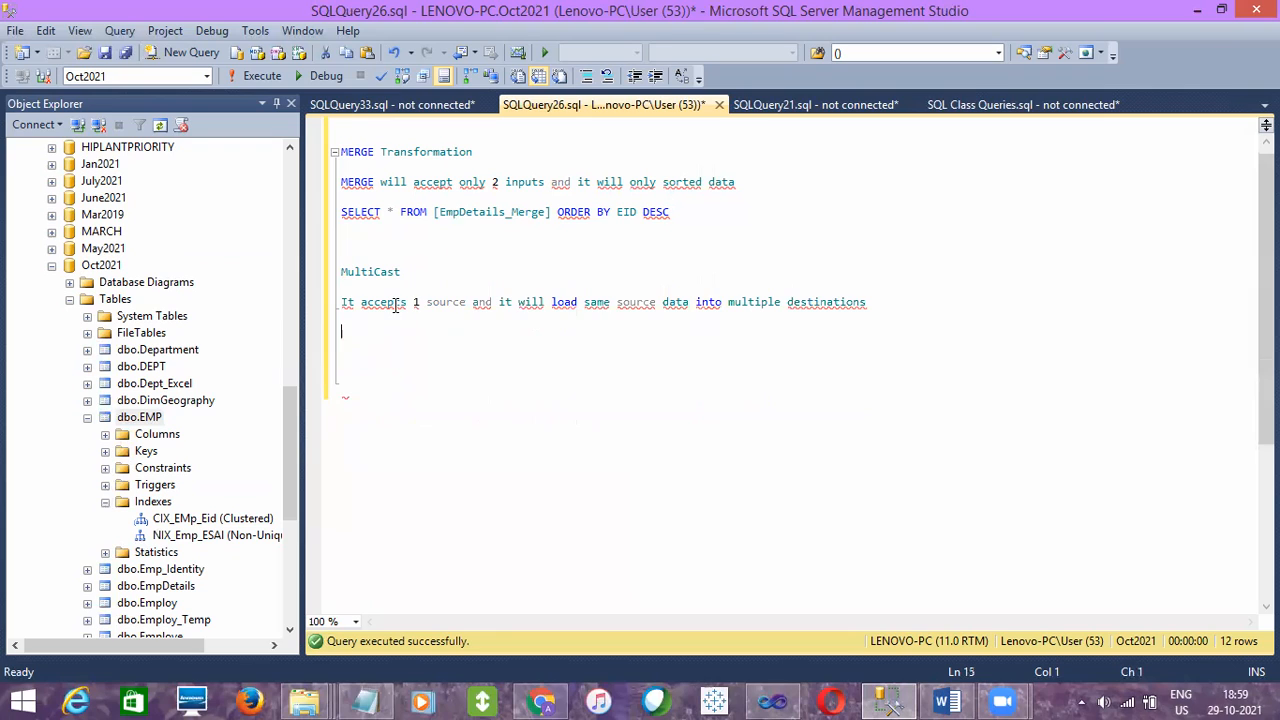
# - Switch to Visual Studio, look through the Union All and Merge data flows for comparison, and return to the Multicast data flow
pyautogui.moveTo(395, 306)
pyautogui.click(771, 700)
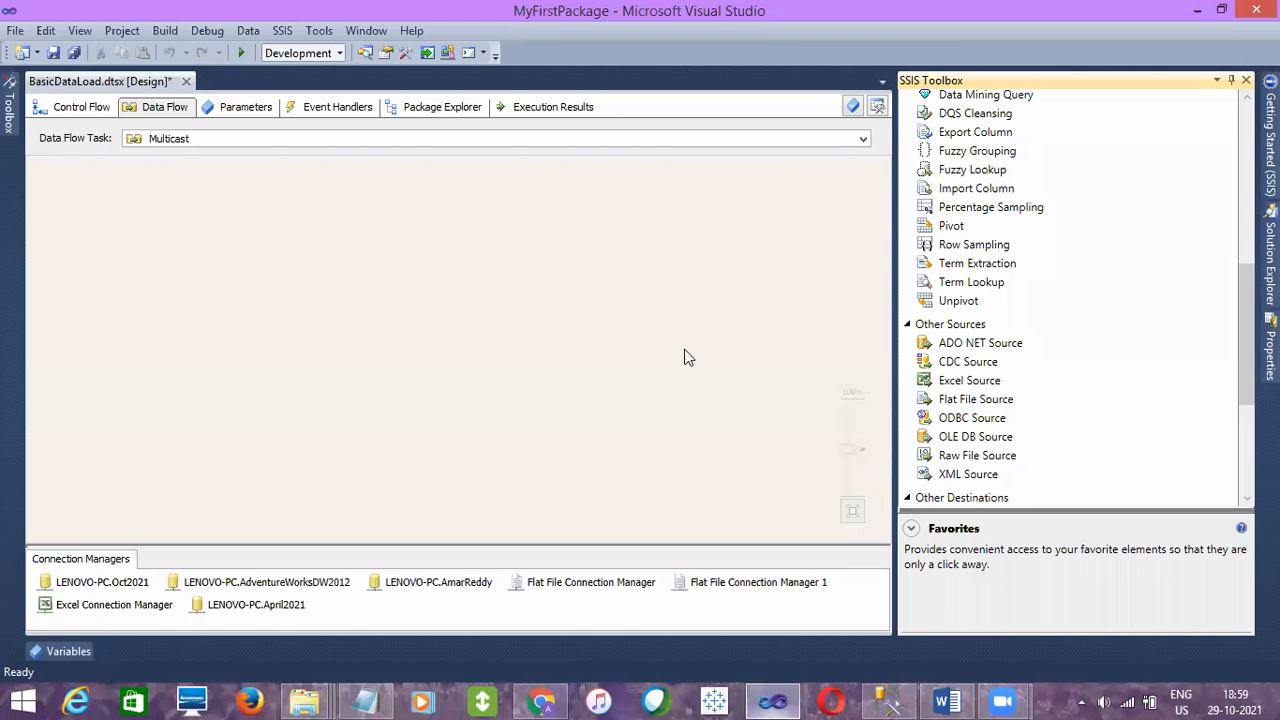
pyautogui.click(76, 112)
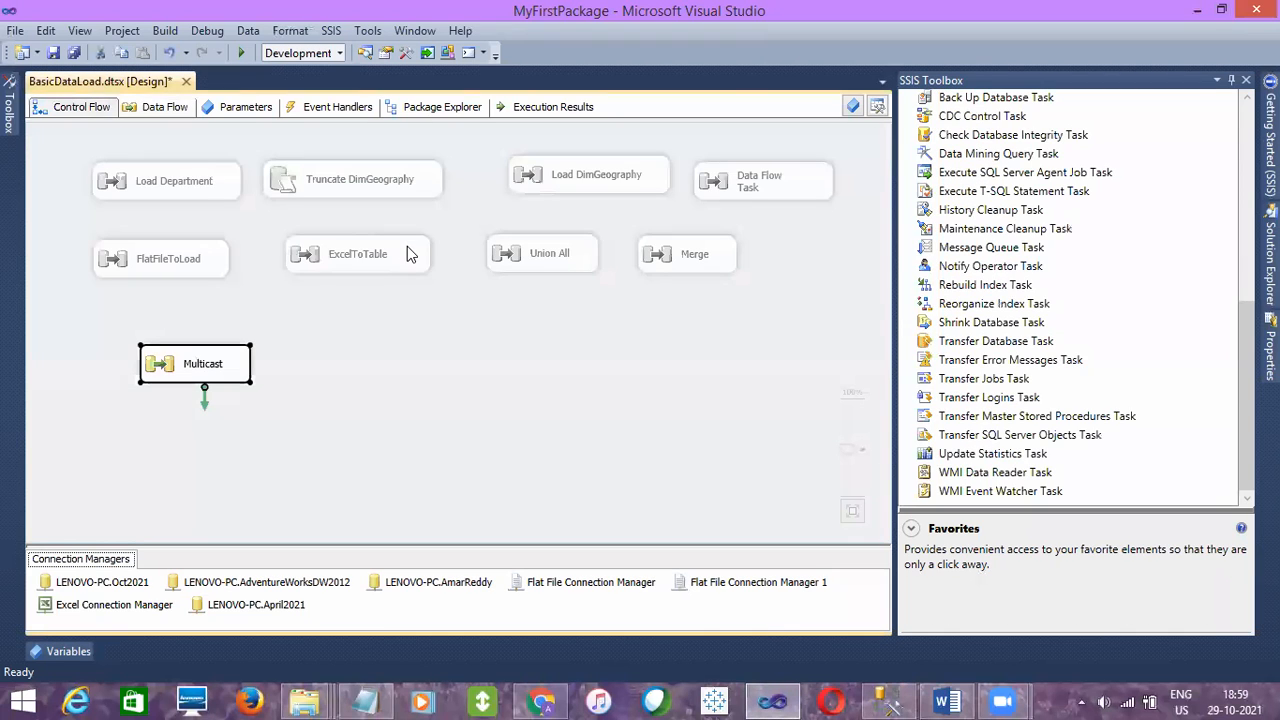
pyautogui.click(563, 262)
pyautogui.click(76, 106)
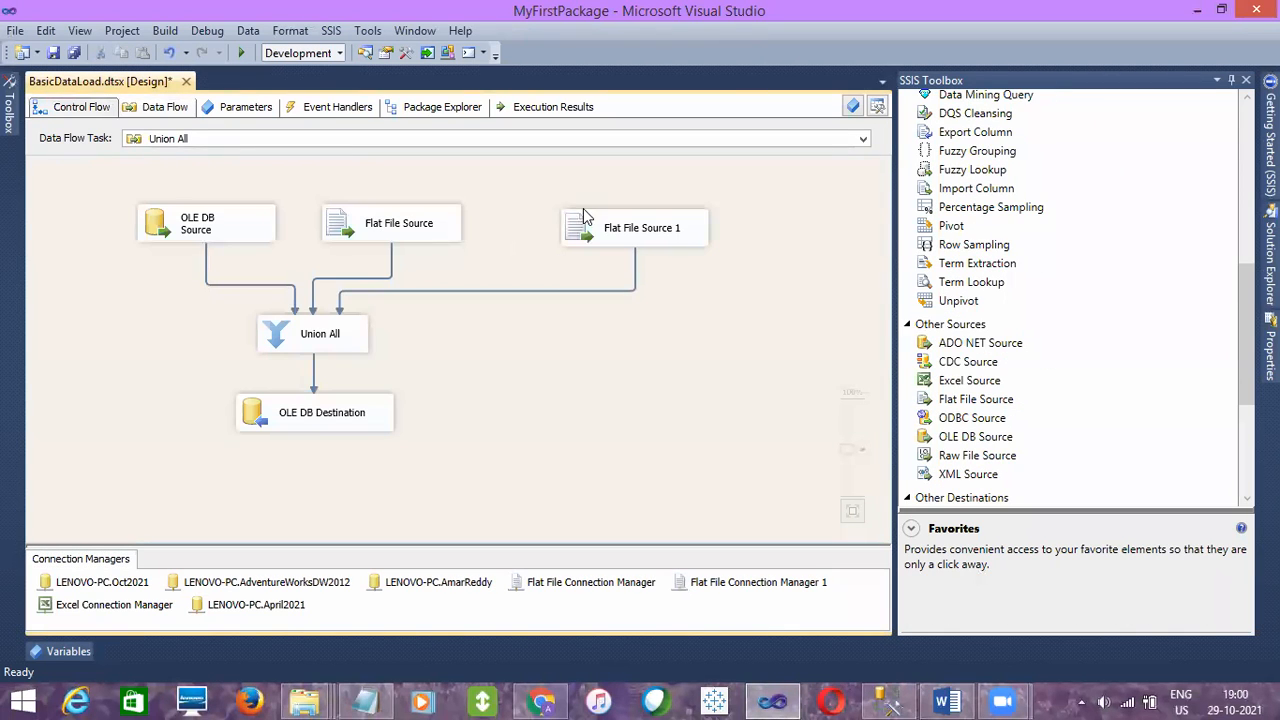
pyautogui.doubleClick(670, 266)
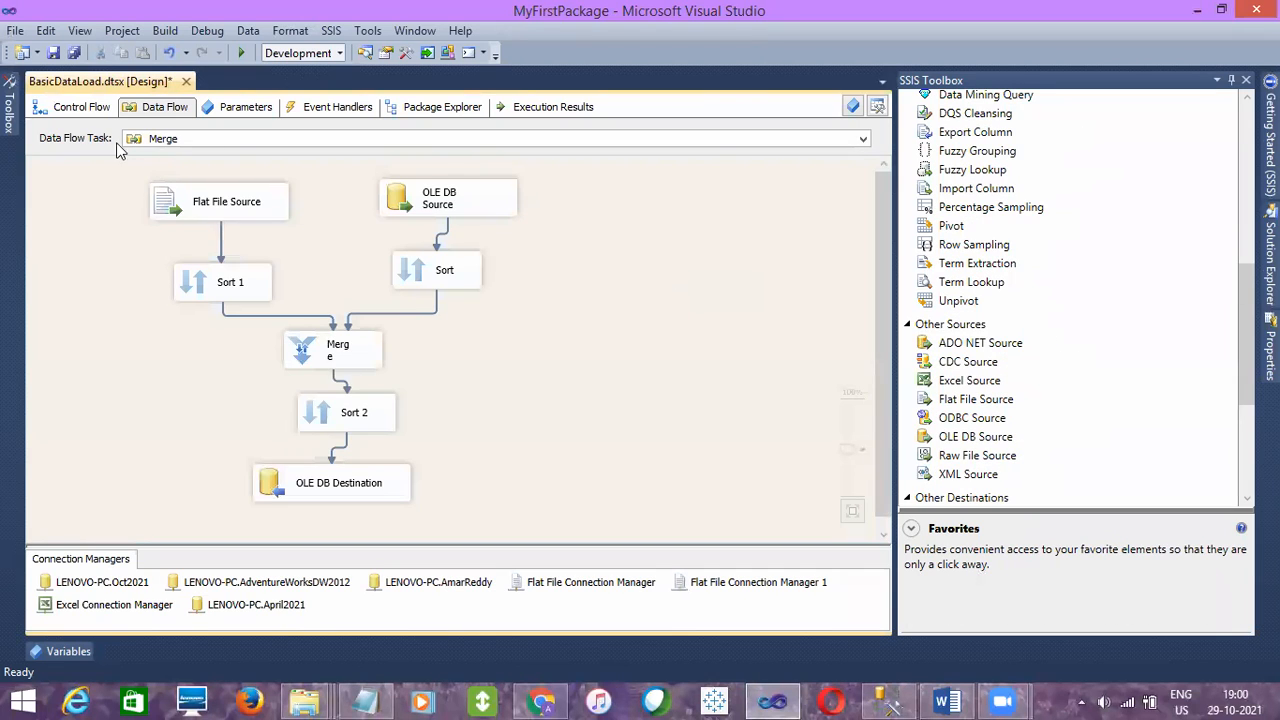
pyautogui.click(80, 108)
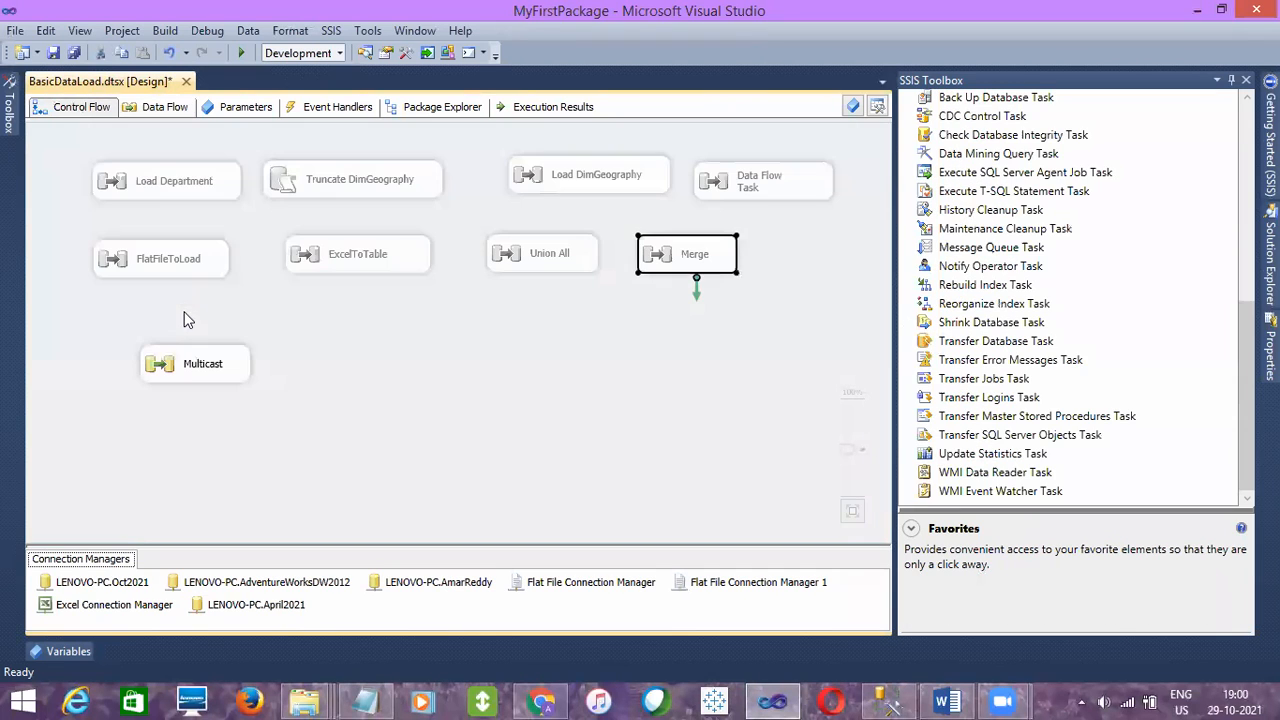
pyautogui.doubleClick(193, 377)
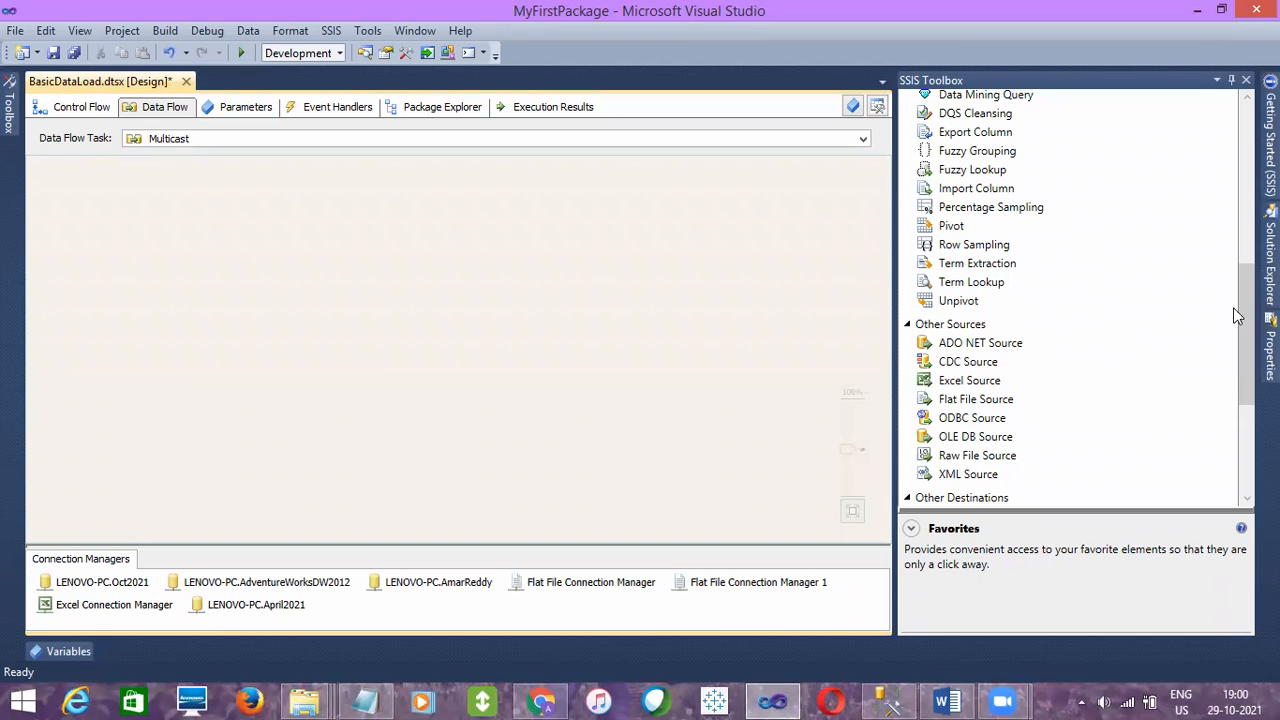
# - Add an OLE DB Source near the upper part of the empty Multicast data flow
pyautogui.moveTo(1245, 318); pyautogui.dragTo(1245, 390)
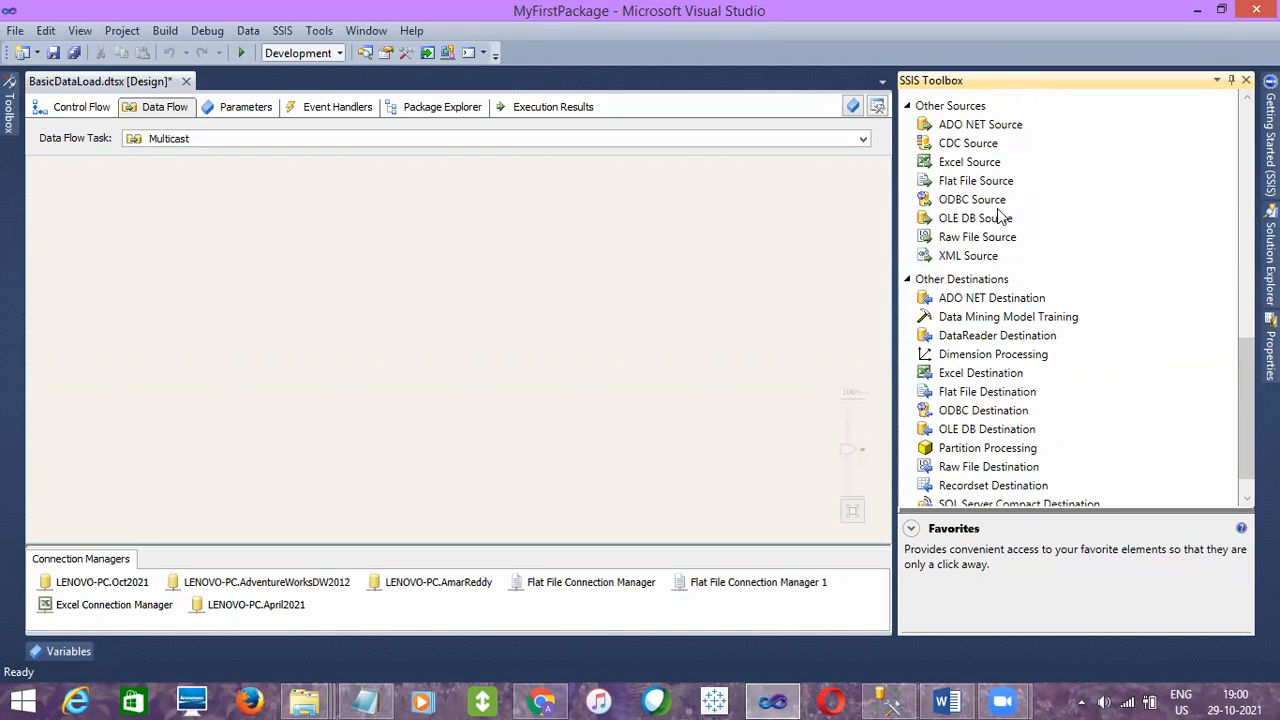
pyautogui.moveTo(985, 218); pyautogui.dragTo(414, 242)
pyautogui.moveTo(242, 201); pyautogui.dragTo(242, 203)
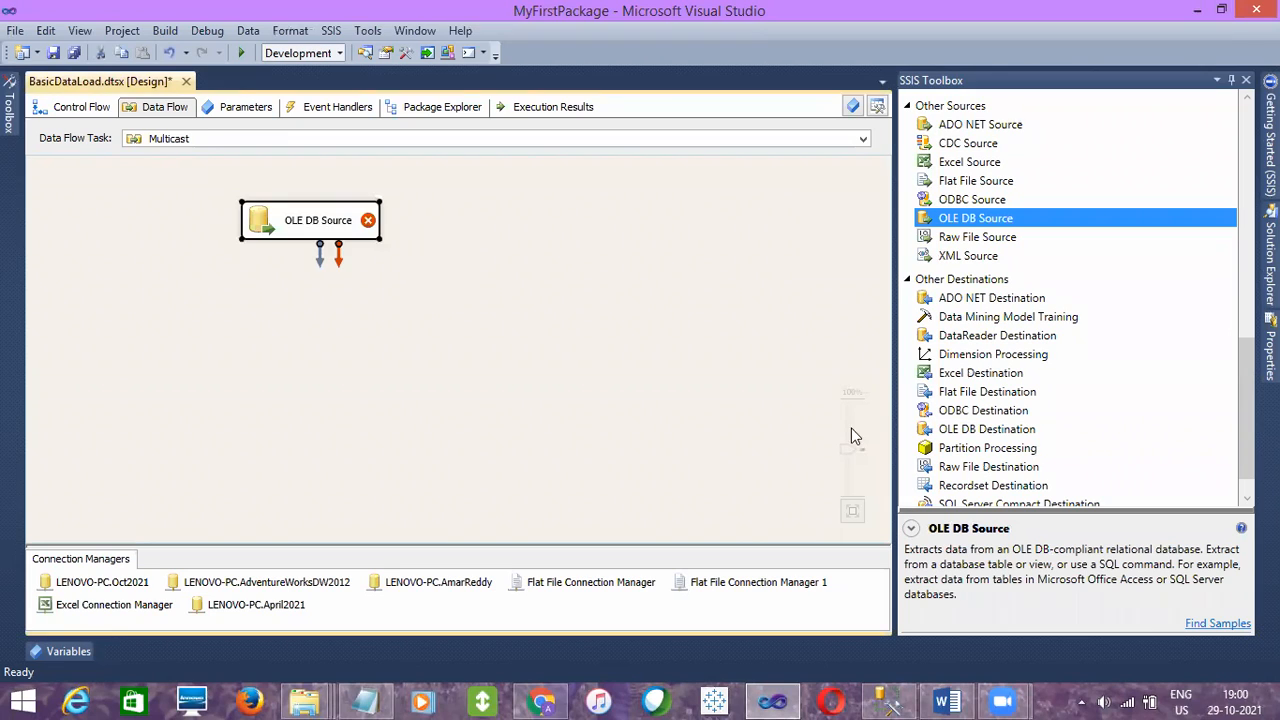
# - Add two OLE DB Destinations side by side below the OLE DB Source, roughly level with each other
pyautogui.moveTo(1241, 423); pyautogui.dragTo(1237, 471)
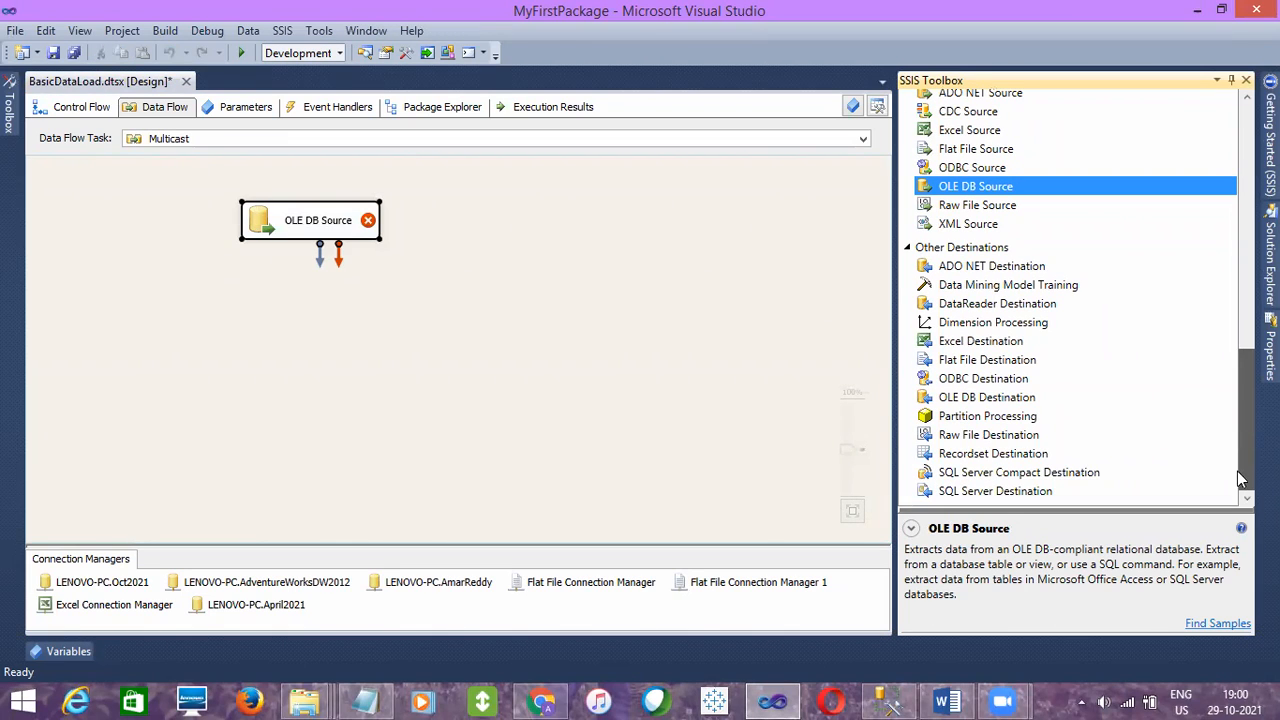
pyautogui.click(958, 398)
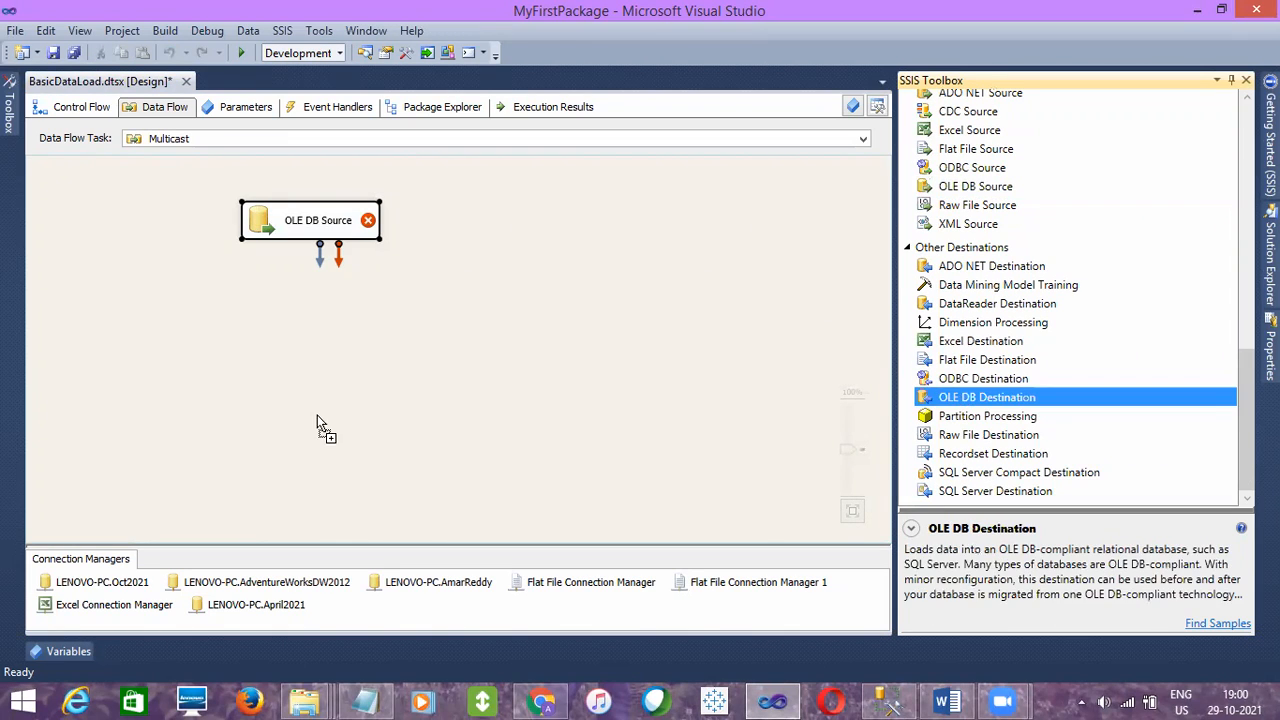
pyautogui.moveTo(110, 413); pyautogui.dragTo(128, 407)
pyautogui.moveTo(983, 401); pyautogui.dragTo(406, 437)
pyautogui.moveTo(245, 424); pyautogui.dragTo(222, 424)
pyautogui.click(505, 437)
pyautogui.moveTo(505, 437); pyautogui.dragTo(477, 455)
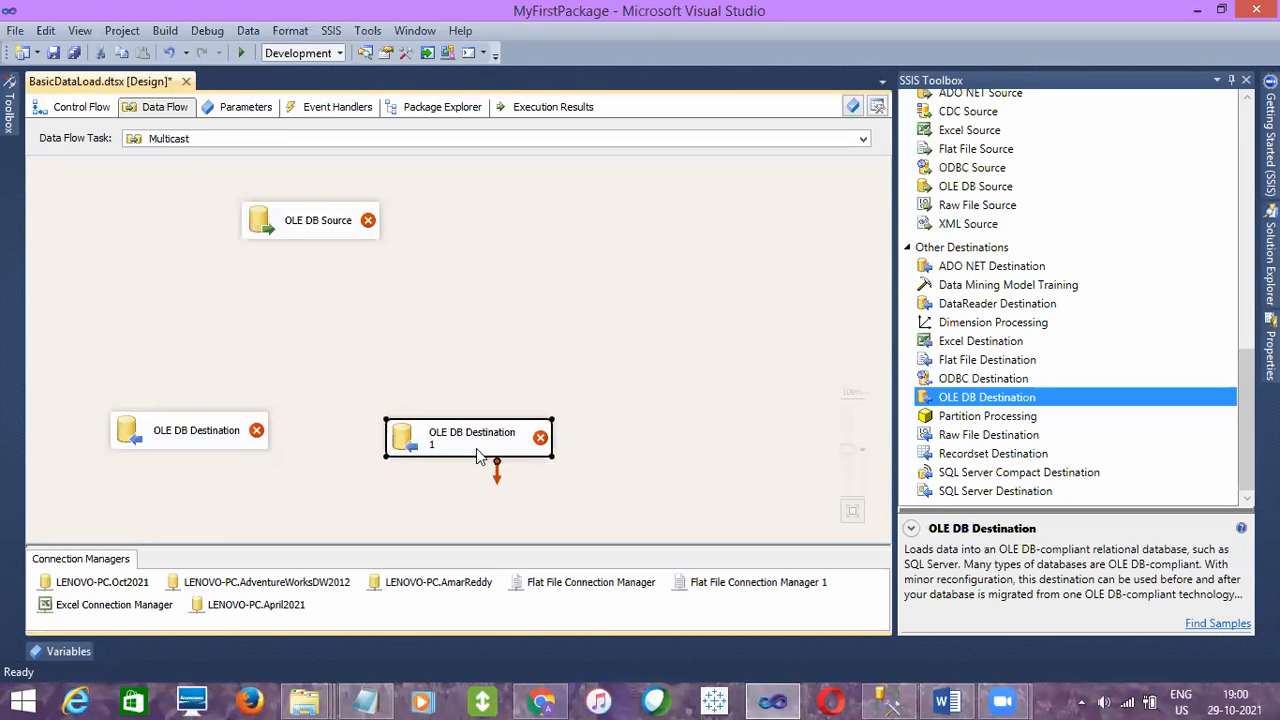
pyautogui.click(628, 401)
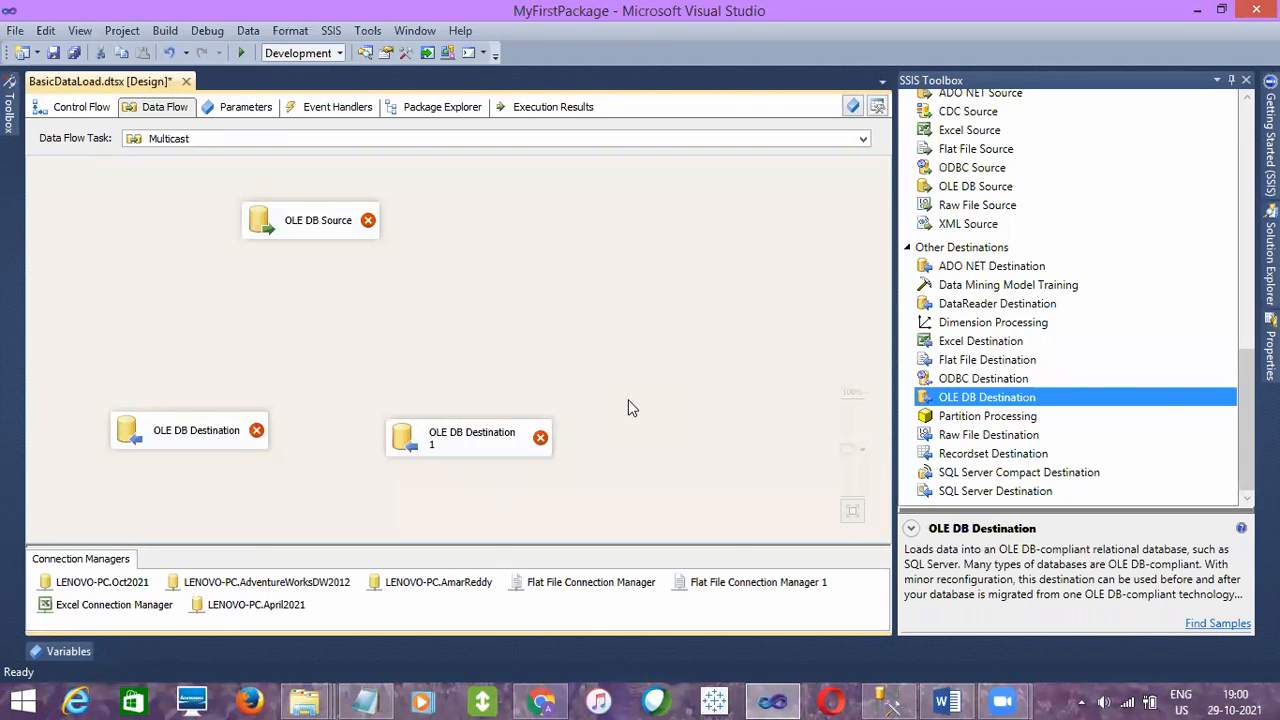
pyautogui.click(412, 455)
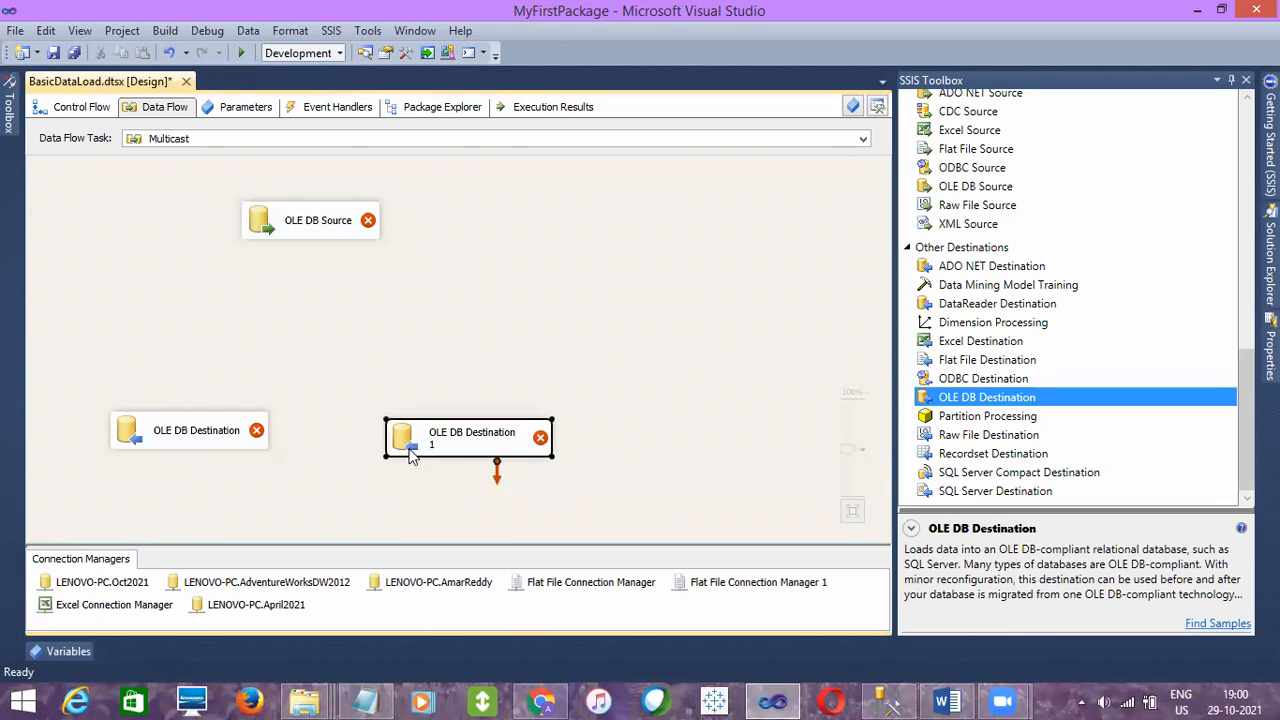
pyautogui.moveTo(412, 455); pyautogui.dragTo(413, 445)
pyautogui.click(862, 388)
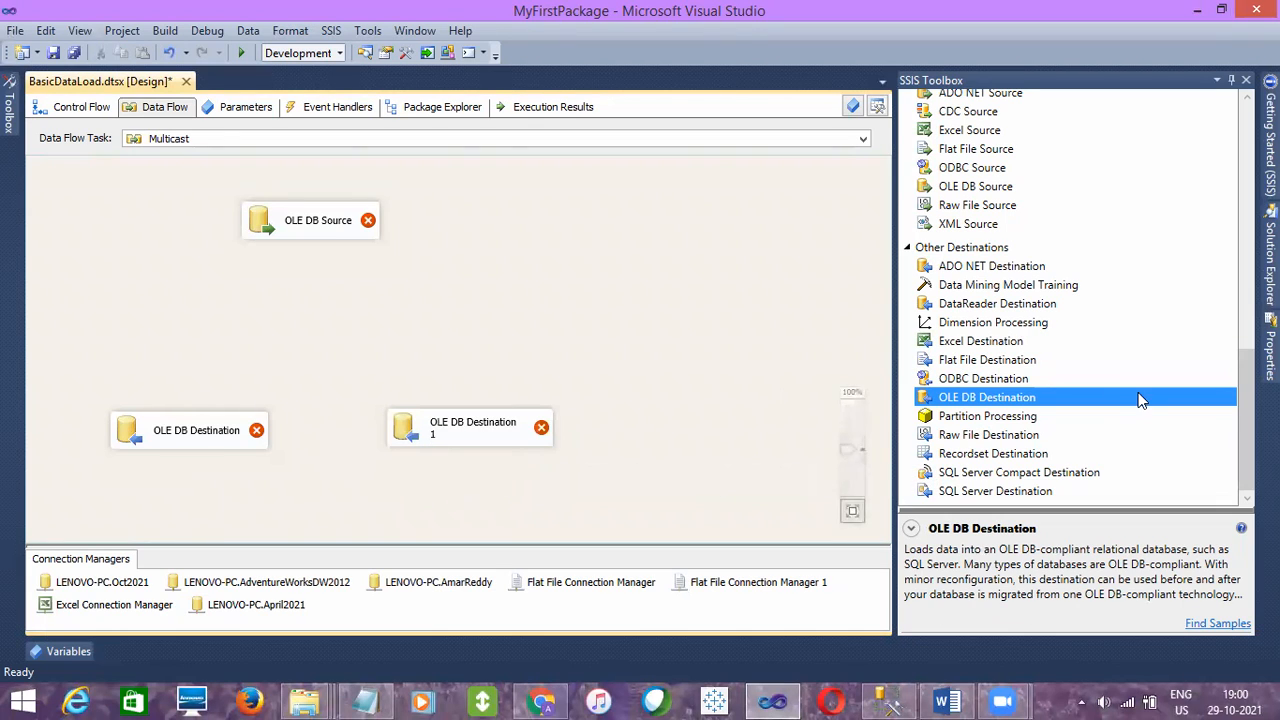
# - Add a Multicast transformation between the OLE DB Source and the two destinations
pyautogui.moveTo(1246, 408); pyautogui.dragTo(1232, 187)
pyautogui.click(963, 265)
pyautogui.moveTo(963, 266); pyautogui.dragTo(420, 336)
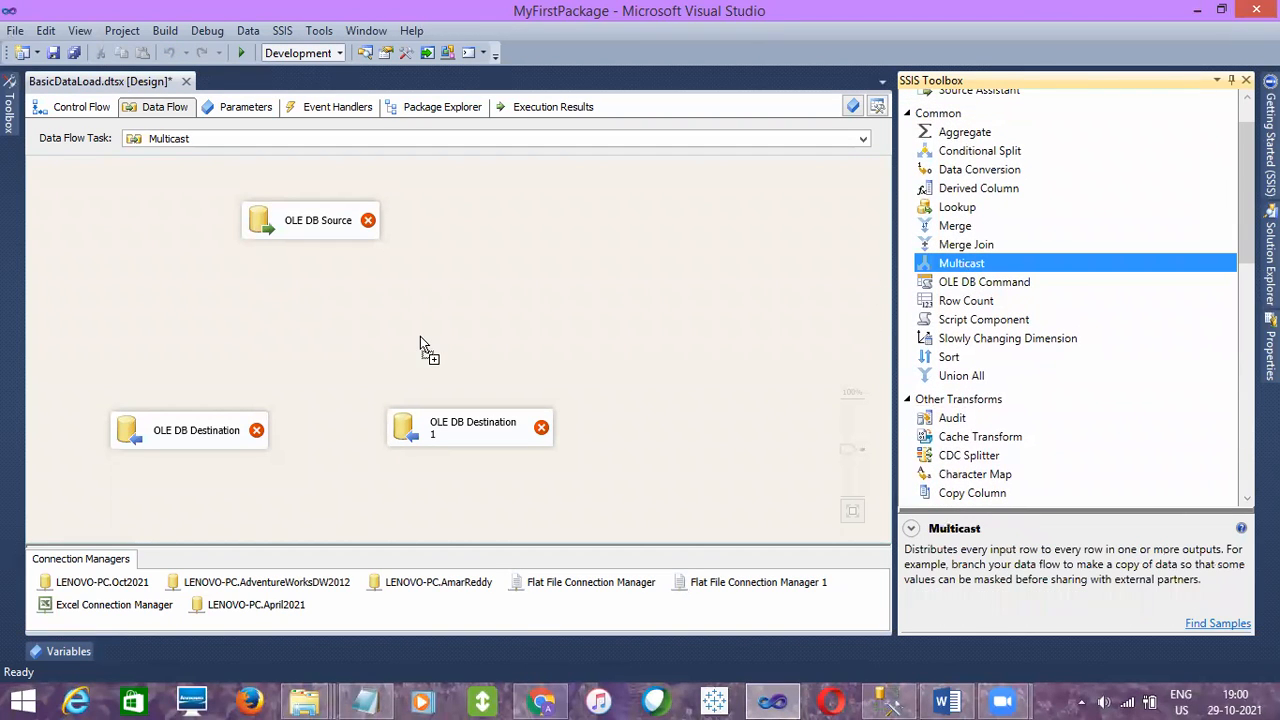
pyautogui.moveTo(248, 298); pyautogui.dragTo(250, 302)
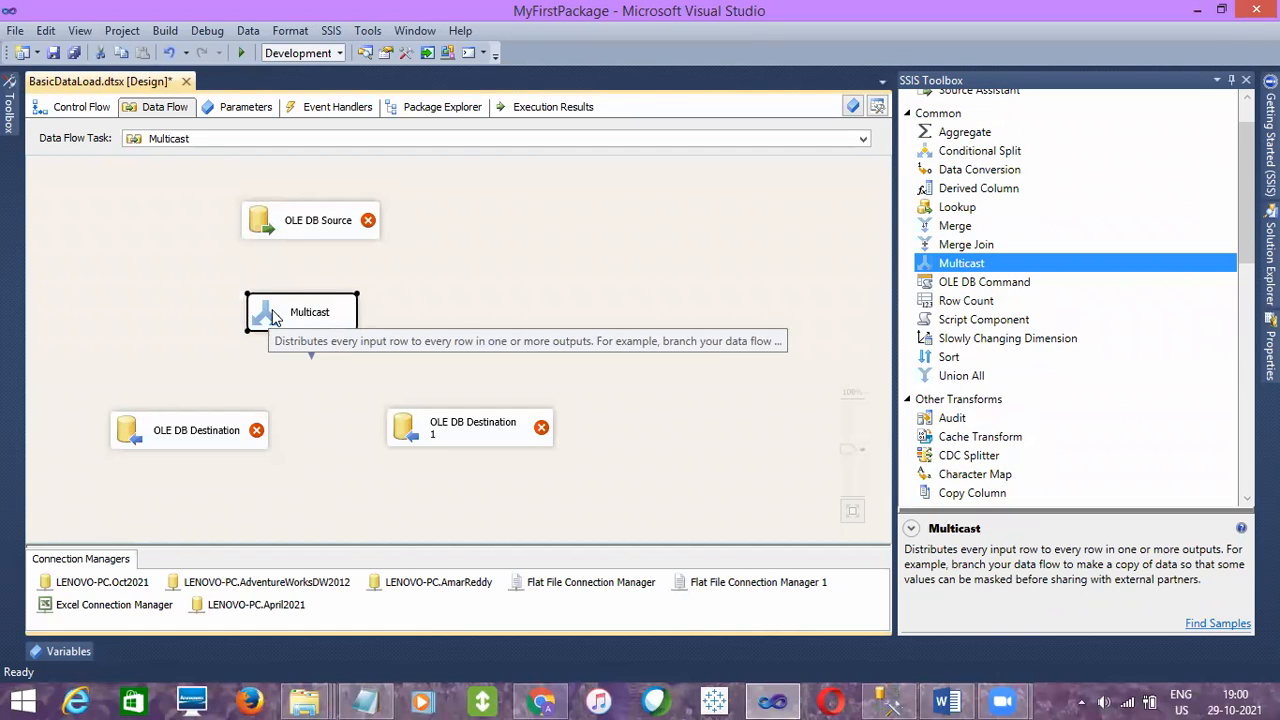
# - Rearrange the source, the Multicast and both destinations so the Multicast sits beneath the source and the destinations are closer together
pyautogui.click(337, 220)
pyautogui.moveTo(337, 220); pyautogui.dragTo(300, 222)
pyautogui.moveTo(312, 305); pyautogui.dragTo(296, 310)
pyautogui.moveTo(253, 448); pyautogui.dragTo(236, 447)
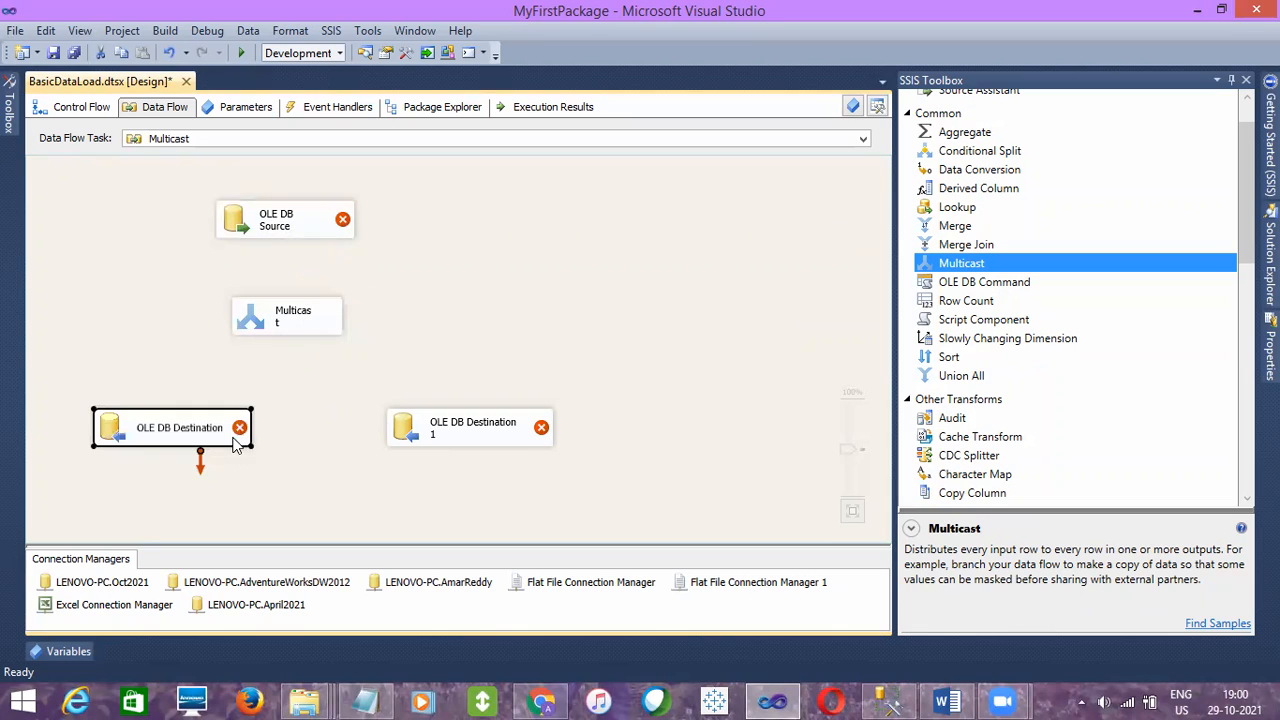
pyautogui.moveTo(491, 445); pyautogui.dragTo(436, 446)
pyautogui.click(308, 328)
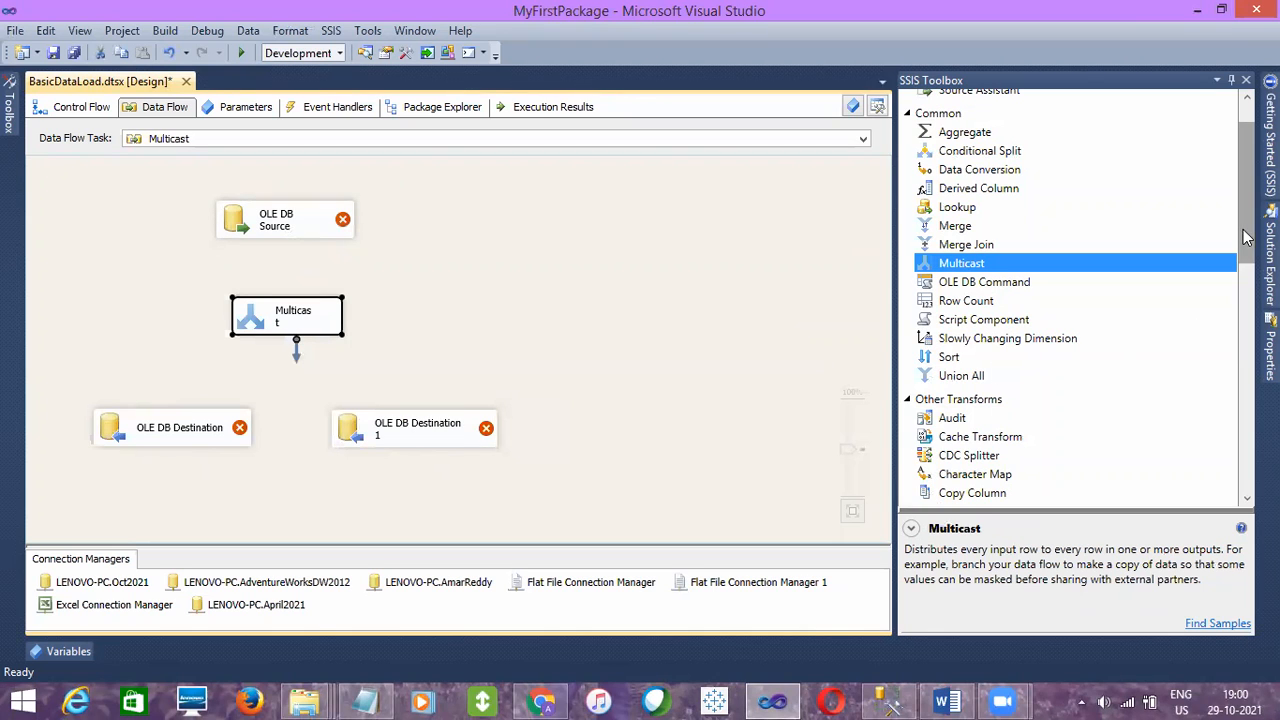
# - Add a third OLE DB Destination in line with the other two and connect the OLE DB Source to the Multicast
pyautogui.moveTo(1244, 245); pyautogui.dragTo(1236, 472)
pyautogui.click(996, 400)
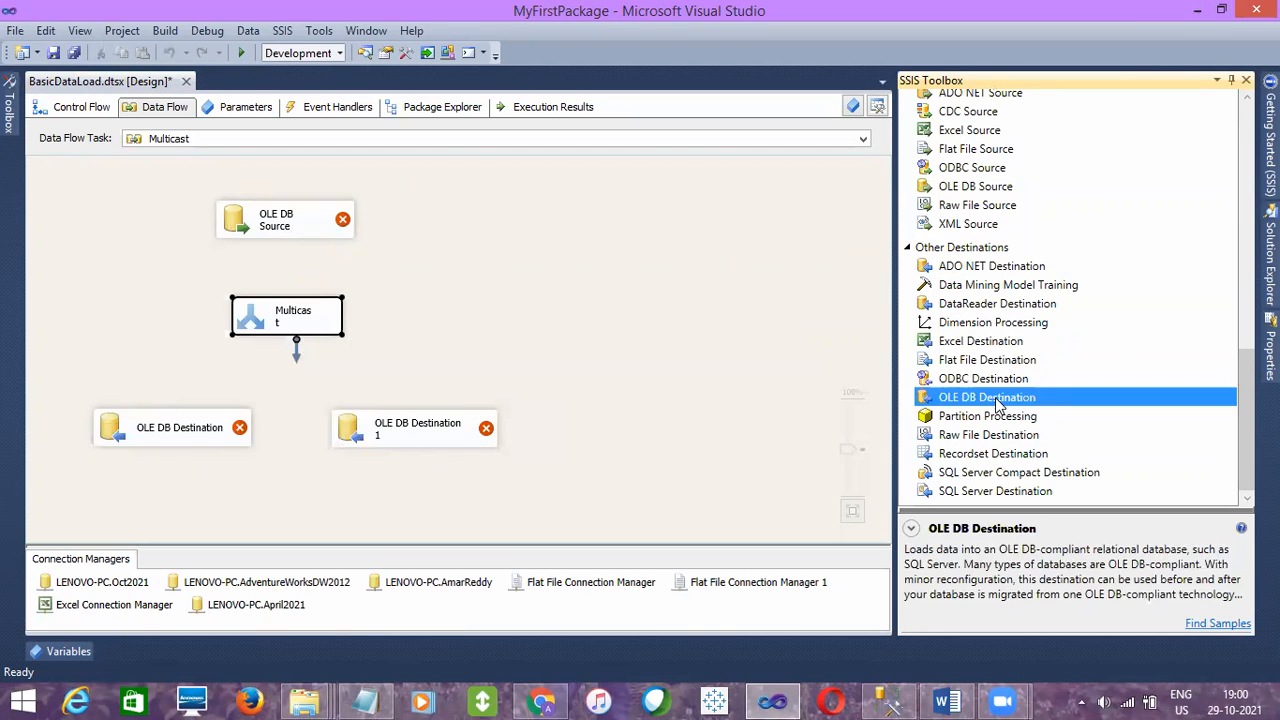
pyautogui.moveTo(628, 409); pyautogui.dragTo(628, 410)
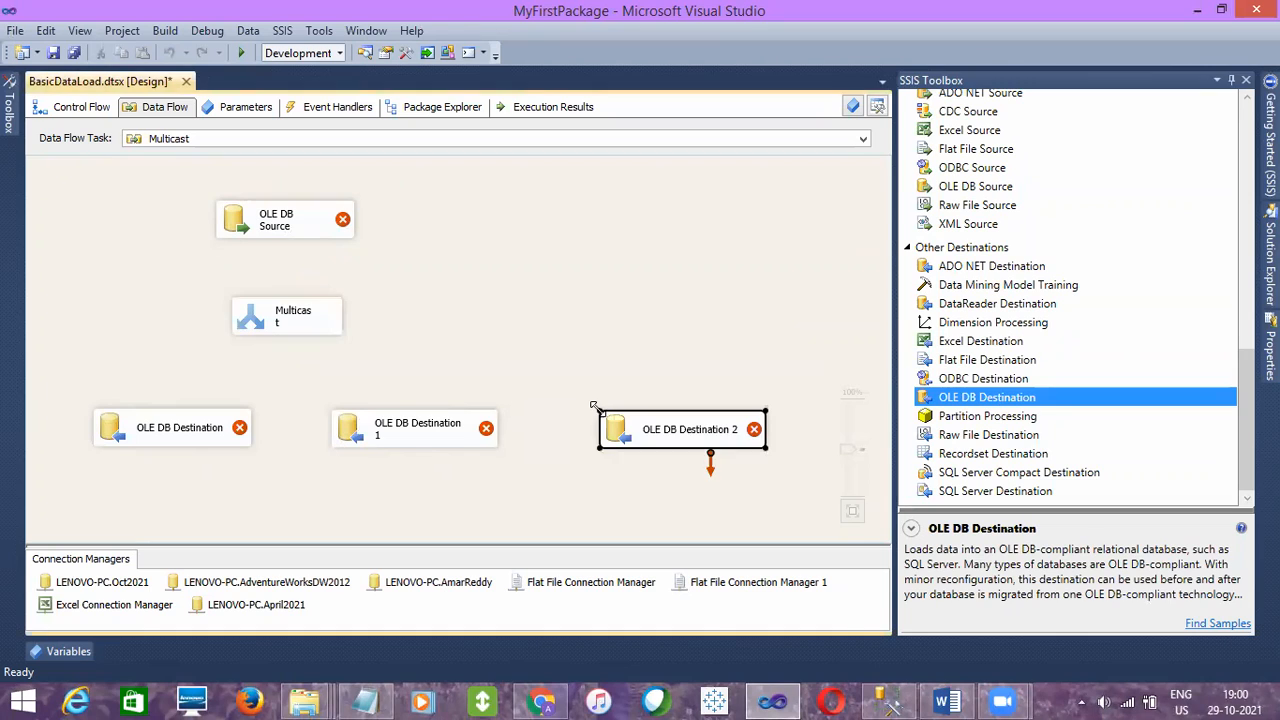
pyautogui.click(294, 229)
pyautogui.moveTo(293, 262); pyautogui.dragTo(297, 323)
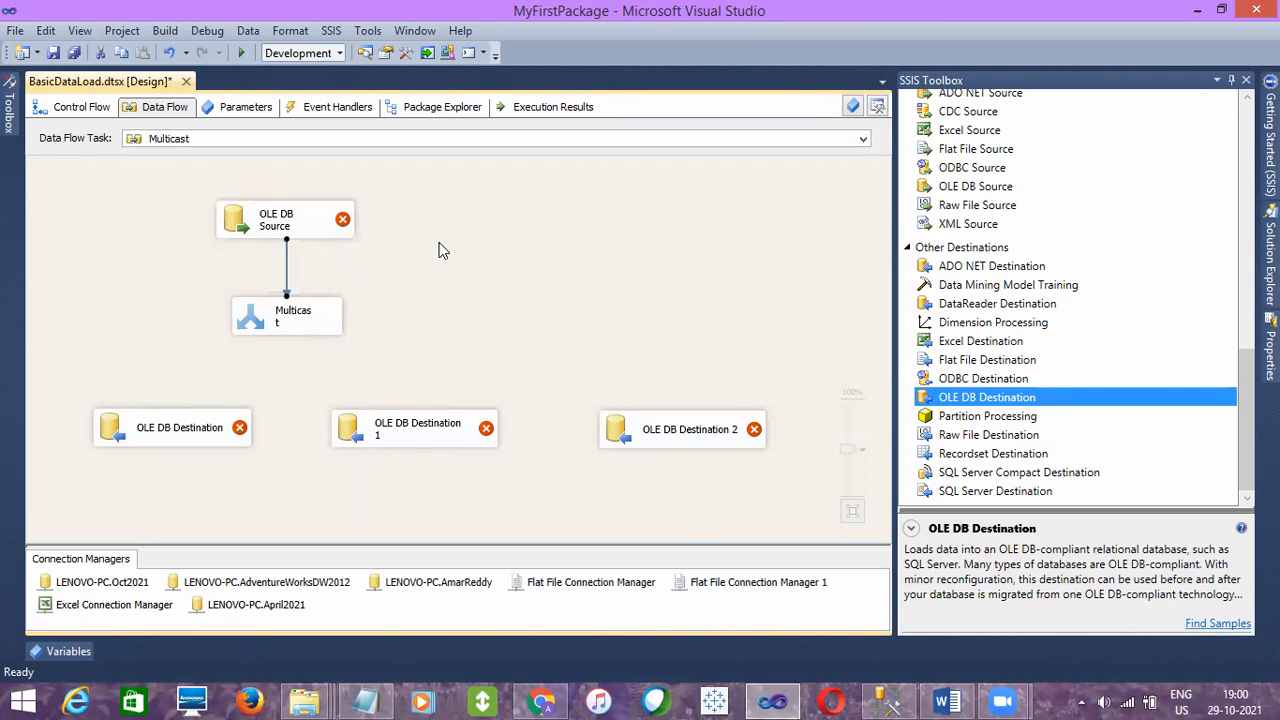
# - Configure the OLE DB Source to read all columns of [dbo].[EmpDetails_Merge] through the LENOVO-PC.Oct2021 connection
pyautogui.click(328, 232)
pyautogui.doubleClick(328, 232)
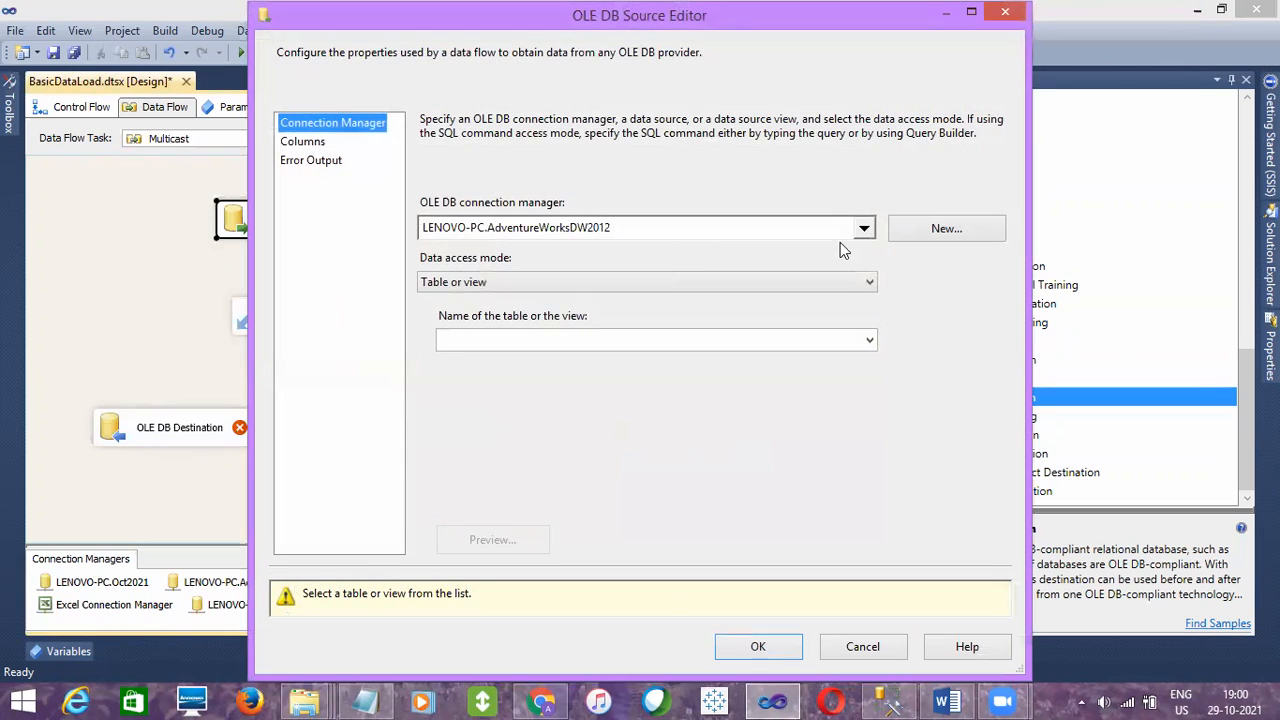
pyautogui.click(862, 228)
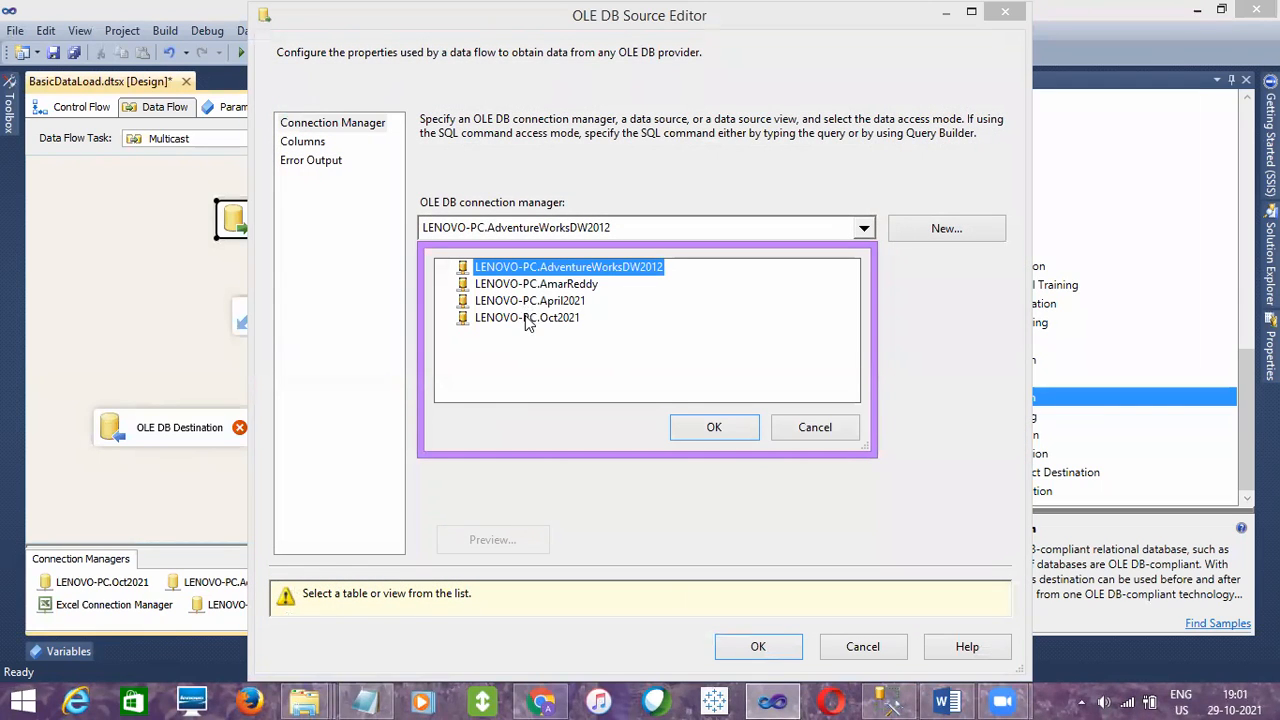
pyautogui.click(527, 318)
pyautogui.click(722, 428)
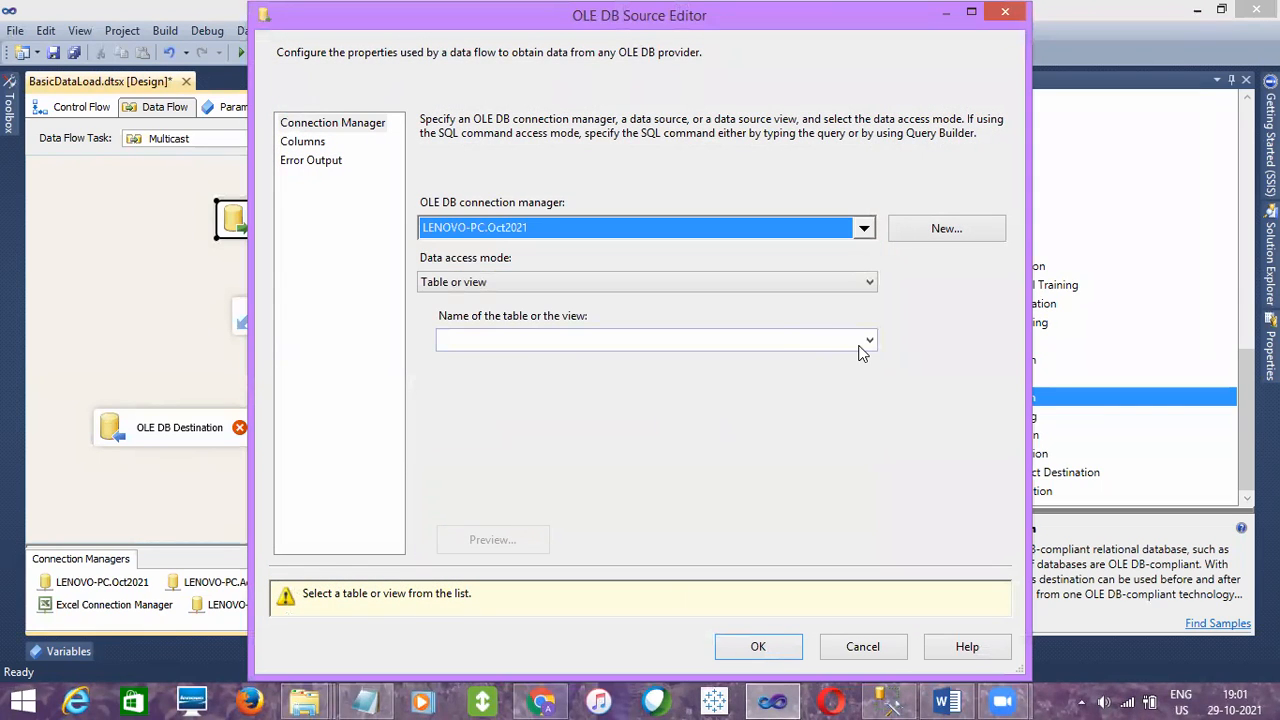
pyautogui.click(868, 341)
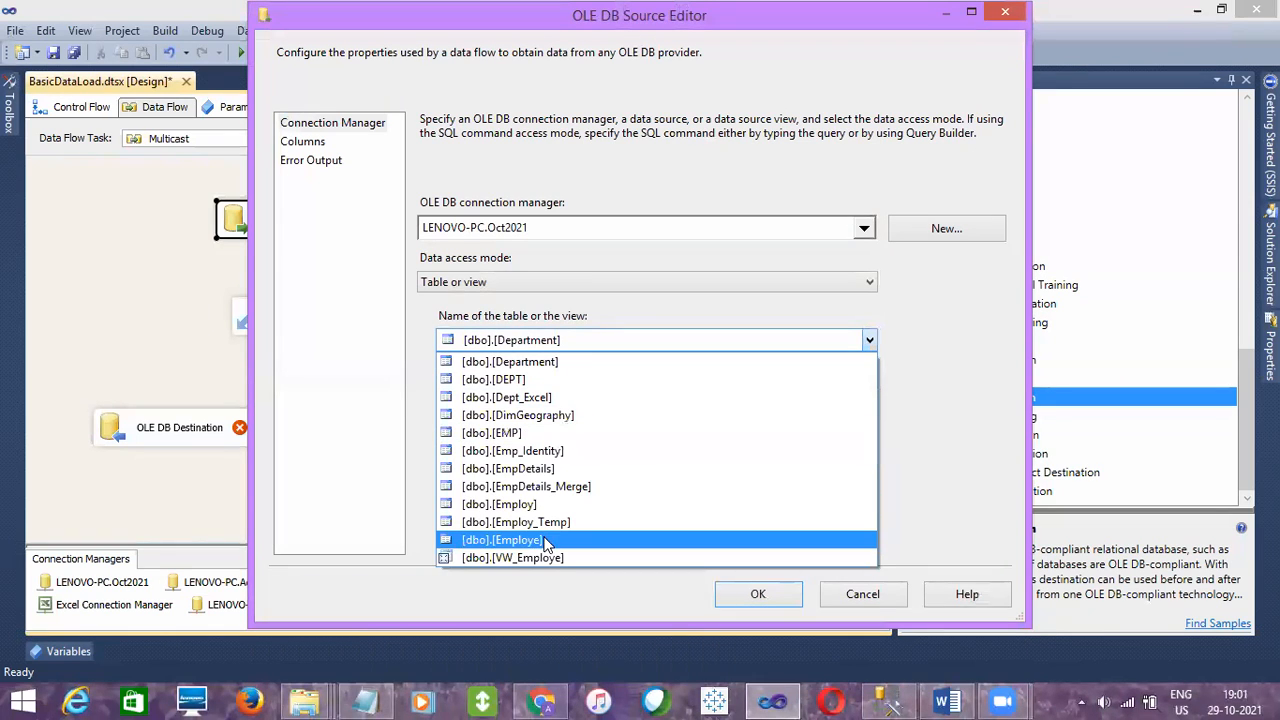
pyautogui.click(540, 488)
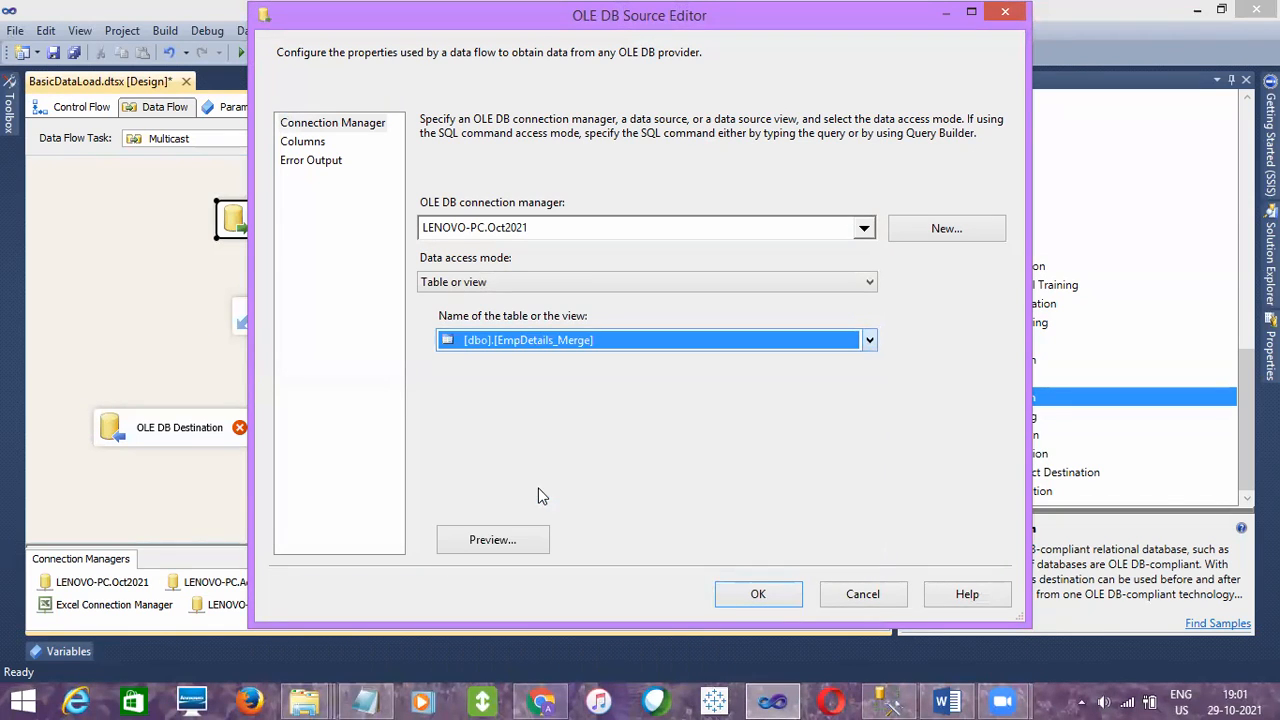
pyautogui.click(304, 145)
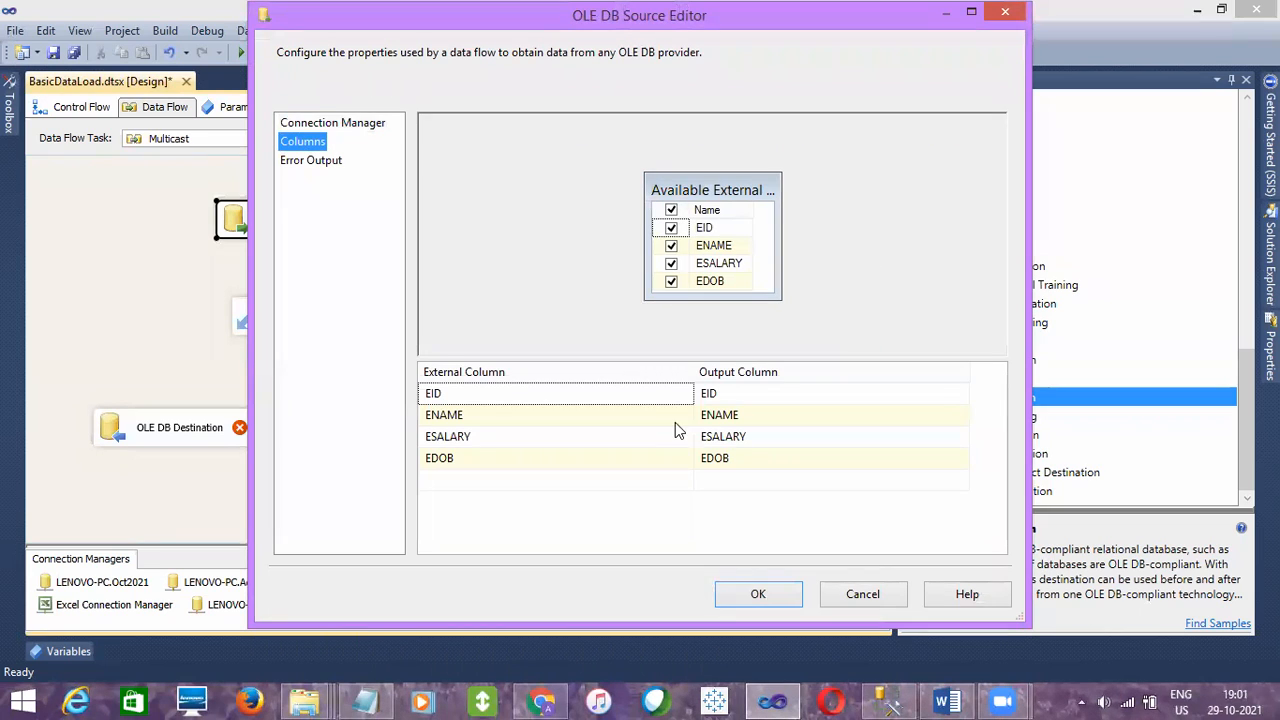
pyautogui.click(758, 594)
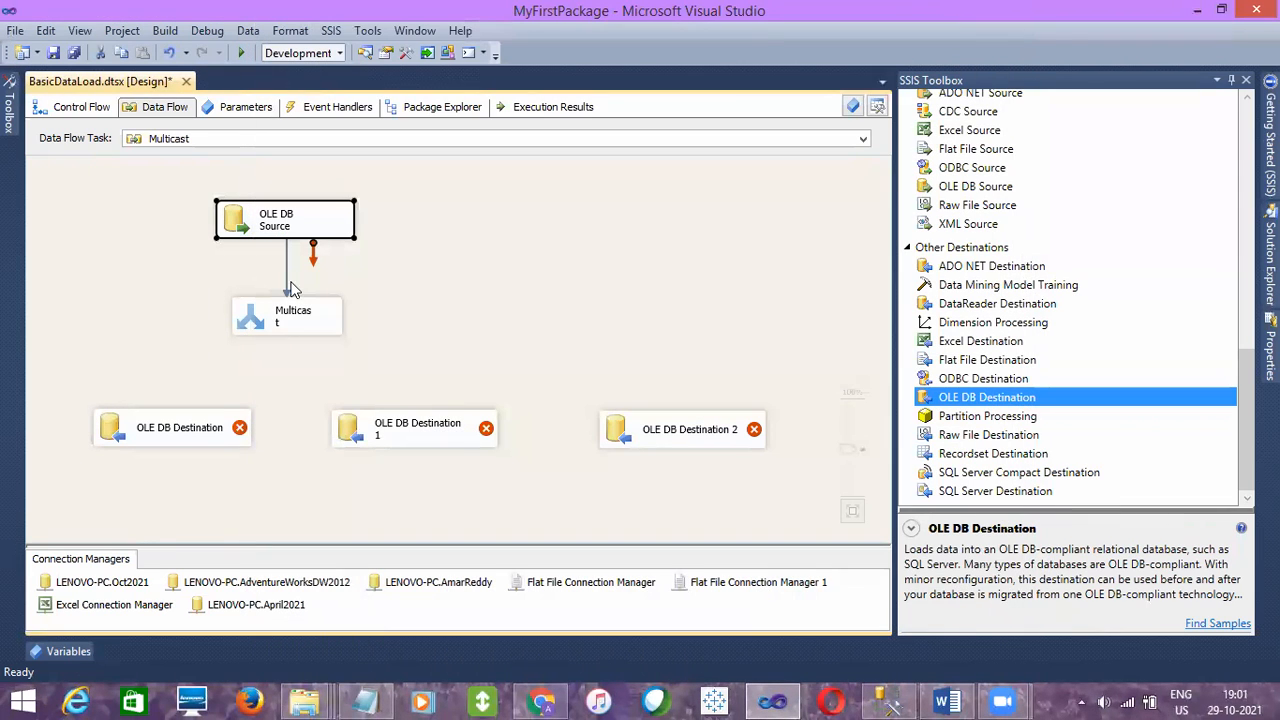
# - Check the Multicast transformation's editor and connect the Multicast to all three OLE DB destinations
pyautogui.click(288, 311)
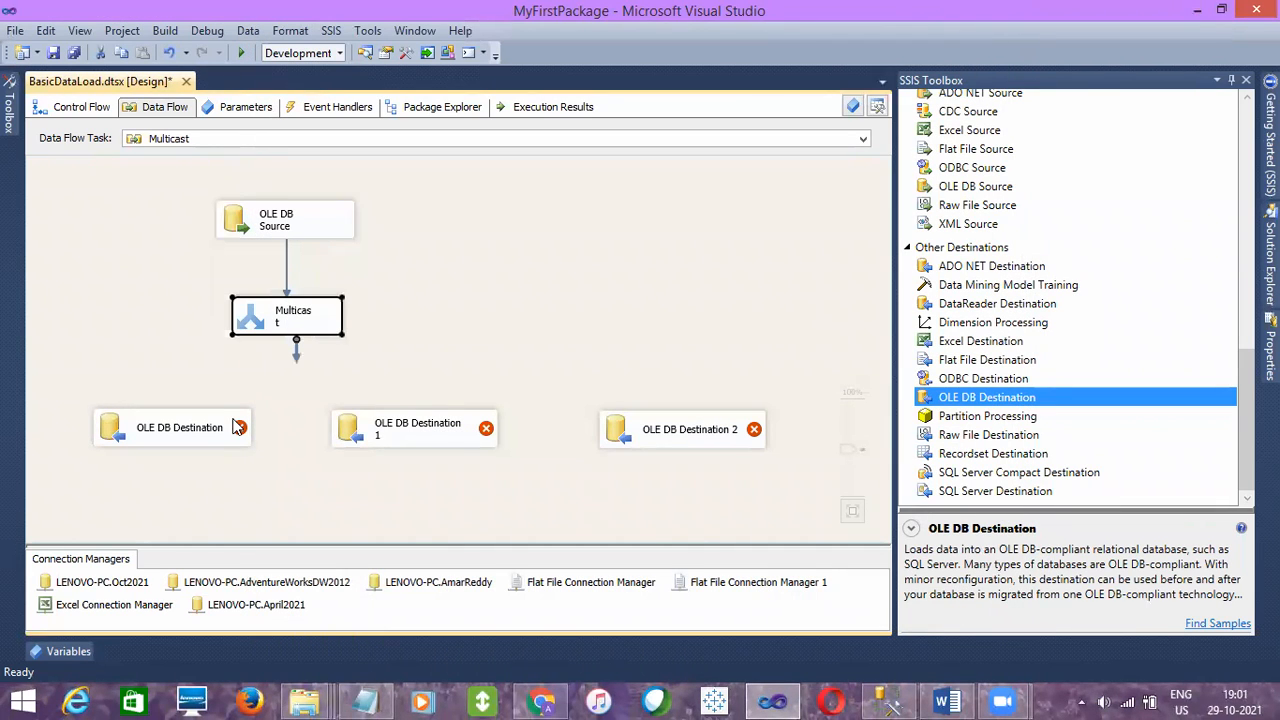
pyautogui.doubleClick(310, 323)
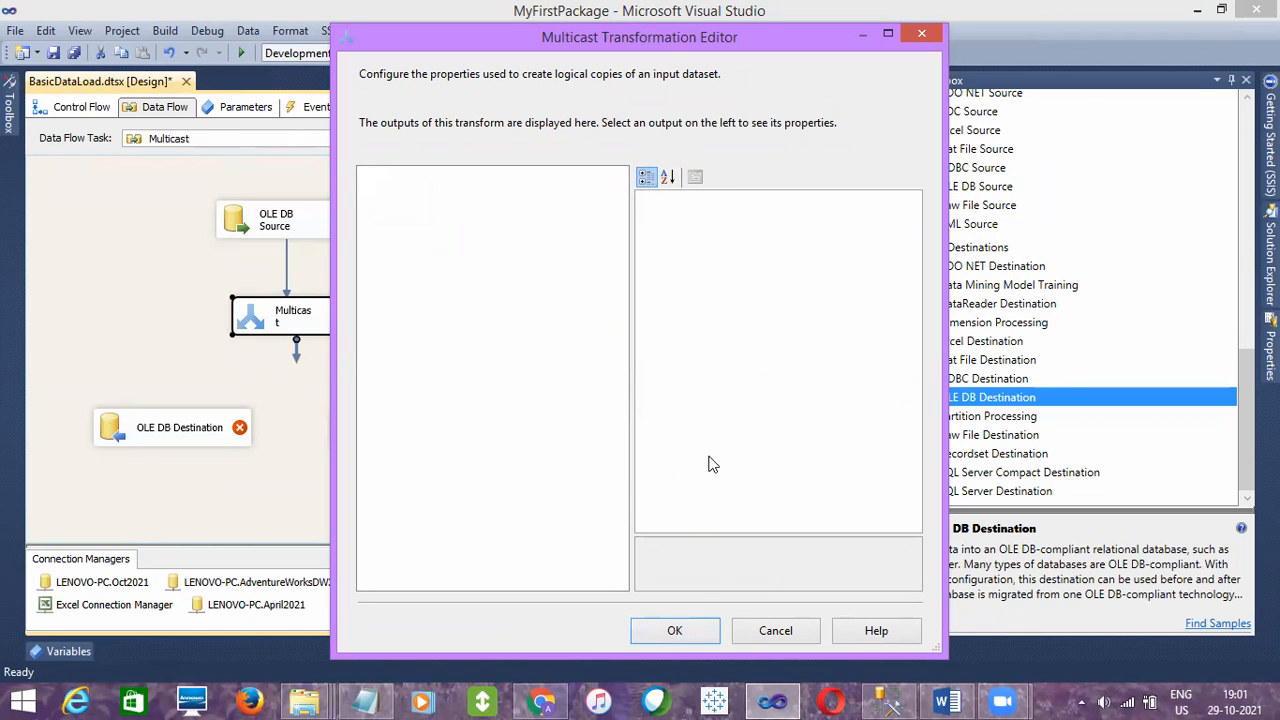
pyautogui.click(675, 632)
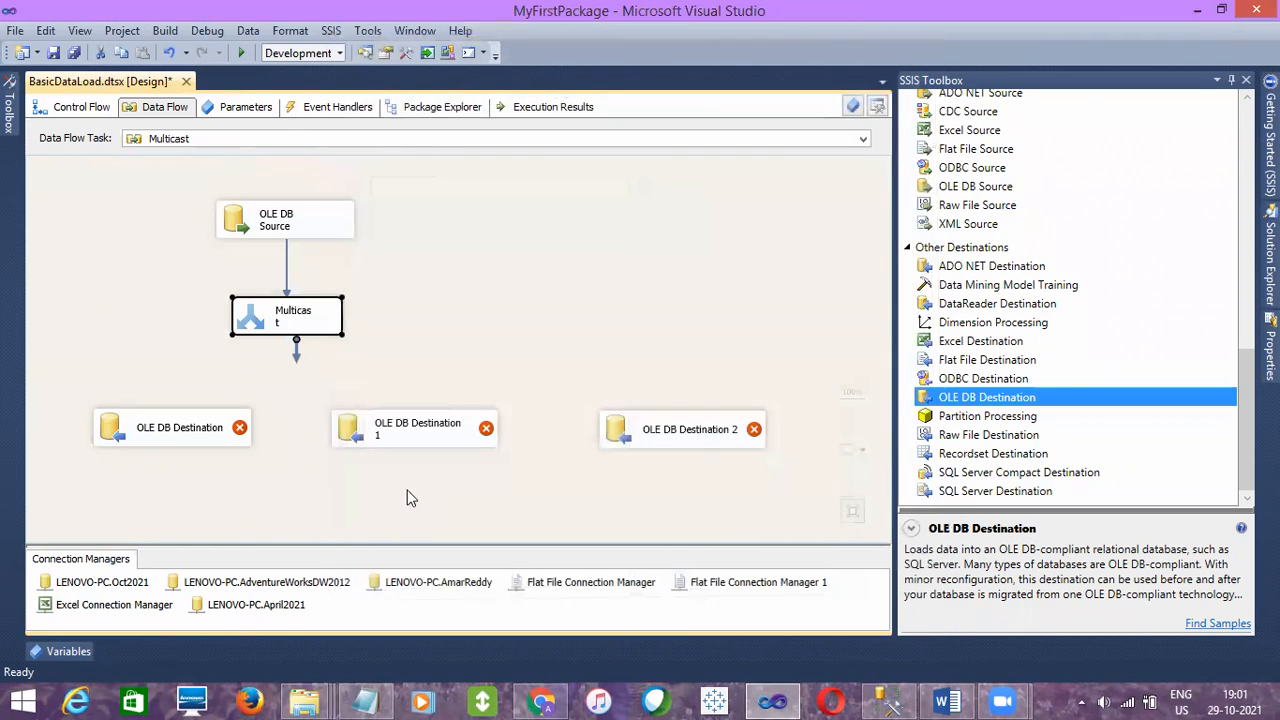
pyautogui.moveTo(296, 363); pyautogui.dragTo(178, 428)
pyautogui.moveTo(296, 350); pyautogui.dragTo(366, 430)
pyautogui.click(318, 313)
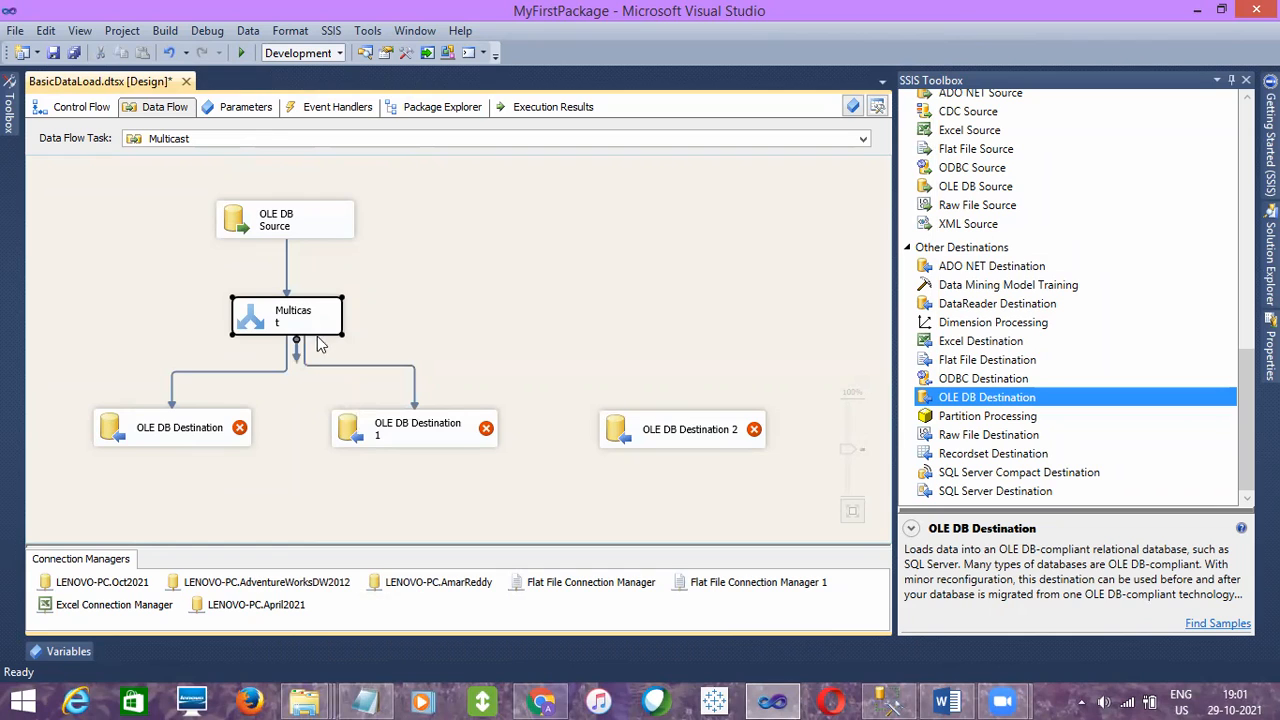
pyautogui.moveTo(296, 350); pyautogui.dragTo(651, 440)
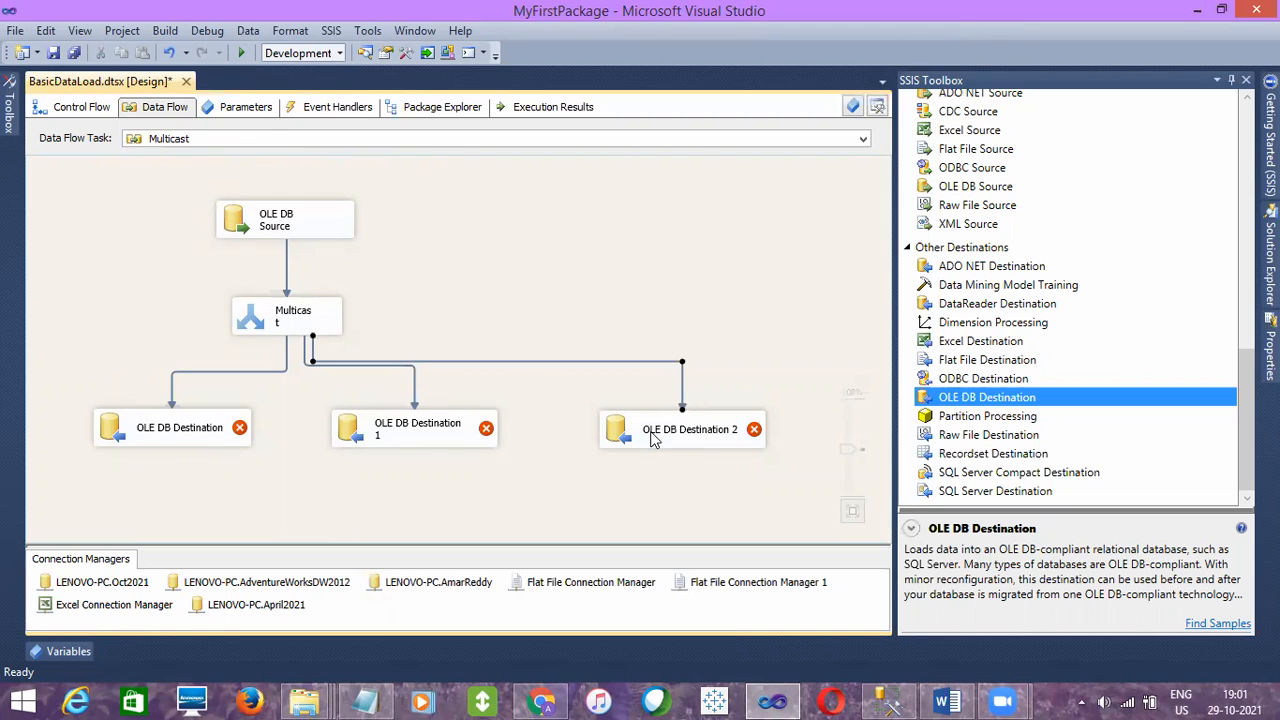
# - Configure the first OLE DB Destination to load [dbo].[EmpDetails] through the LENOVO-PC.Oct2021 connection with the matching column mappings
pyautogui.doubleClick(180, 440)
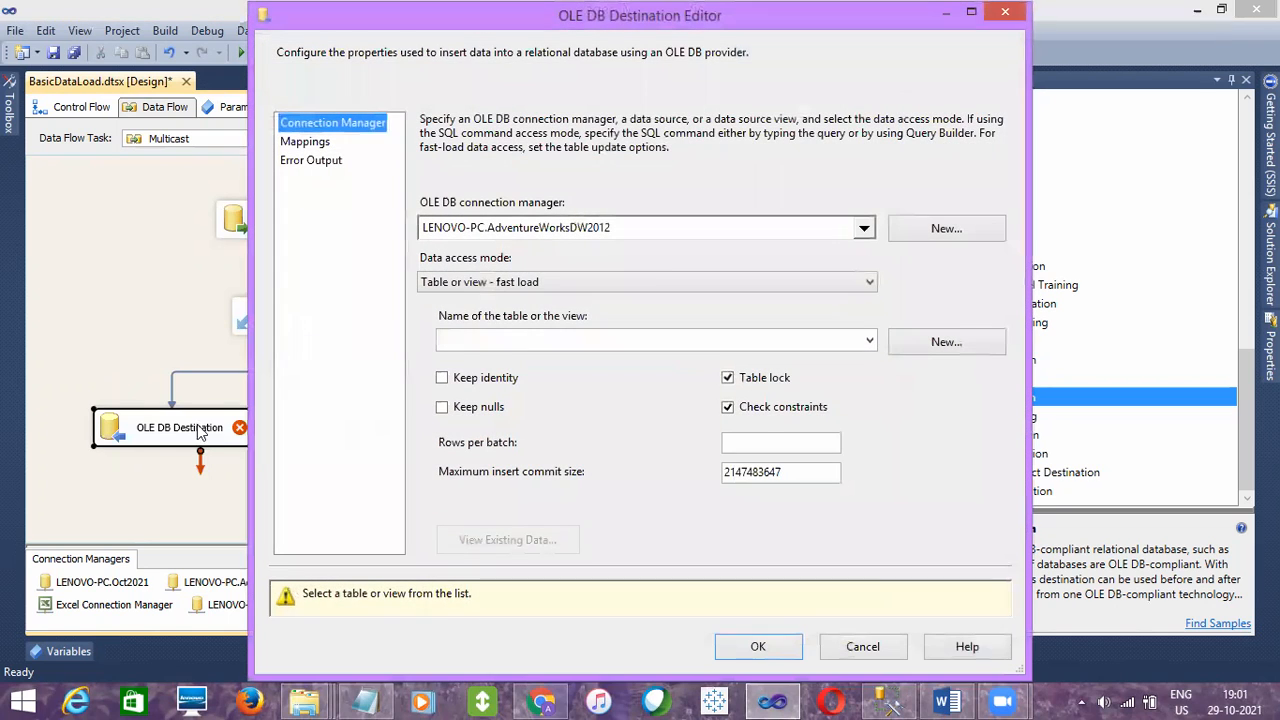
pyautogui.click(862, 230)
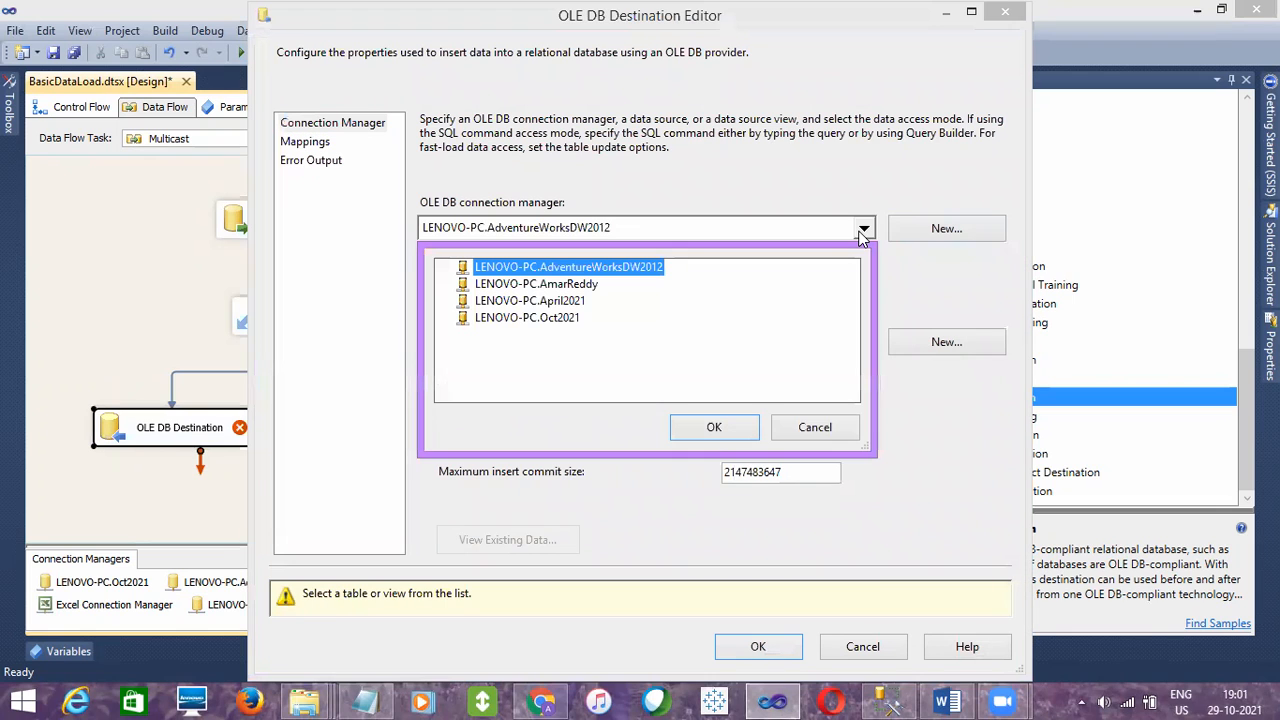
pyautogui.click(540, 318)
pyautogui.click(710, 427)
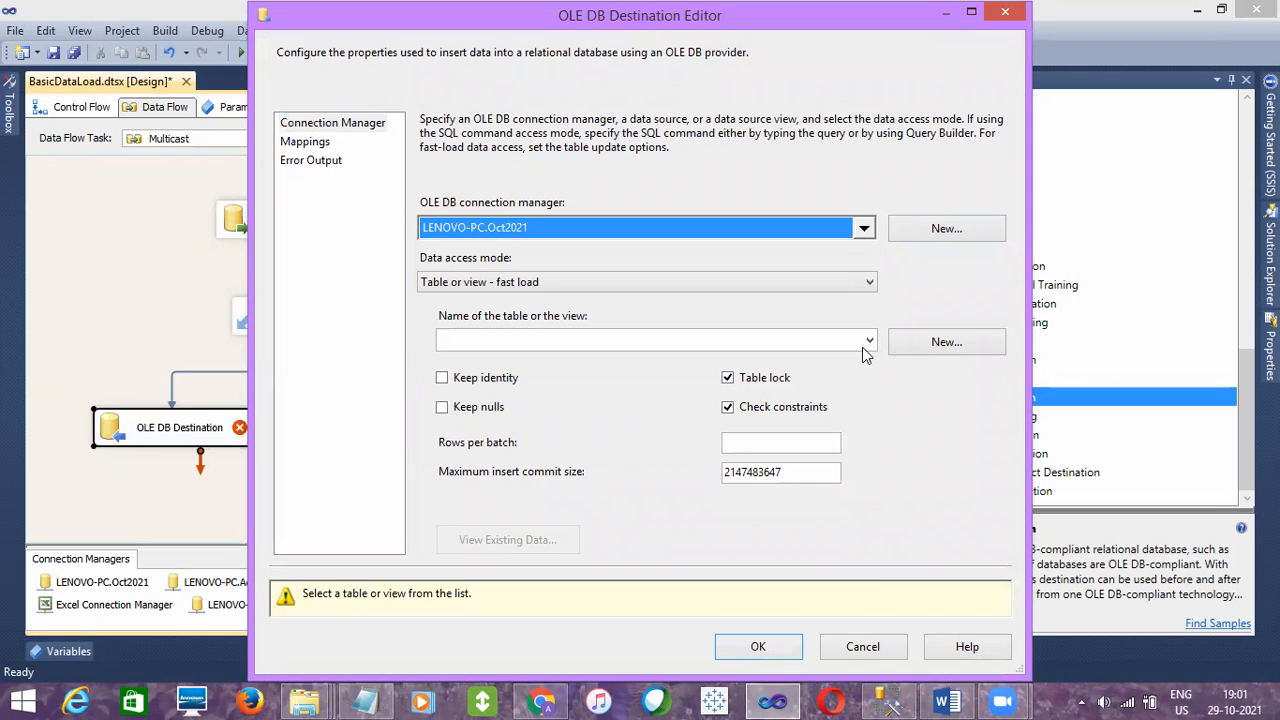
pyautogui.click(866, 343)
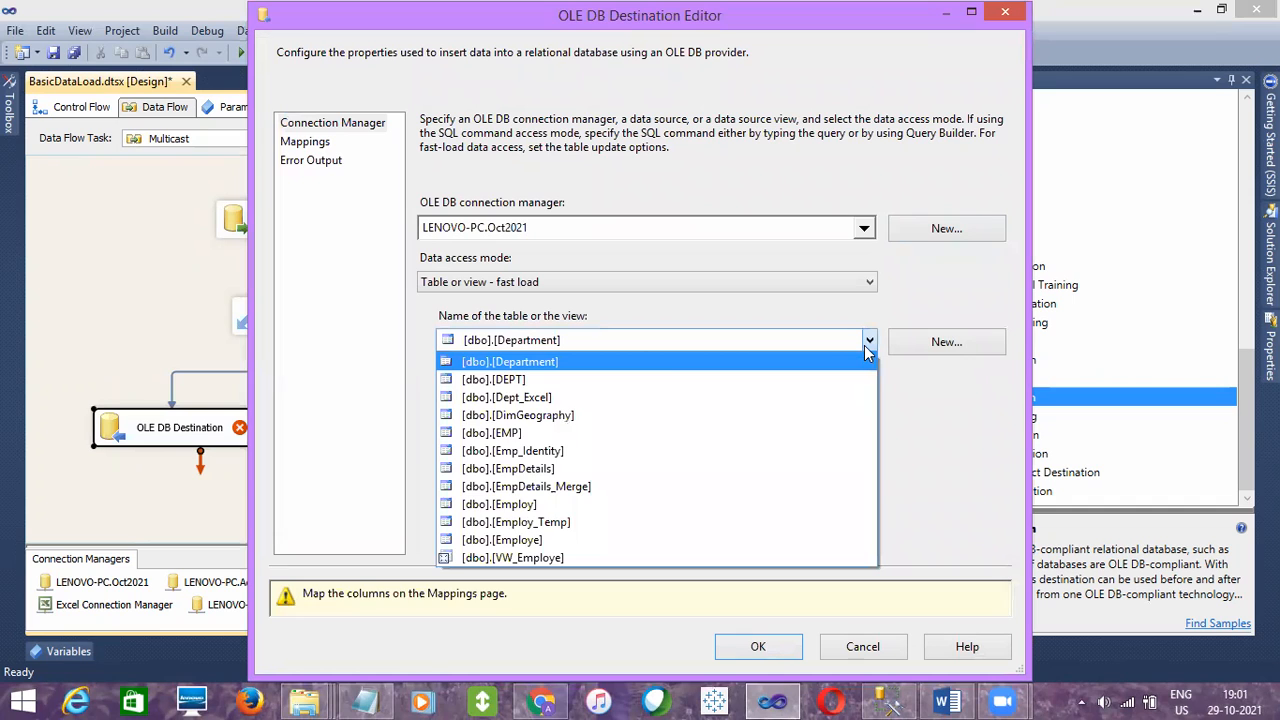
pyautogui.click(522, 470)
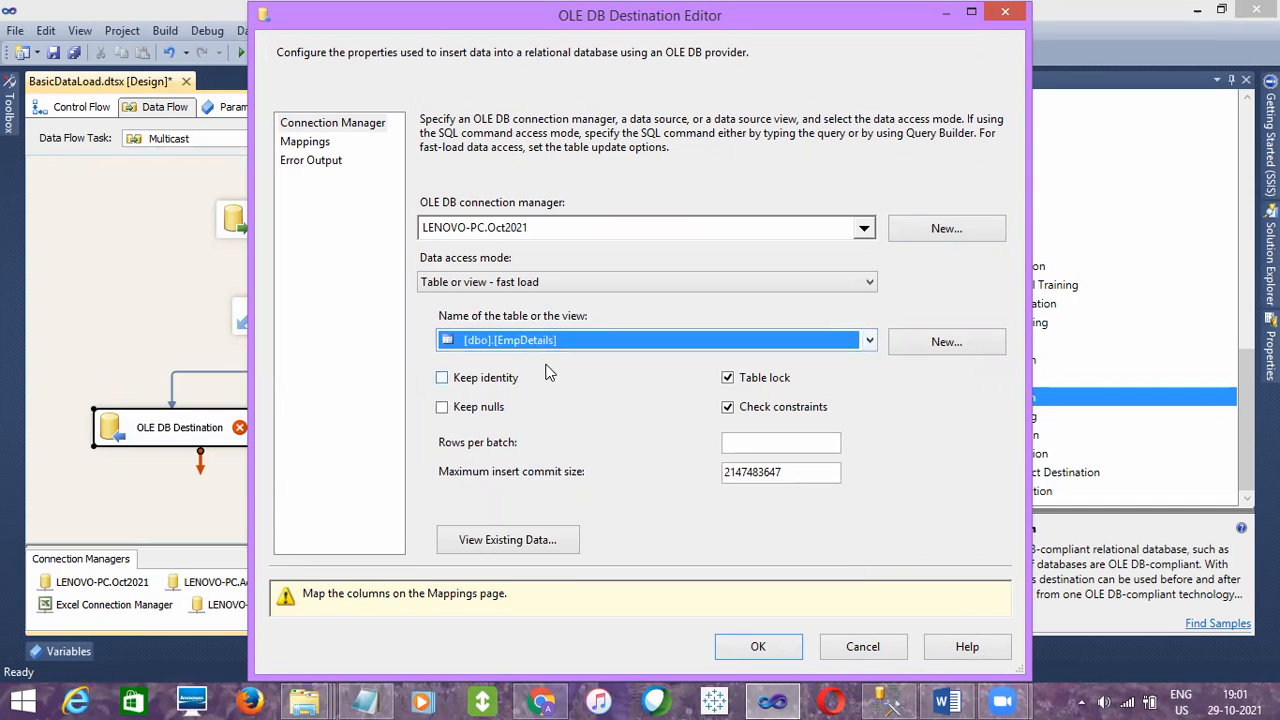
pyautogui.click(308, 143)
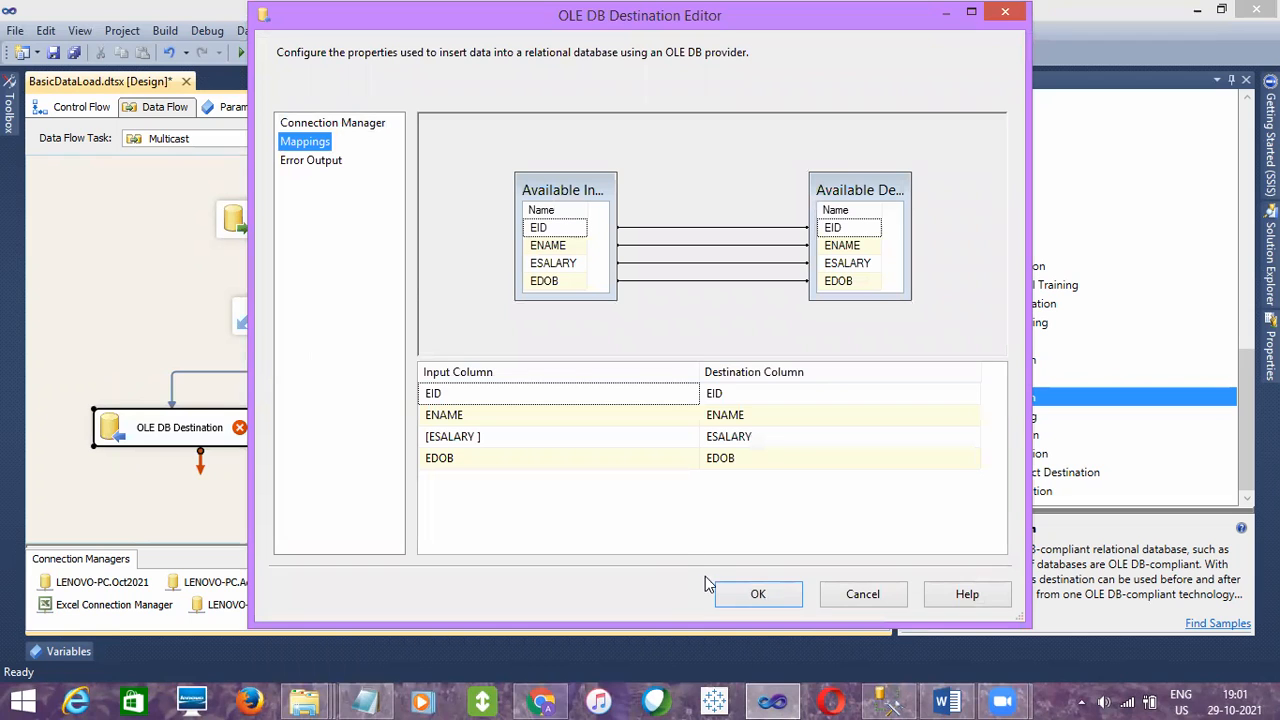
pyautogui.click(758, 594)
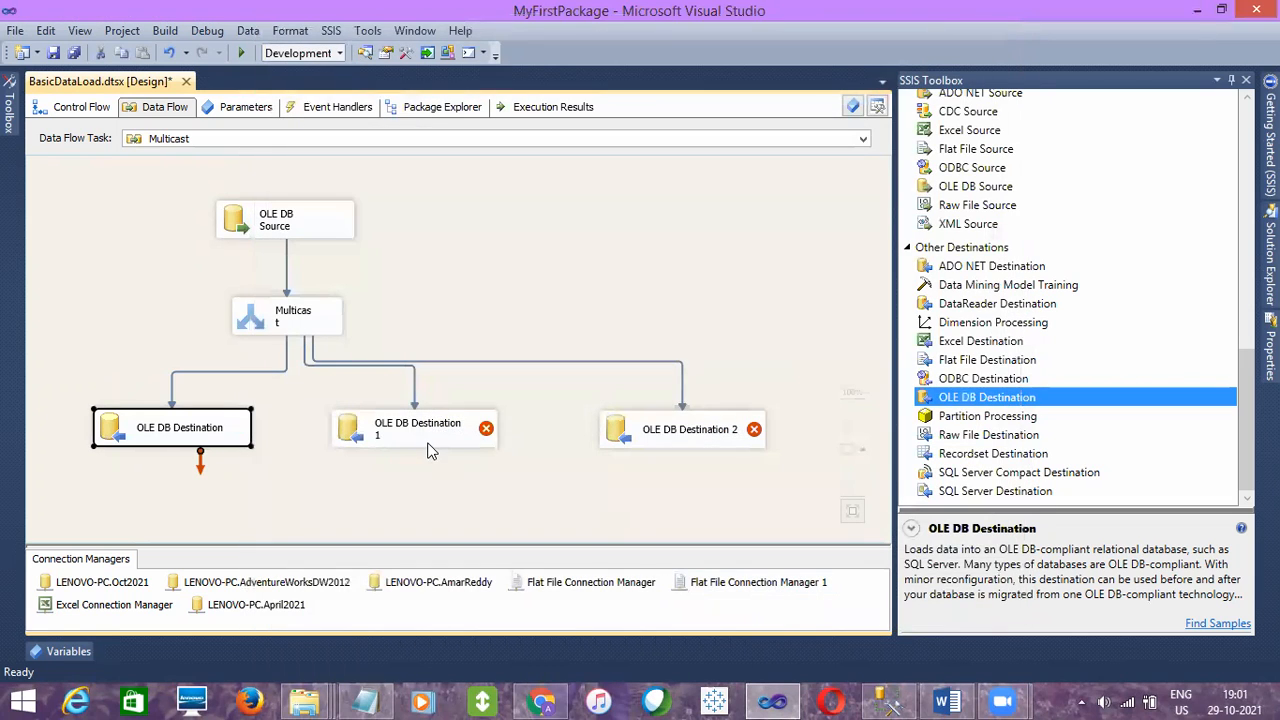
# - Point OLE DB Destination 1 to the [dbo].[SSIS_EmpDetails] table through the LENOVO-PC.April2021 connection
pyautogui.doubleClick(414, 447)
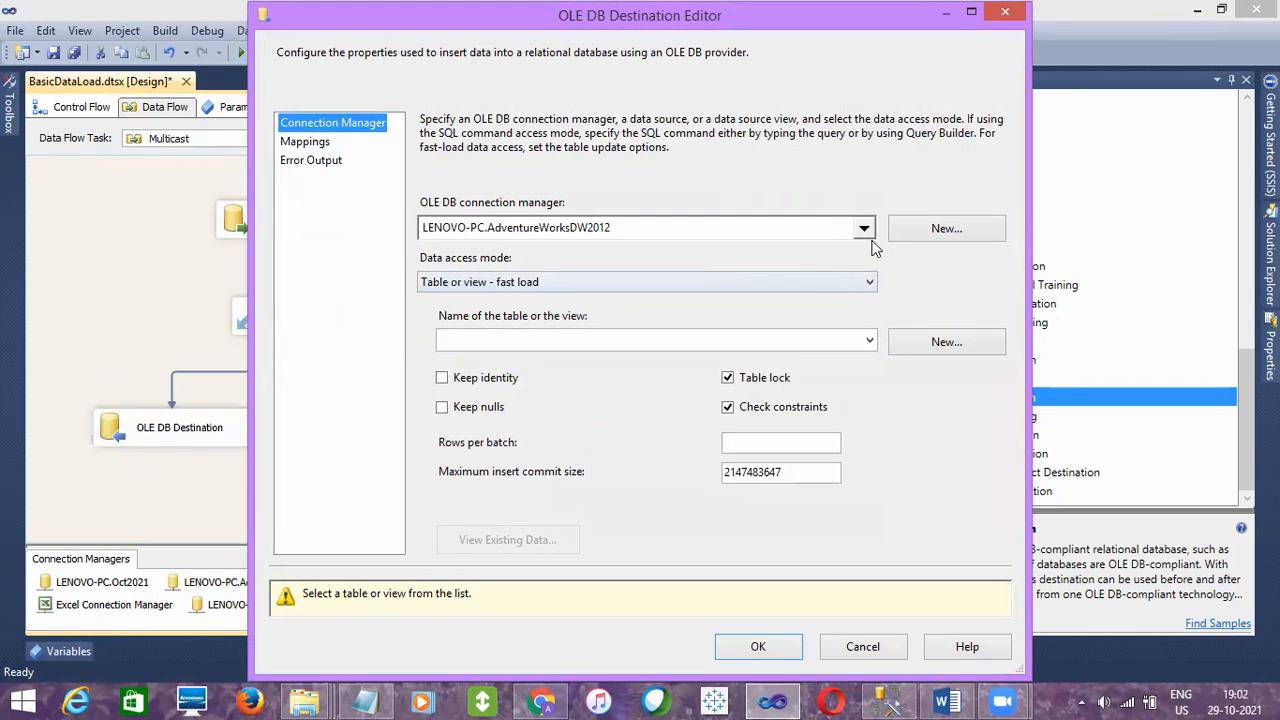
pyautogui.click(866, 232)
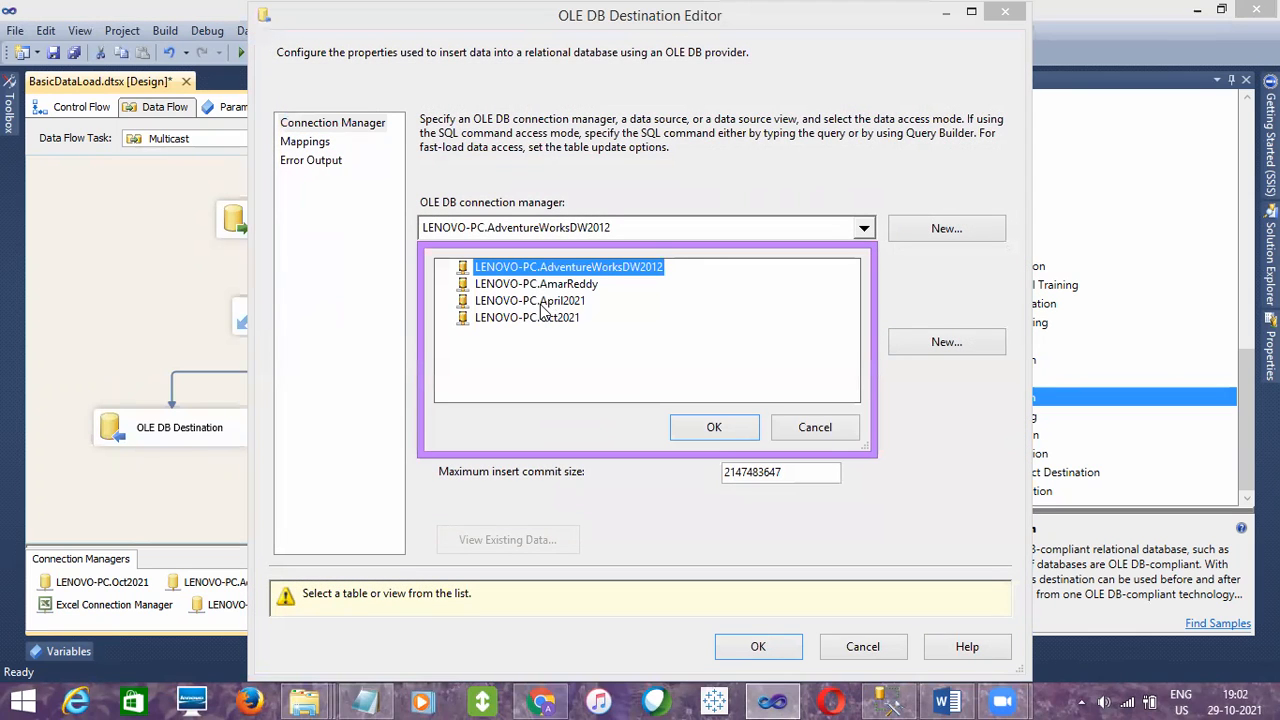
pyautogui.click(541, 303)
pyautogui.click(684, 428)
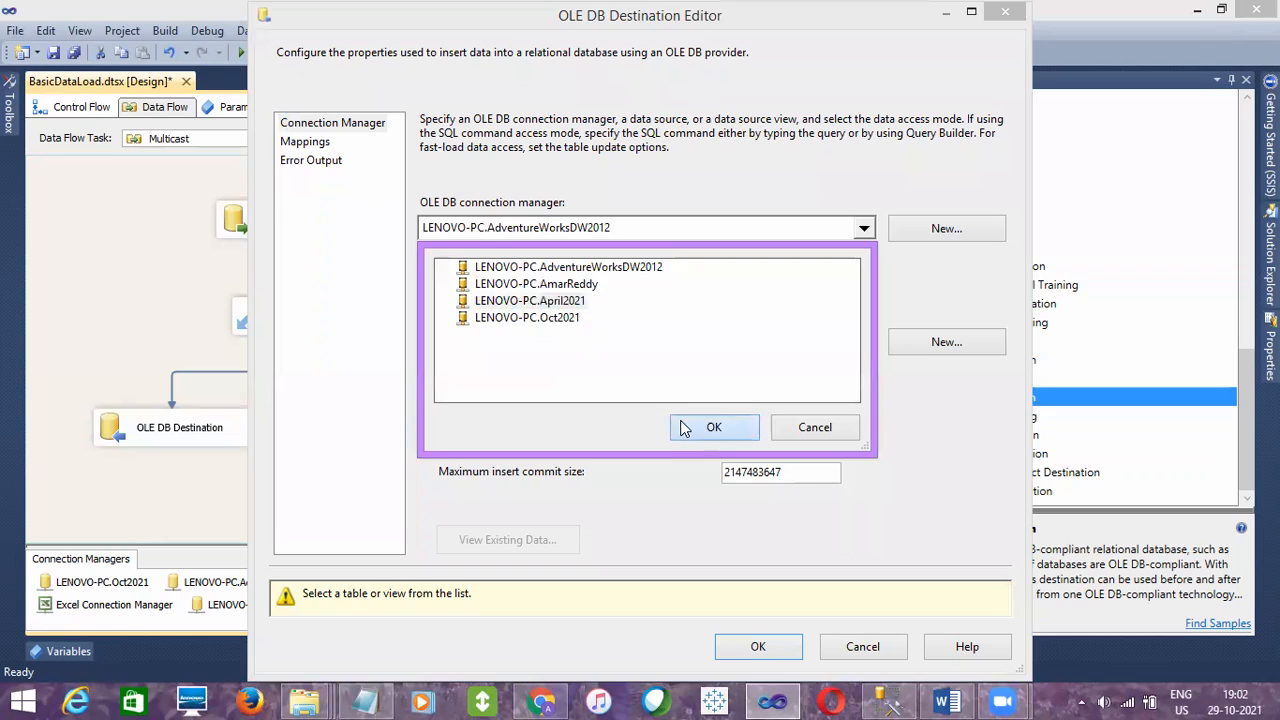
pyautogui.click(869, 341)
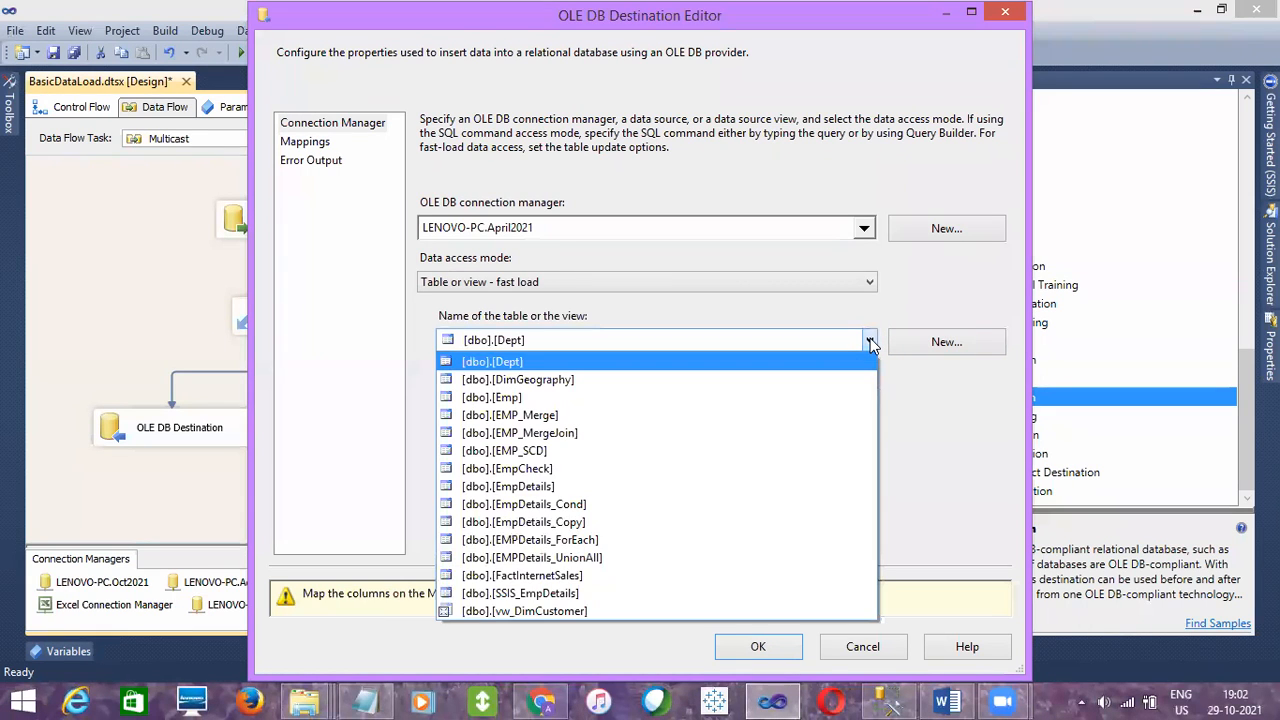
pyautogui.click(540, 593)
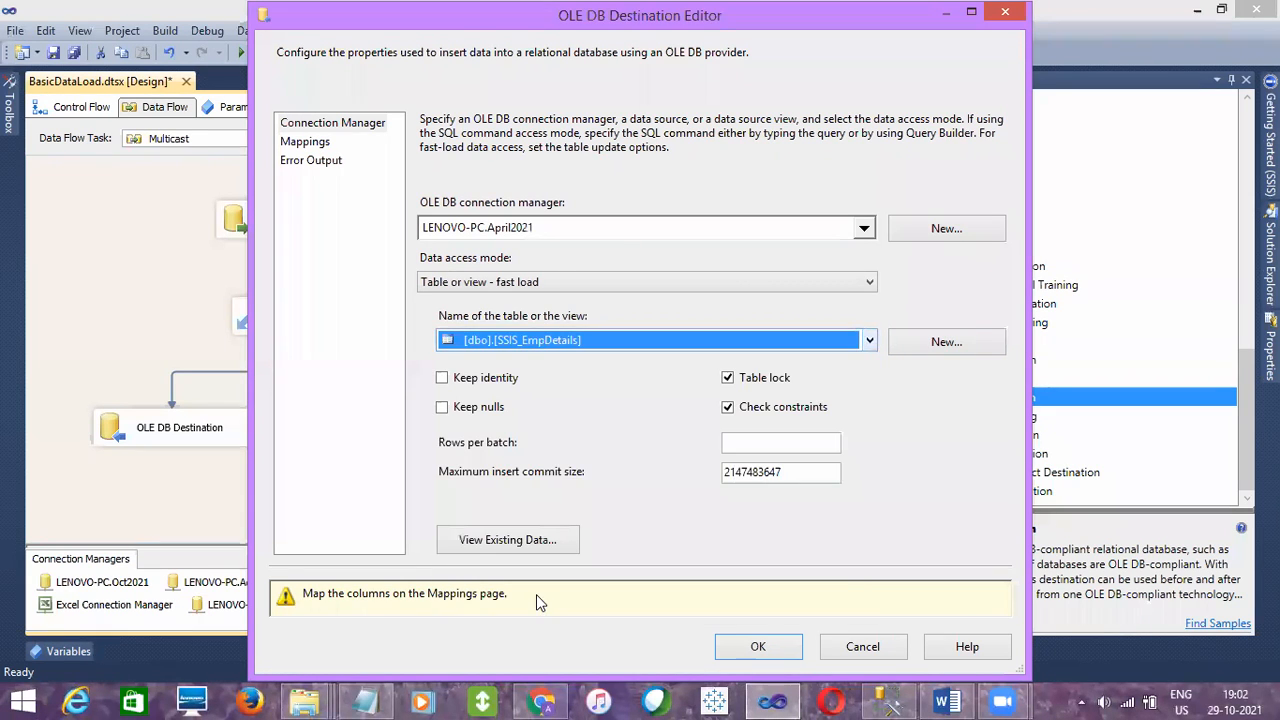
# - Map input column EID to EmpID and ENAME to EmpNAME for OLE DB Destination 1 and apply the settings
pyautogui.click(308, 143)
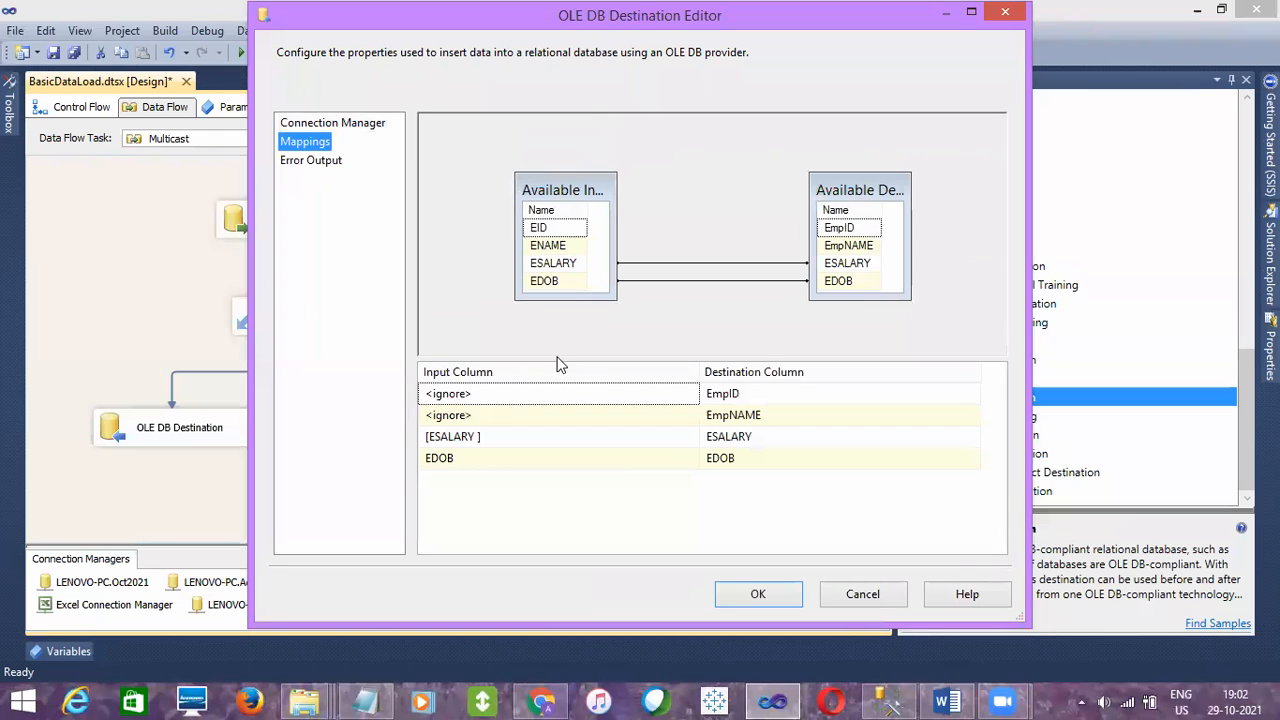
pyautogui.click(660, 394)
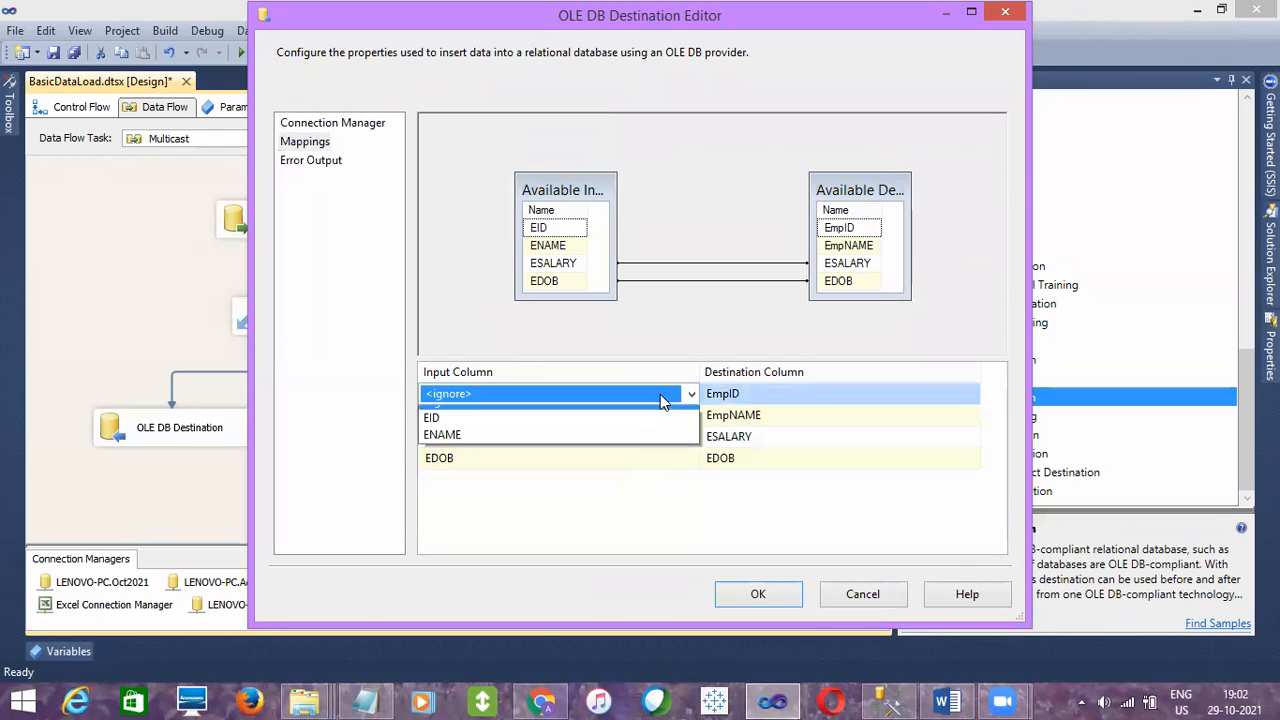
pyautogui.click(564, 428)
pyautogui.click(620, 415)
pyautogui.click(622, 415)
pyautogui.click(536, 450)
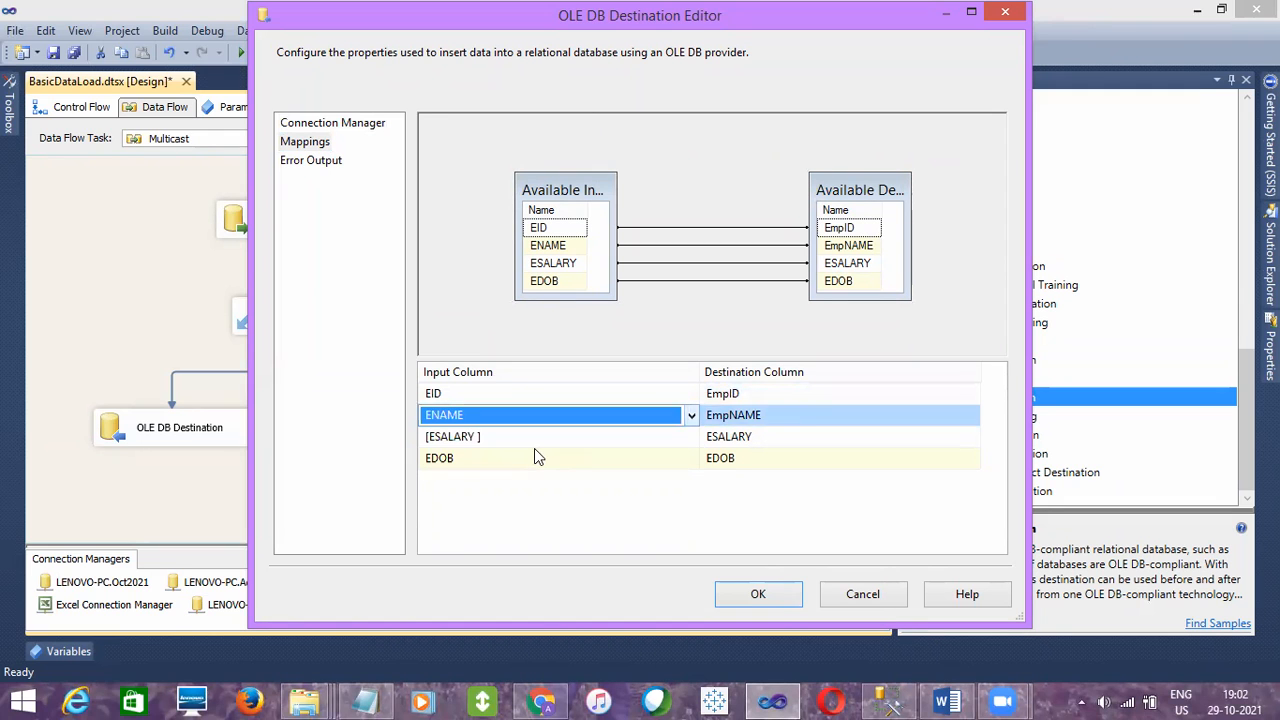
pyautogui.click(776, 598)
# - Point OLE DB Destination 2 to [dbo].[empDetails] through the LENOVO-PC connection named after a person, and bring up its column mappings
pyautogui.doubleClick(754, 452)
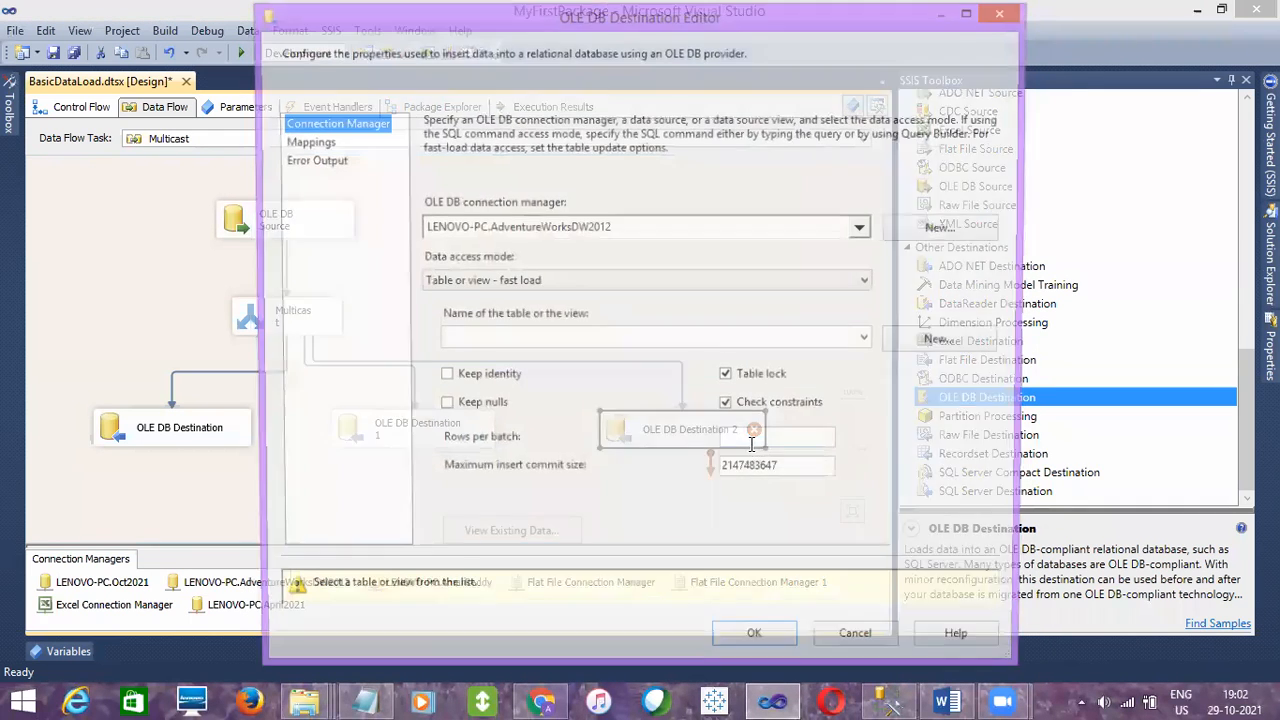
pyautogui.click(863, 230)
pyautogui.click(601, 284)
pyautogui.click(727, 425)
pyautogui.click(869, 340)
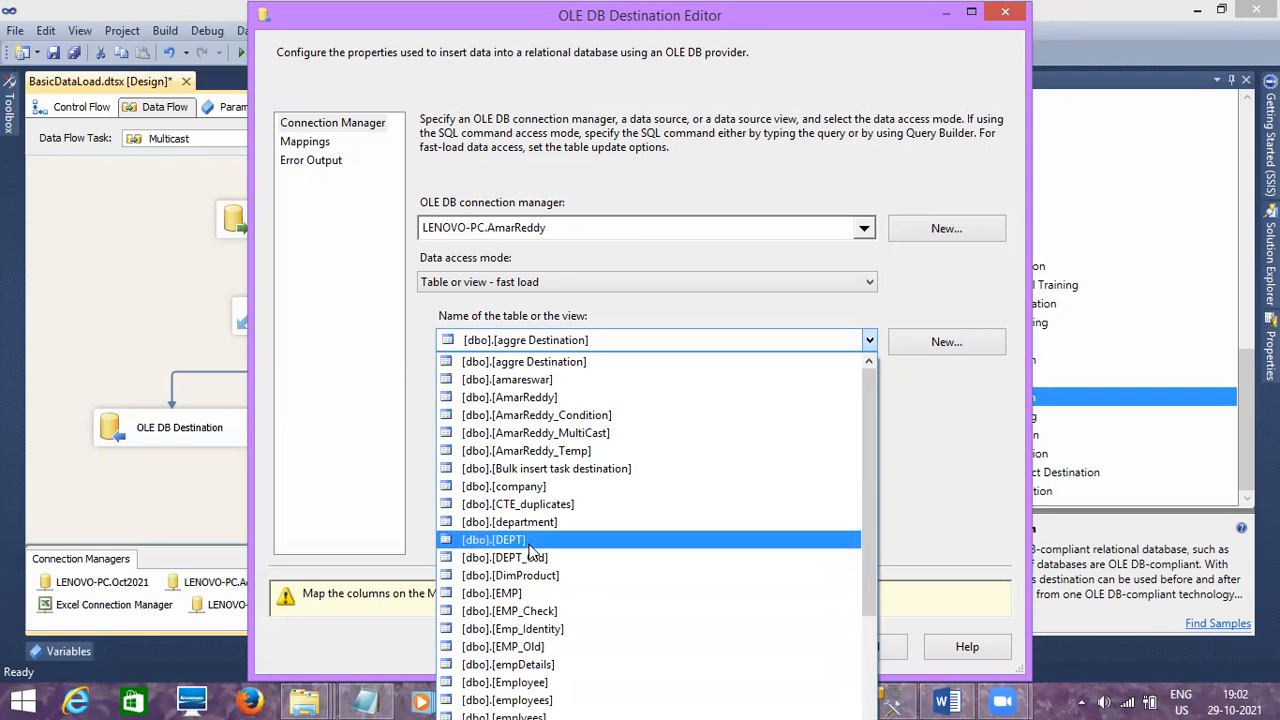
pyautogui.click(531, 675)
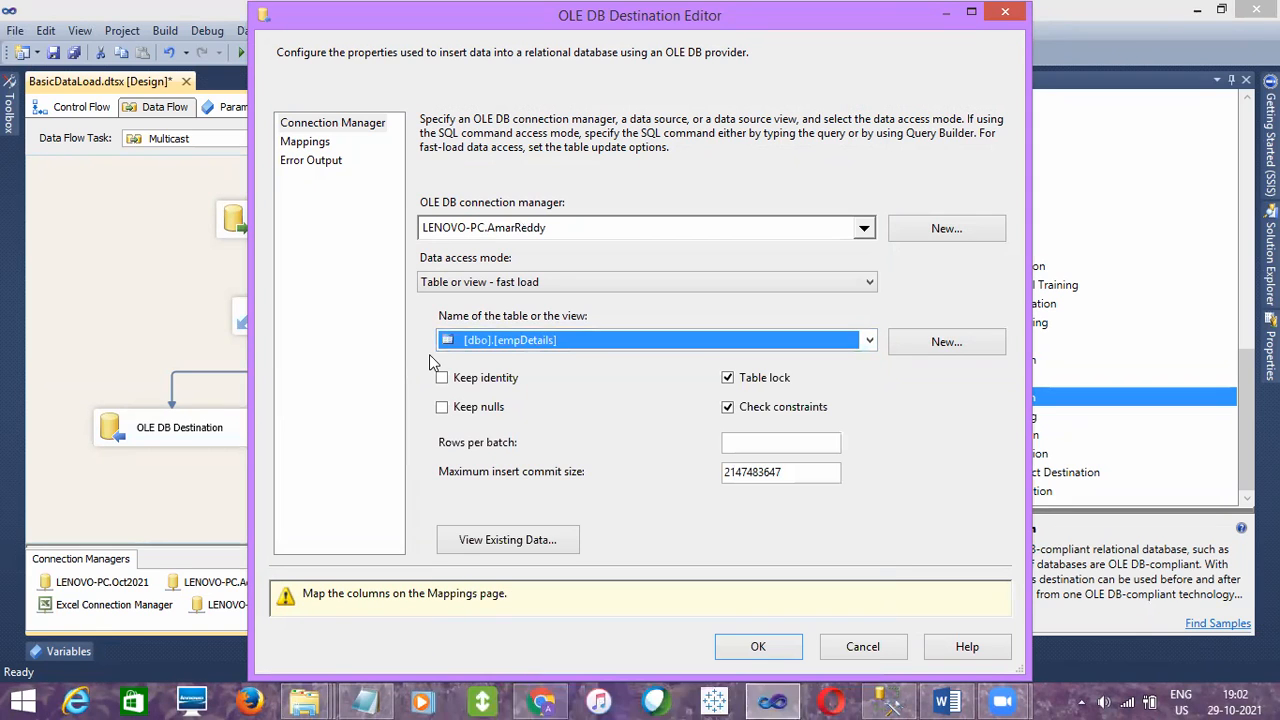
pyautogui.click(318, 148)
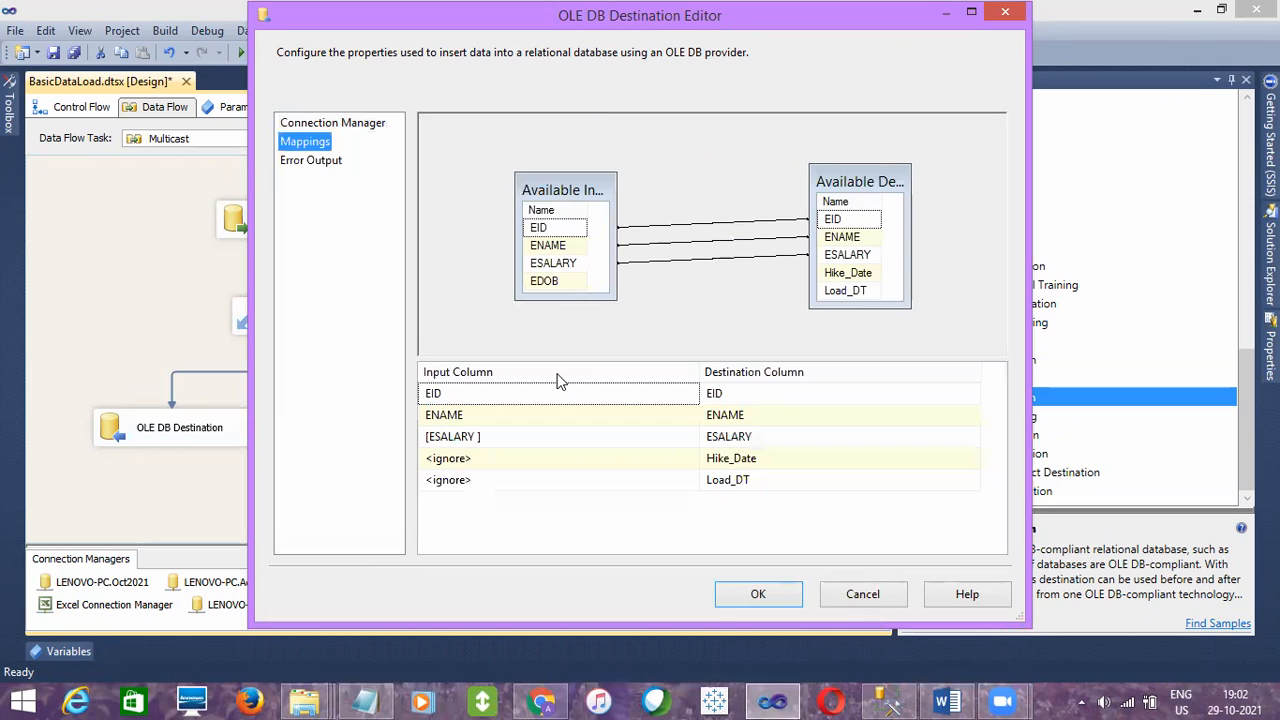
# - Try mapping input column EDOB to Load_DT for OLE DB Destination 2, and reset Load_DT to <ignore>
pyautogui.click(676, 457)
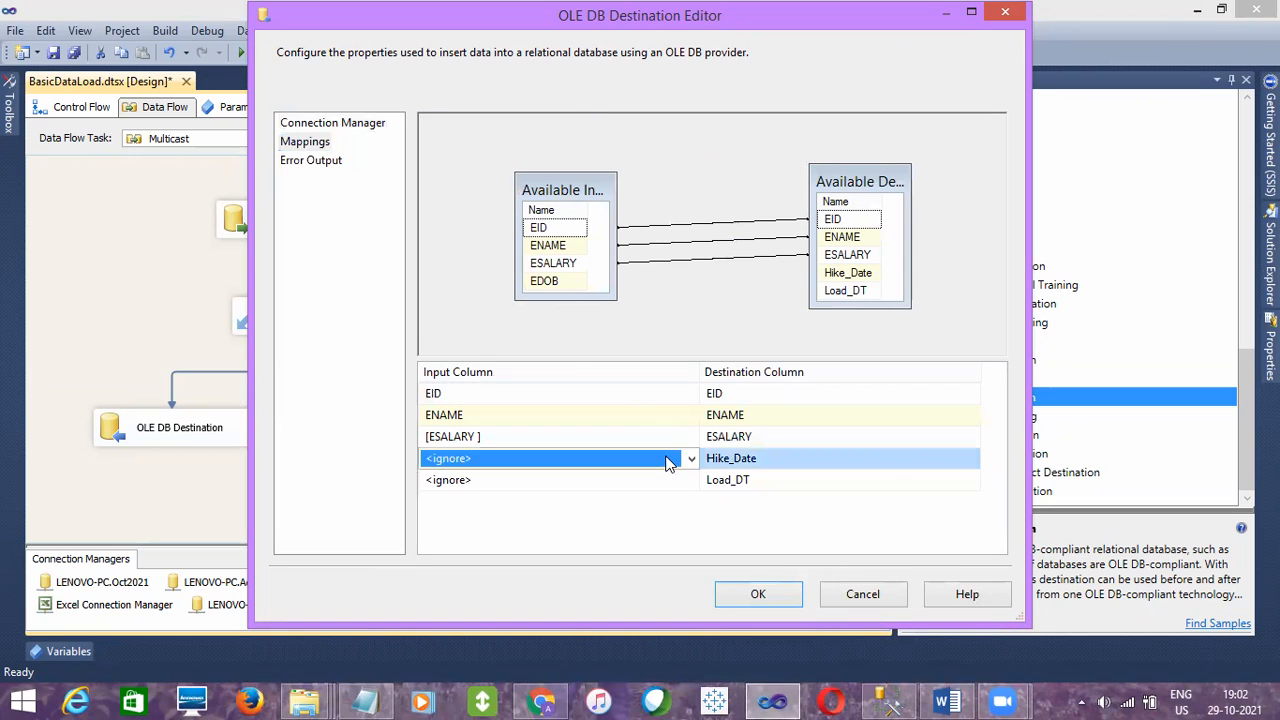
pyautogui.click(668, 460)
pyautogui.click(673, 478)
pyautogui.click(673, 478)
pyautogui.click(673, 478)
pyautogui.click(559, 518)
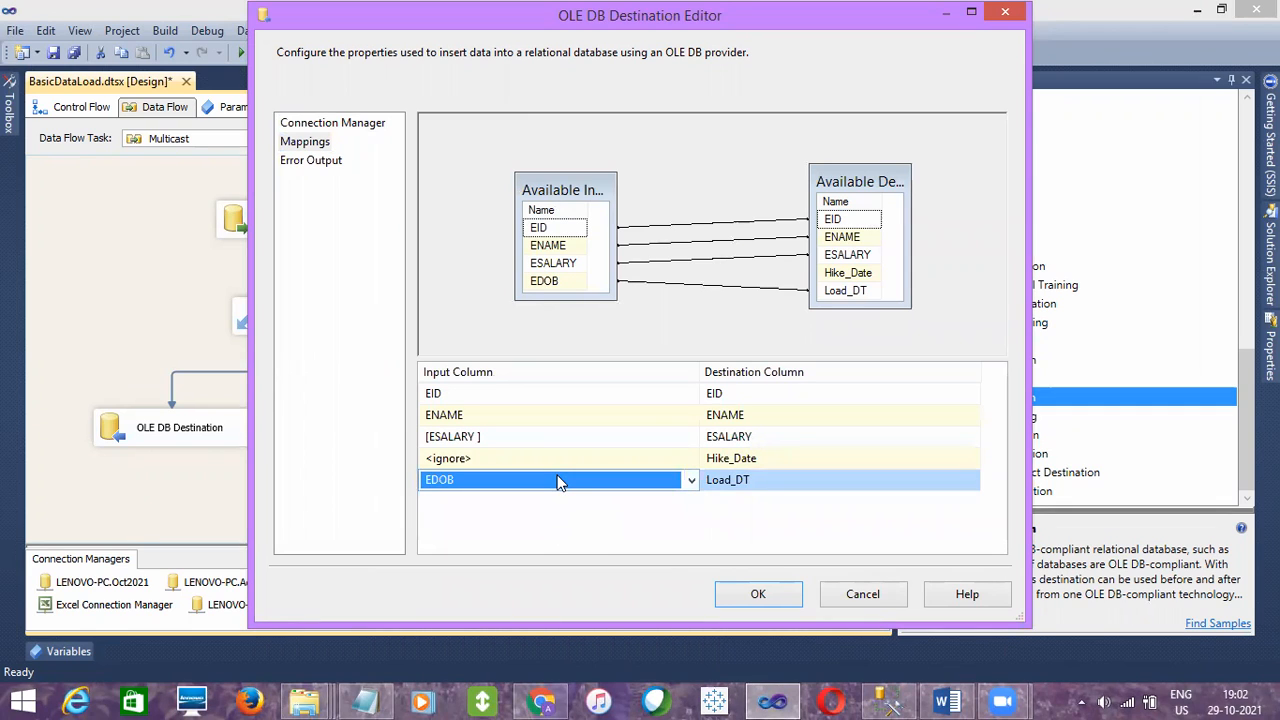
pyautogui.click(564, 481)
pyautogui.click(512, 500)
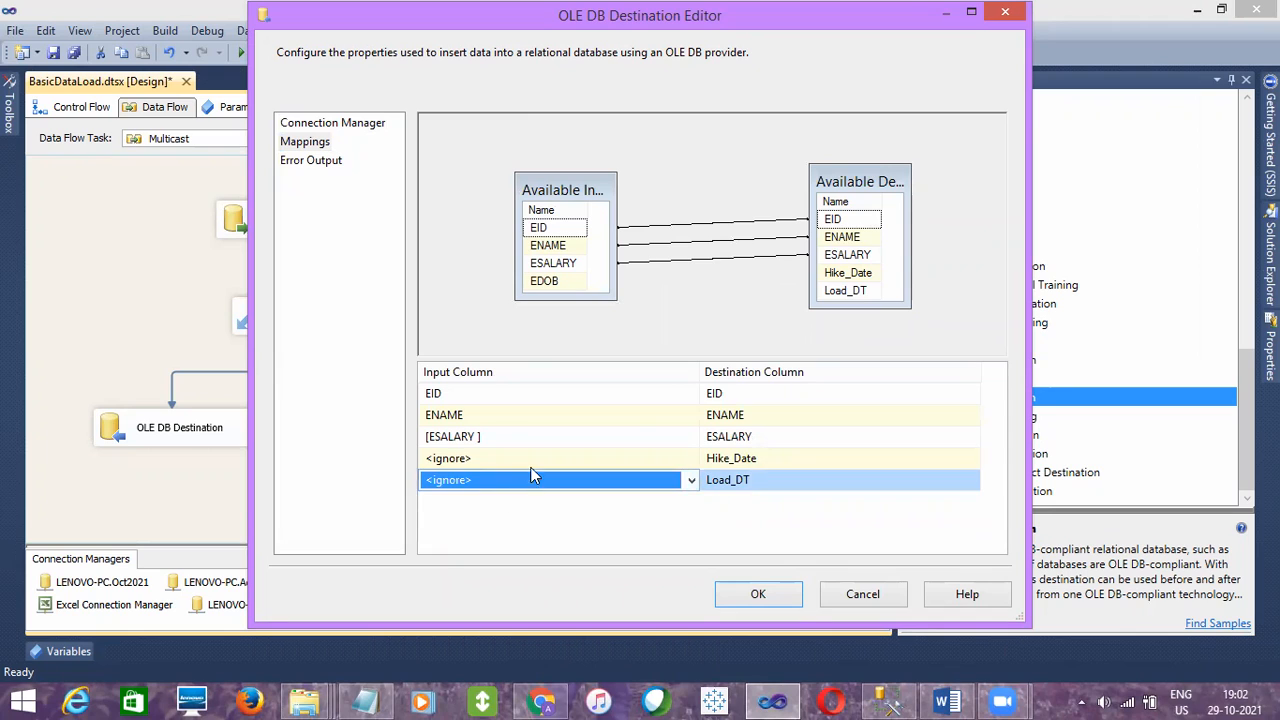
# - Map input column EDOB to Hike_Date for OLE DB Destination 2, leave Load_DT ignored, apply the settings and save the package
pyautogui.click(533, 460)
pyautogui.click(506, 493)
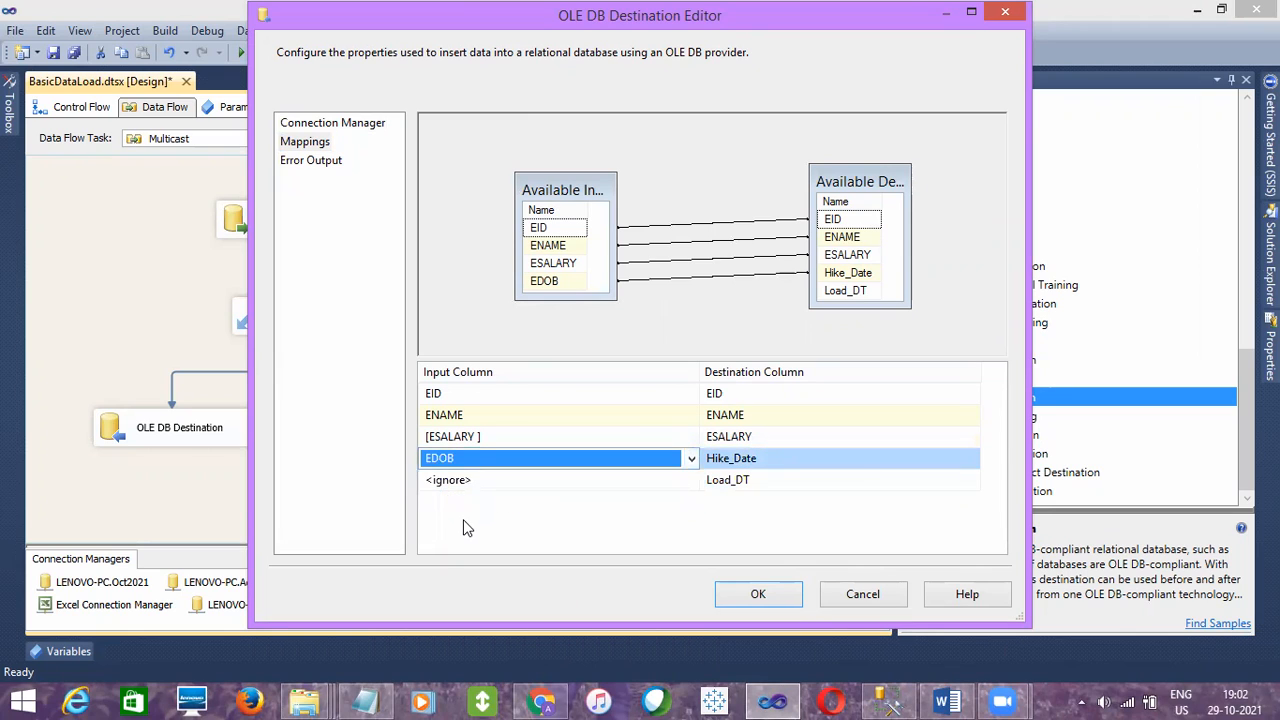
pyautogui.click(565, 483)
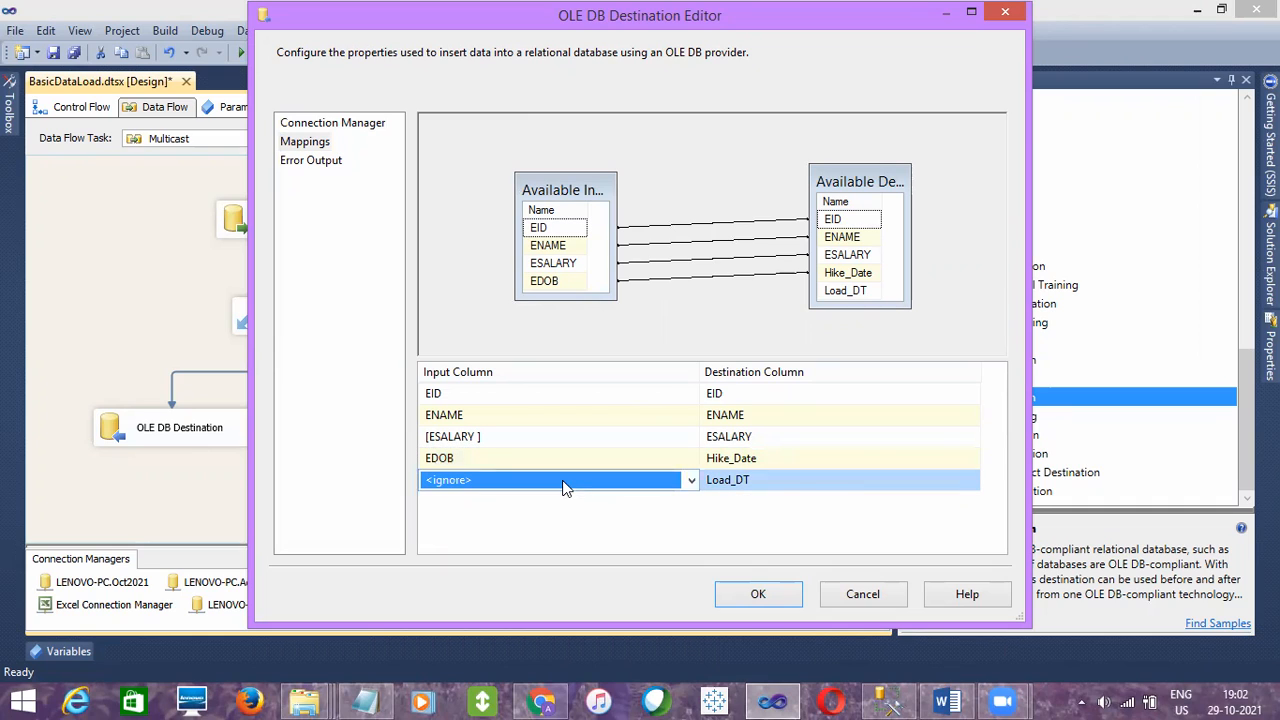
pyautogui.moveTo(797, 488)
pyautogui.click(770, 593)
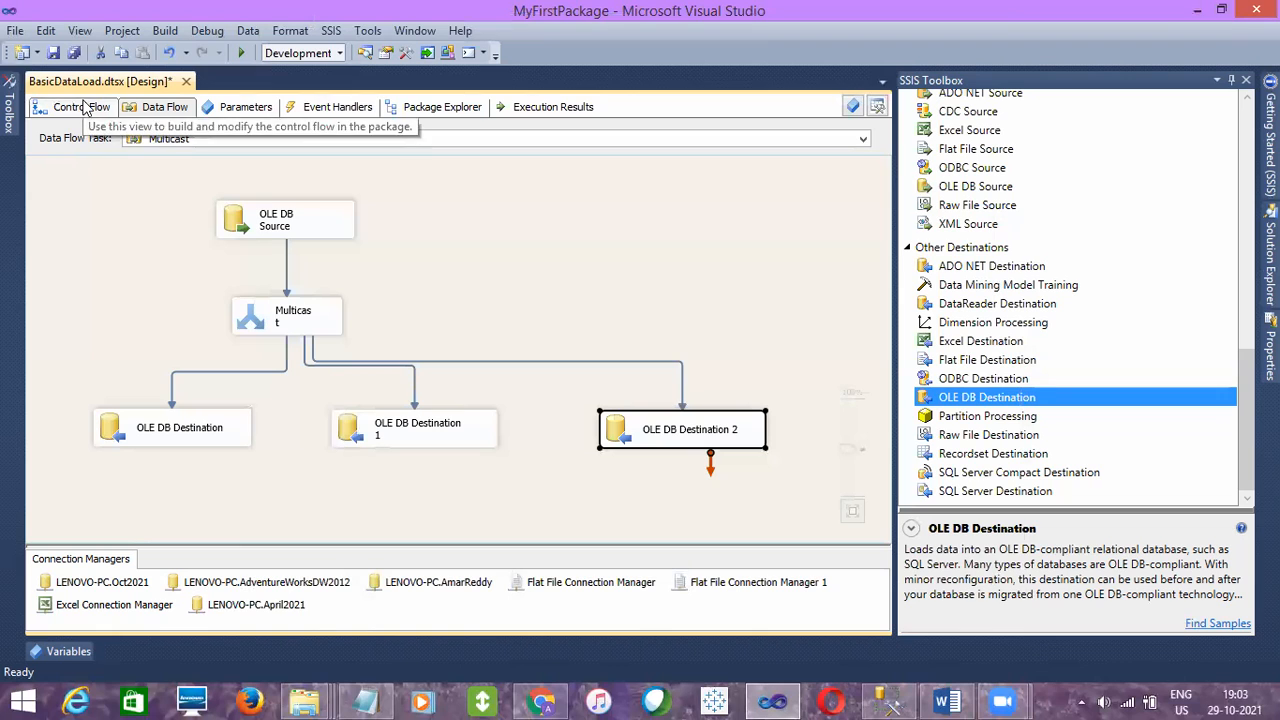
pyautogui.click(54, 52)
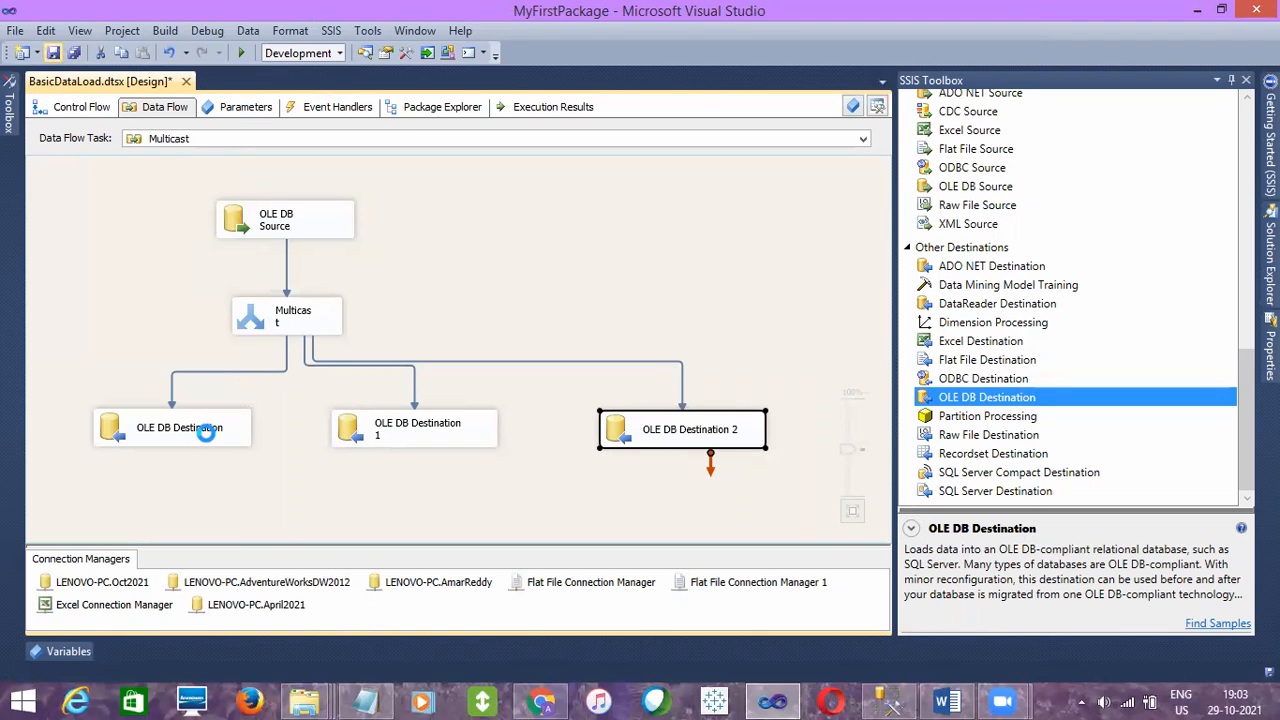
# - Switch to SQL Server Management Studio, run SELECT * FROM [EmpDetails_Merge] ORDER BY EID DESC, and reselect the statement
pyautogui.click(886, 700)
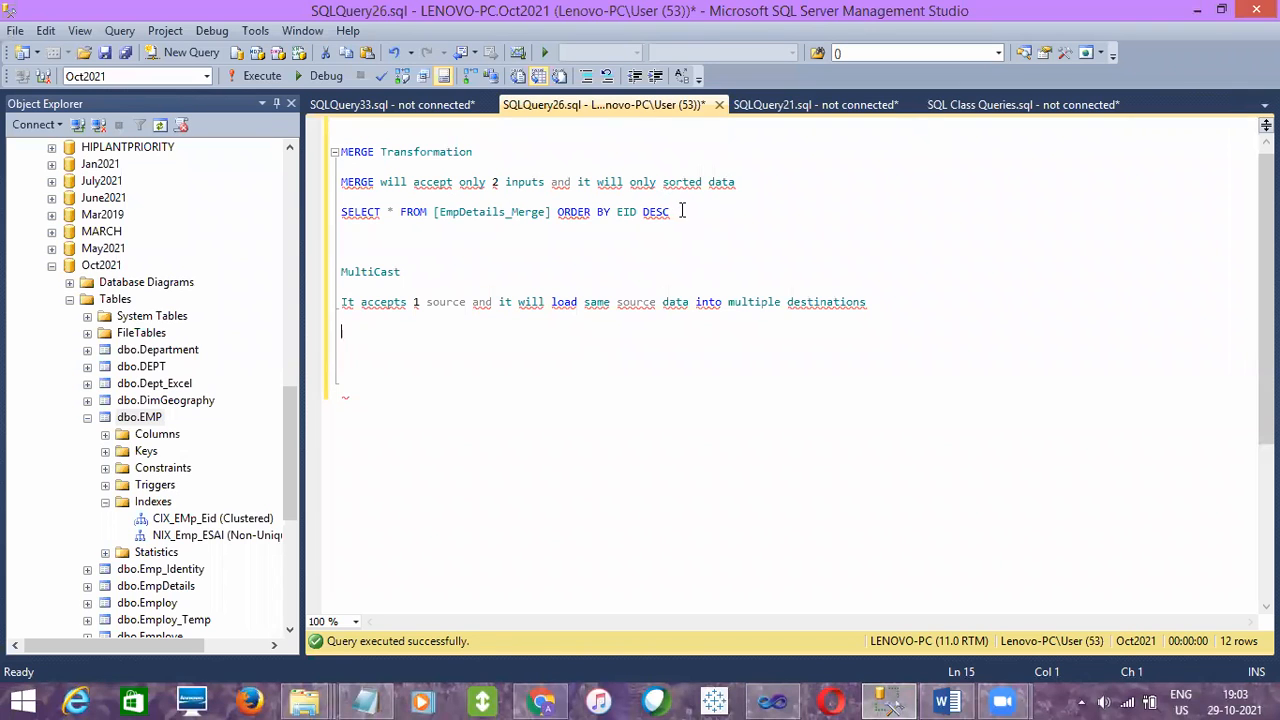
pyautogui.moveTo(681, 211); pyautogui.dragTo(341, 211)
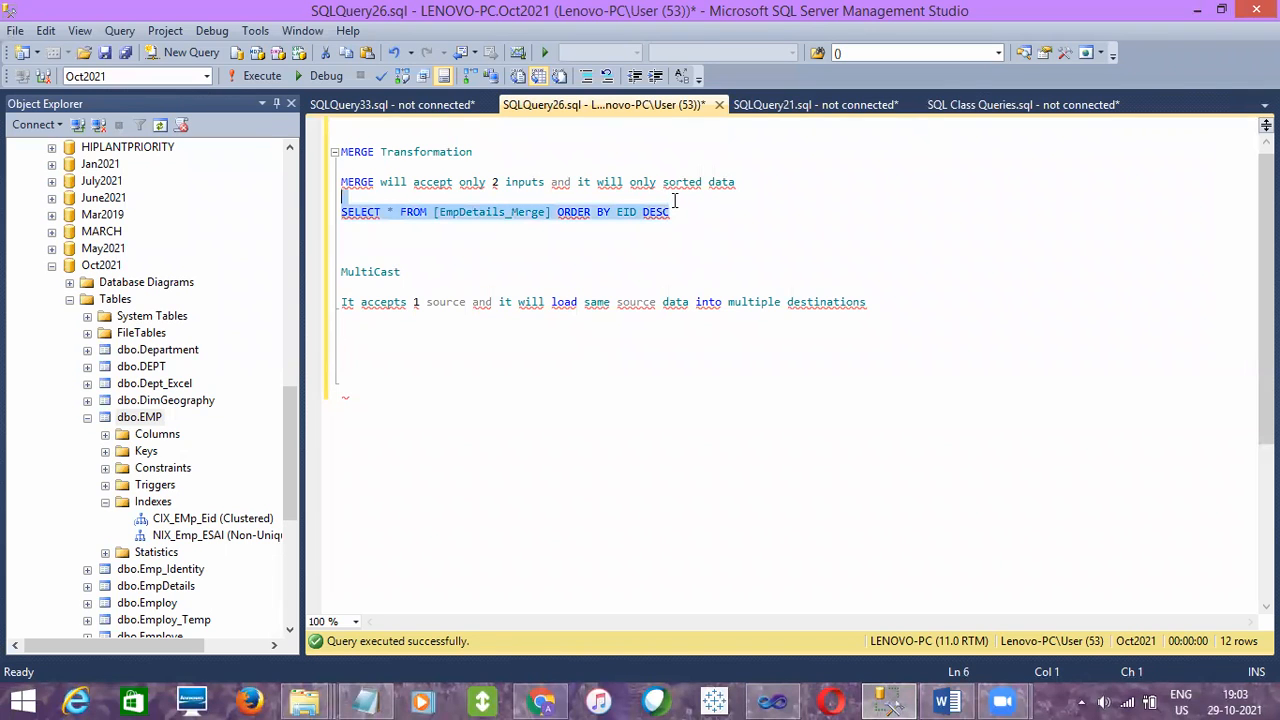
pyautogui.click(262, 76)
pyautogui.click(550, 193)
pyautogui.click(689, 214)
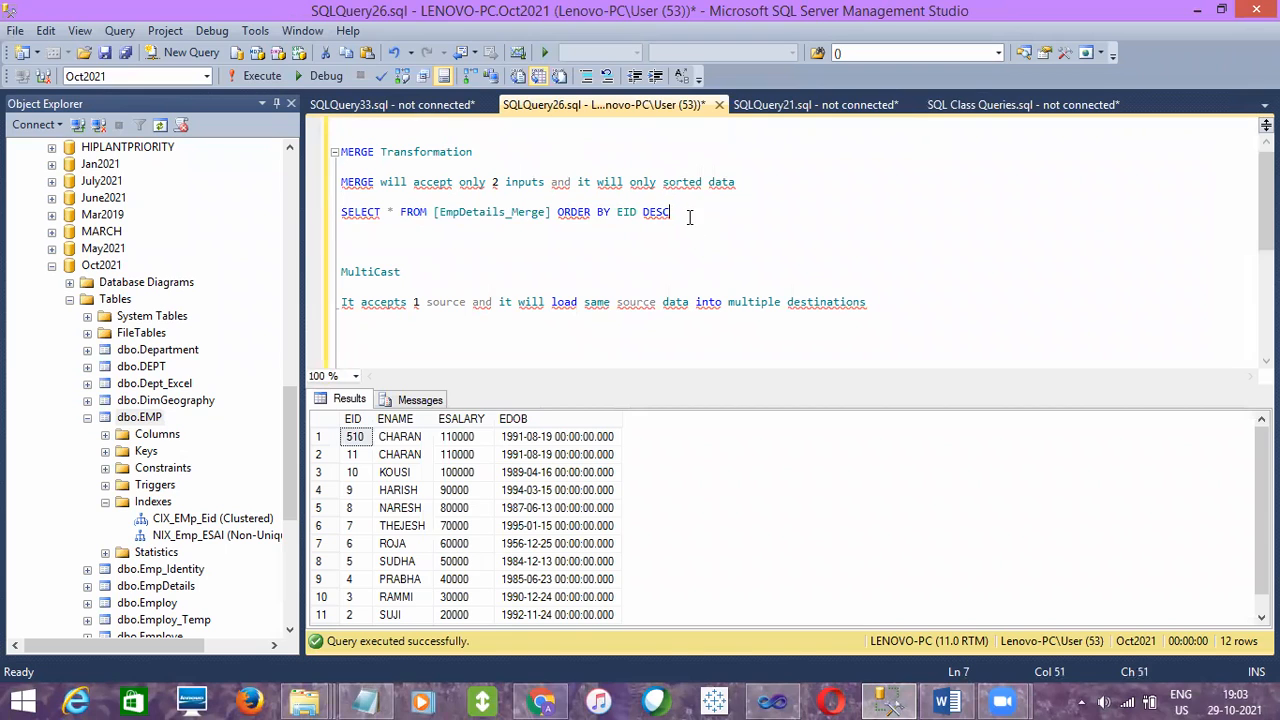
pyautogui.moveTo(682, 205); pyautogui.dragTo(680, 201)
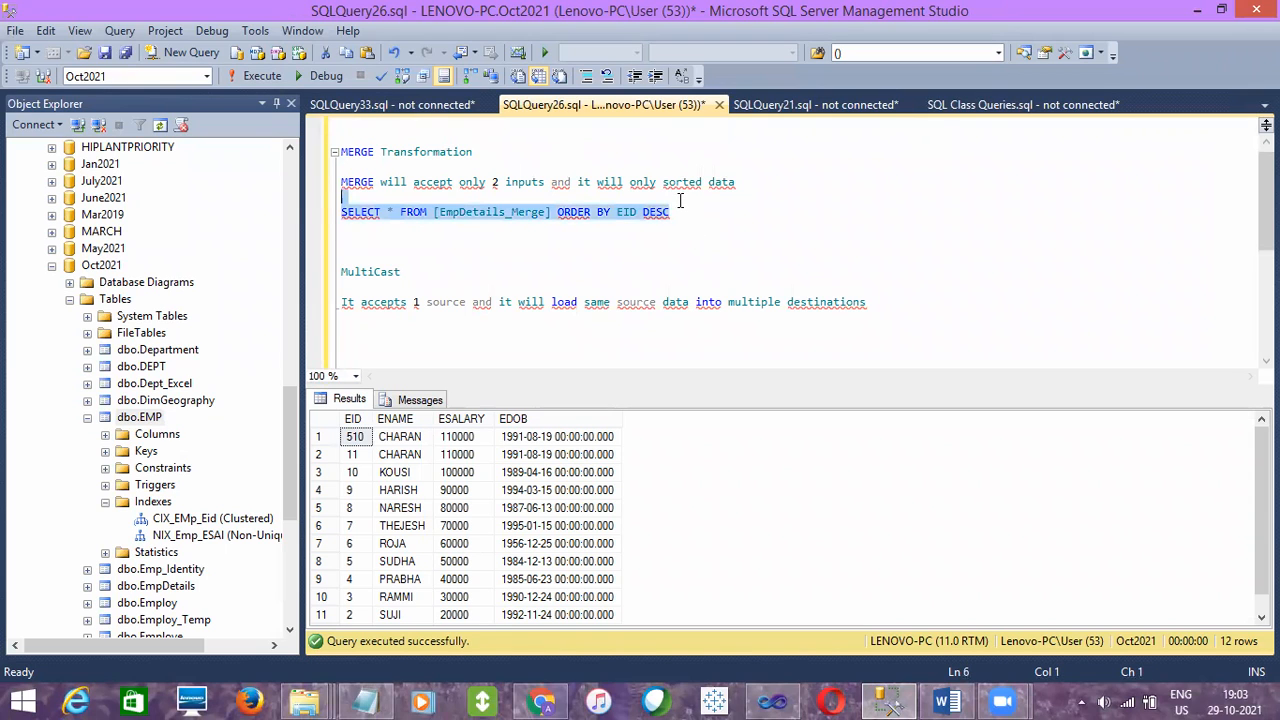
# - Duplicate the EmpDetails_Merge query below itself, change the copy to SELECT * FROM [EmpDetails], and run it
pyautogui.hotkey('ctrl', 'c')
pyautogui.click(679, 210)
pyautogui.press('Return')
pyautogui.press('Return')
pyautogui.hotkey('ctrl', 'v')
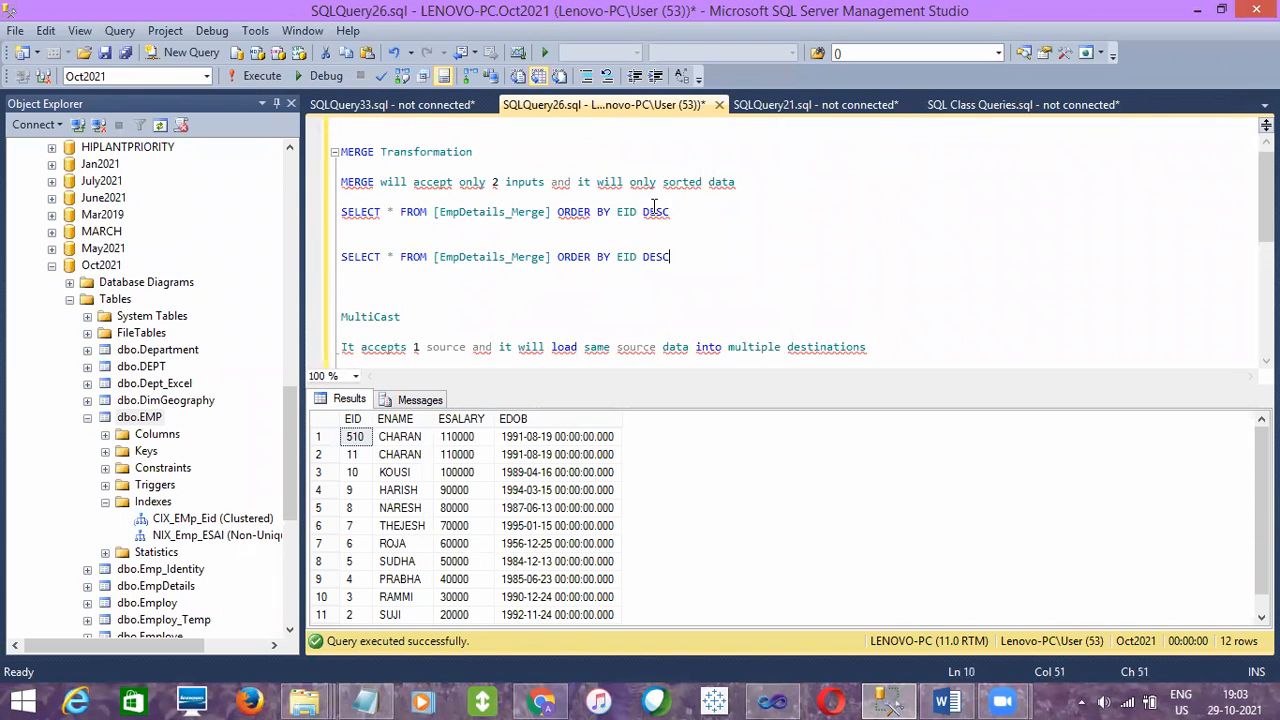
pyautogui.moveTo(549, 257); pyautogui.dragTo(632, 265)
pyautogui.press('BackSpace')
pyautogui.press('BackSpace')
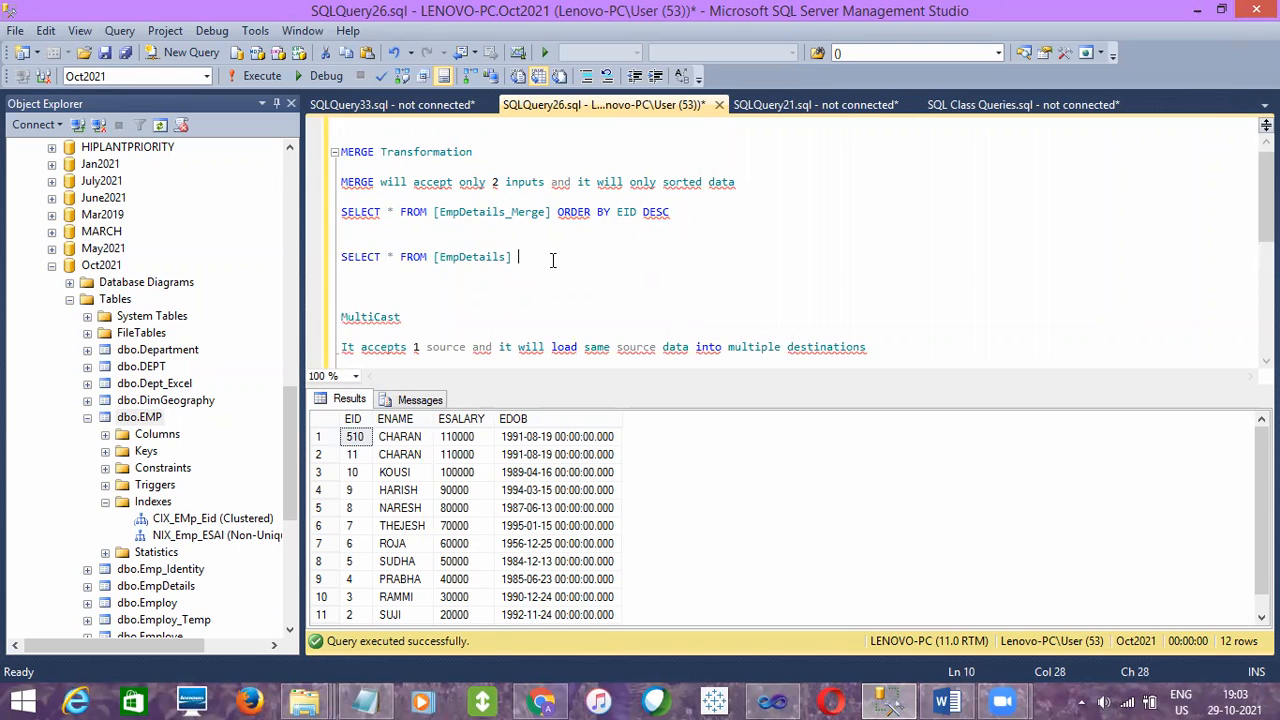
pyautogui.moveTo(554, 260); pyautogui.dragTo(537, 245)
pyautogui.press('F5')
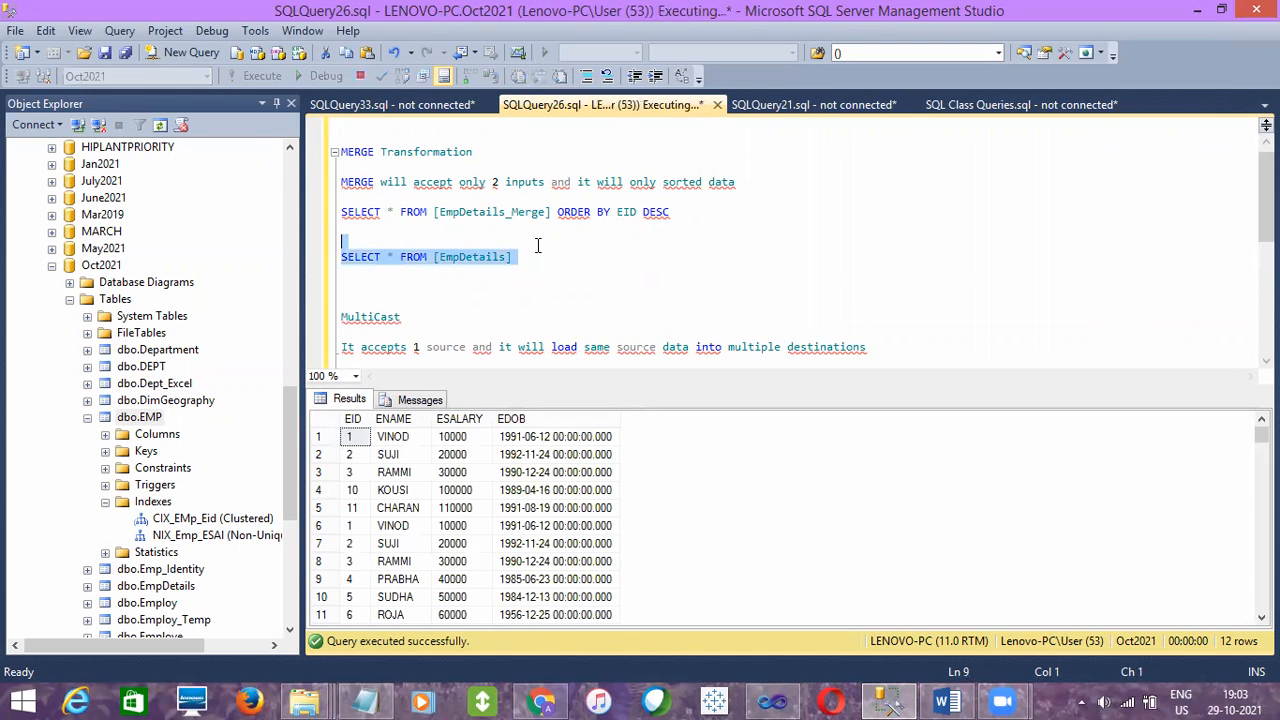
pyautogui.click(466, 543)
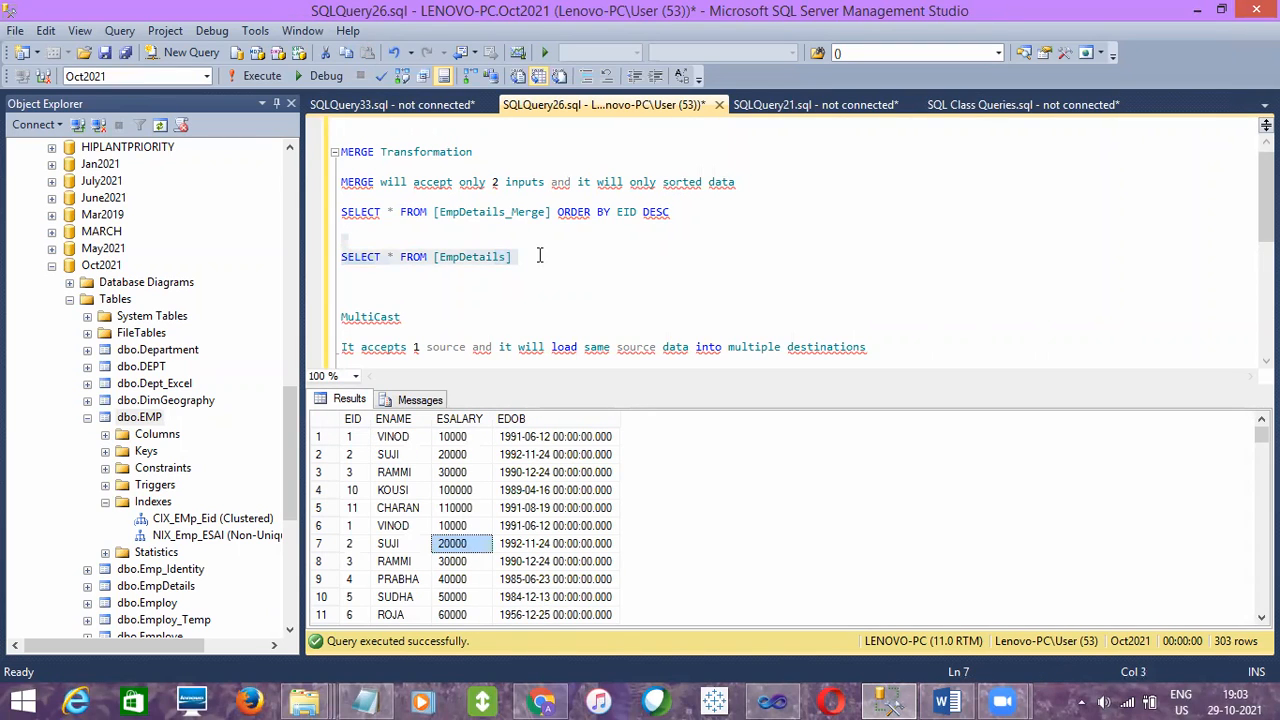
# - Add TRUNCATE TABLE [EmpDetails] below the EmpDetails query and execute only that statement
pyautogui.click(539, 256)
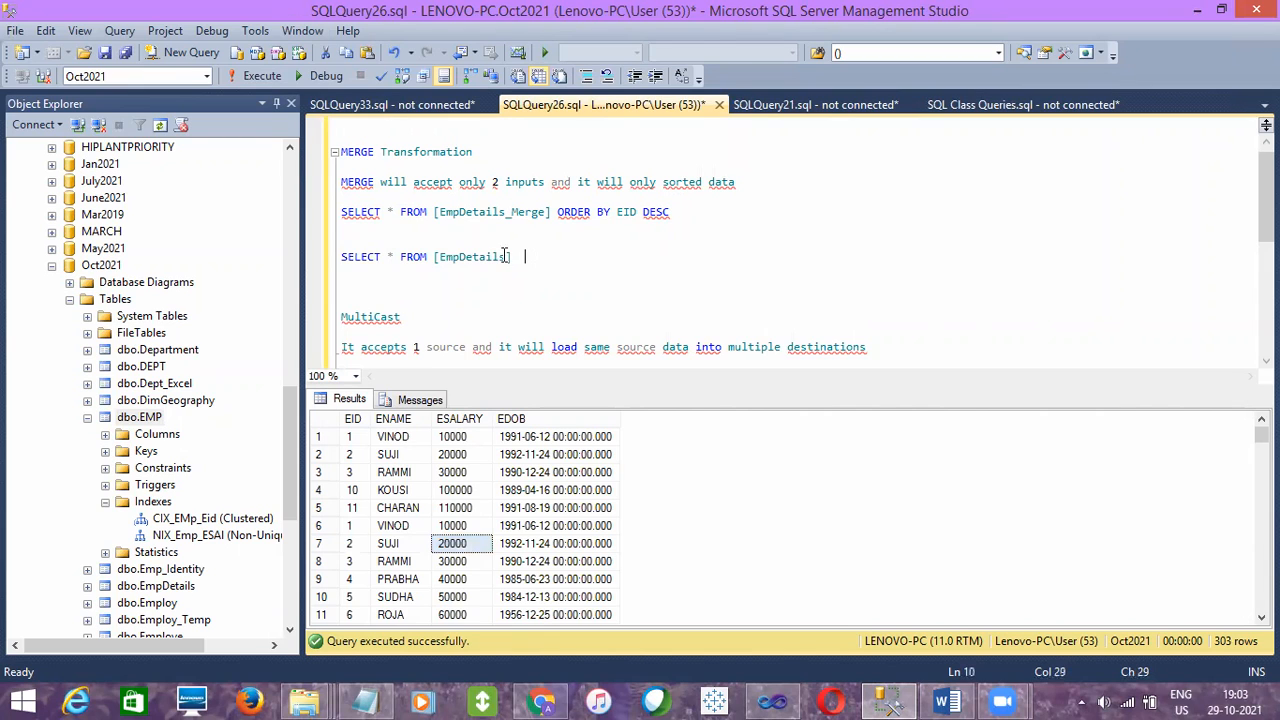
pyautogui.doubleClick(493, 258)
pyautogui.press('End')
pyautogui.press('Return')
pyautogui.press('Return')
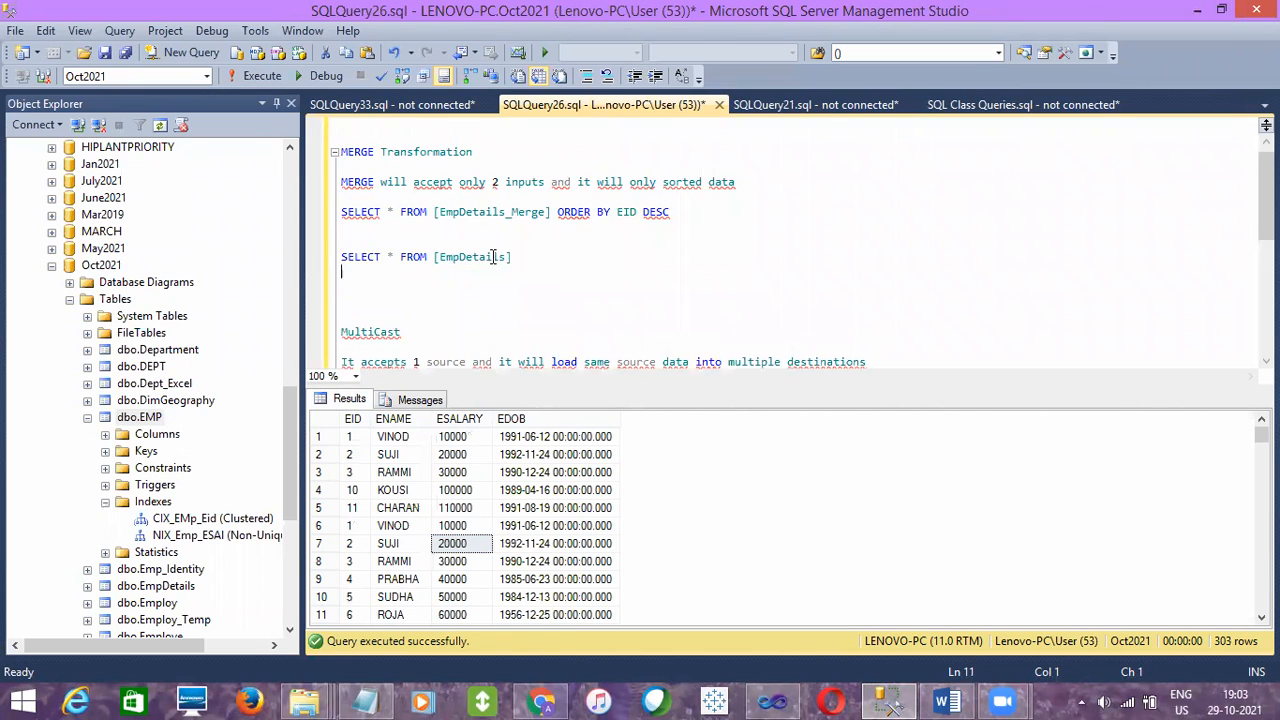
pyautogui.write('TRUNCATE')
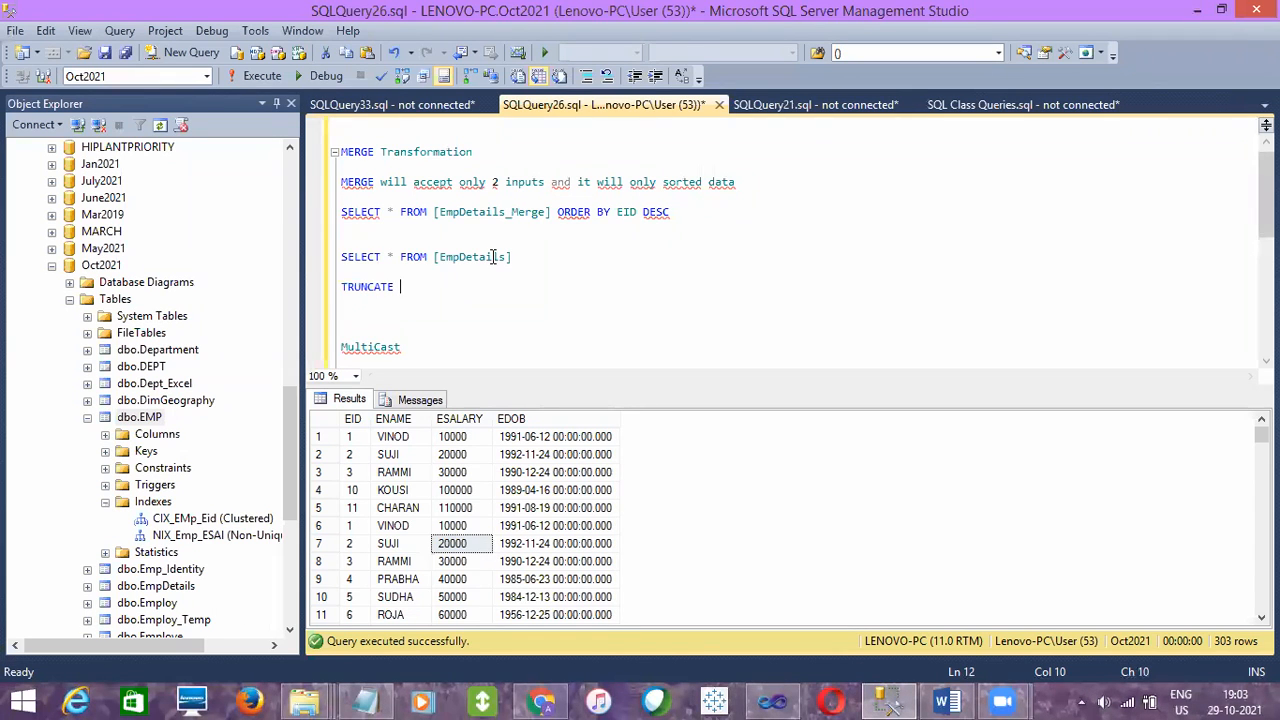
pyautogui.write(' TABLE')
pyautogui.hotkey('ctrl', 'v')
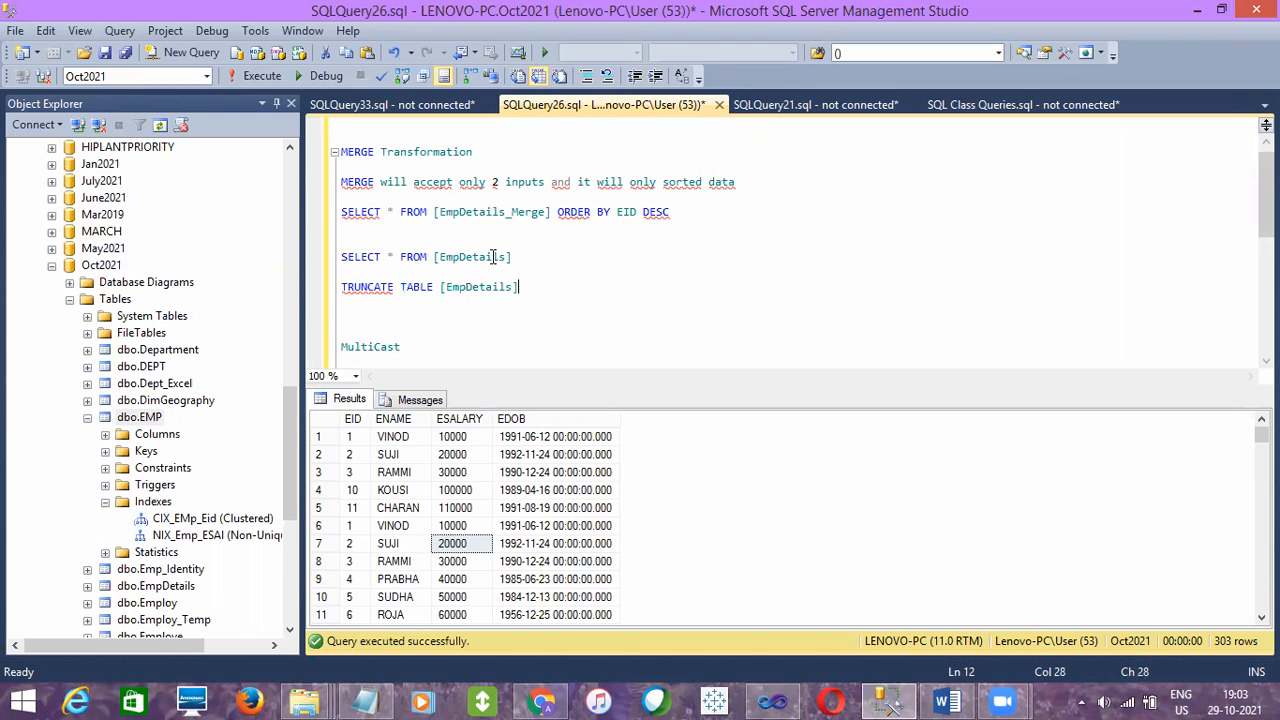
pyautogui.hotkey('shift', 'Up')
pyautogui.press('F5')
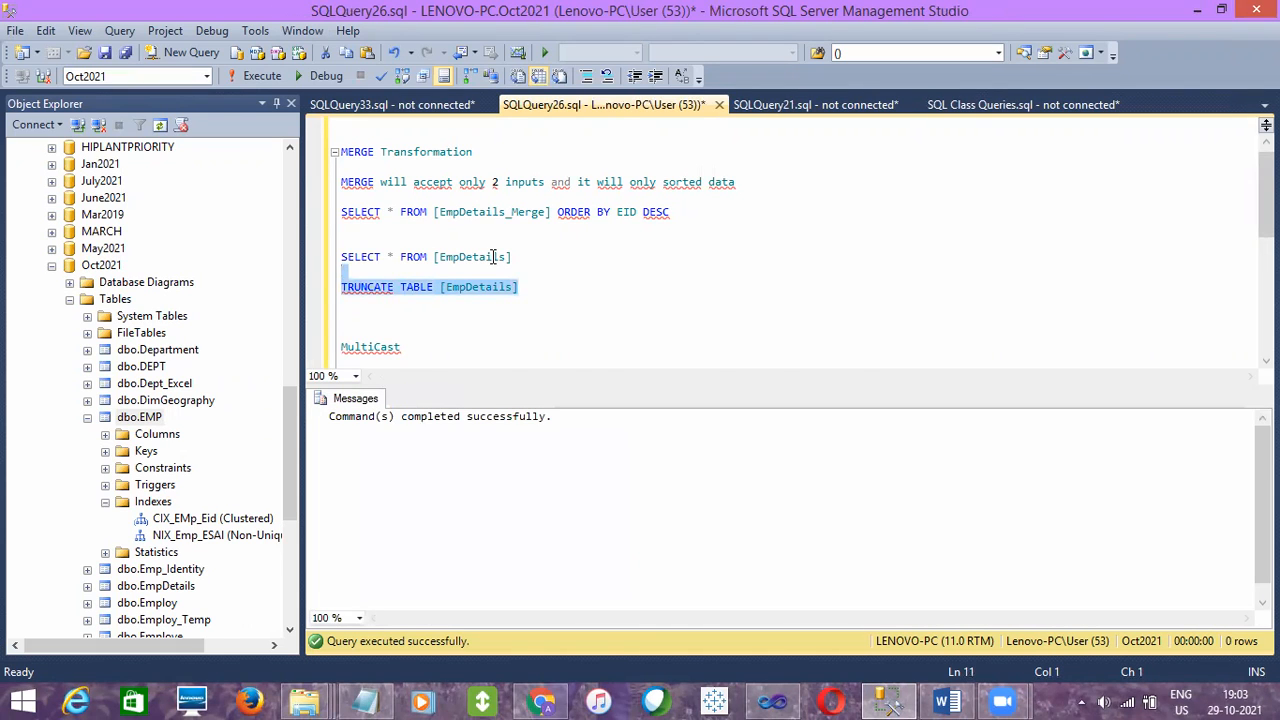
# - Remove the TRUNCATE statement from the script, rerun SELECT * FROM [EmpDetails], and hide the results pane
pyautogui.press('Delete')
pyautogui.click(518, 256)
pyautogui.hotkey('shift', 'Up')
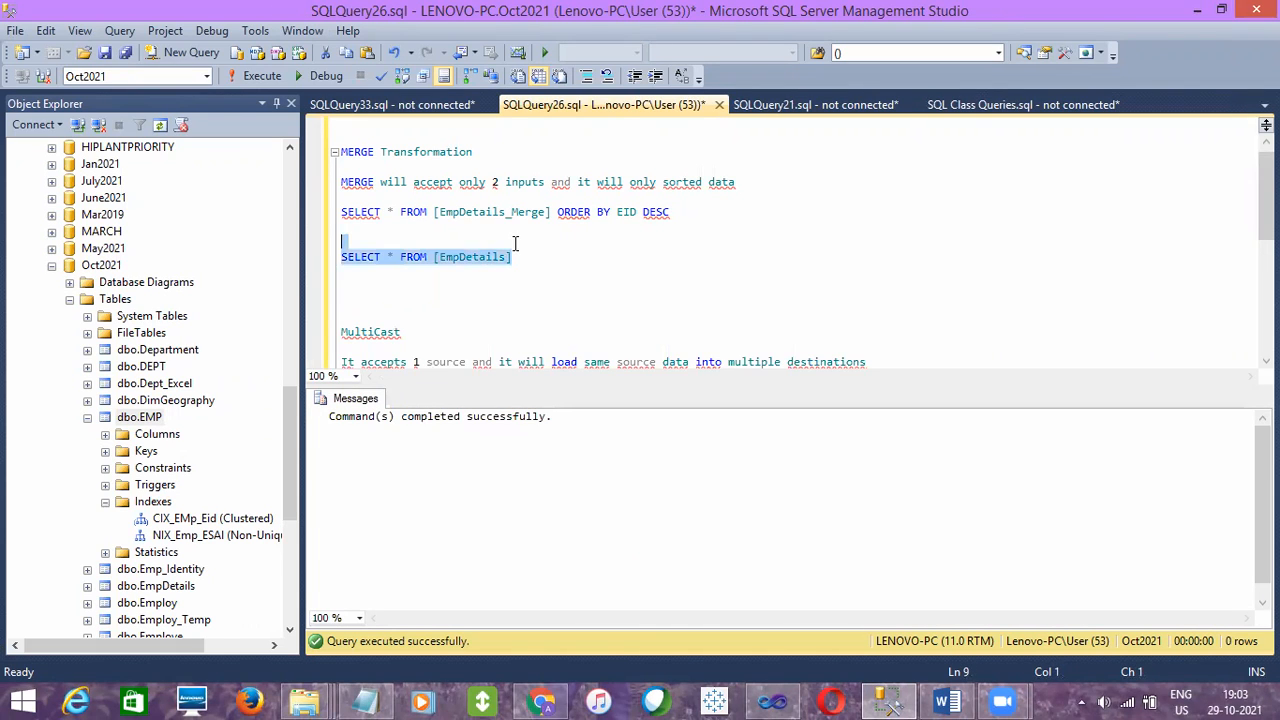
pyautogui.press('F5')
pyautogui.hotkey('ctrl', 'r')
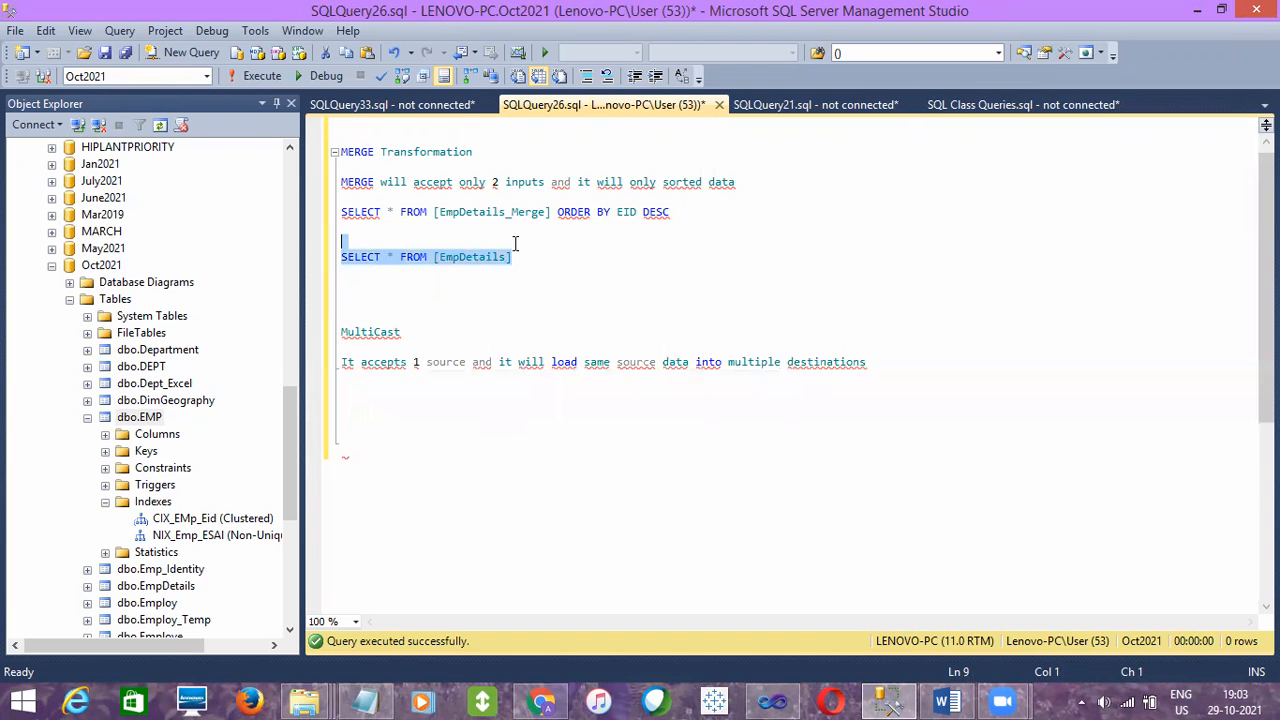
pyautogui.click(461, 292)
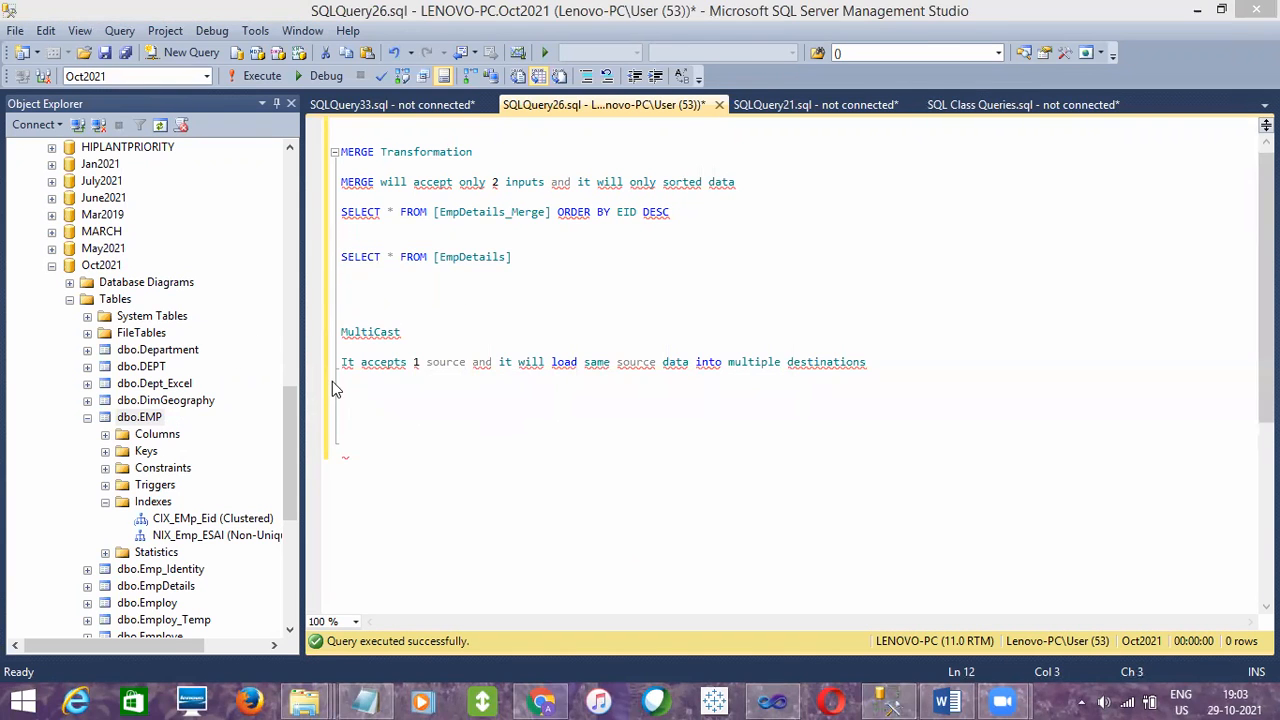
# - Insert the April2021 table [dbo].[SSIS_EmpDetails] above the MultiCast note, put TRUNCATE TABLE before it, and try running the statement against Oct2021
pyautogui.moveTo(283, 418); pyautogui.dragTo(285, 243)
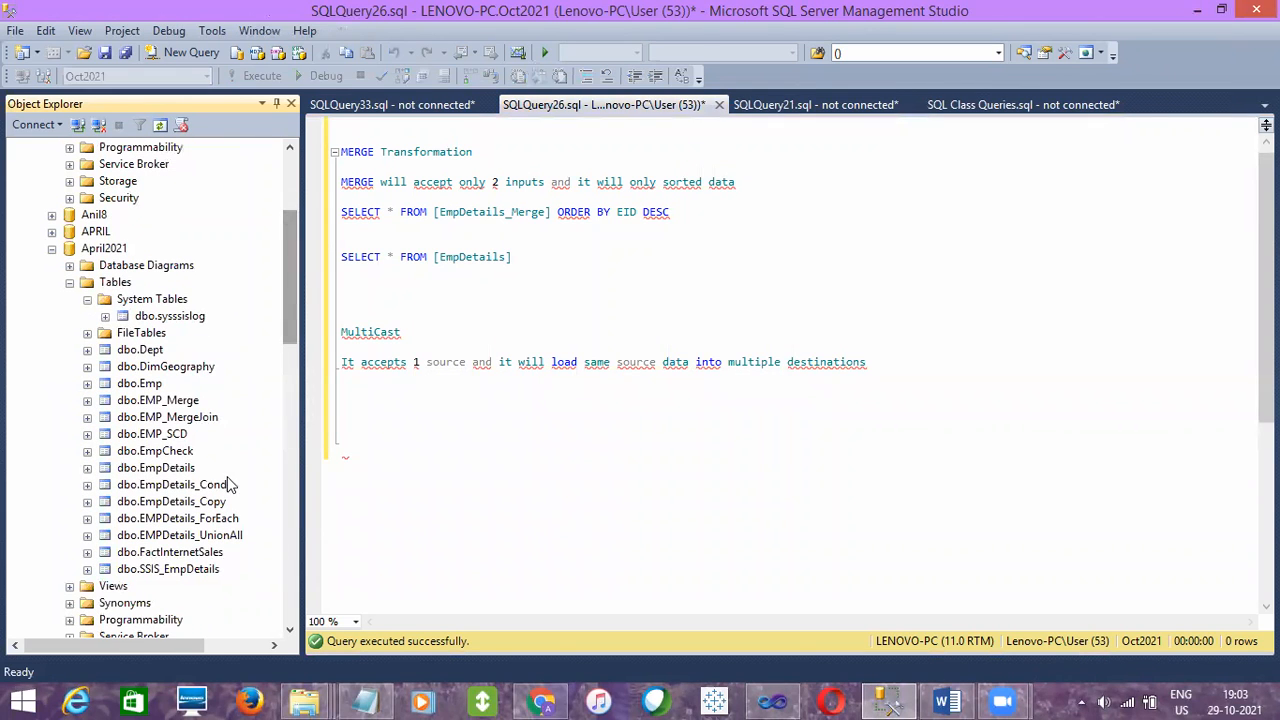
pyautogui.moveTo(177, 569); pyautogui.dragTo(476, 304)
pyautogui.click(435, 257)
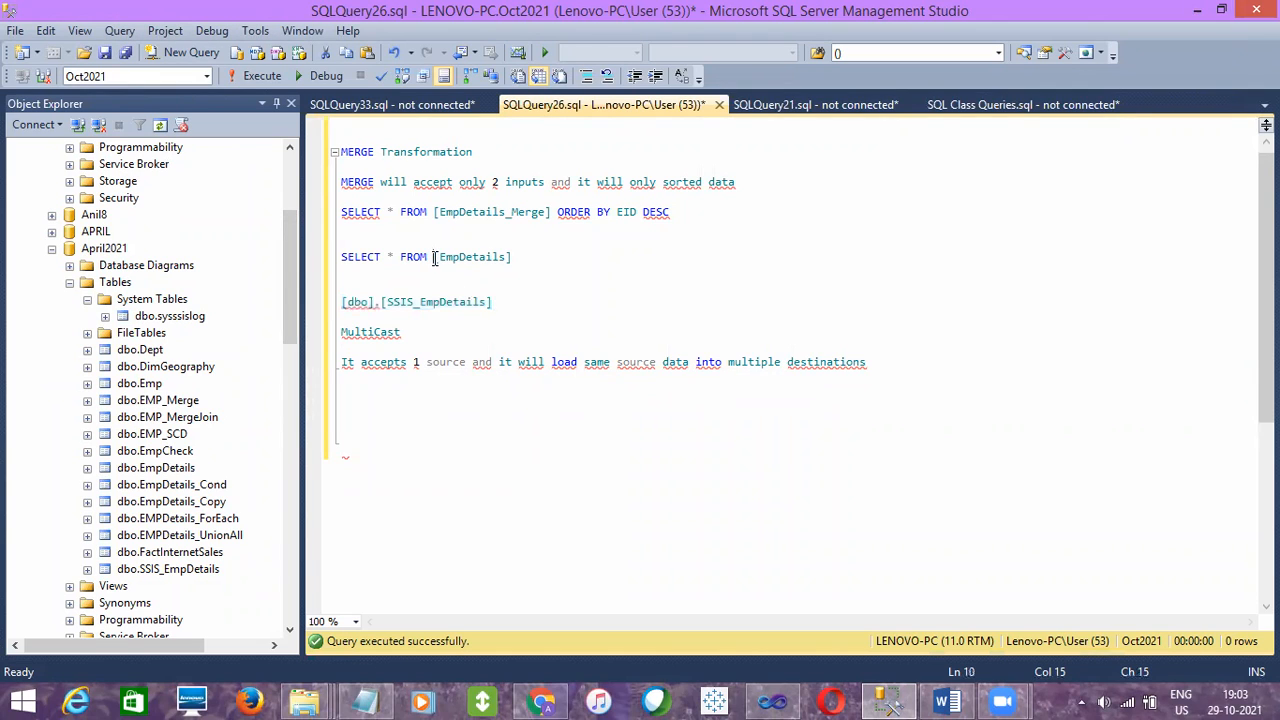
pyautogui.click(343, 303)
pyautogui.write('TRUNCATEE TABLE')
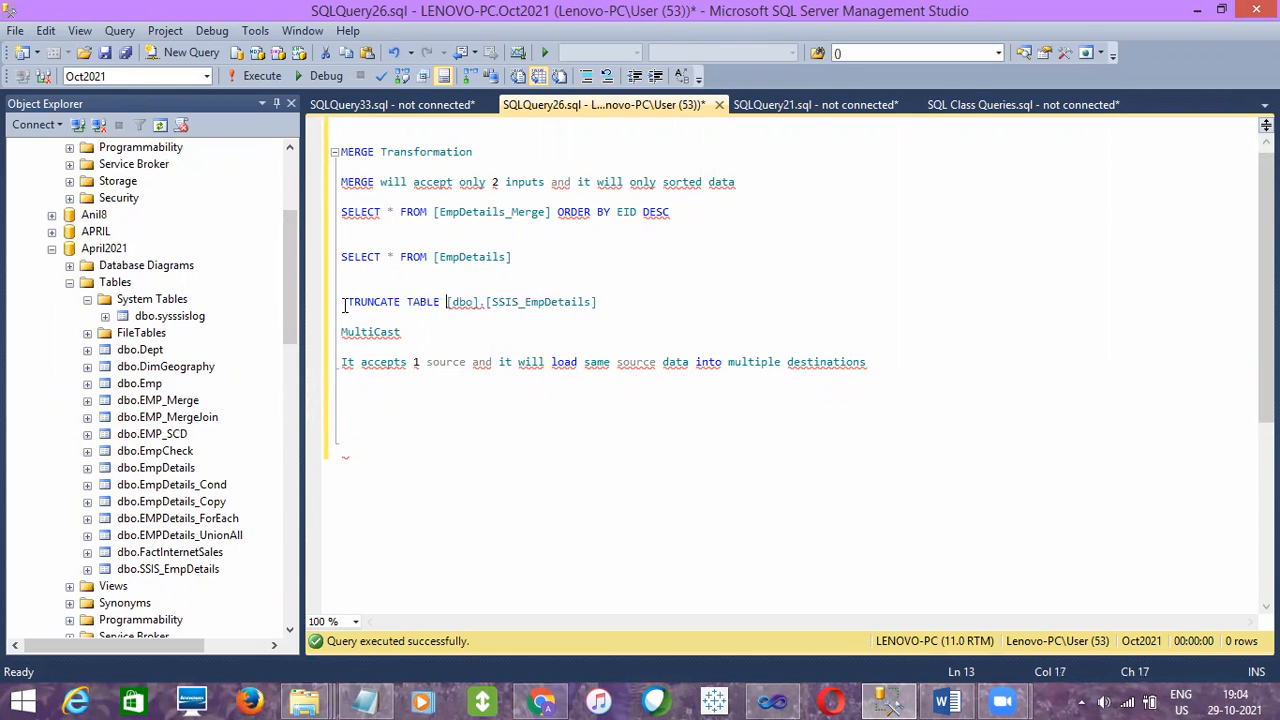
pyautogui.click(626, 303)
pyautogui.moveTo(626, 303); pyautogui.dragTo(617, 292)
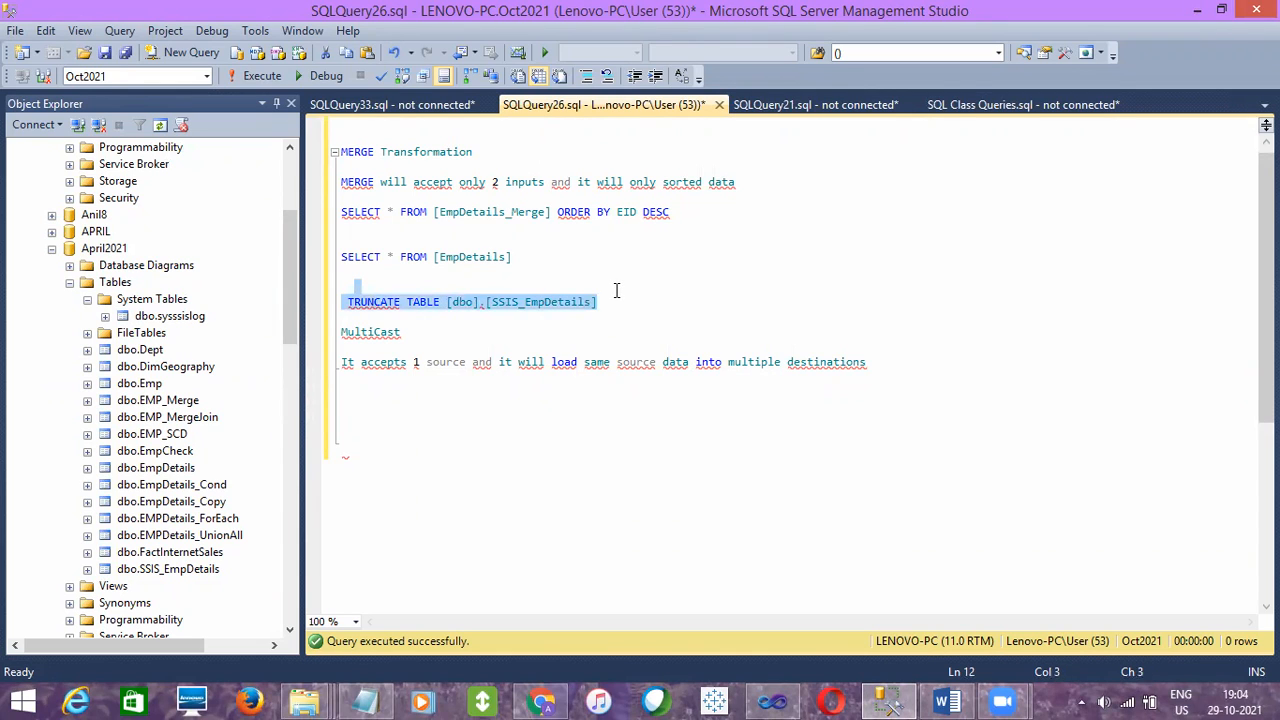
pyautogui.press('F5')
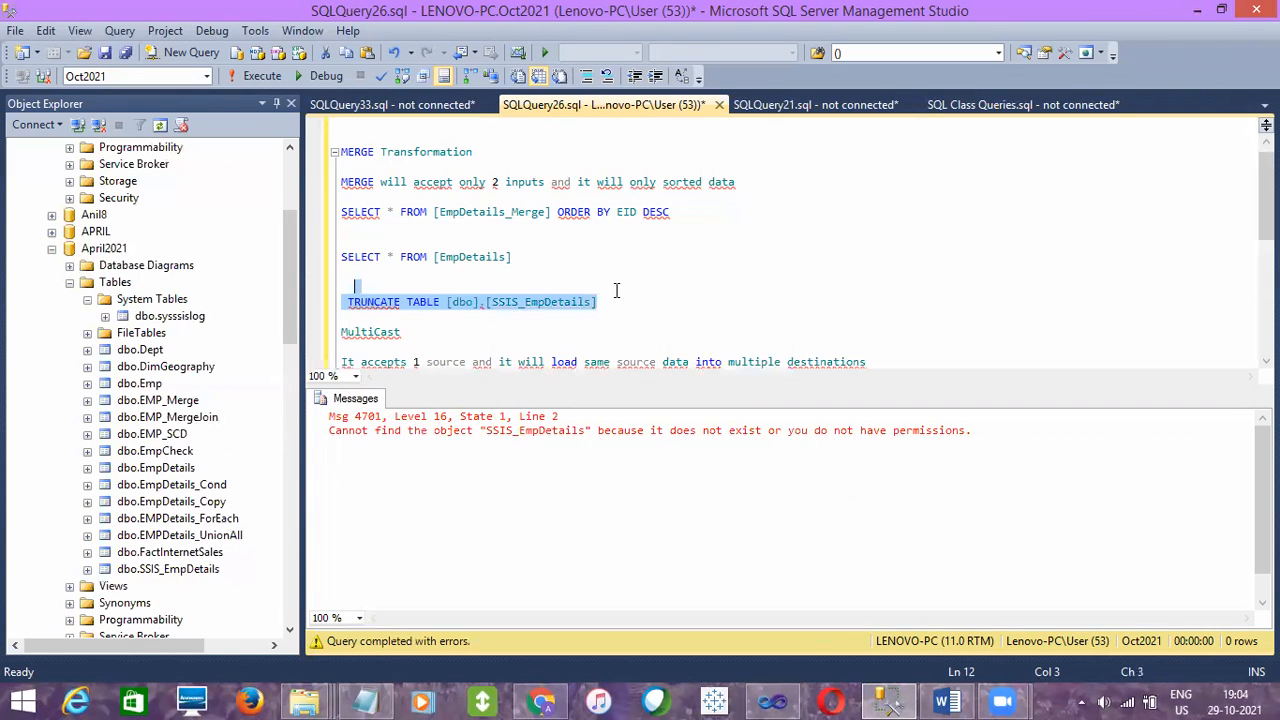
# - Switch the query's database to April2021, execute TRUNCATE TABLE [dbo].[SSIS_EmpDetails], and hide the results pane
pyautogui.click(206, 77)
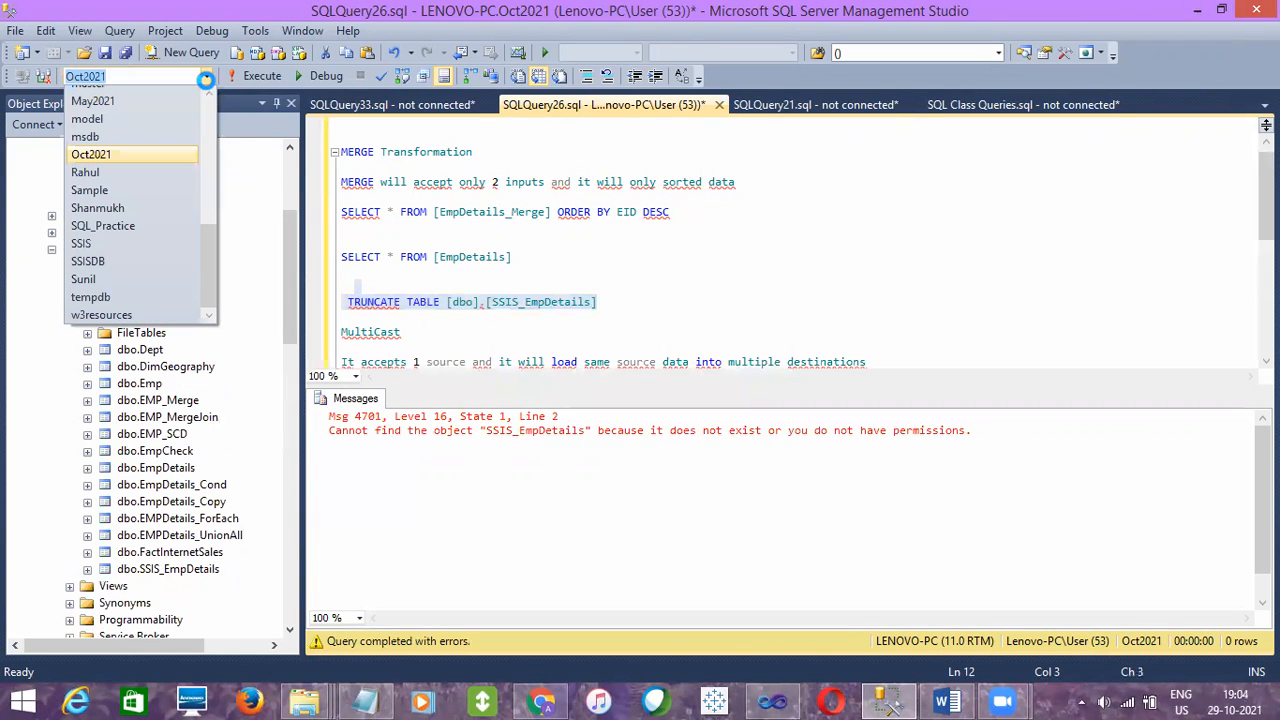
pyautogui.scroll(5, 208, 126)
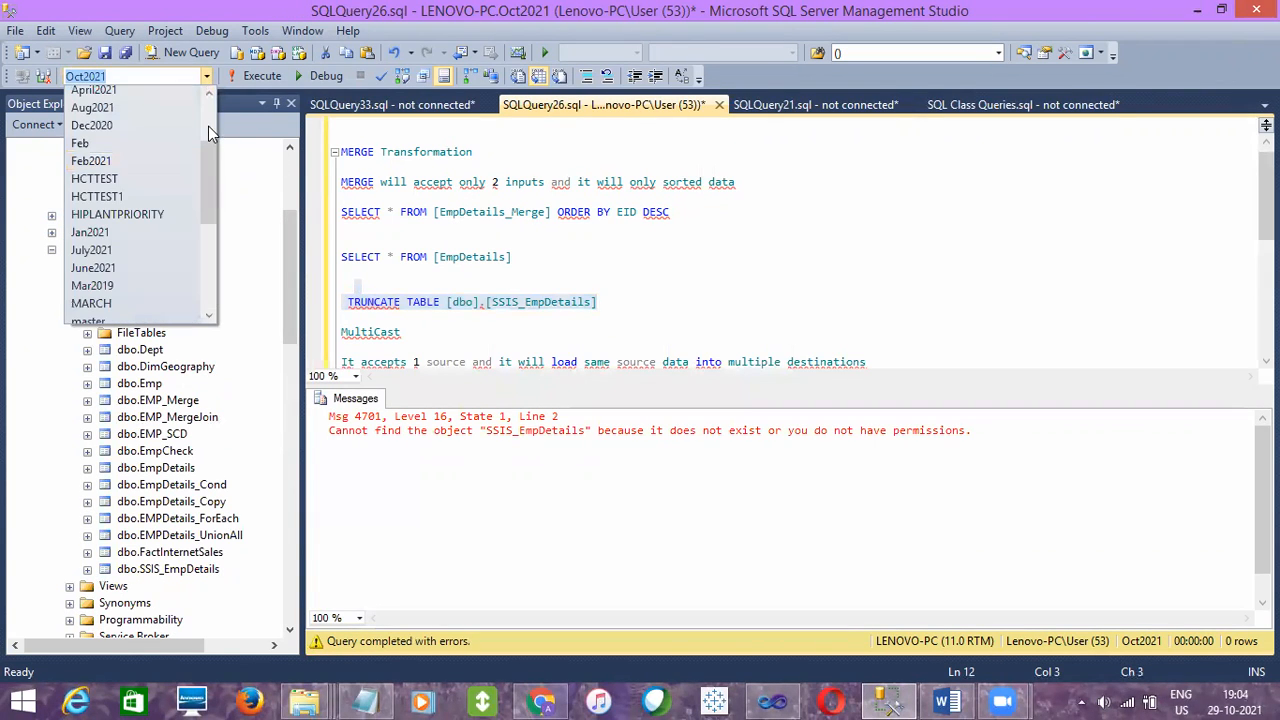
pyautogui.click(93, 89)
pyautogui.click(249, 75)
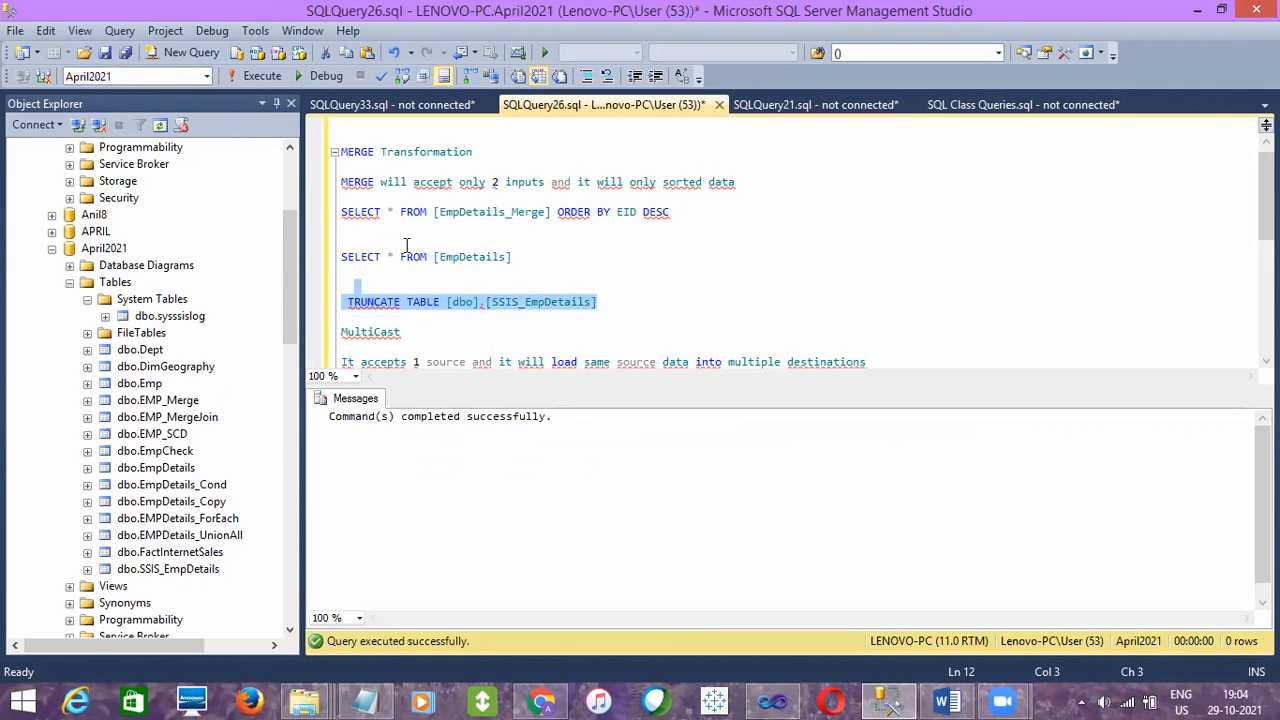
pyautogui.hotkey('ctrl', 'r')
# - Replace TRUNCATE TABLE with SELECT * before [dbo].[SSIS_EmpDetails], and try running it together with the EmpDetails query
pyautogui.moveTo(400, 250); pyautogui.dragTo(341, 256)
pyautogui.hotkey('ctrl', 'c')
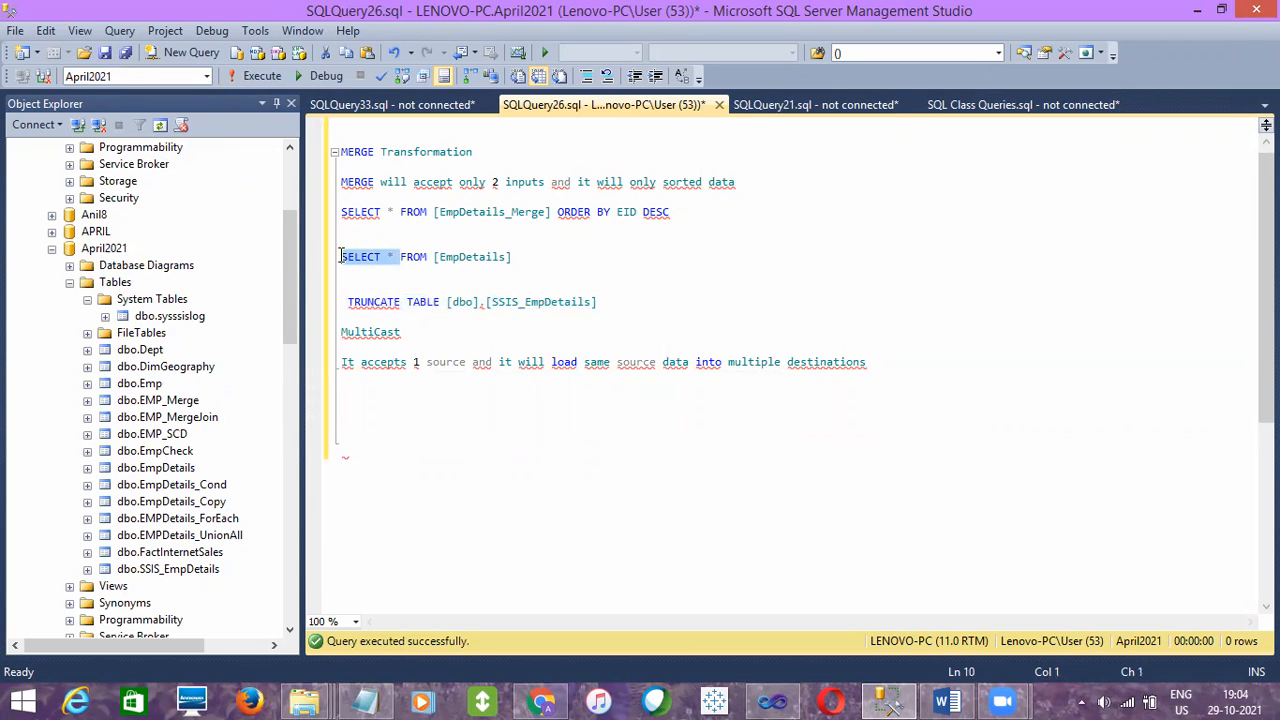
pyautogui.moveTo(439, 301); pyautogui.dragTo(348, 301)
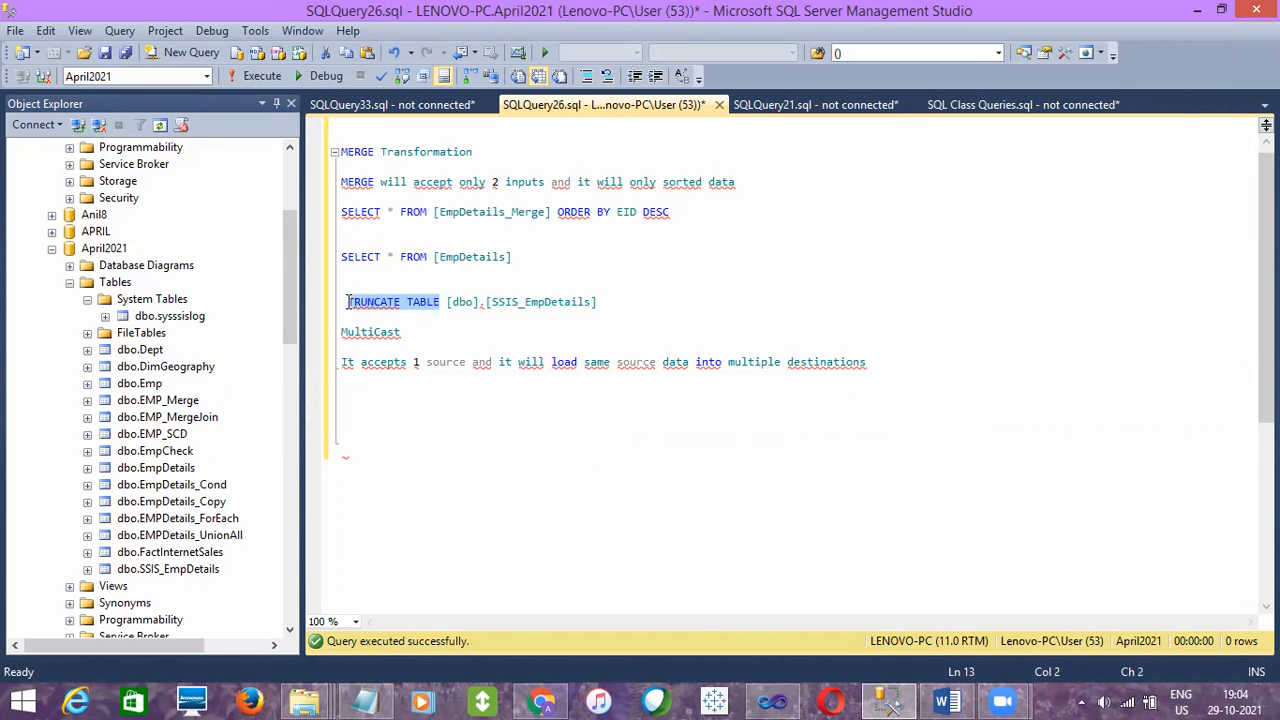
pyautogui.hotkey('ctrl', 'v')
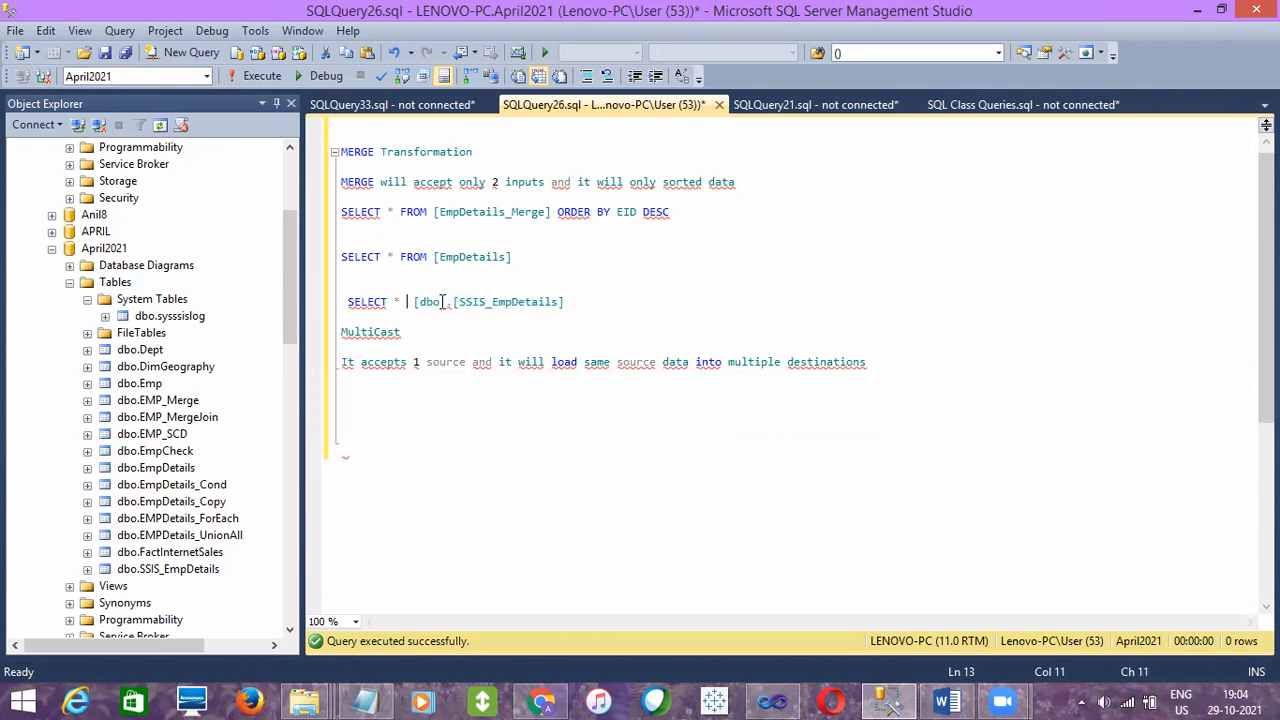
pyautogui.moveTo(589, 301); pyautogui.dragTo(528, 246)
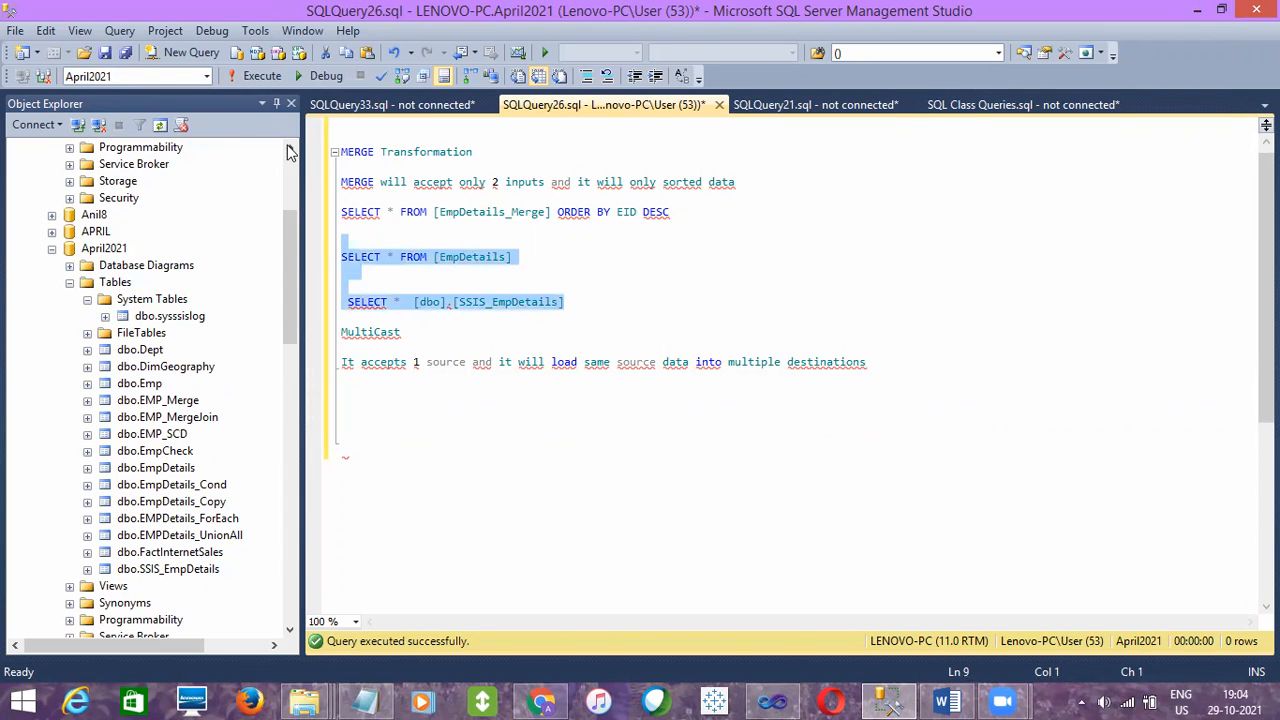
pyautogui.click(244, 79)
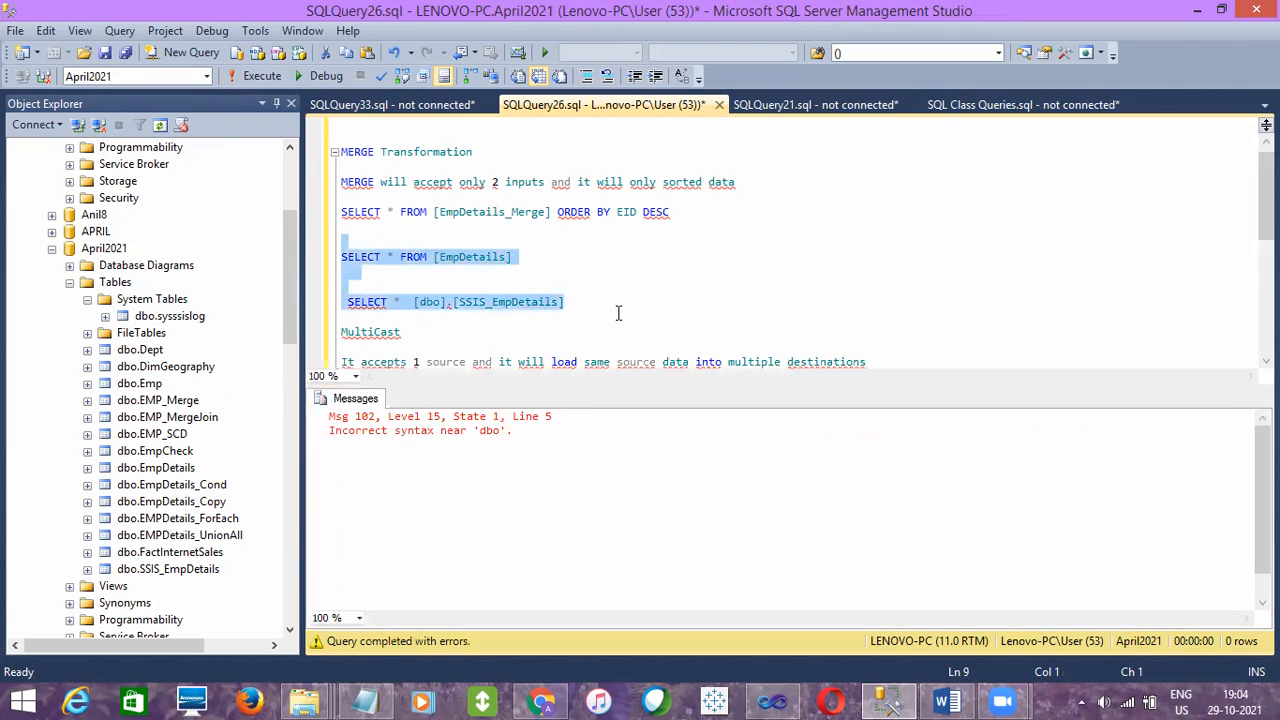
# - Add the FROM keyword before [dbo].[SSIS_EmpDetails] in the SELECT statement, and hide the messages pane
pyautogui.click(587, 307)
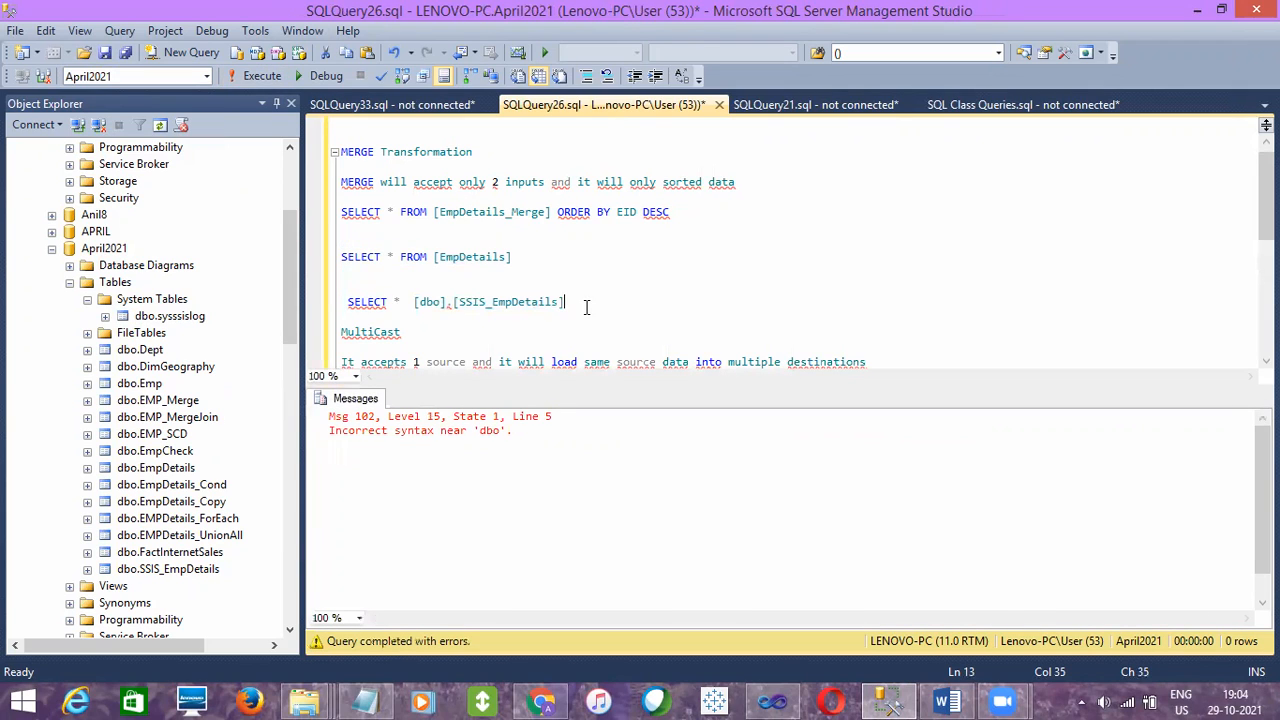
pyautogui.click(409, 302)
pyautogui.write('FROM')
pyautogui.hotkey('ctrl', 'r')
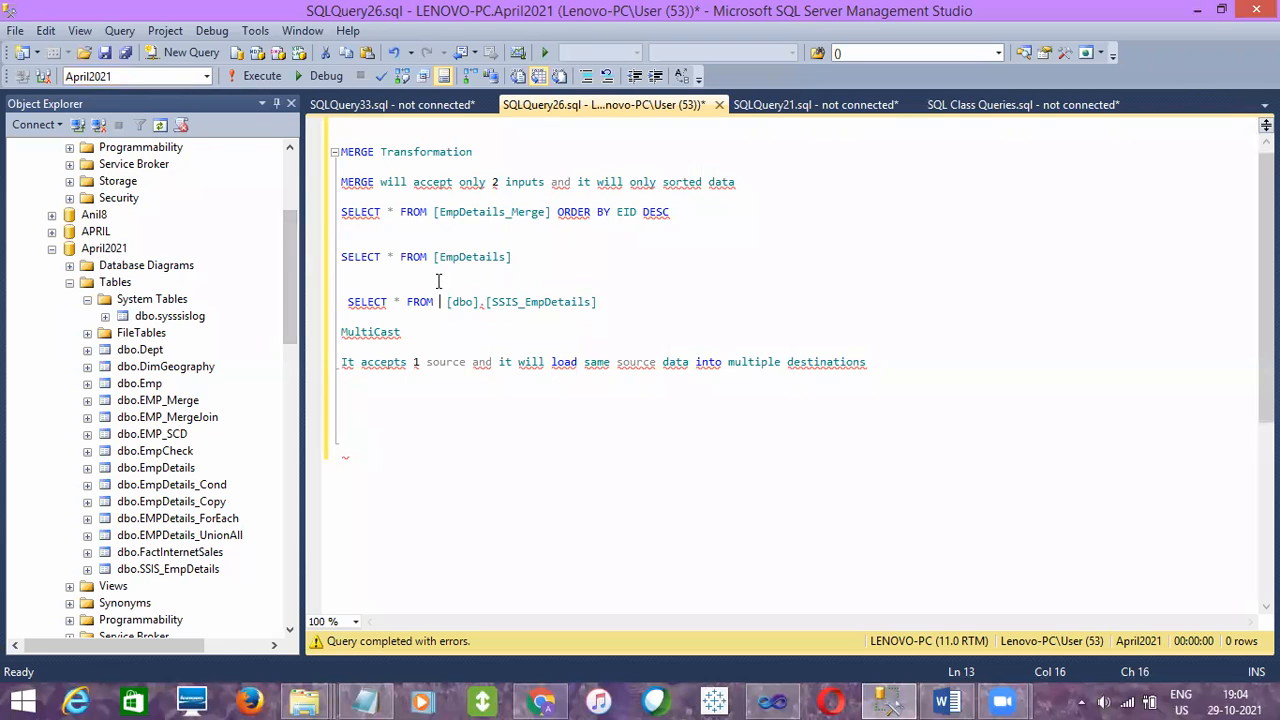
# - Collapse the April2021 Tables folder in the object tree and switch the query's database back to Oct2021
pyautogui.click(69, 282)
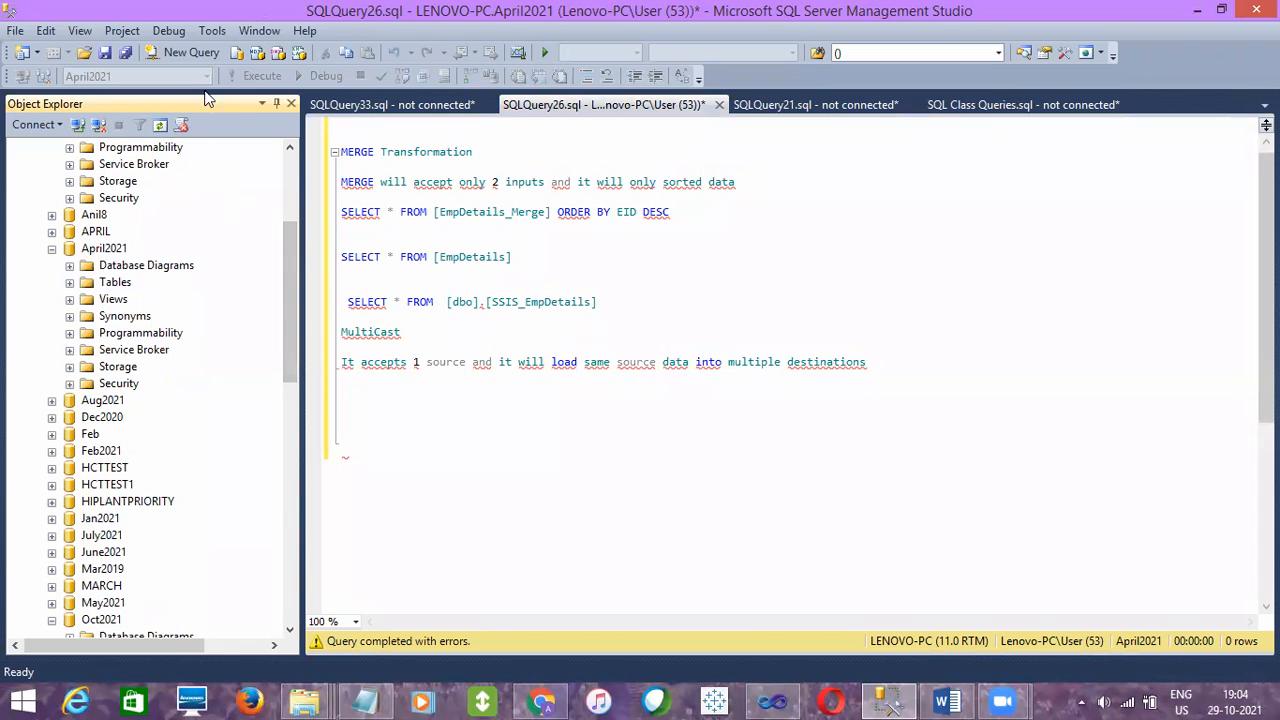
pyautogui.click(427, 257)
pyautogui.click(157, 77)
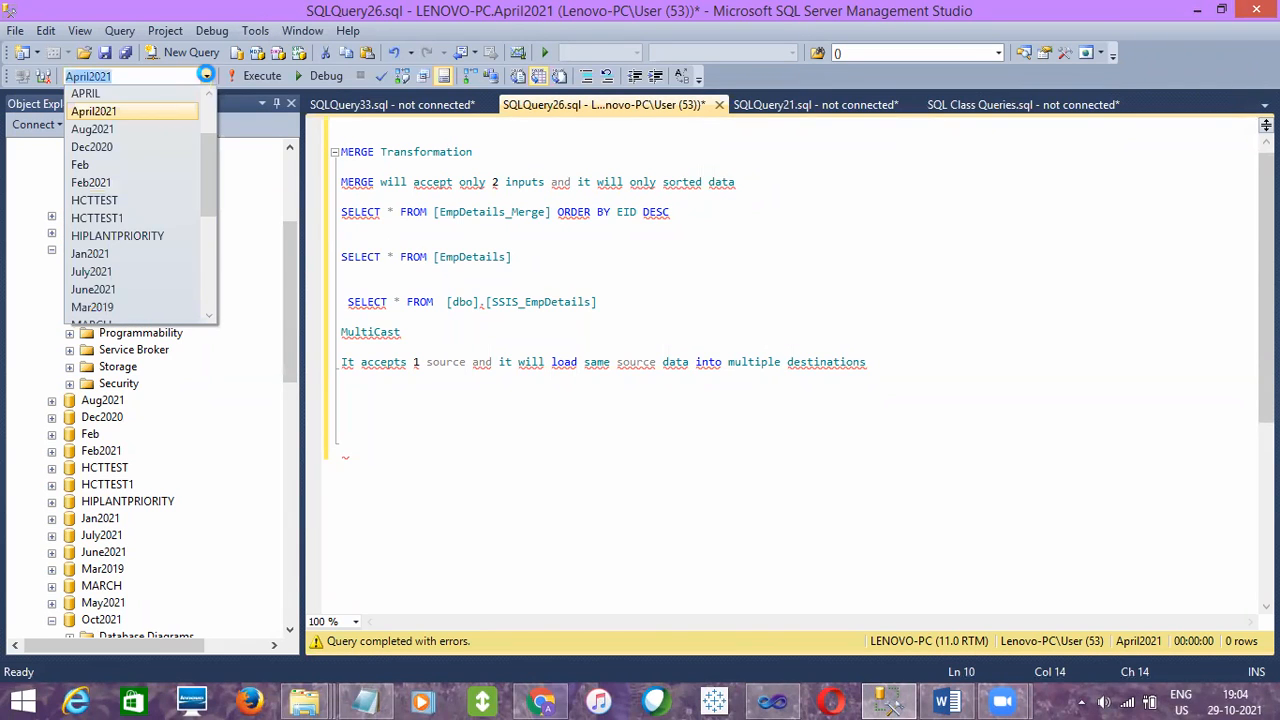
pyautogui.moveTo(206, 169); pyautogui.dragTo(206, 260)
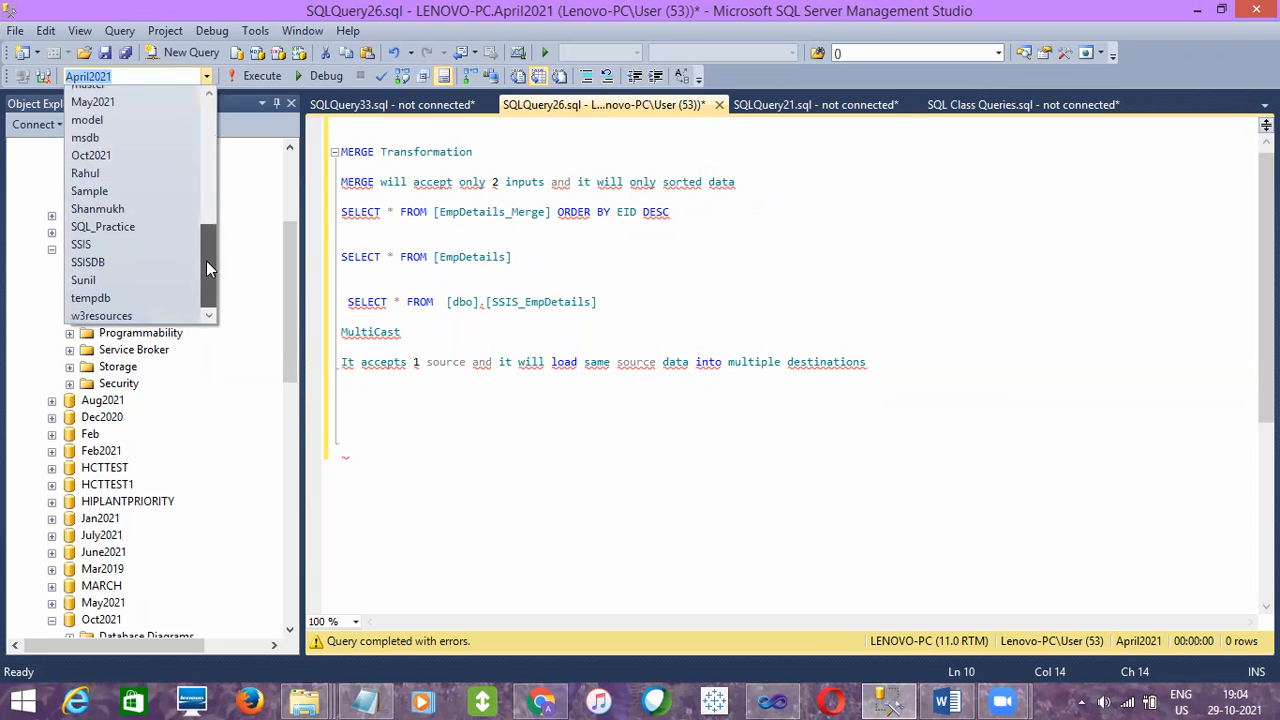
pyautogui.click(105, 156)
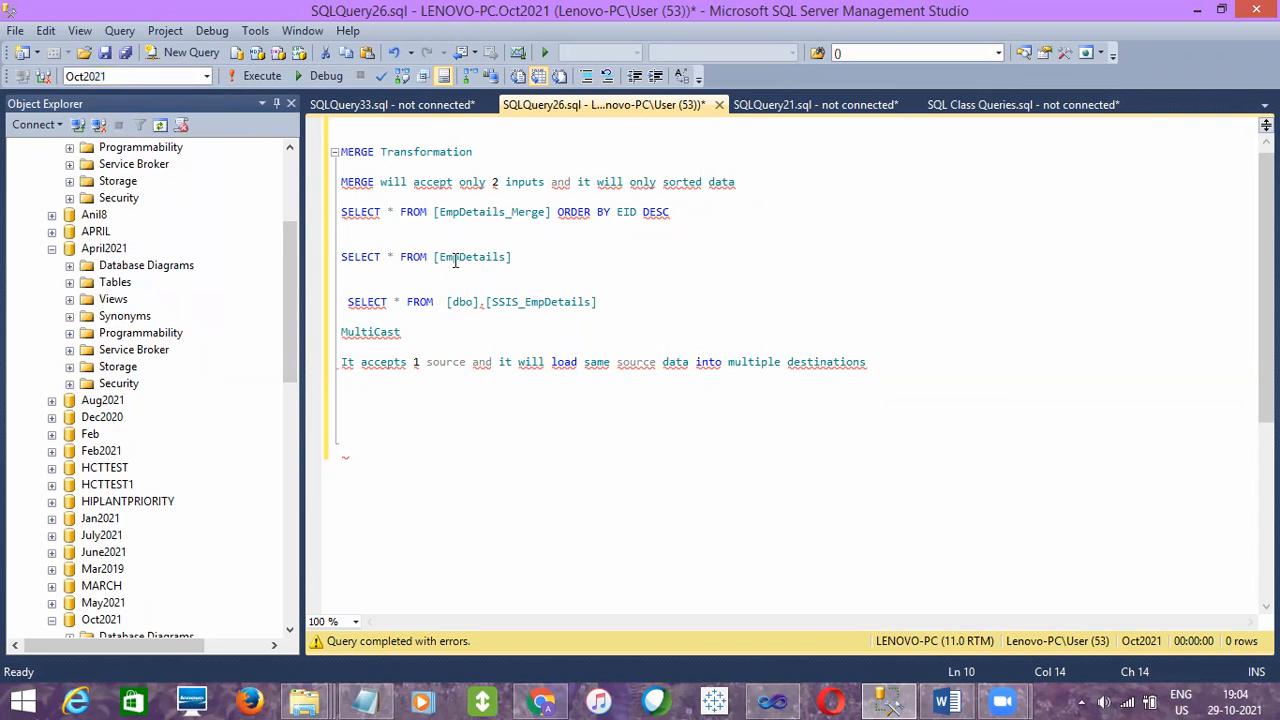
# - Prefix [dbo].[SSIS_EmpDetails] in the last SELECT statement with the database name April2021 and a dot
pyautogui.click(447, 301)
pyautogui.write('April')
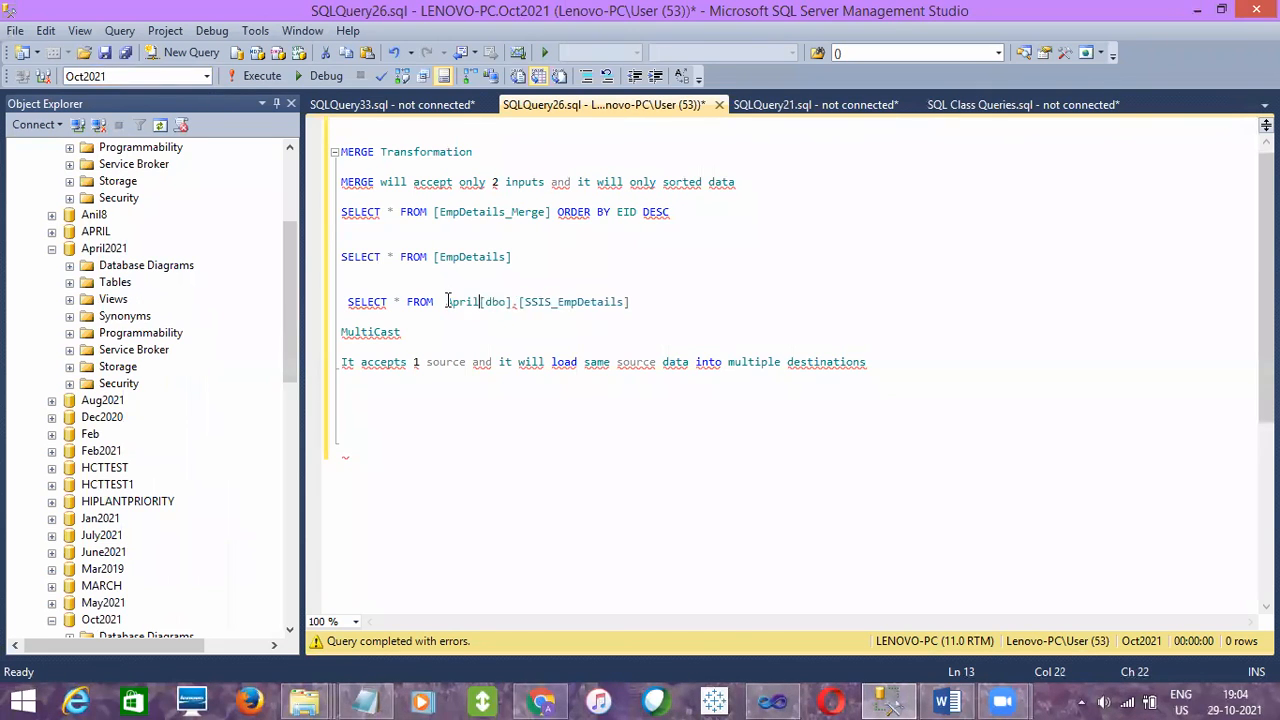
pyautogui.write('2021')
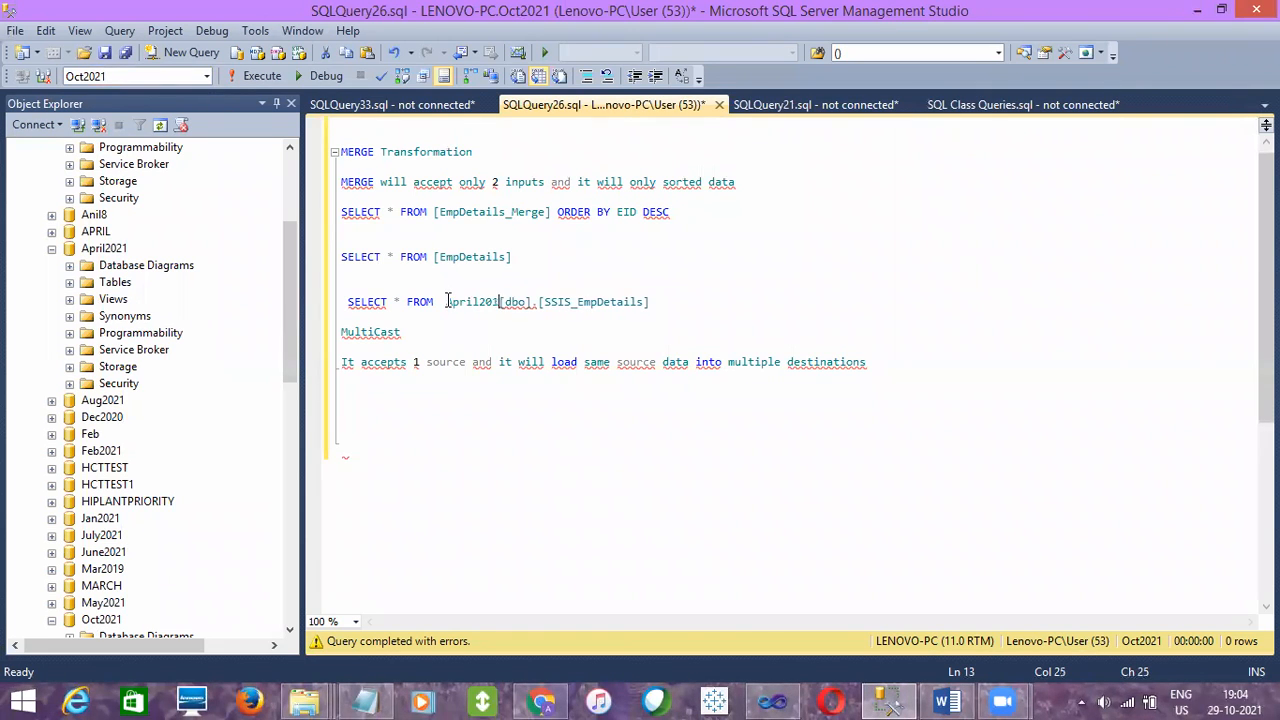
pyautogui.press('BackSpace')
pyautogui.write('21.')
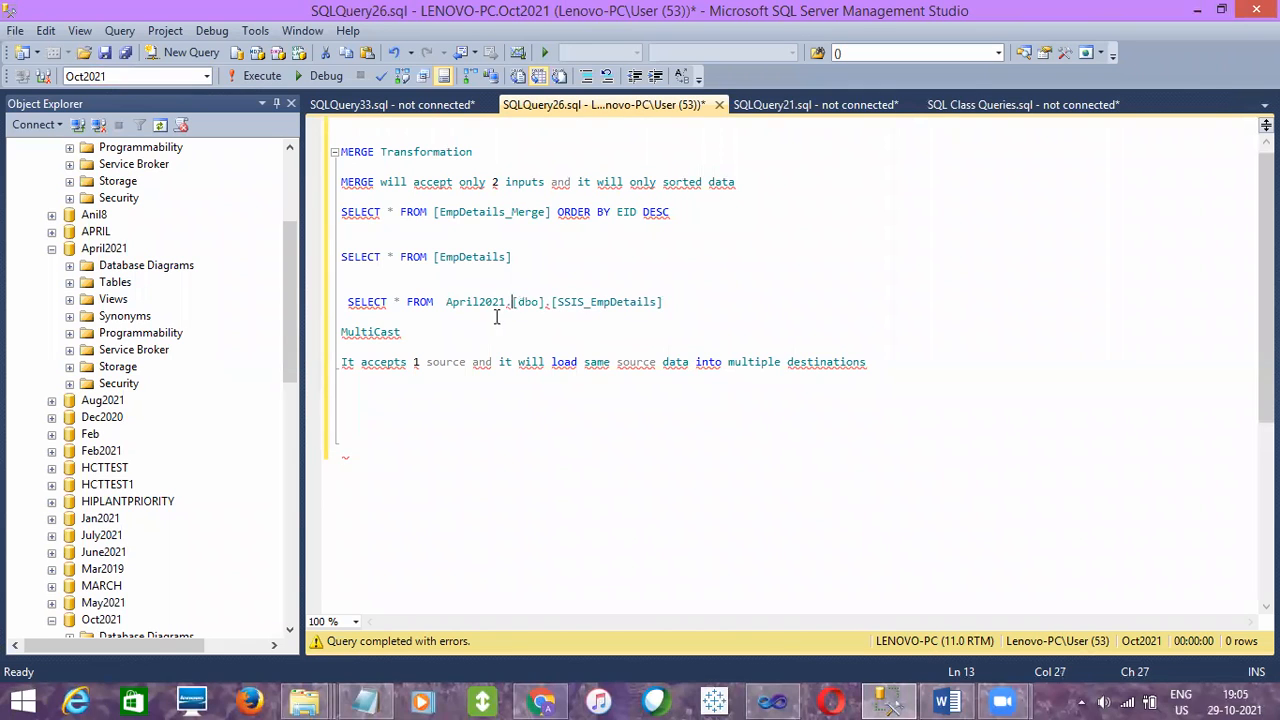
# - Run the SELECT on April2021.[dbo].[SSIS_EmpDetails] alone and review the database, schema and table parts of its name
pyautogui.click(694, 300)
pyautogui.moveTo(680, 302); pyautogui.dragTo(669, 289)
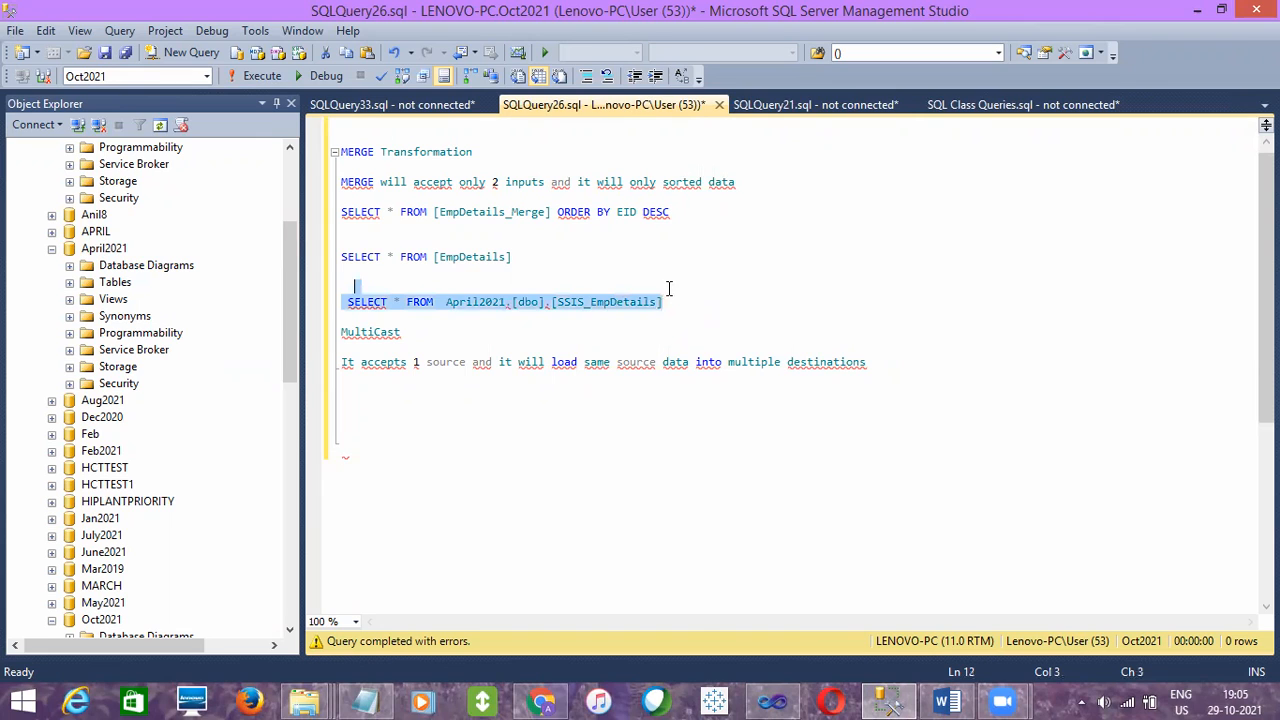
pyautogui.click(251, 80)
pyautogui.click(464, 332)
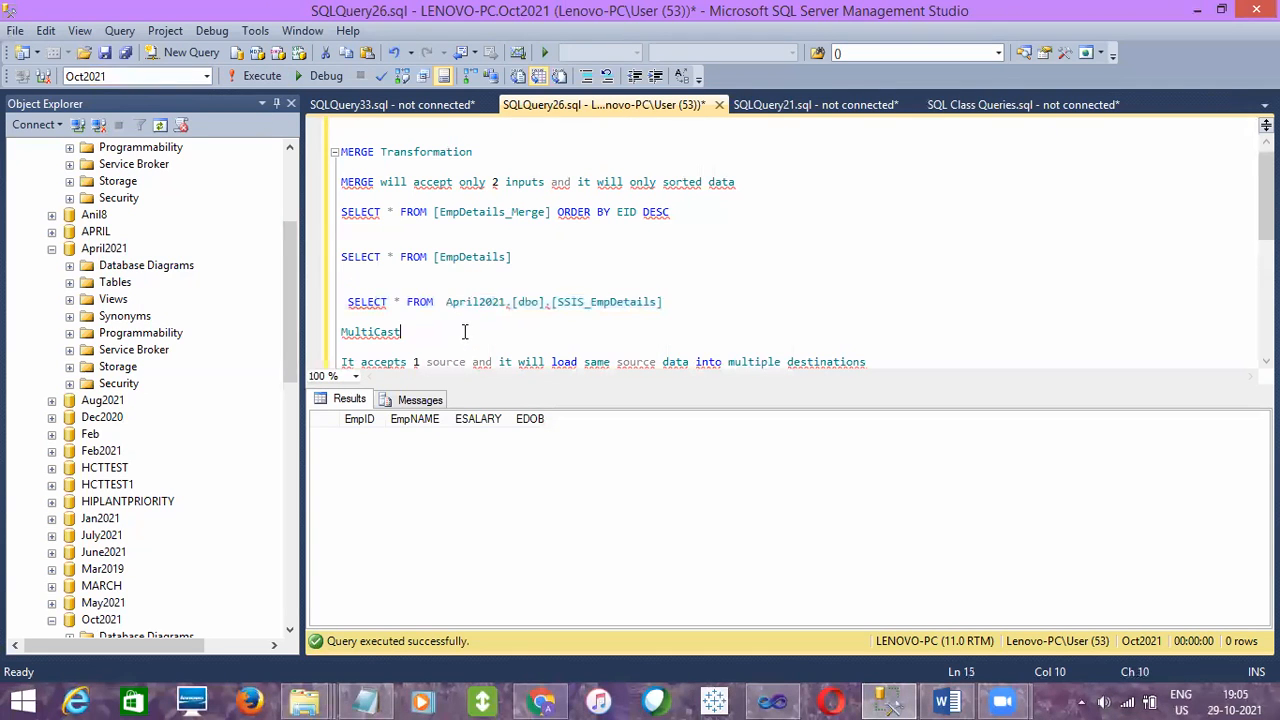
pyautogui.doubleClick(477, 301)
pyautogui.click(470, 326)
pyautogui.doubleClick(477, 303)
pyautogui.doubleClick(527, 301)
pyautogui.doubleClick(590, 301)
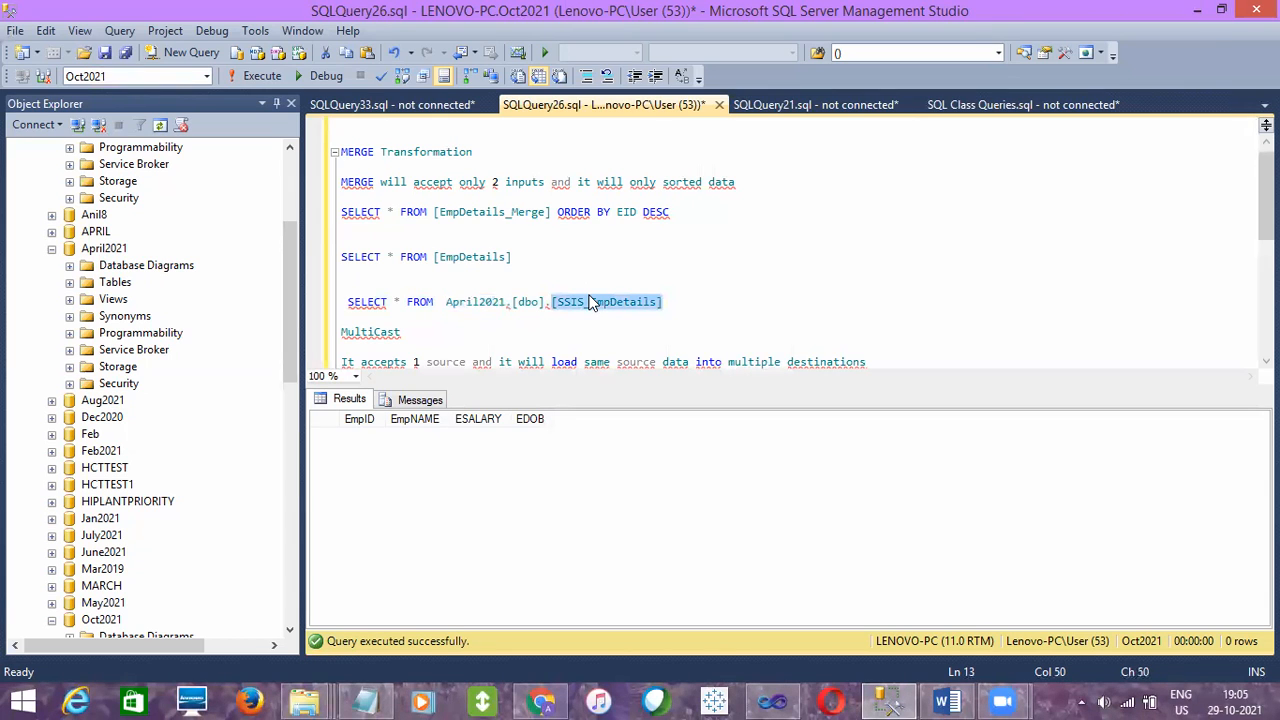
# - Run the SELECT statements on [EmpDetails] and April2021.[dbo].[SSIS_EmpDetails] together to check both destination tables before loading
pyautogui.click(682, 297)
pyautogui.moveTo(682, 297); pyautogui.dragTo(595, 242)
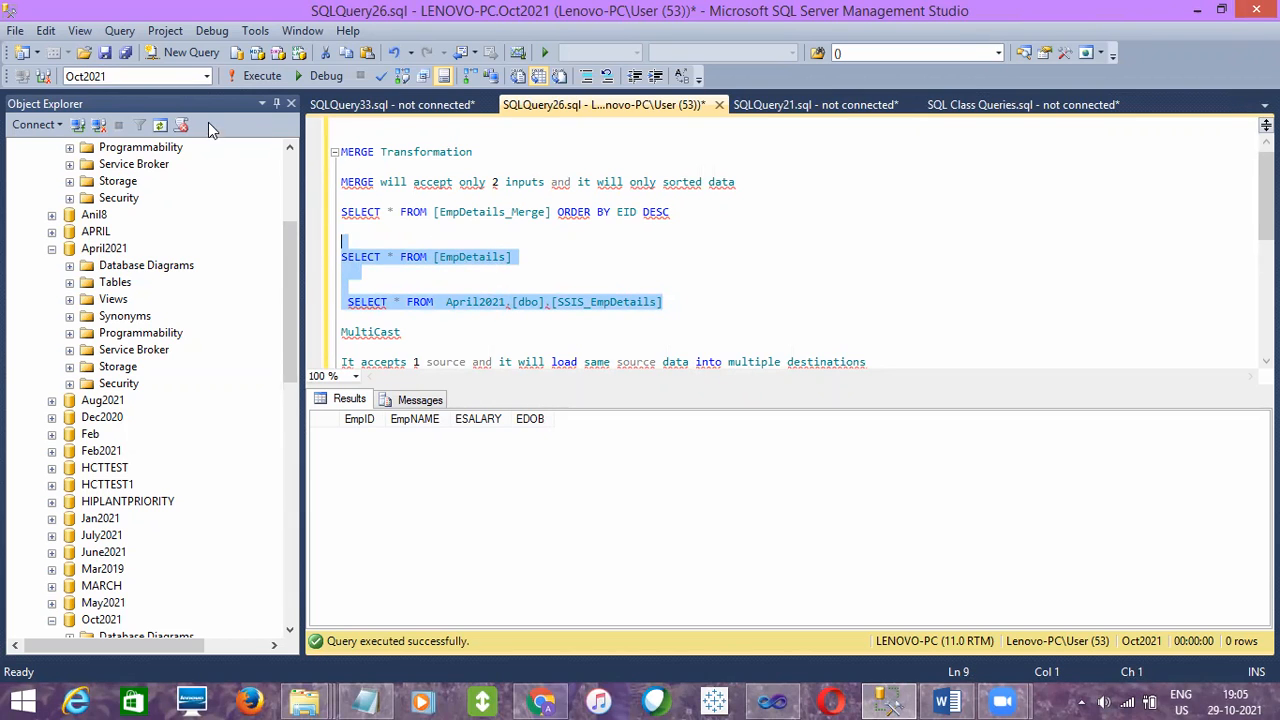
pyautogui.click(659, 338)
pyautogui.click(667, 301)
pyautogui.moveTo(667, 301); pyautogui.dragTo(345, 240)
pyautogui.click(272, 80)
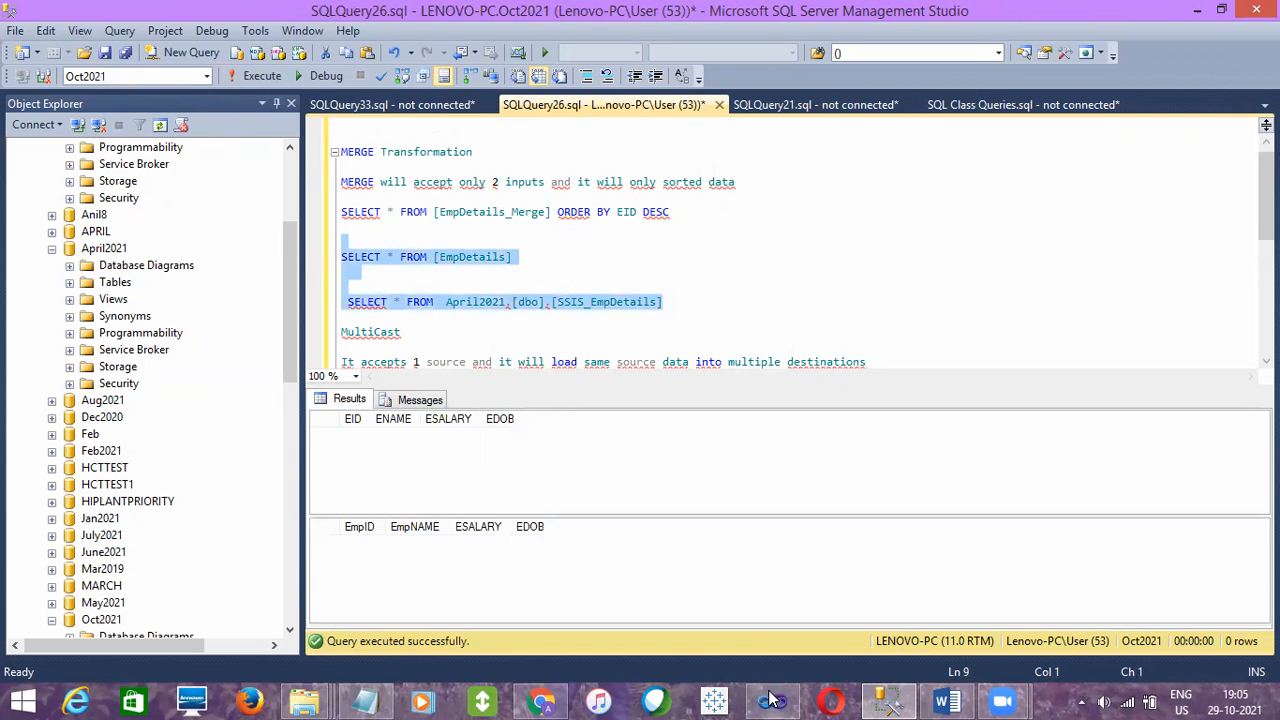
# - Run the SELECT on [EmpDetails_Merge] without its ORDER BY clause to view the source rows
pyautogui.click(558, 211)
pyautogui.moveTo(561, 206); pyautogui.dragTo(553, 196)
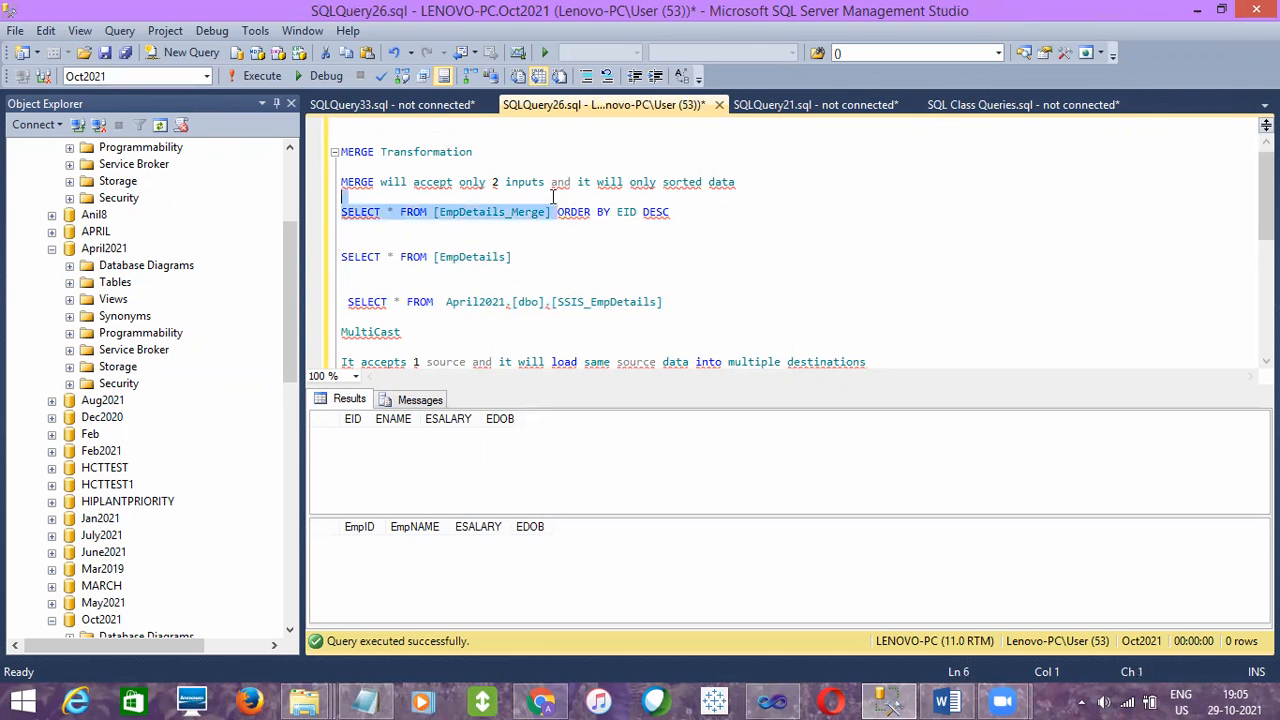
pyautogui.click(260, 77)
pyautogui.click(395, 507)
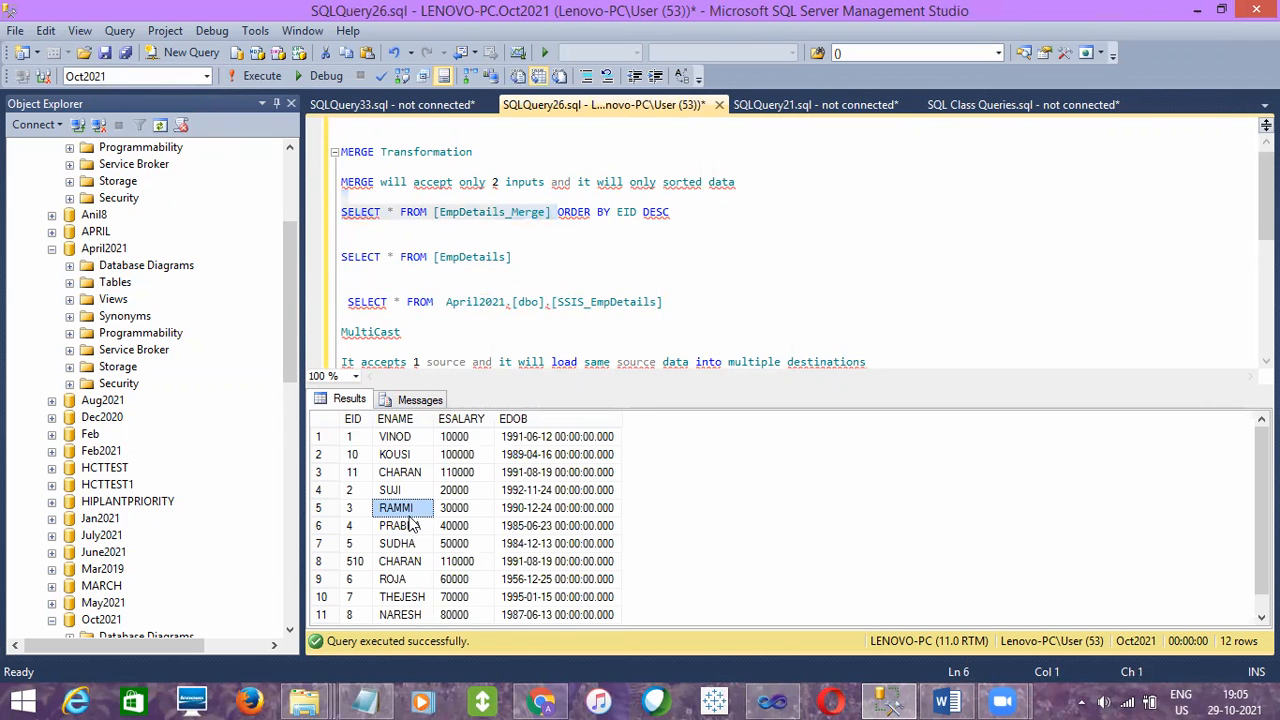
# - Switch to the MyFirstPackage project in Visual Studio and execute the BasicDataLoad.dtsx package
pyautogui.click(773, 701)
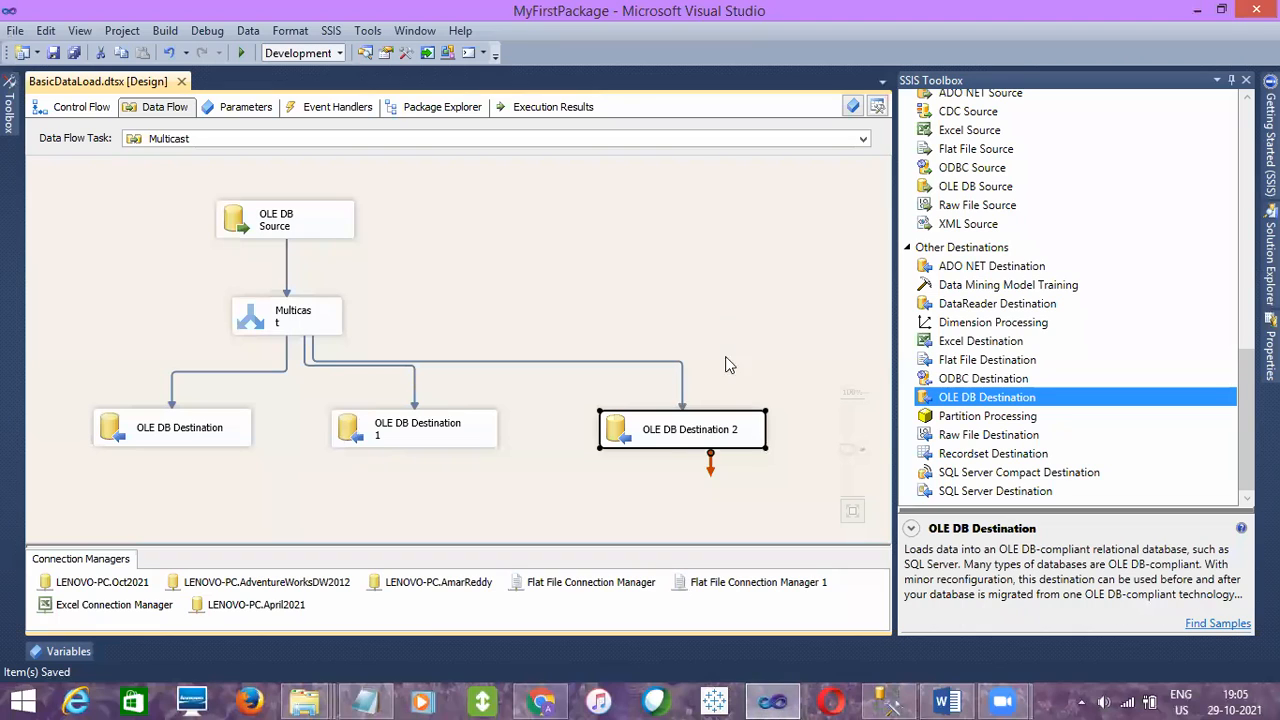
pyautogui.click(1270, 255)
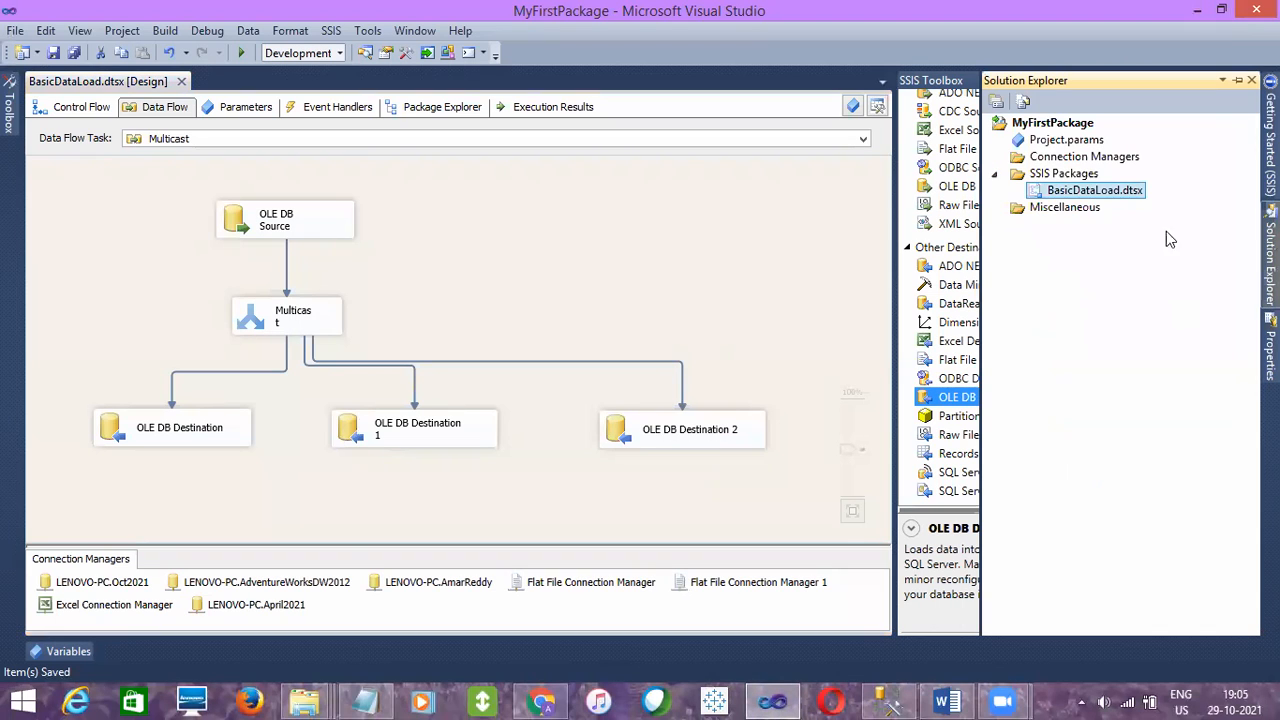
pyautogui.rightClick(1087, 197)
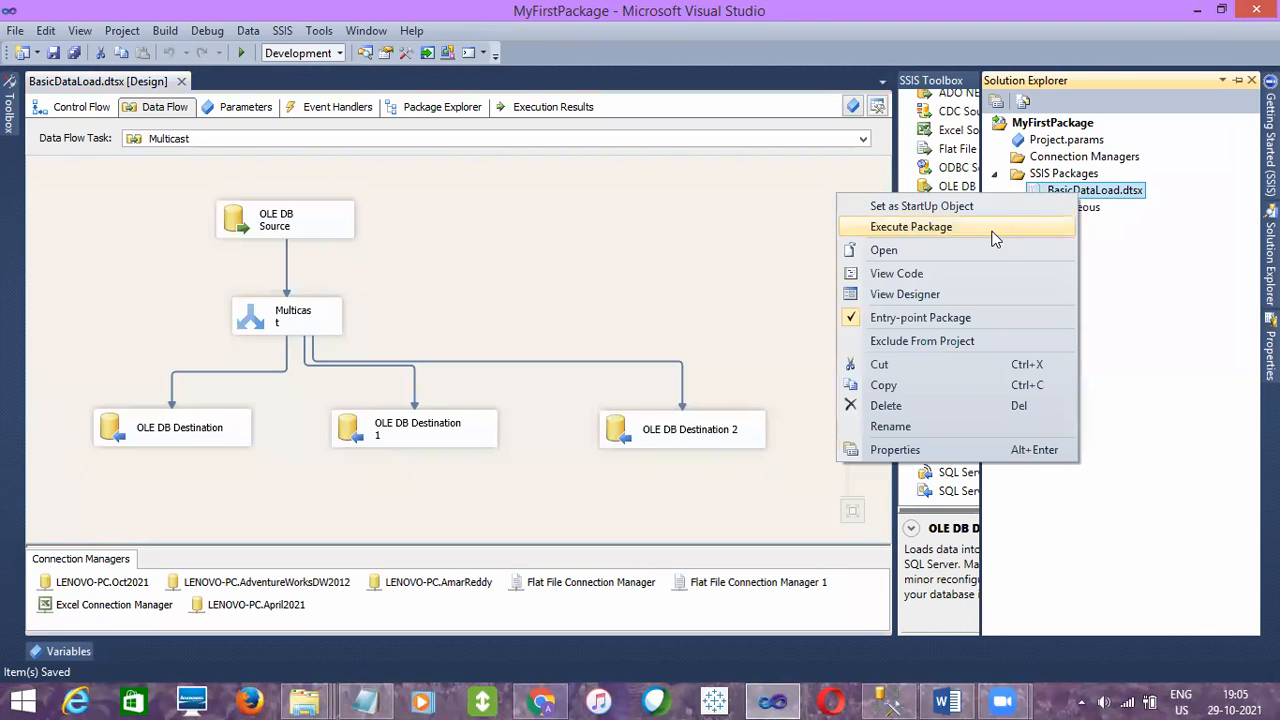
pyautogui.click(991, 230)
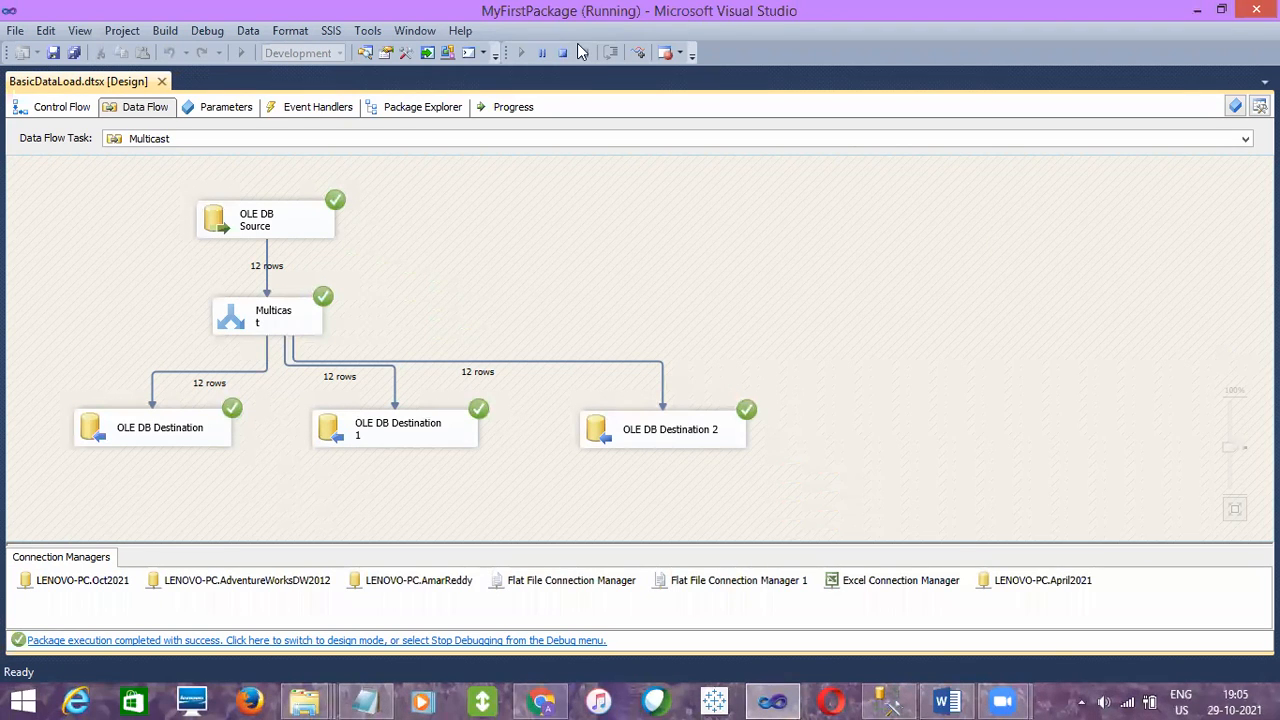
# - Examine the executed data flow from the OLE DB Source through the Multicast to its three OLE DB destinations, including the row counts
pyautogui.click(285, 216)
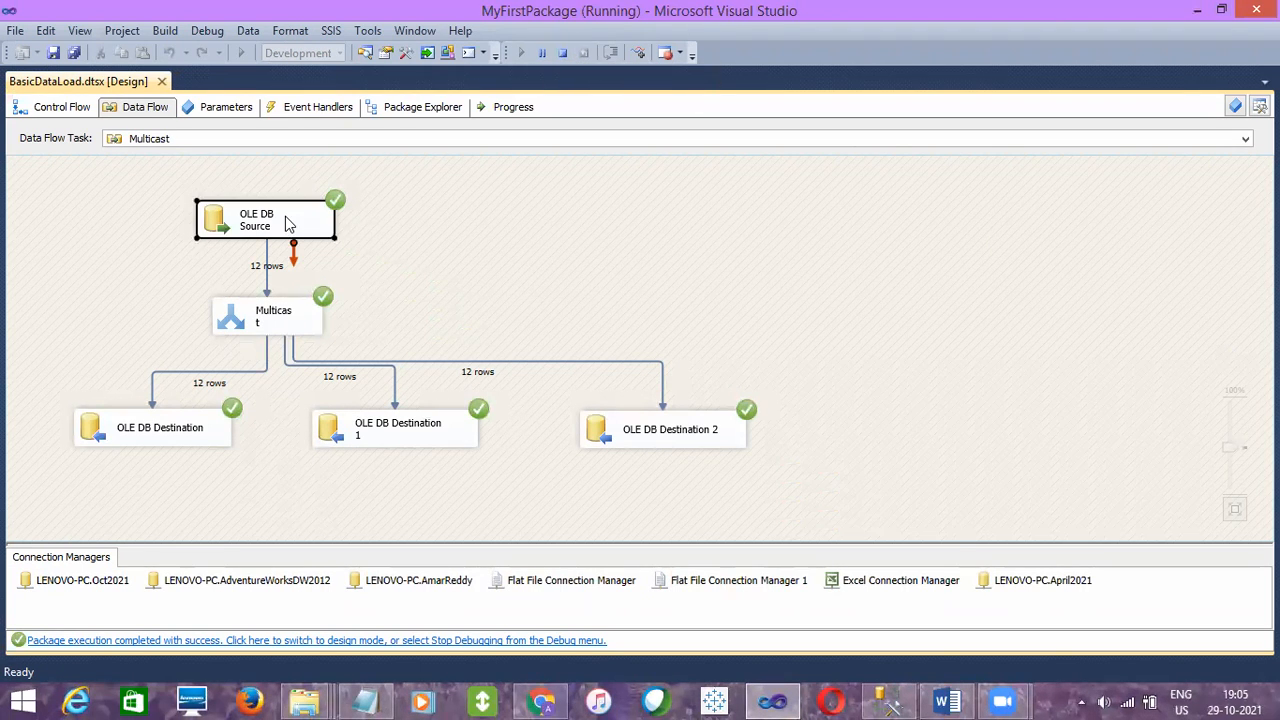
pyautogui.click(287, 313)
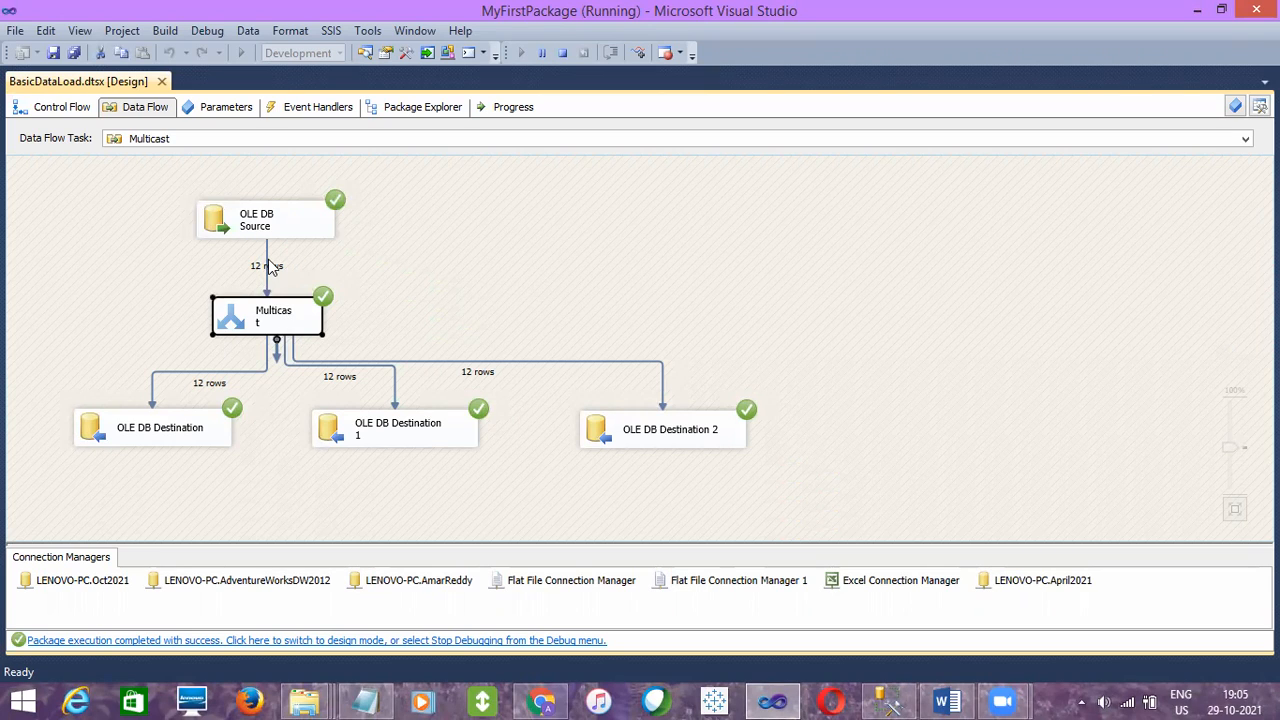
pyautogui.click(267, 263)
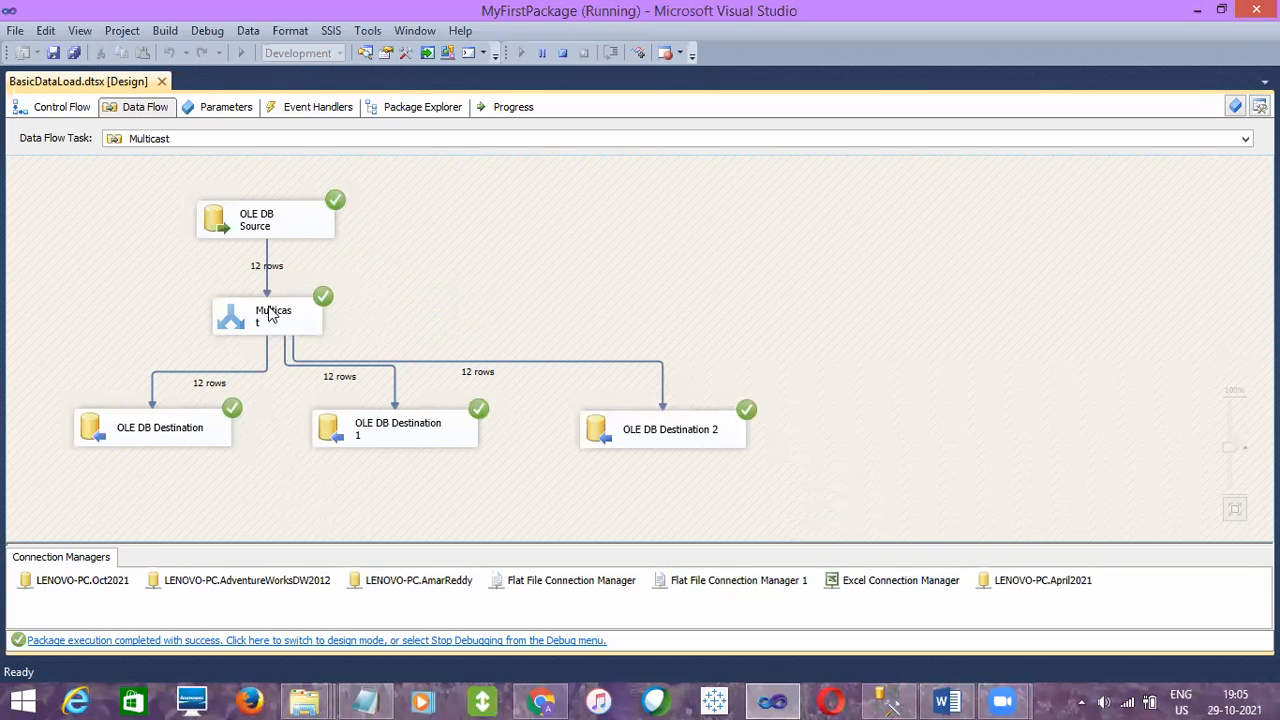
pyautogui.click(188, 432)
pyautogui.click(221, 369)
pyautogui.click(300, 319)
pyautogui.click(372, 410)
pyautogui.click(385, 432)
pyautogui.click(393, 400)
pyautogui.click(311, 322)
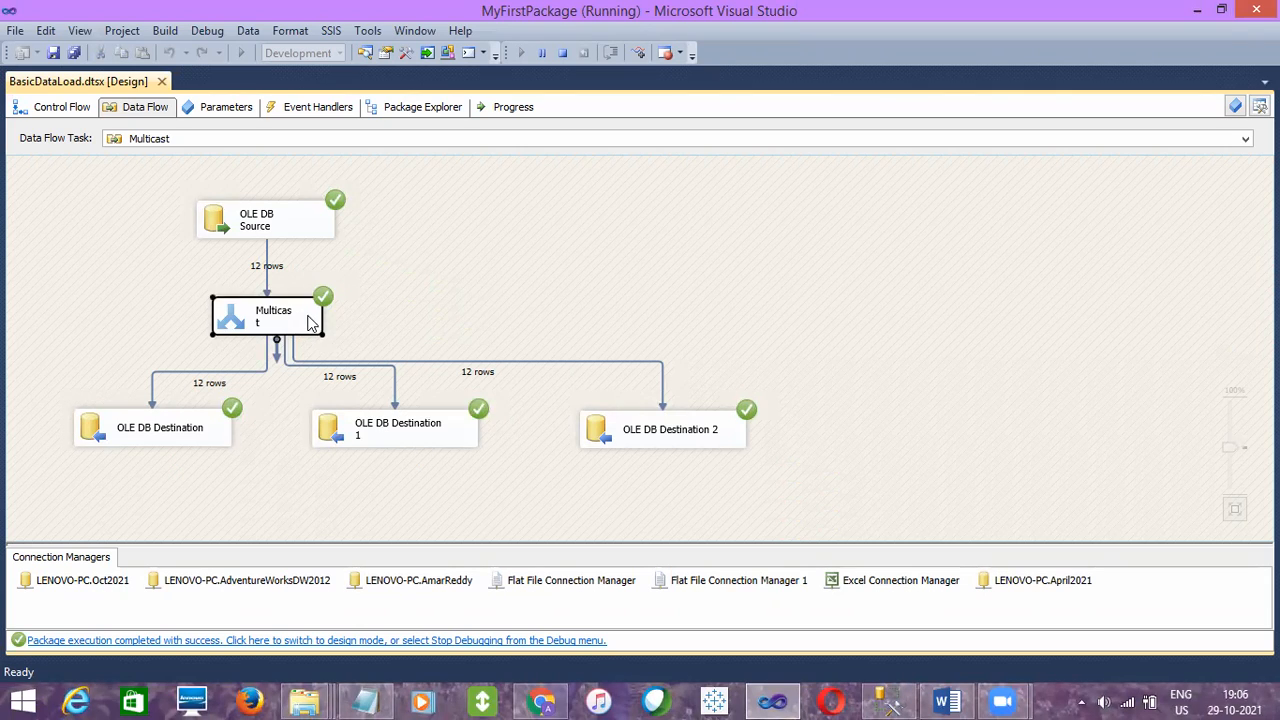
pyautogui.click(645, 440)
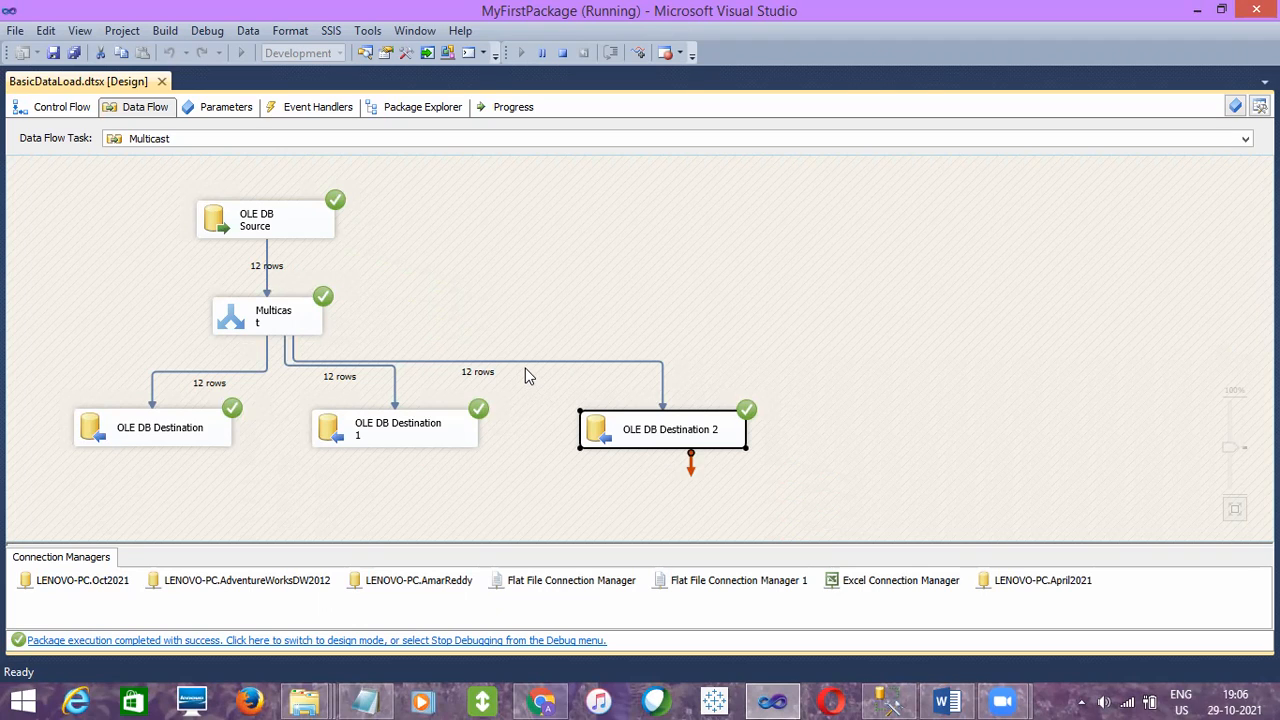
pyautogui.click(250, 378)
pyautogui.click(274, 326)
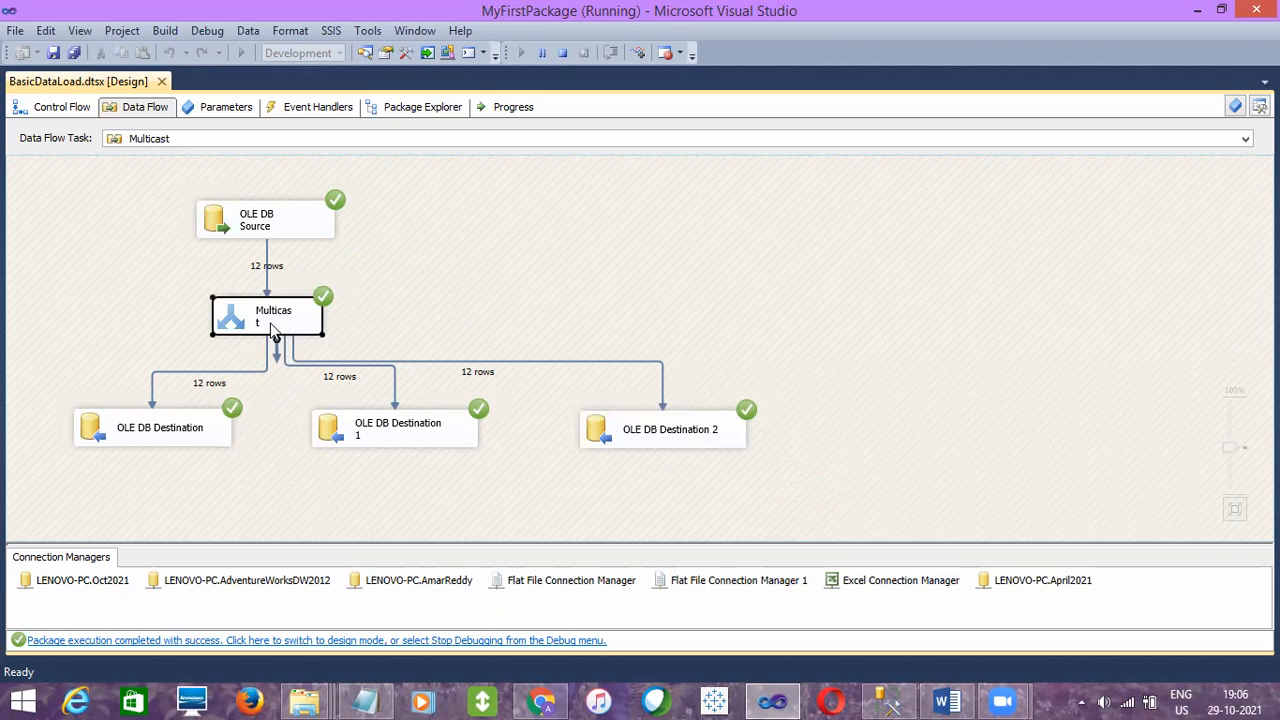
pyautogui.click(180, 435)
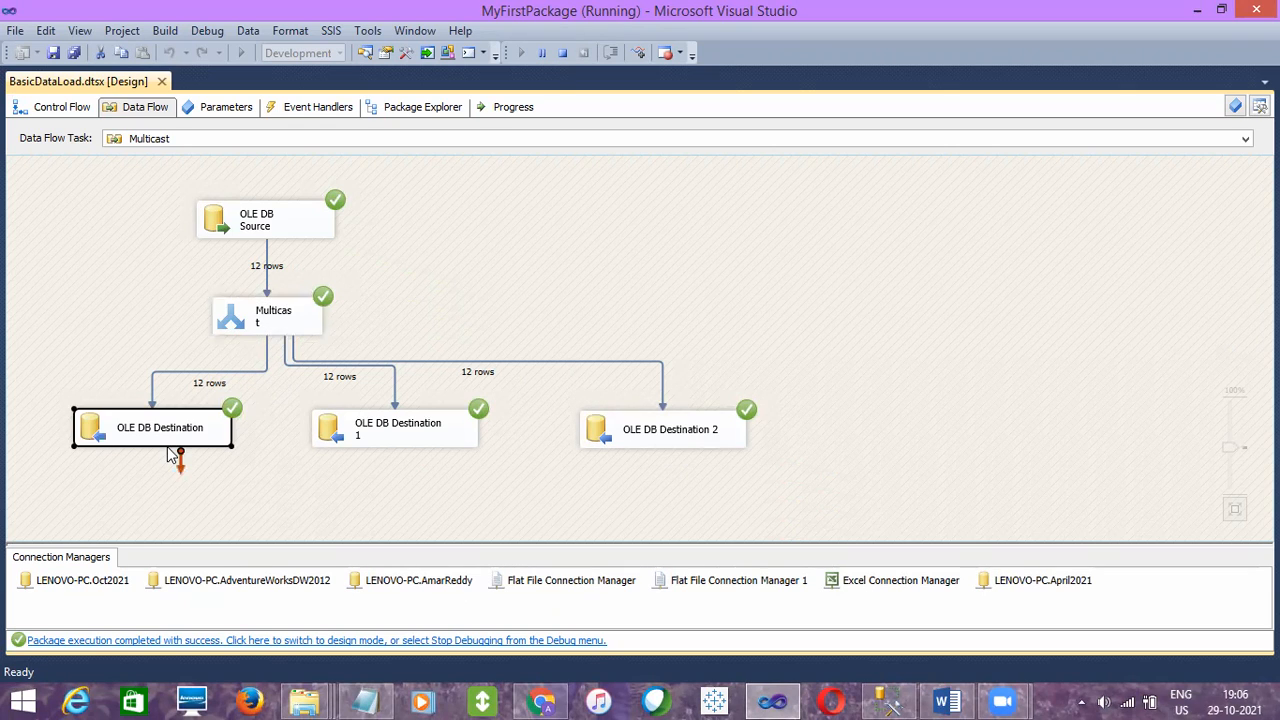
pyautogui.click(367, 442)
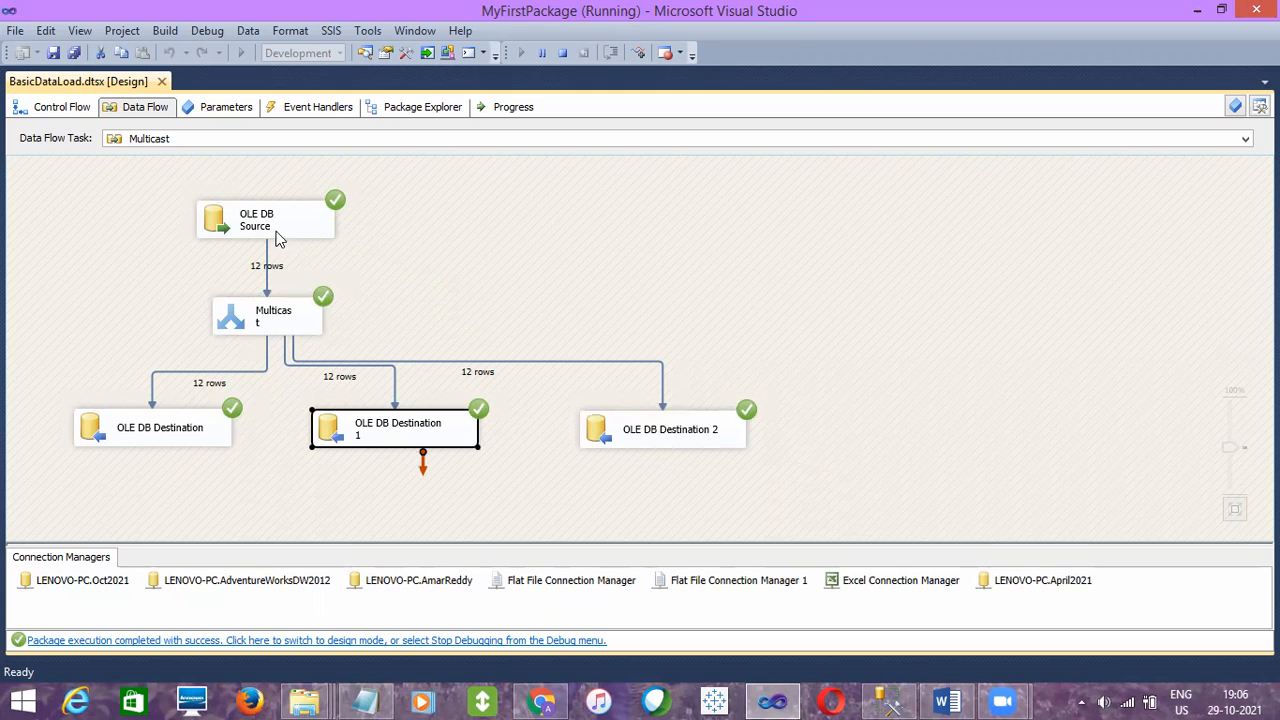
pyautogui.click(648, 432)
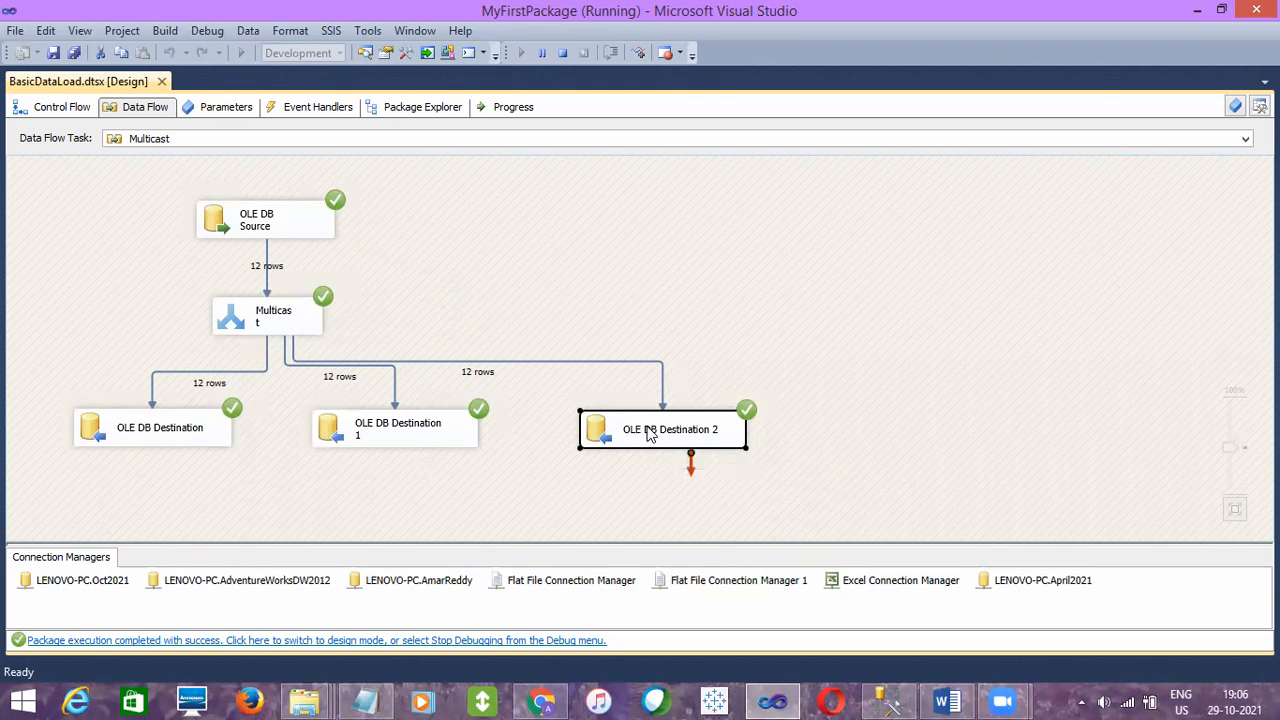
# - Switch to SQL Server Management Studio, rerun the EmpDetails and SSIS_EmpDetails queries together, and inspect the loaded rows in both result grids
pyautogui.click(881, 700)
pyautogui.moveTo(665, 302); pyautogui.dragTo(341, 227)
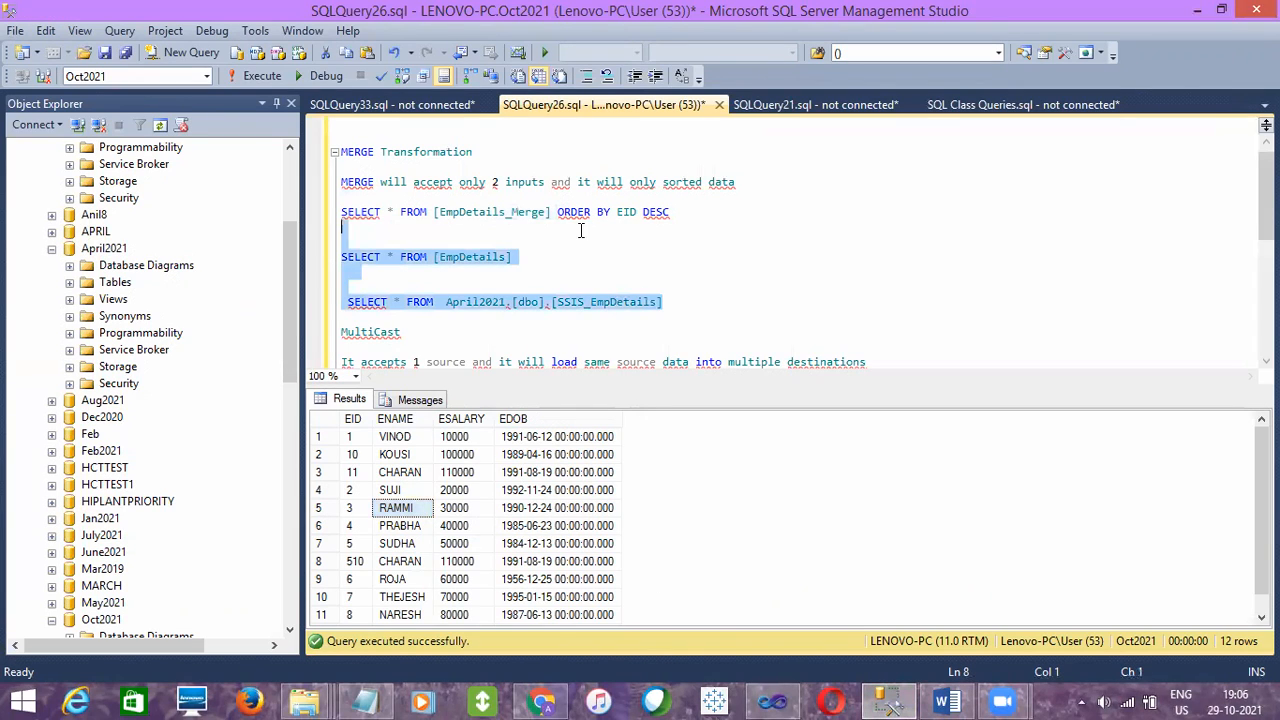
pyautogui.click(264, 74)
pyautogui.click(448, 460)
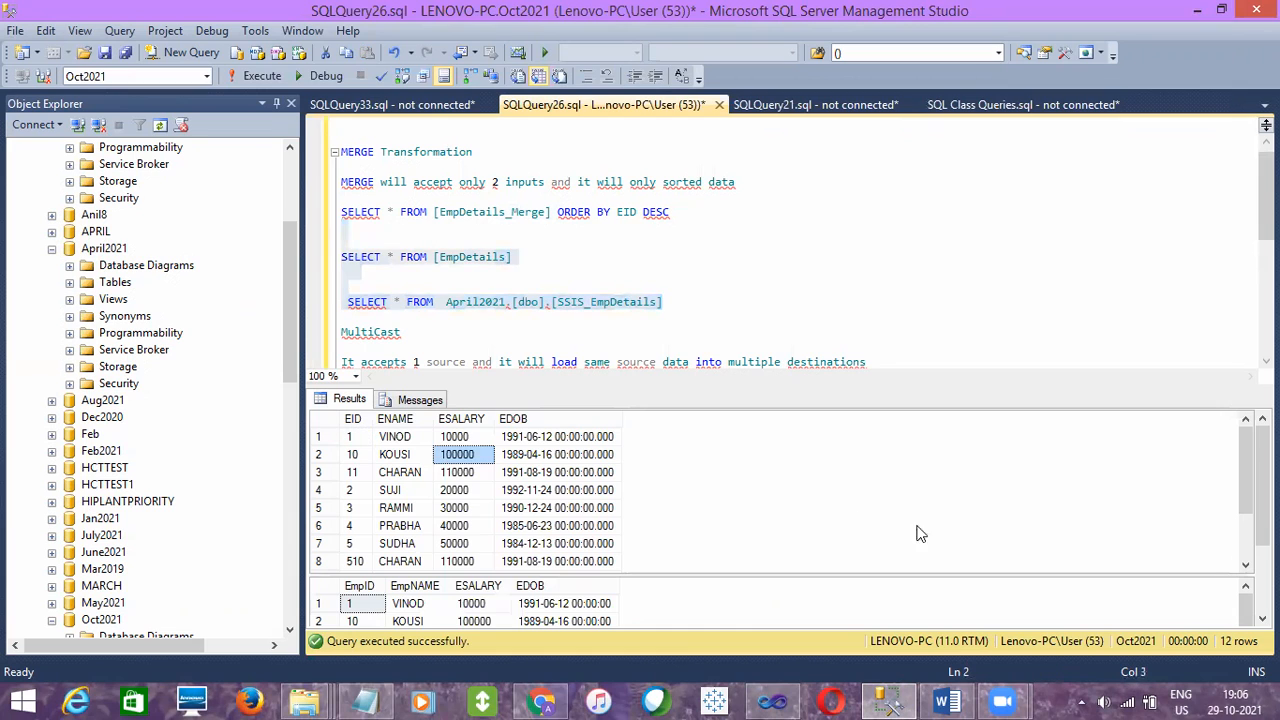
pyautogui.moveTo(565, 621); pyautogui.dragTo(572, 620)
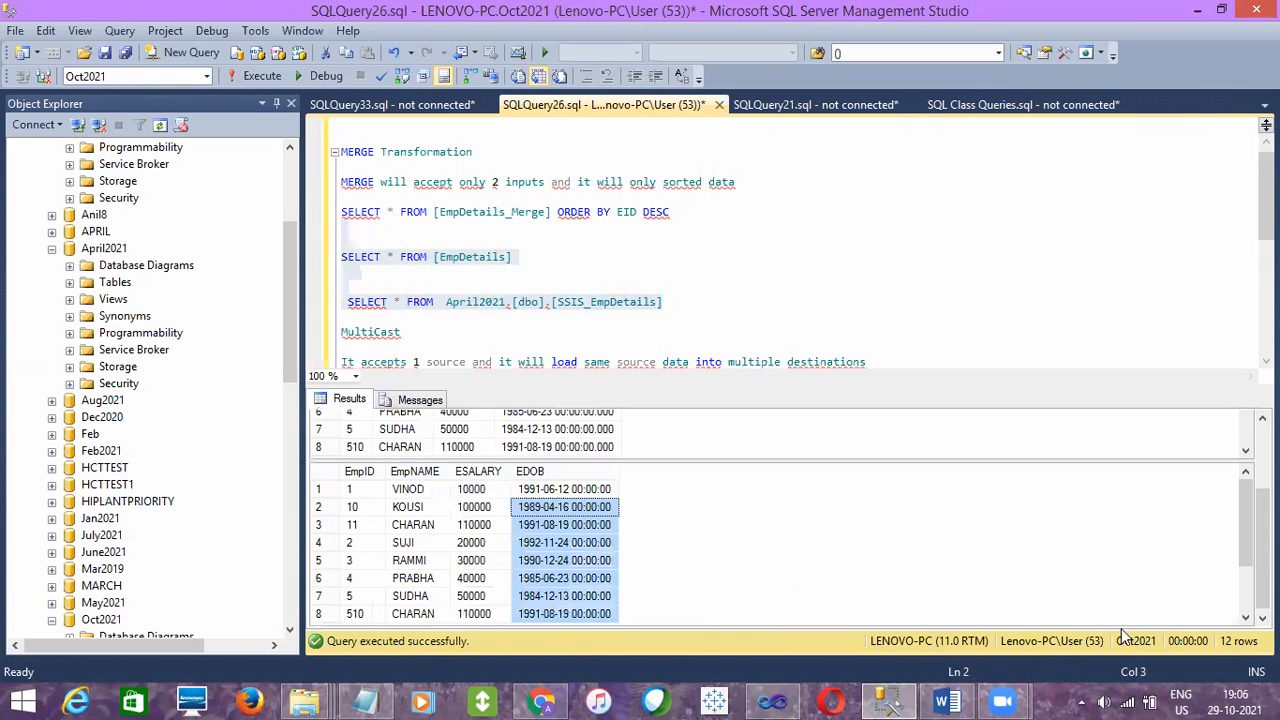
pyautogui.click(680, 317)
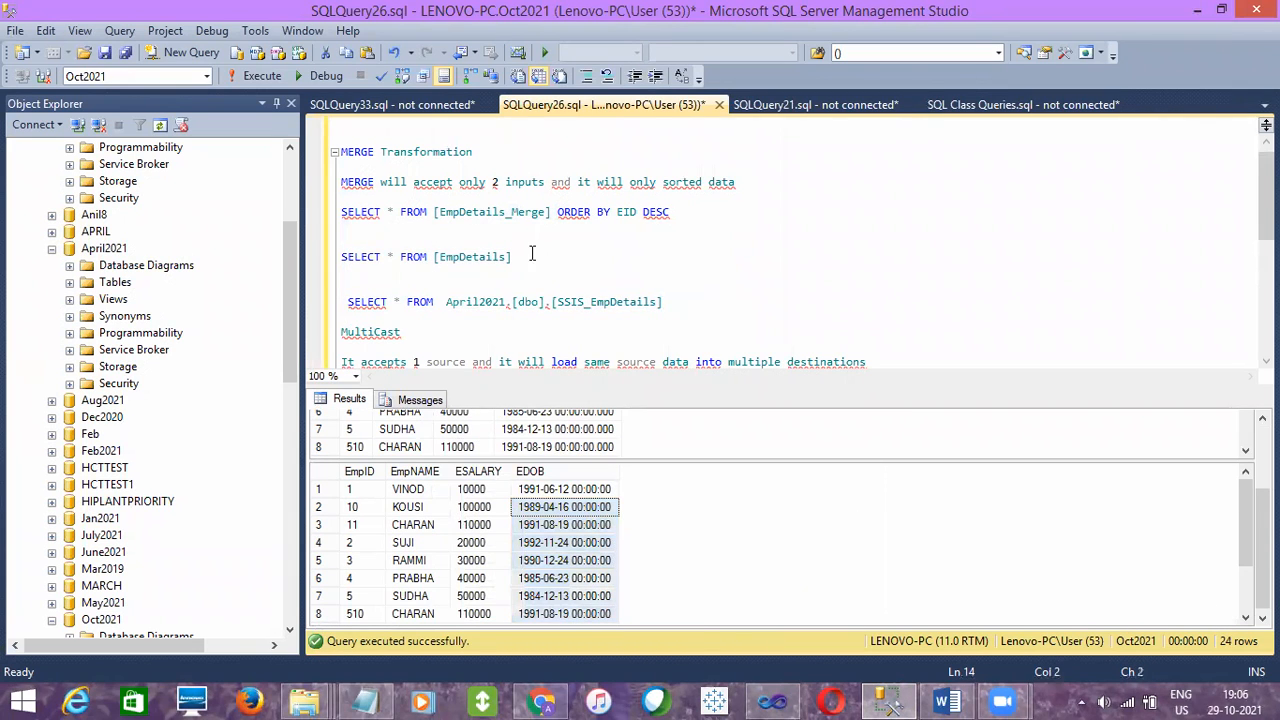
# - Run the SELECT on [EmpDetails] alone and check its loaded rows and row count
pyautogui.moveTo(557, 252); pyautogui.dragTo(341, 241)
pyautogui.click(250, 80)
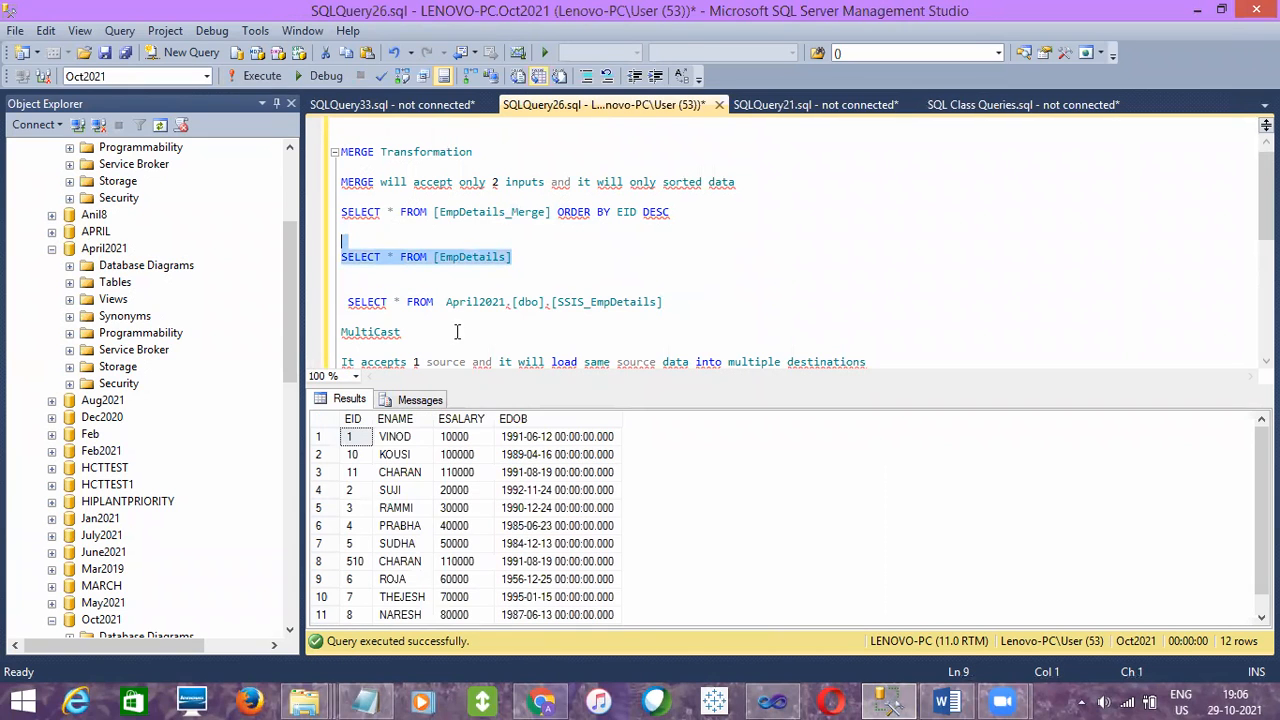
pyautogui.click(508, 508)
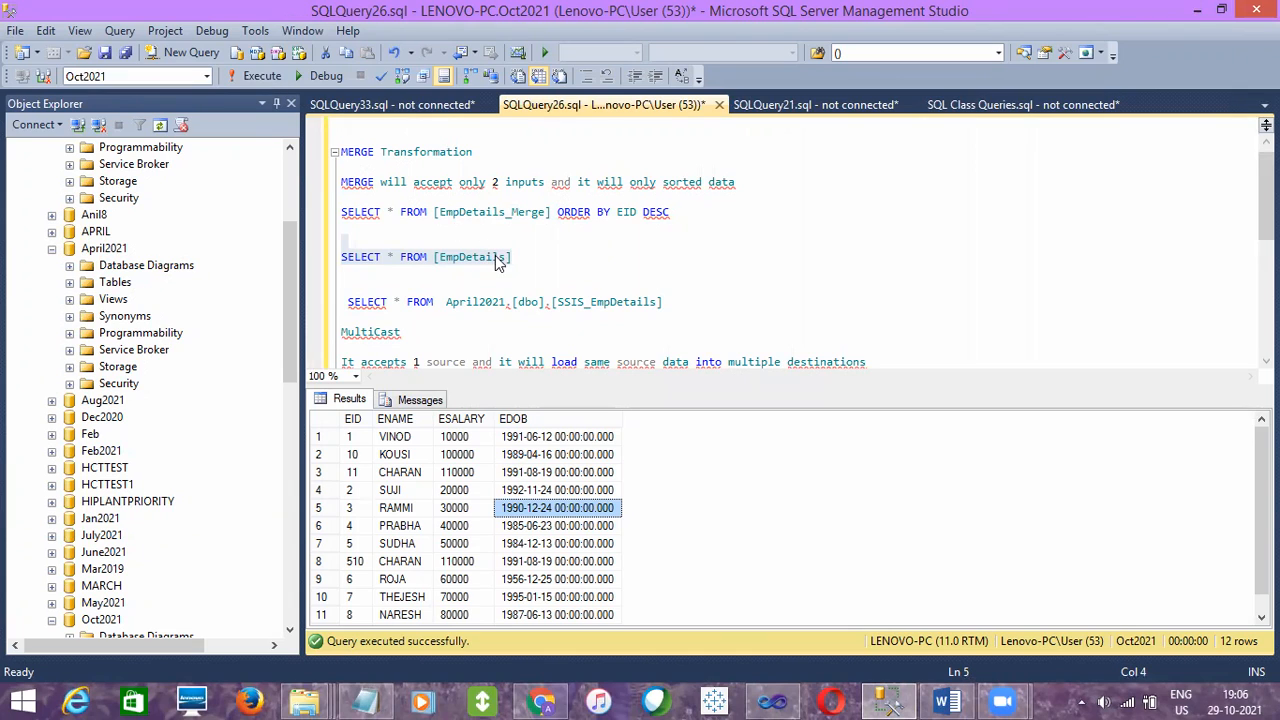
pyautogui.click(576, 454)
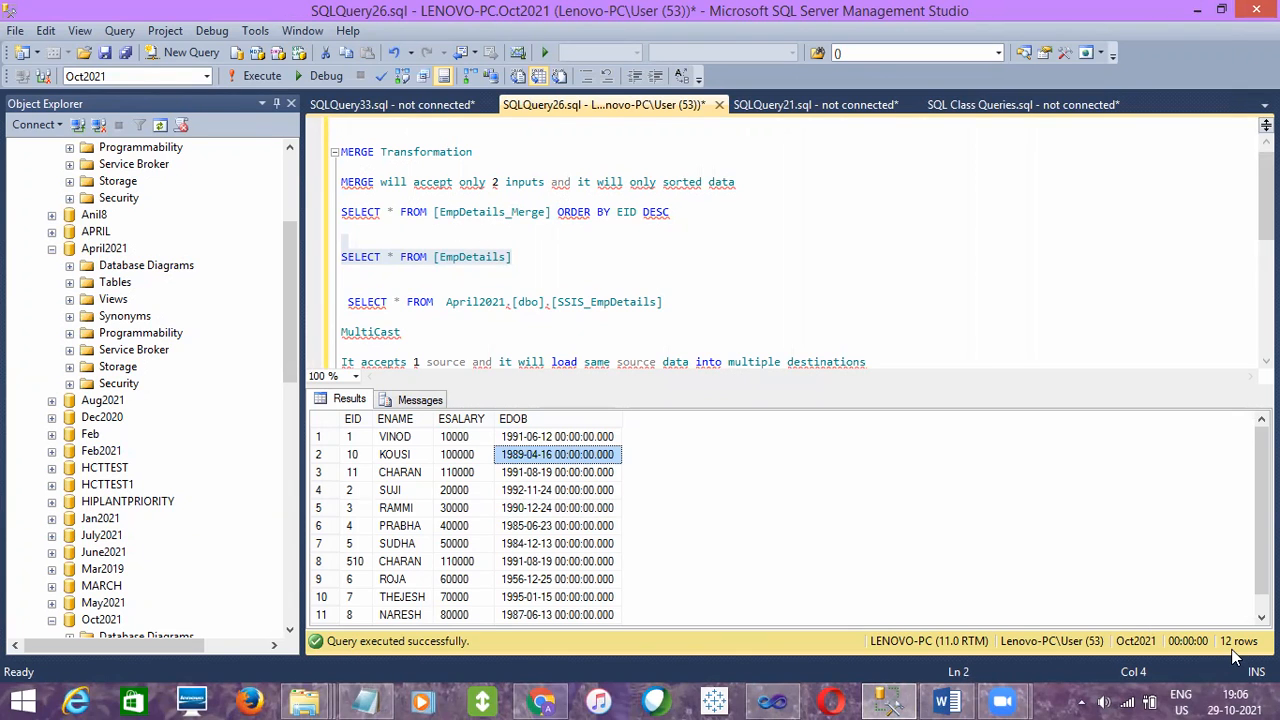
# - Run the SELECT on April2021.[dbo].[SSIS_EmpDetails] alone and check its loaded rows
pyautogui.click(678, 300)
pyautogui.moveTo(678, 300); pyautogui.dragTo(355, 286)
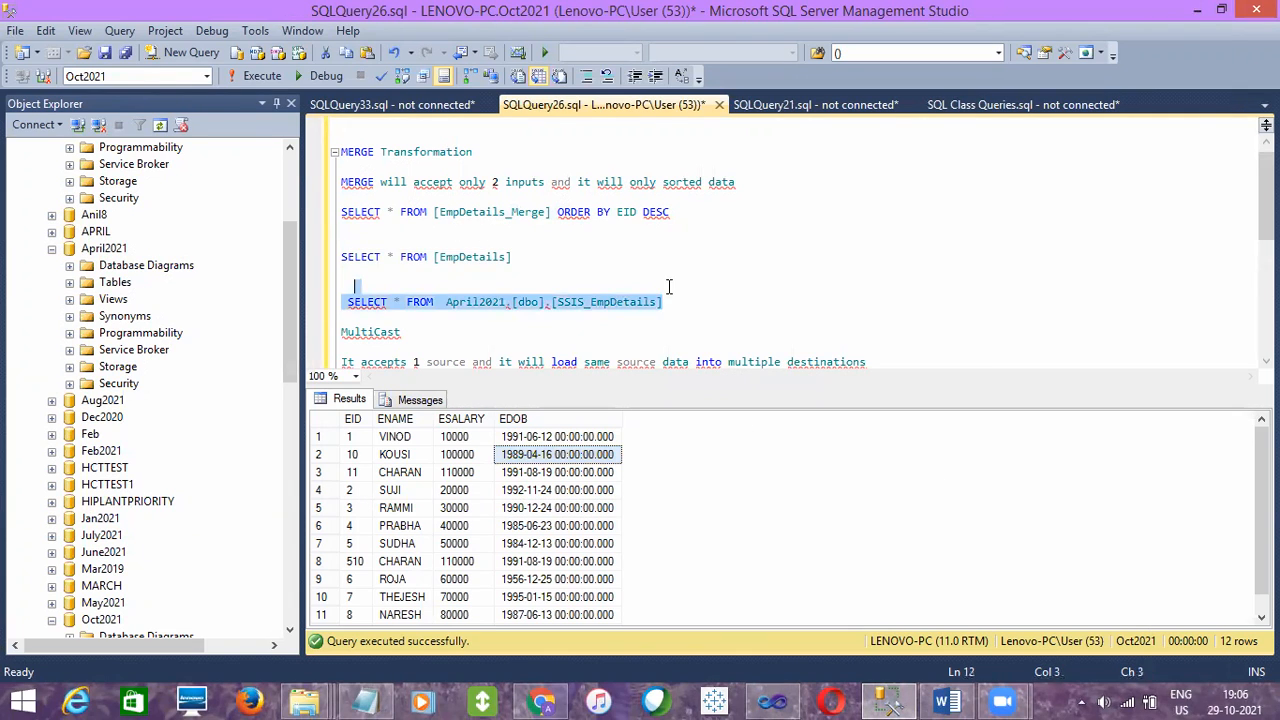
pyautogui.click(274, 77)
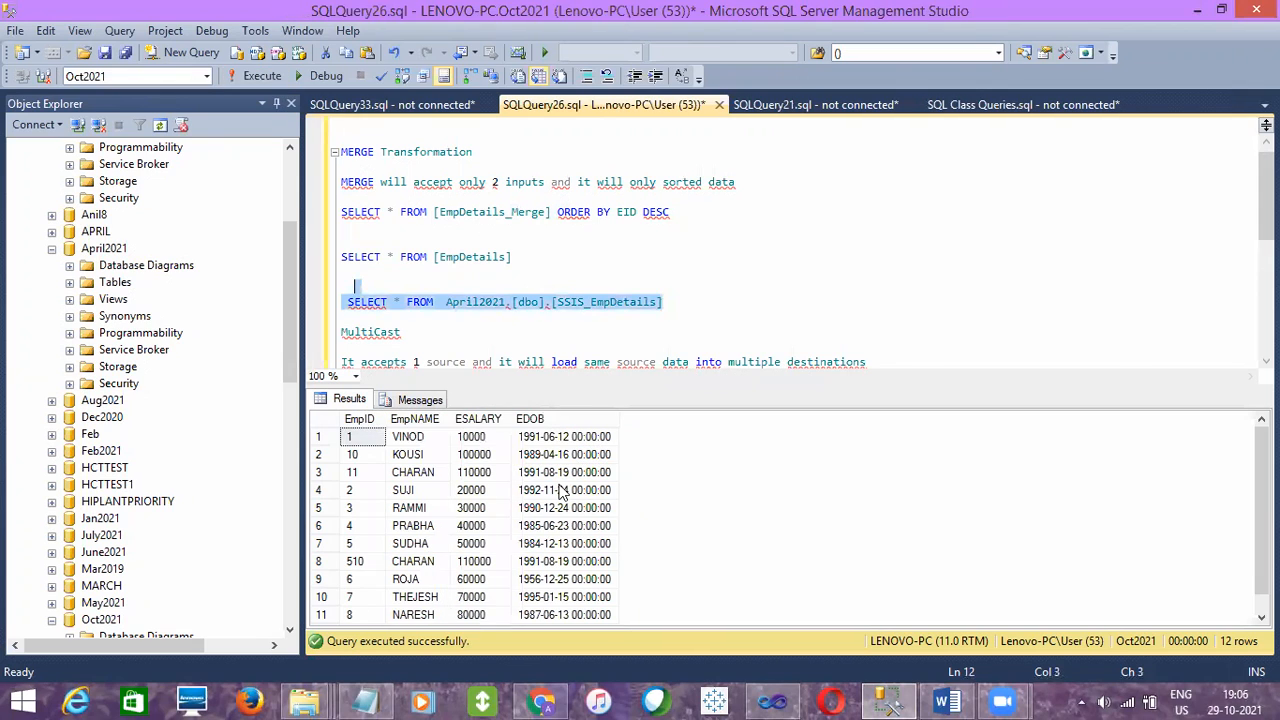
pyautogui.click(550, 545)
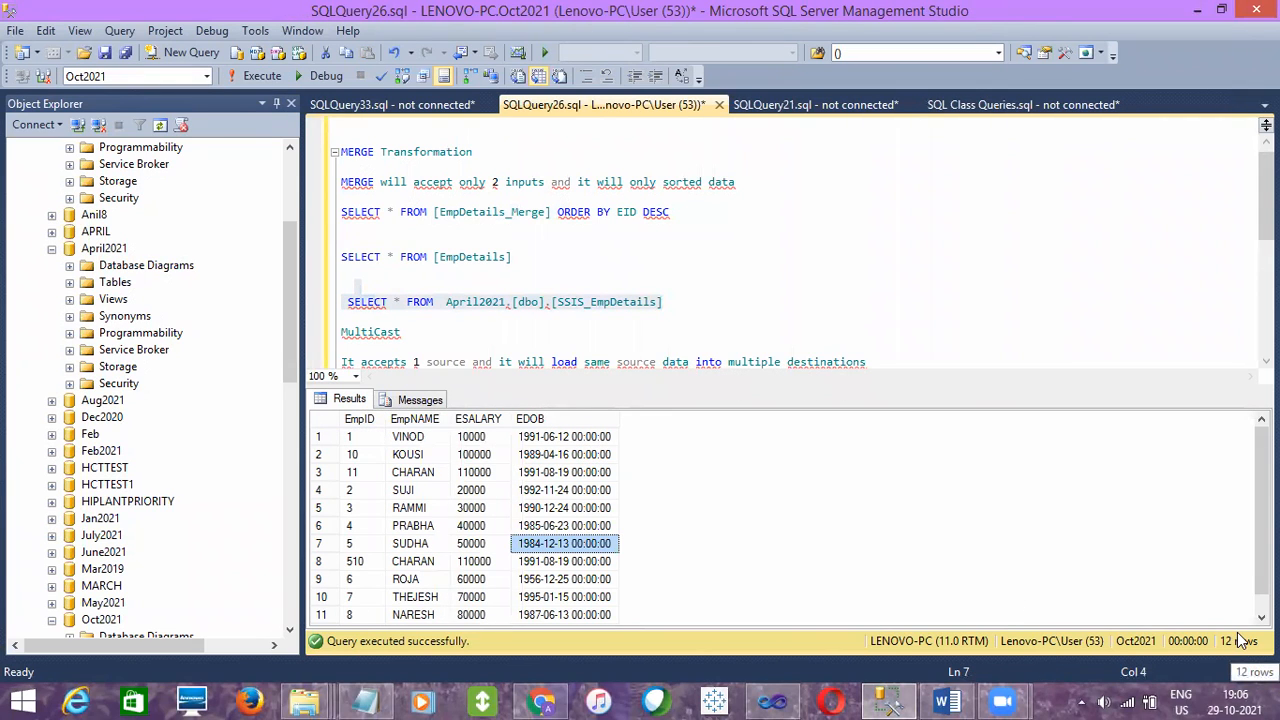
# - Switch back to the running package in Visual Studio and review the Multicast and its first two OLE DB destinations
pyautogui.click(773, 701)
pyautogui.click(615, 257)
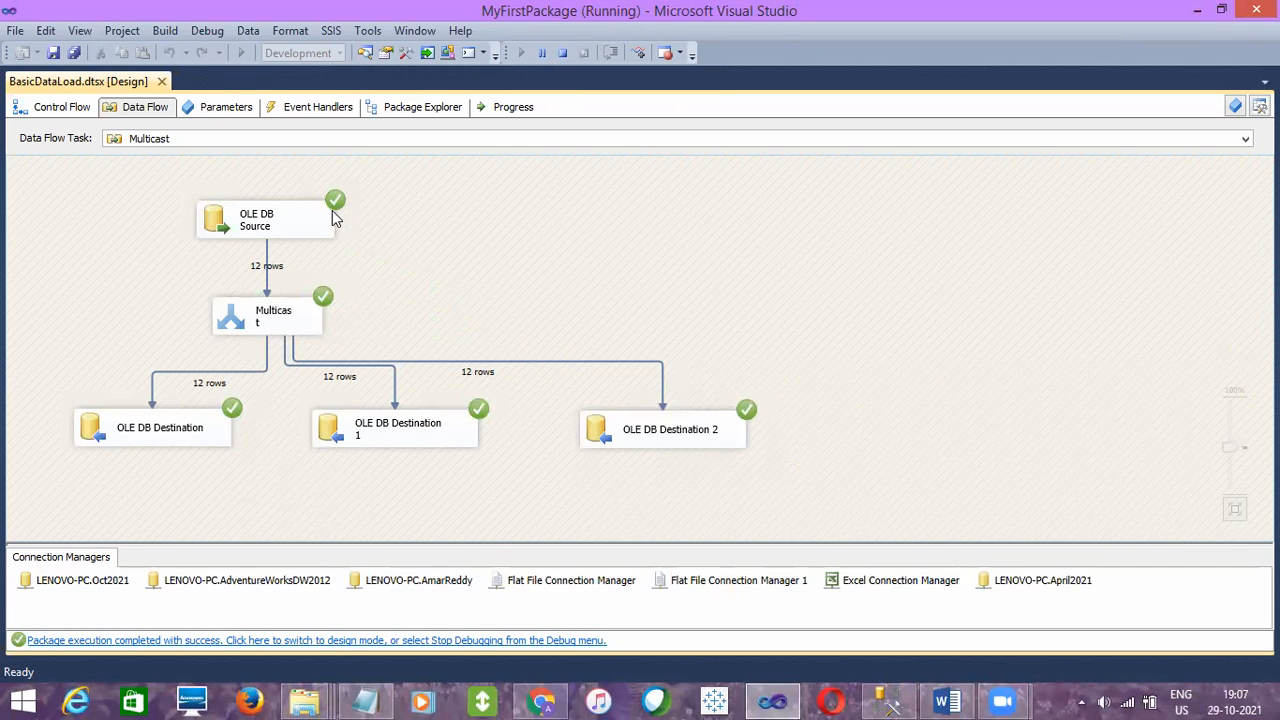
pyautogui.click(245, 334)
pyautogui.click(205, 425)
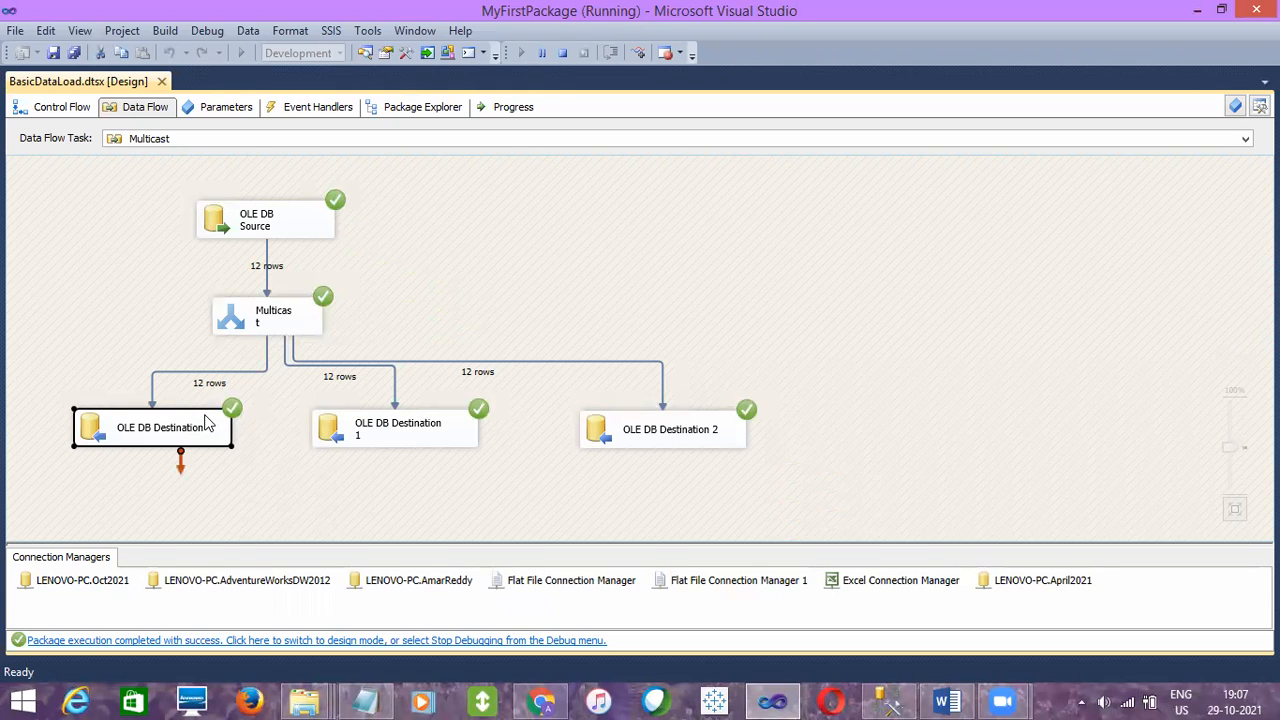
pyautogui.click(337, 440)
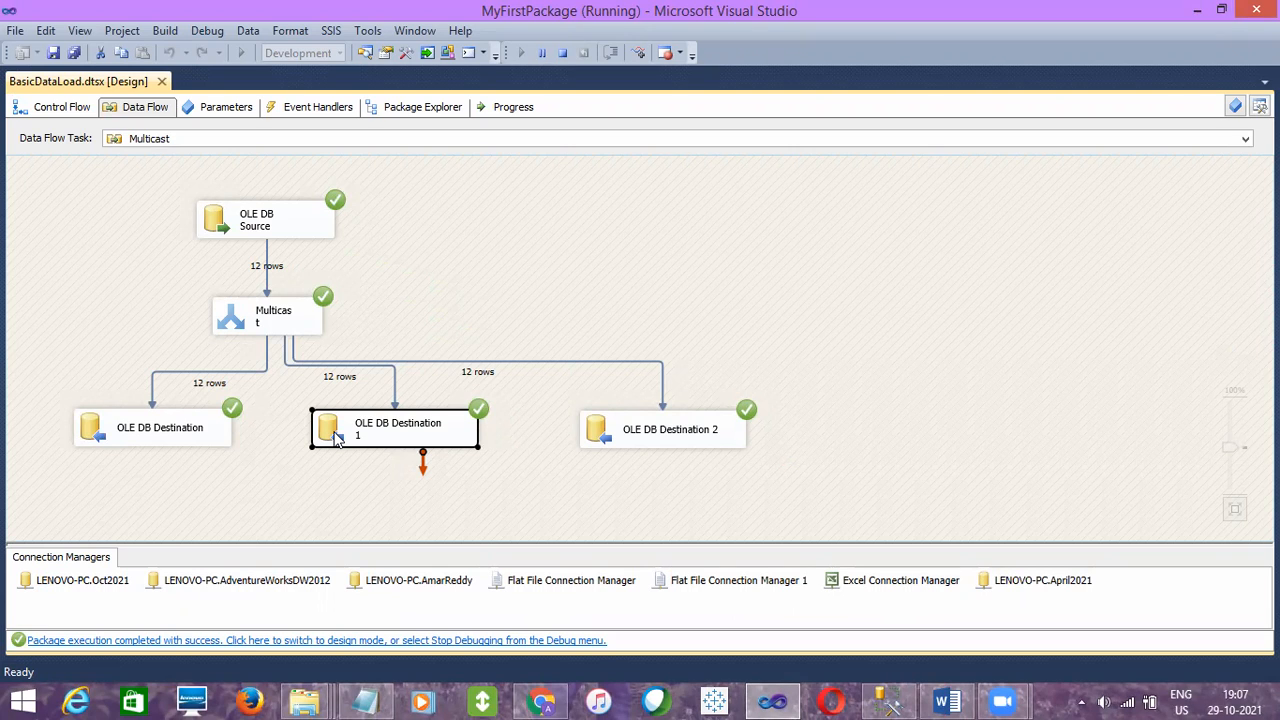
# - Stop debugging the package, return to its control flow, and save it
pyautogui.click(565, 63)
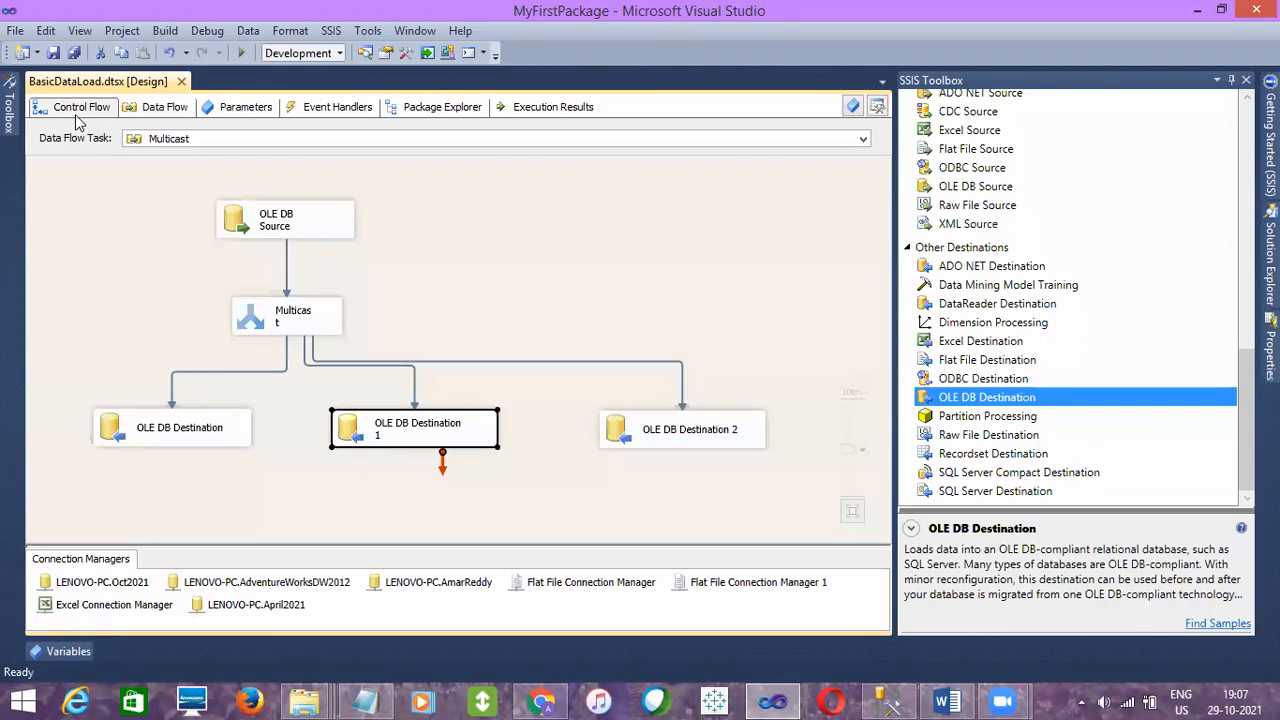
pyautogui.click(78, 110)
pyautogui.click(53, 52)
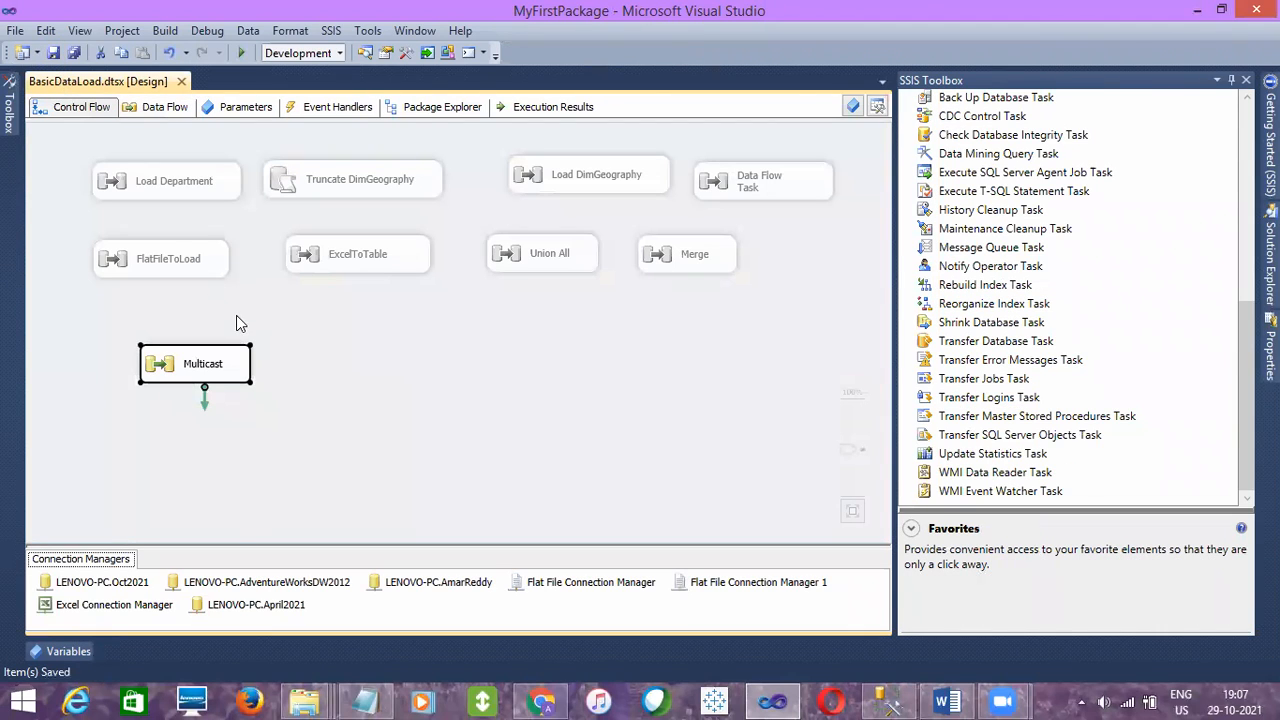
# - Move the Multicast task just below FlatFileToLoad in the control flow, disable it, and save the package
pyautogui.click(388, 362)
pyautogui.moveTo(234, 361); pyautogui.dragTo(197, 323)
pyautogui.rightClick(197, 323)
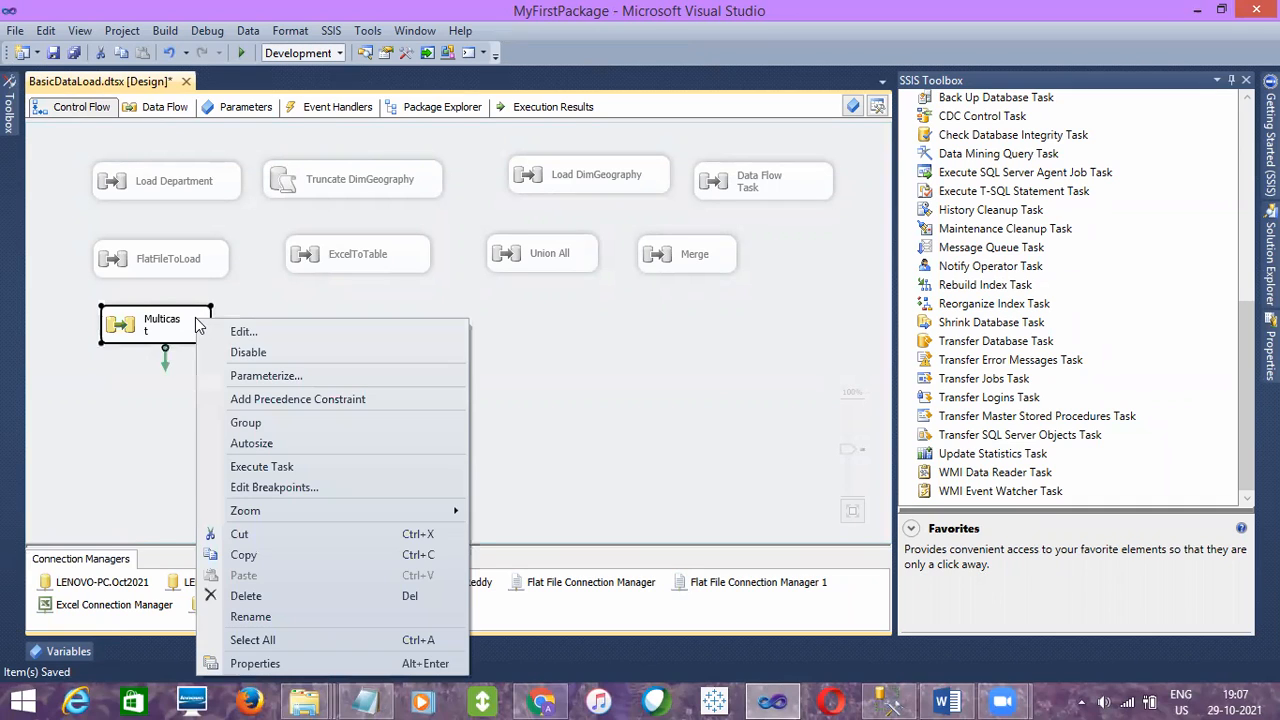
pyautogui.click(252, 355)
pyautogui.click(55, 52)
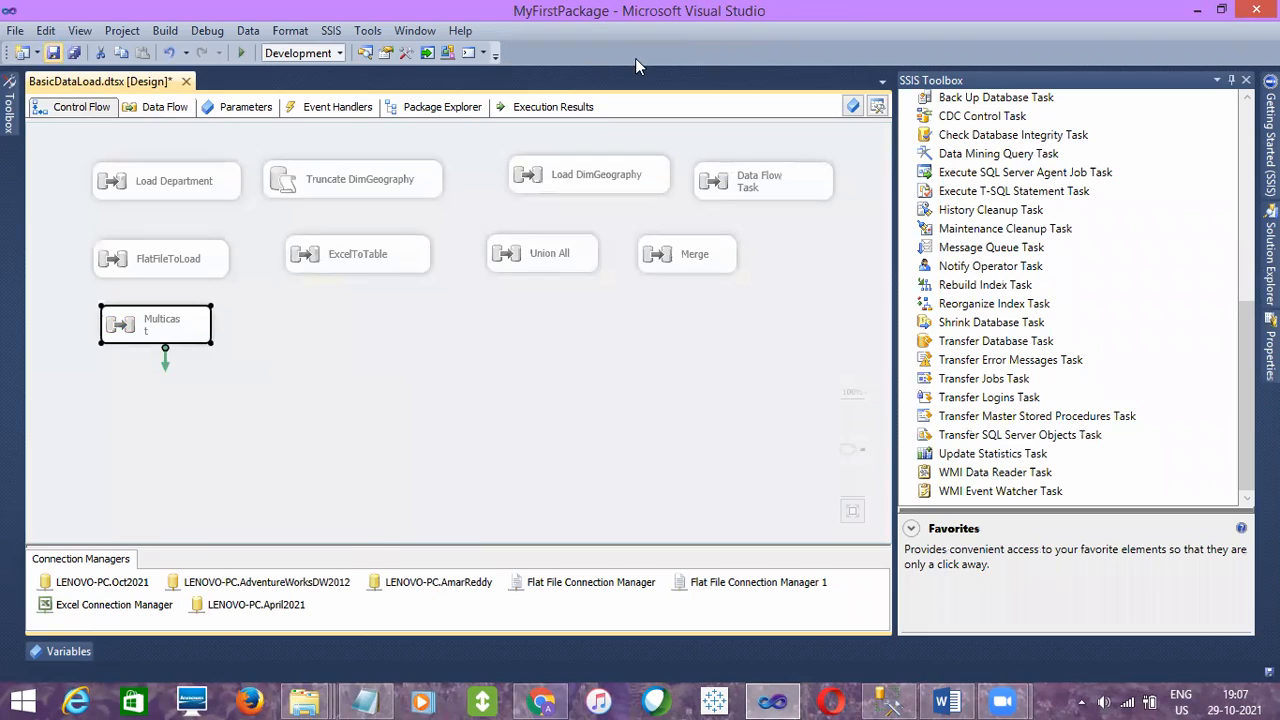